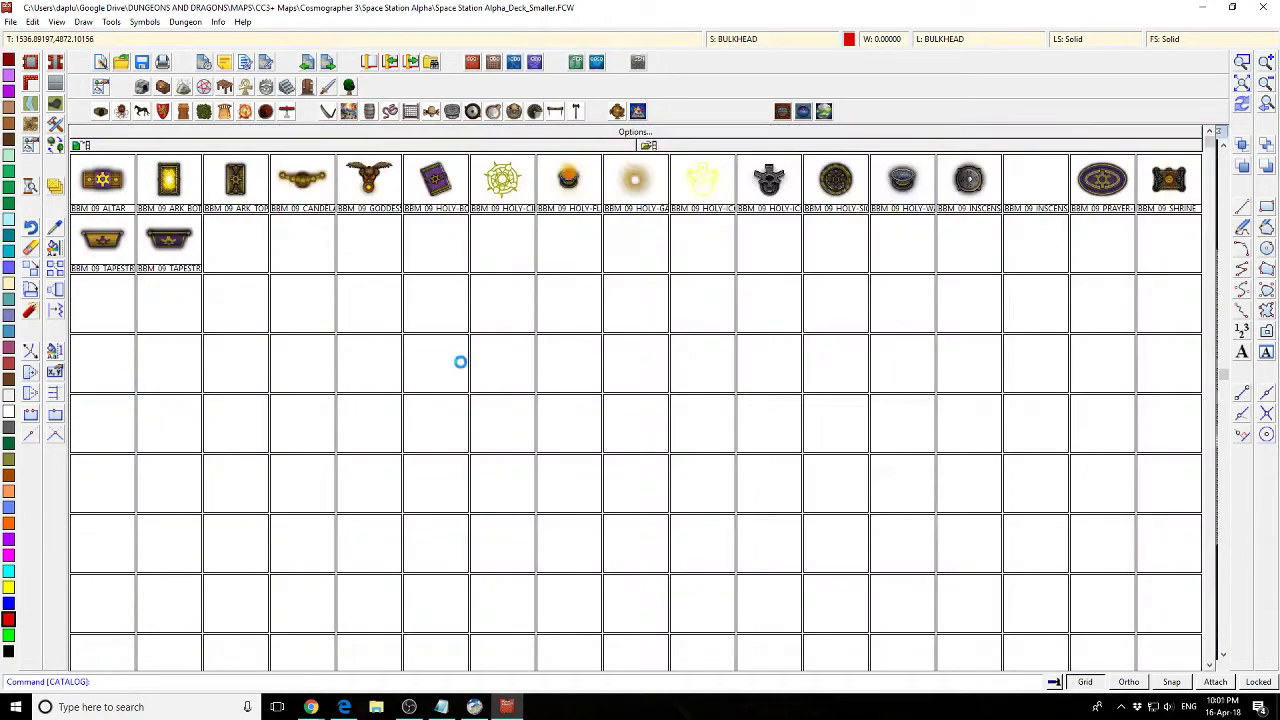
- Browse the Trees and Plants, Vaults and Sarcophagi, and Dungeon Cell symbol catalogs of the Fantasy Big Book of Maps
{"action": "left_click", "coordinate": [785, 112]}
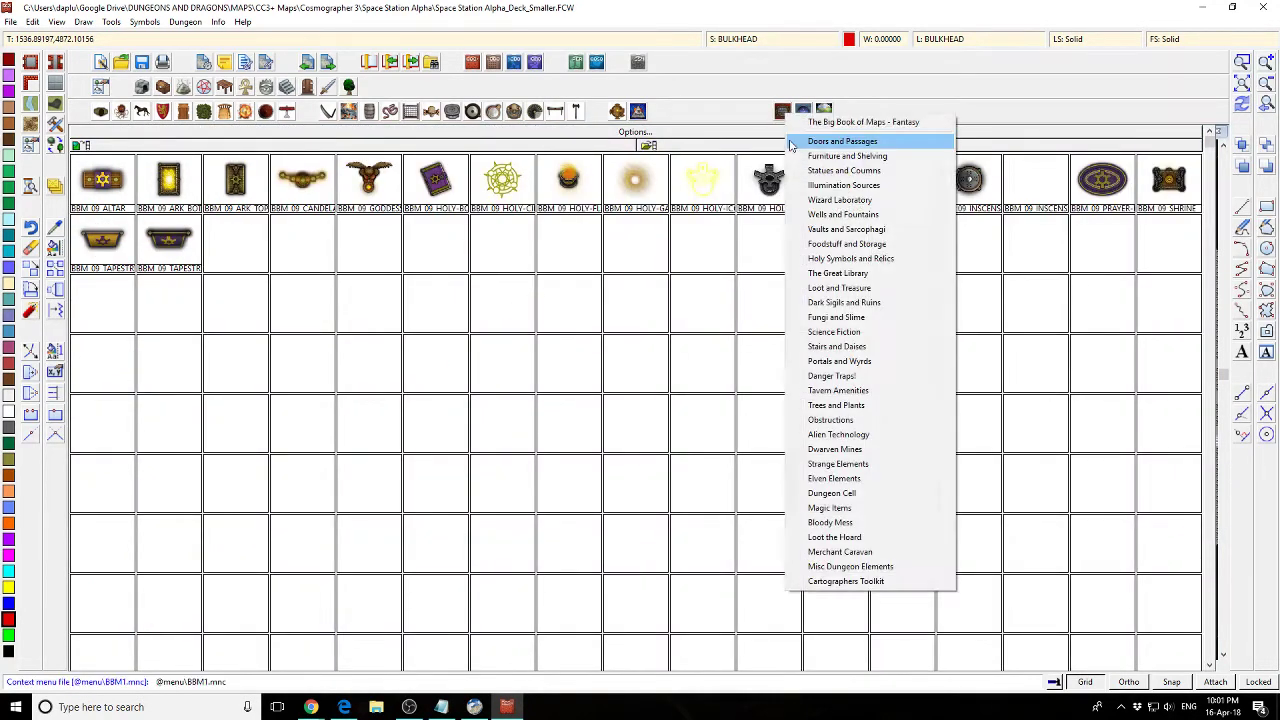
{"action": "left_click", "coordinate": [852, 410]}
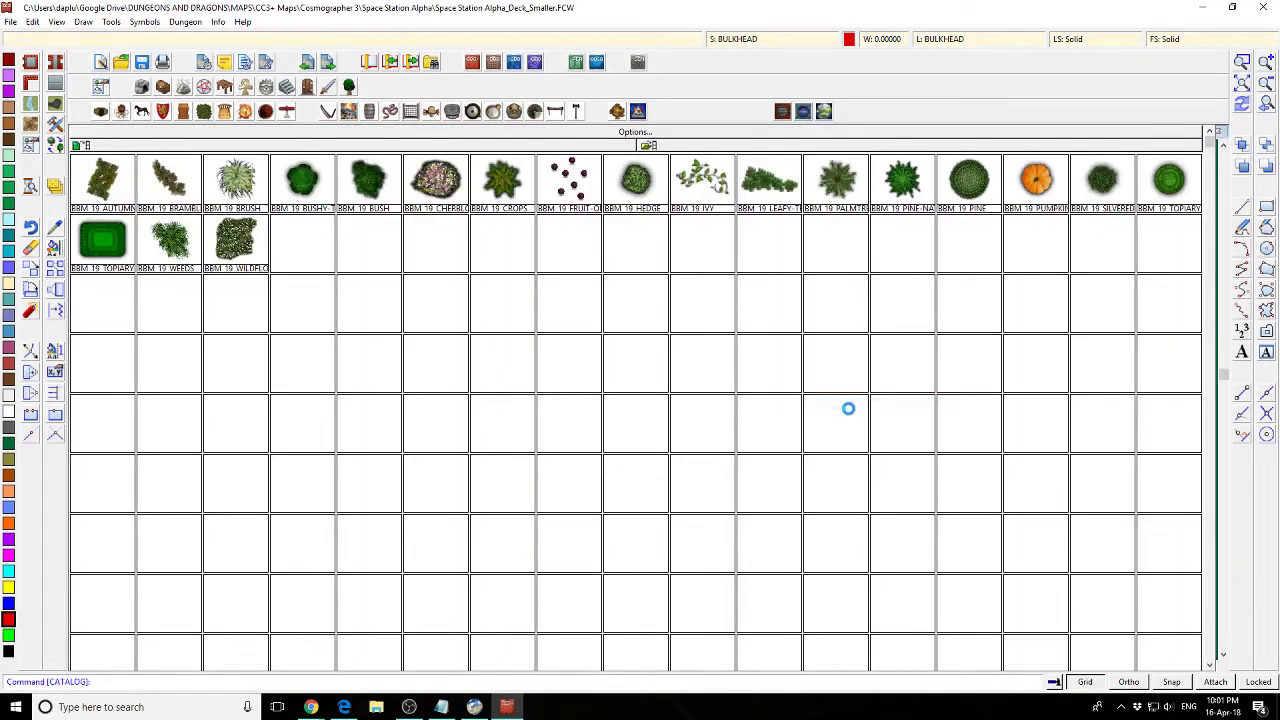
{"action": "left_click", "coordinate": [785, 112]}
{"action": "left_click", "coordinate": [820, 229]}
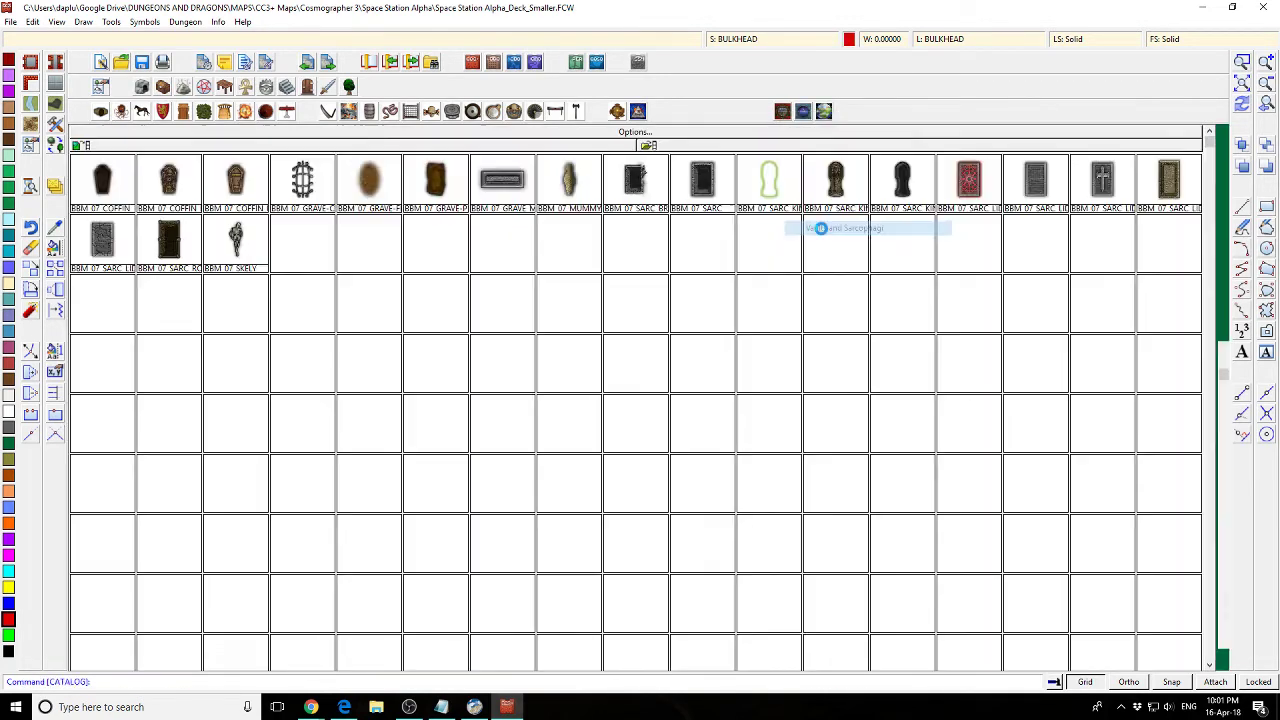
{"action": "left_click", "coordinate": [786, 112]}
{"action": "left_click", "coordinate": [838, 494]}
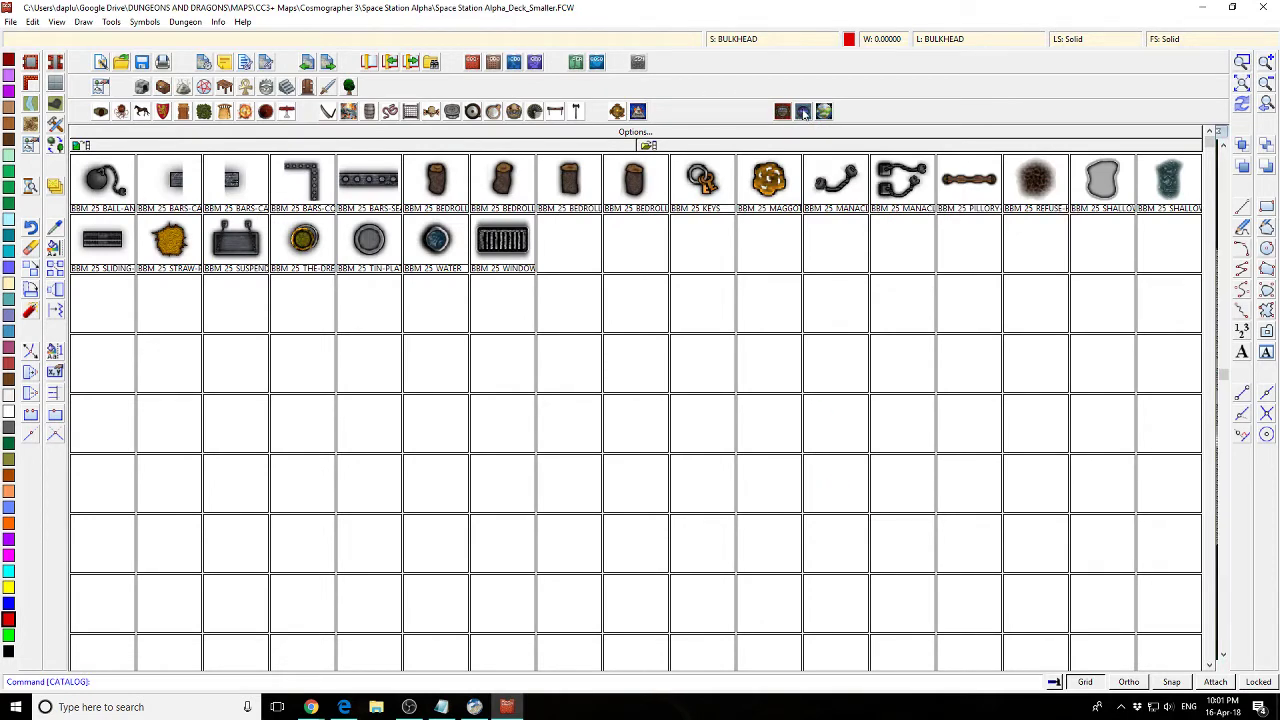
- Browse the Science Fiction, Alien Technology, Planet Portfolio and Strange Elements symbol catalogs
{"action": "left_click", "coordinate": [803, 113]}
{"action": "left_click", "coordinate": [805, 151]}
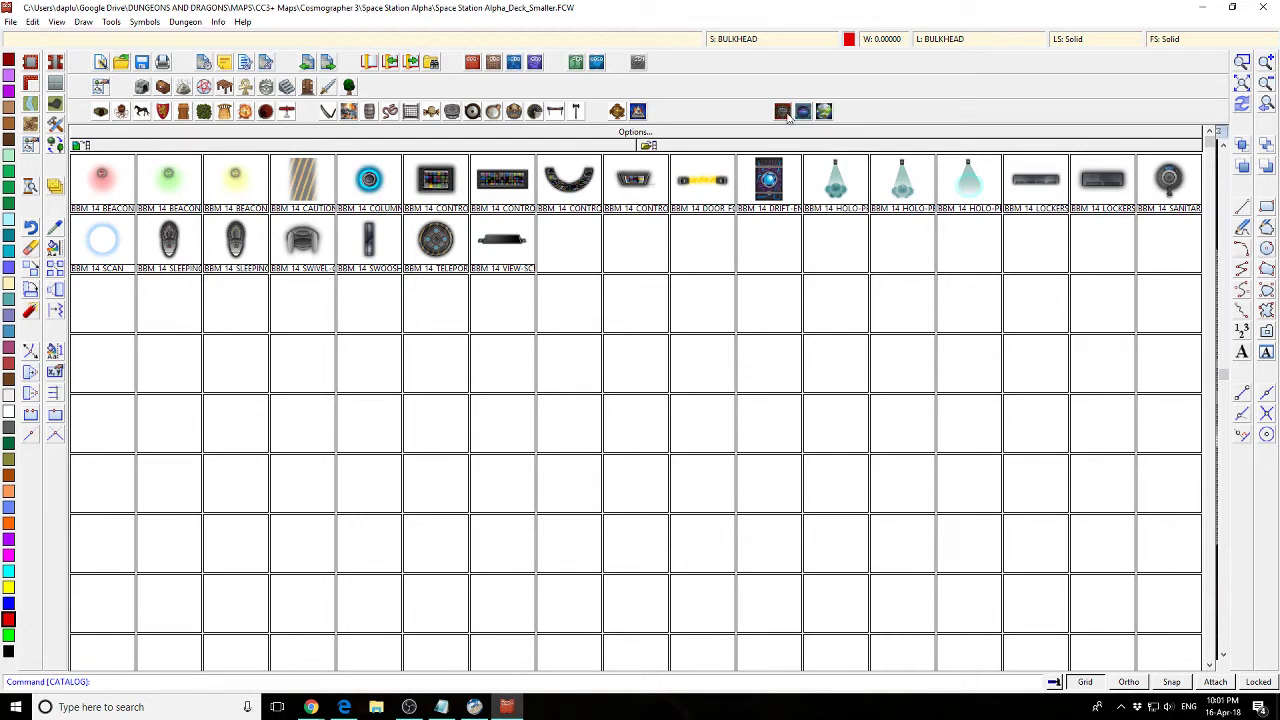
{"action": "left_click", "coordinate": [804, 112]}
{"action": "left_click", "coordinate": [830, 150]}
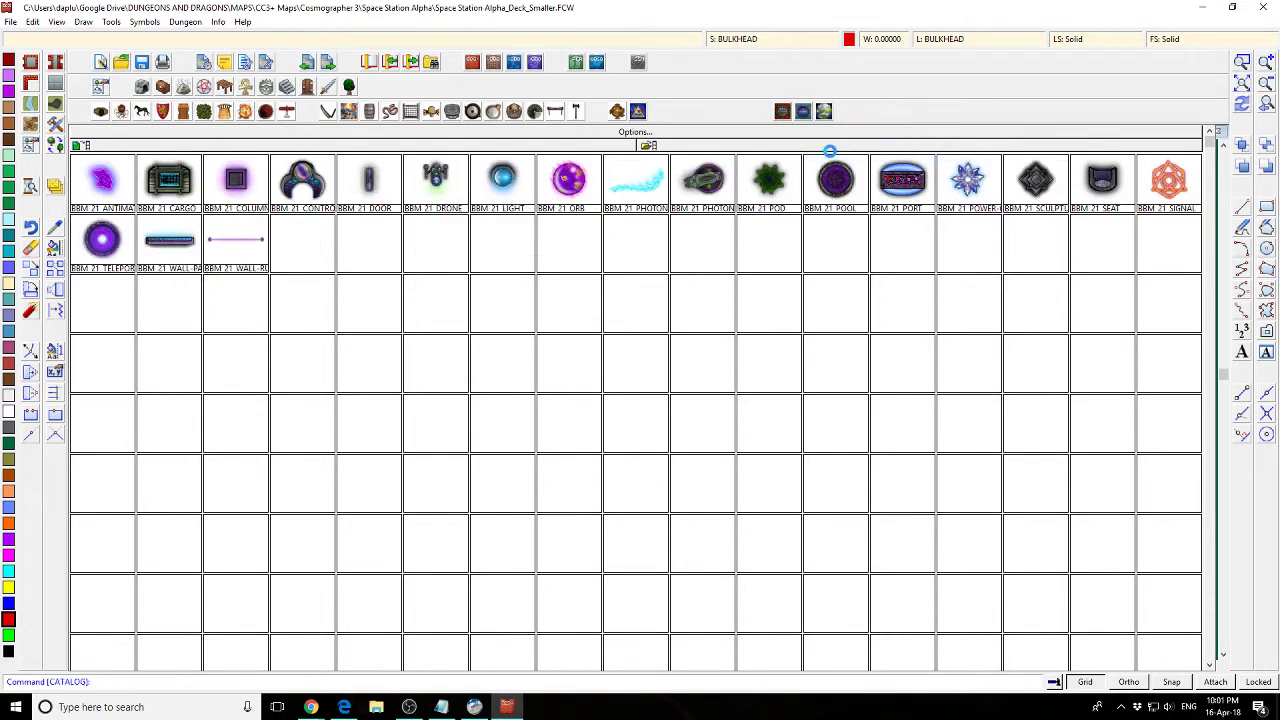
{"action": "left_click", "coordinate": [823, 112]}
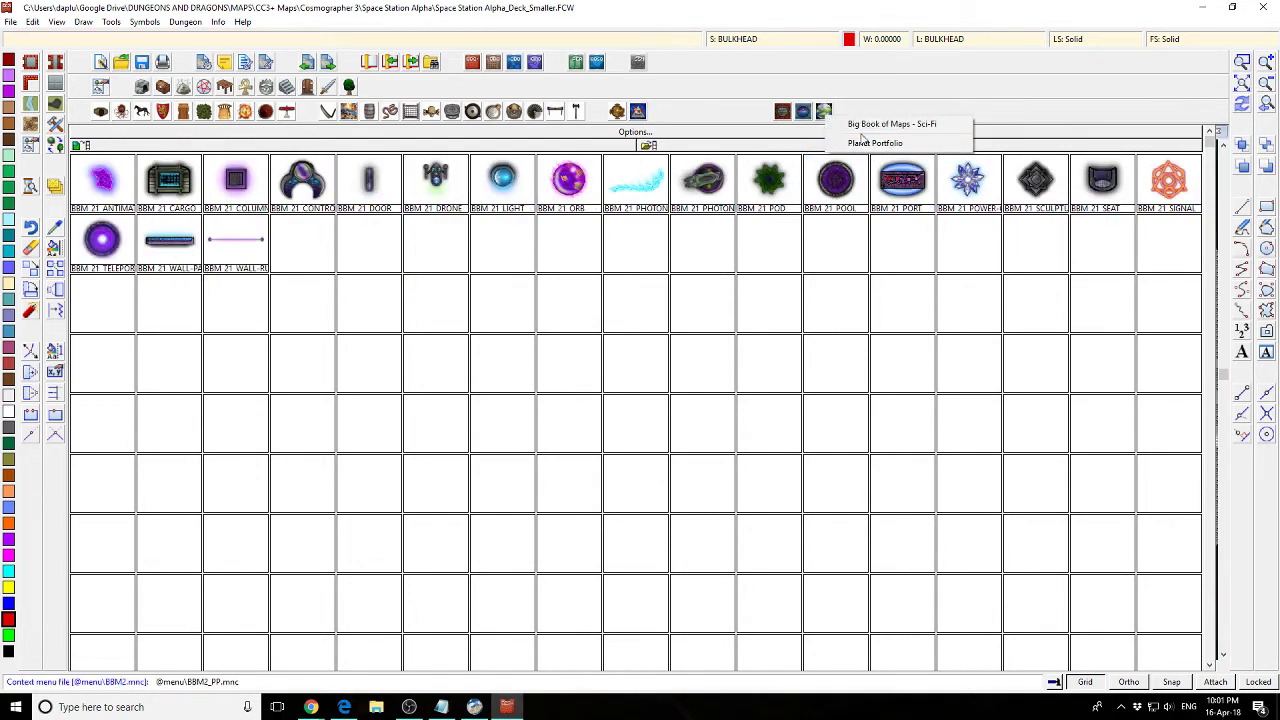
{"action": "left_click", "coordinate": [866, 143]}
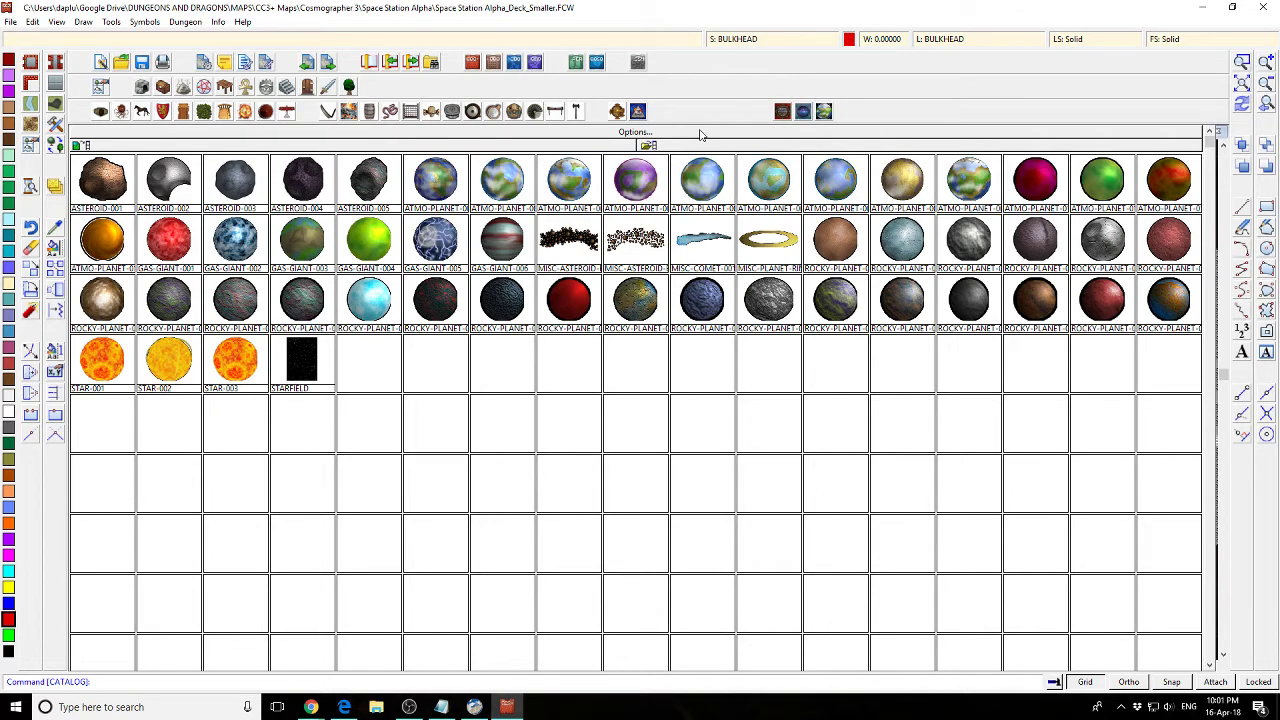
{"action": "left_click", "coordinate": [802, 113]}
{"action": "left_click", "coordinate": [832, 466]}
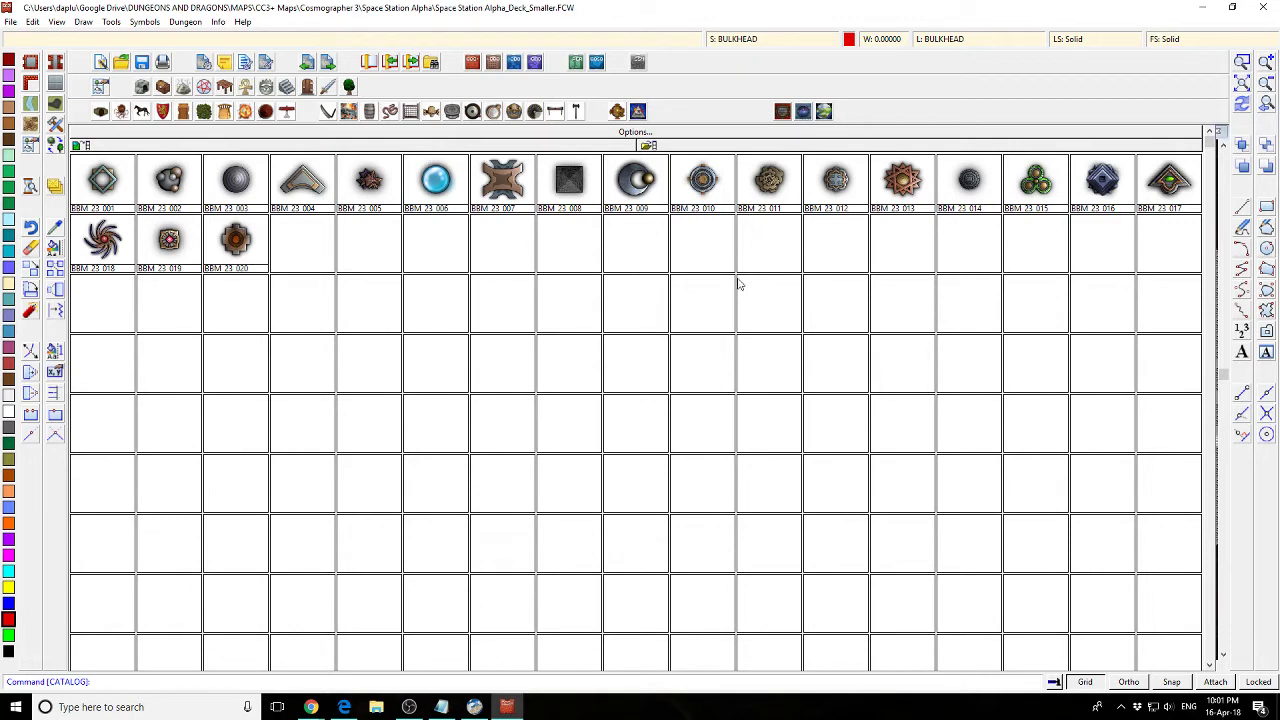
- Switch to File Explorer and open the folder C:\ProgramData\Profantasy\CC3Plus
{"action": "left_click", "coordinate": [376, 707]}
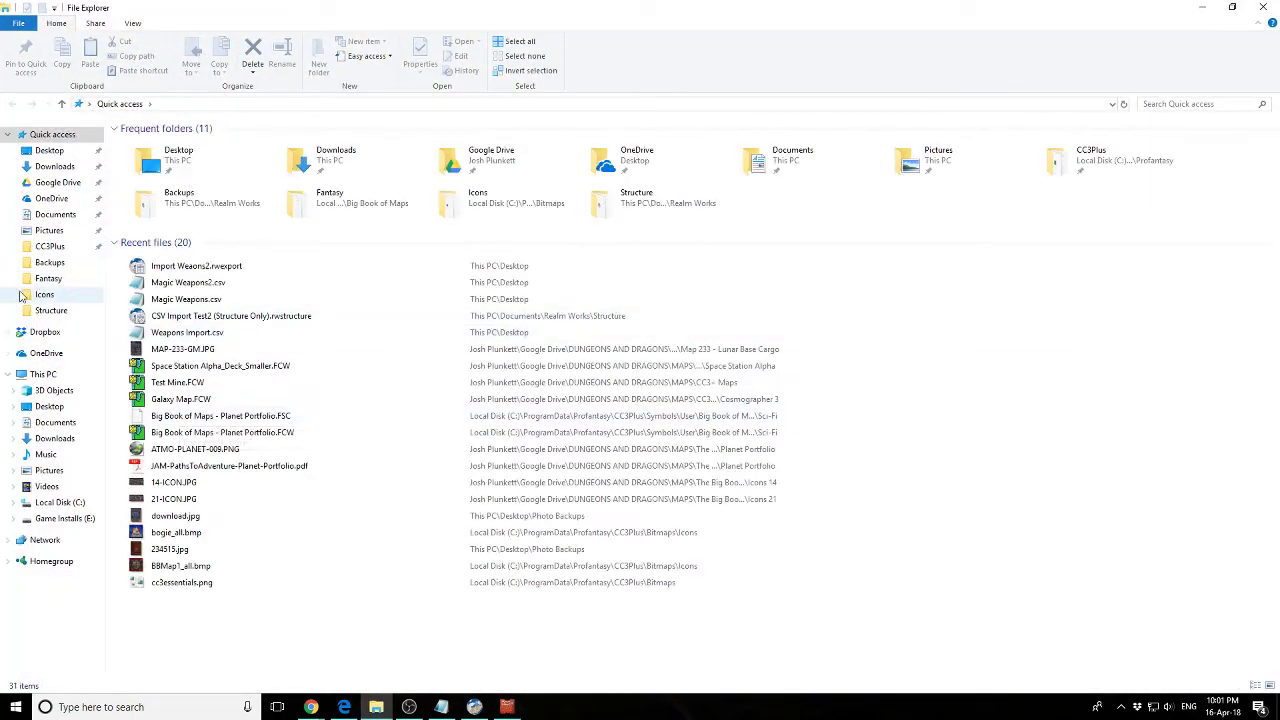
{"action": "left_click", "coordinate": [52, 504]}
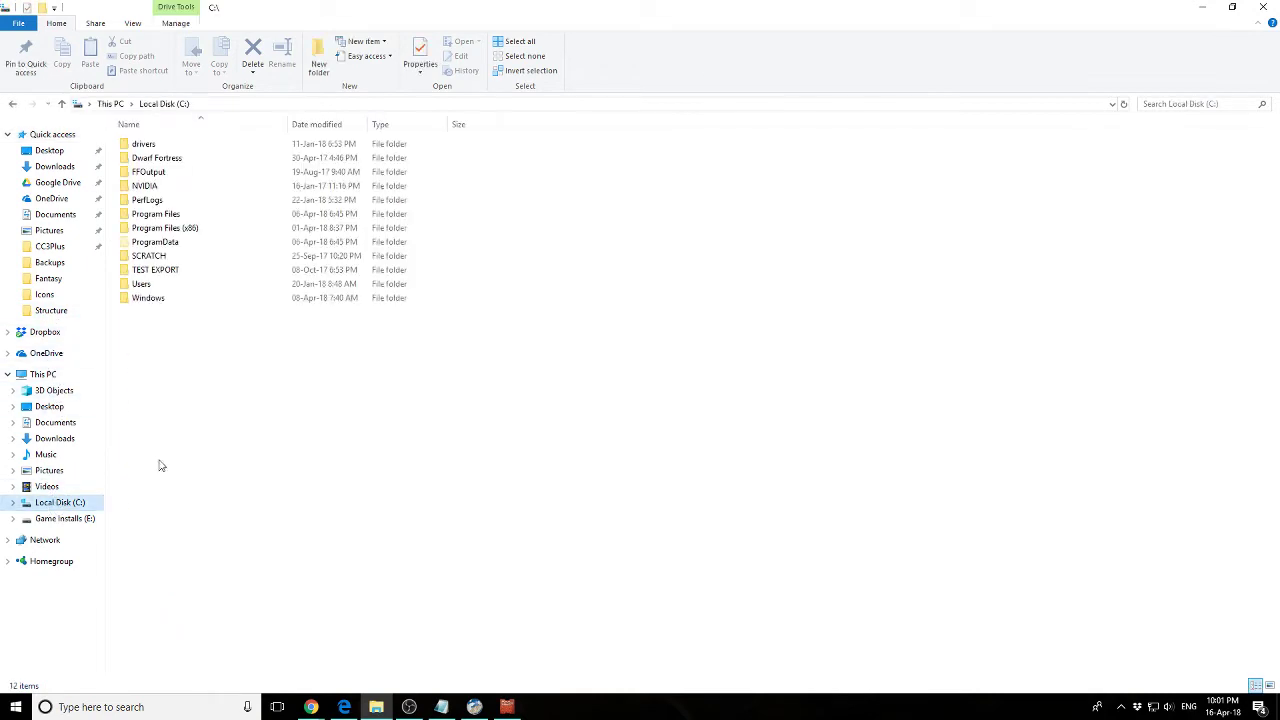
{"action": "left_click", "coordinate": [164, 246]}
{"action": "double_click", "coordinate": [166, 246]}
{"action": "scroll", "coordinate": [240, 400], "scroll_direction": "down", "scroll_amount": 12}
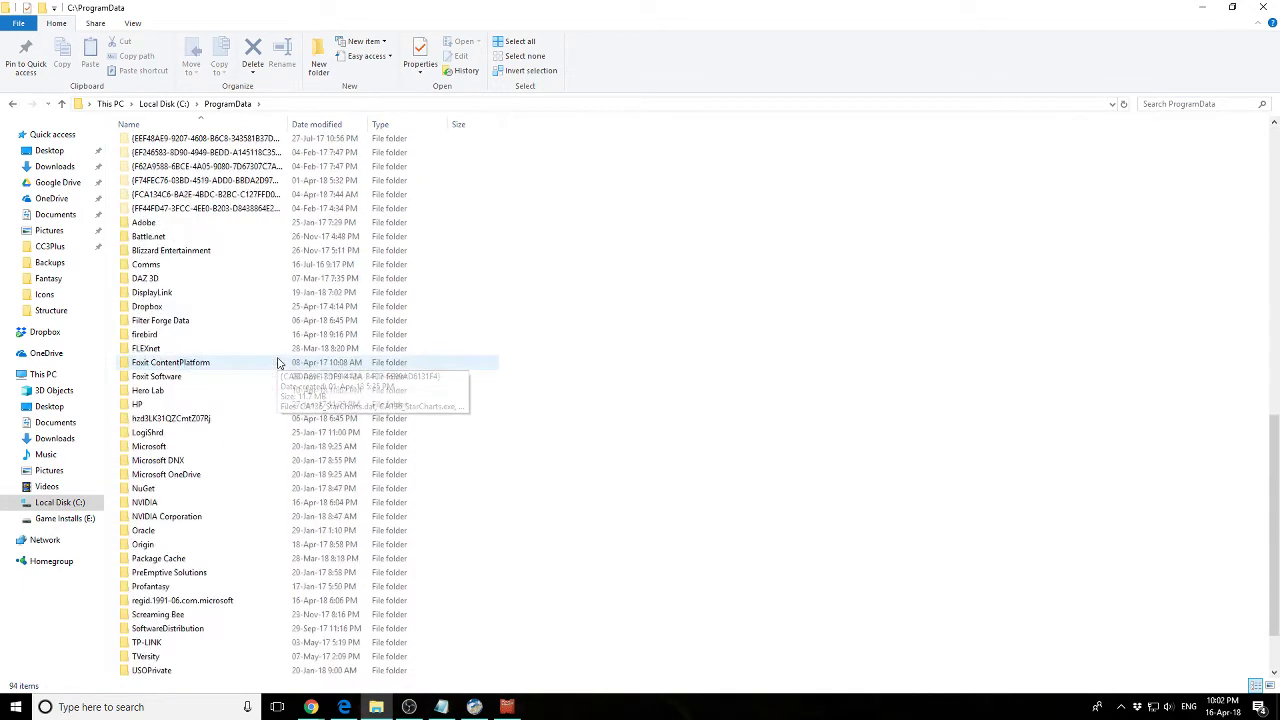
{"action": "double_click", "coordinate": [160, 517]}
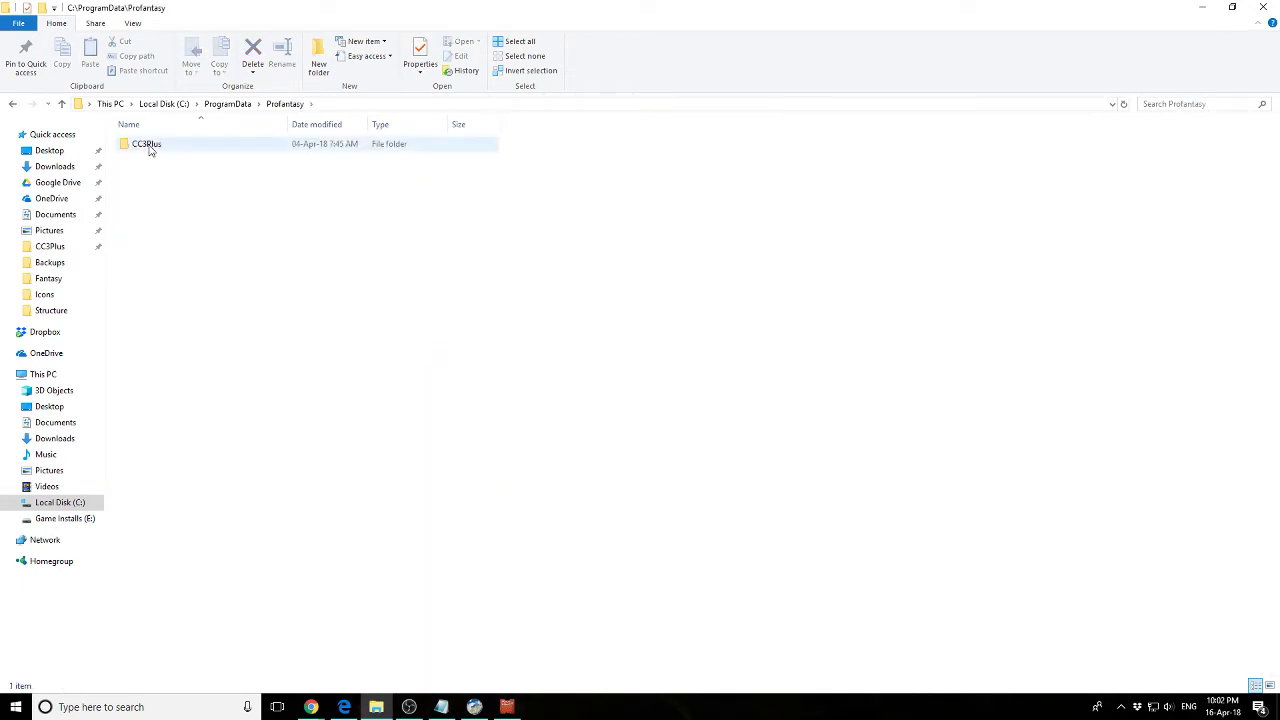
{"action": "double_click", "coordinate": [148, 145]}
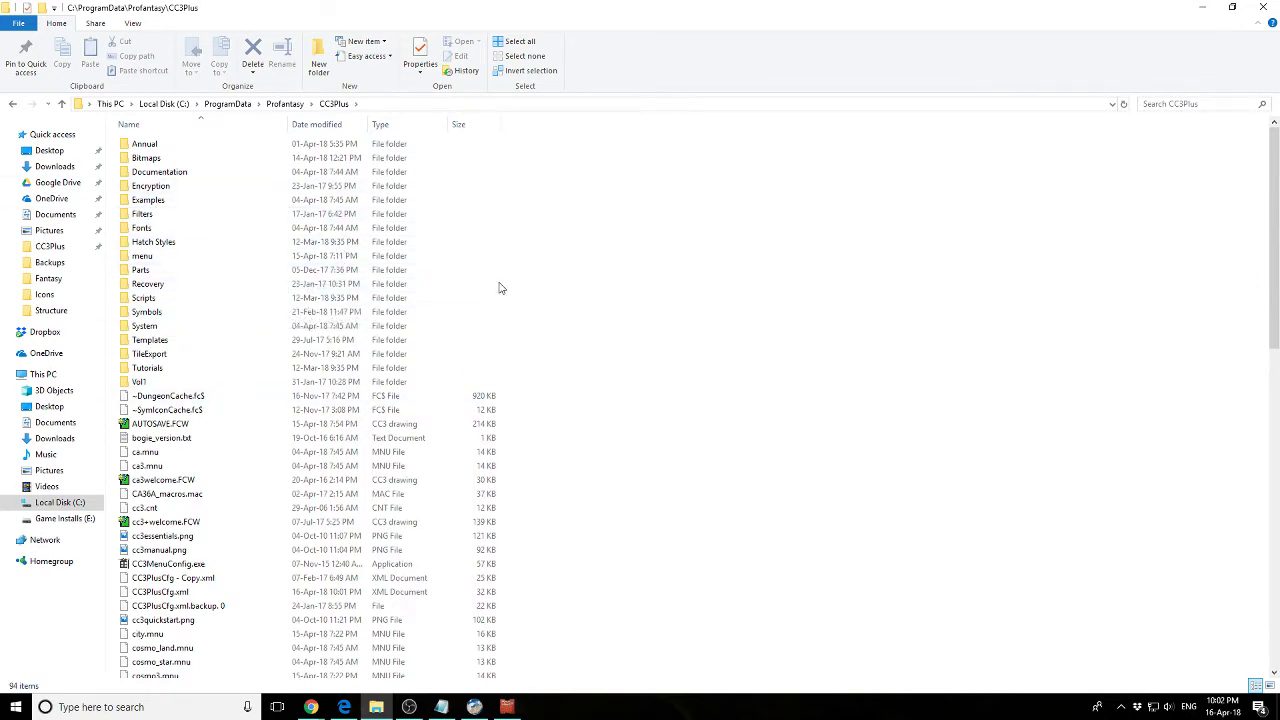
{"action": "scroll", "coordinate": [490, 300], "scroll_direction": "down", "scroll_amount": 6}
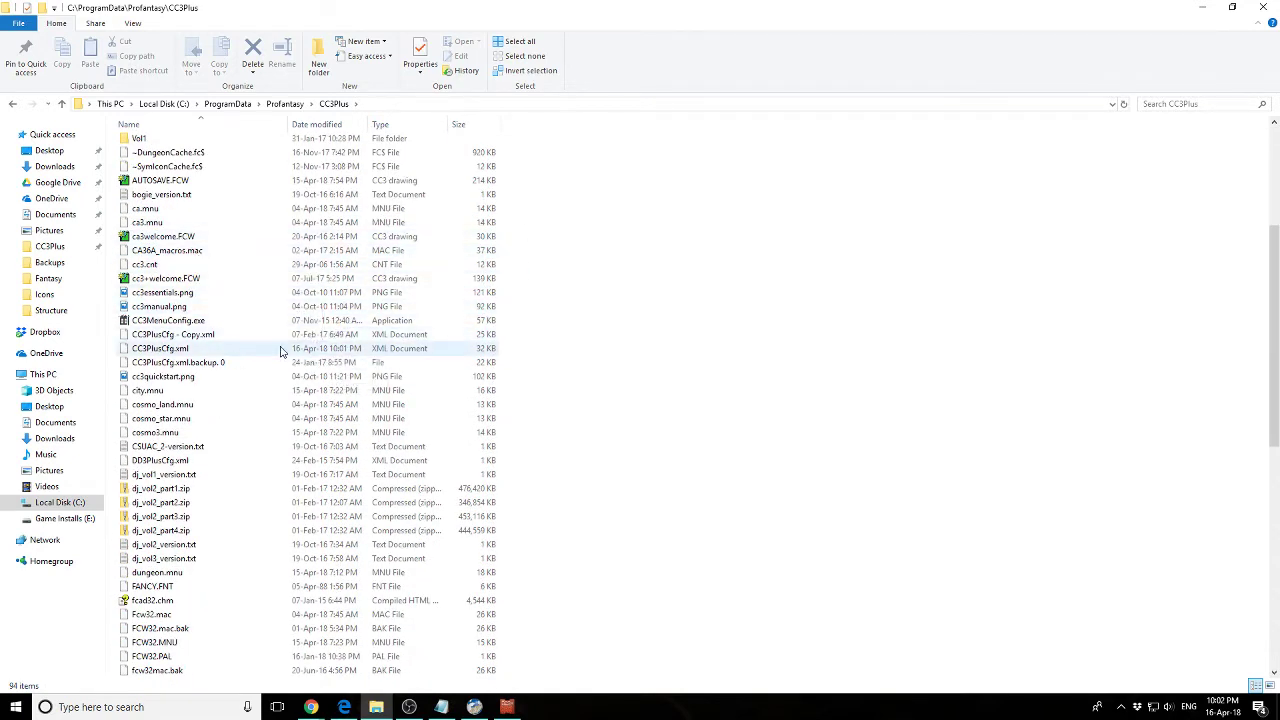
{"action": "scroll", "coordinate": [281, 351], "scroll_direction": "down", "scroll_amount": 1}
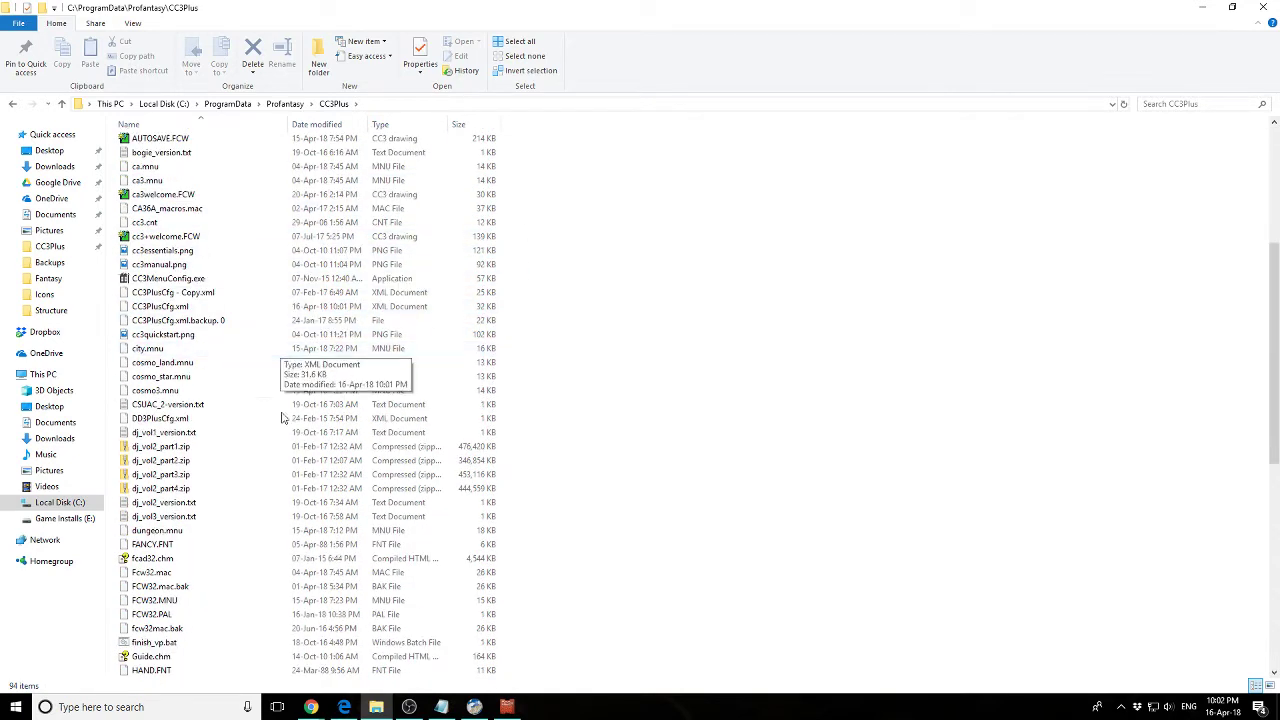
{"action": "left_click", "coordinate": [166, 574]}
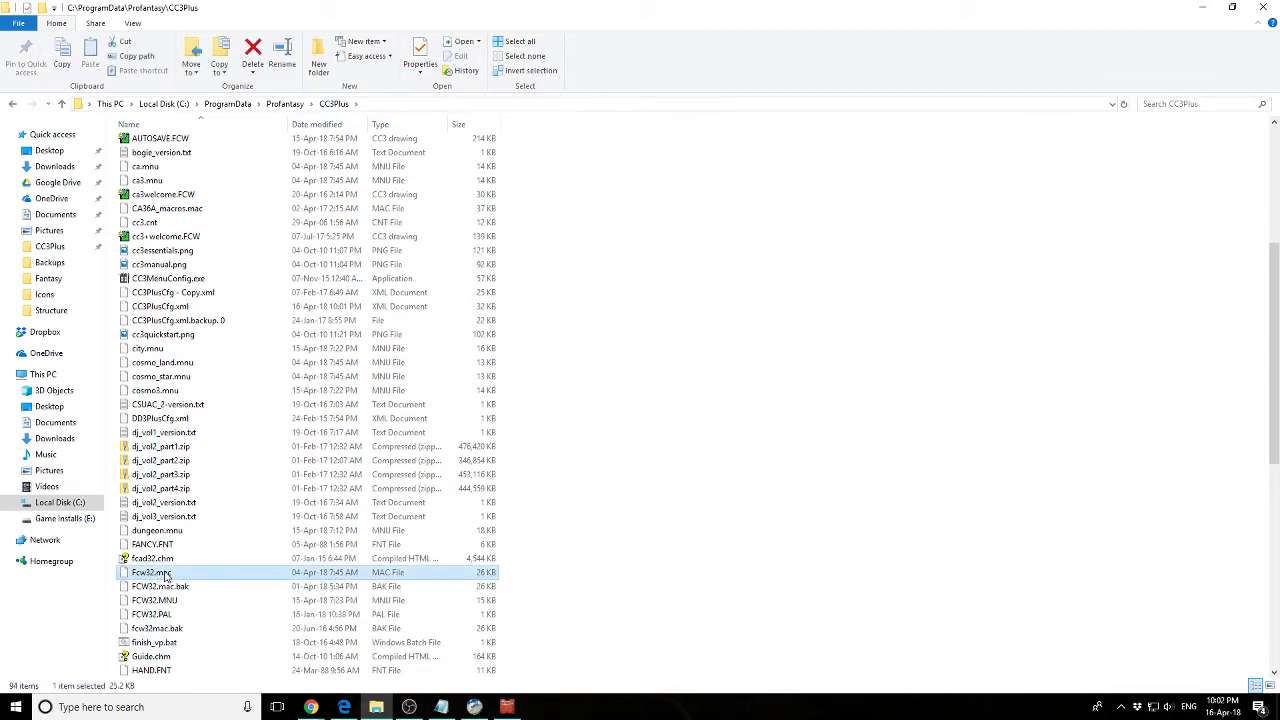
{"action": "right_click", "coordinate": [166, 575]}
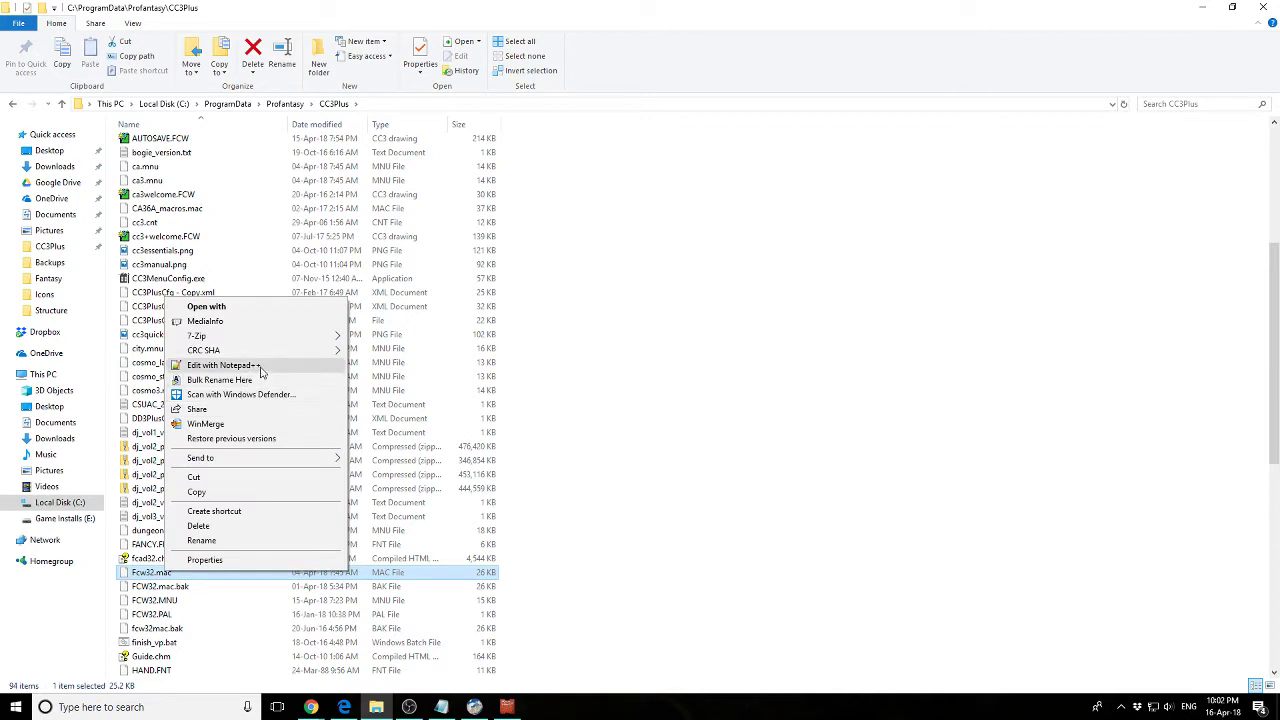
{"action": "left_click", "coordinate": [222, 365]}
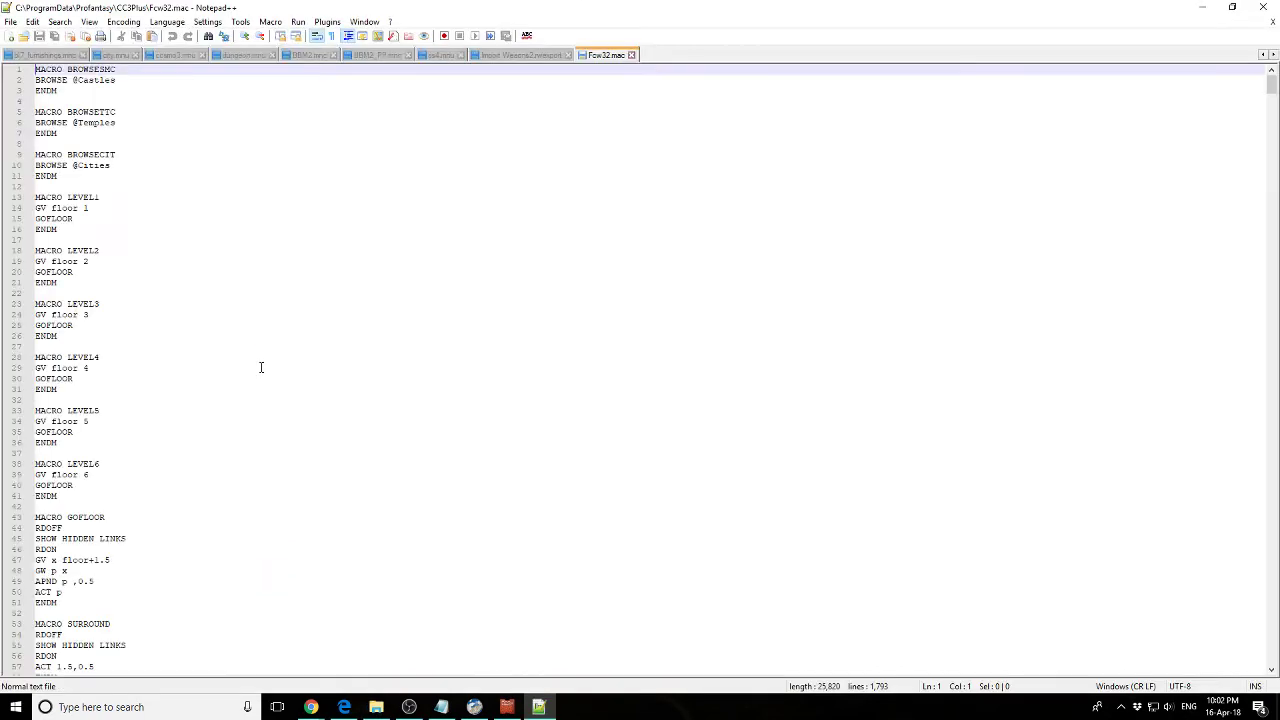
{"action": "scroll", "coordinate": [297, 344], "scroll_direction": "down", "scroll_amount": 20}
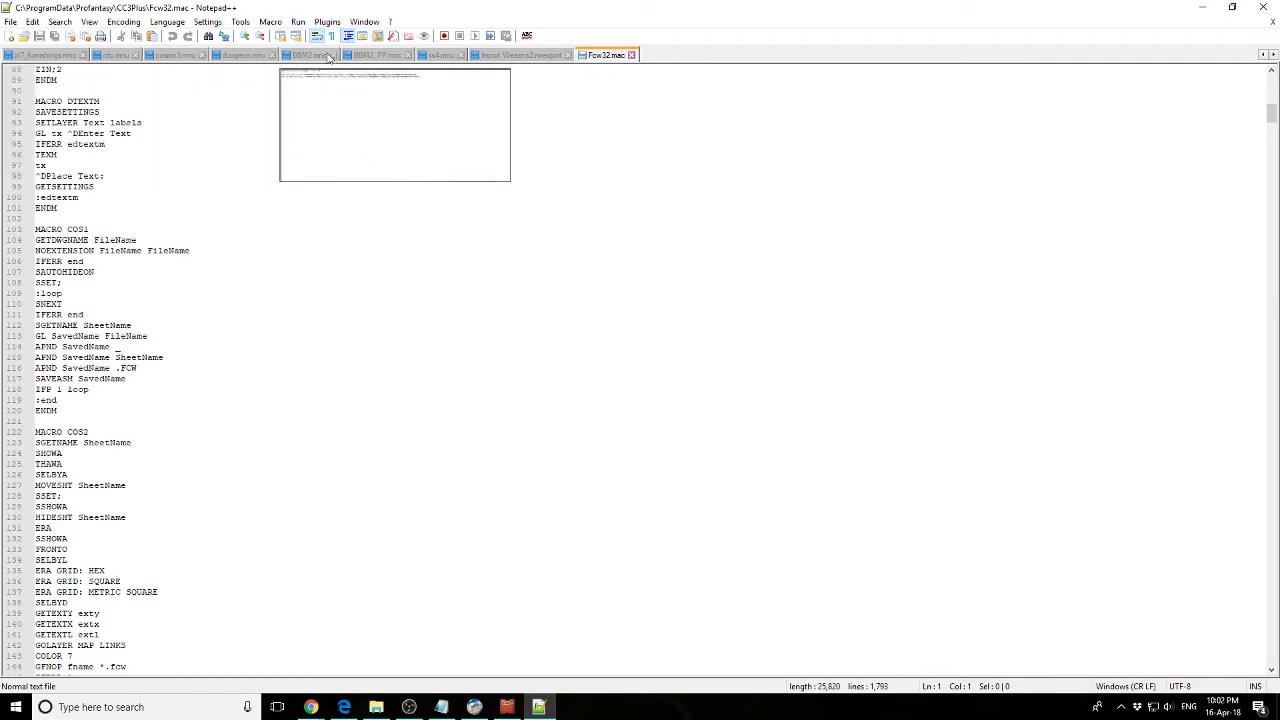
{"action": "mouse_move", "coordinate": [232, 63]}
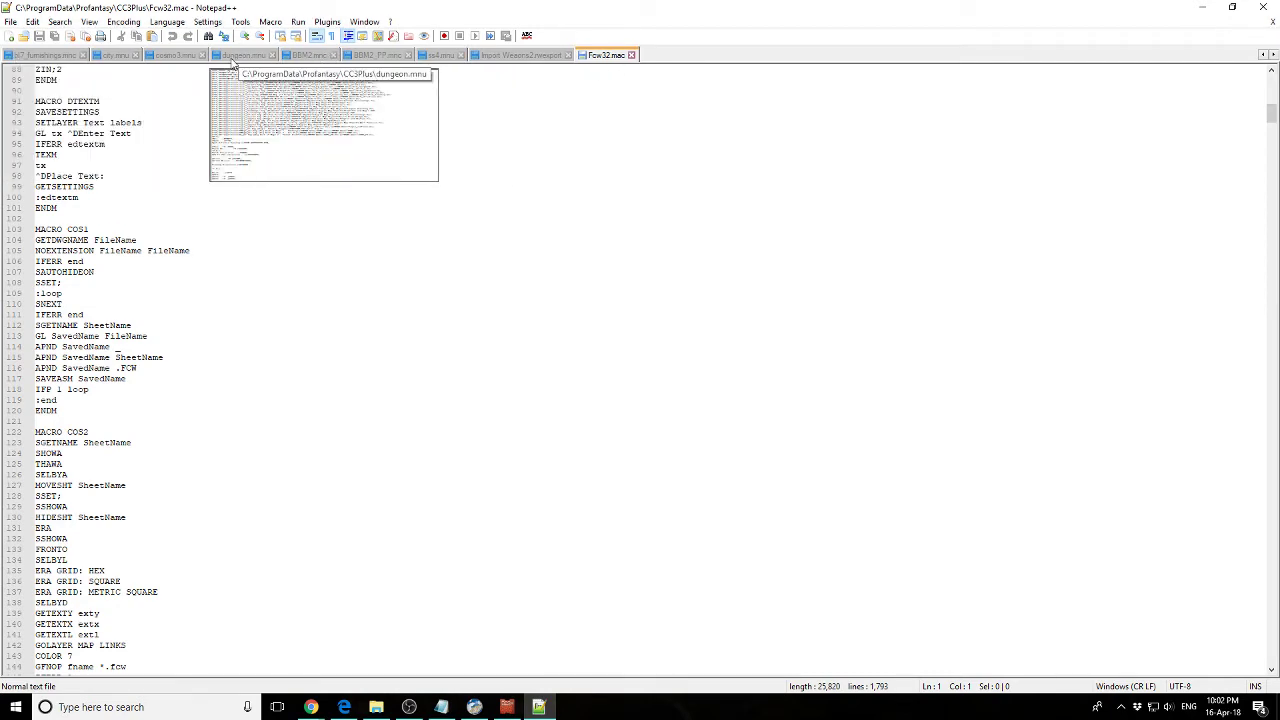
{"action": "left_click", "coordinate": [631, 55]}
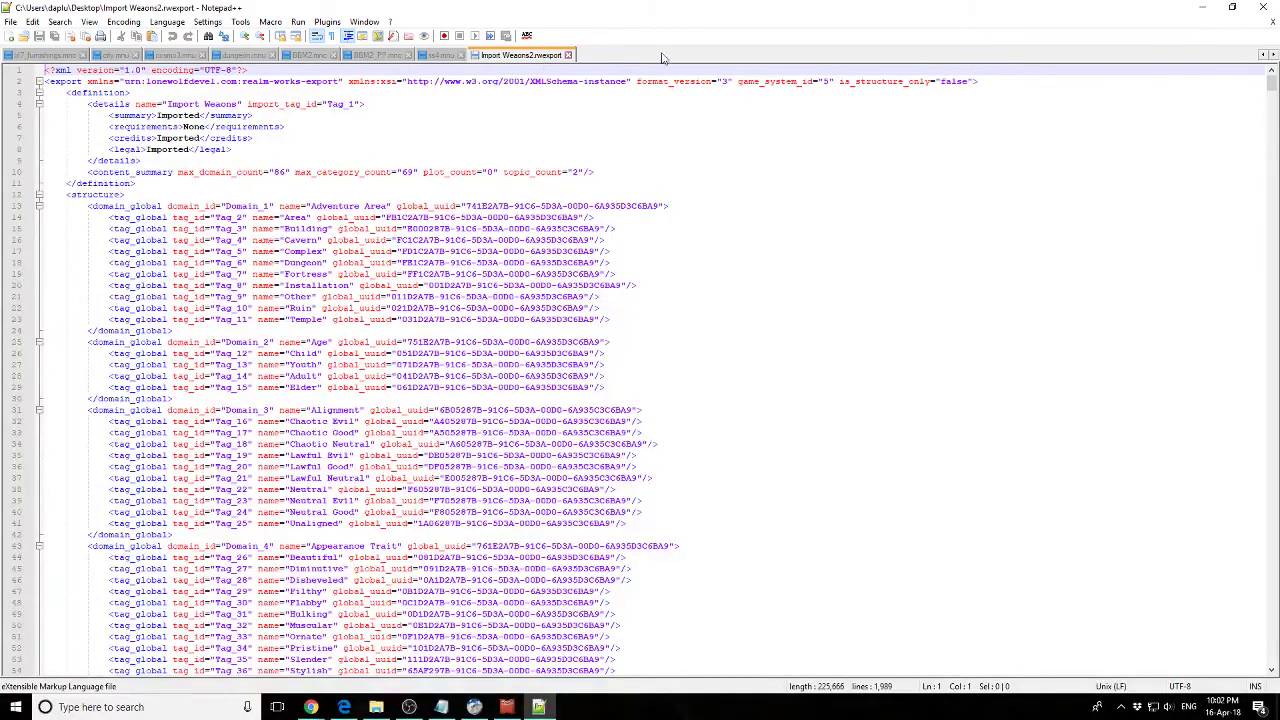
{"action": "left_click", "coordinate": [1201, 7]}
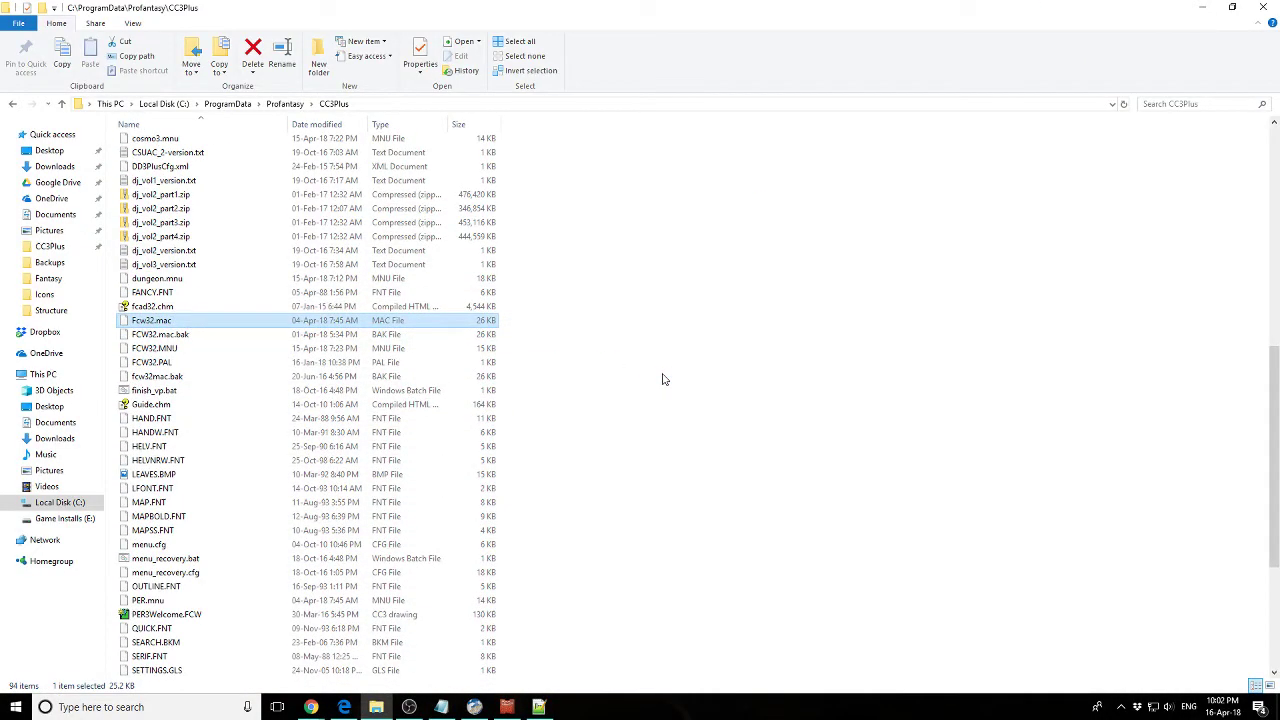
- Open FCW32.MNU from the CC3Plus folder in Notepad++ and look through its toolbar and symbol catalog entries
{"action": "right_click", "coordinate": [178, 349]}
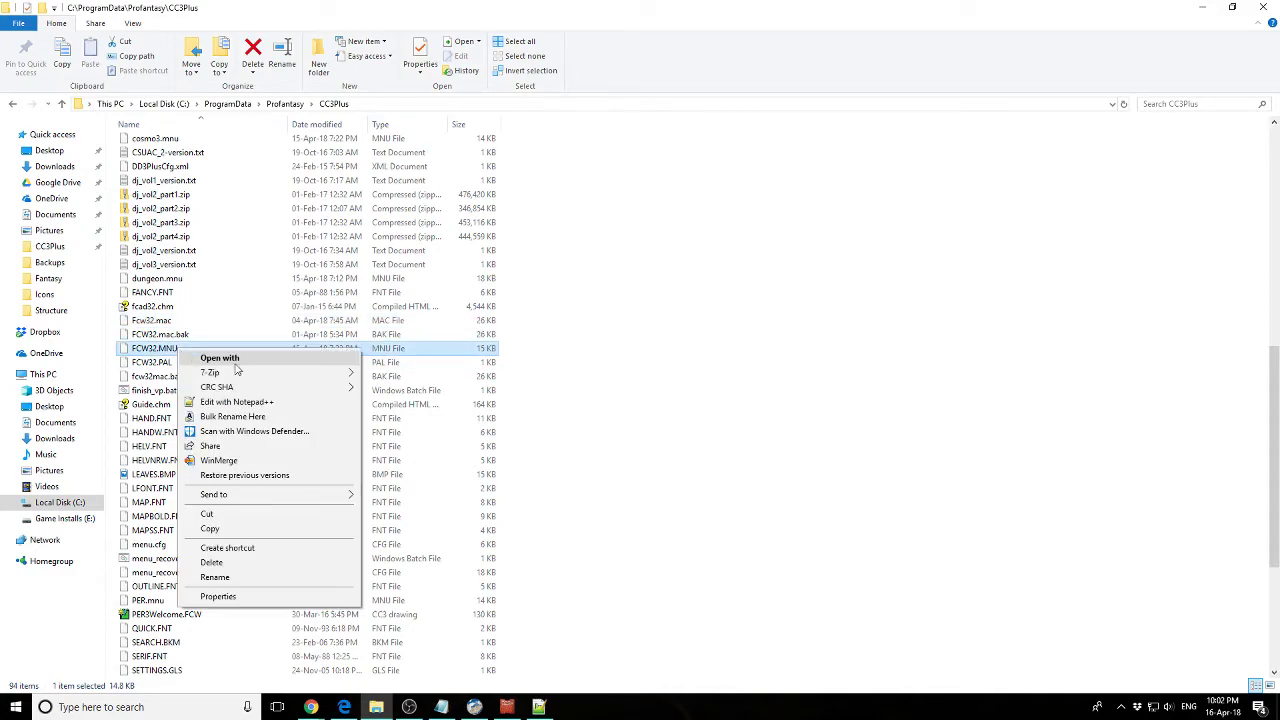
{"action": "left_click", "coordinate": [248, 402]}
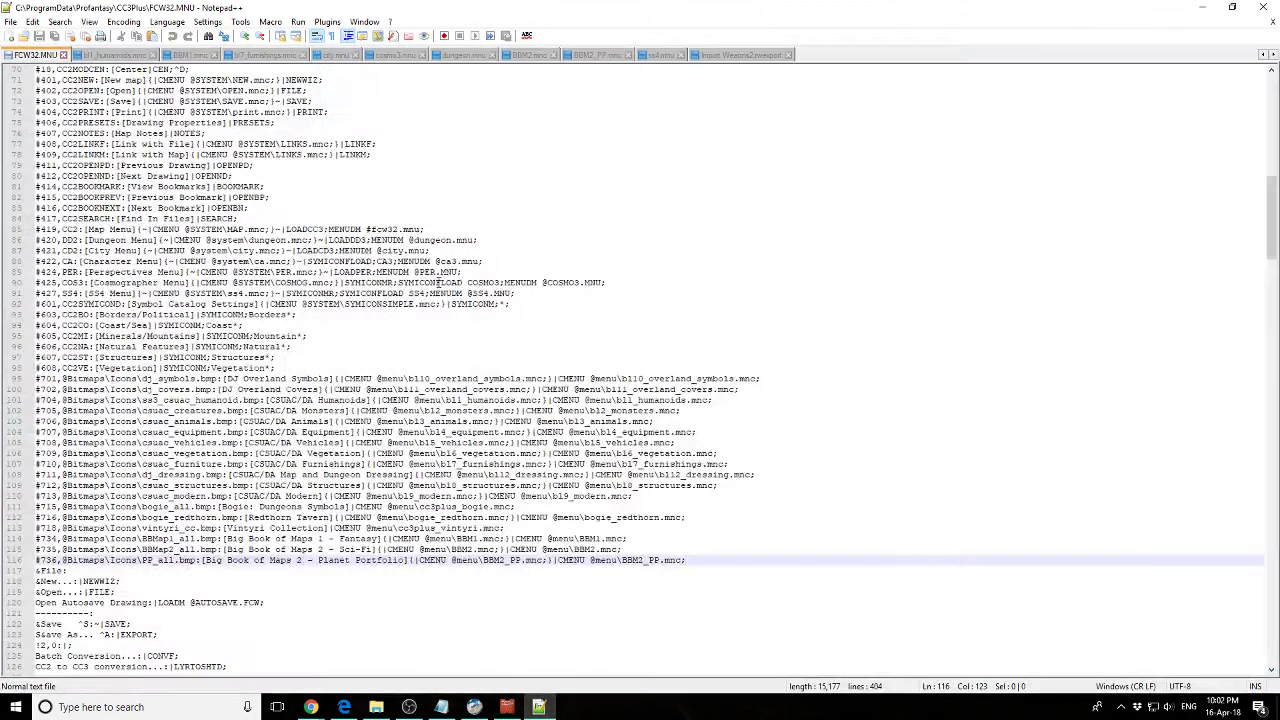
{"action": "left_click", "coordinate": [1192, 10]}
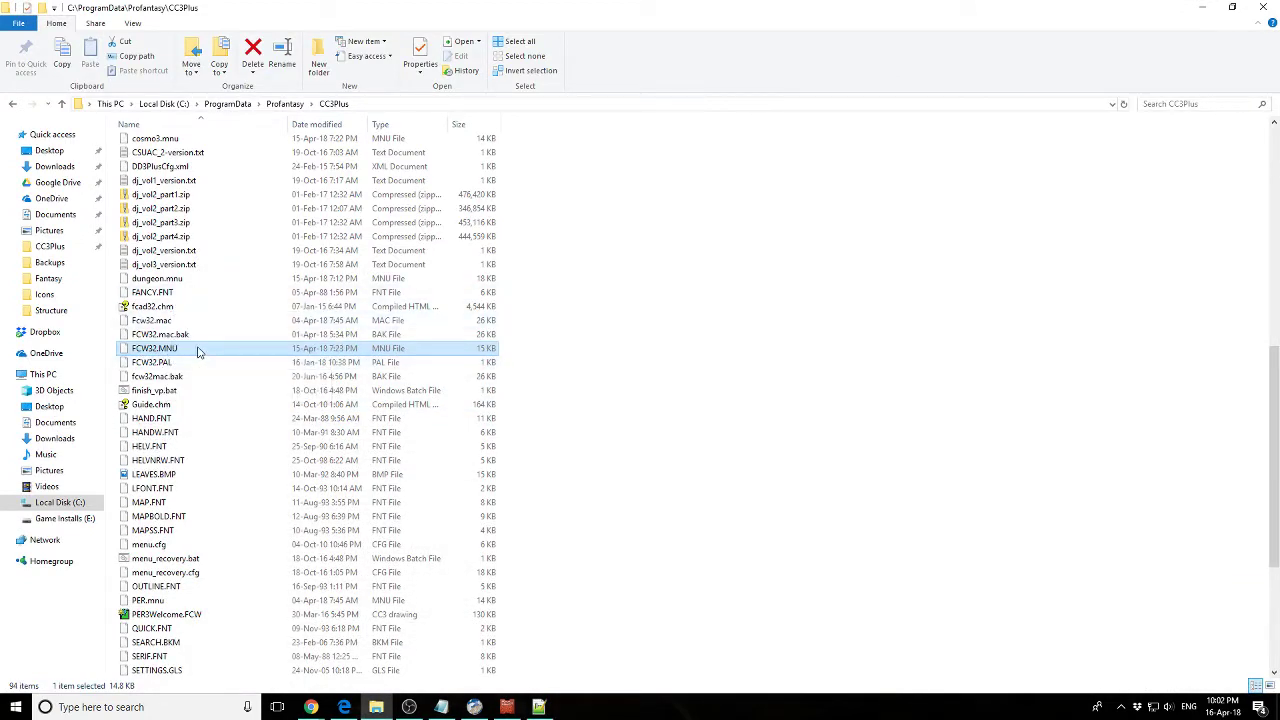
{"action": "right_click", "coordinate": [197, 351]}
{"action": "left_click", "coordinate": [268, 407]}
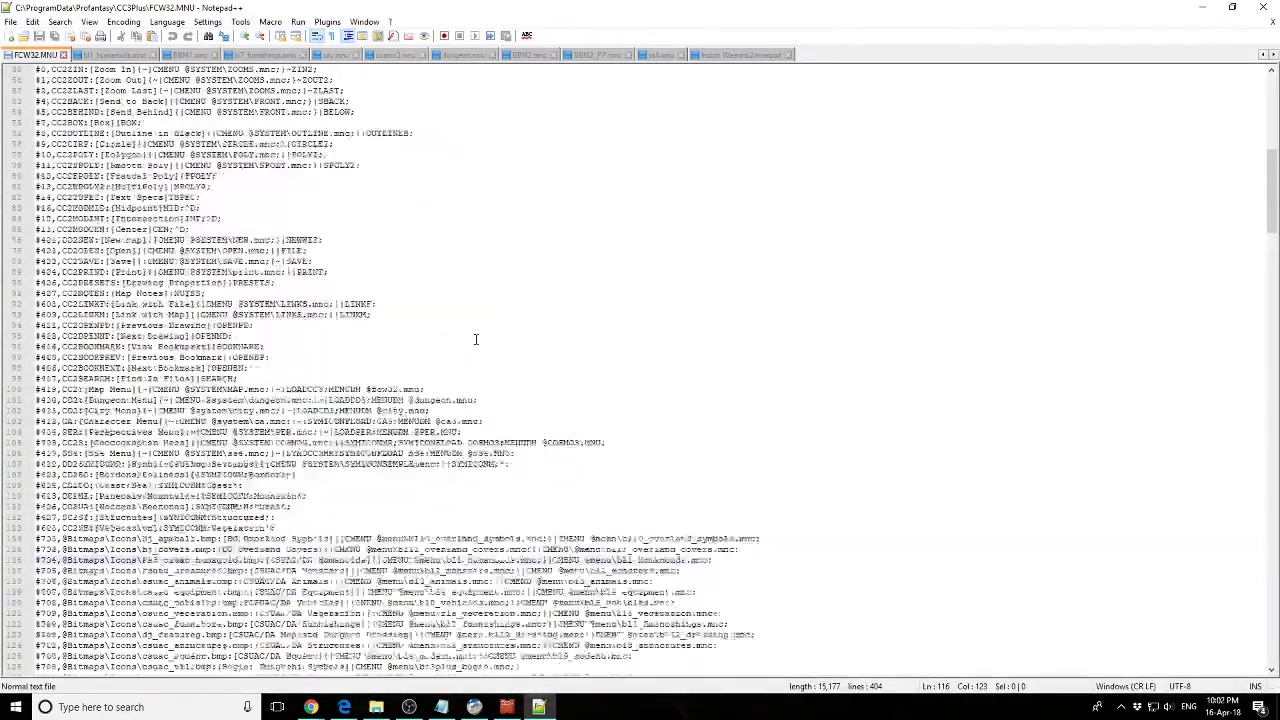
{"action": "scroll", "coordinate": [514, 337], "scroll_direction": "up", "scroll_amount": 5}
{"action": "scroll", "coordinate": [694, 351], "scroll_direction": "down", "scroll_amount": 6}
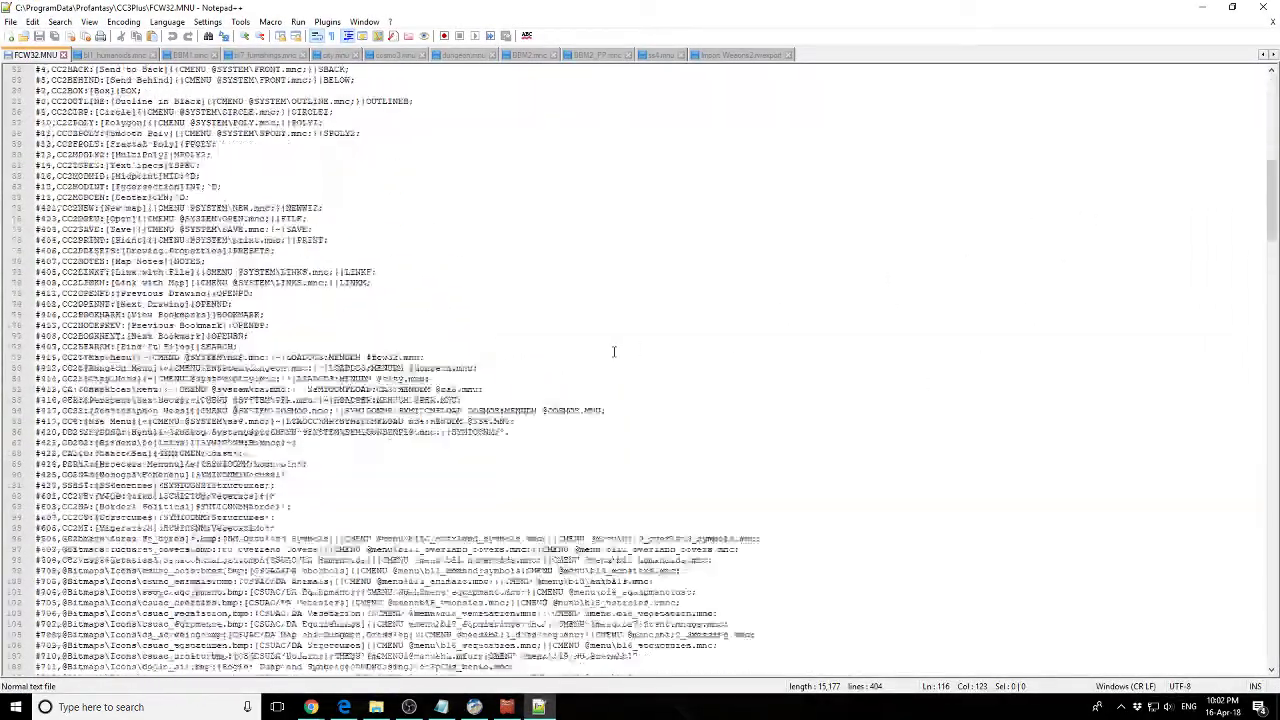
{"action": "scroll", "coordinate": [614, 351], "scroll_direction": "down", "scroll_amount": 10}
{"action": "scroll", "coordinate": [610, 360], "scroll_direction": "up", "scroll_amount": 20}
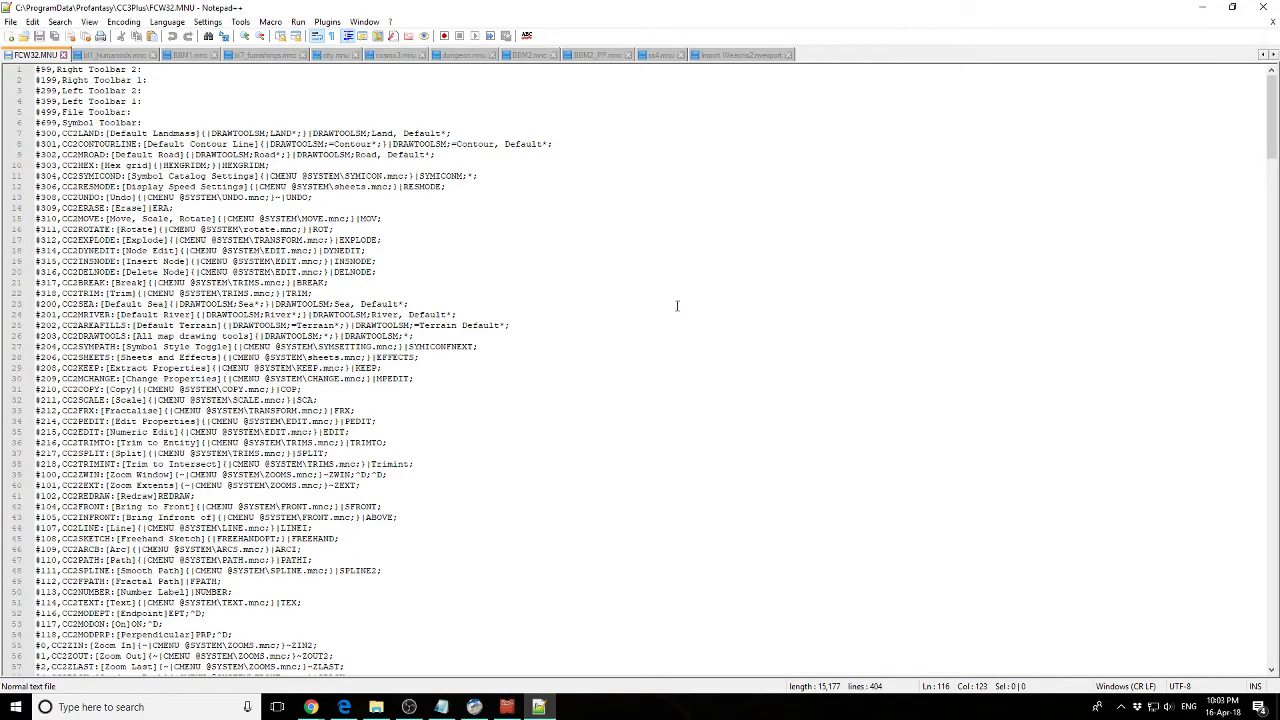
{"action": "scroll", "coordinate": [392, 292], "scroll_direction": "down", "scroll_amount": 6}
{"action": "scroll", "coordinate": [588, 336], "scroll_direction": "up", "scroll_amount": 6}
- Return to the CC3Plus folder in File Explorer and open city.mnu in Notepad++
{"action": "left_click", "coordinate": [376, 707]}
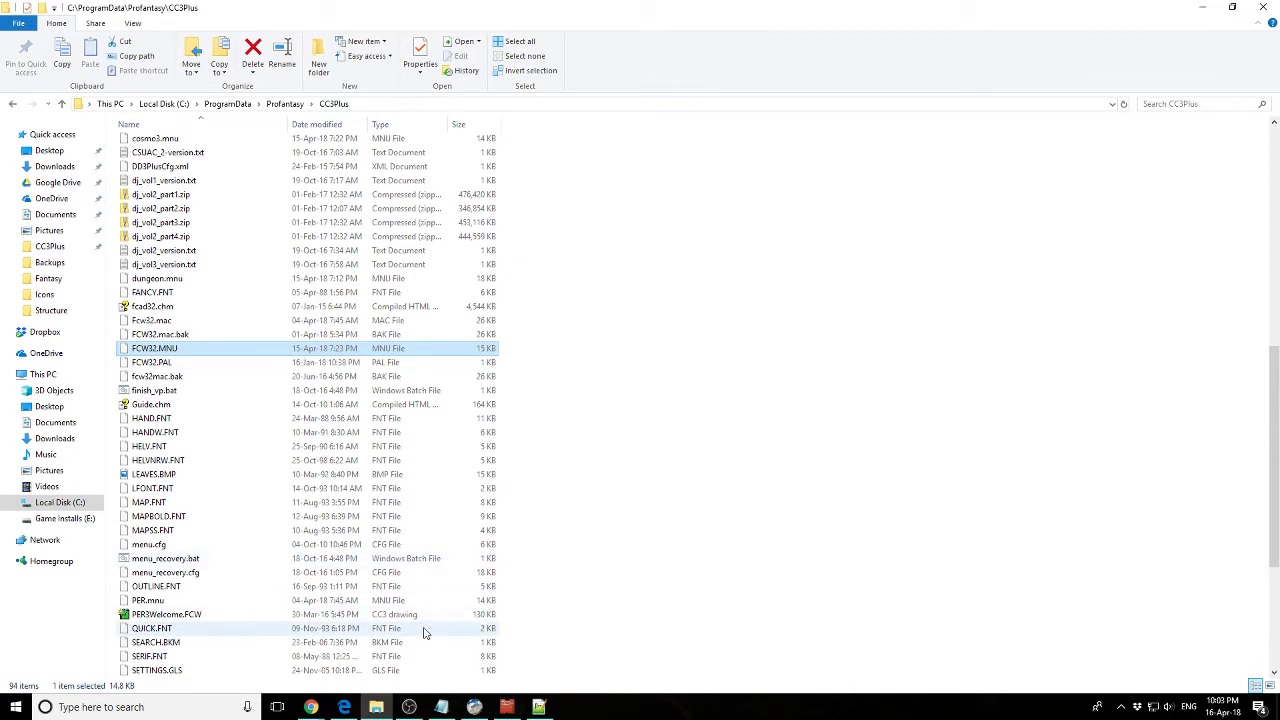
{"action": "scroll", "coordinate": [212, 234], "scroll_direction": "up", "scroll_amount": 3}
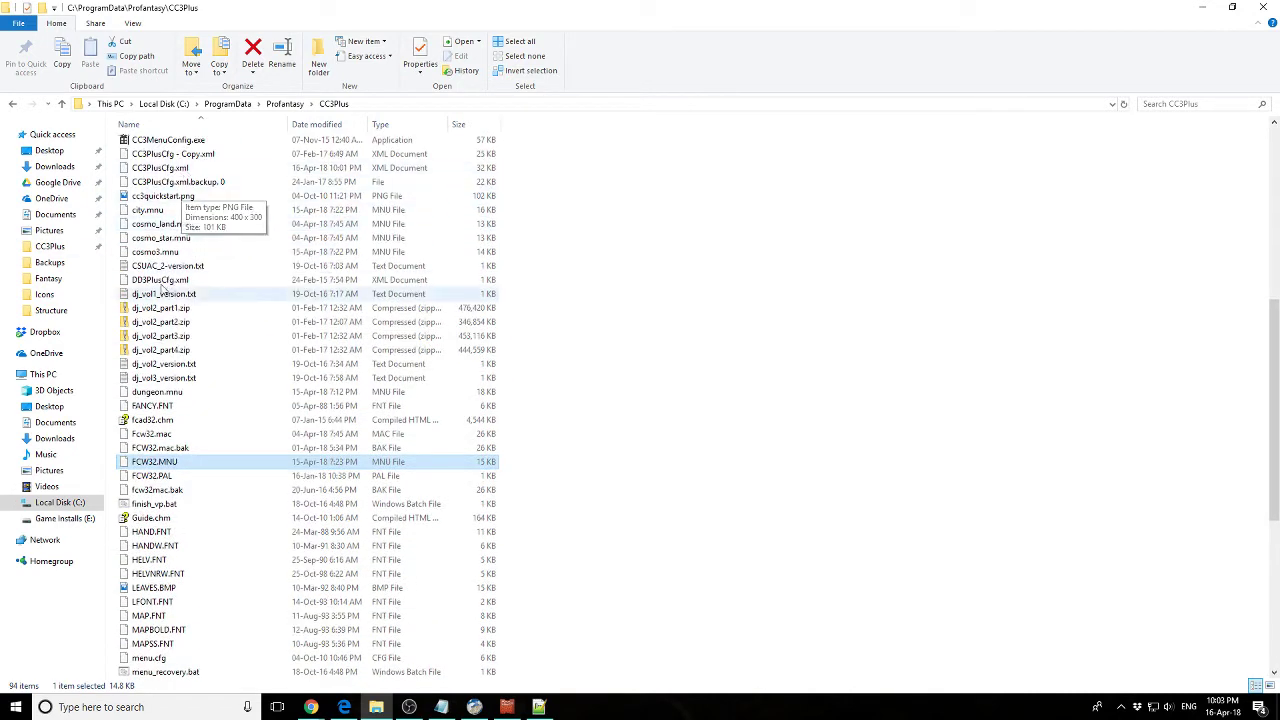
{"action": "right_click", "coordinate": [158, 213]}
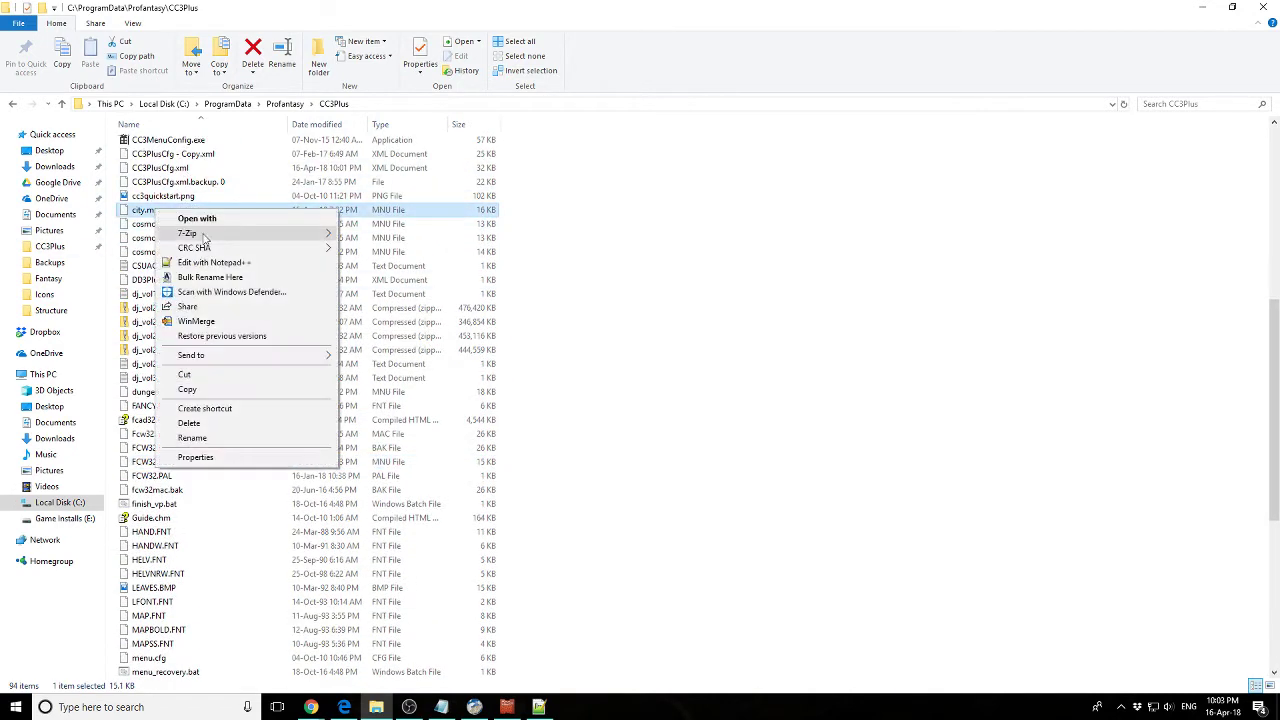
{"action": "left_click", "coordinate": [220, 262]}
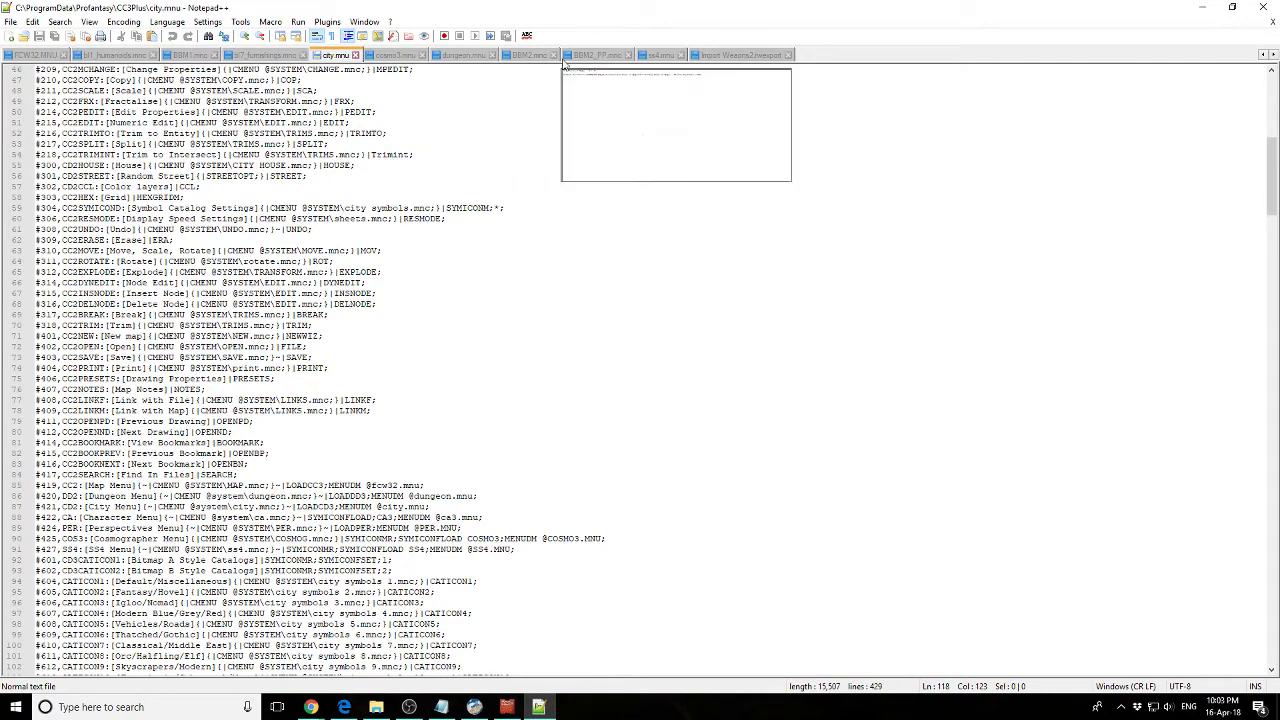
- Show cosmo3.mnu and close the two downtime activity files, the Forest Kingdom Campaign Compendium file and TEST_ONLY.user
{"action": "left_click", "coordinate": [395, 56]}
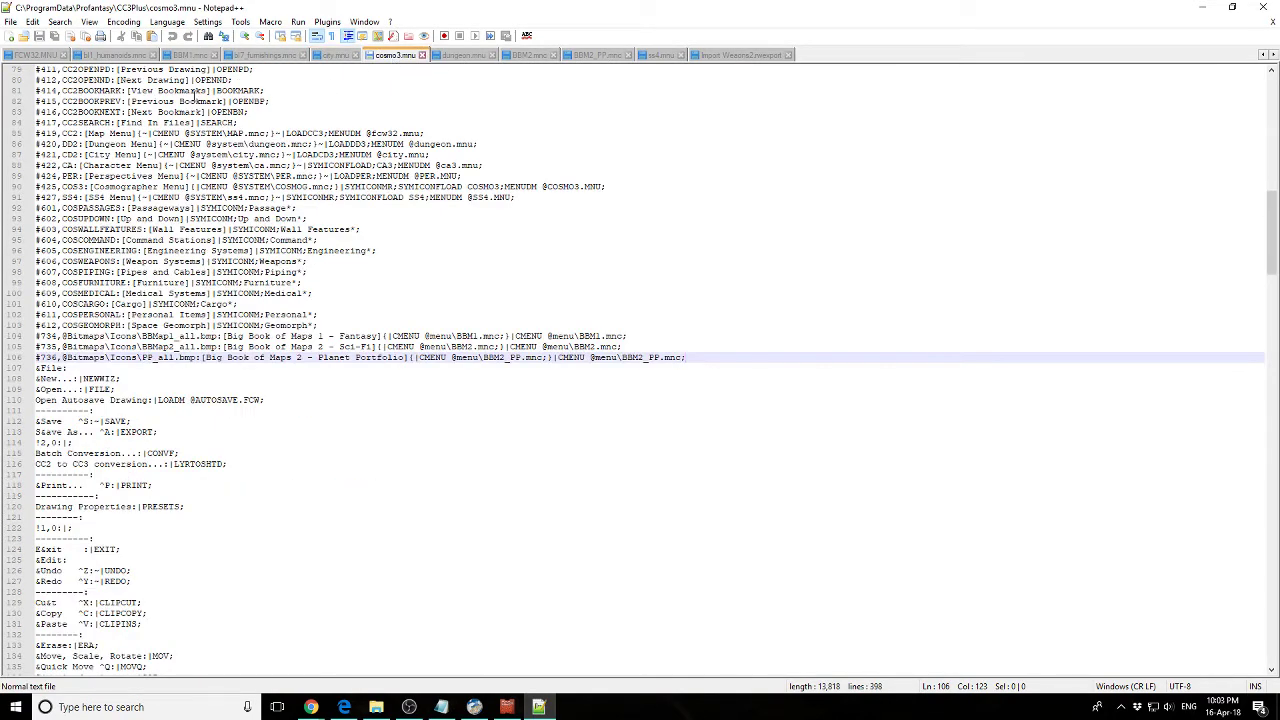
{"action": "left_click", "coordinate": [1268, 56]}
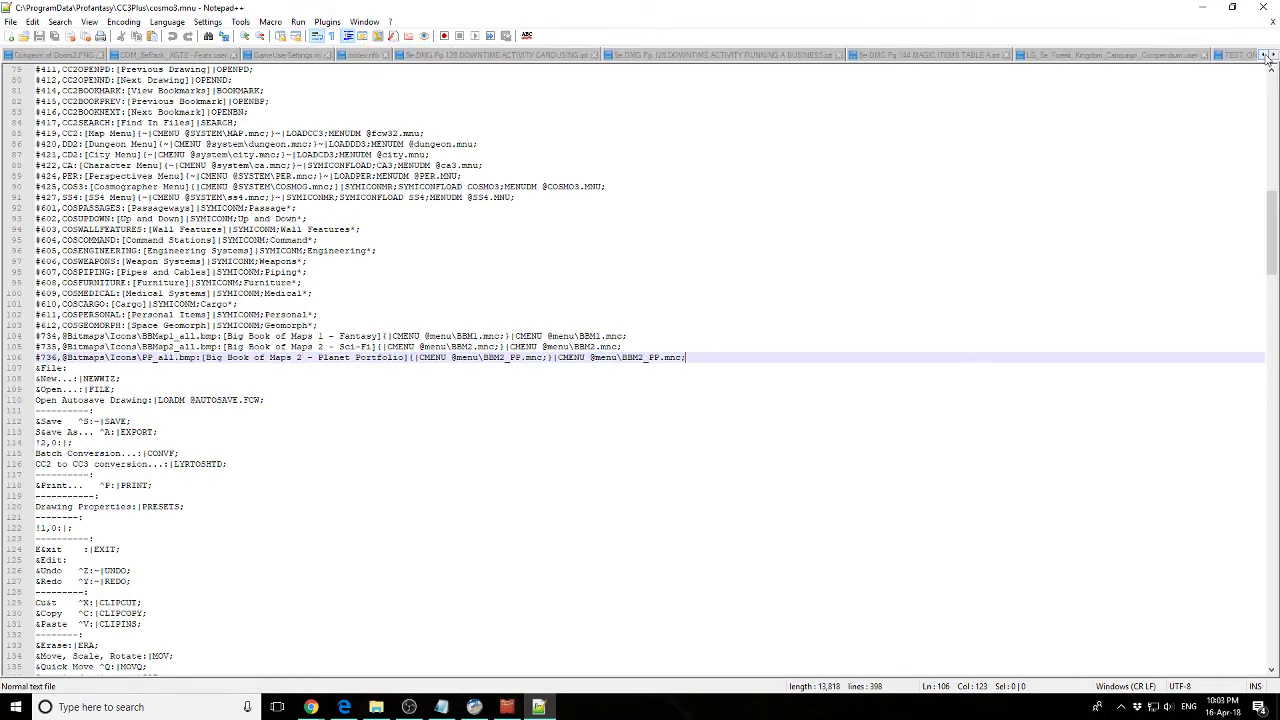
{"action": "left_click", "coordinate": [1263, 56]}
{"action": "mouse_move", "coordinate": [316, 60]}
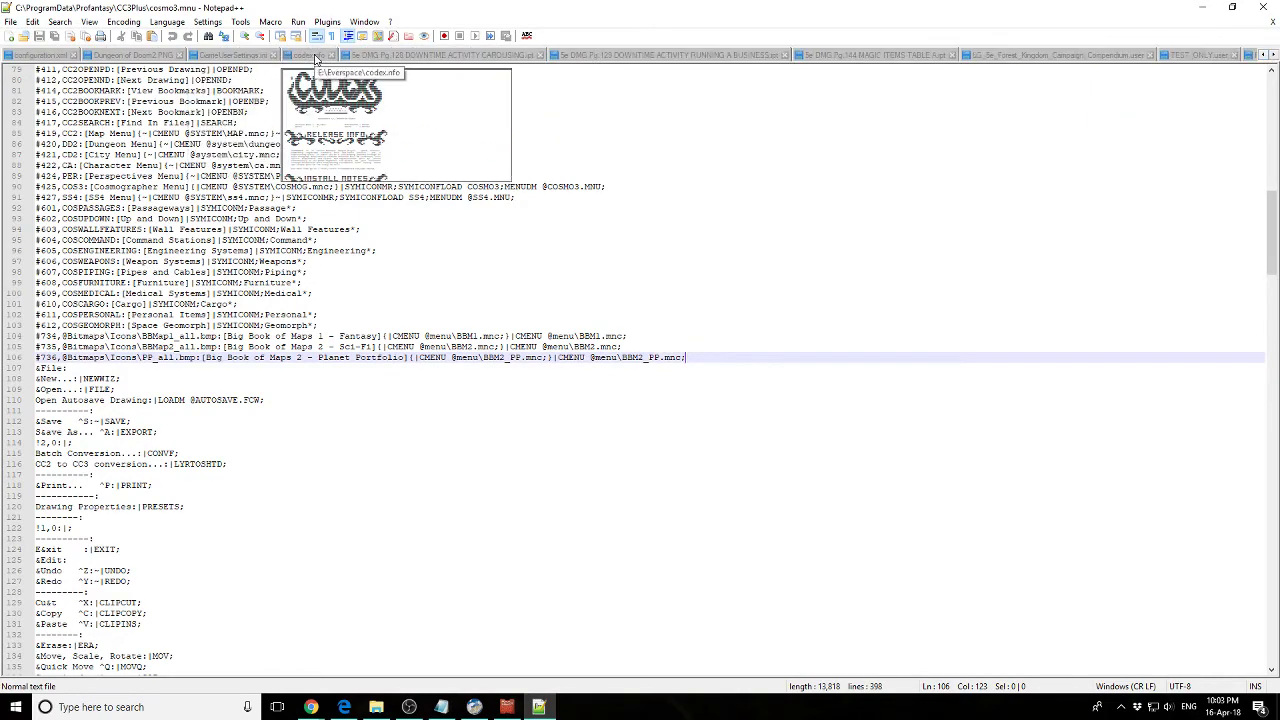
{"action": "mouse_move", "coordinate": [543, 60]}
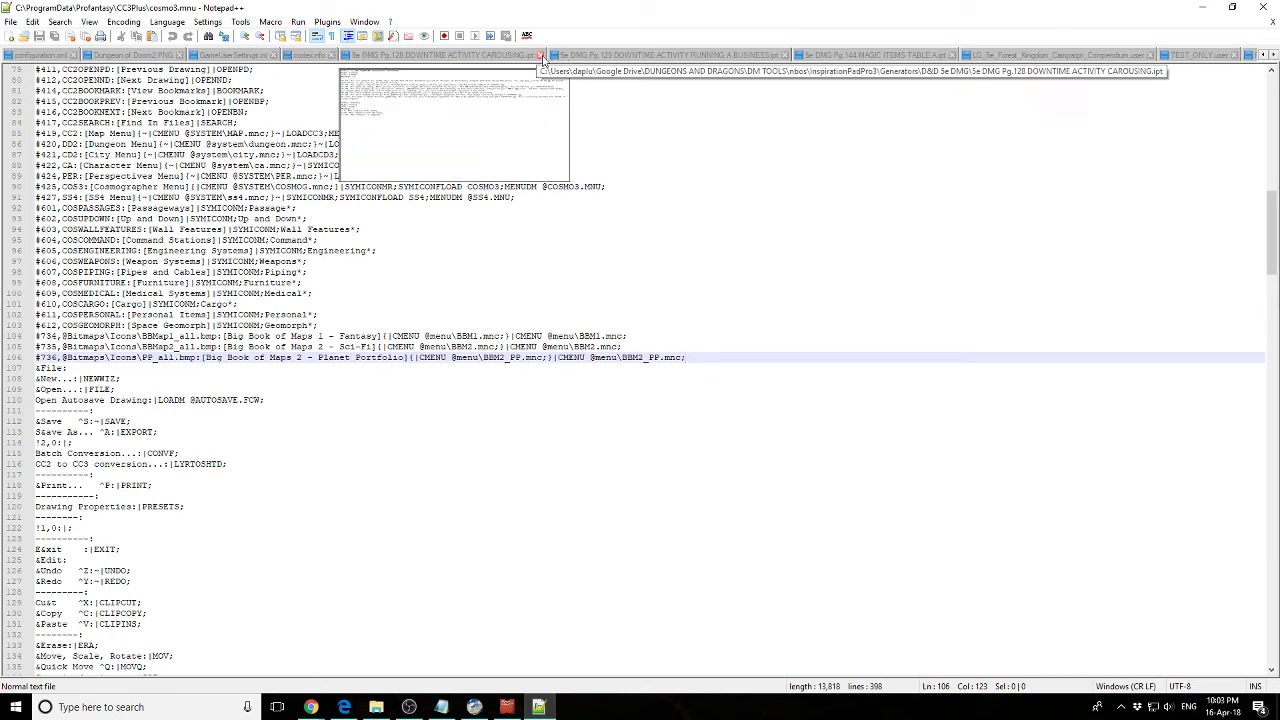
{"action": "left_click", "coordinate": [583, 60]}
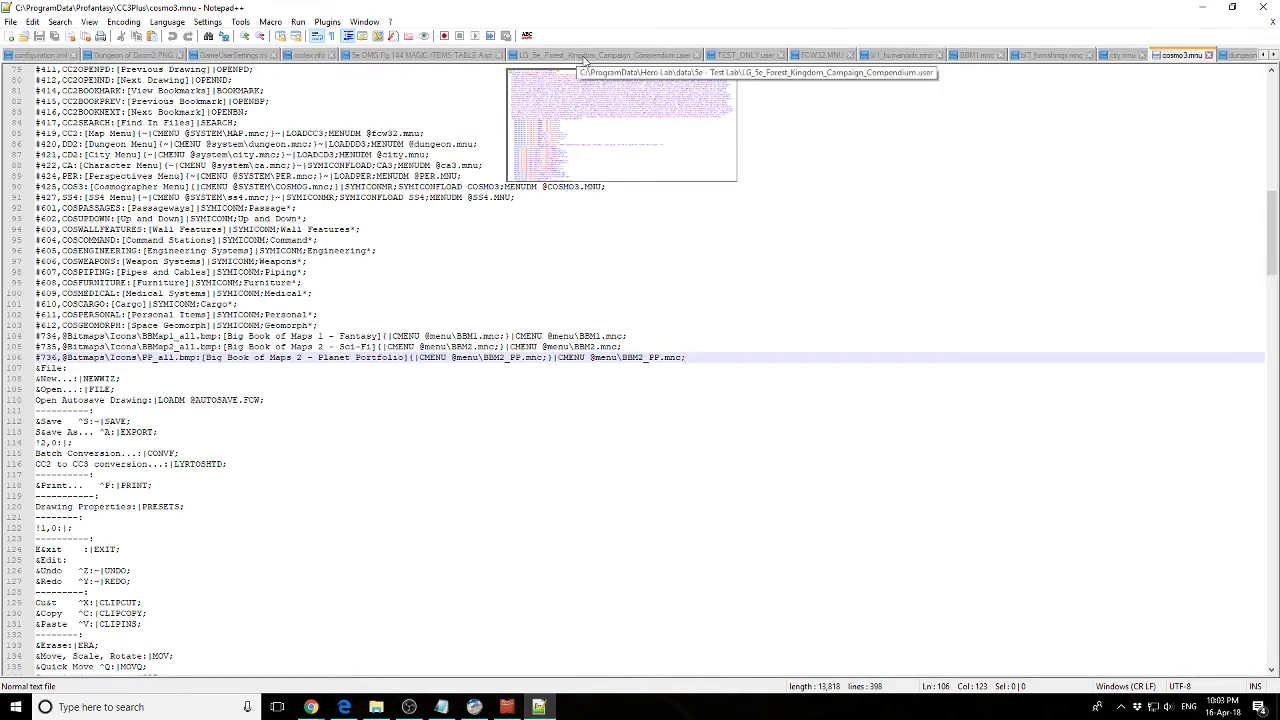
{"action": "middle_click", "coordinate": [583, 60]}
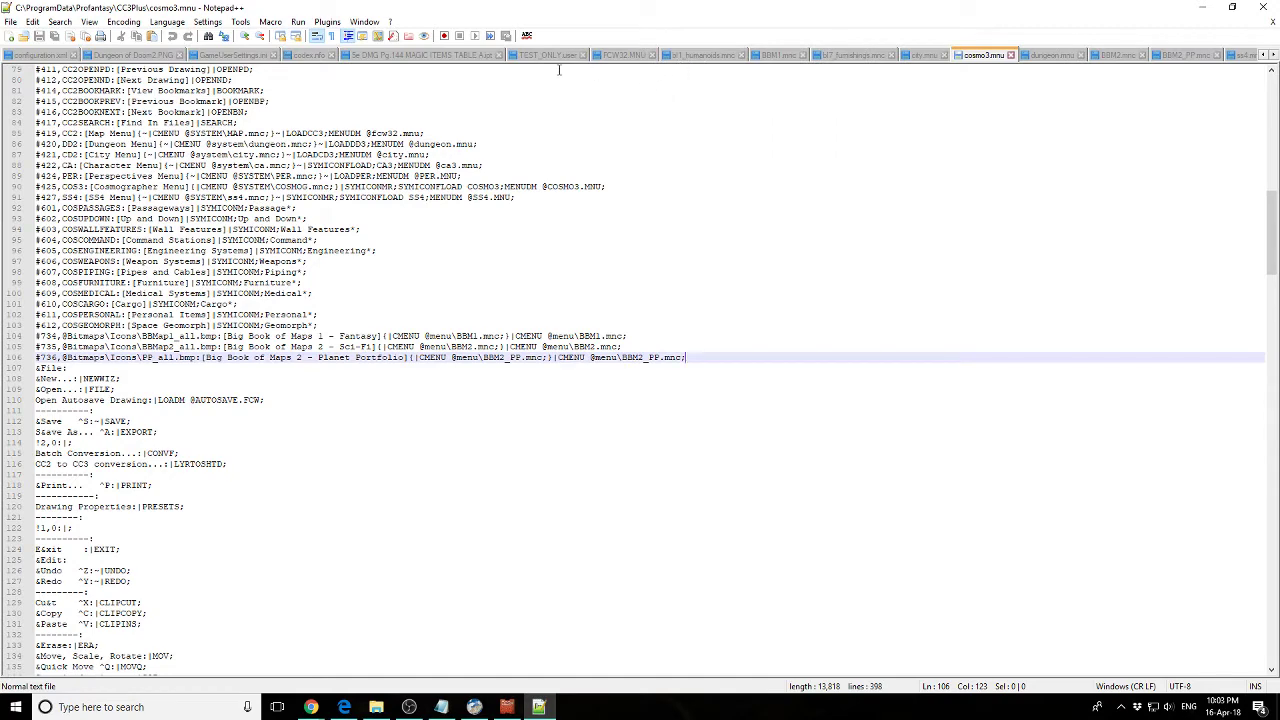
{"action": "middle_click", "coordinate": [561, 57]}
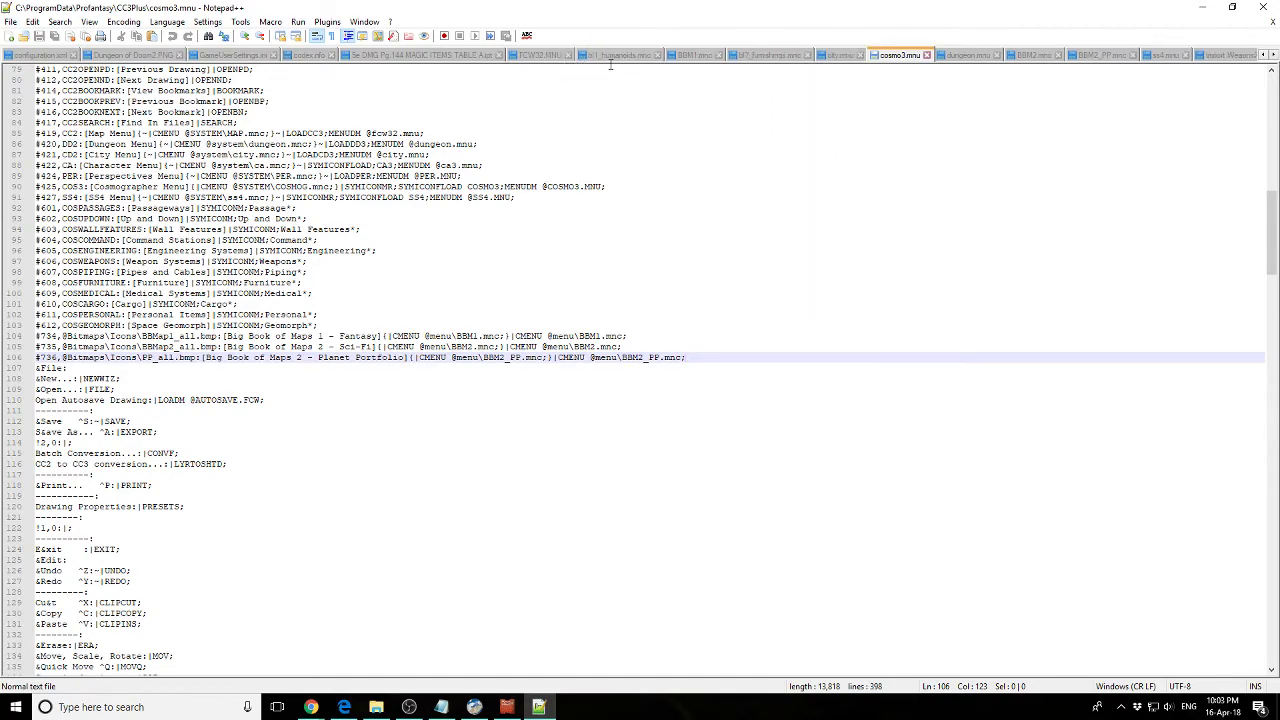
- Bring up dungeon.mnu and examine the three Big Book of Maps entries #734 to #736, highlighting the #734 Fantasy line
{"action": "left_click", "coordinate": [610, 58]}
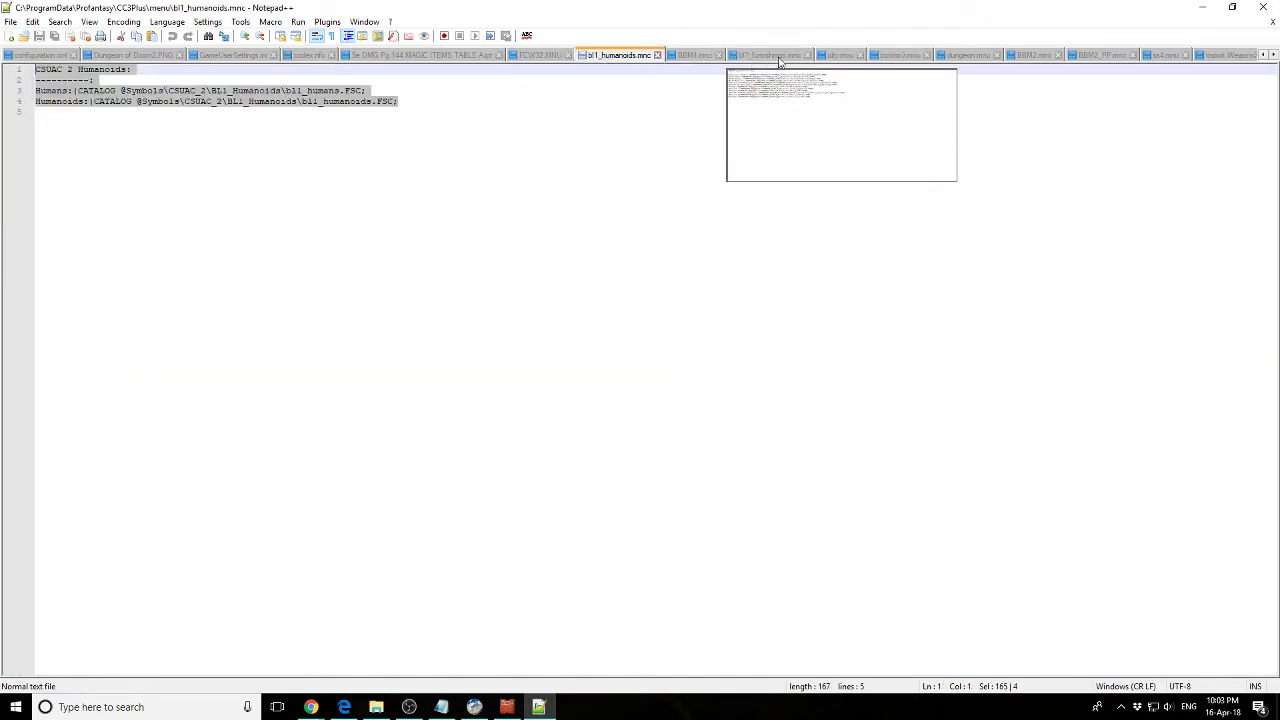
{"action": "left_click", "coordinate": [966, 55]}
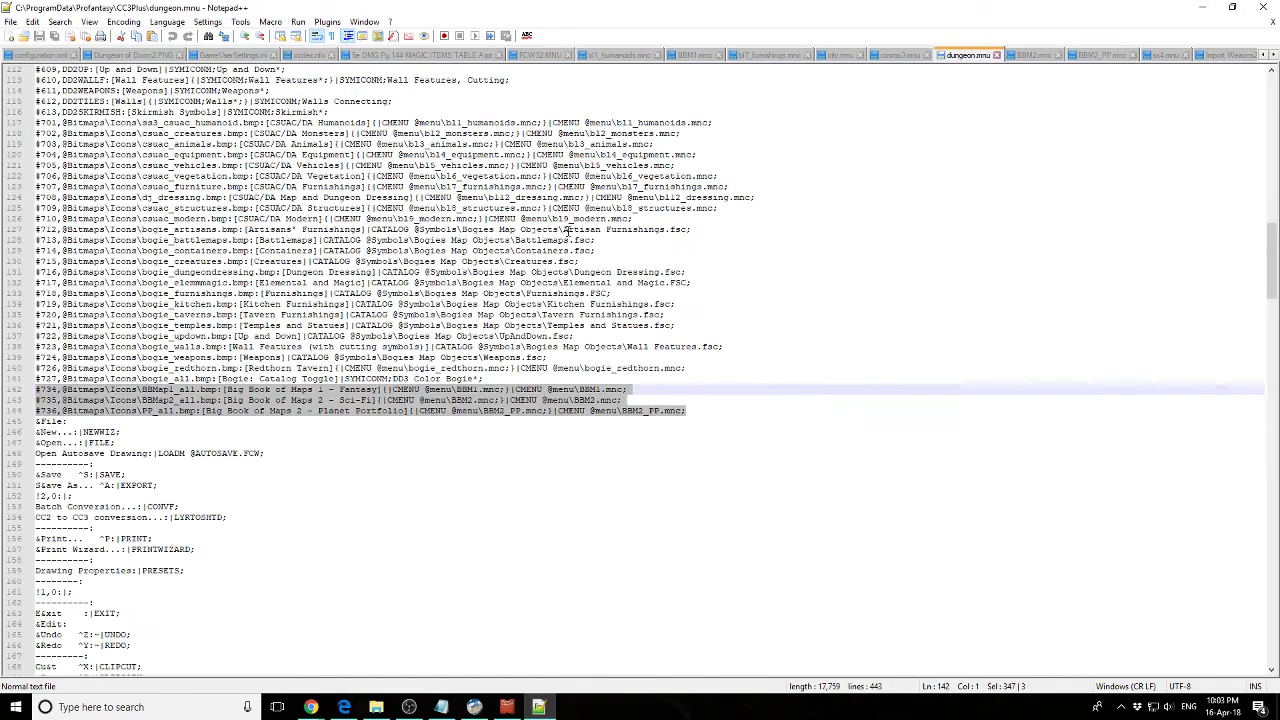
{"action": "scroll", "coordinate": [655, 258], "scroll_direction": "up", "scroll_amount": 6}
{"action": "scroll", "coordinate": [700, 245], "scroll_direction": "up", "scroll_amount": 2}
{"action": "scroll", "coordinate": [700, 240], "scroll_direction": "down", "scroll_amount": 9}
{"action": "left_click_drag", "start_coordinate": [684, 412], "coordinate": [20, 389]}
{"action": "left_click_drag", "start_coordinate": [627, 389], "coordinate": [37, 394]}
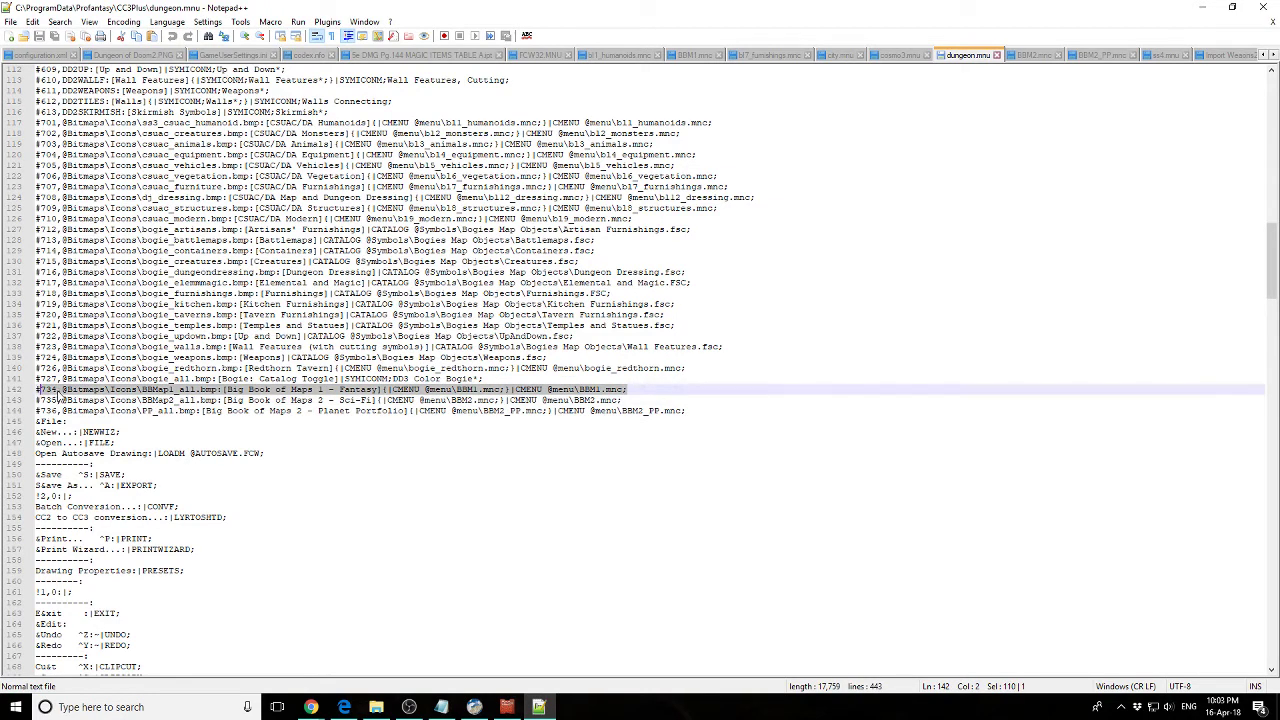
{"action": "left_click", "coordinate": [56, 390]}
- Switch to Campaign Cartographer, view the toolbar list under Select Screen Tools, close it without changes and return to Notepad++
{"action": "left_click", "coordinate": [506, 707]}
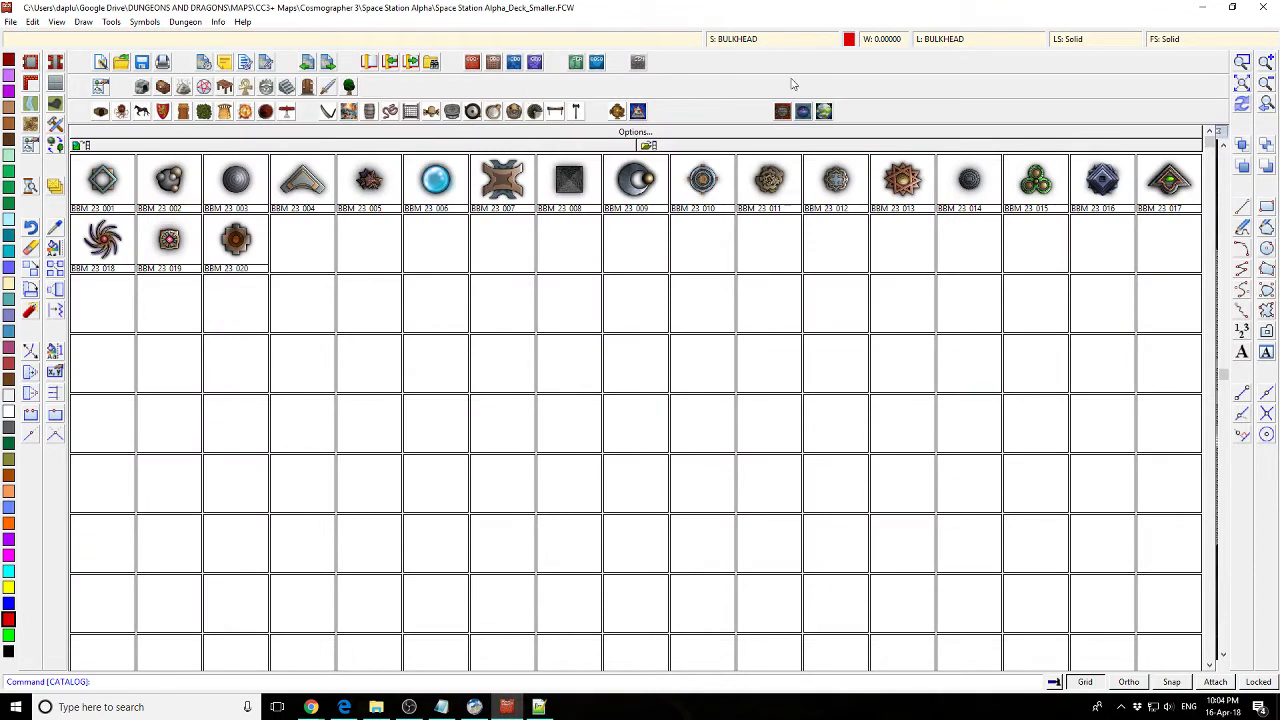
{"action": "left_click", "coordinate": [1054, 682]}
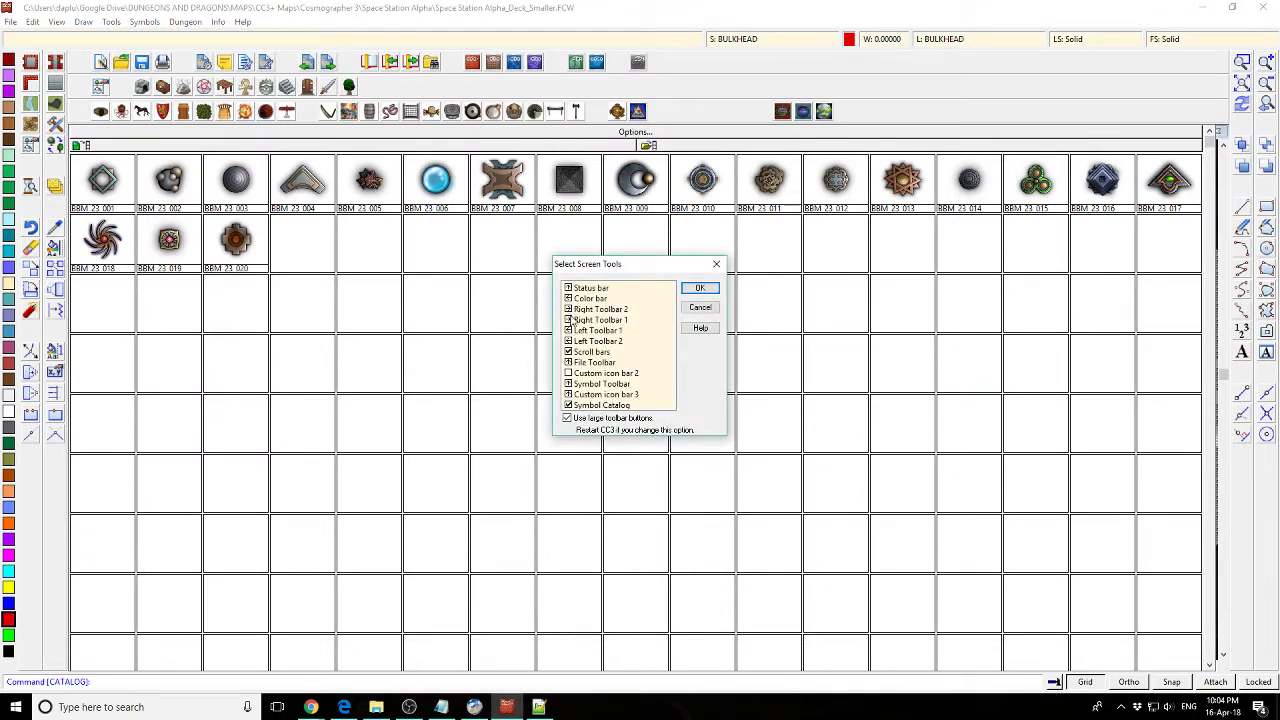
{"action": "left_click", "coordinate": [716, 264]}
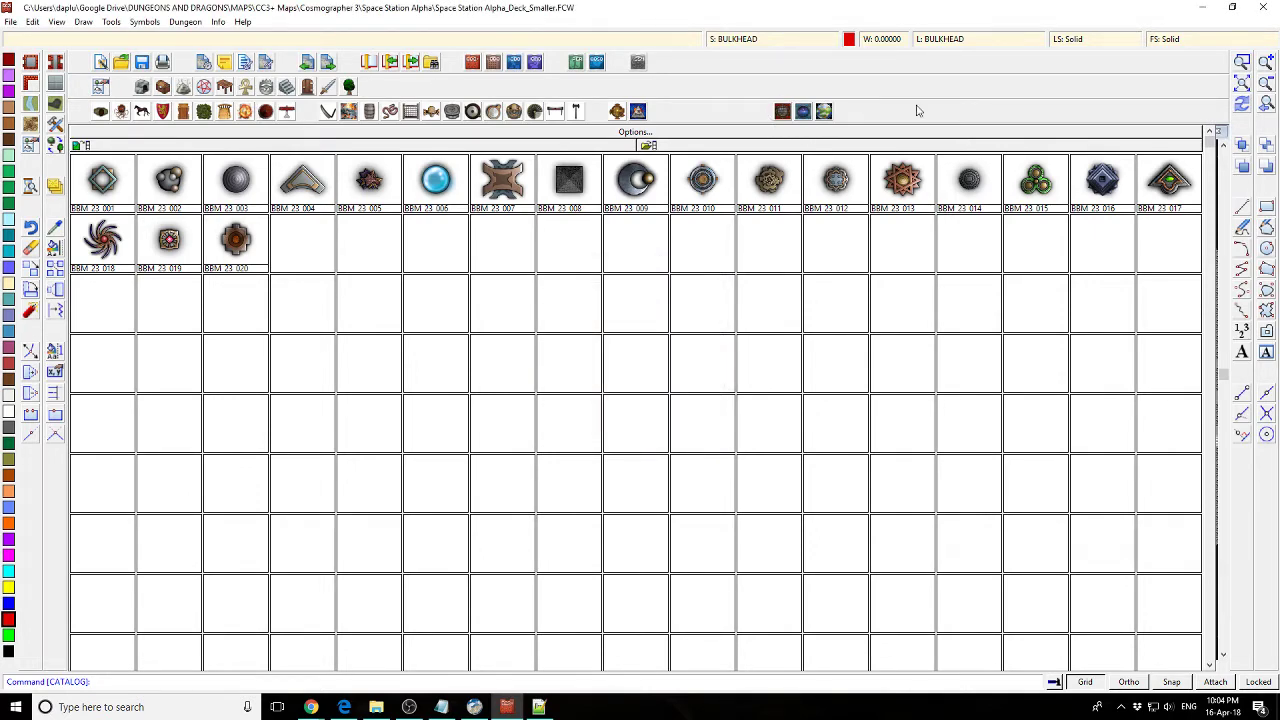
{"action": "left_click", "coordinate": [1202, 7]}
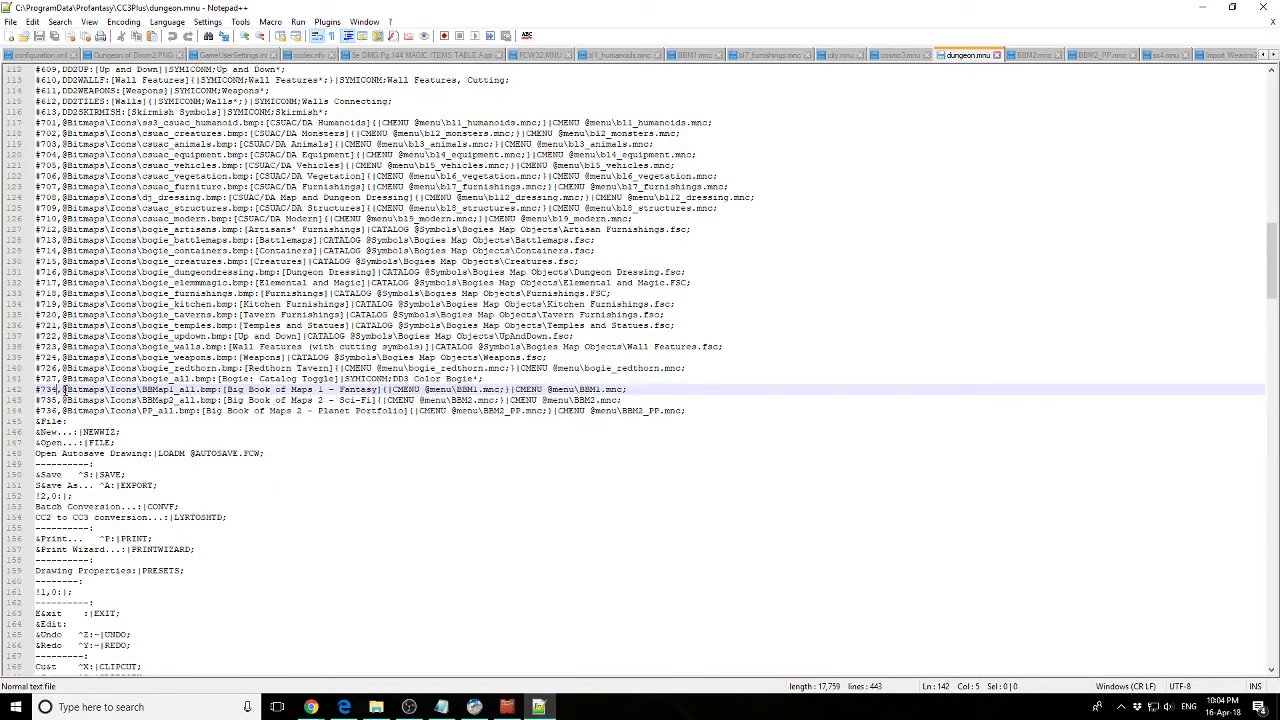
- Highlight the bitmap path, bracketed label and CMENU commands of the #734 entry, comparing them with the Campaign Cartographer toolbar
{"action": "left_click_drag", "start_coordinate": [62, 389], "coordinate": [372, 386]}
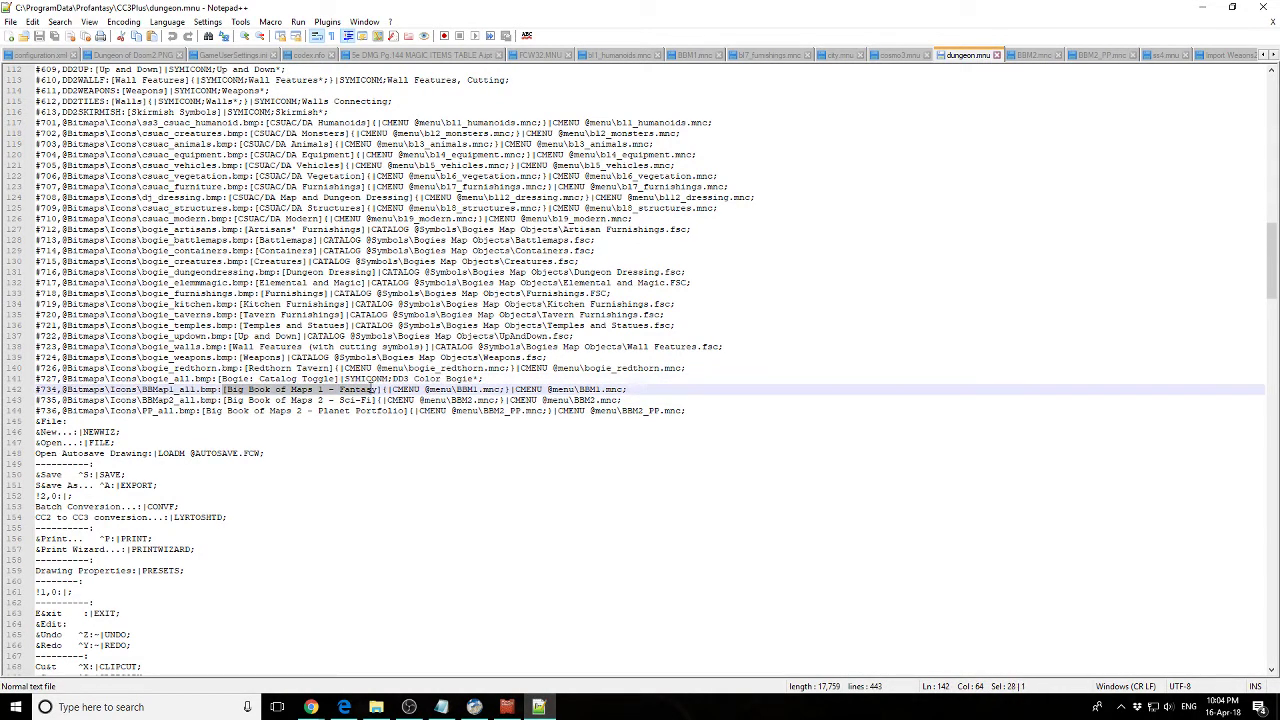
{"action": "left_click", "coordinate": [506, 707]}
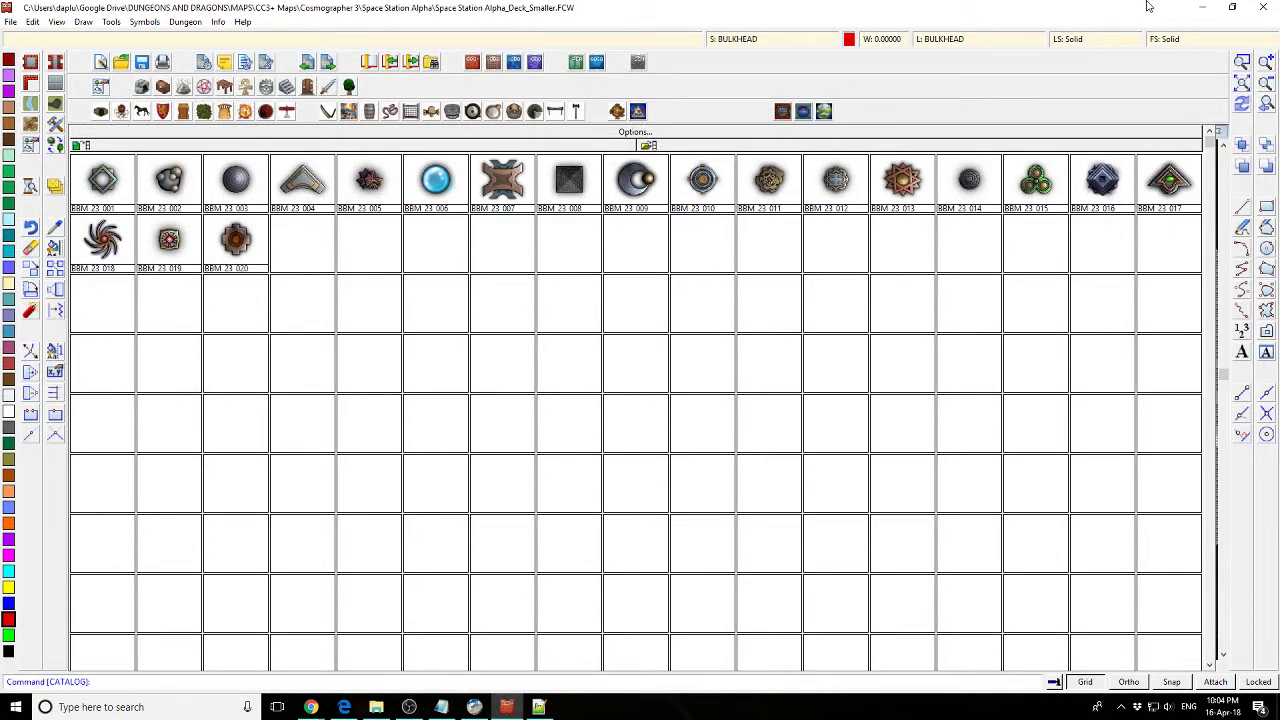
{"action": "left_click", "coordinate": [1202, 7]}
{"action": "left_click_drag", "start_coordinate": [222, 389], "coordinate": [549, 389]}
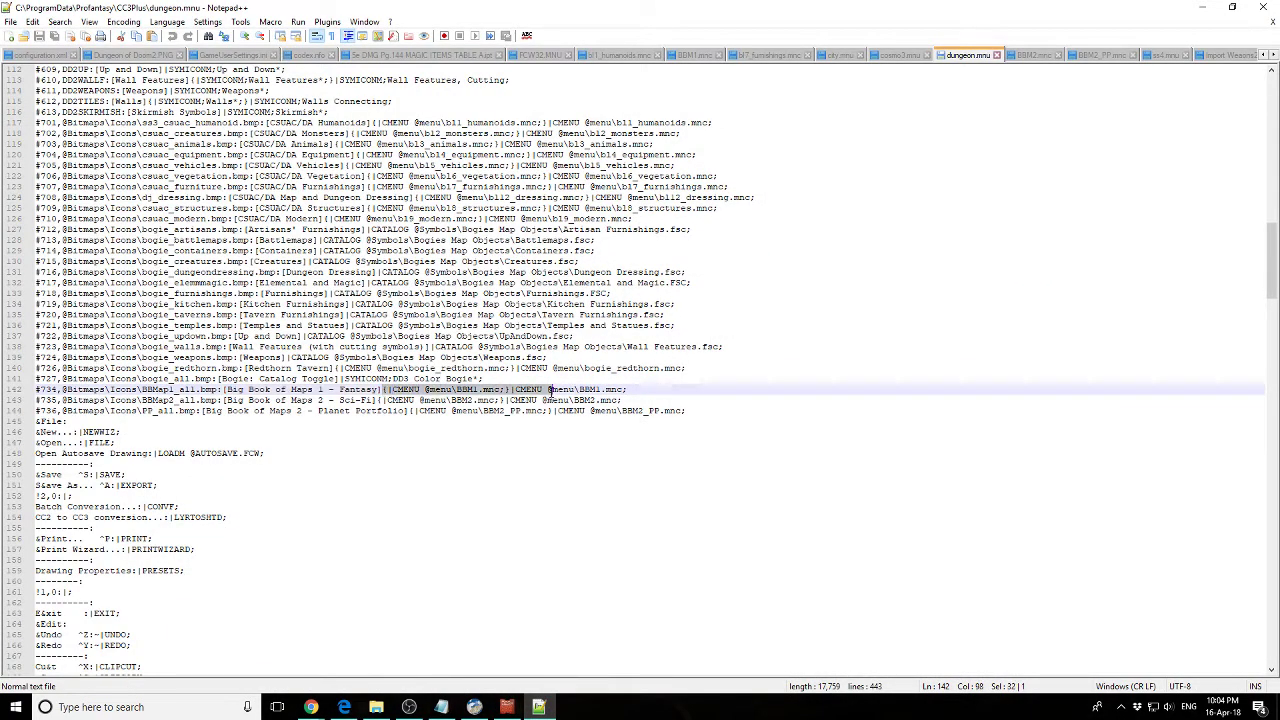
{"action": "left_click_drag", "start_coordinate": [631, 391], "coordinate": [527, 392]}
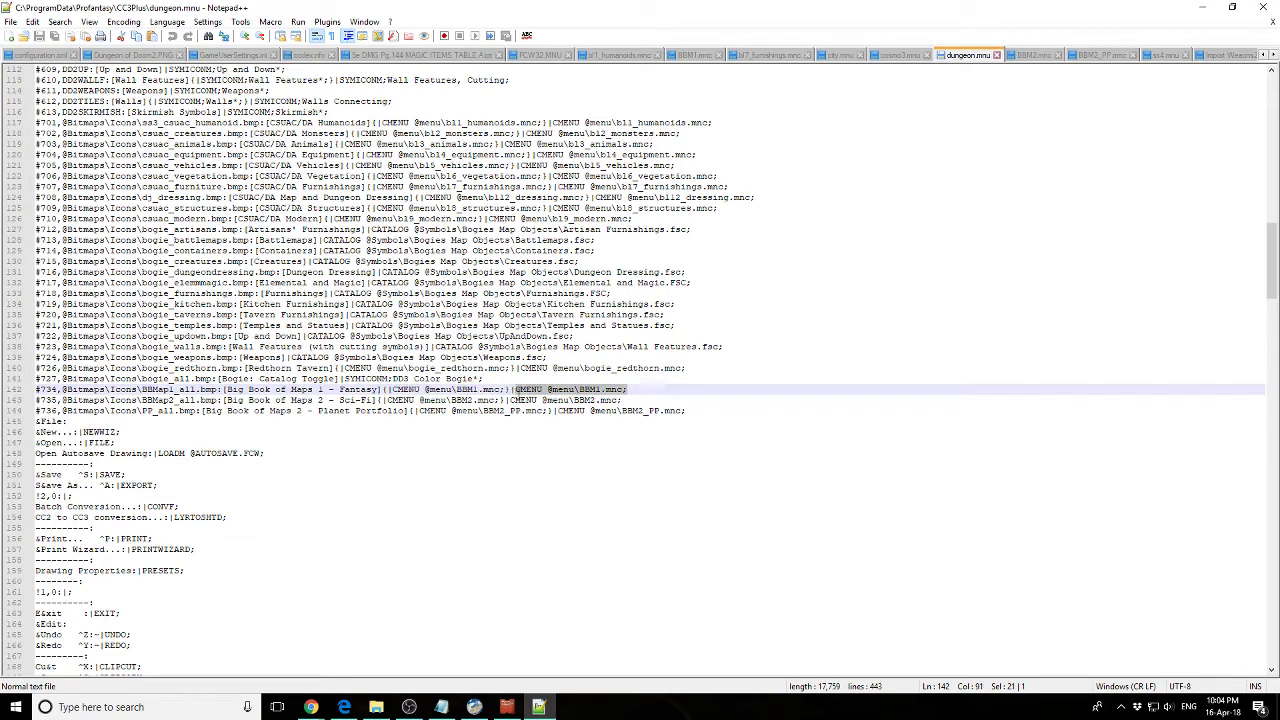
{"action": "left_click", "coordinate": [649, 390]}
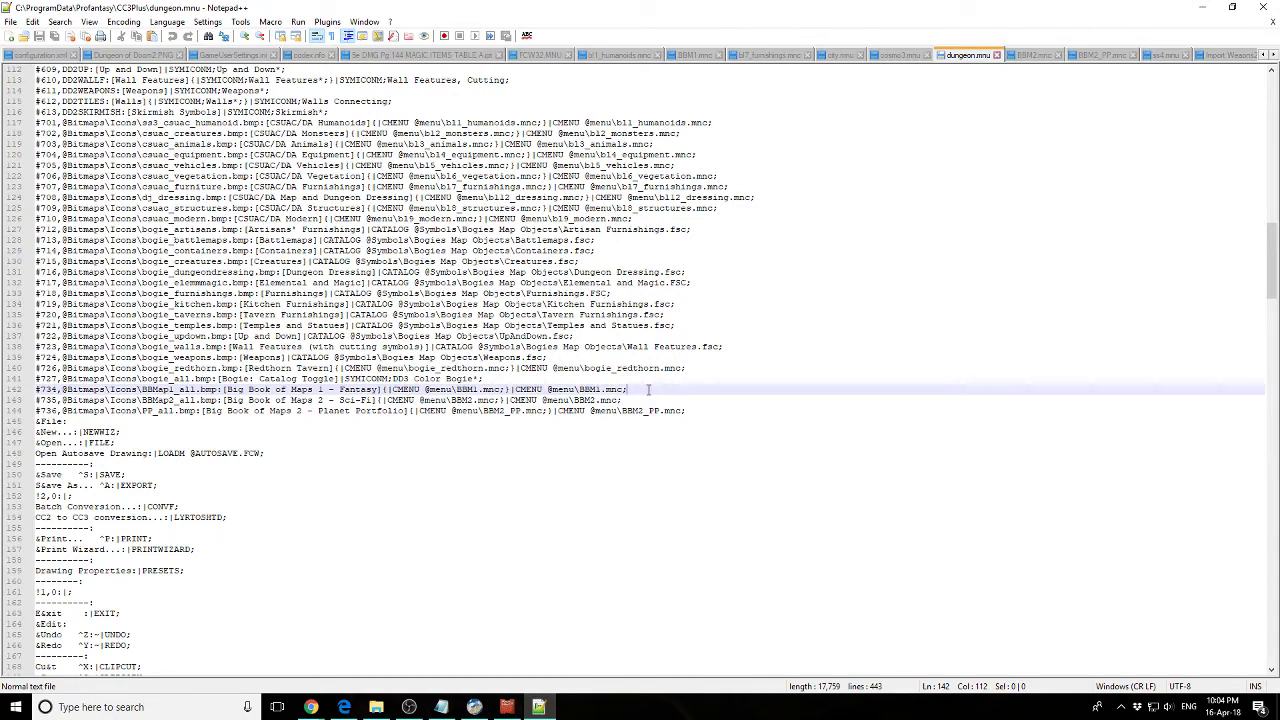
- Switch to File Explorer and open the Bitmaps\Icons folder inside the CC3Plus folder
{"action": "left_click", "coordinate": [376, 707]}
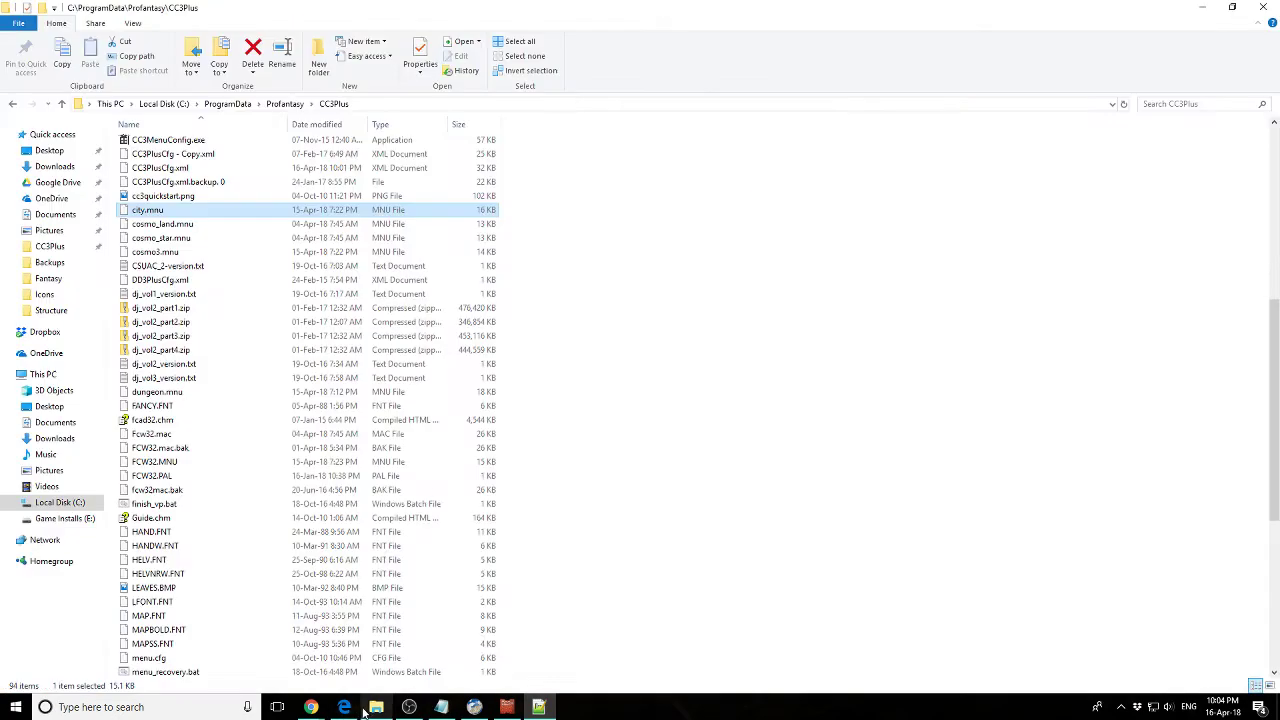
{"action": "scroll", "coordinate": [717, 298], "scroll_direction": "up", "scroll_amount": 9}
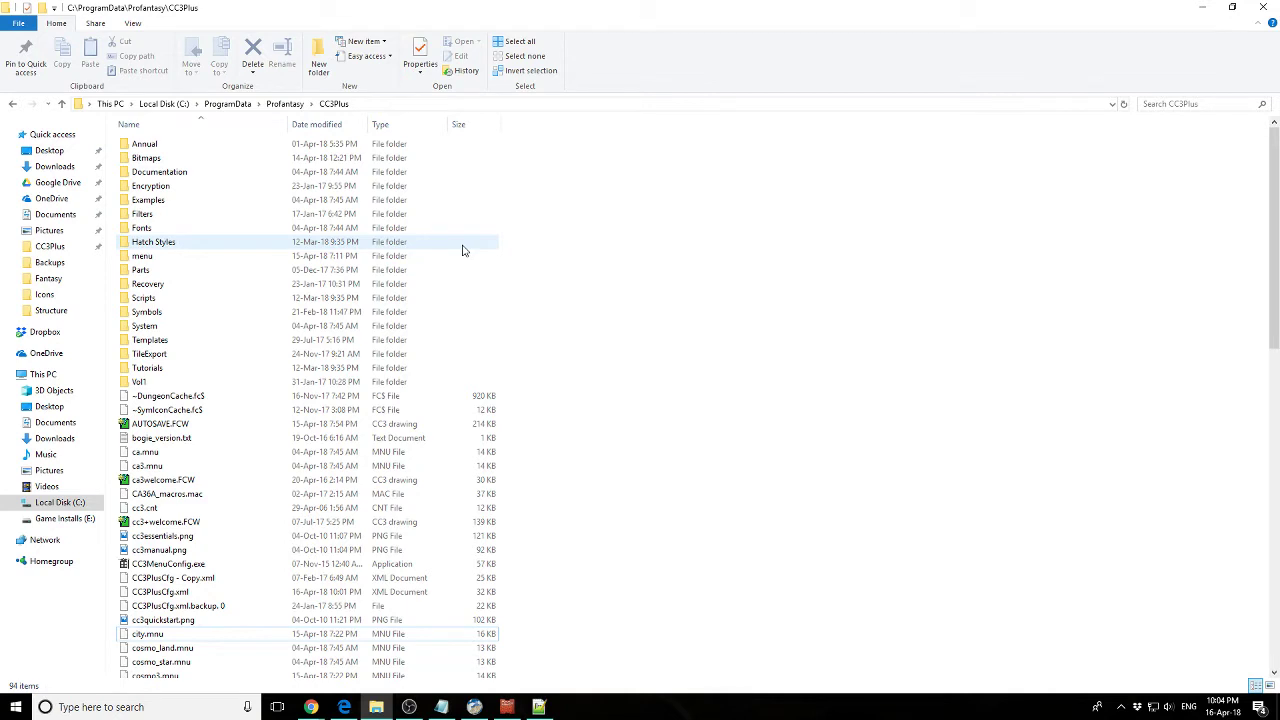
{"action": "double_click", "coordinate": [165, 160]}
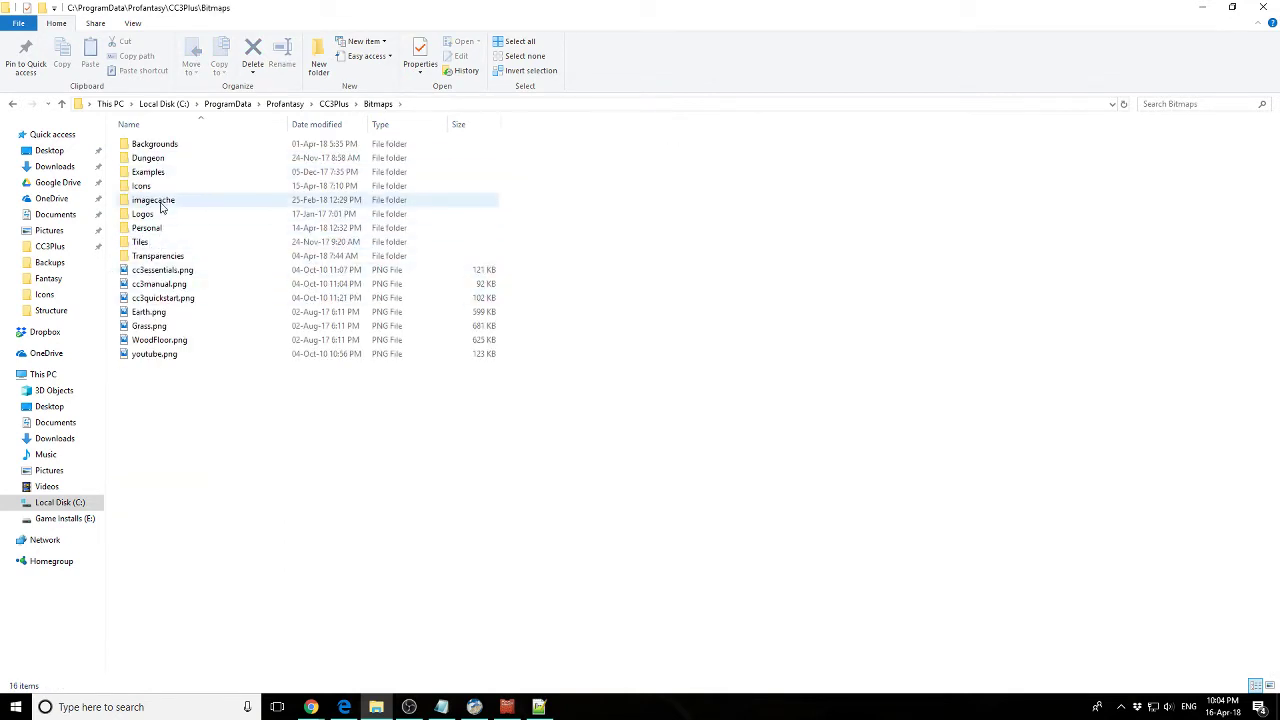
{"action": "double_click", "coordinate": [150, 185]}
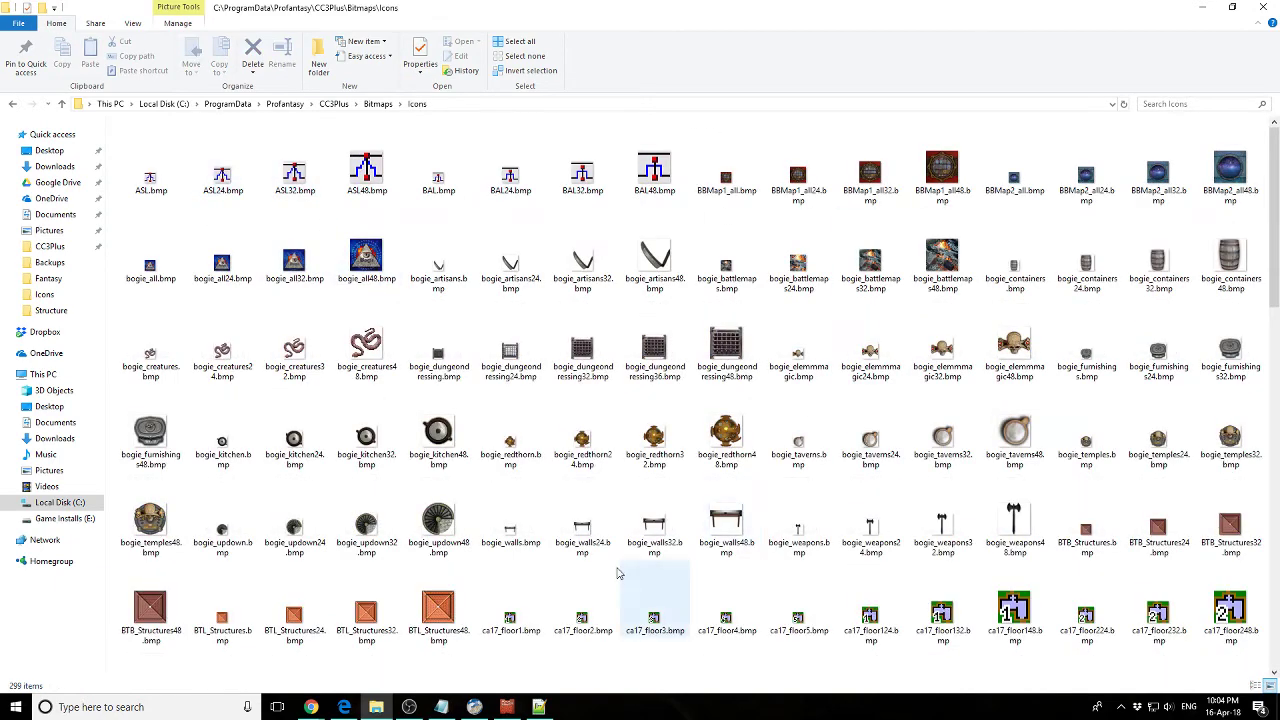
- Return to dungeon.mnu in Notepad++ and highlight the ss3_csuac_humanoid.bmp icon path in the #701 entry
{"action": "left_click", "coordinate": [538, 707]}
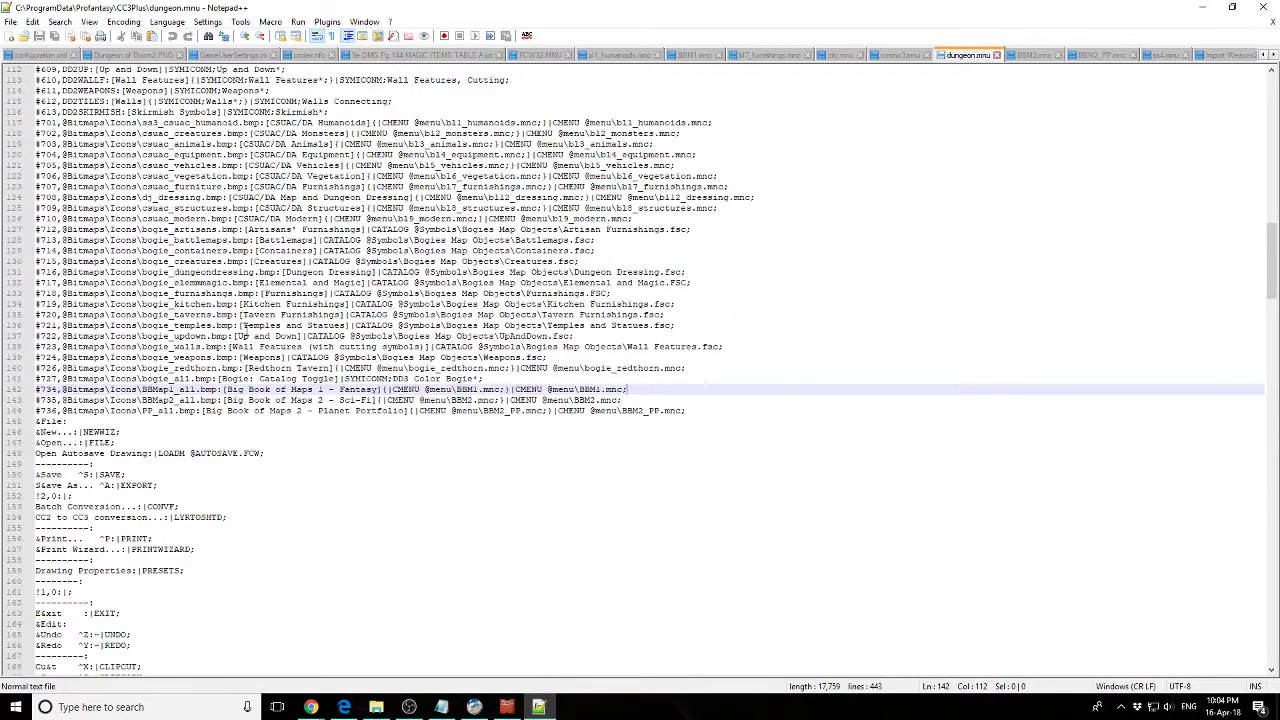
{"action": "scroll", "coordinate": [230, 275], "scroll_direction": "up", "scroll_amount": 3}
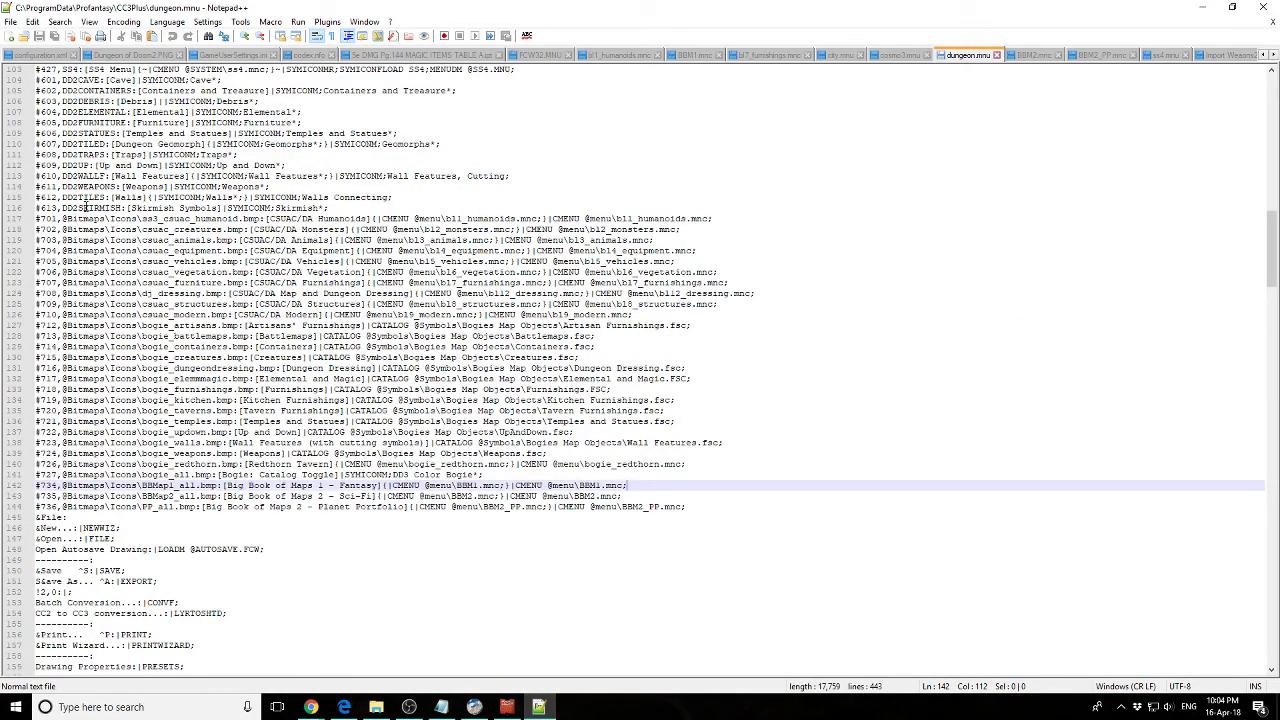
{"action": "left_click_drag", "start_coordinate": [275, 218], "coordinate": [268, 218]}
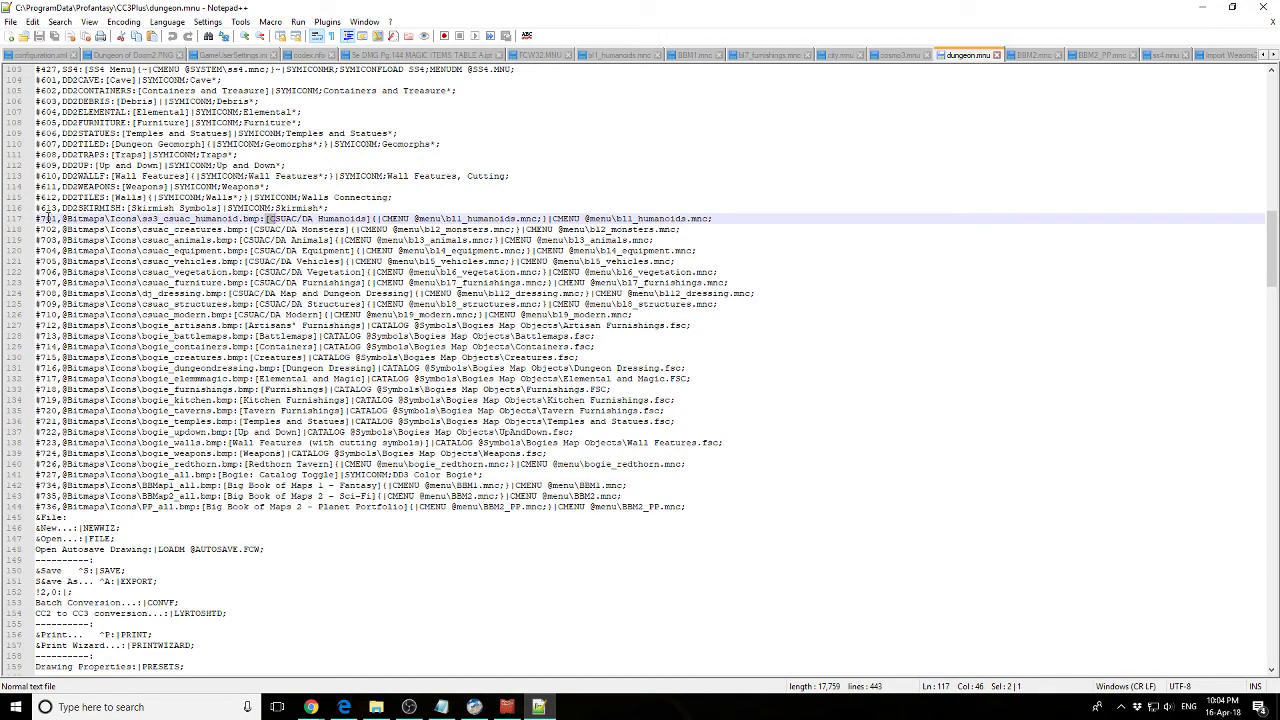
{"action": "left_click_drag", "start_coordinate": [63, 218], "coordinate": [230, 219]}
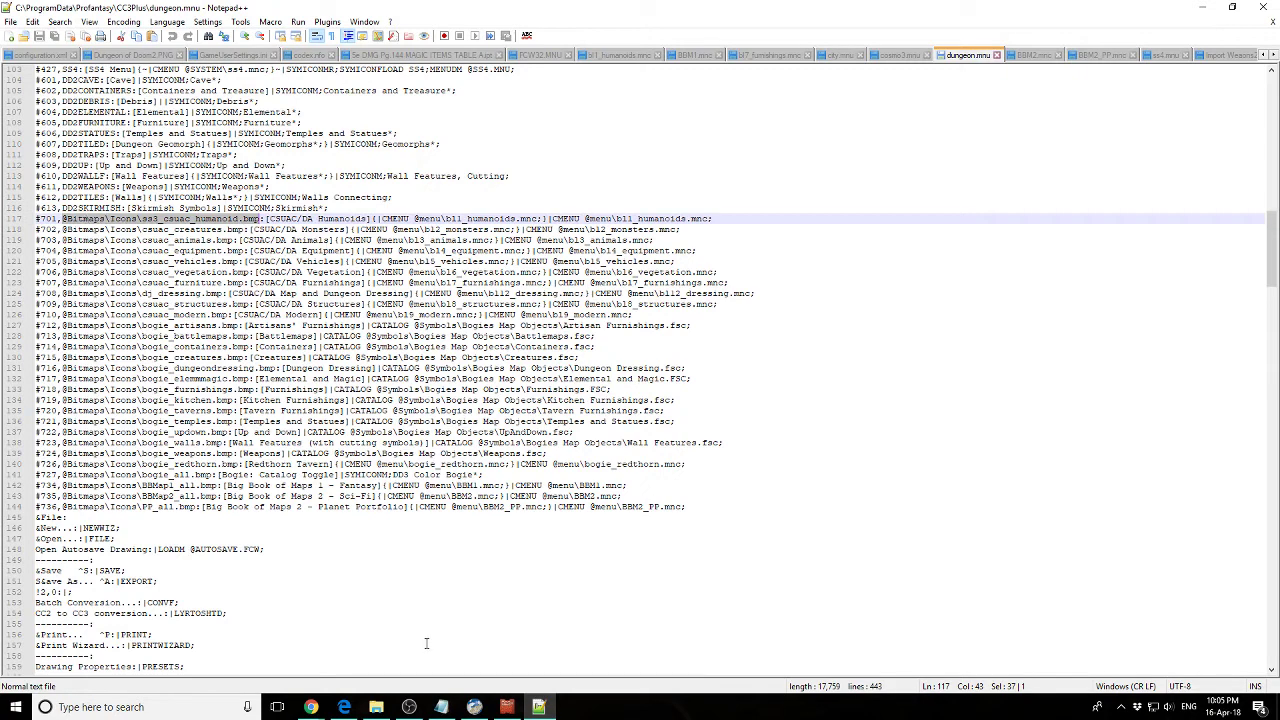
- Go back to the Icons folder in File Explorer and open BBMap1_all48.bmp with GNU Image Manipulation Program
{"action": "left_click", "coordinate": [376, 707]}
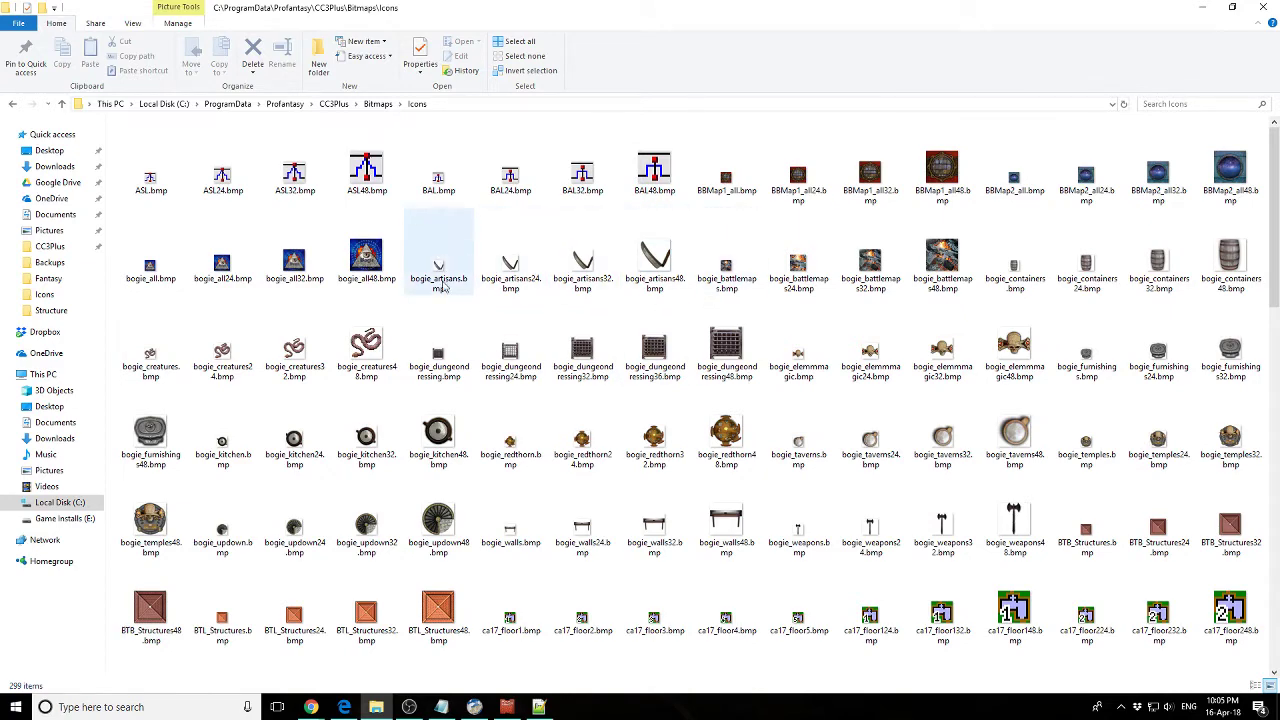
{"action": "right_click", "coordinate": [943, 197]}
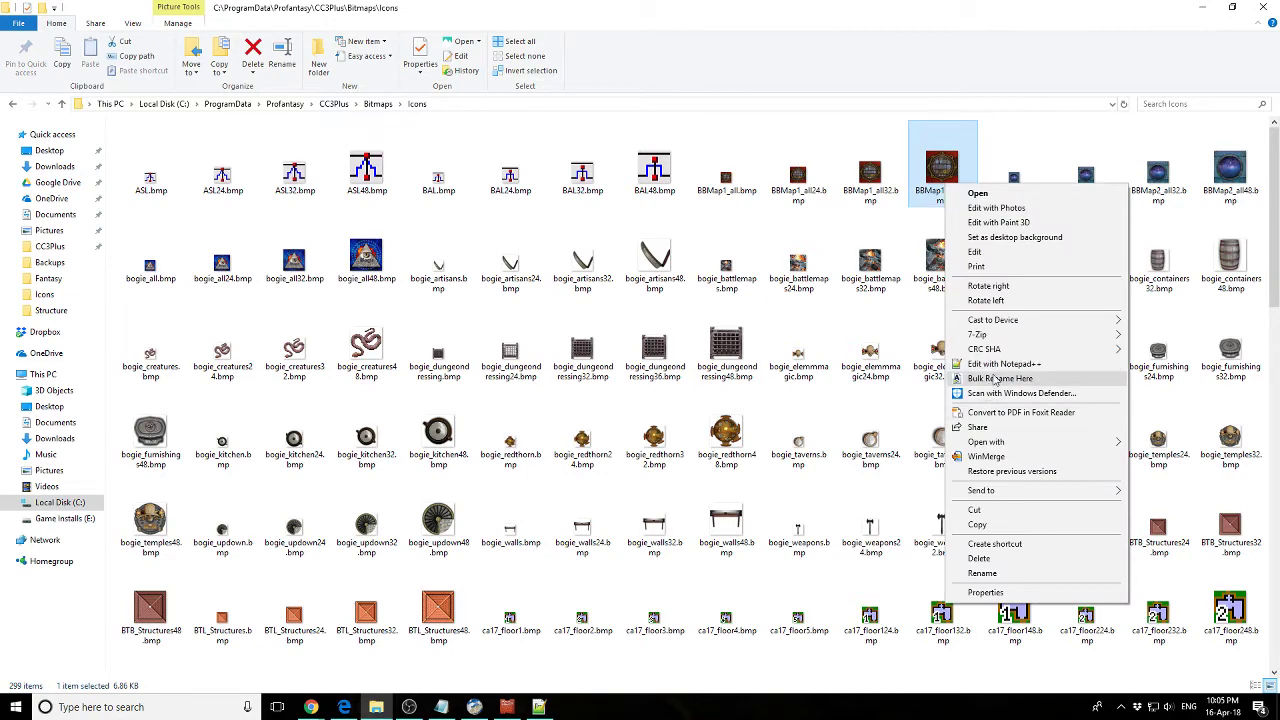
{"action": "mouse_move", "coordinate": [1015, 442]}
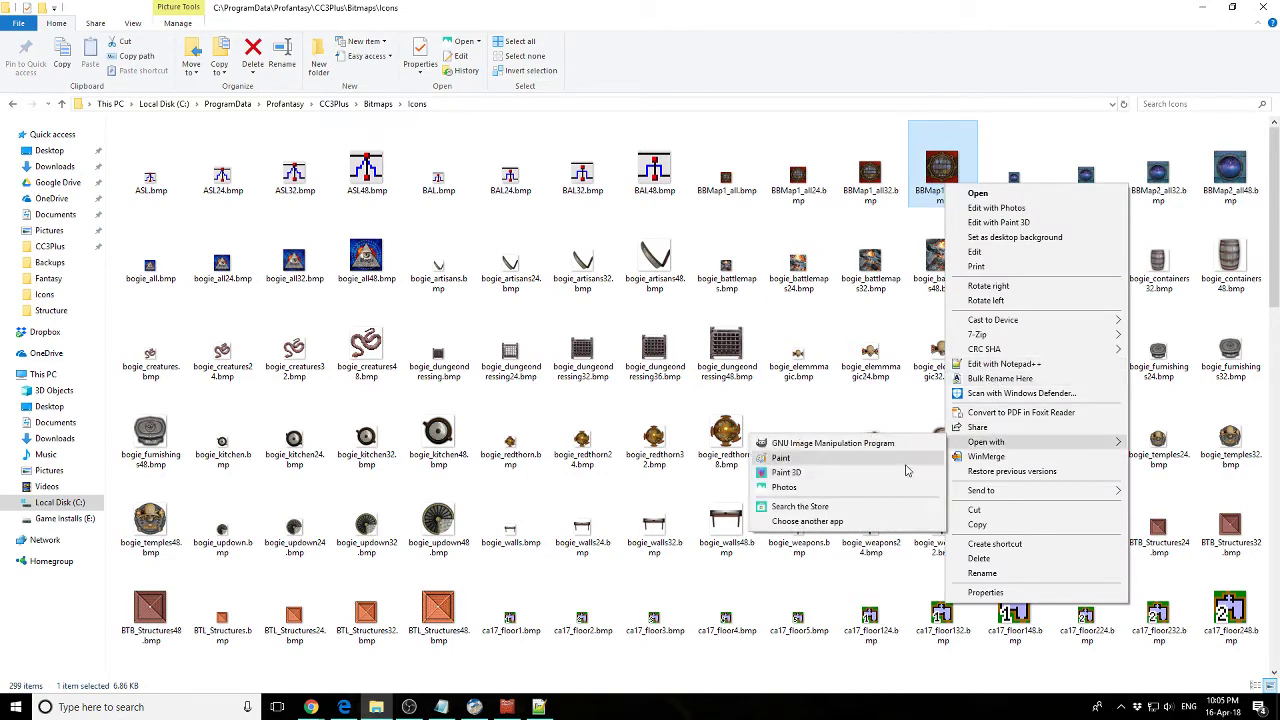
{"action": "left_click", "coordinate": [800, 445]}
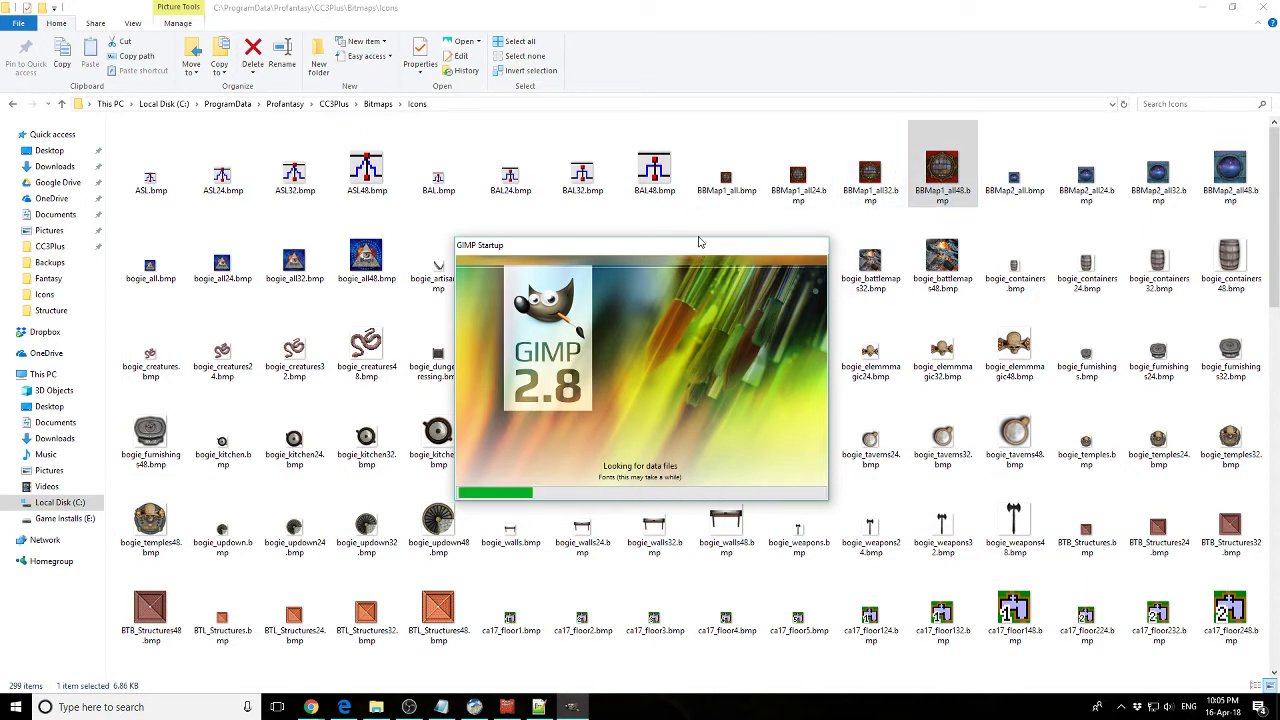
{"action": "left_click", "coordinate": [943, 190]}
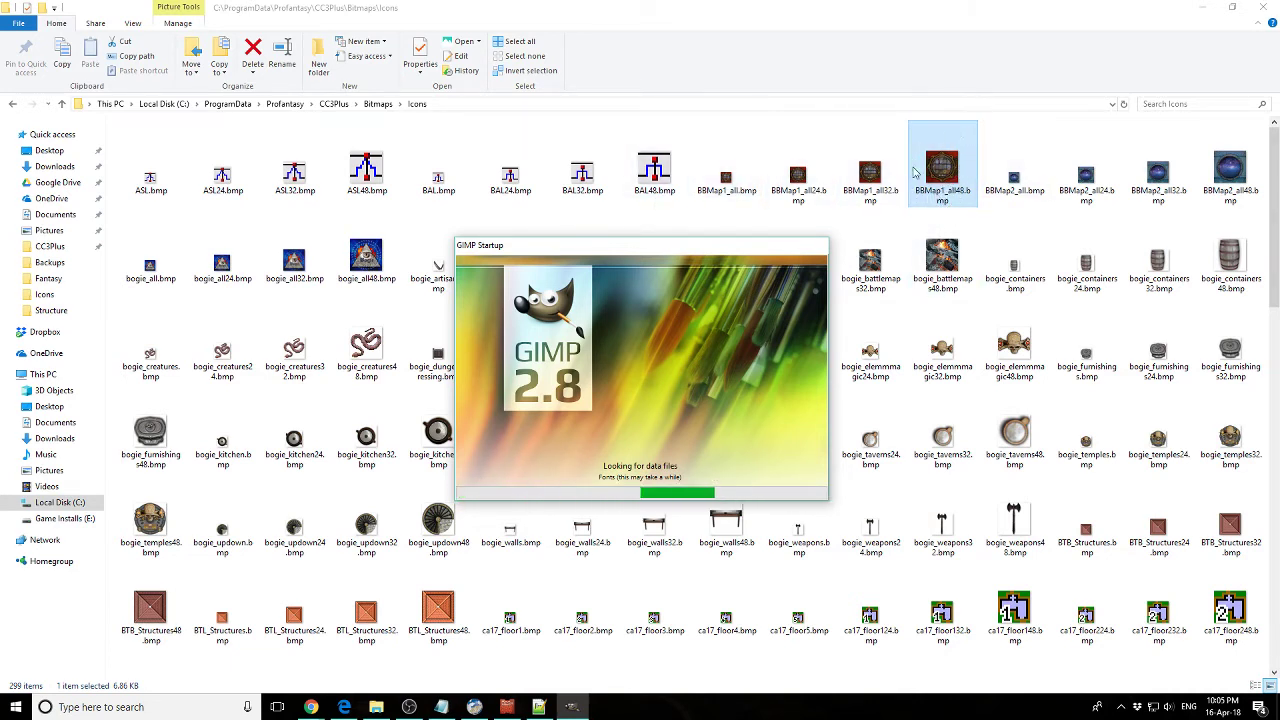
{"action": "left_click", "coordinate": [937, 145]}
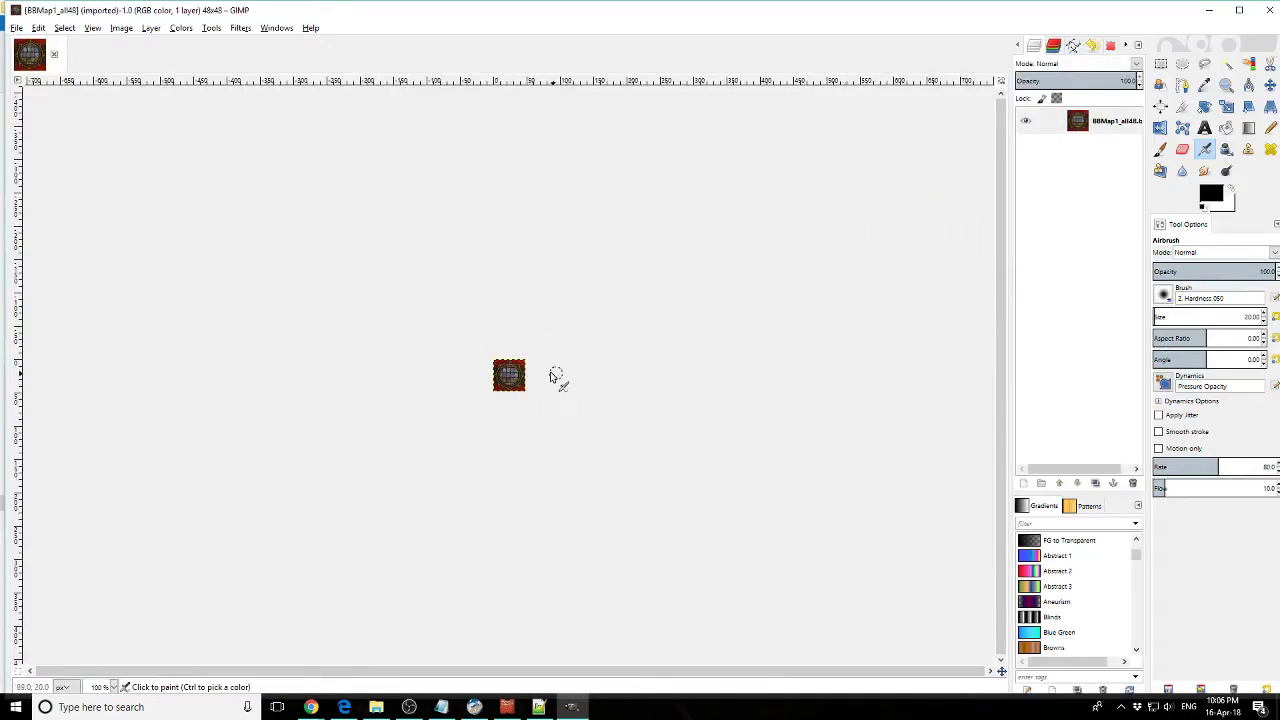
- Check the pixel dimensions of the BBMap1_all48 icon under Canvas Size and Scale Image without applying any change
{"action": "scroll", "coordinate": [556, 375], "scroll_direction": "up", "scroll_amount": 6}
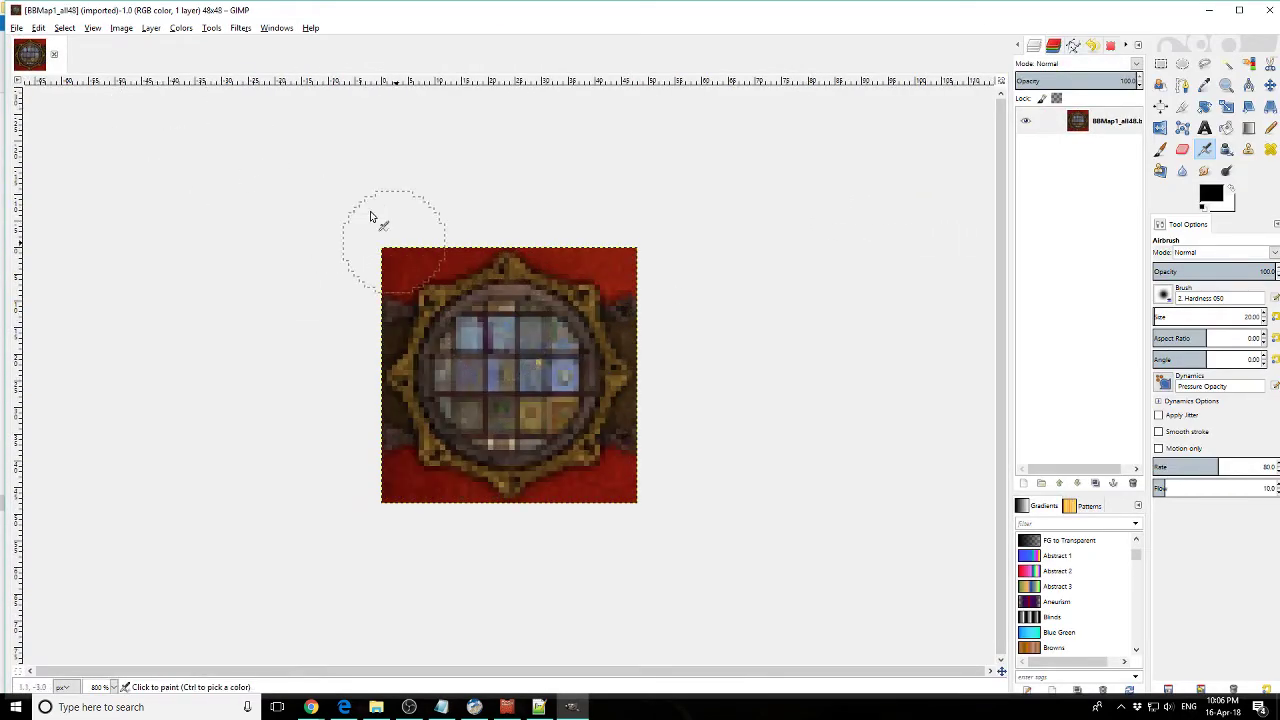
{"action": "left_click", "coordinate": [121, 28]}
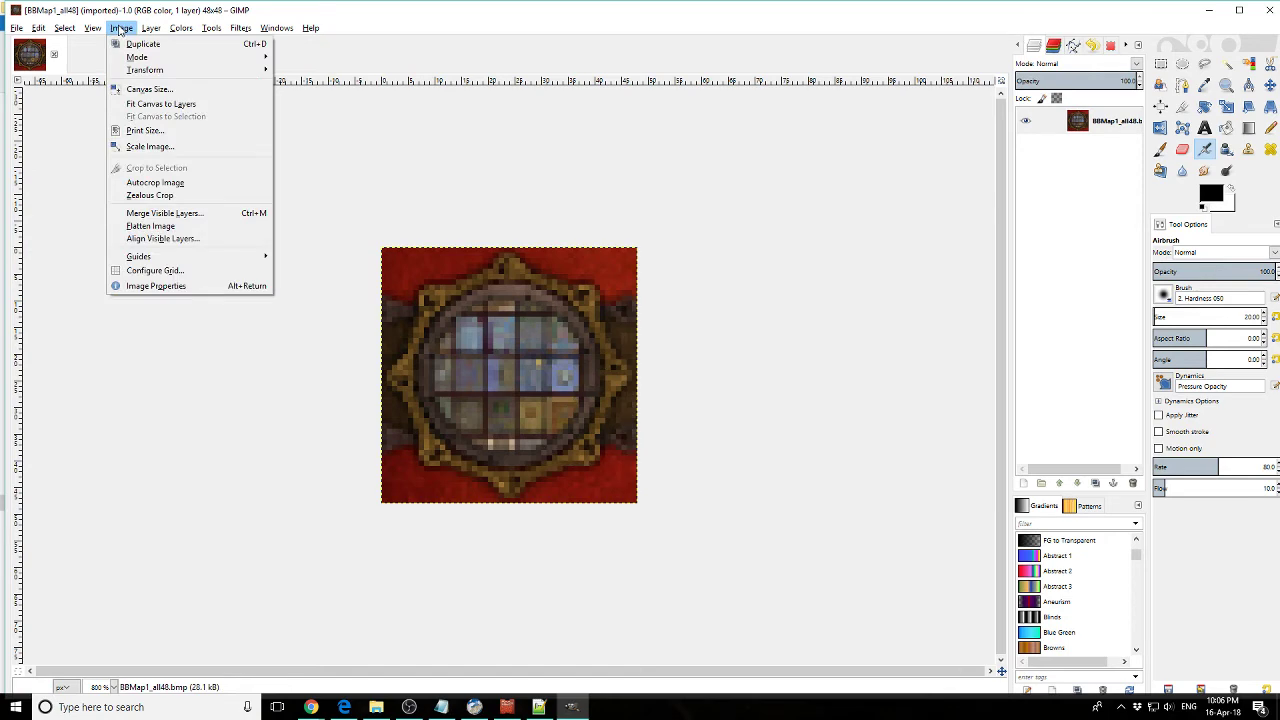
{"action": "left_click", "coordinate": [146, 89]}
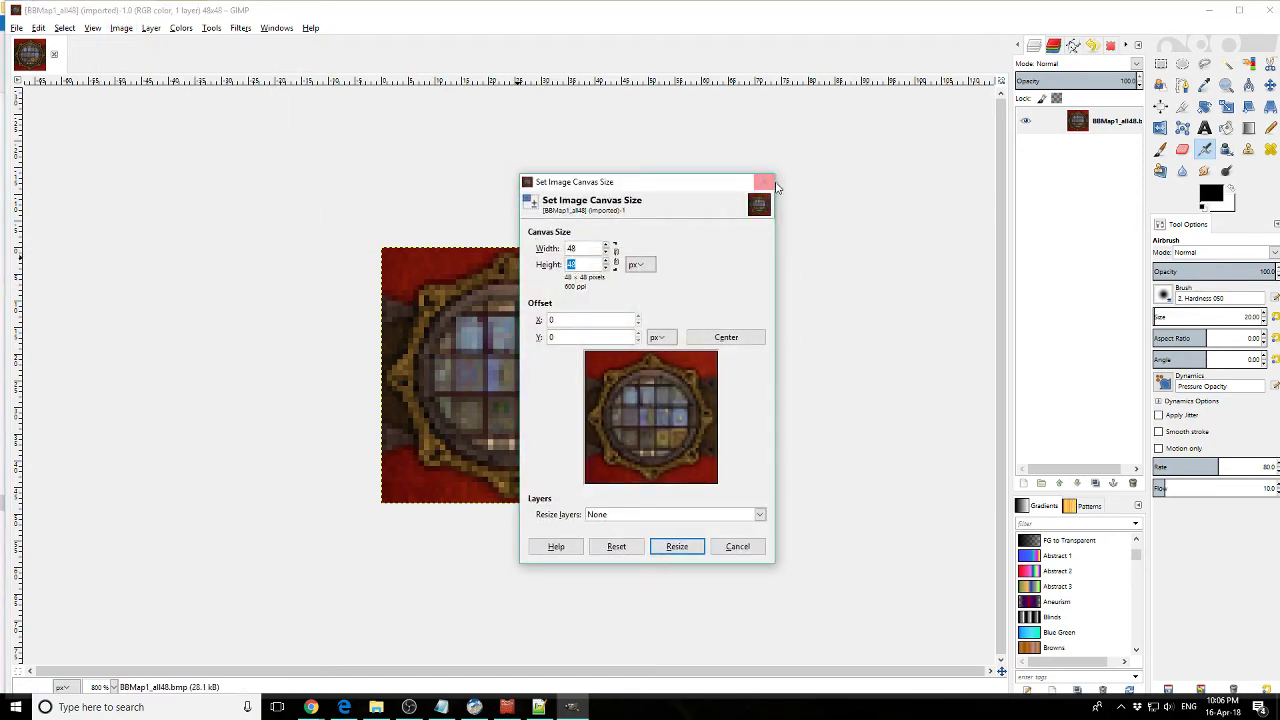
{"action": "left_click", "coordinate": [763, 182]}
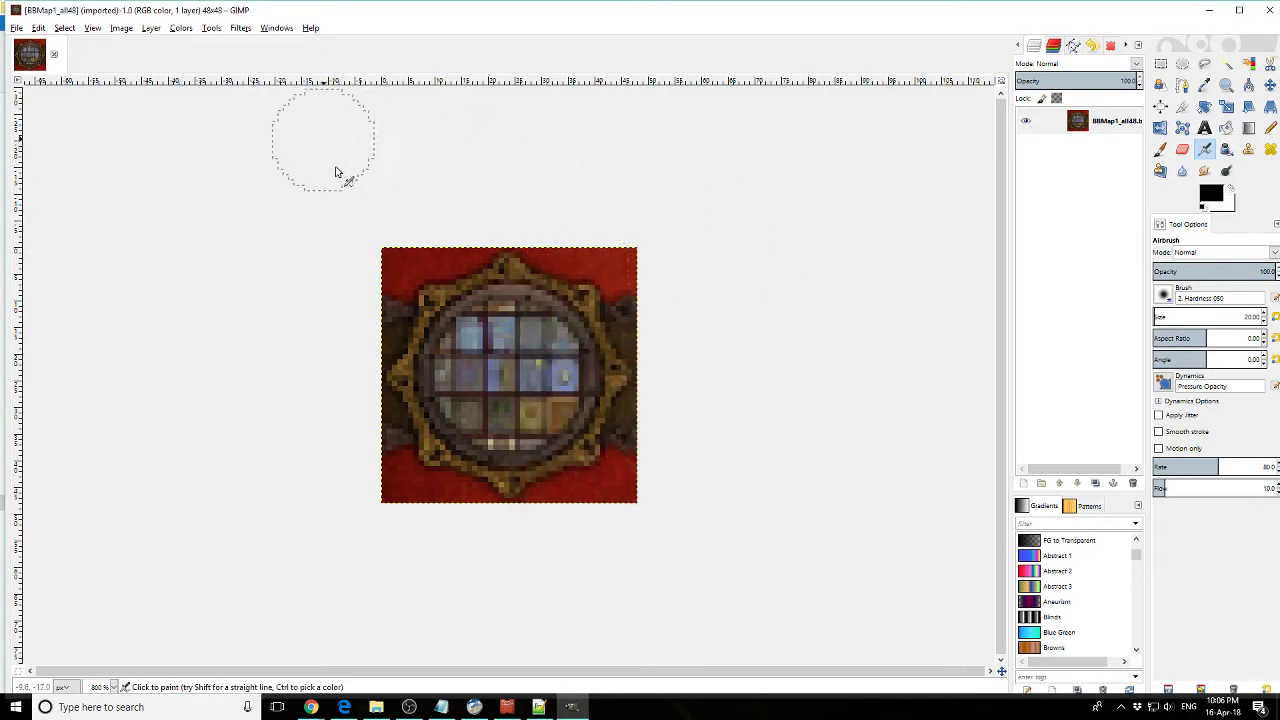
{"action": "left_click", "coordinate": [121, 28]}
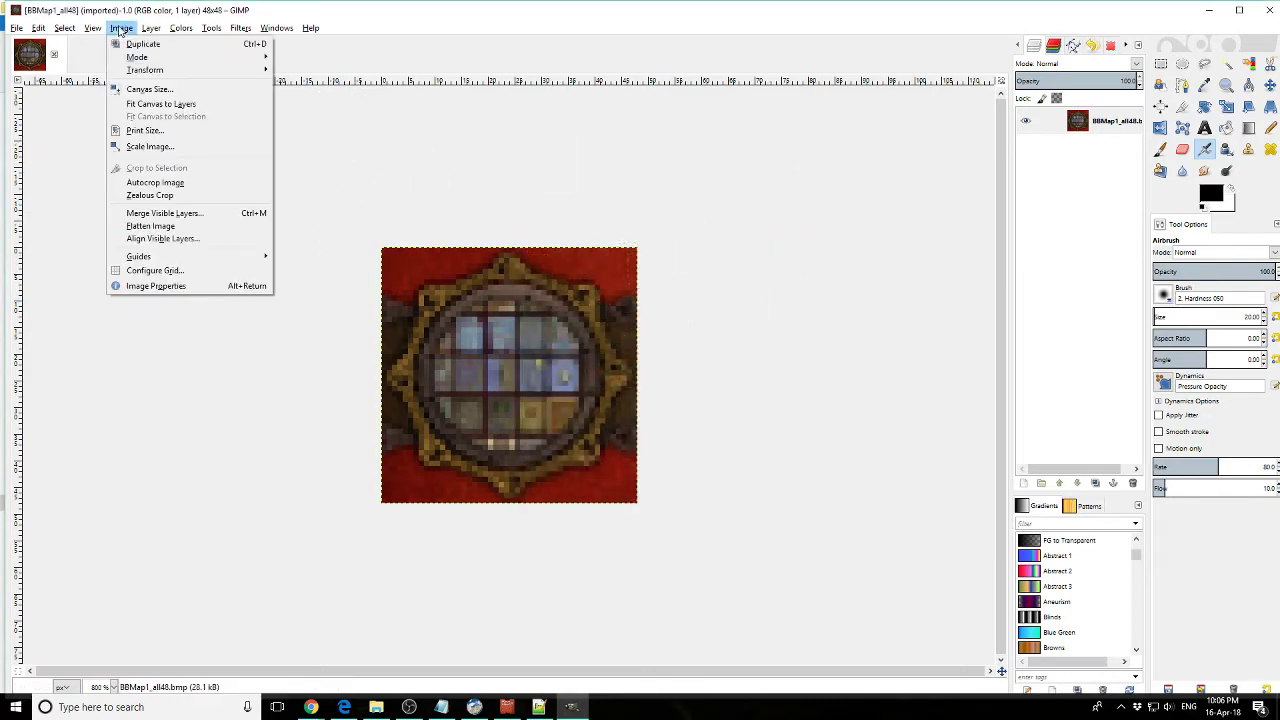
{"action": "left_click", "coordinate": [172, 147]}
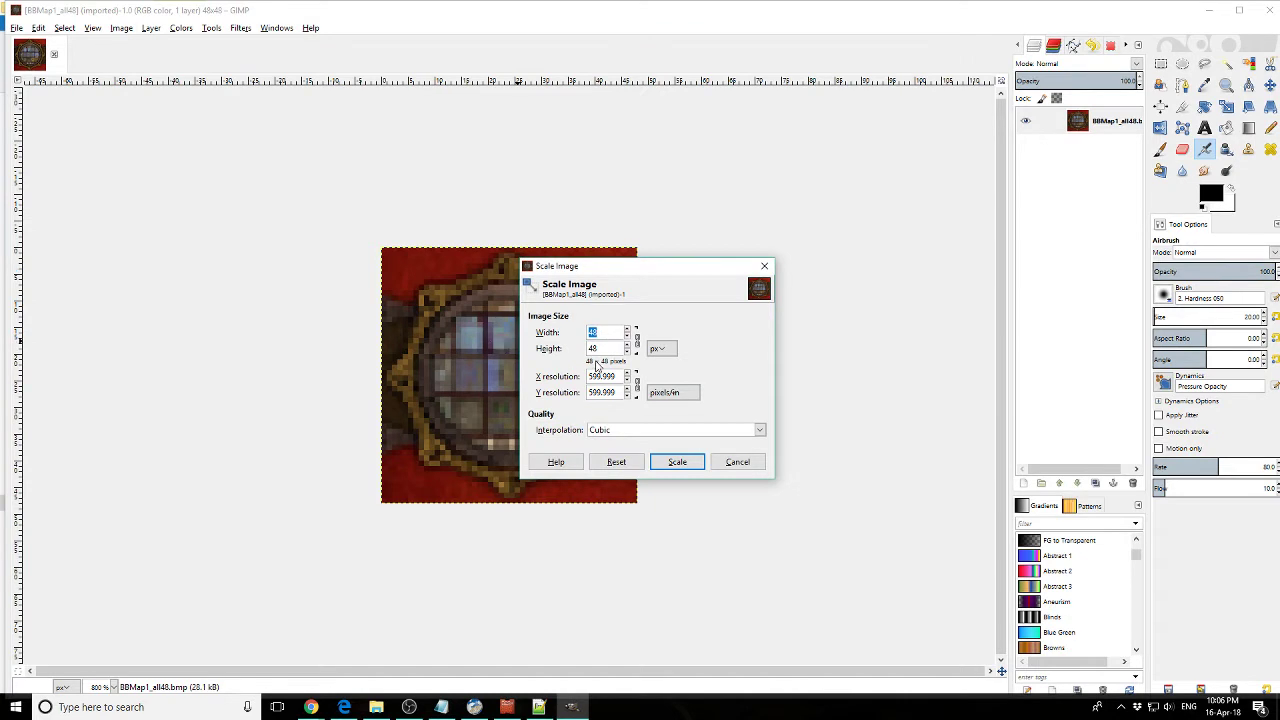
{"action": "left_click", "coordinate": [764, 268]}
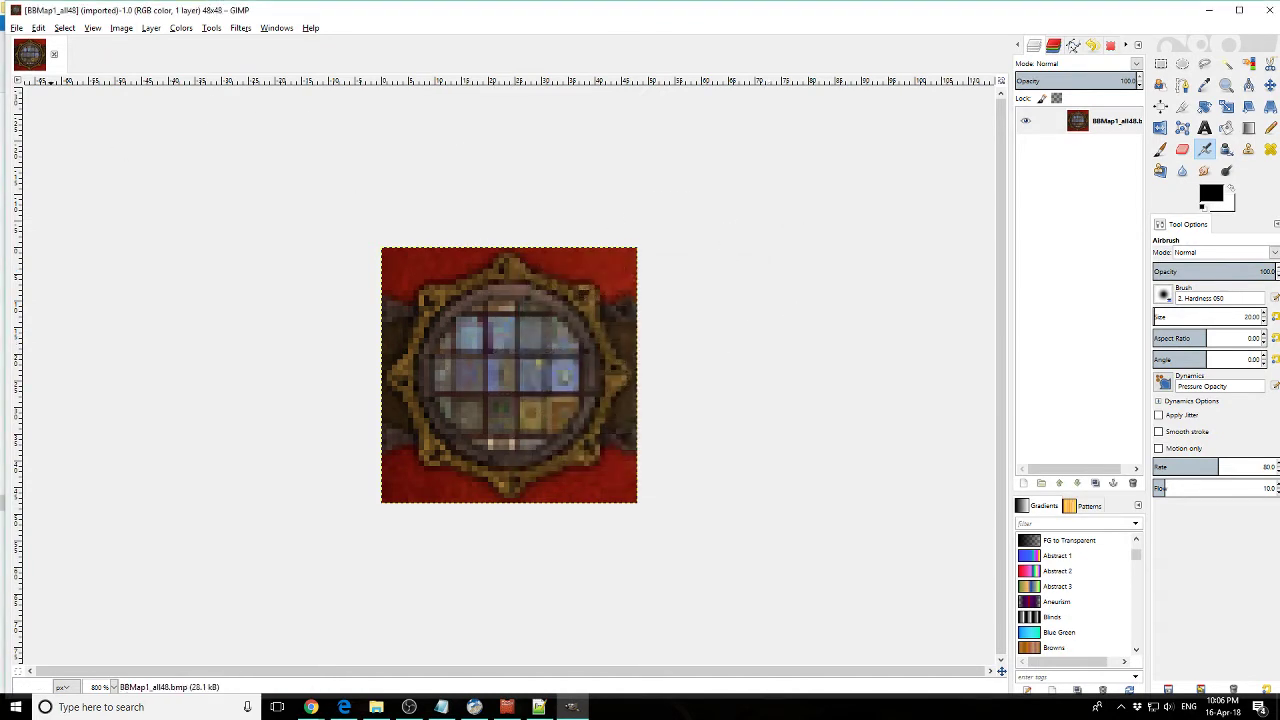
- View the export settings and .bmp extension for BBMap1_all48.bmp, cancel the export and minimize GIMP to reveal the Icons folder
{"action": "left_click", "coordinate": [17, 28]}
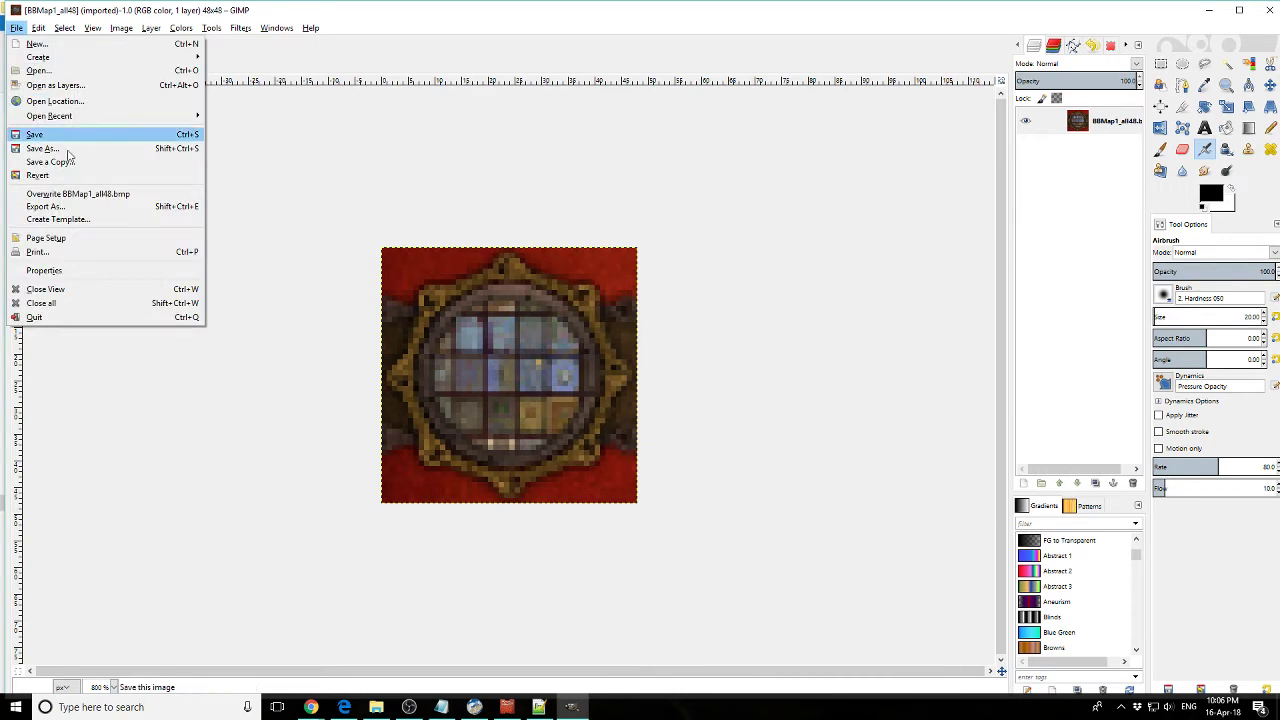
{"action": "left_click", "coordinate": [72, 208]}
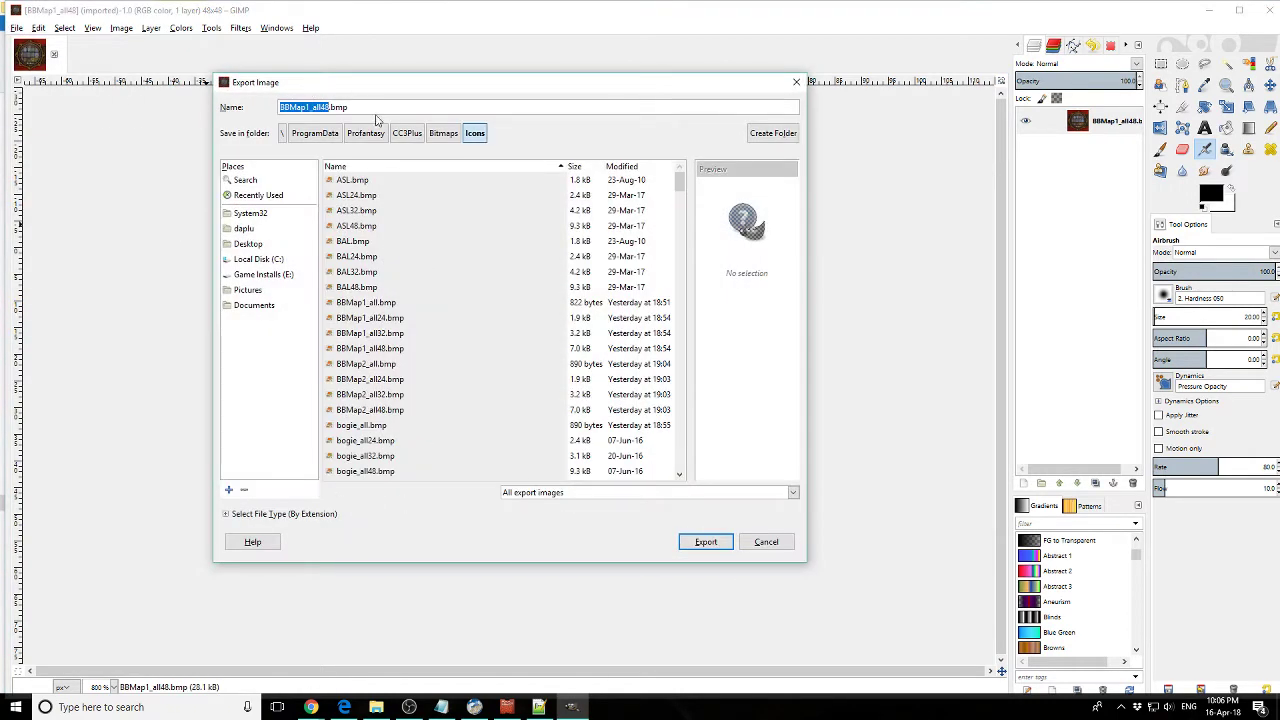
{"action": "double_click", "coordinate": [338, 107]}
{"action": "left_click", "coordinate": [796, 82]}
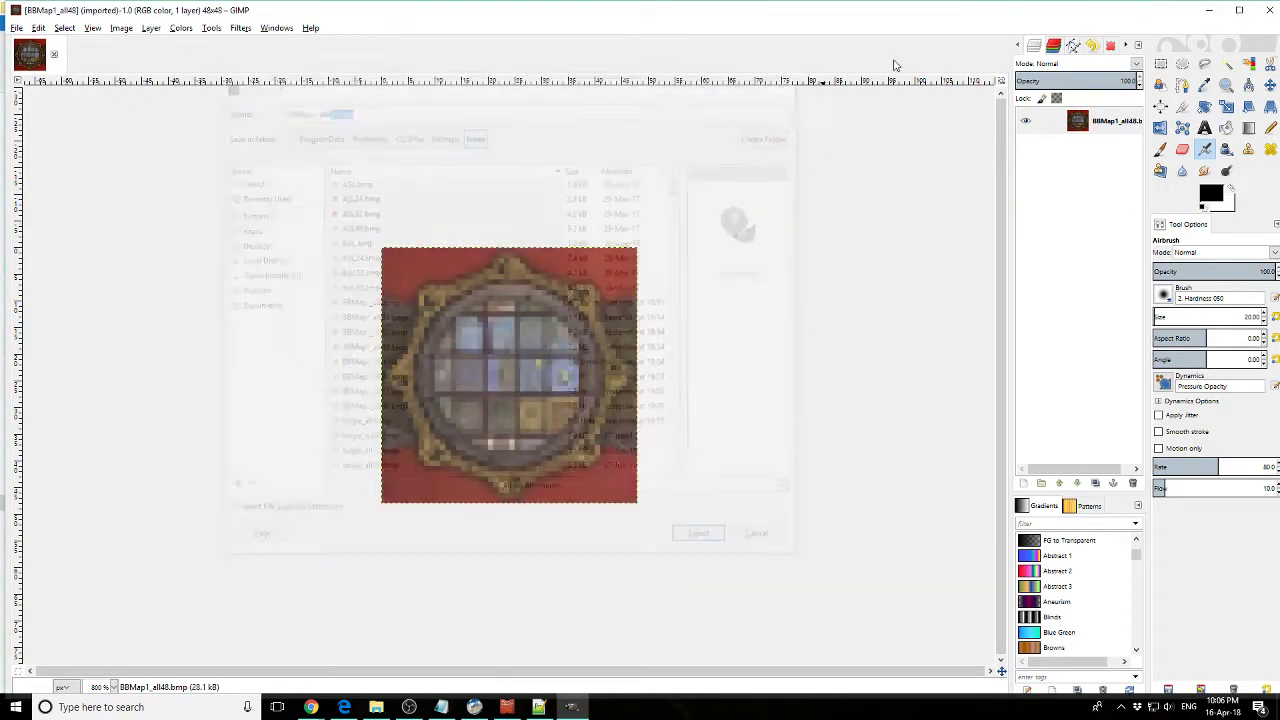
{"action": "left_click", "coordinate": [1209, 9]}
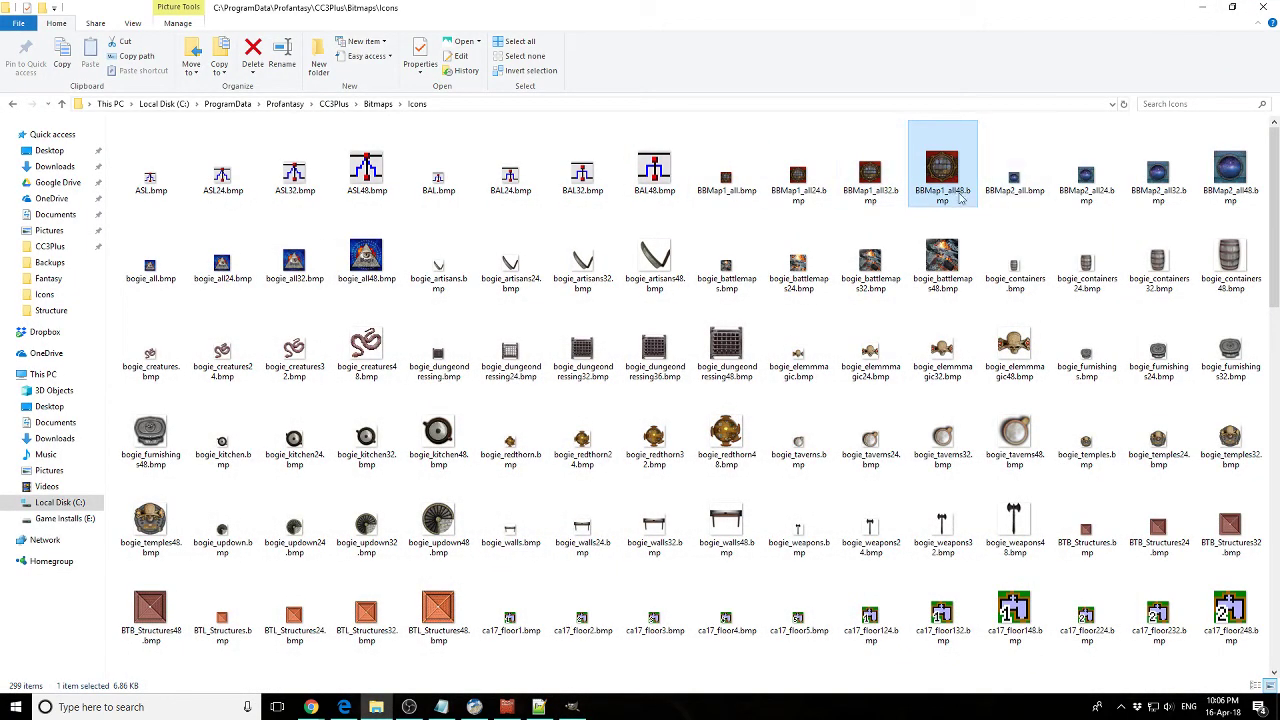
- Compare the dimensions of the BBMap1_all and BBMap2_all icon bitmaps in the Icons folder, and return to dungeon.mnu in Notepad++
{"action": "mouse_move", "coordinate": [956, 193]}
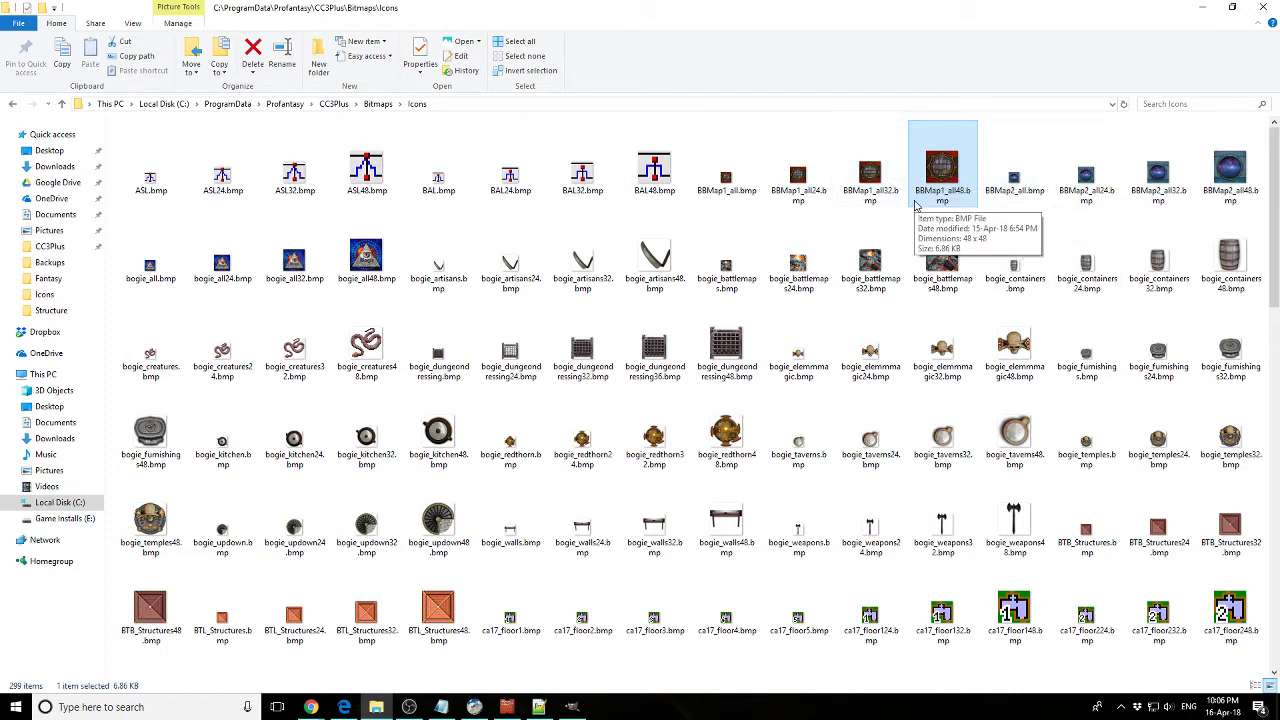
{"action": "mouse_move", "coordinate": [1066, 201]}
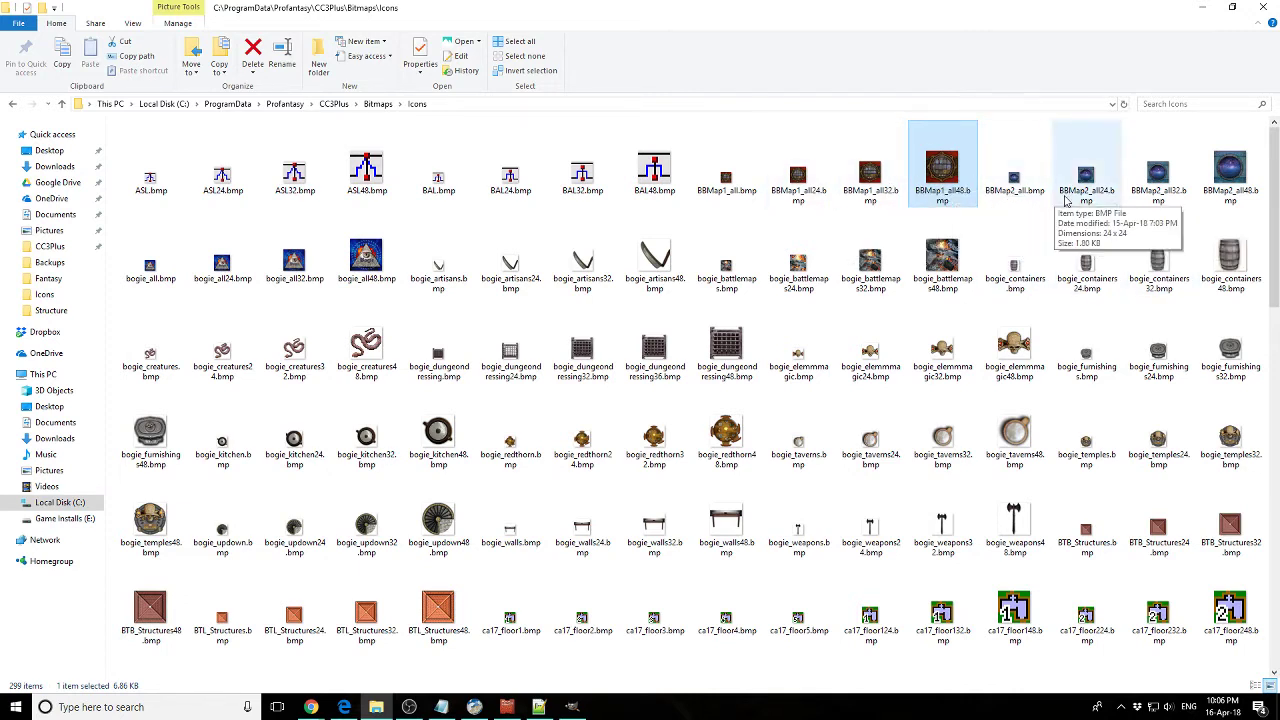
{"action": "mouse_move", "coordinate": [737, 194]}
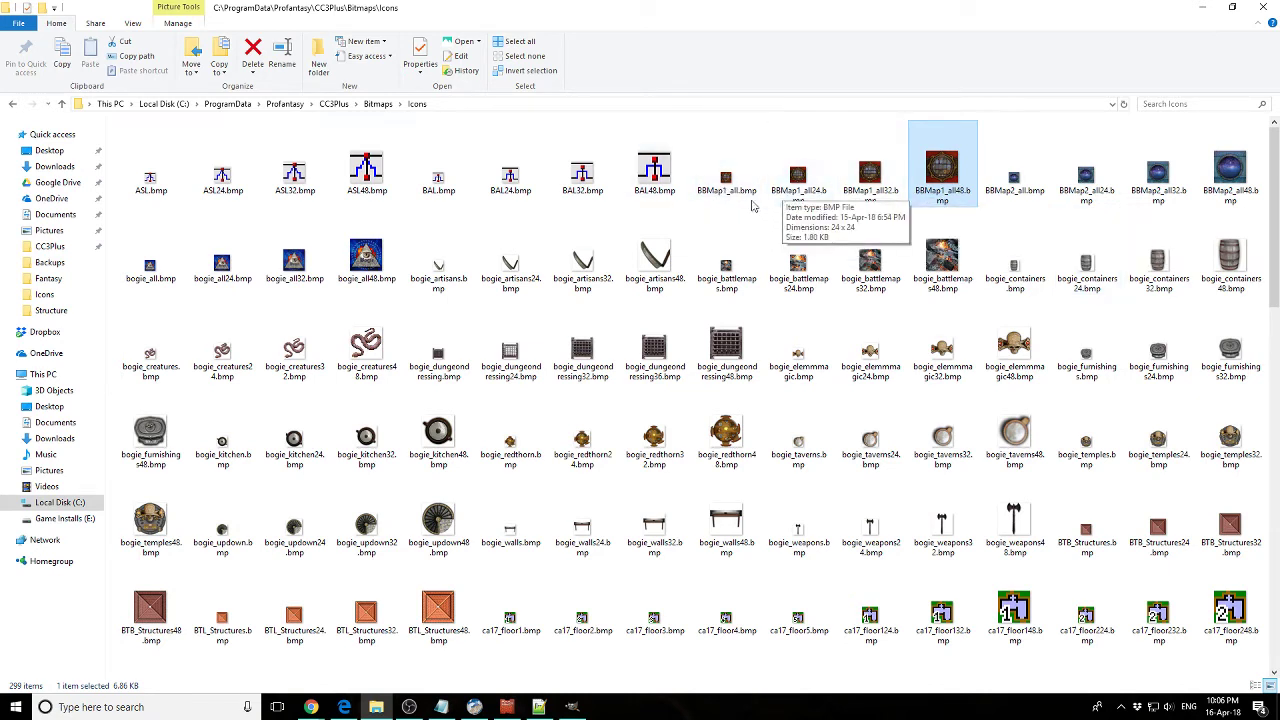
{"action": "left_click", "coordinate": [999, 215]}
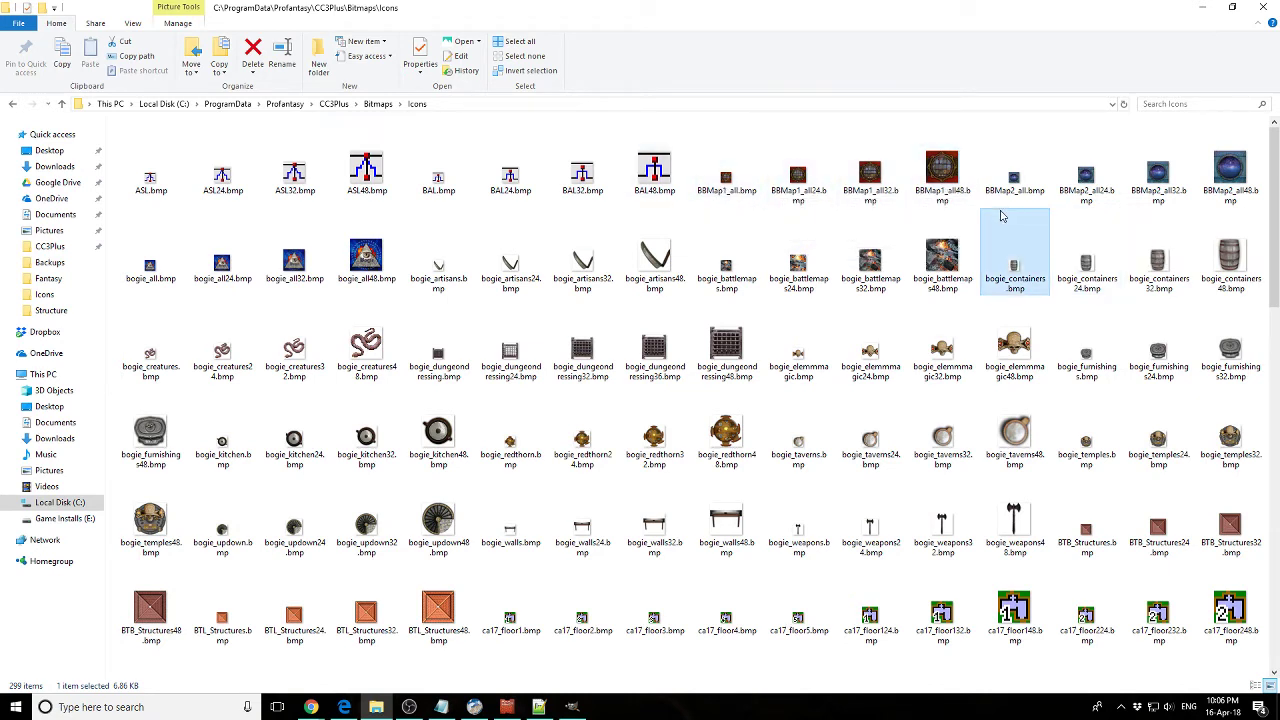
{"action": "left_click", "coordinate": [962, 232]}
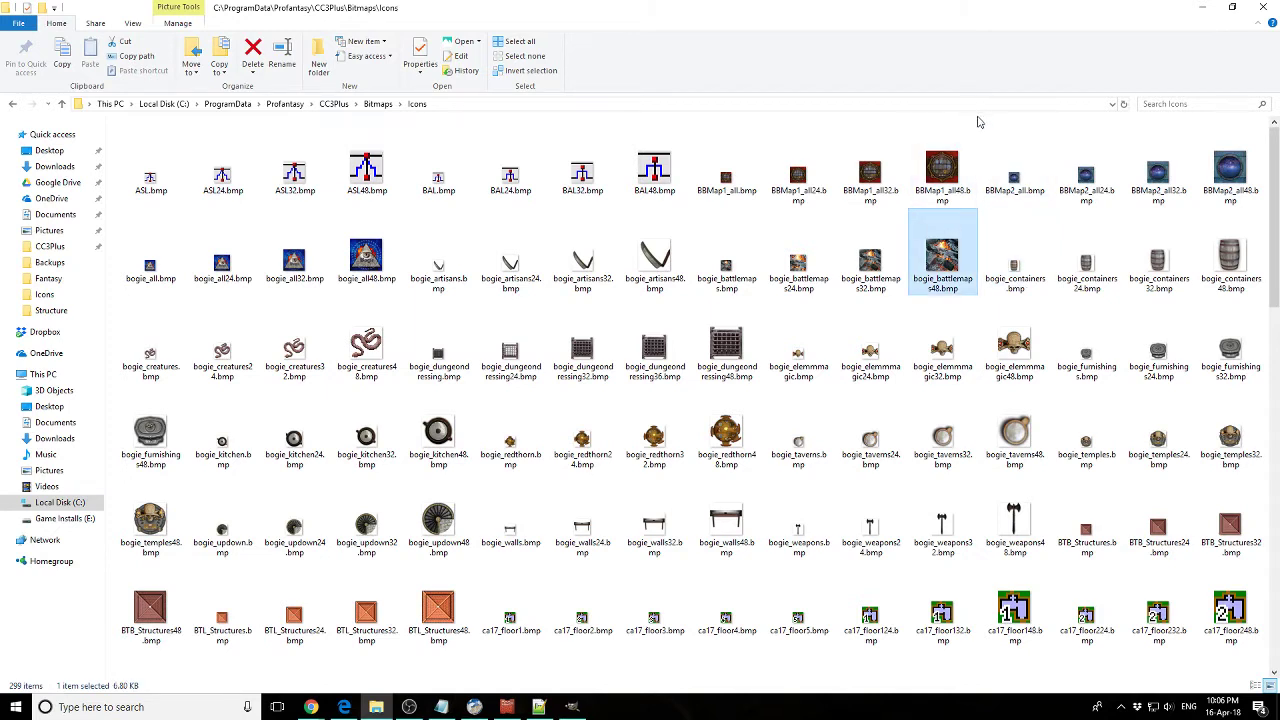
{"action": "left_click_drag", "start_coordinate": [979, 122], "coordinate": [694, 200]}
{"action": "left_click", "coordinate": [730, 224]}
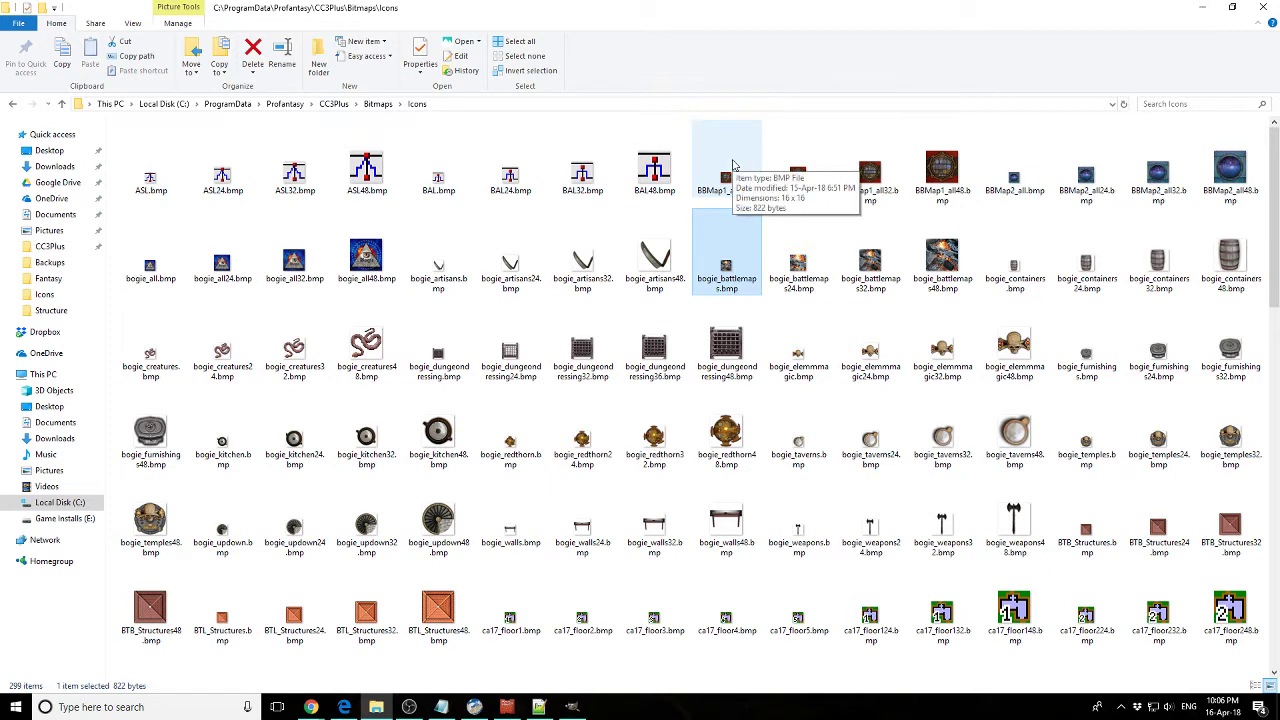
{"action": "left_click", "coordinate": [726, 206]}
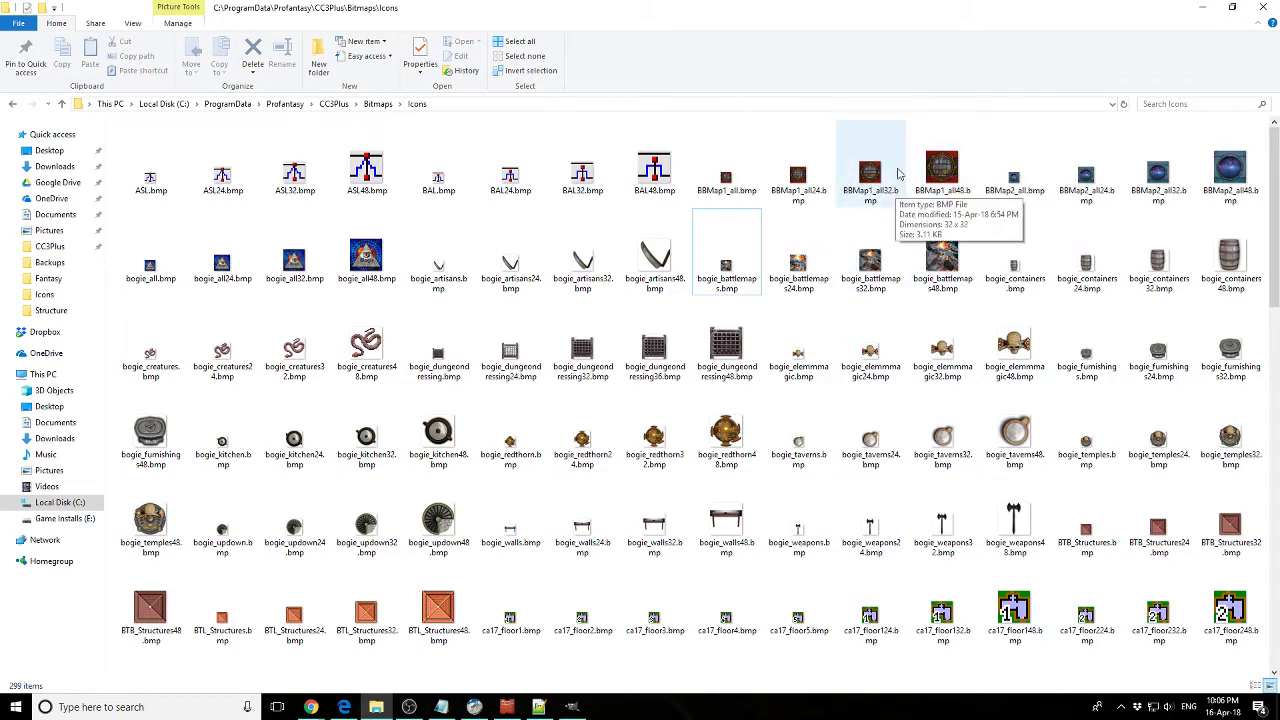
{"action": "left_click", "coordinate": [1197, 10]}
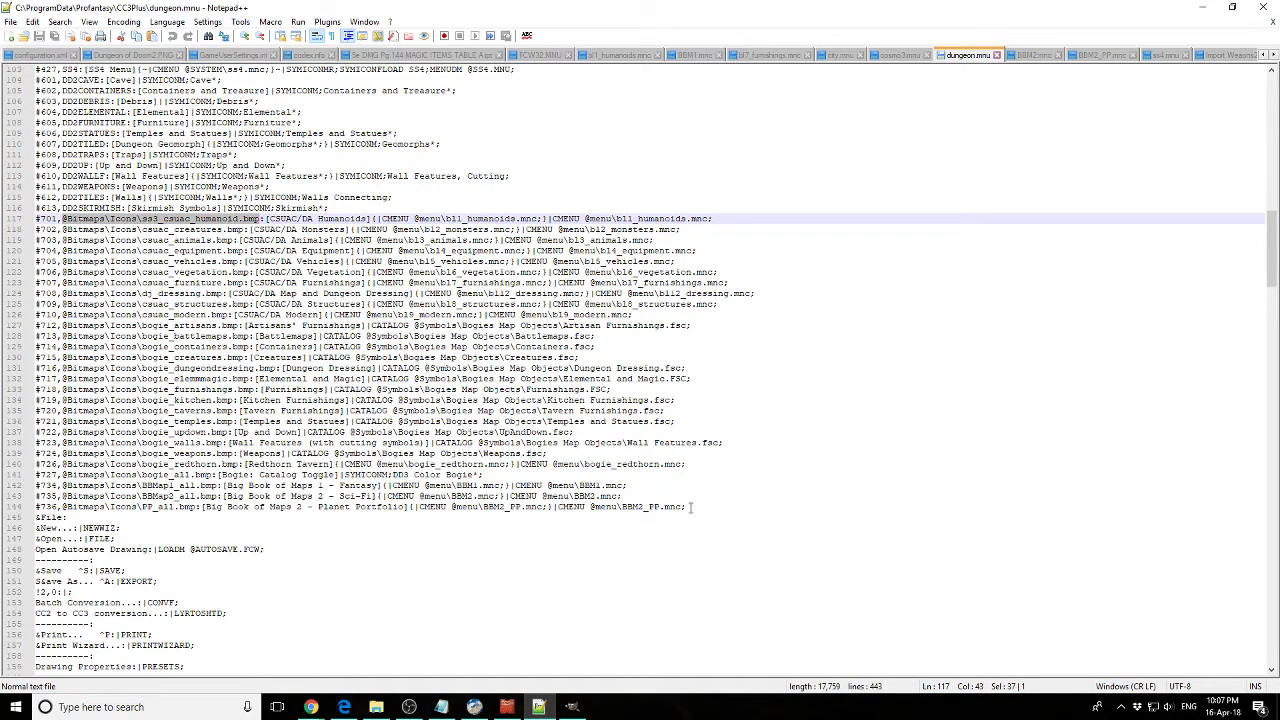
- Insert an empty line below the #736 entry in dungeon.mnu and undo the insertion
{"action": "left_click", "coordinate": [708, 508]}
{"action": "key", "text": "Return"}
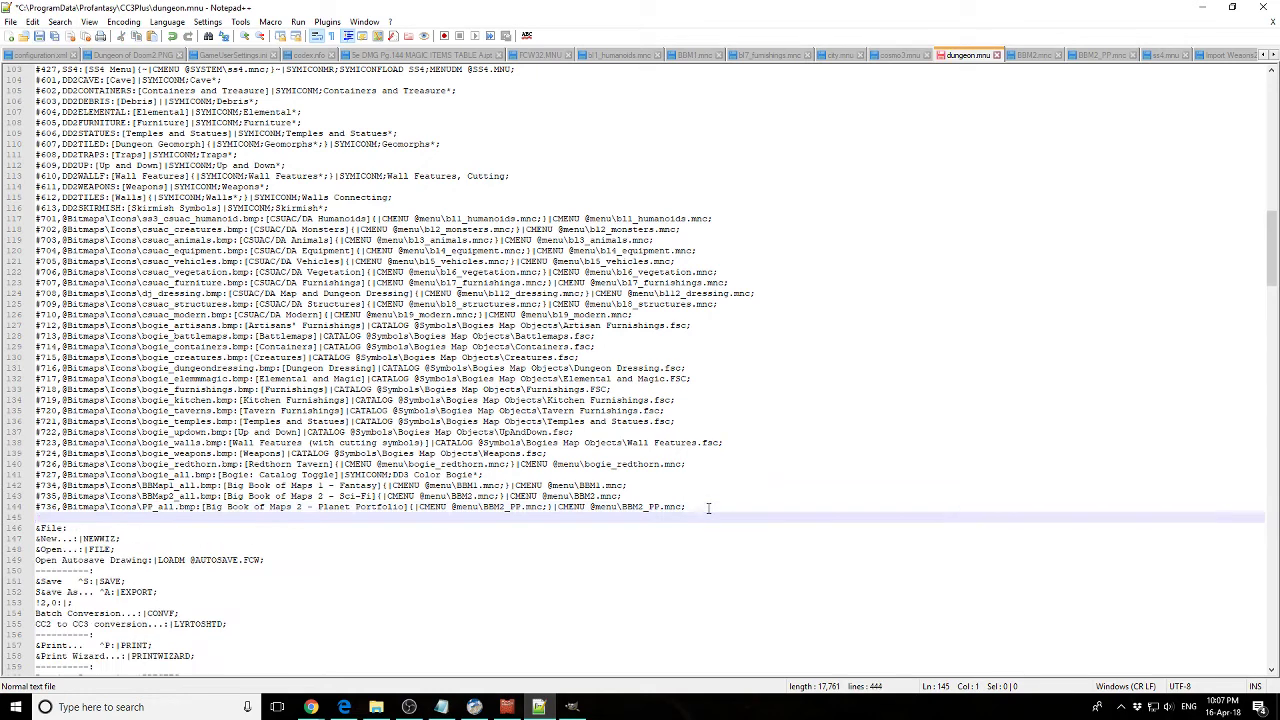
{"action": "key", "text": "Up"}
{"action": "key", "text": "ctrl+z"}
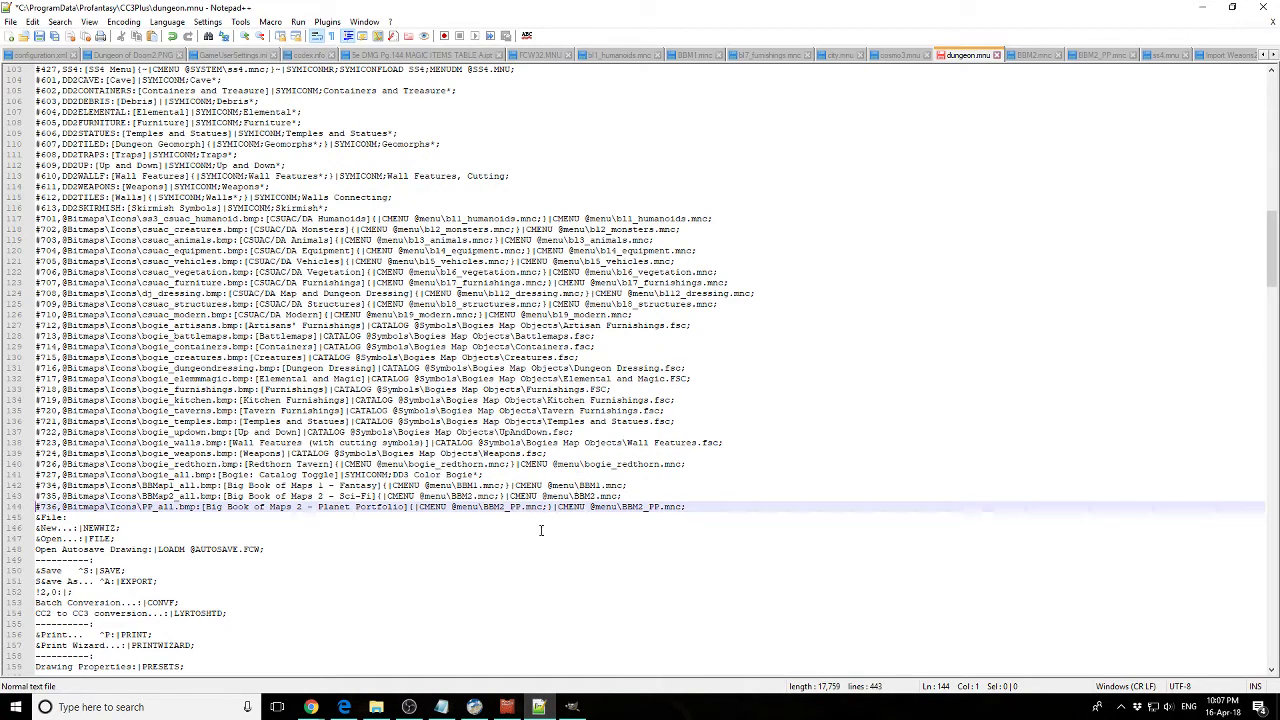
{"action": "left_click_drag", "start_coordinate": [549, 507], "coordinate": [417, 507]}
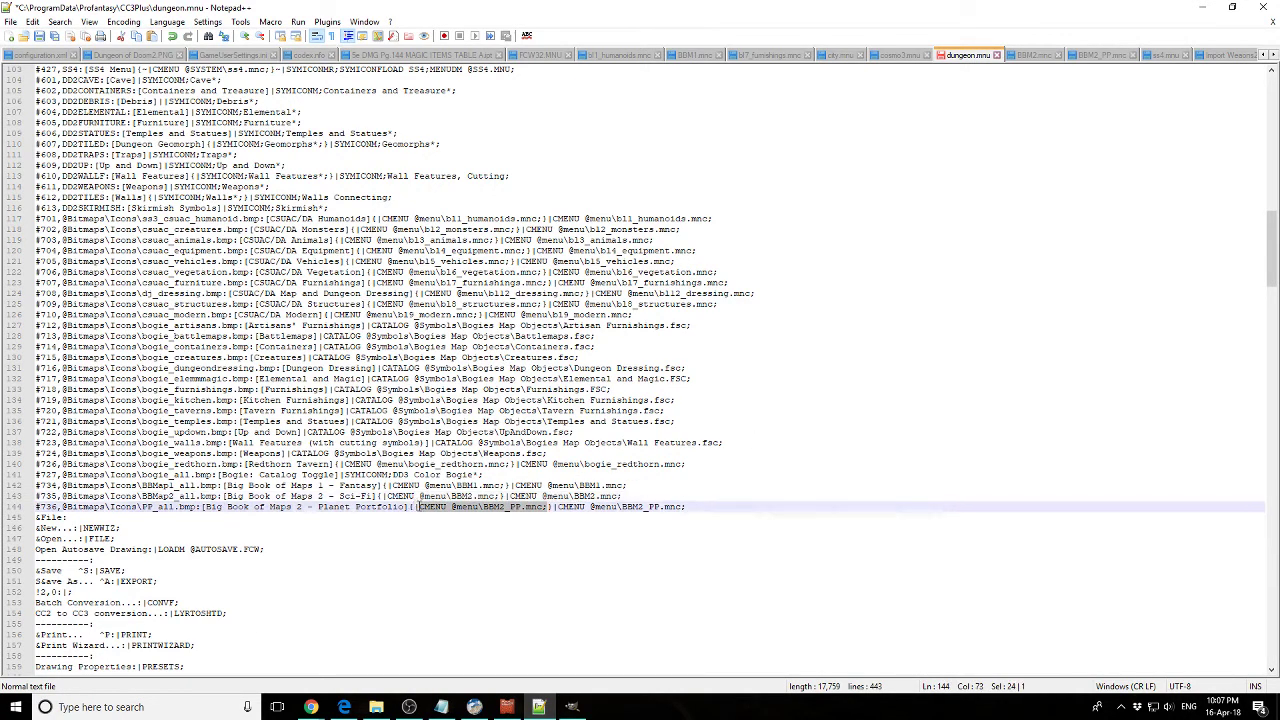
{"action": "left_click", "coordinate": [502, 496]}
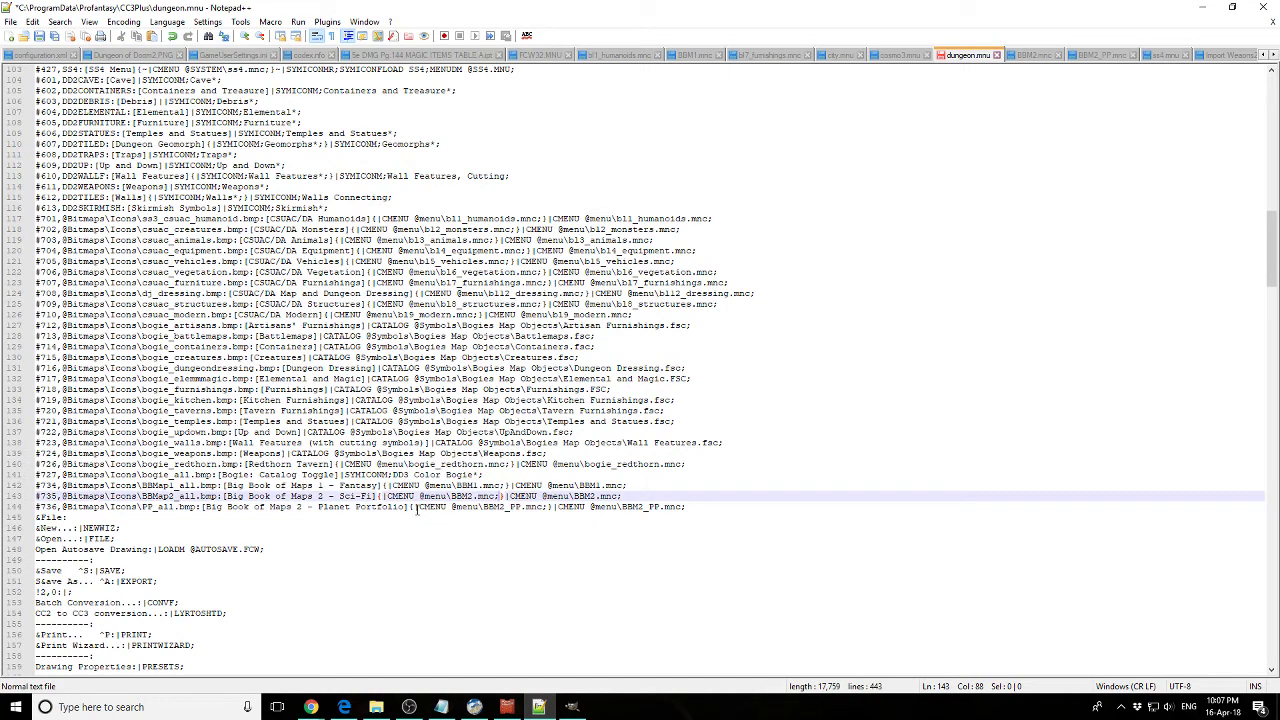
{"action": "left_click_drag", "start_coordinate": [414, 507], "coordinate": [434, 508]}
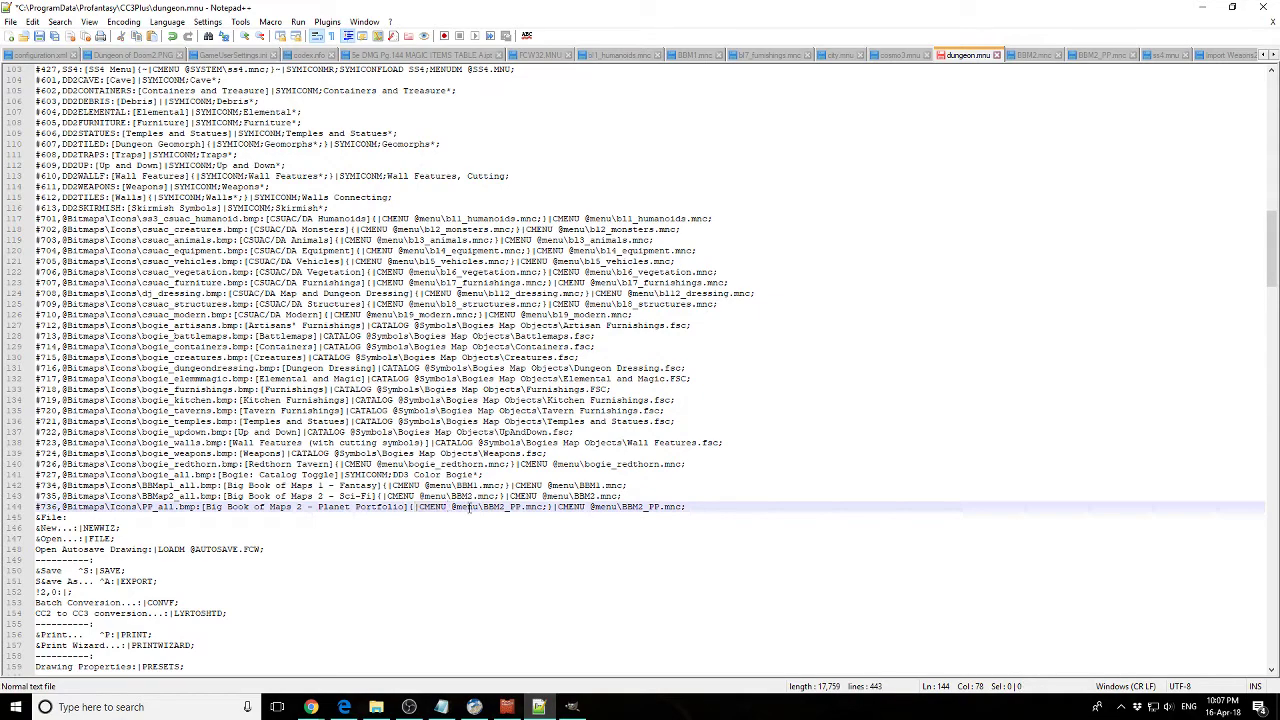
{"action": "left_click_drag", "start_coordinate": [546, 508], "coordinate": [448, 505]}
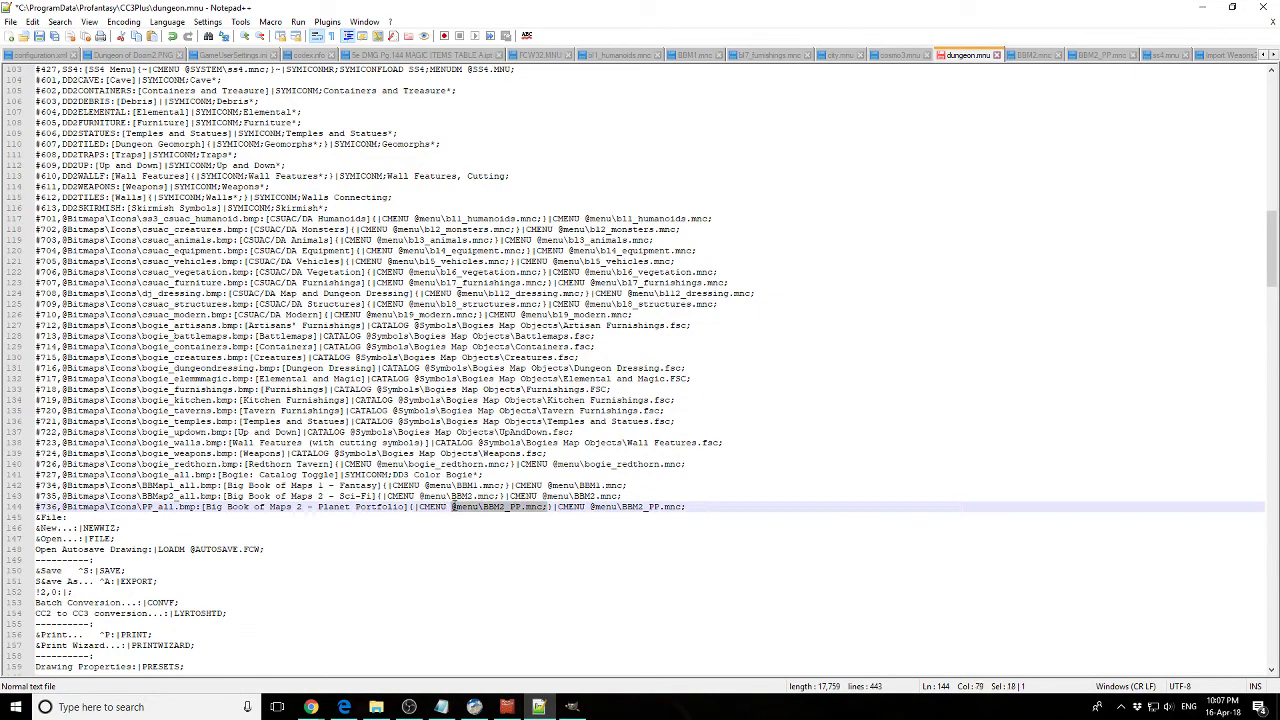
- Switch to File Explorer and open the menu folder inside the CC3Plus folder
{"action": "left_click", "coordinate": [376, 707]}
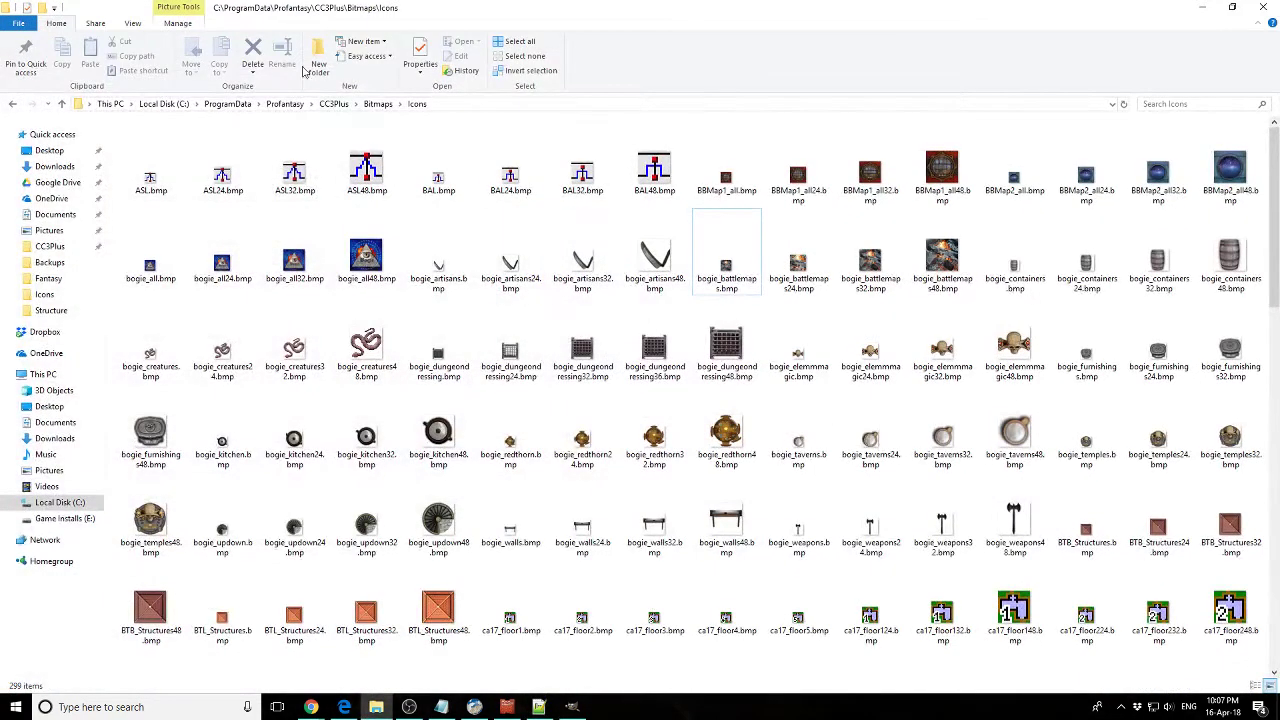
{"action": "left_click", "coordinate": [378, 104]}
{"action": "left_click", "coordinate": [333, 104]}
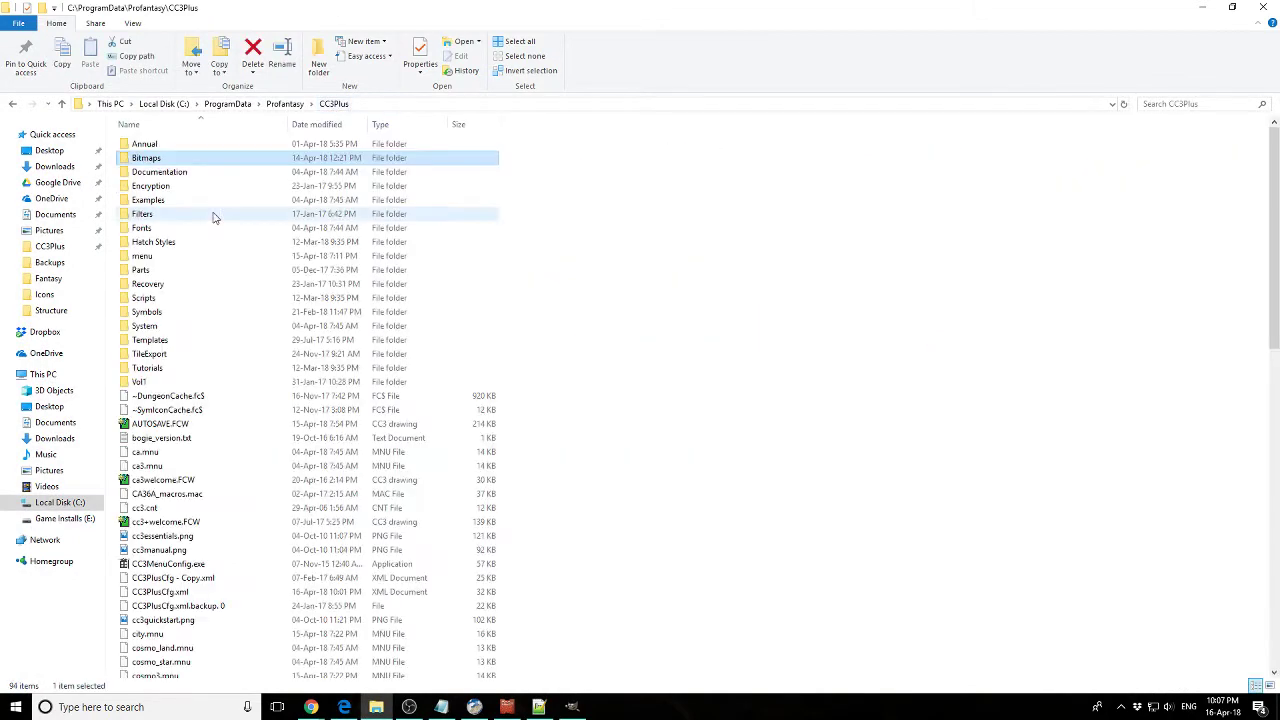
{"action": "double_click", "coordinate": [148, 259]}
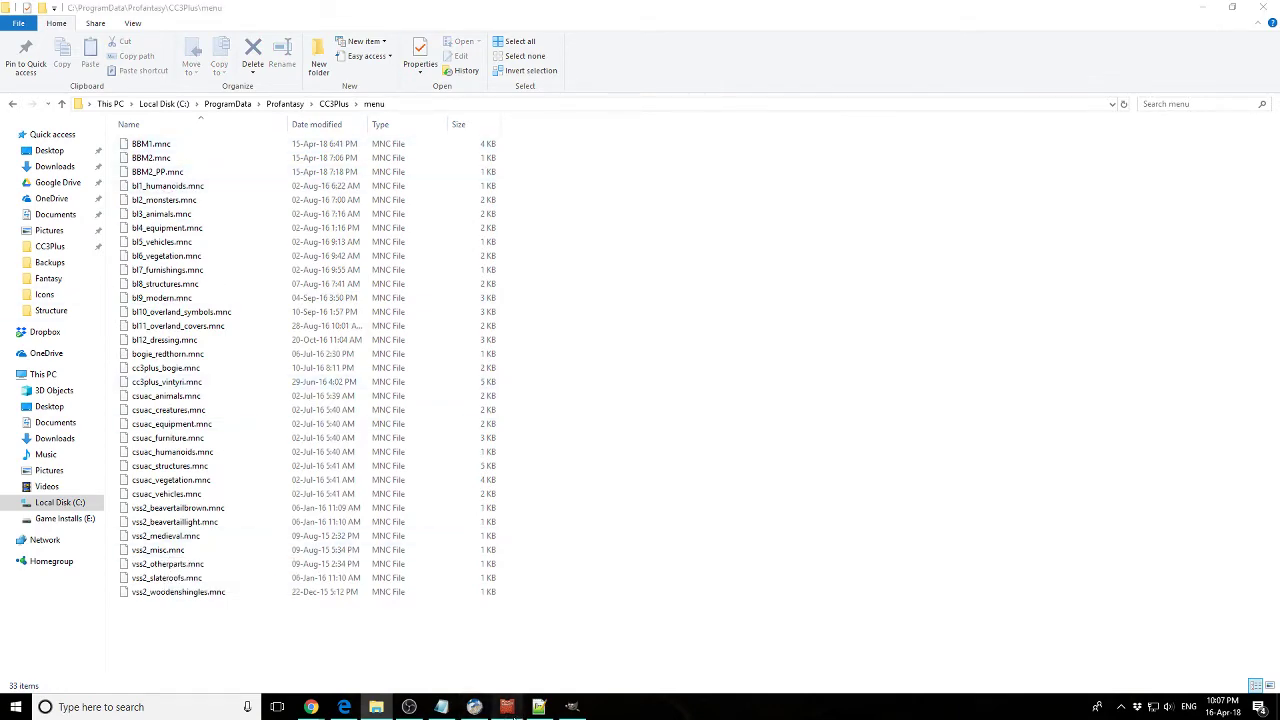
- Switch to Campaign Cartographer, passing through dungeon.mnu in Notepad++, and look at the open symbol catalog and toolbars
{"action": "left_click", "coordinate": [507, 707]}
{"action": "left_click", "coordinate": [536, 707]}
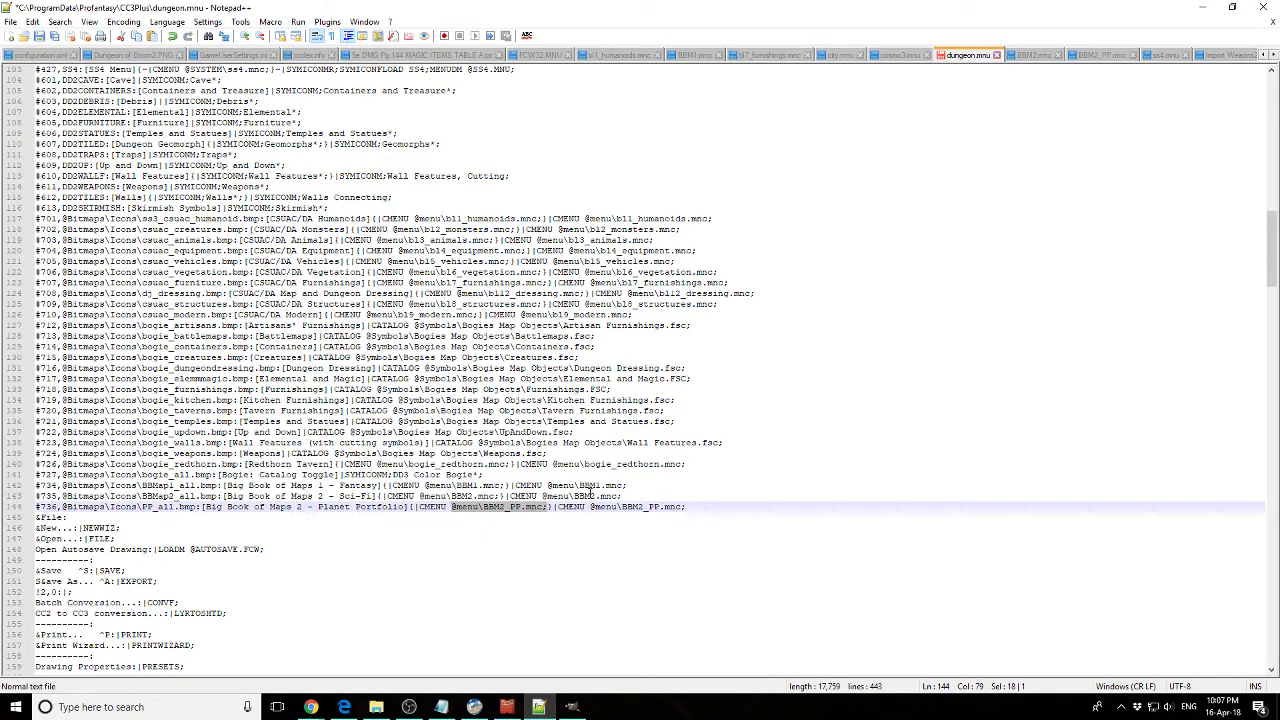
{"action": "left_click", "coordinate": [1202, 7]}
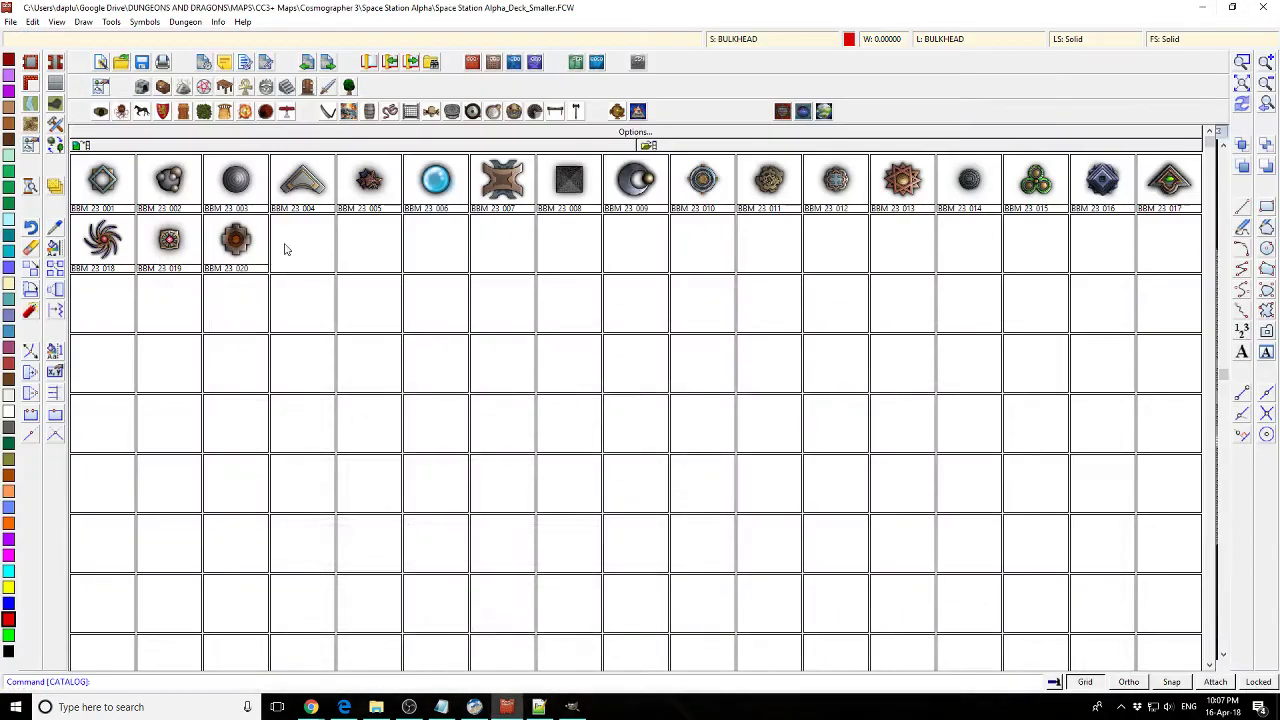
- Return to the menu folder in File Explorer and open bl8_structures.mnc in Notepad++
{"action": "left_click", "coordinate": [376, 707]}
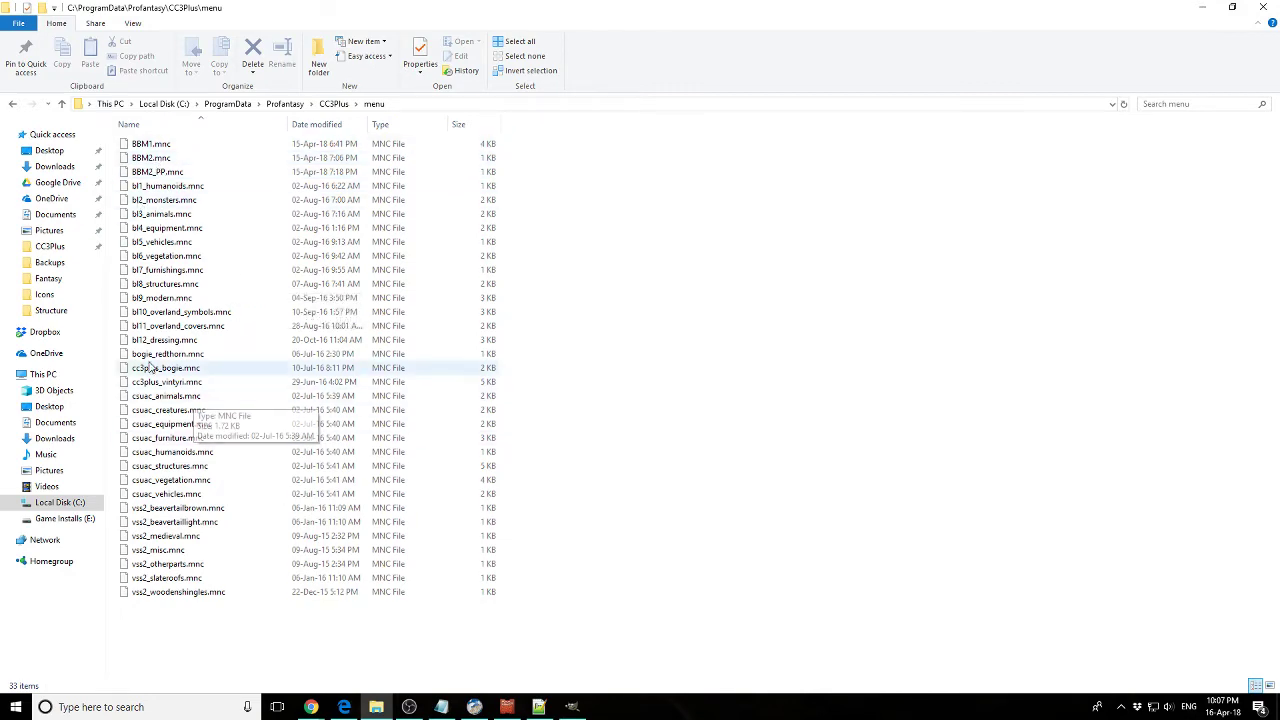
{"action": "right_click", "coordinate": [168, 286]}
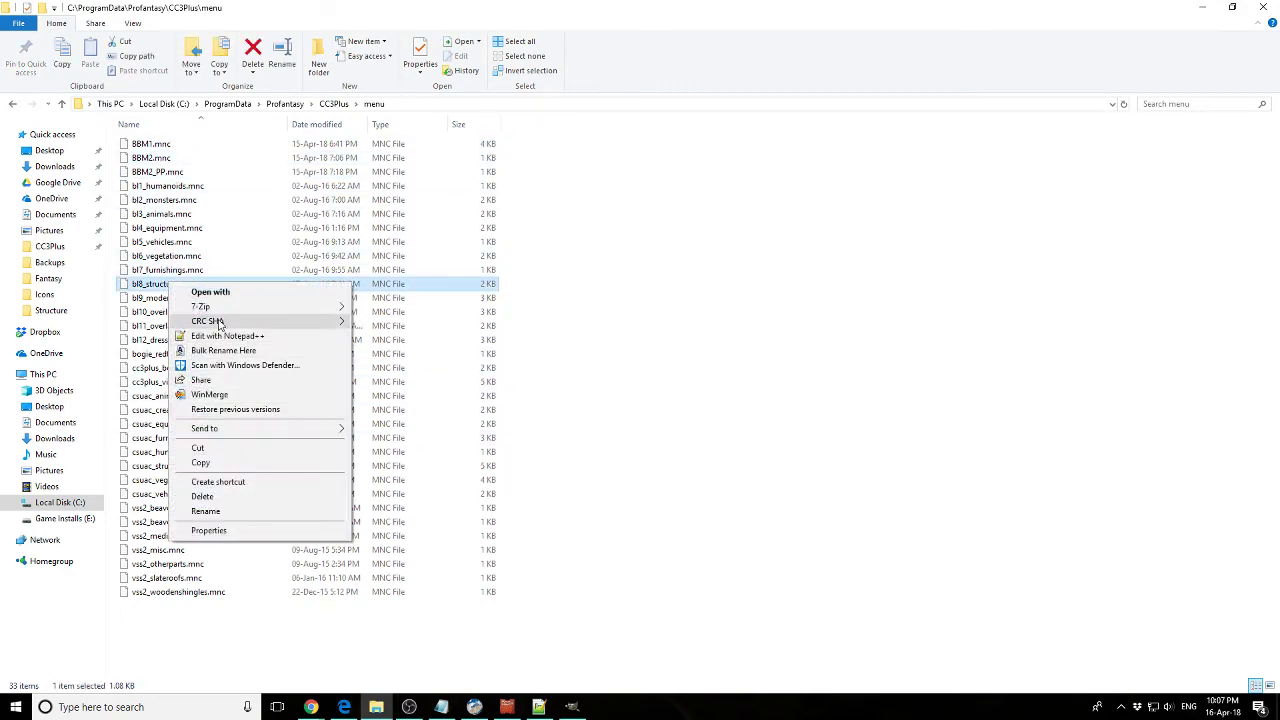
{"action": "left_click", "coordinate": [255, 336]}
- Highlight the full list of CATALOG entries in bl8_structures.mnc, and close the file
{"action": "left_click_drag", "start_coordinate": [459, 244], "coordinate": [35, 69]}
{"action": "left_click", "coordinate": [492, 168]}
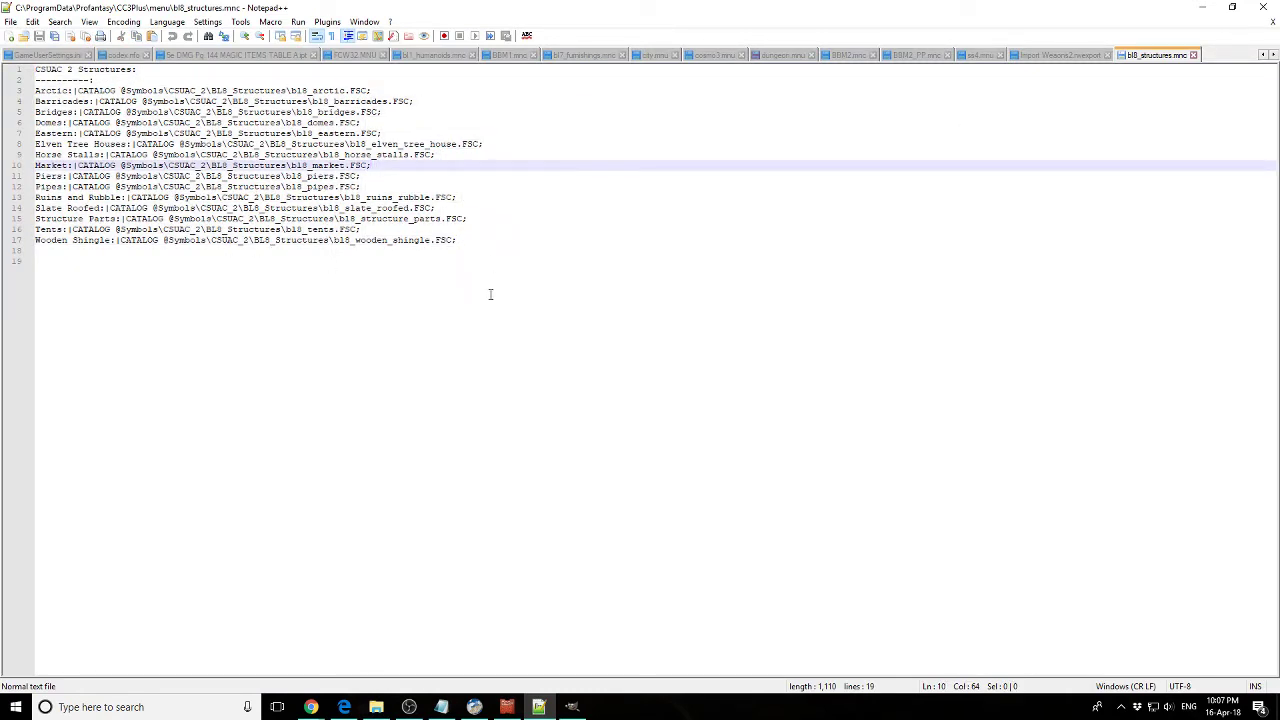
{"action": "left_click_drag", "start_coordinate": [460, 250], "coordinate": [35, 69]}
{"action": "left_click", "coordinate": [517, 212]}
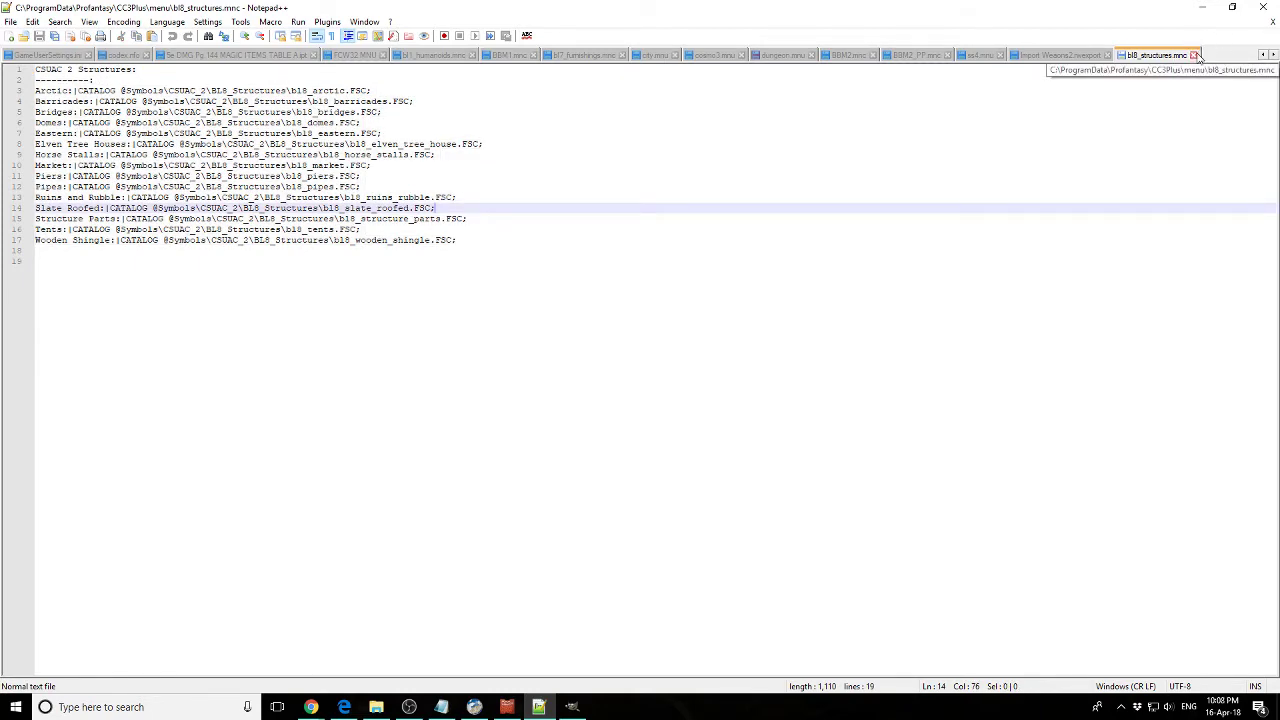
{"action": "left_click", "coordinate": [1195, 55]}
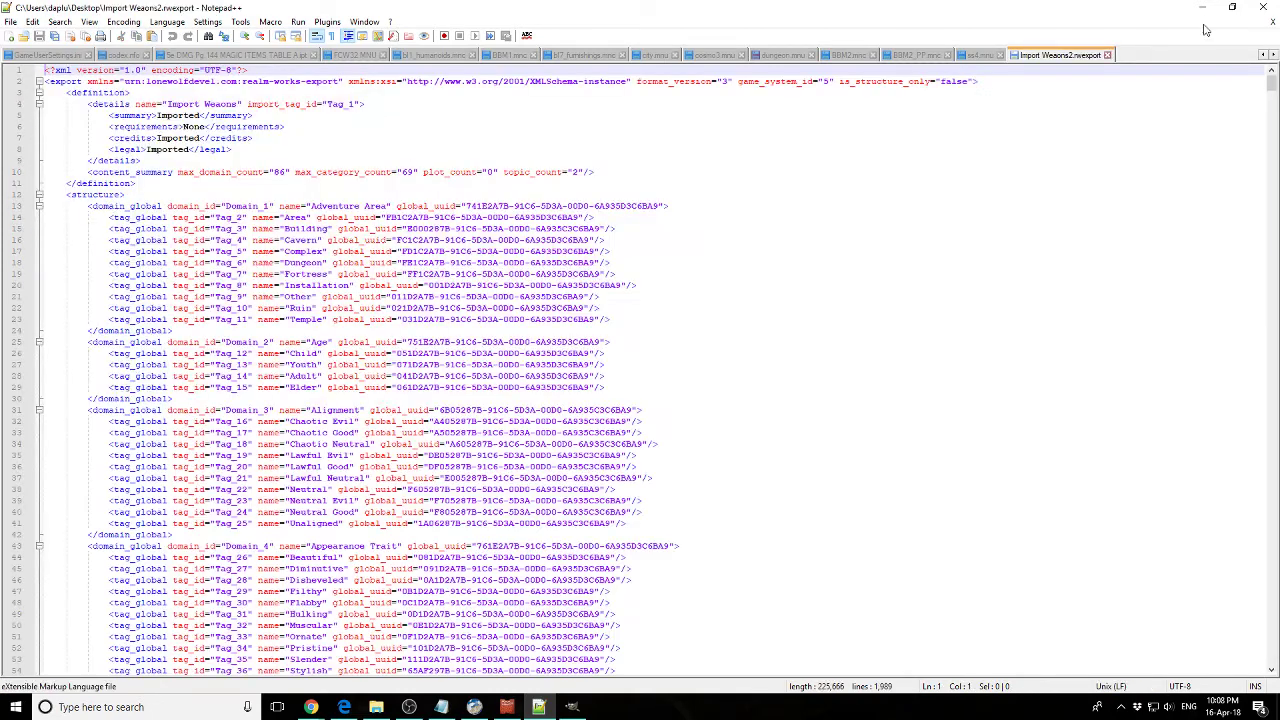
- Return to the menu folder in File Explorer and open BBM2.mnc in Notepad++
{"action": "left_click", "coordinate": [1208, 12]}
{"action": "right_click", "coordinate": [146, 158]}
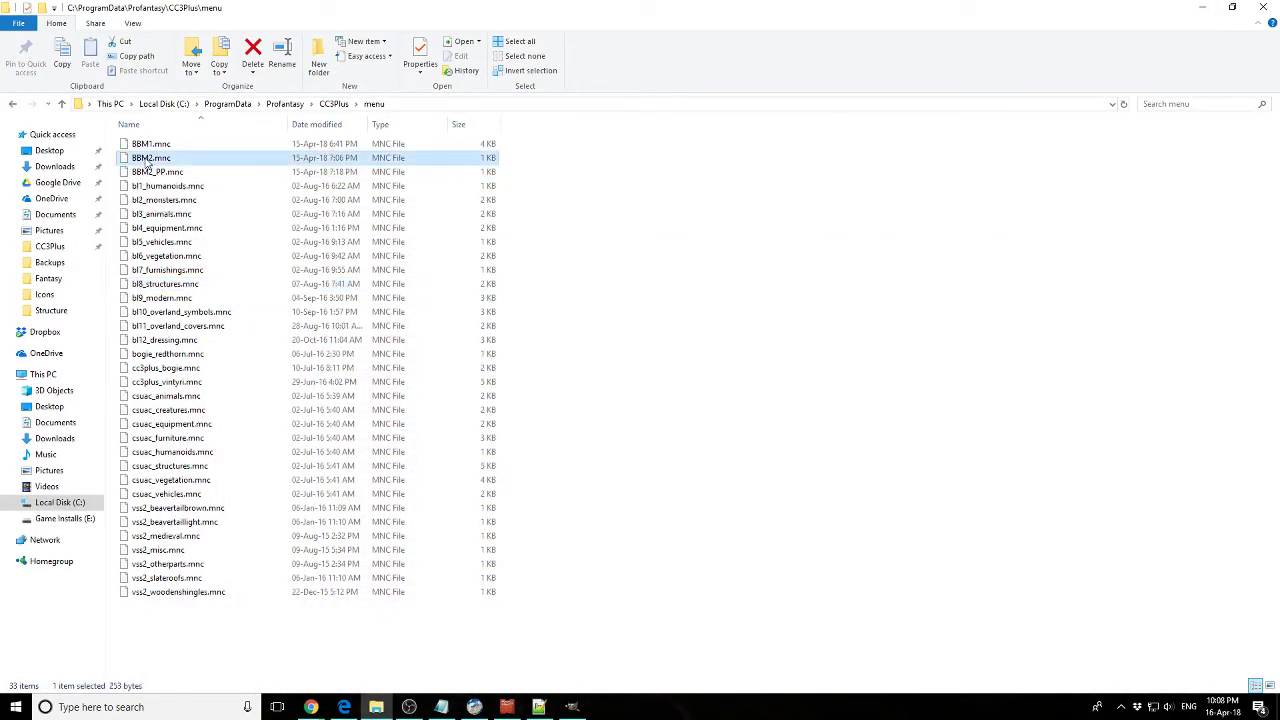
{"action": "left_click", "coordinate": [239, 213]}
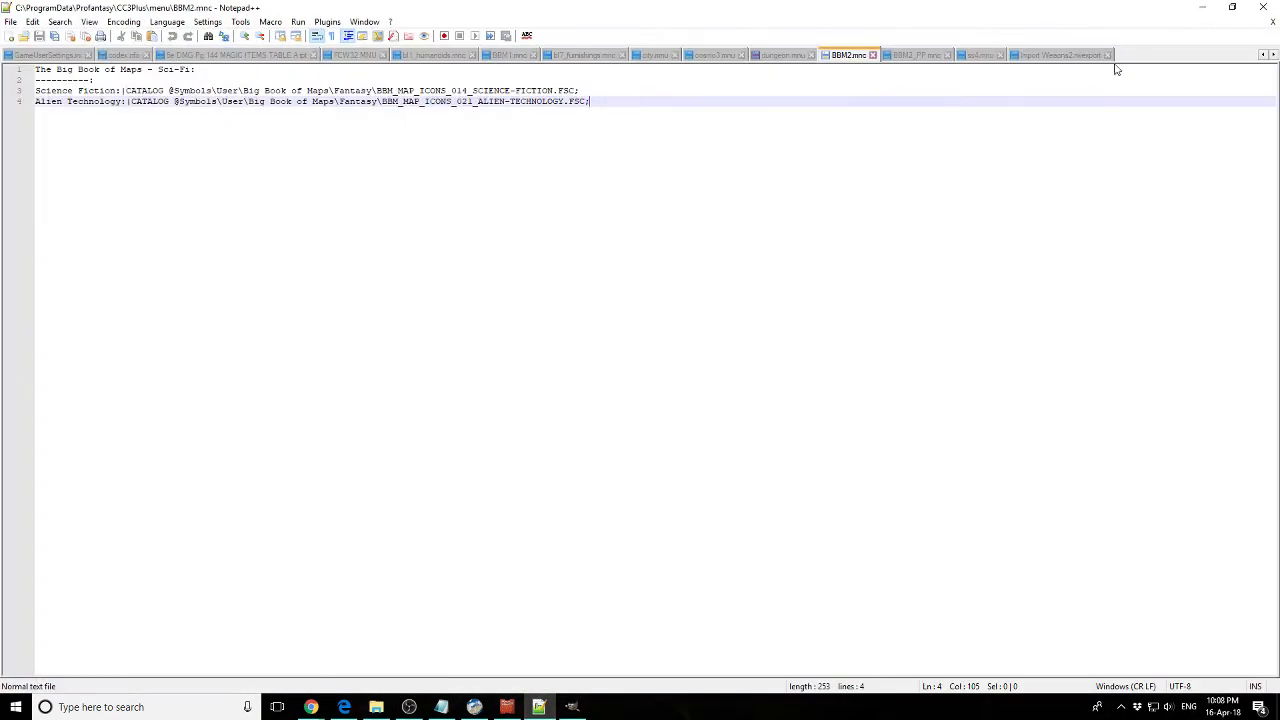
- Go back to the menu folder, open BBM1.mnc in Notepad++ and highlight its full list of CATALOG entries
{"action": "left_click", "coordinate": [1202, 8]}
{"action": "right_click", "coordinate": [148, 145]}
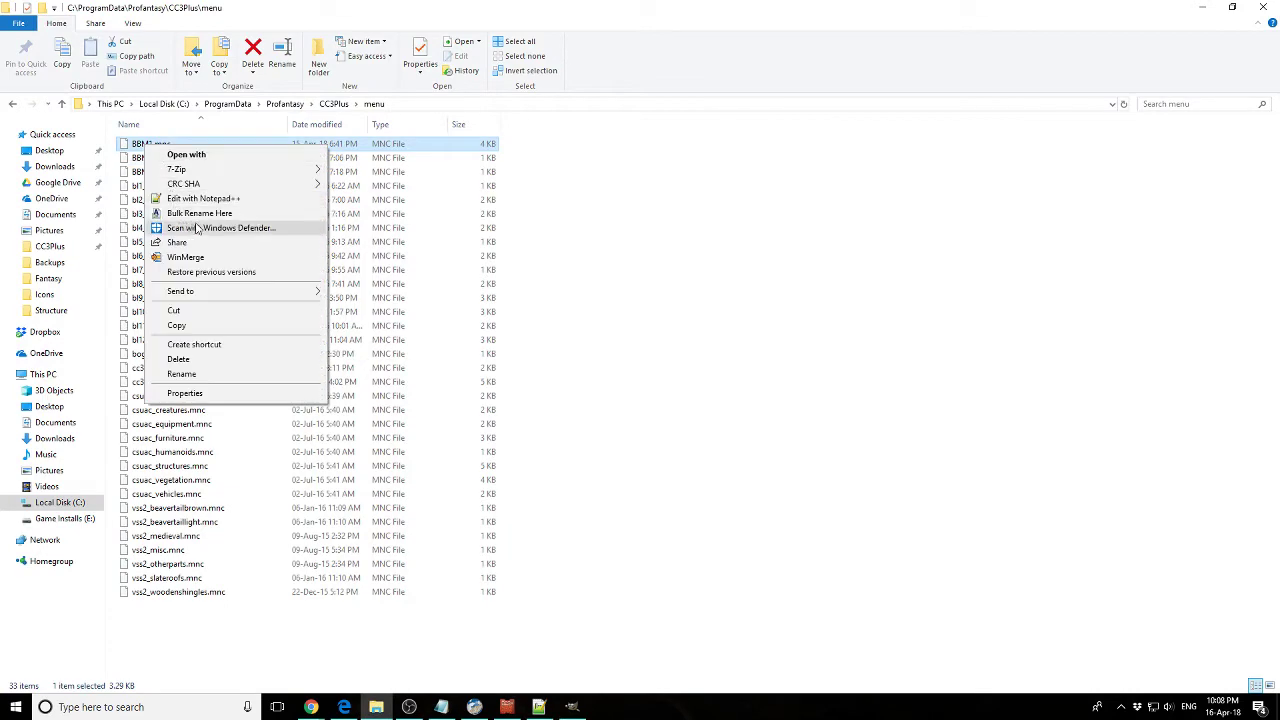
{"action": "left_click", "coordinate": [200, 198]}
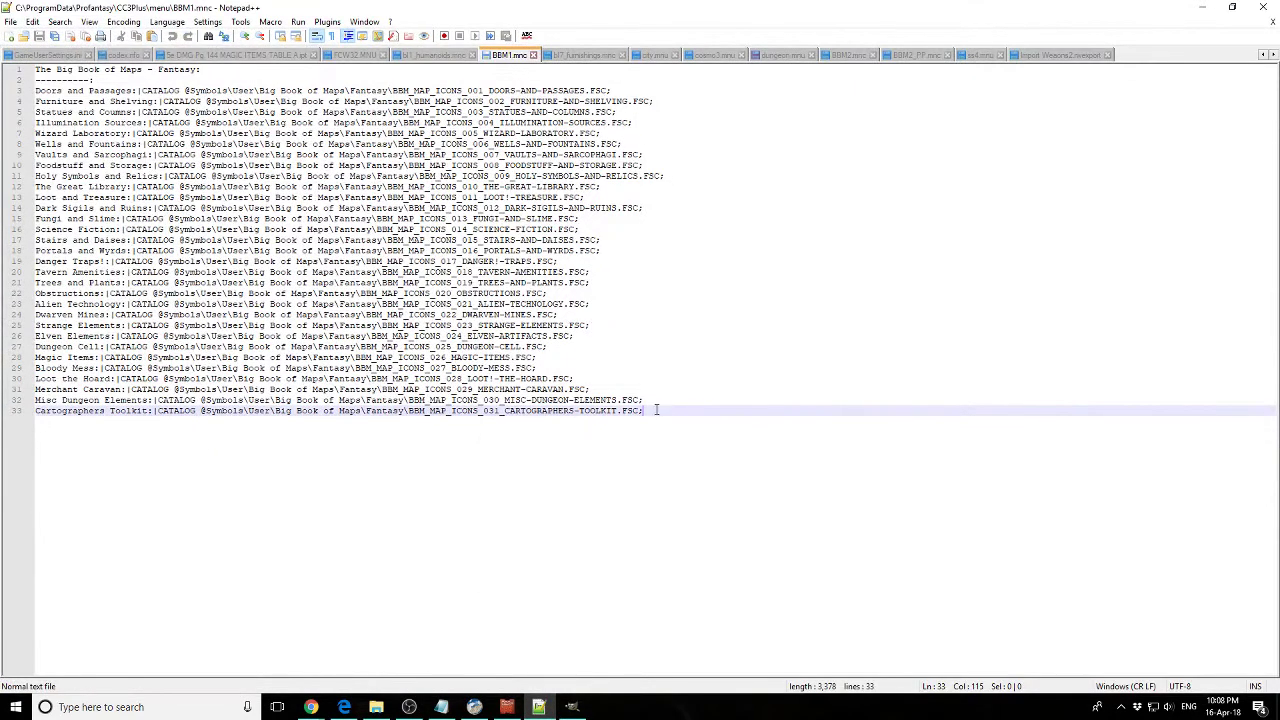
{"action": "left_click_drag", "start_coordinate": [735, 414], "coordinate": [36, 90]}
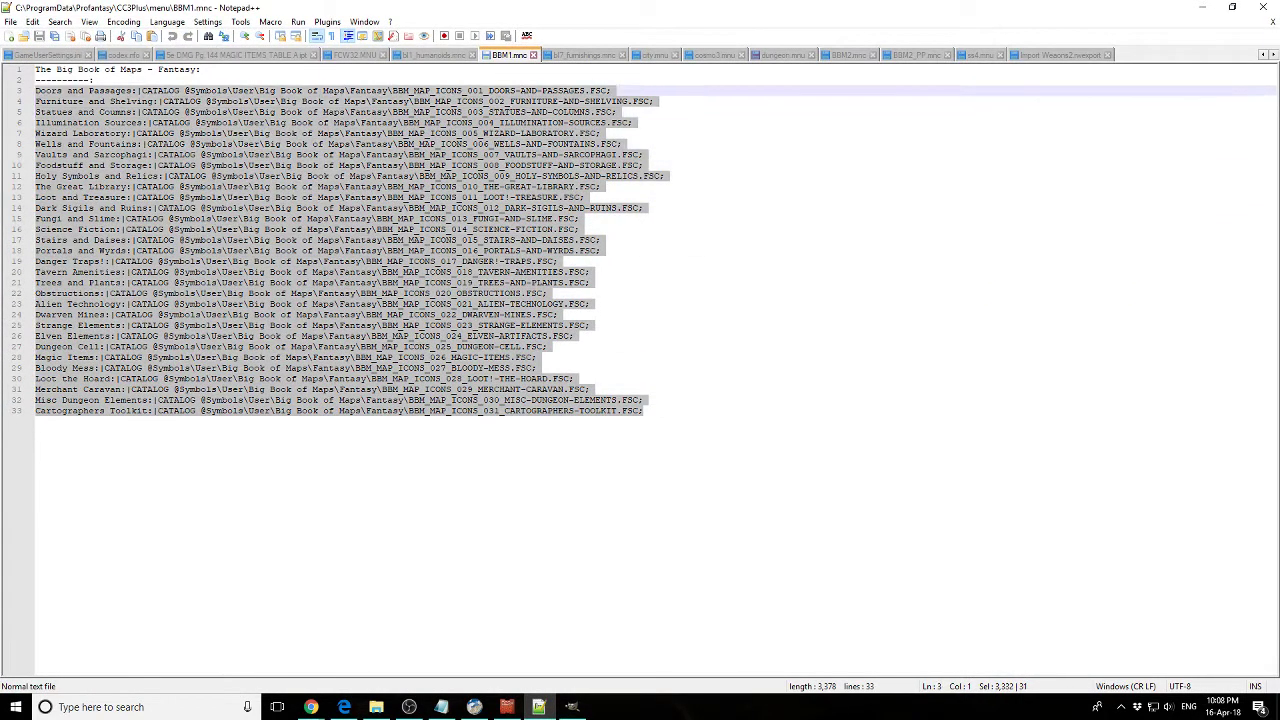
{"action": "left_click", "coordinate": [203, 188]}
- Highlight the heading line "The Big Book of Maps - Fantasy:" in BBM1.mnc
{"action": "left_click_drag", "start_coordinate": [200, 70], "coordinate": [35, 70]}
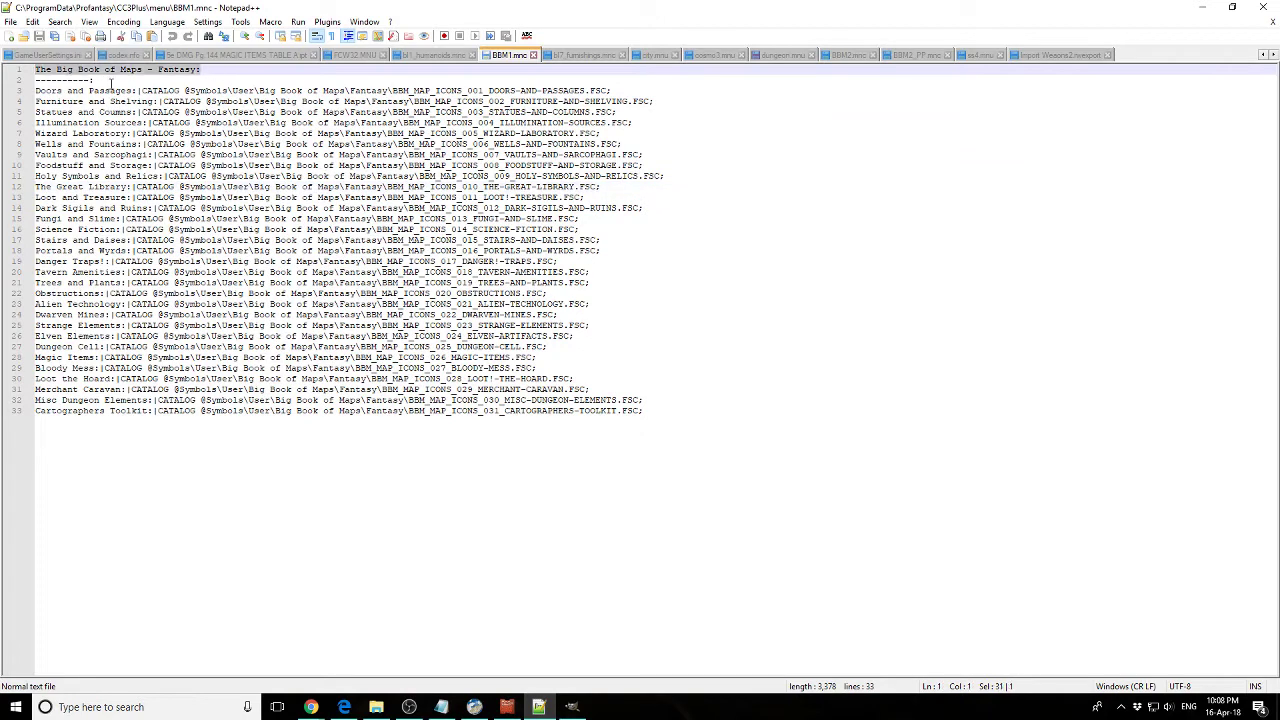
{"action": "left_click", "coordinate": [133, 79]}
{"action": "left_click_drag", "start_coordinate": [197, 69], "coordinate": [53, 70]}
{"action": "left_click", "coordinate": [204, 69]}
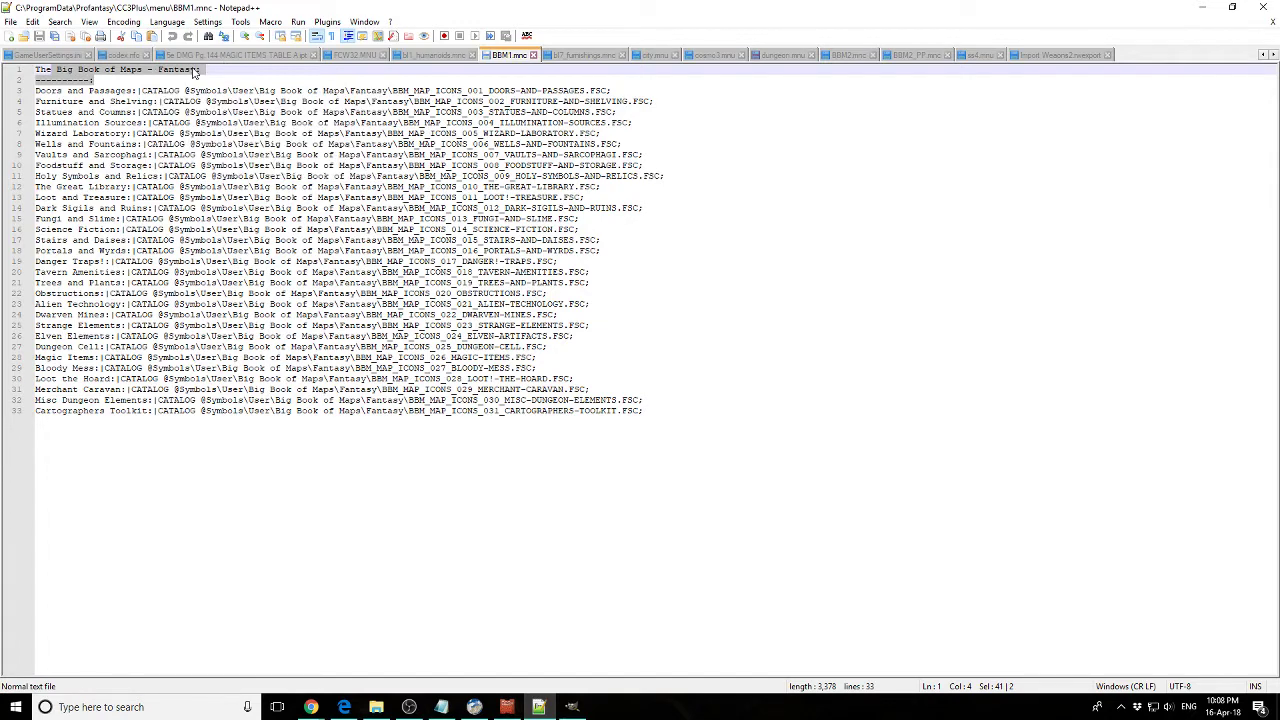
{"action": "left_click_drag", "start_coordinate": [198, 71], "coordinate": [16, 63]}
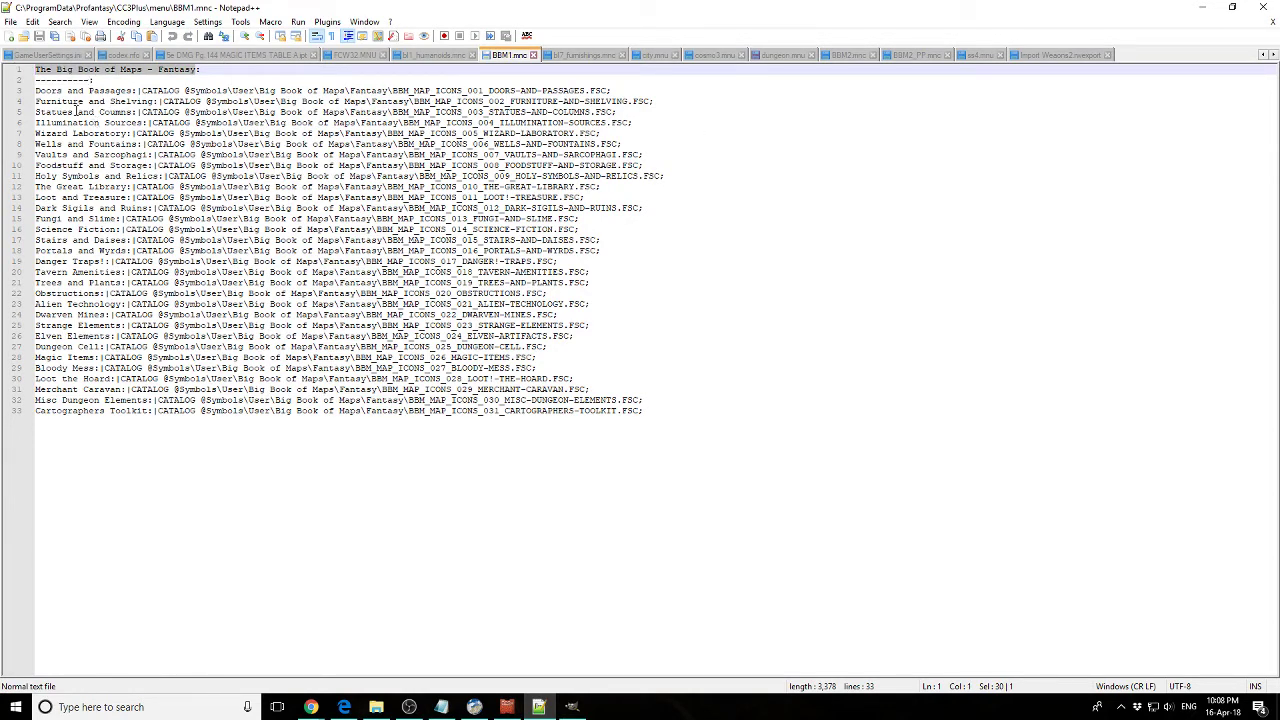
- Highlight the "Doors and Passages" entry name, compare it with the Fantasy catalog menu in Campaign Cartographer, and return to Notepad++
{"action": "left_click_drag", "start_coordinate": [36, 90], "coordinate": [134, 90]}
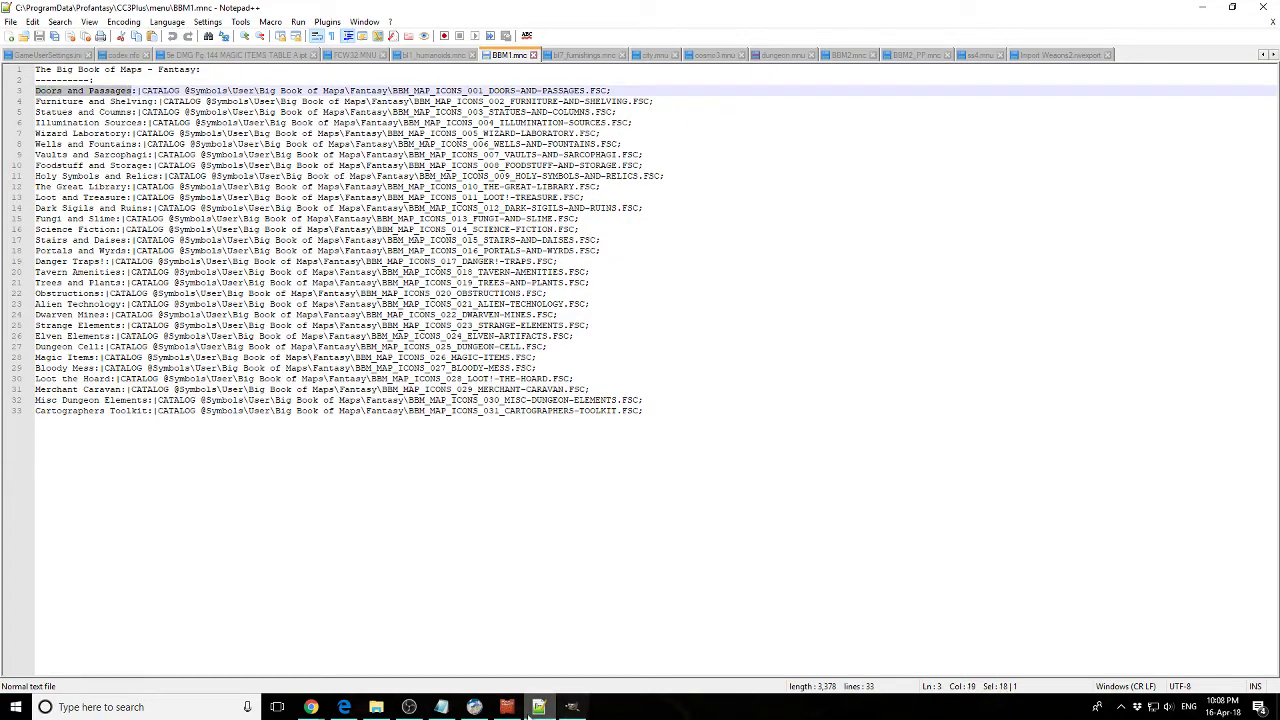
{"action": "left_click", "coordinate": [506, 707]}
{"action": "left_click", "coordinate": [781, 112]}
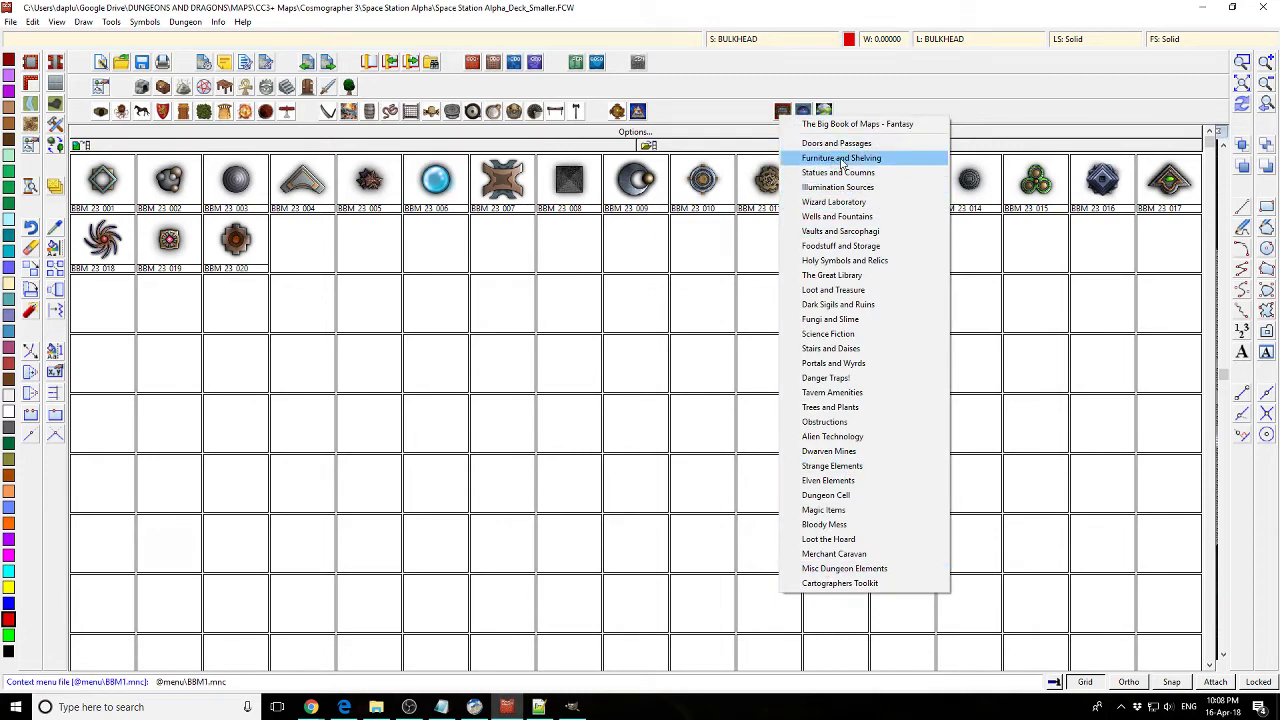
{"action": "left_click", "coordinate": [538, 707]}
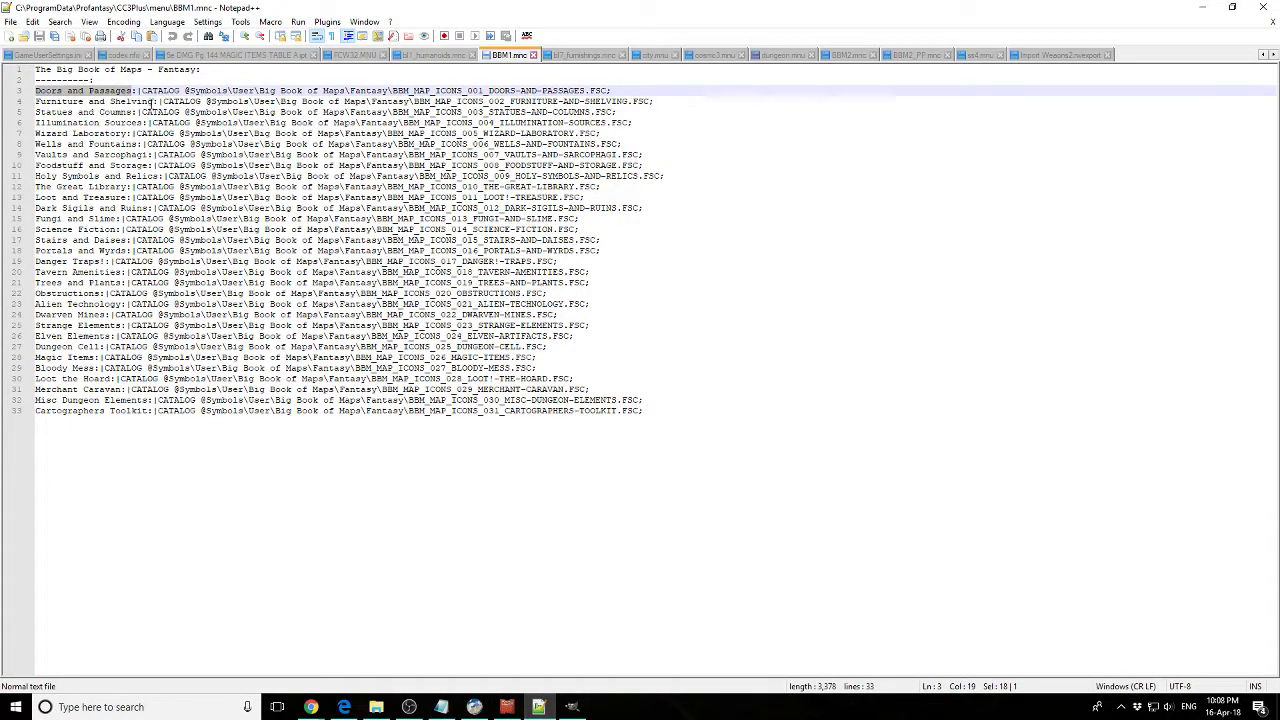
- Highlight the Doors and Passages entry's name and its CATALOG command with the .FSC path in BBM1.mnc
{"action": "left_click_drag", "start_coordinate": [155, 101], "coordinate": [62, 111]}
{"action": "left_click_drag", "start_coordinate": [134, 91], "coordinate": [3, 90]}
{"action": "left_click", "coordinate": [133, 91]}
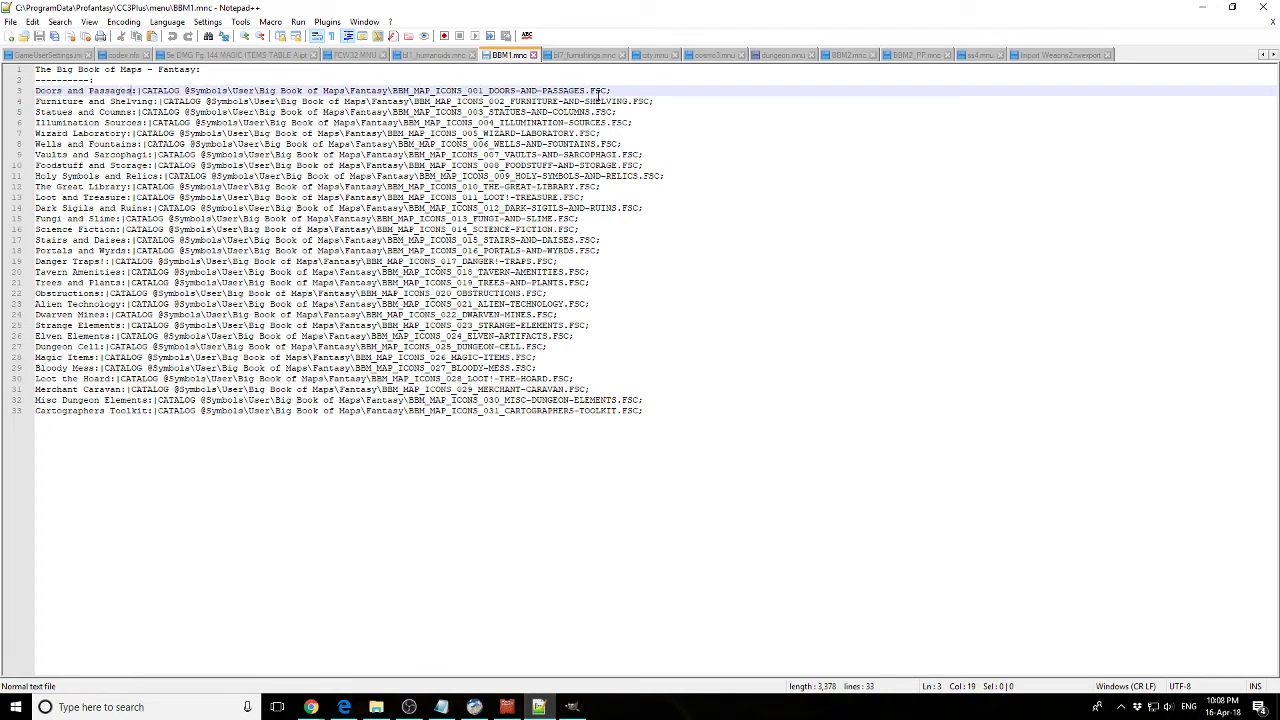
{"action": "left_click_drag", "start_coordinate": [612, 91], "coordinate": [180, 90]}
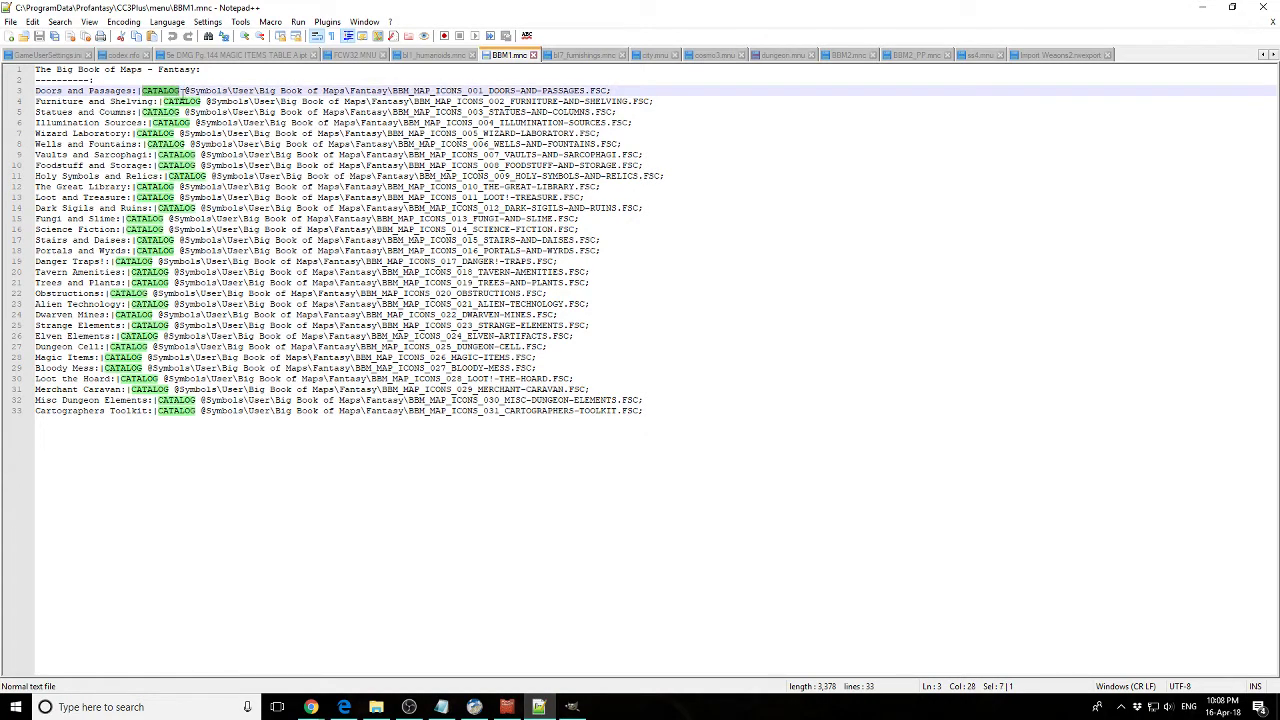
- Place the File Explorer window over Notepad++ and open the Symbols\User\Big Book of Maps\Fantasy folder inside CC3Plus
{"action": "left_click", "coordinate": [376, 707]}
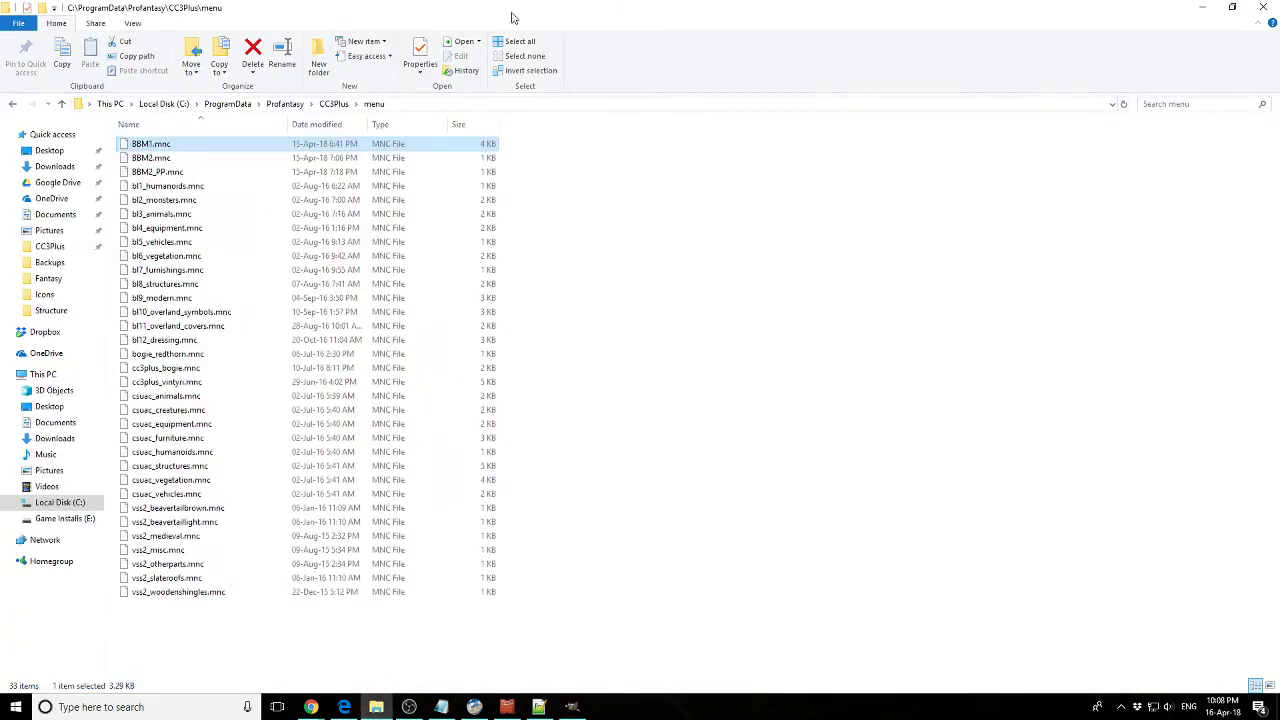
{"action": "left_click_drag", "start_coordinate": [512, 17], "coordinate": [626, 130]}
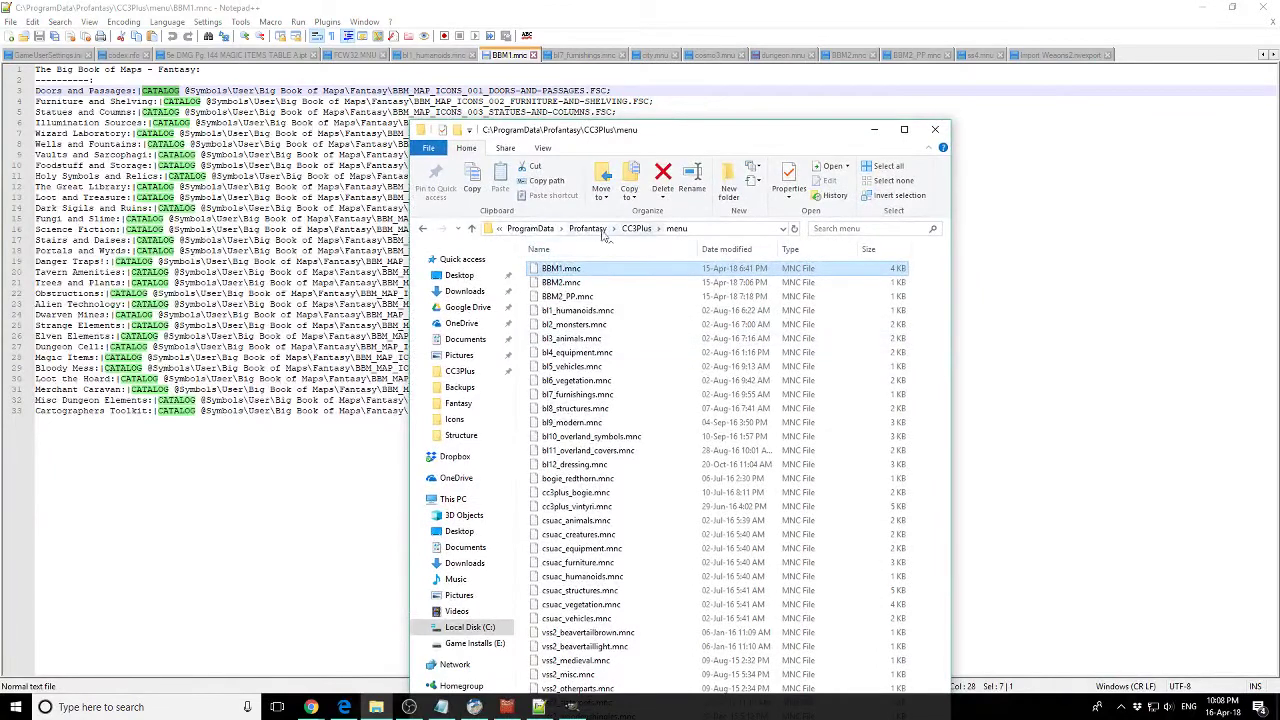
{"action": "left_click", "coordinate": [636, 228]}
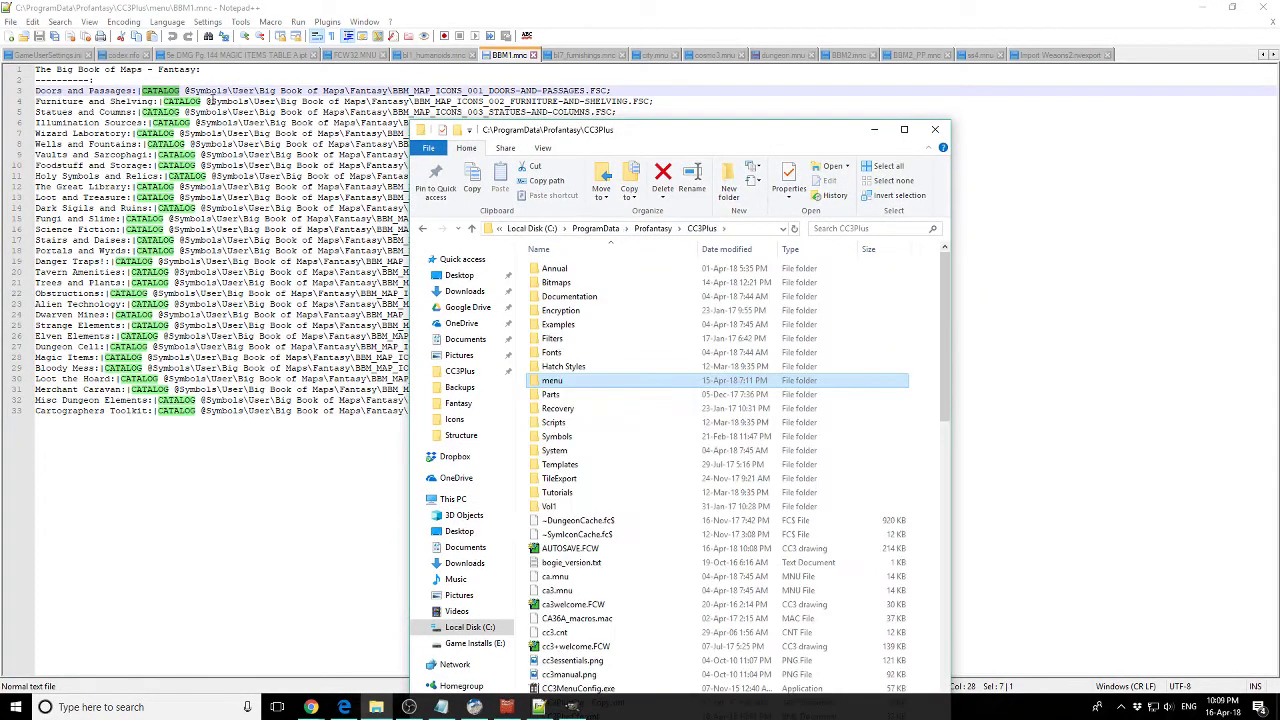
{"action": "double_click", "coordinate": [556, 436]}
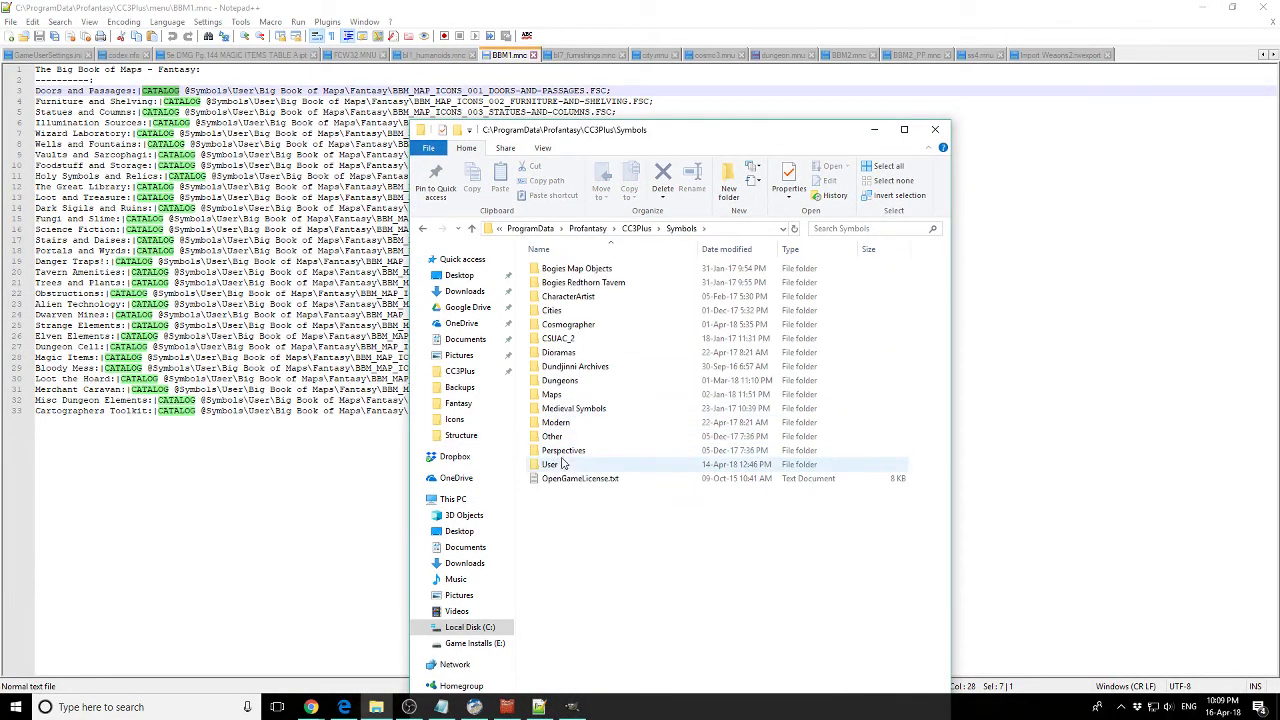
{"action": "double_click", "coordinate": [553, 464]}
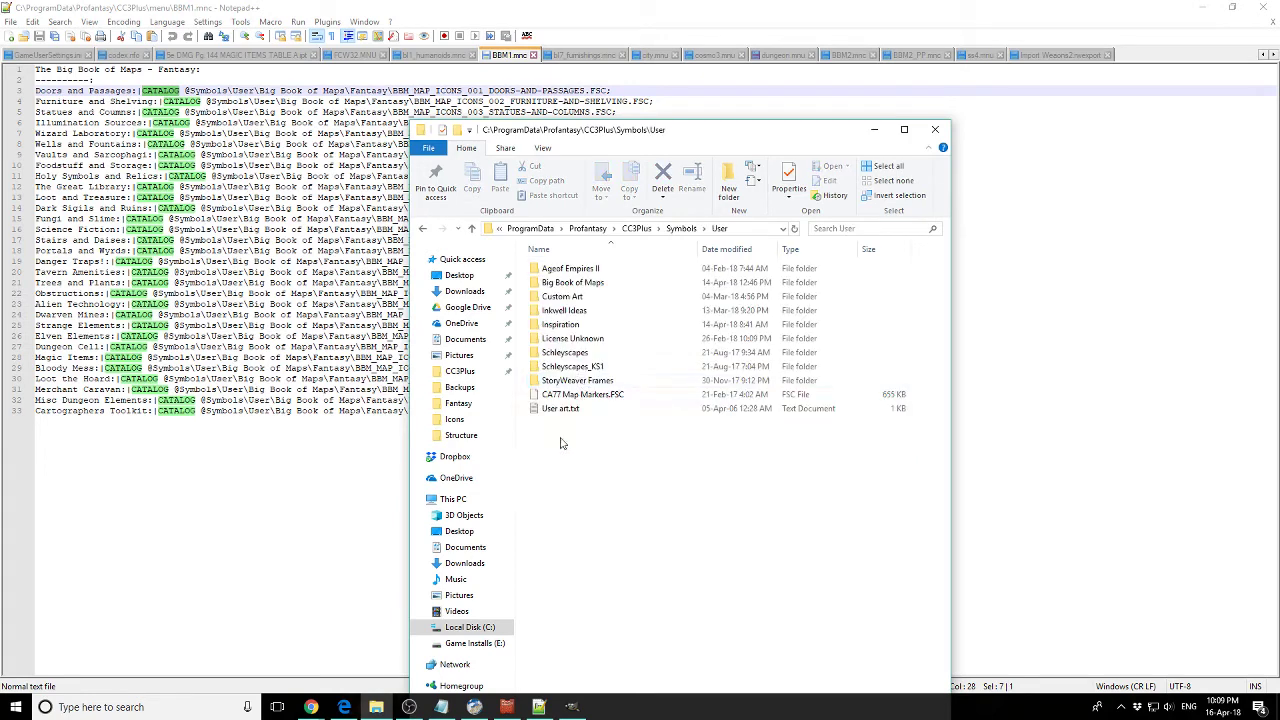
{"action": "double_click", "coordinate": [561, 284]}
{"action": "double_click", "coordinate": [551, 269]}
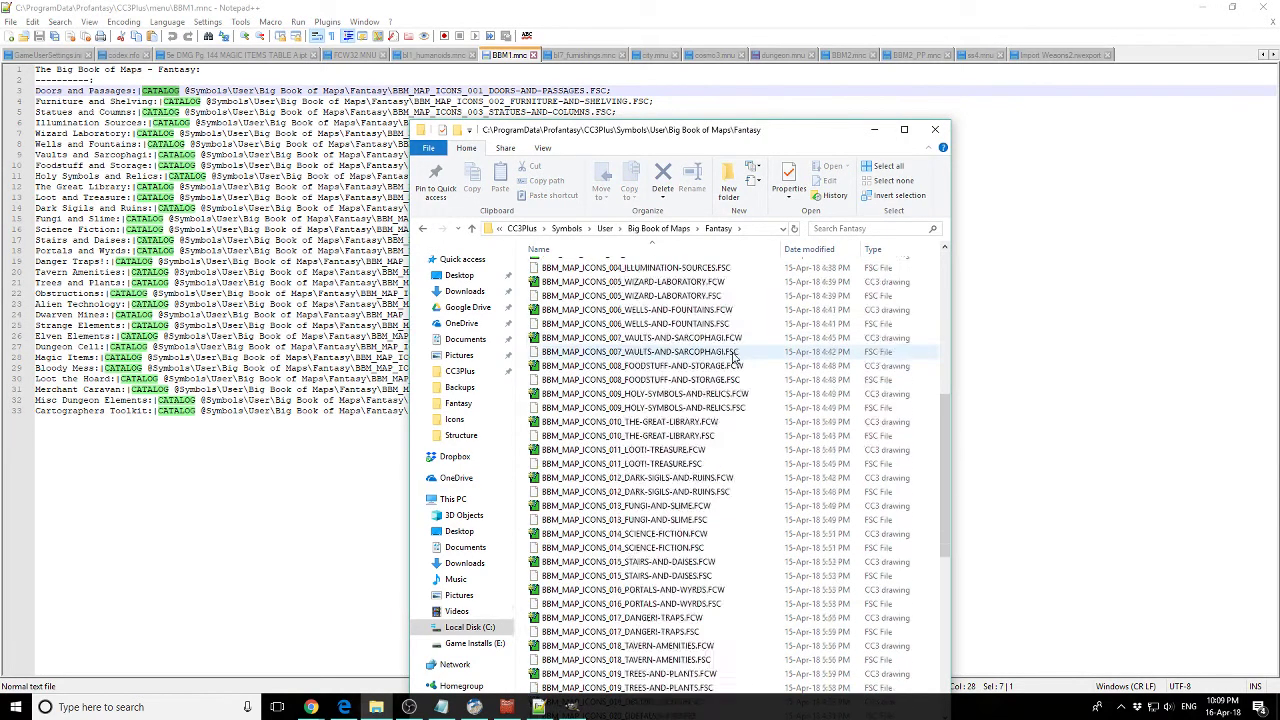
- Look through the catalog files, select BBM_MAP_ICONS_001_DOORS-AND-PASSAGES.FSC, and minimize File Explorer
{"action": "scroll", "coordinate": [740, 360], "scroll_direction": "down", "scroll_amount": 20}
{"action": "scroll", "coordinate": [851, 443], "scroll_direction": "up", "scroll_amount": 15}
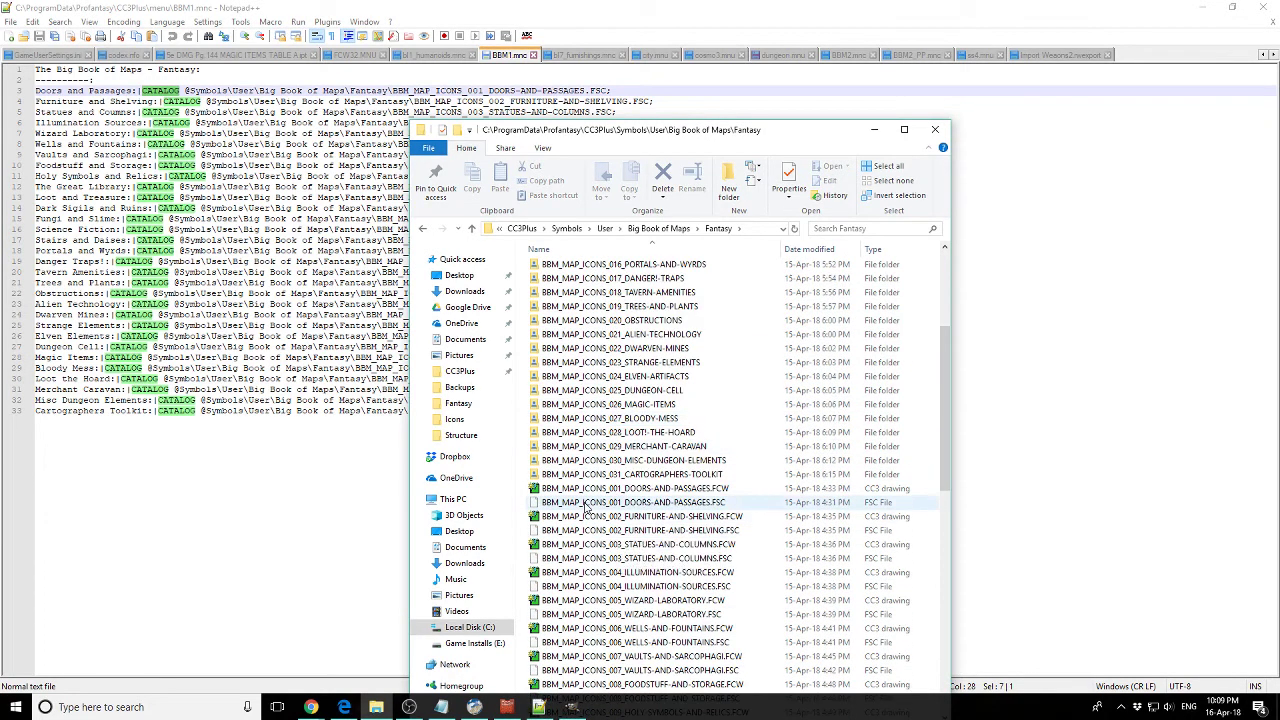
{"action": "left_click", "coordinate": [588, 504]}
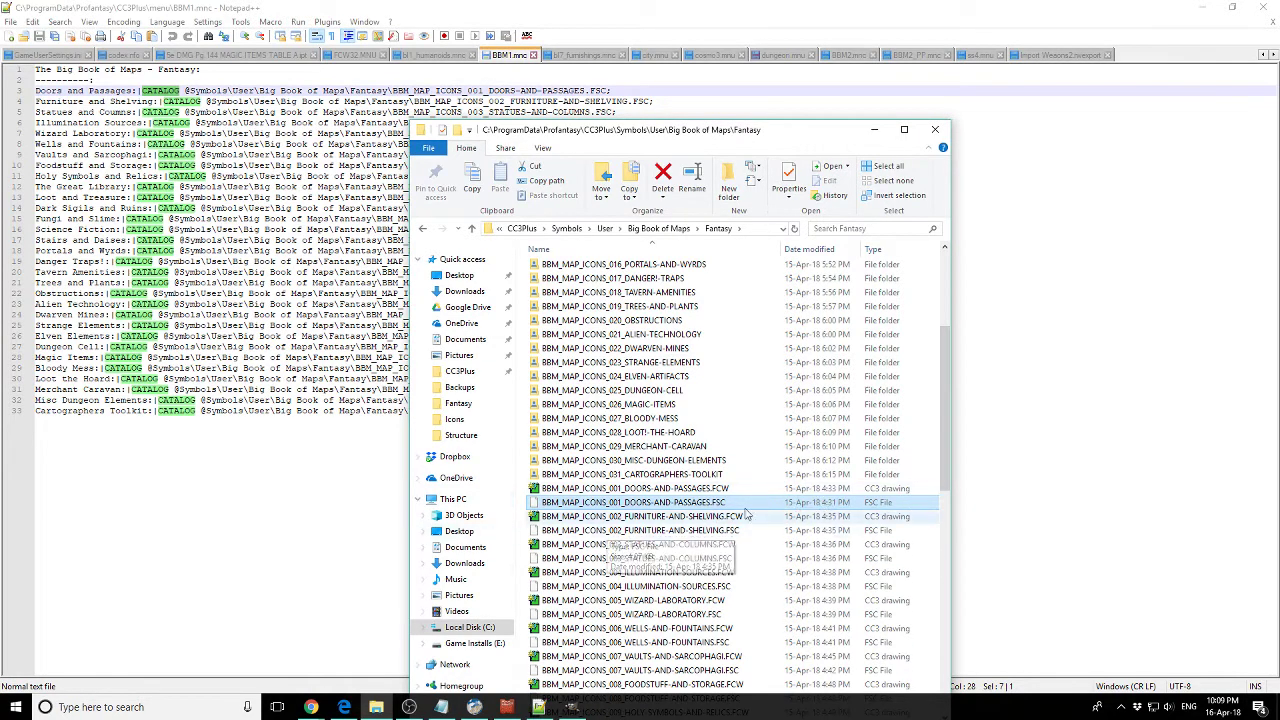
{"action": "left_click", "coordinate": [874, 129]}
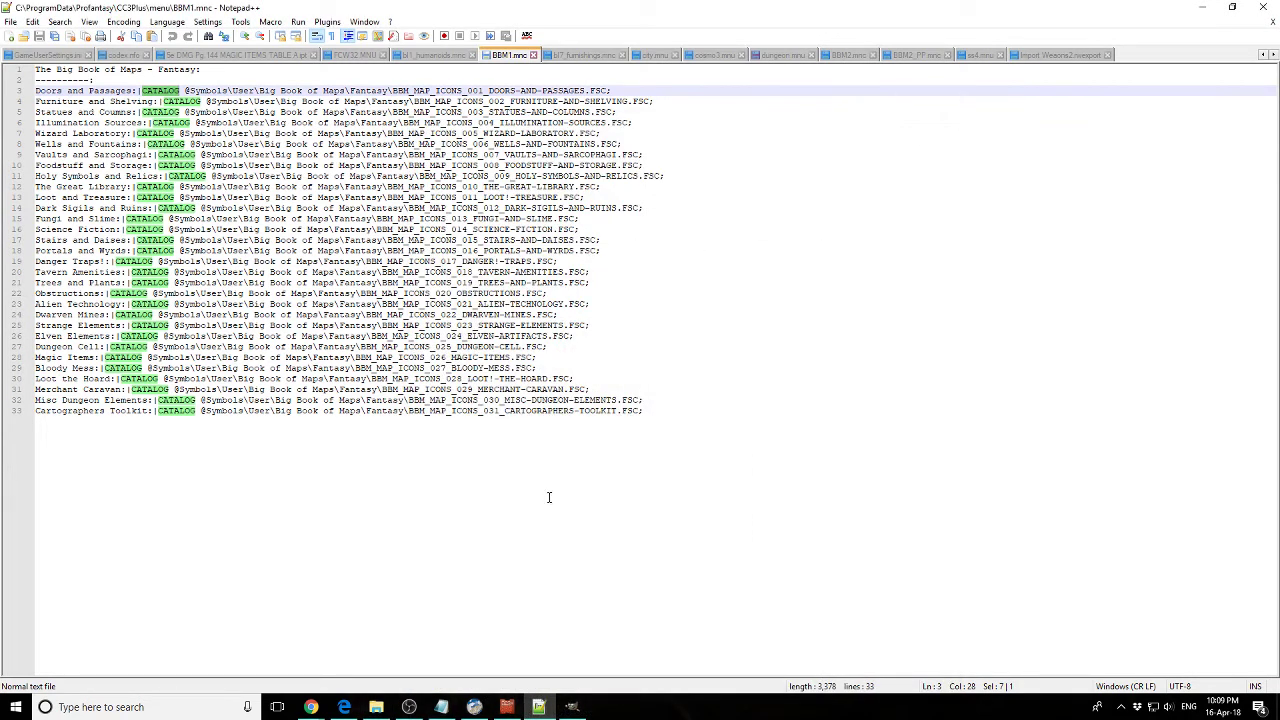
- Switch to Campaign Cartographer, create a symbol catalog drawing from the pre-defined Blank Dungeon Catalog template, and show the drawing's own symbols
{"action": "left_click", "coordinate": [506, 705]}
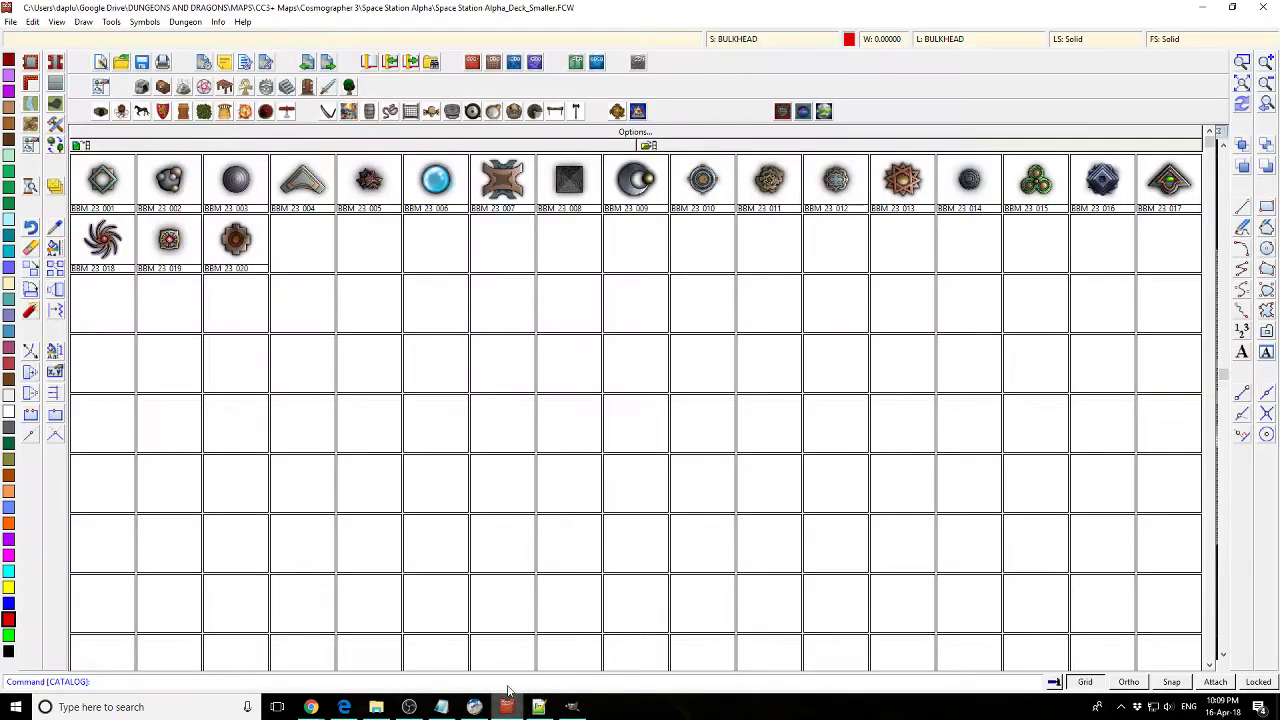
{"action": "left_click", "coordinate": [10, 21]}
{"action": "left_click", "coordinate": [32, 38]}
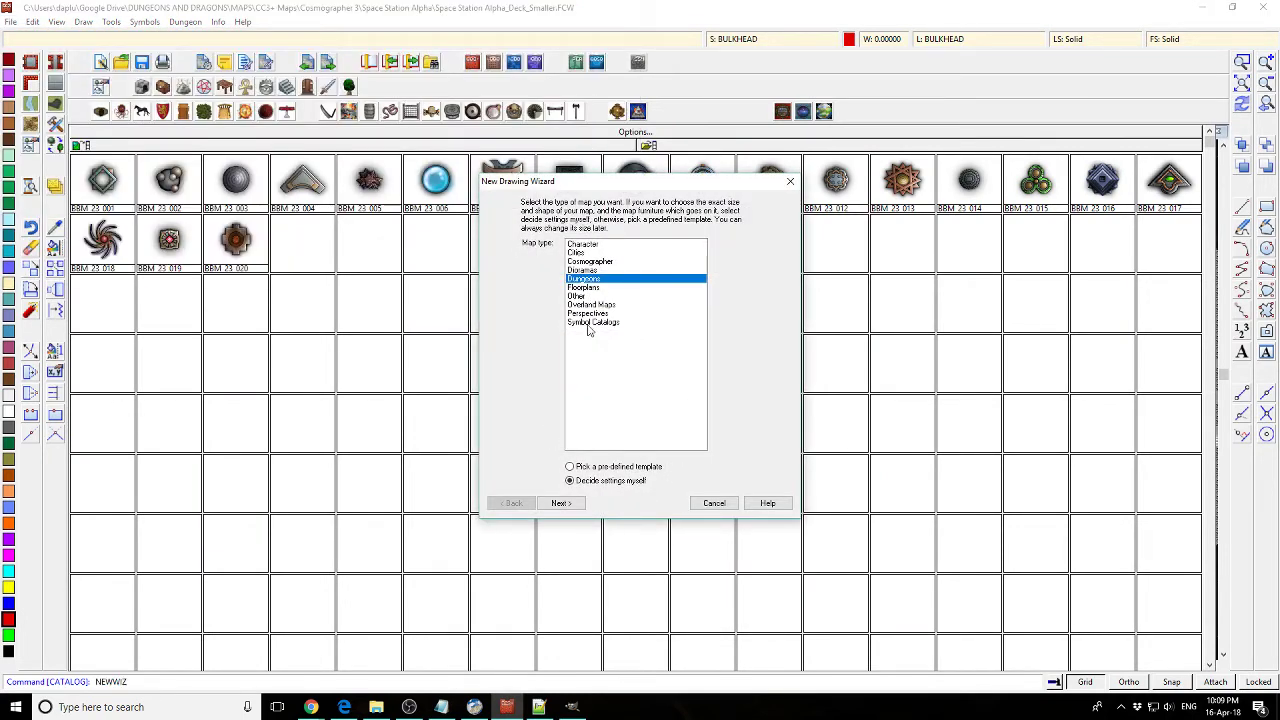
{"action": "left_click", "coordinate": [592, 322]}
{"action": "left_click", "coordinate": [562, 505]}
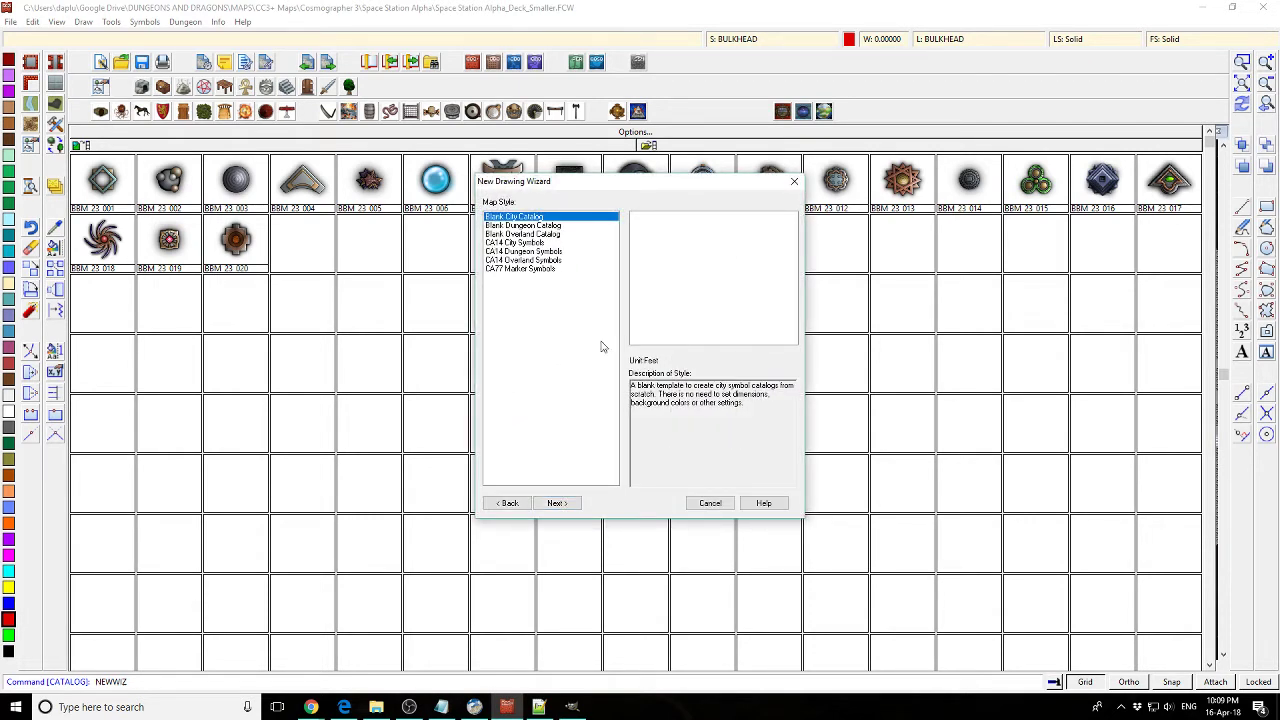
{"action": "left_click", "coordinate": [508, 503]}
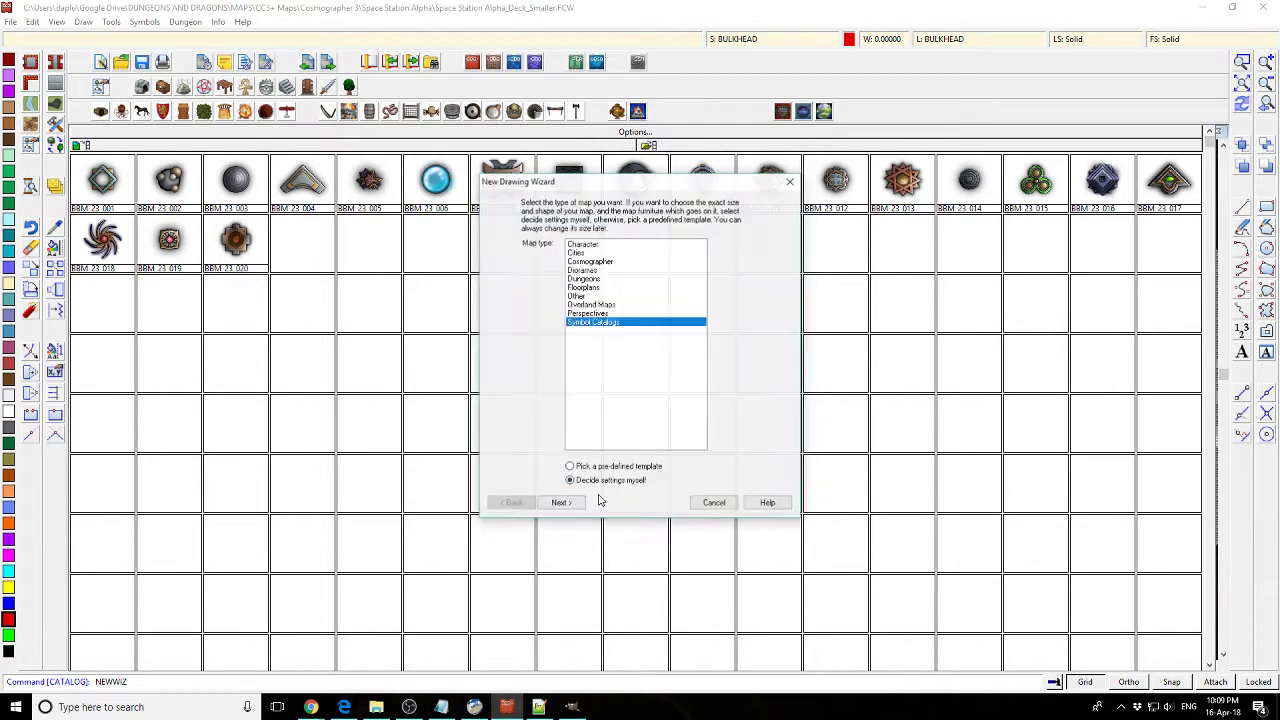
{"action": "left_click", "coordinate": [572, 467]}
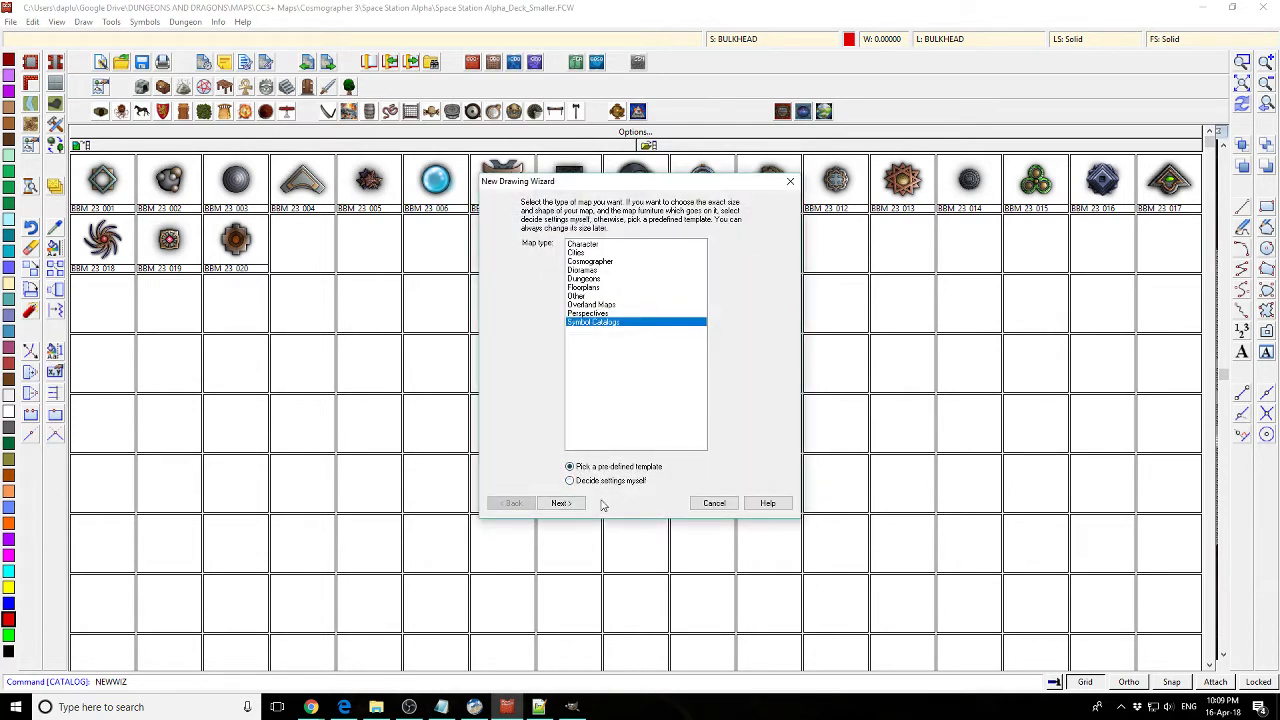
{"action": "left_click", "coordinate": [561, 503]}
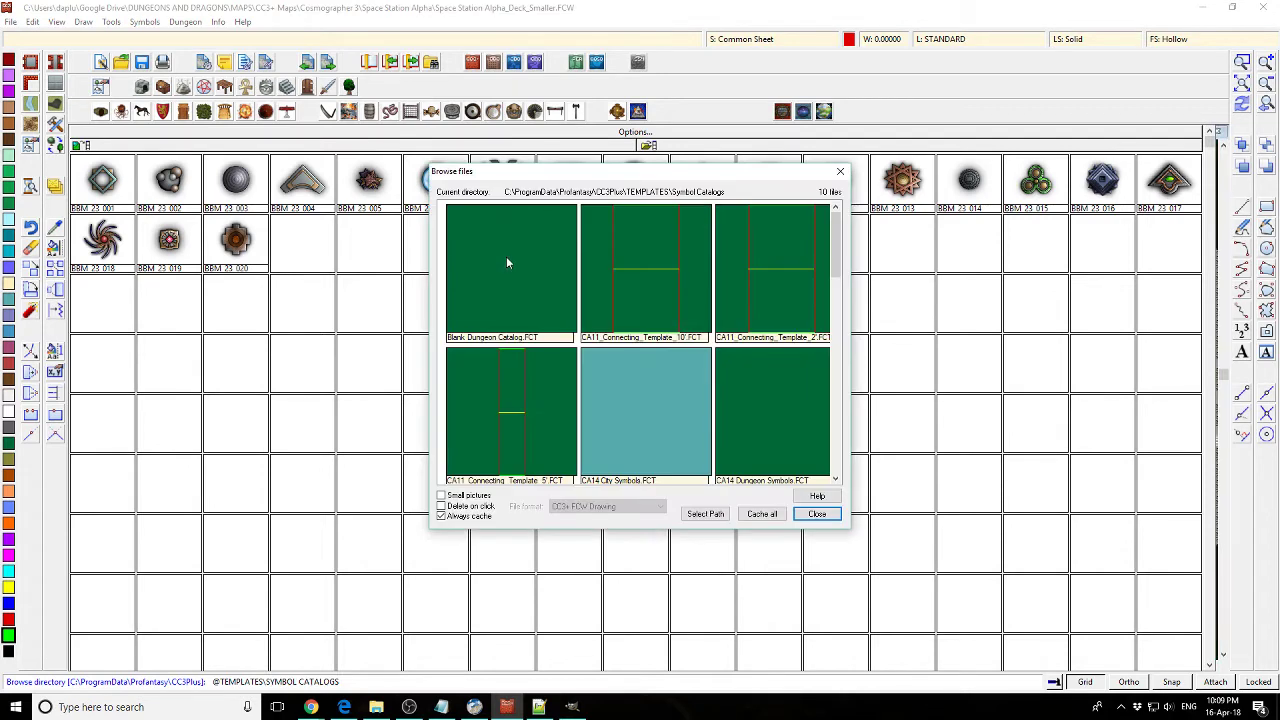
{"action": "double_click", "coordinate": [506, 256]}
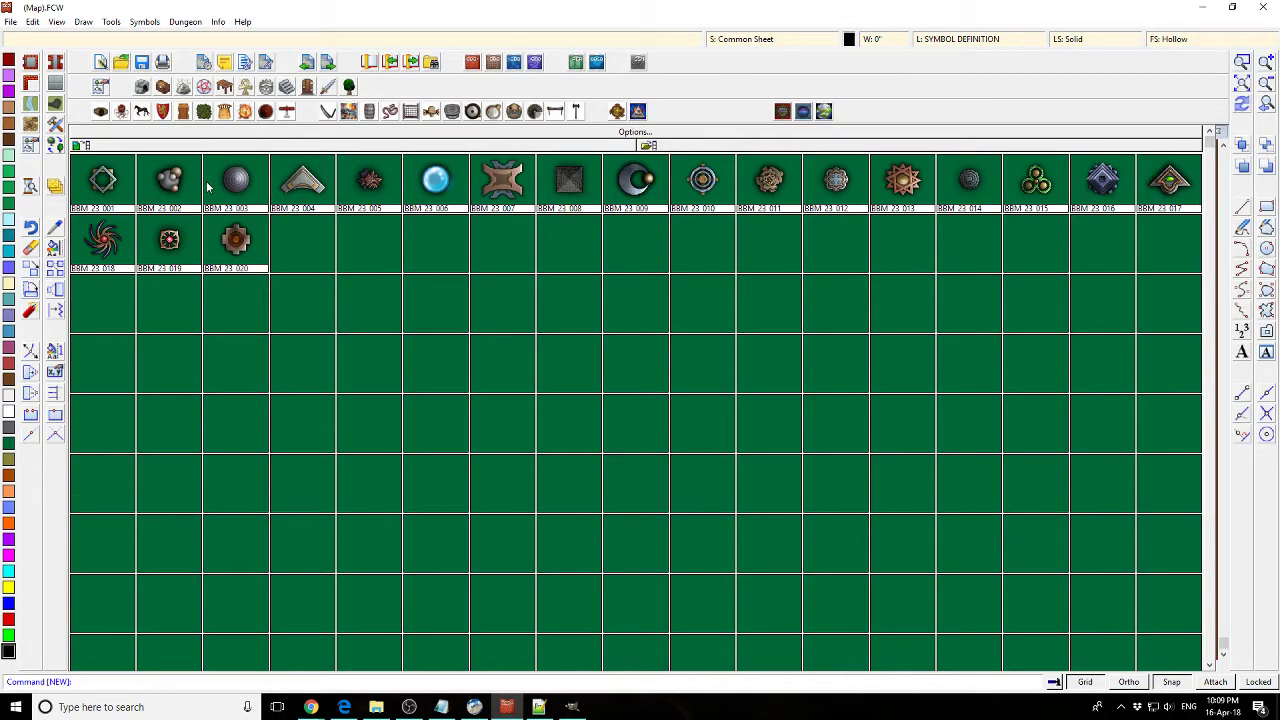
{"action": "left_click", "coordinate": [81, 146]}
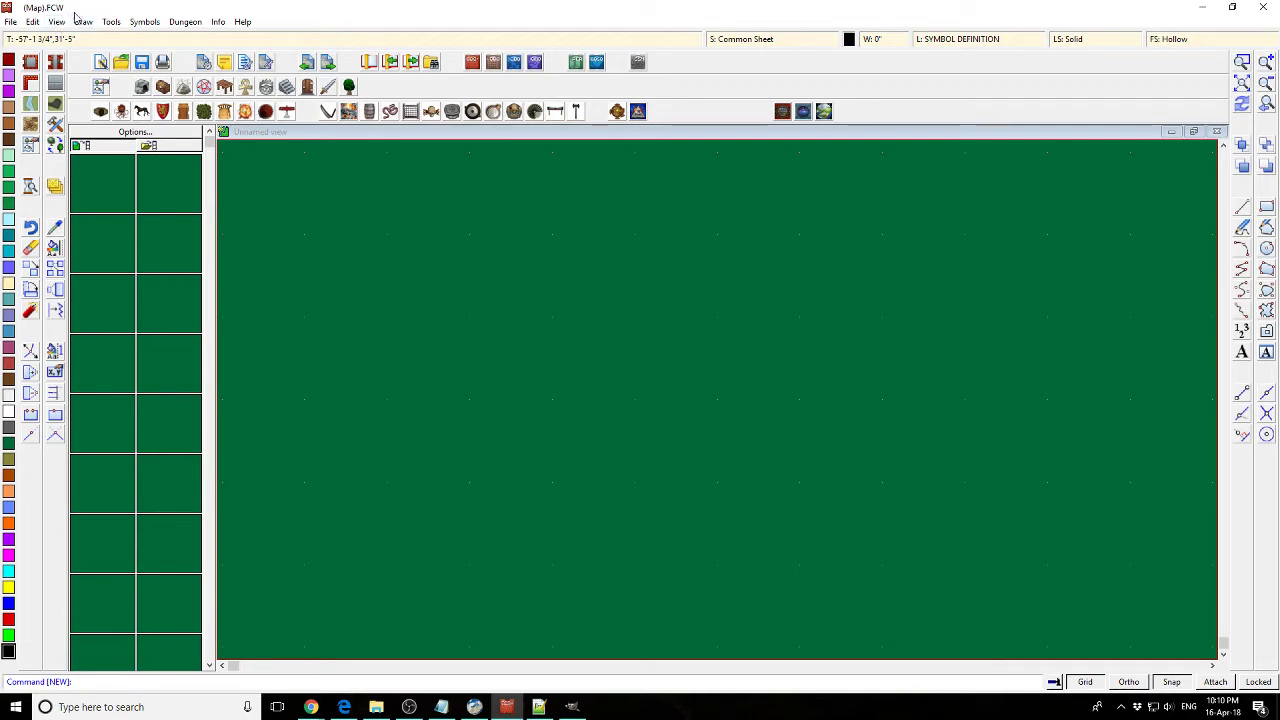
- Start saving the drawing under a new name and open the Symbols\User folder inside CC3Plus as the location
{"action": "left_click", "coordinate": [10, 21]}
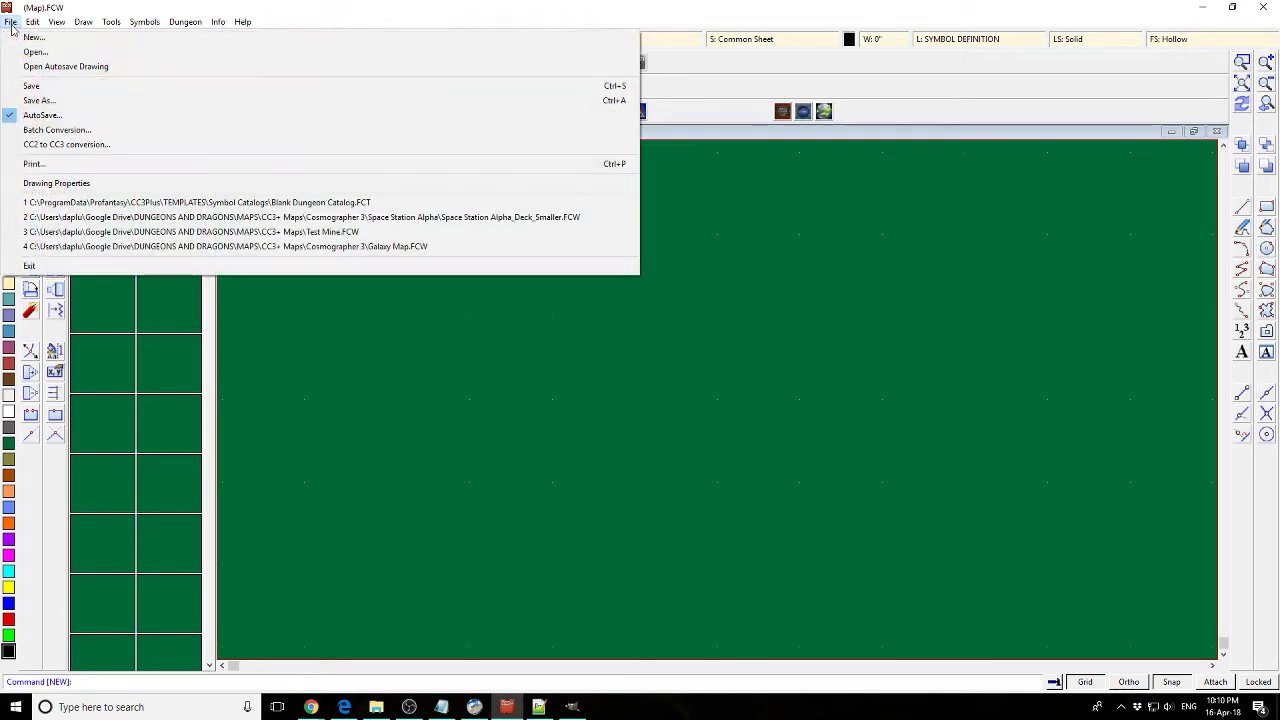
{"action": "left_click", "coordinate": [50, 100]}
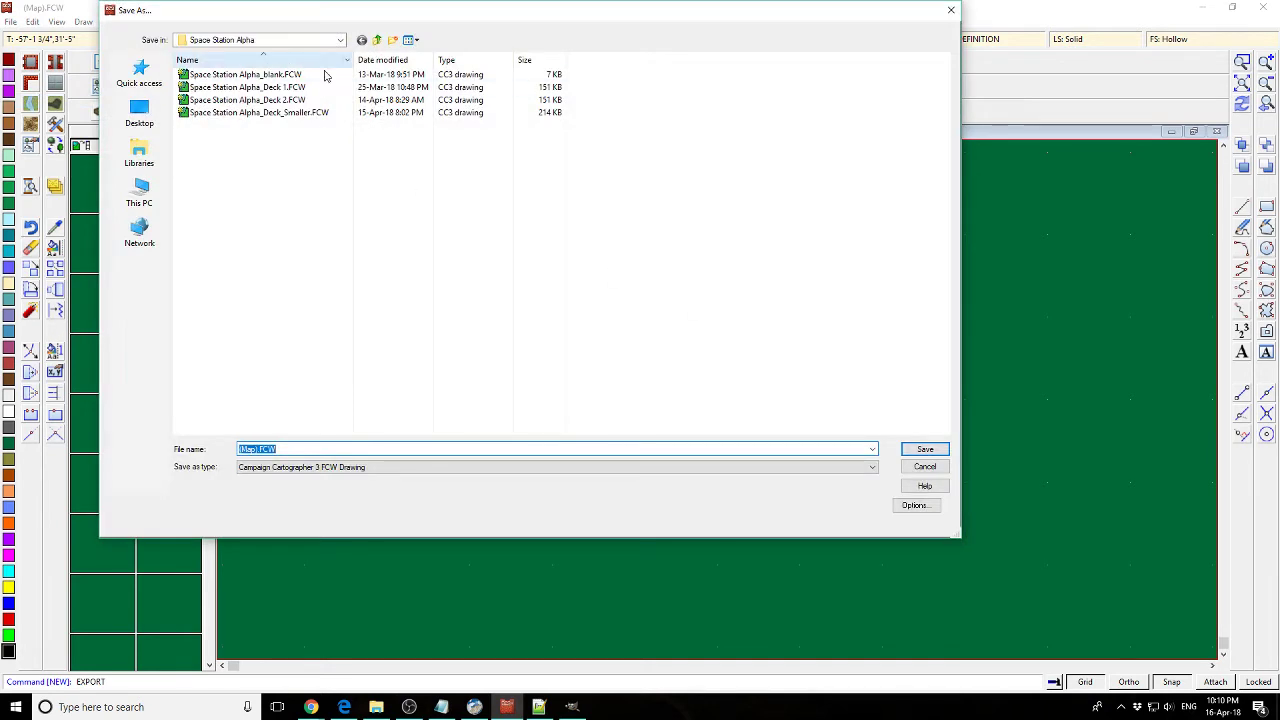
{"action": "left_click", "coordinate": [146, 84]}
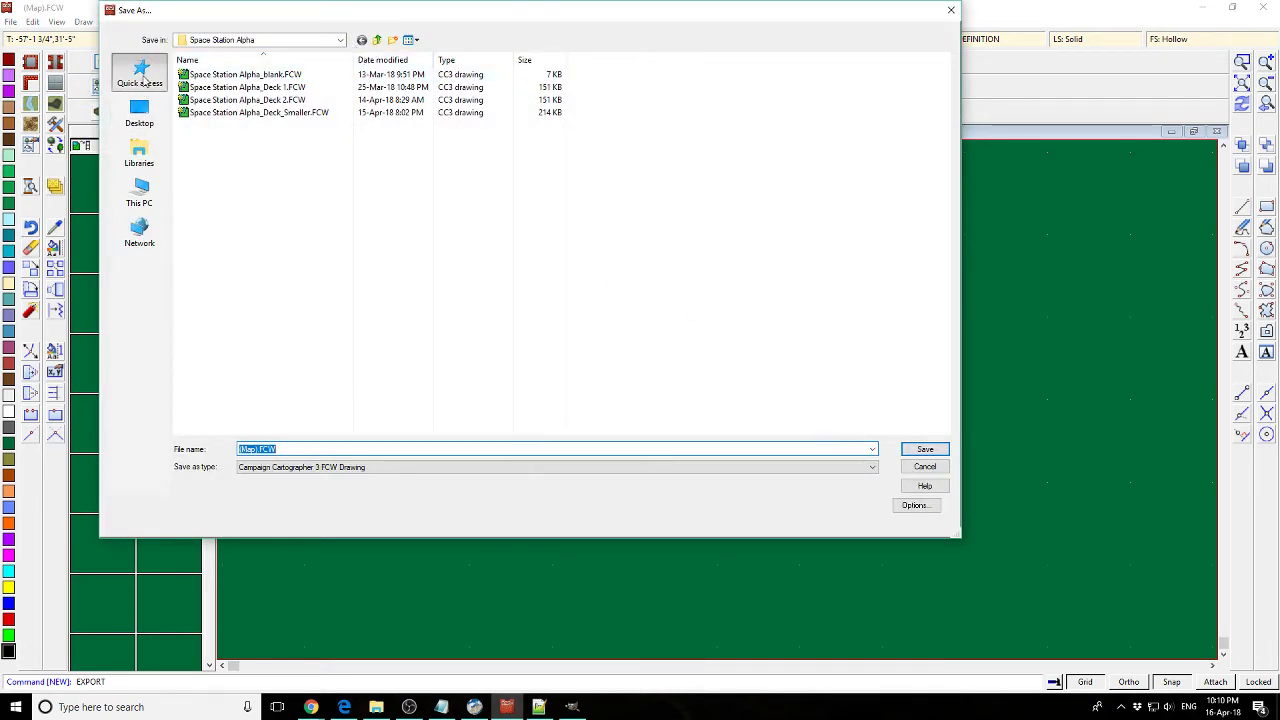
{"action": "double_click", "coordinate": [398, 122]}
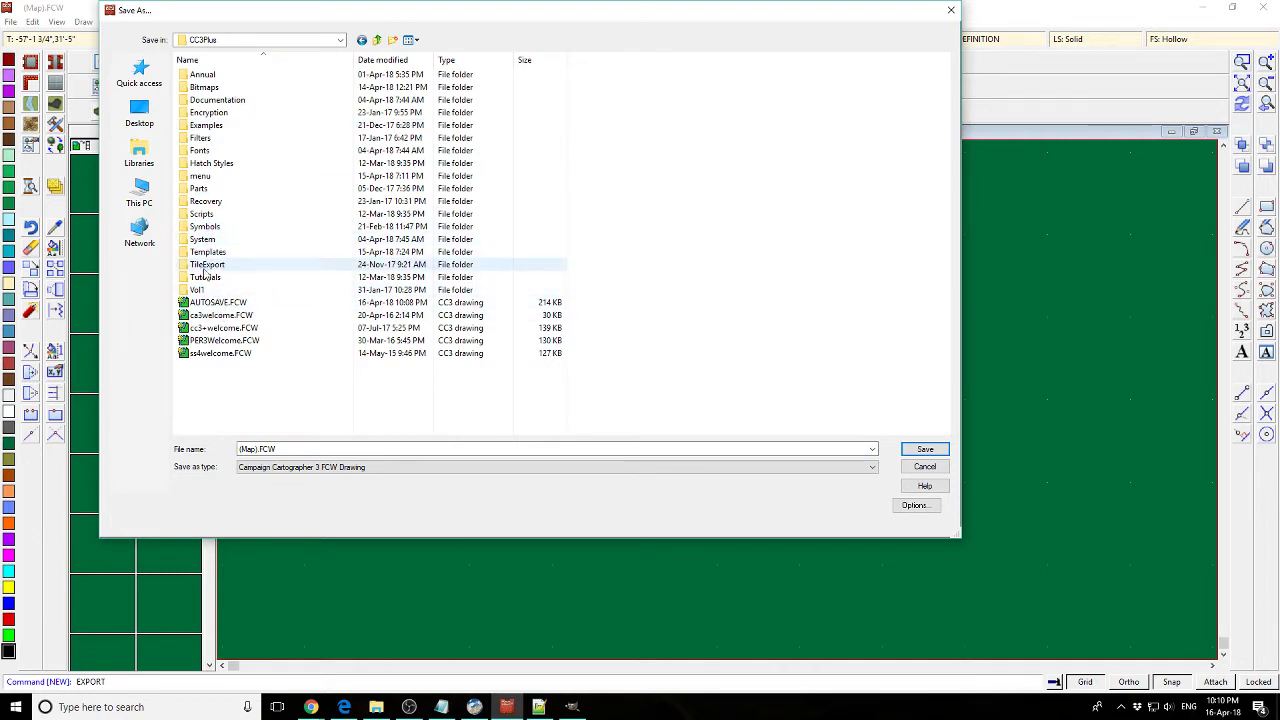
{"action": "double_click", "coordinate": [208, 227]}
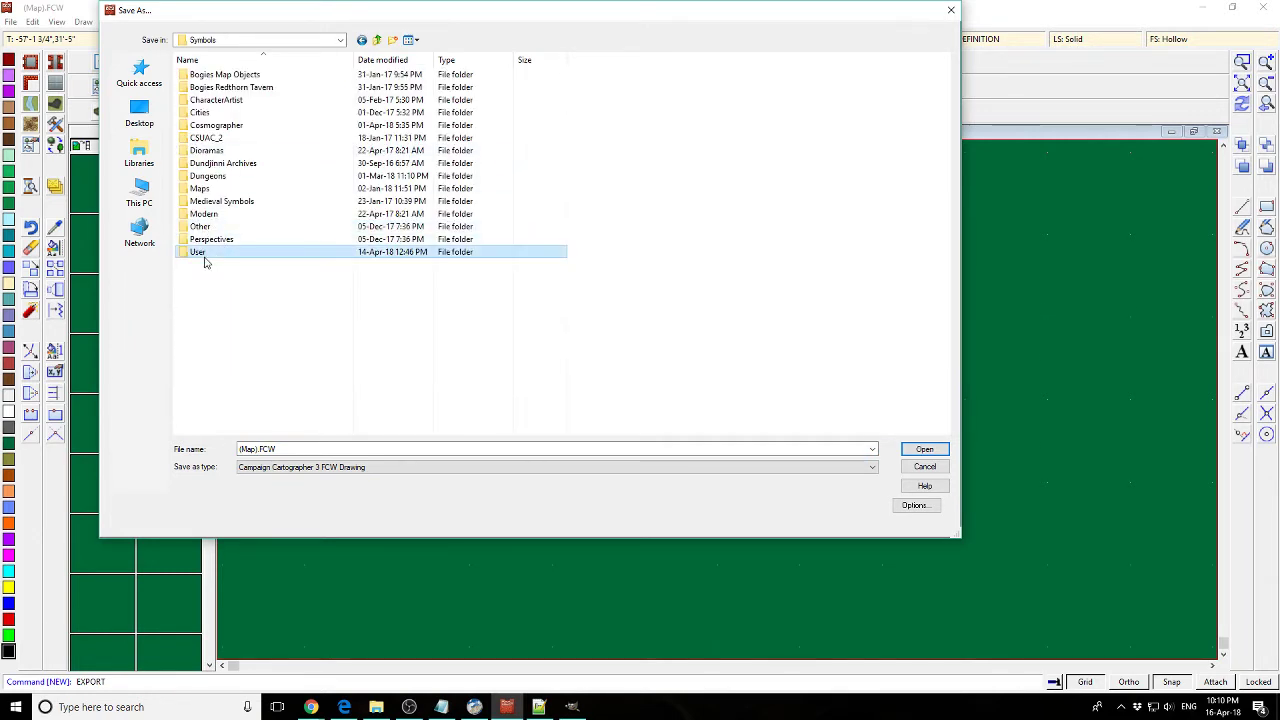
{"action": "double_click", "coordinate": [210, 252]}
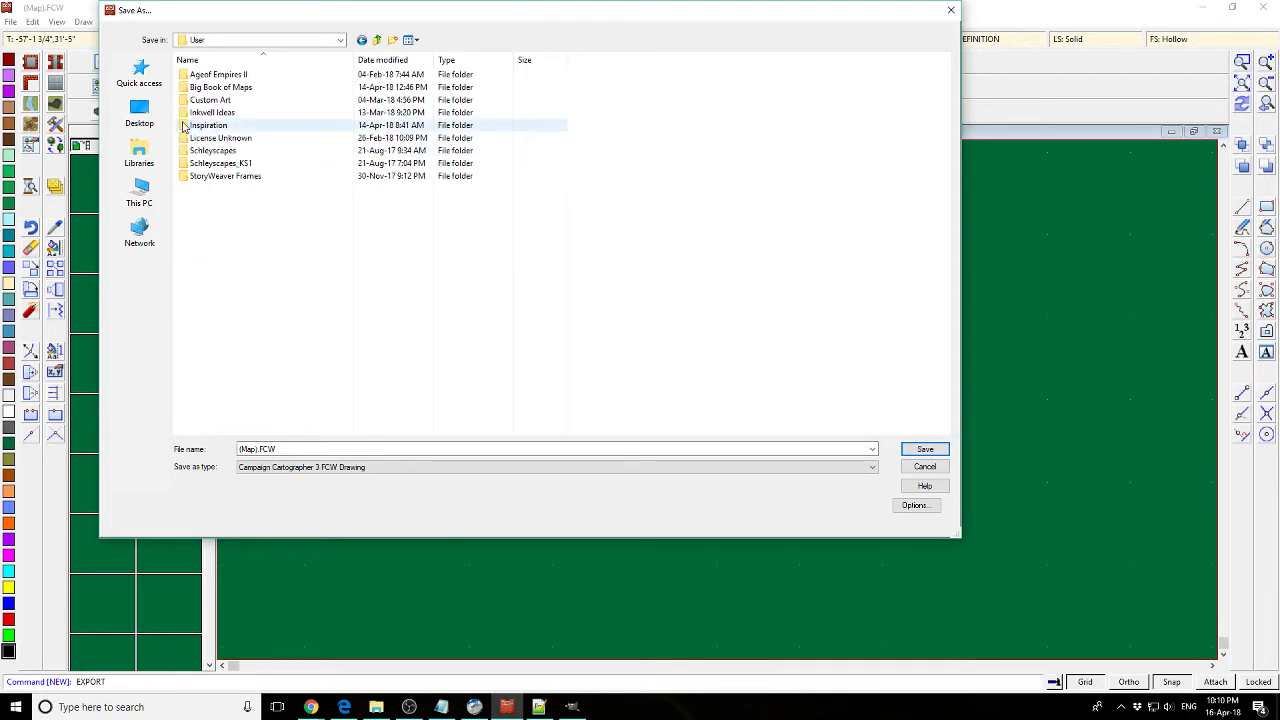
- Name the drawing My Symbol Catalog.FCW and save it in the User folder
{"action": "left_click", "coordinate": [293, 449]}
{"action": "key", "text": "Home"}
{"action": "key", "text": "Delete"}
{"action": "key", "text": "Delete"}
{"action": "key", "text": "Delete"}
{"action": "key", "text": "Delete"}
{"action": "key", "text": "Delete"}
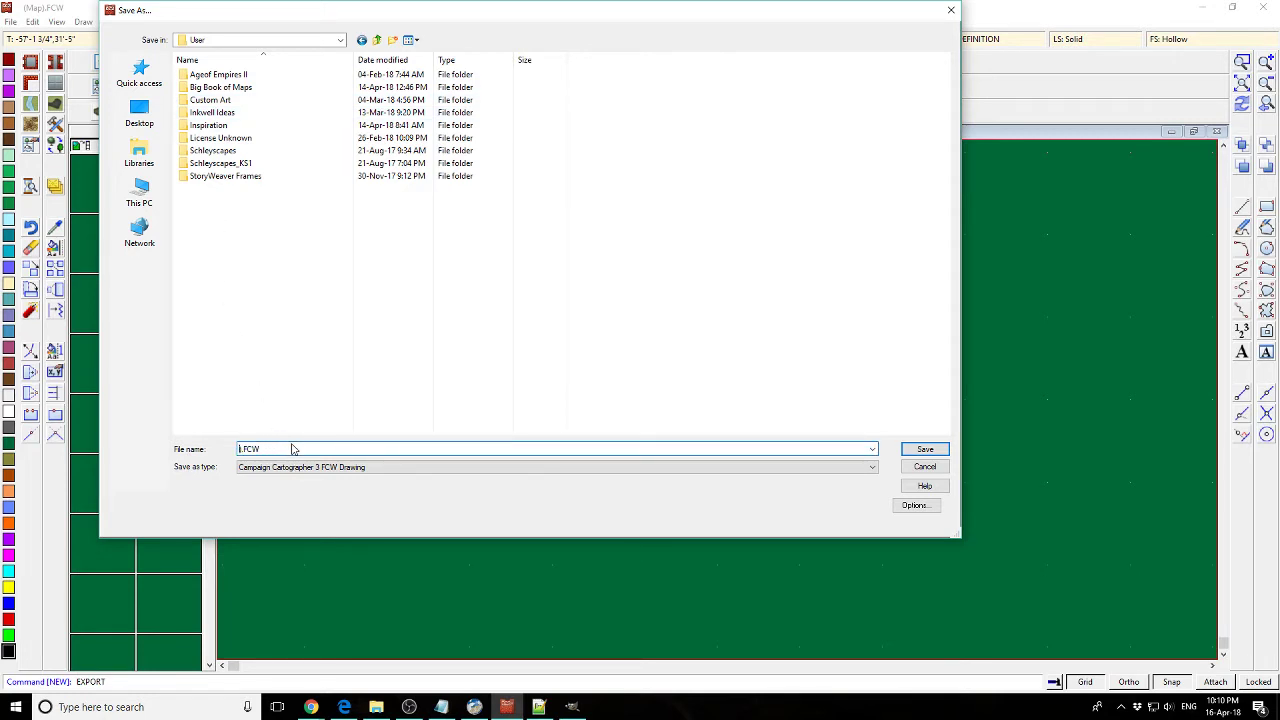
{"action": "type", "text": "My Symbol Catalog"}
{"action": "left_click", "coordinate": [917, 451]}
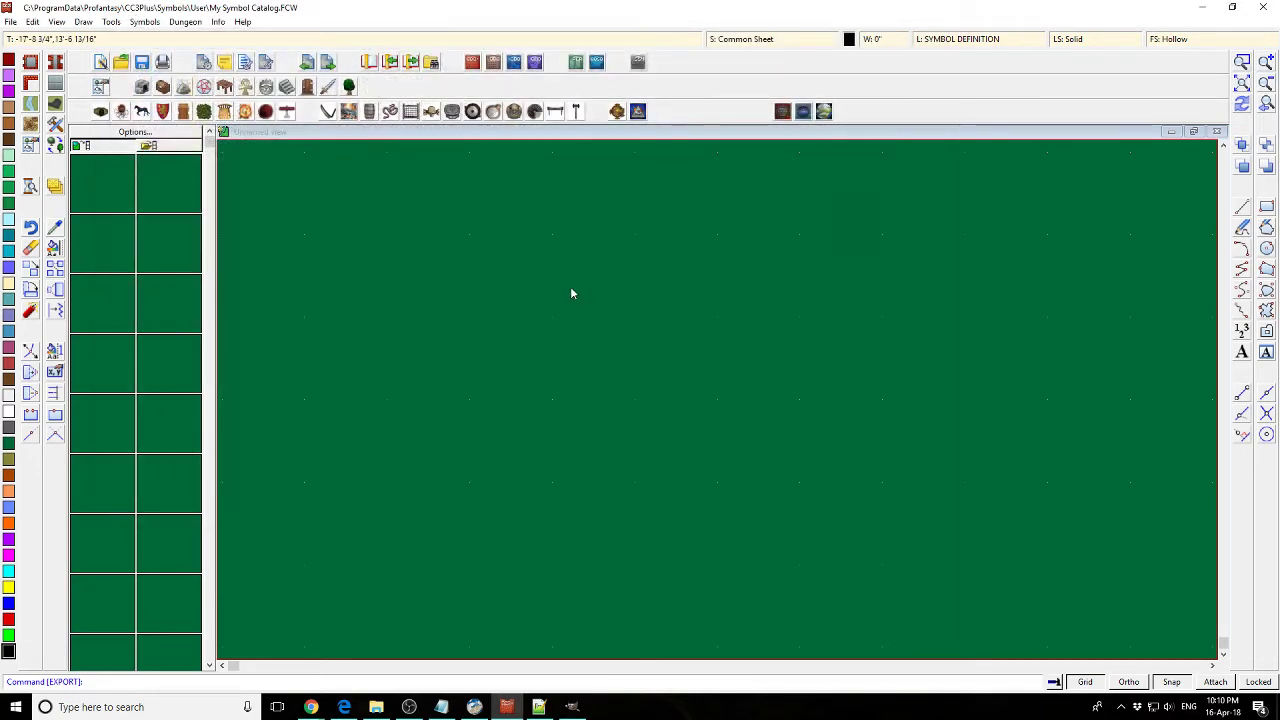
- Start a PNG import as a symbol catalog with Symbols\User\Ageof Empires II\House as the source folder
{"action": "left_click", "coordinate": [144, 21]}
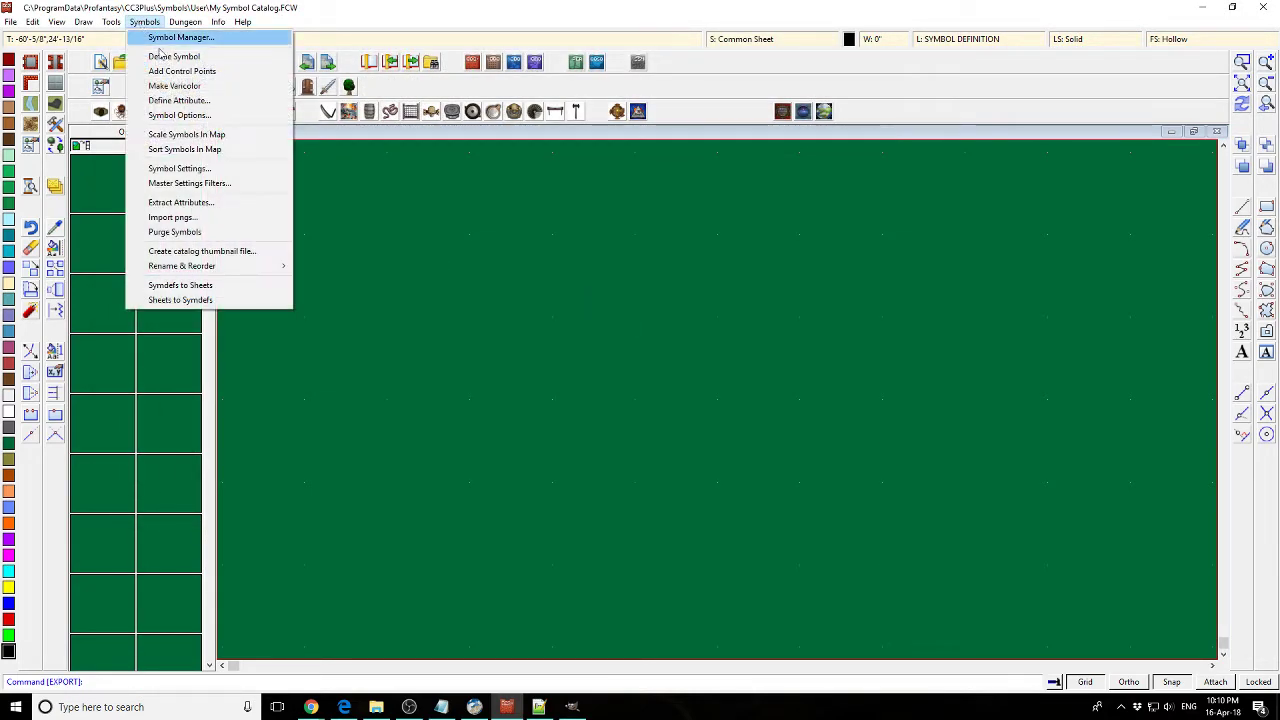
{"action": "left_click", "coordinate": [188, 219]}
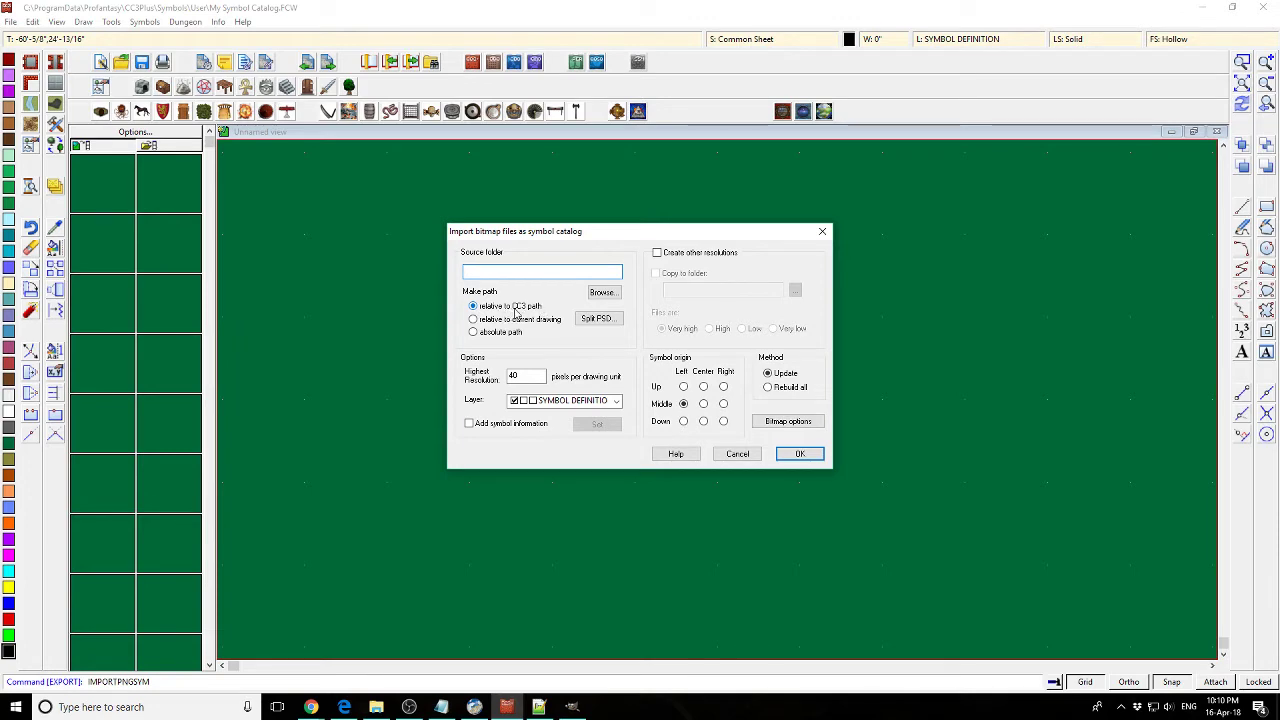
{"action": "left_click", "coordinate": [604, 294]}
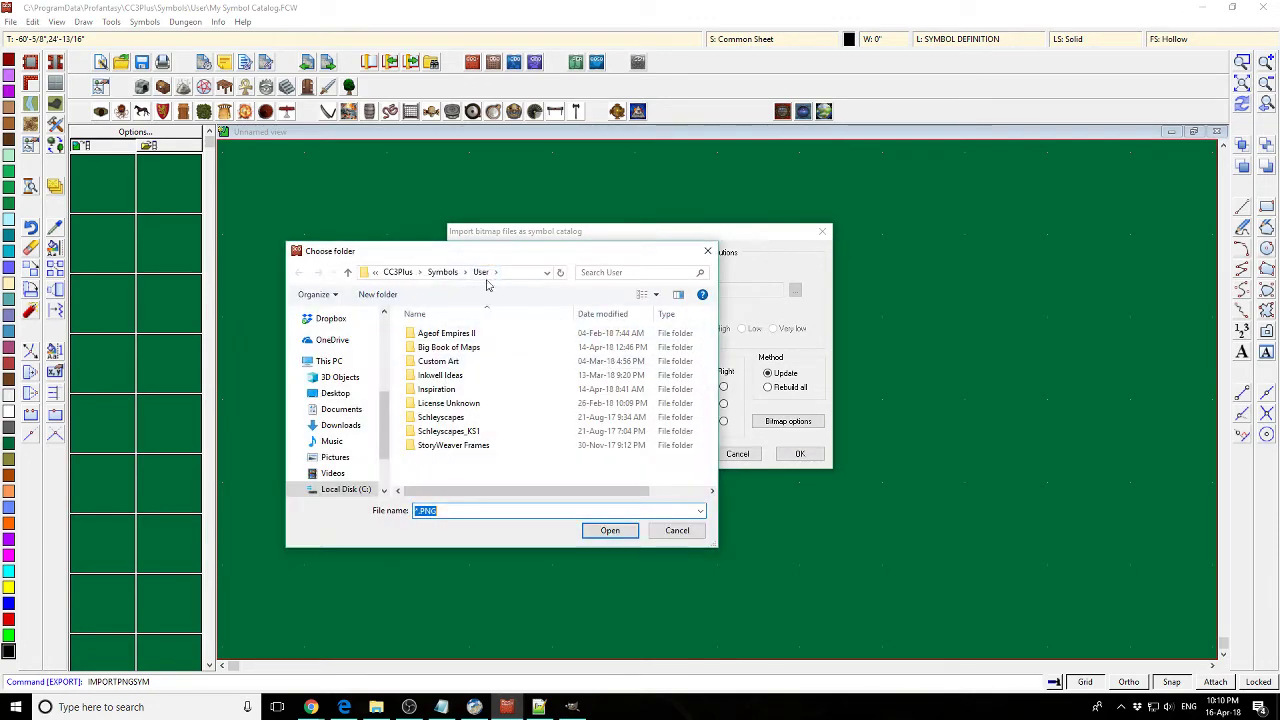
{"action": "double_click", "coordinate": [440, 333]}
{"action": "double_click", "coordinate": [434, 333]}
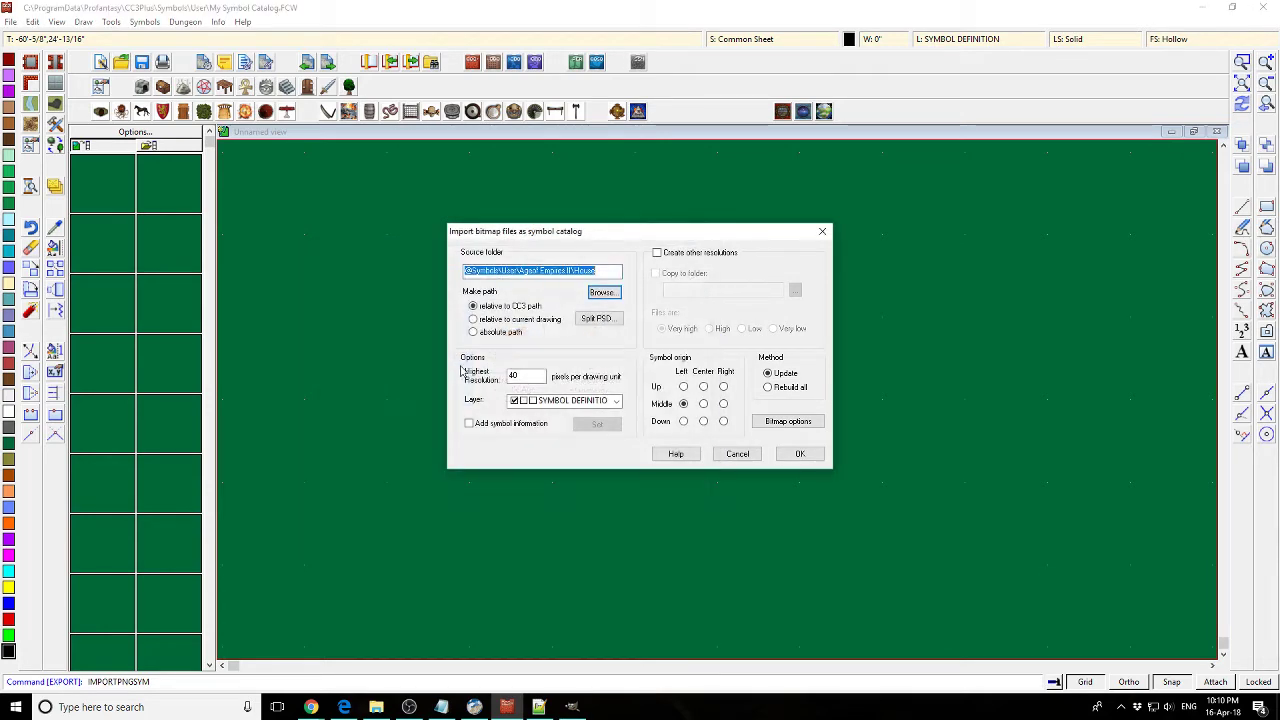
{"action": "double_click", "coordinate": [455, 358]}
- Set the symbol origin to middle center, enable creating other resolutions, accept alpha transparency, and import the bitmaps at 40 pixels per drawing unit
{"action": "left_click", "coordinate": [703, 403]}
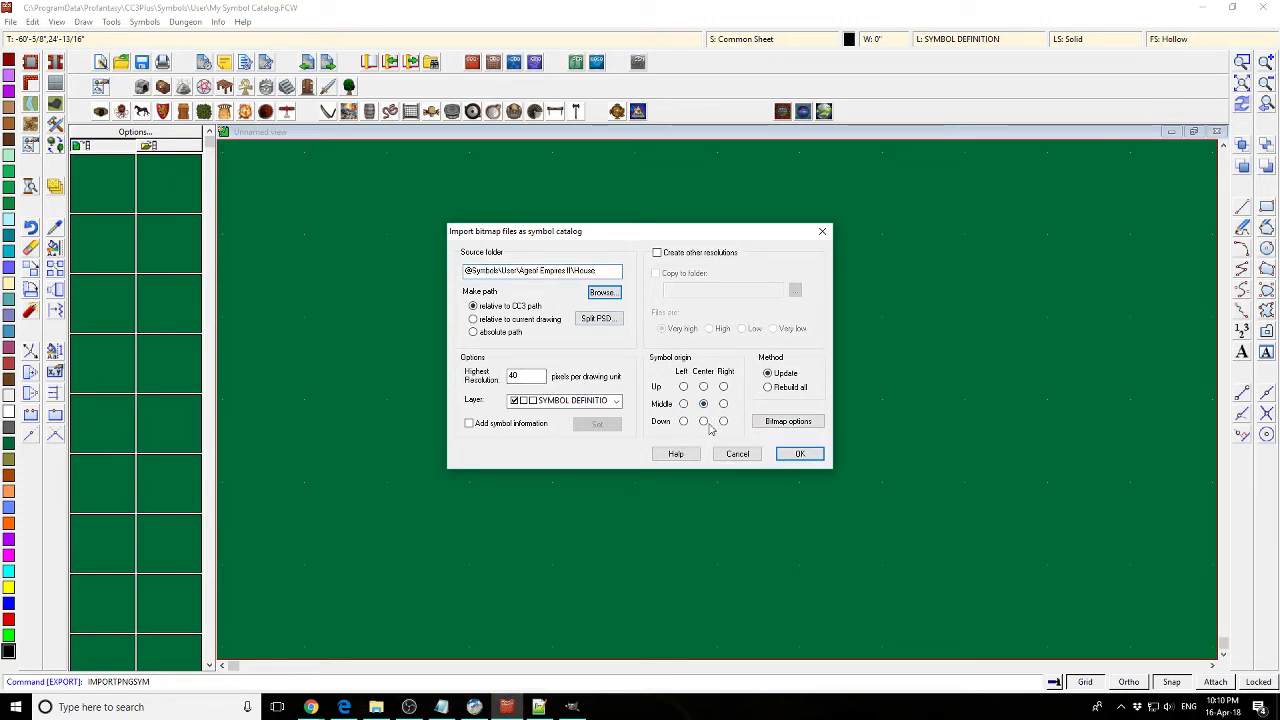
{"action": "left_click", "coordinate": [664, 253]}
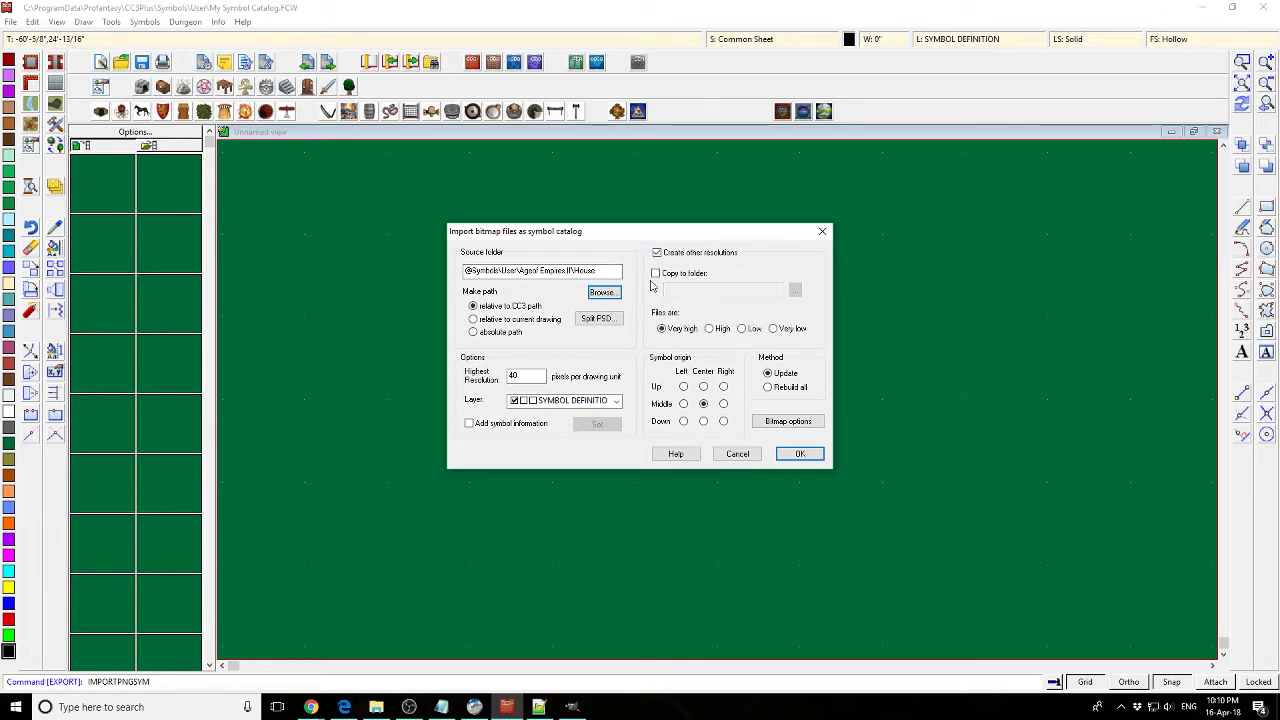
{"action": "left_click", "coordinate": [790, 423]}
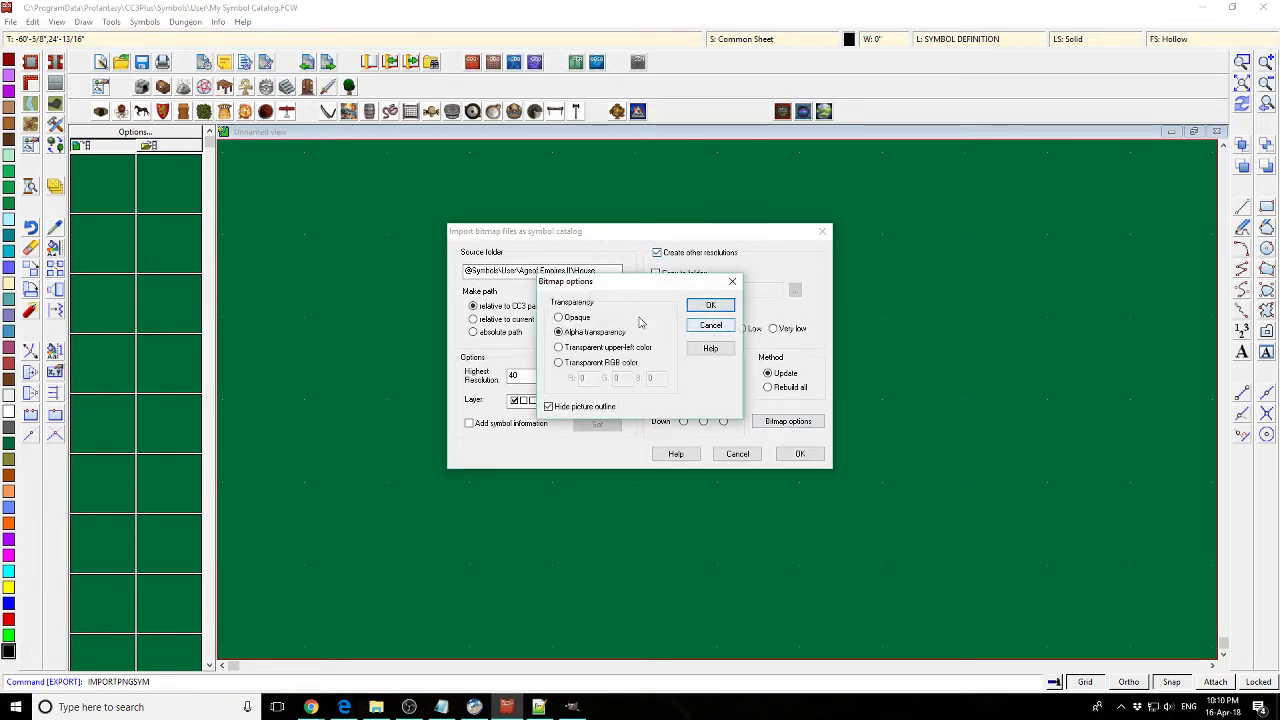
{"action": "left_click", "coordinate": [711, 305]}
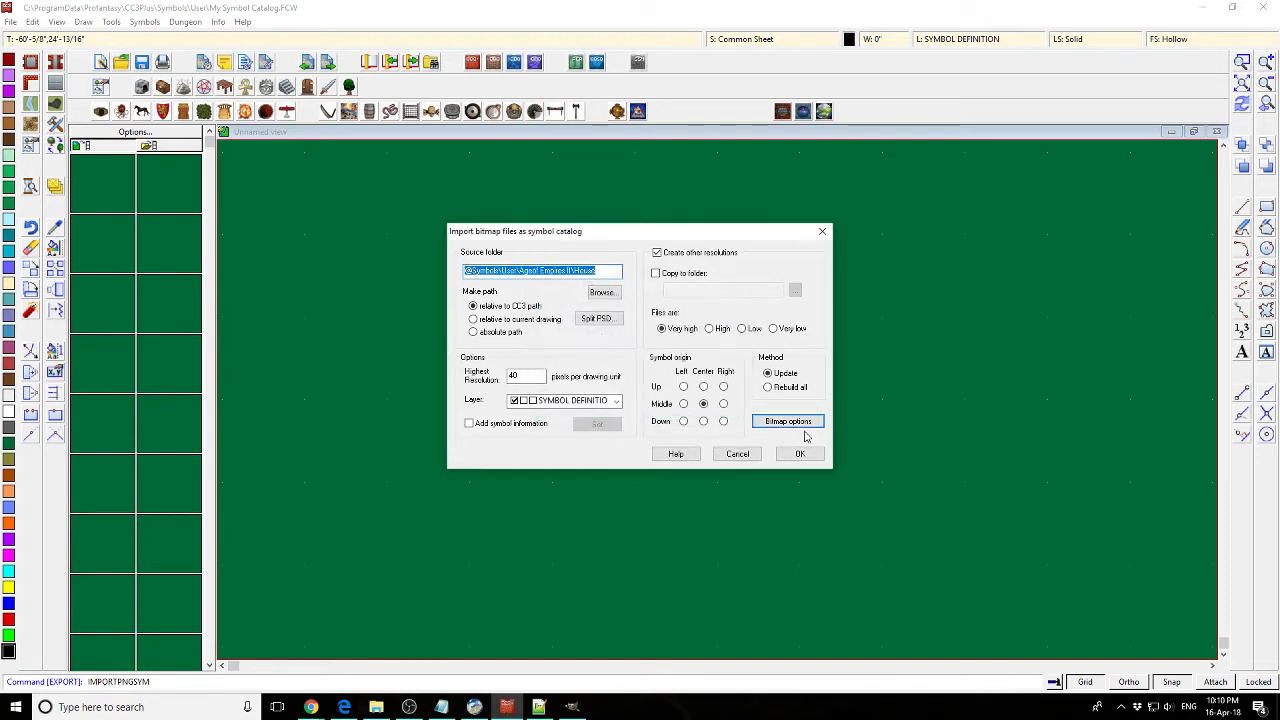
{"action": "double_click", "coordinate": [527, 379]}
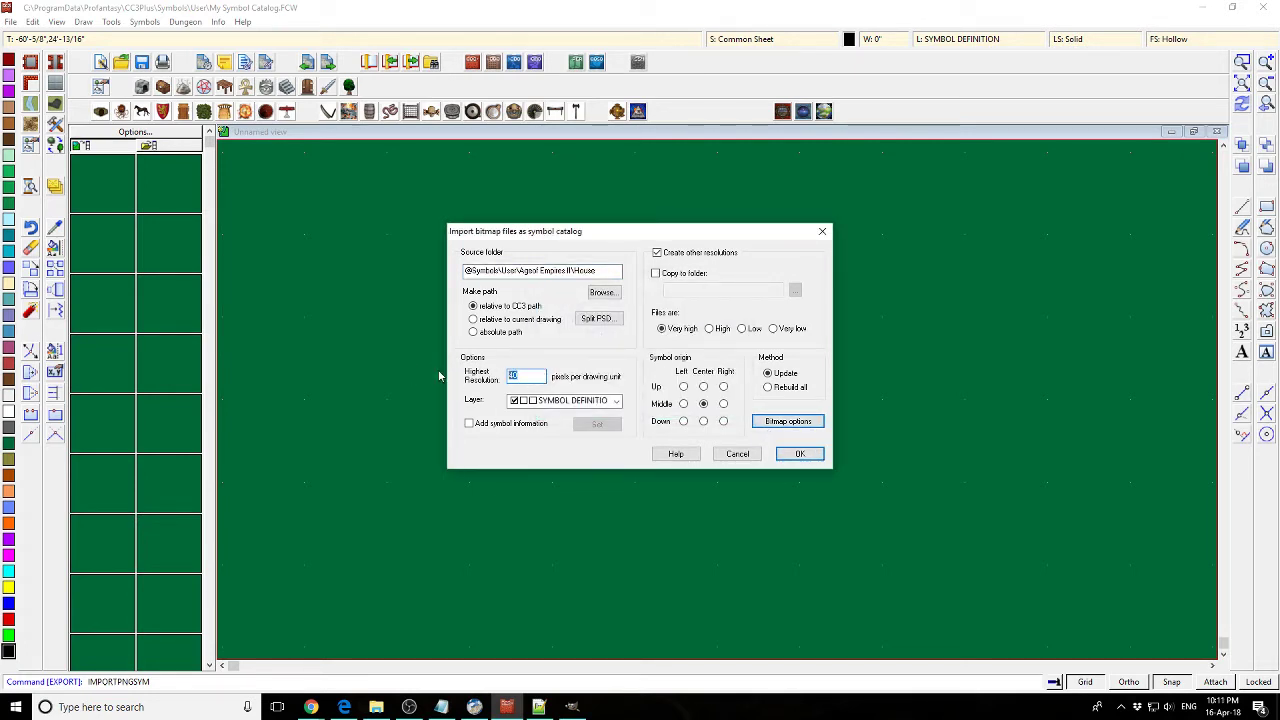
{"action": "left_click", "coordinate": [514, 400]}
{"action": "left_click", "coordinate": [795, 454]}
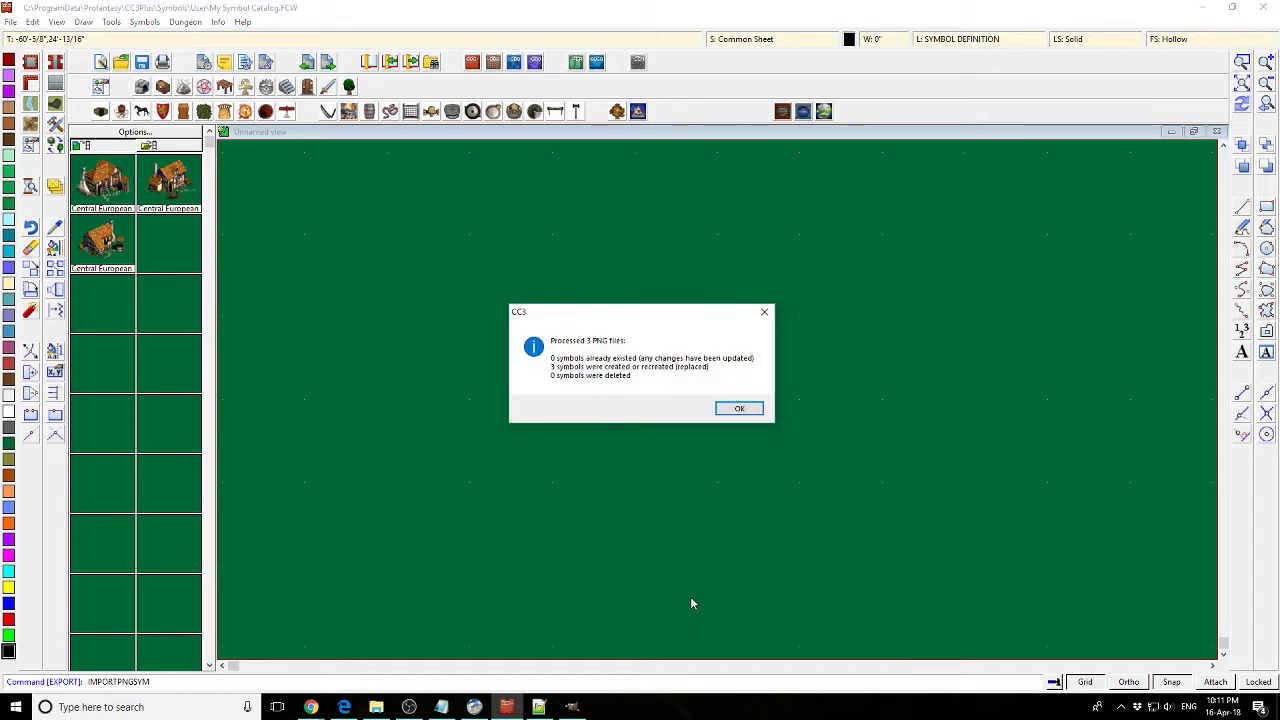
{"action": "left_click", "coordinate": [740, 411]}
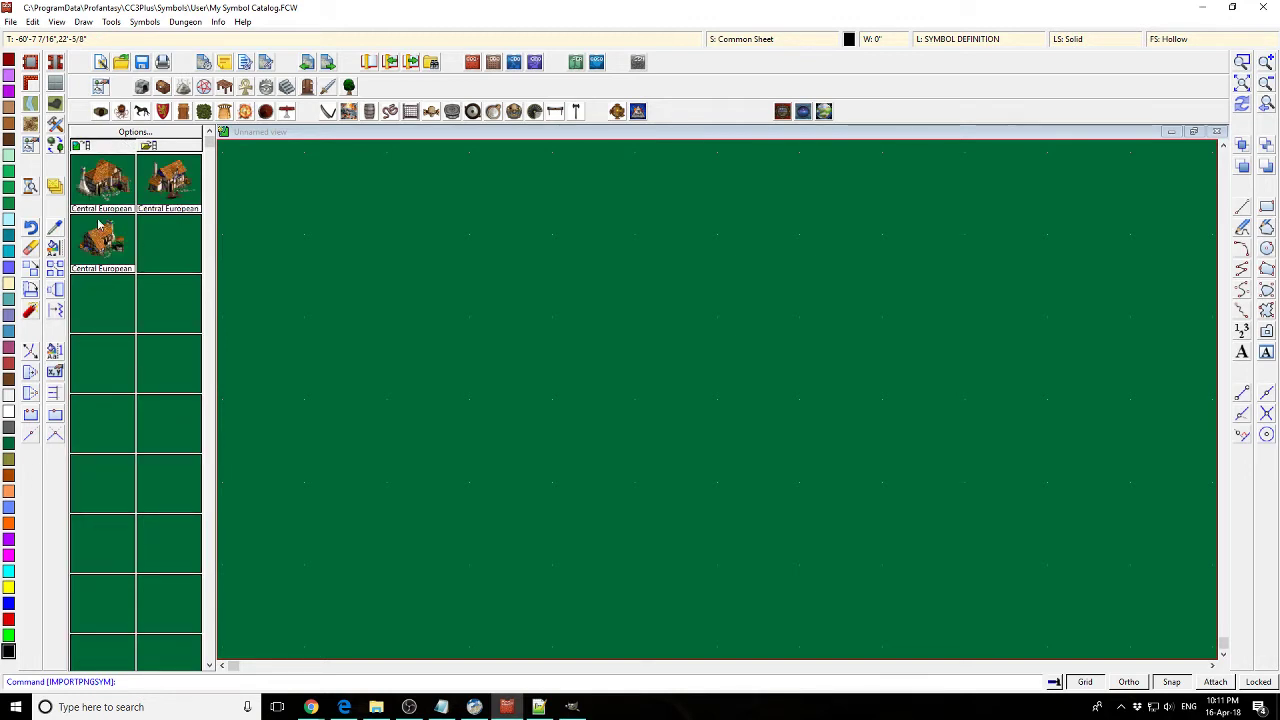
- In the Symbol Manager, select all three imported house symbols and force them onto the sheet SYMBOLS*
{"action": "left_click", "coordinate": [145, 22]}
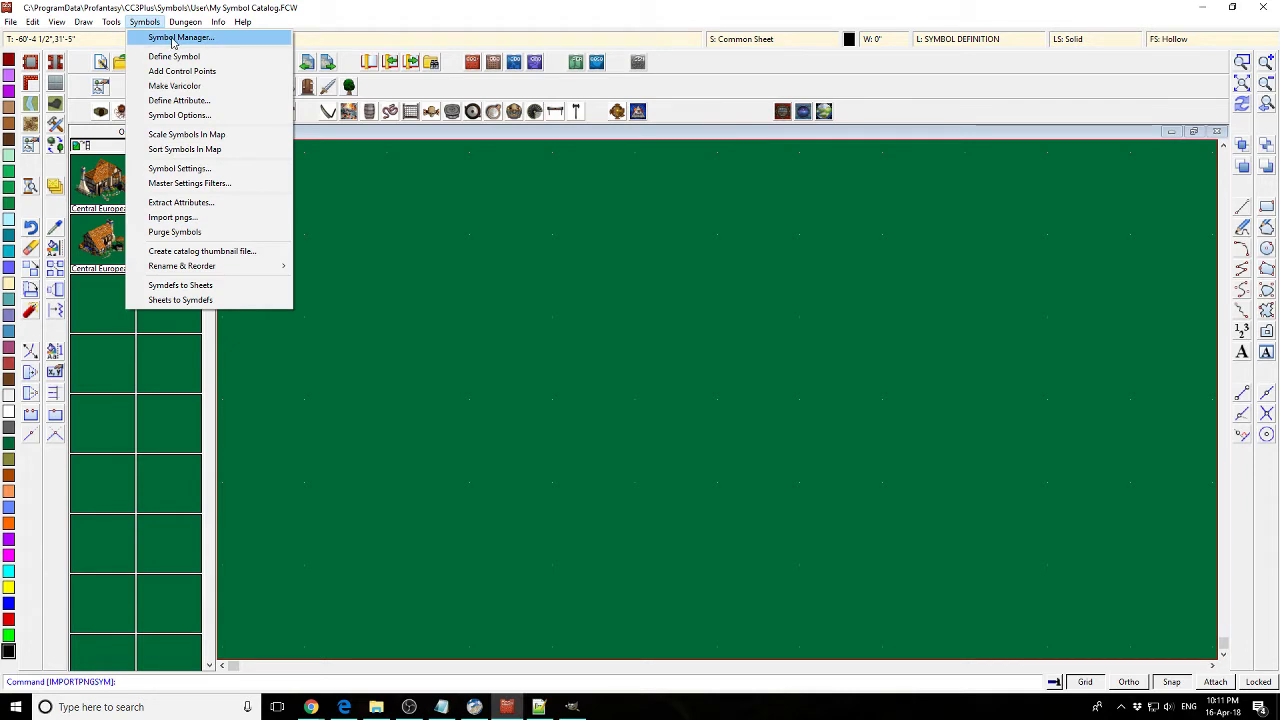
{"action": "left_click", "coordinate": [173, 38]}
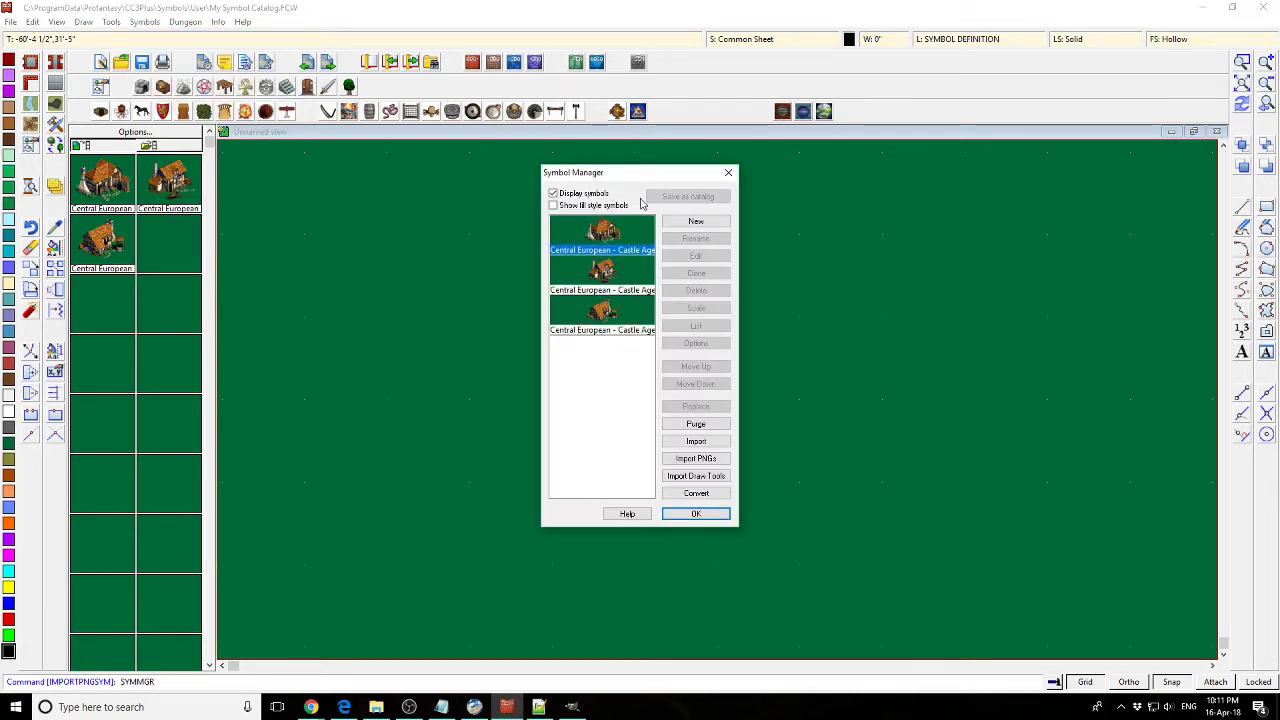
{"action": "left_click", "coordinate": [640, 257]}
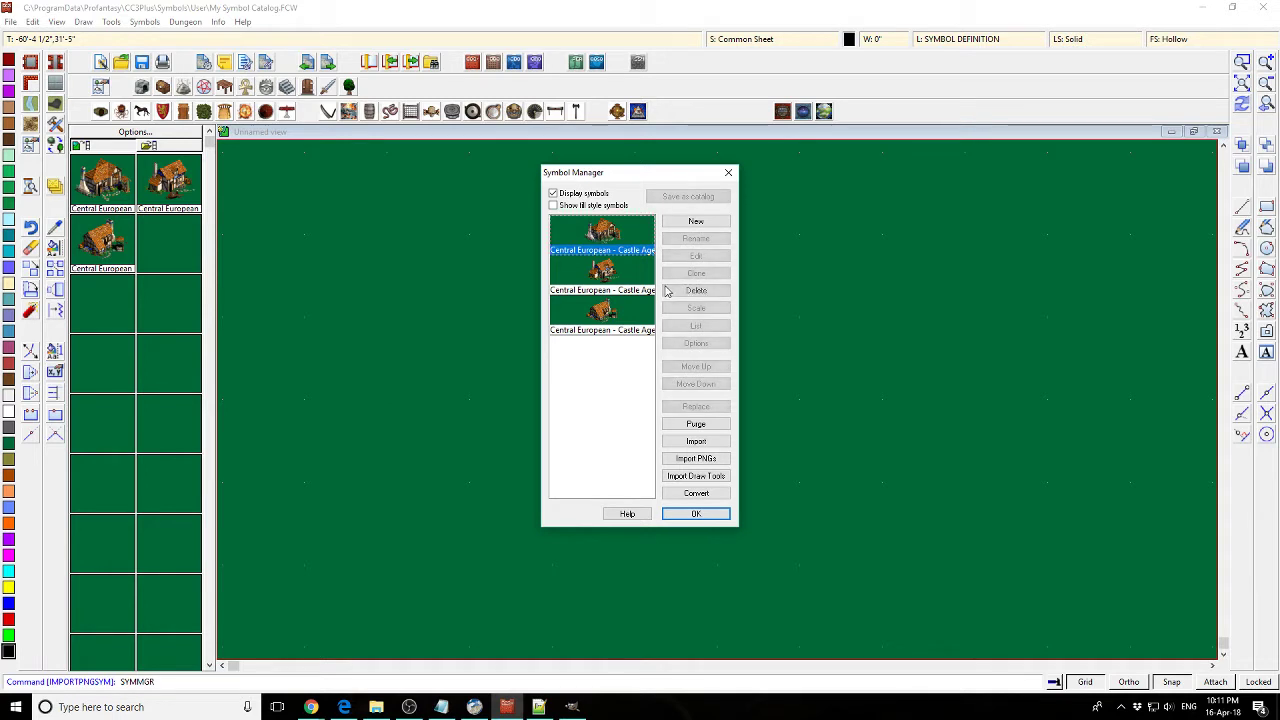
{"action": "left_click", "coordinate": [615, 317], "text": "shift"}
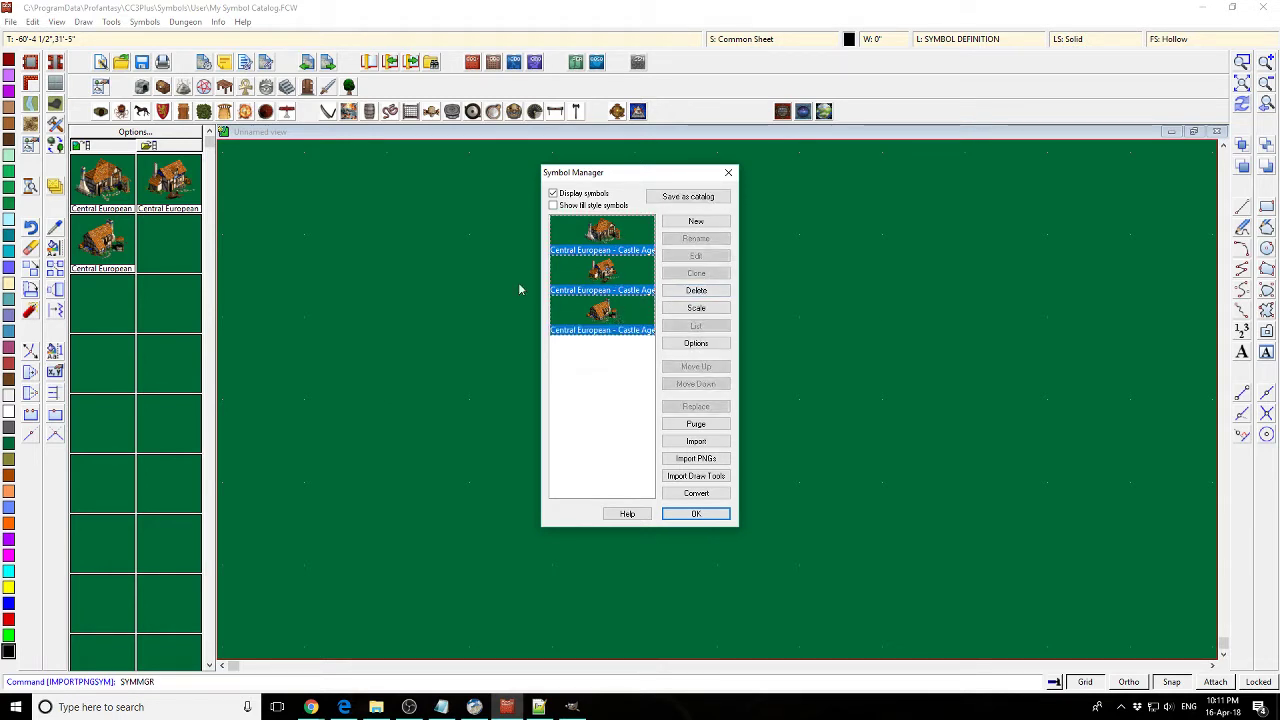
{"action": "left_click", "coordinate": [695, 344]}
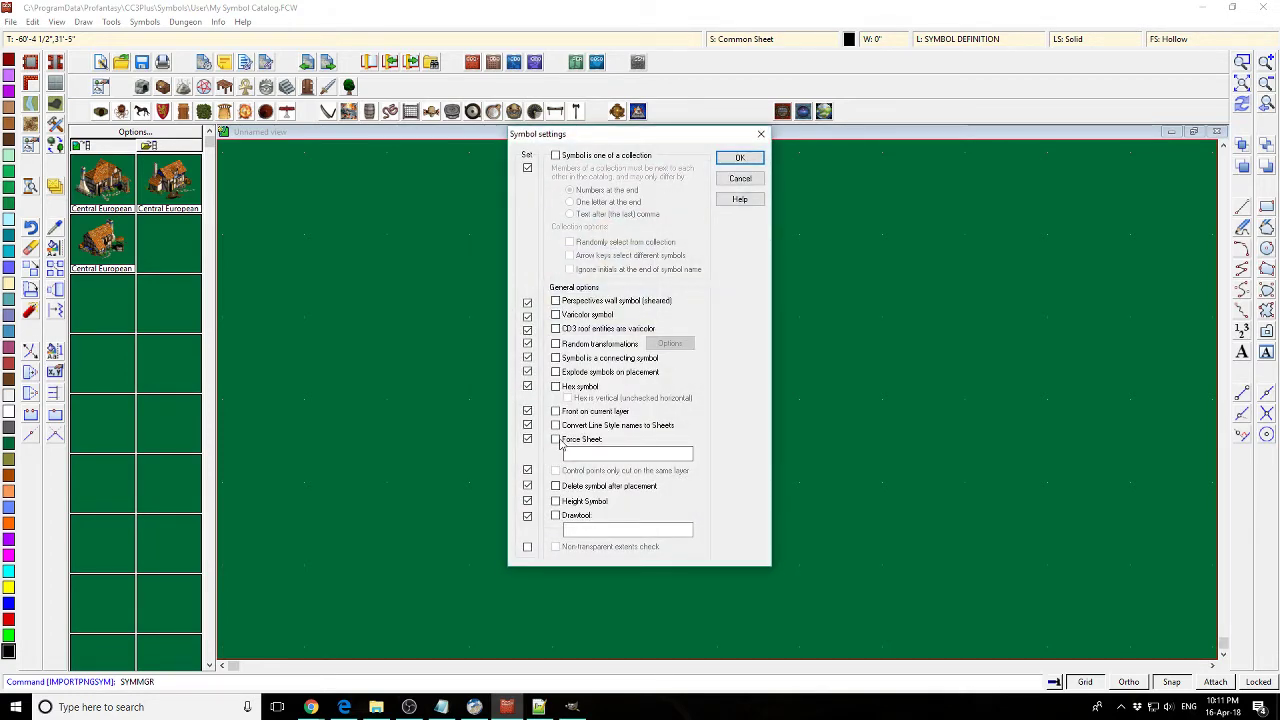
{"action": "left_click", "coordinate": [556, 440]}
{"action": "left_click", "coordinate": [600, 453]}
{"action": "type", "text": "S"}
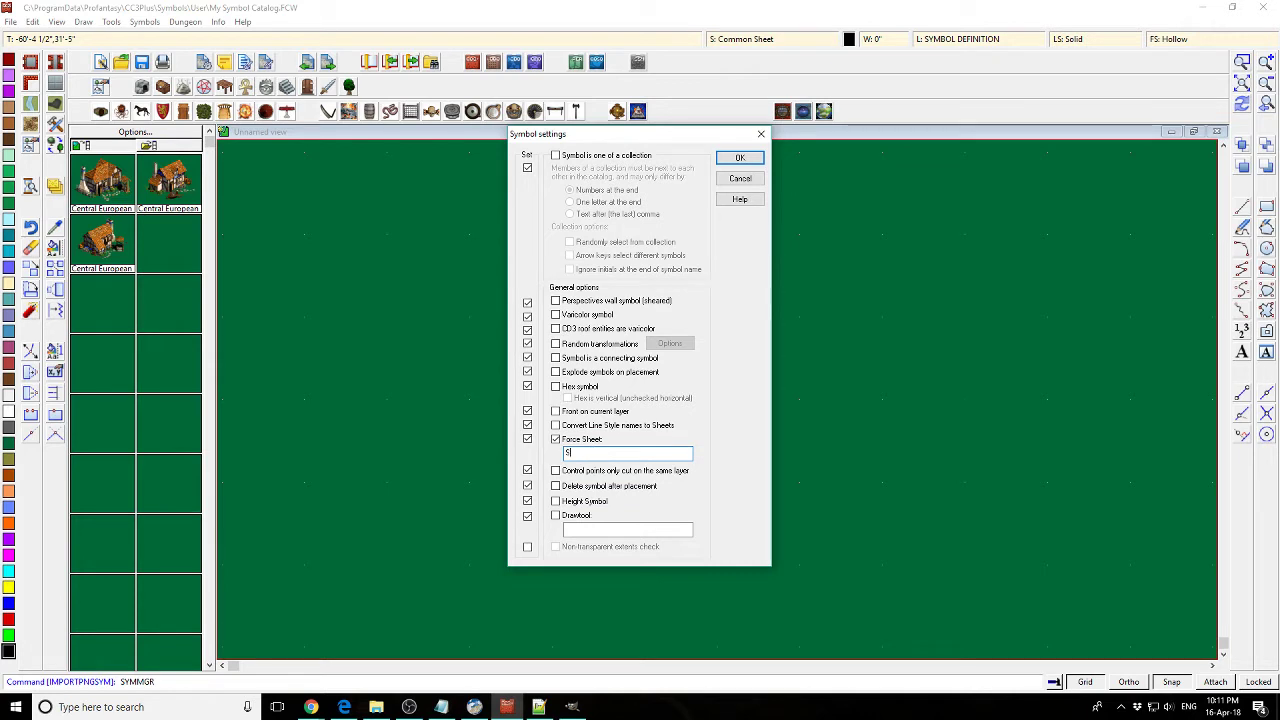
{"action": "type", "text": "YMBOLS*"}
{"action": "left_click", "coordinate": [740, 160]}
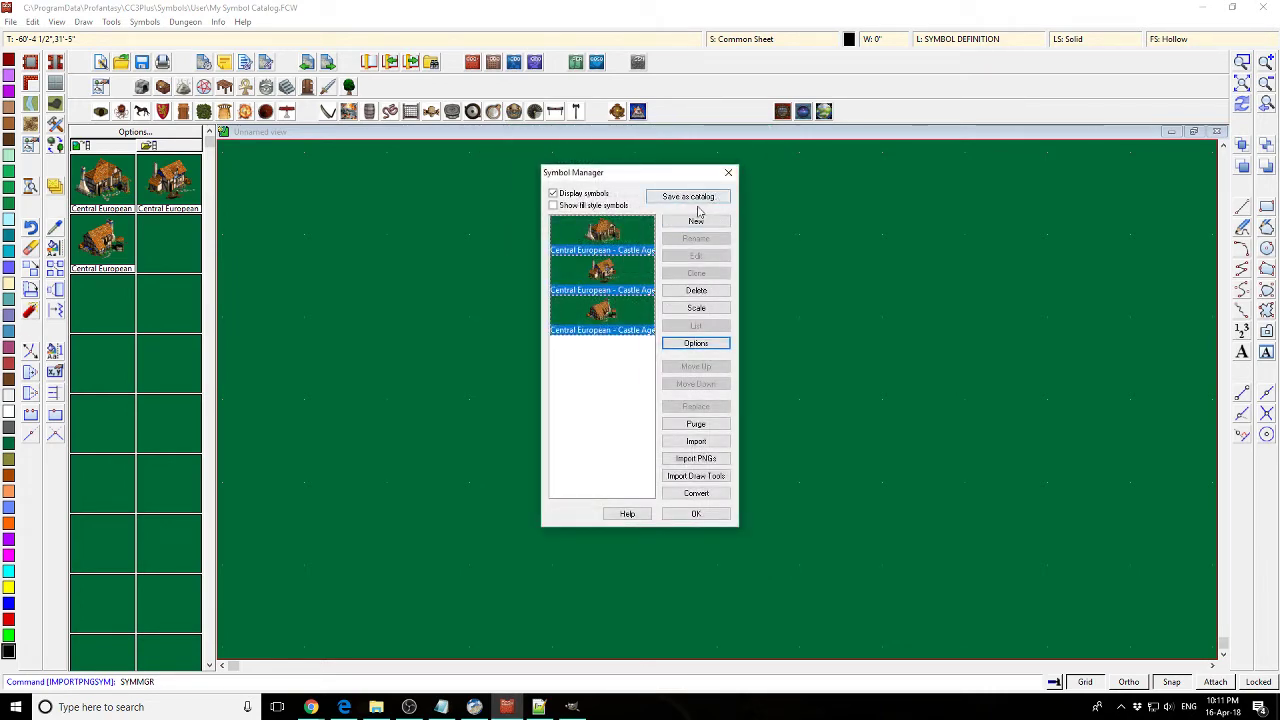
- Save the selected symbols as the catalog My Symbol Catalog.FSC in the User folder and close the Symbol Manager
{"action": "left_click", "coordinate": [688, 196]}
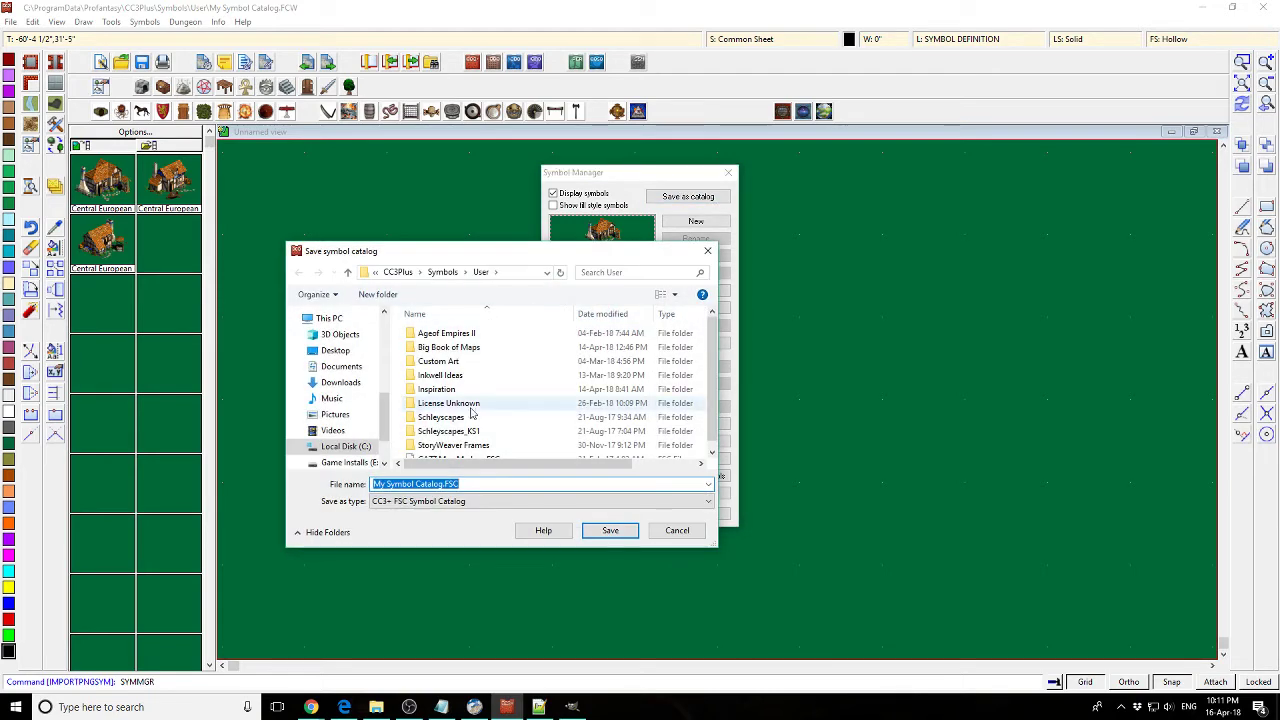
{"action": "scroll", "coordinate": [472, 410], "scroll_direction": "down", "scroll_amount": 1}
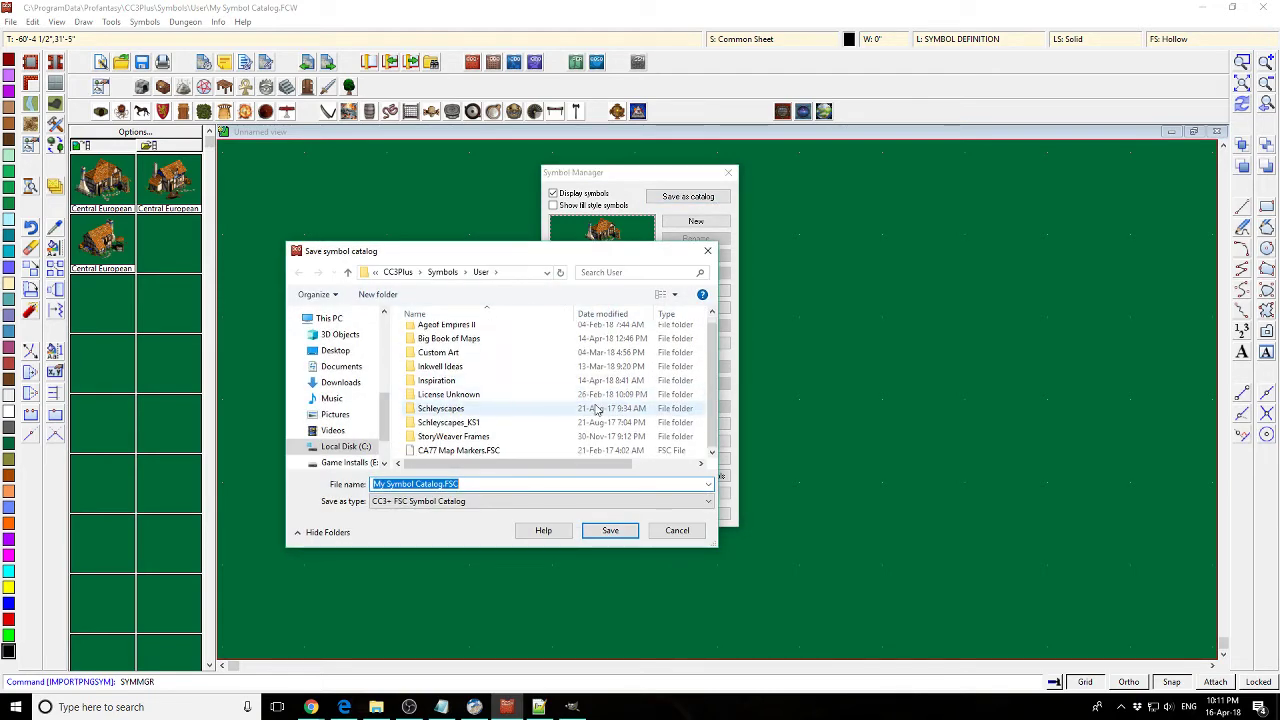
{"action": "double_click", "coordinate": [502, 483]}
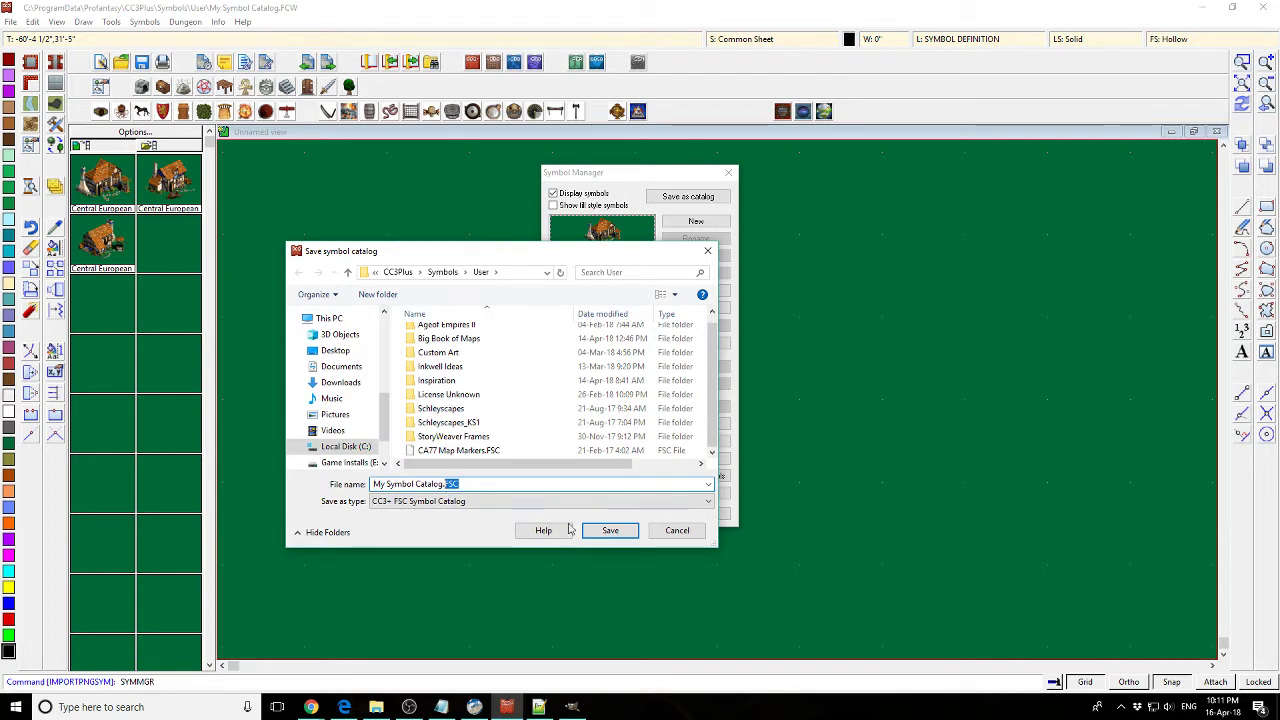
{"action": "left_click", "coordinate": [610, 530]}
{"action": "left_click", "coordinate": [684, 399]}
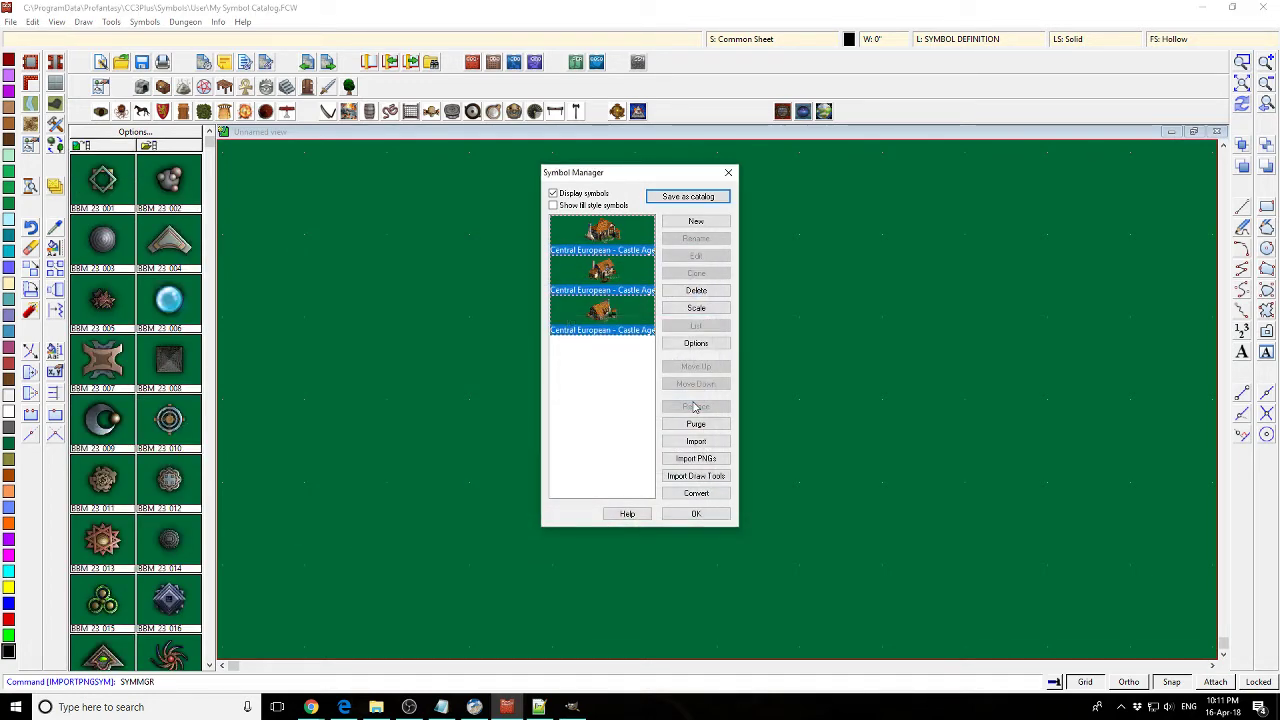
{"action": "left_click", "coordinate": [728, 172]}
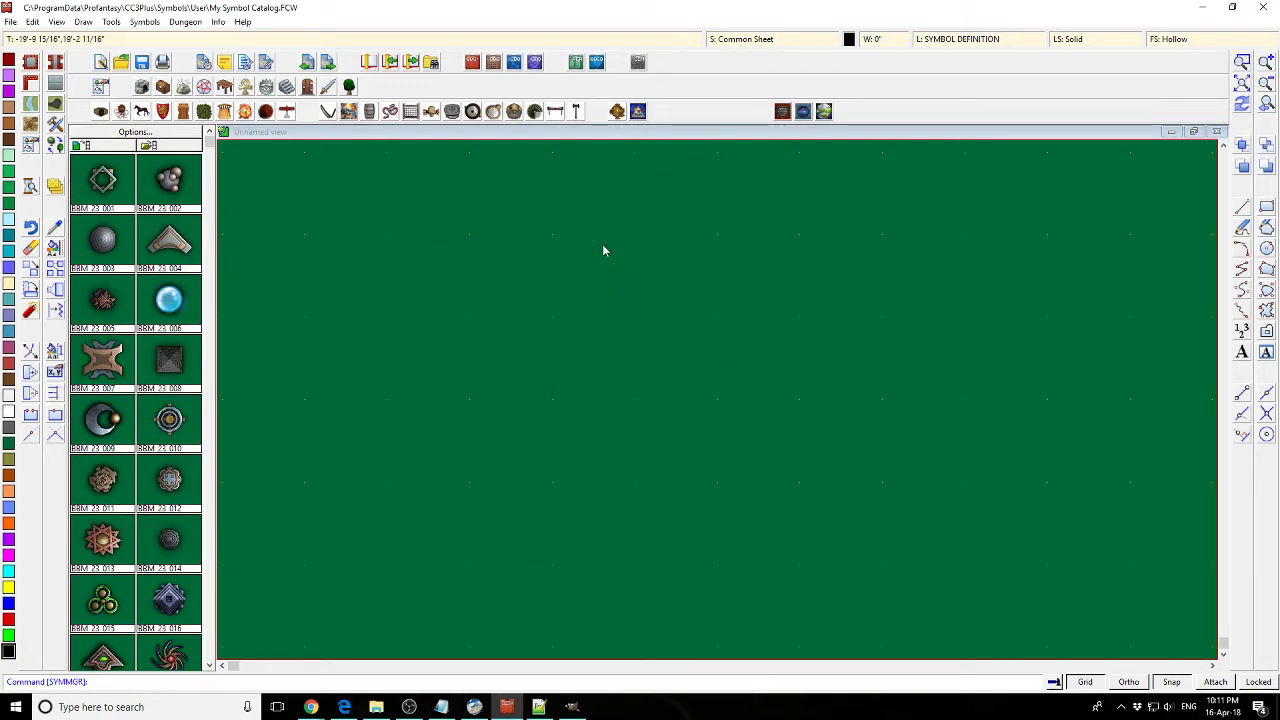
- Minimize Campaign Cartographer, look at the saved catalog files in the Symbols\User folder in File Explorer, and return to BBM1.mnc in Notepad++
{"action": "left_click", "coordinate": [1202, 7]}
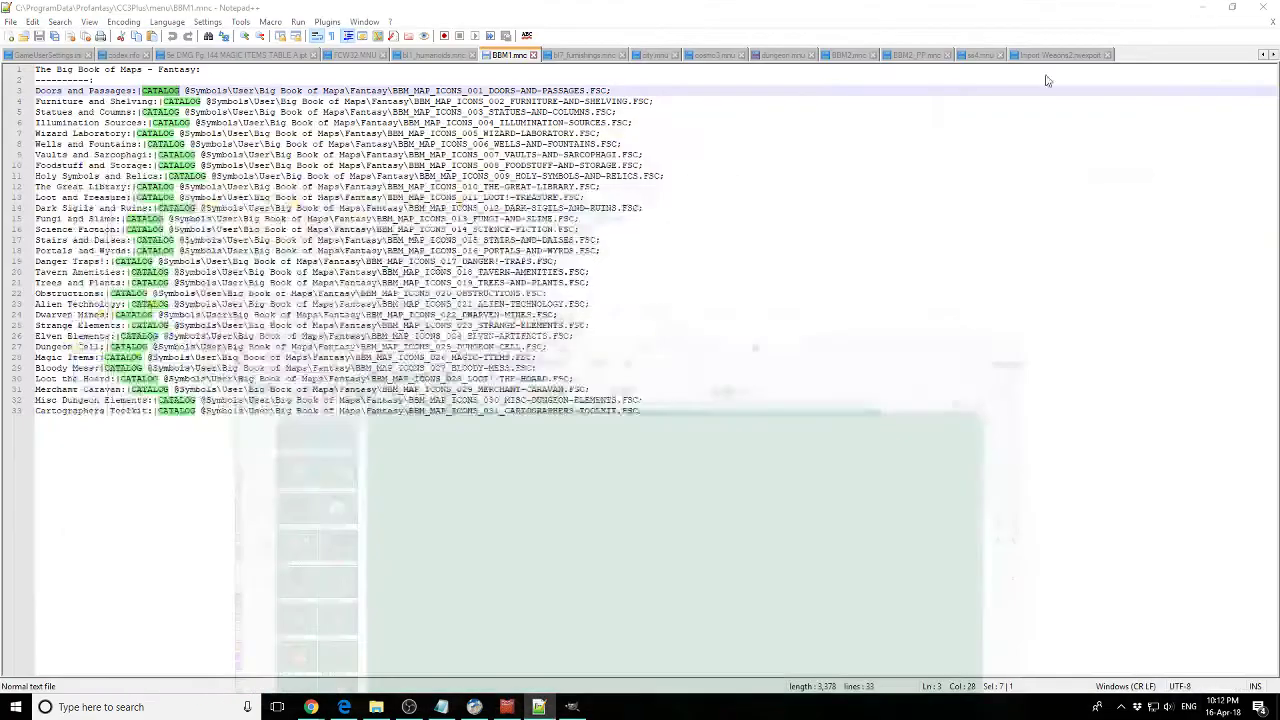
{"action": "left_click", "coordinate": [376, 707]}
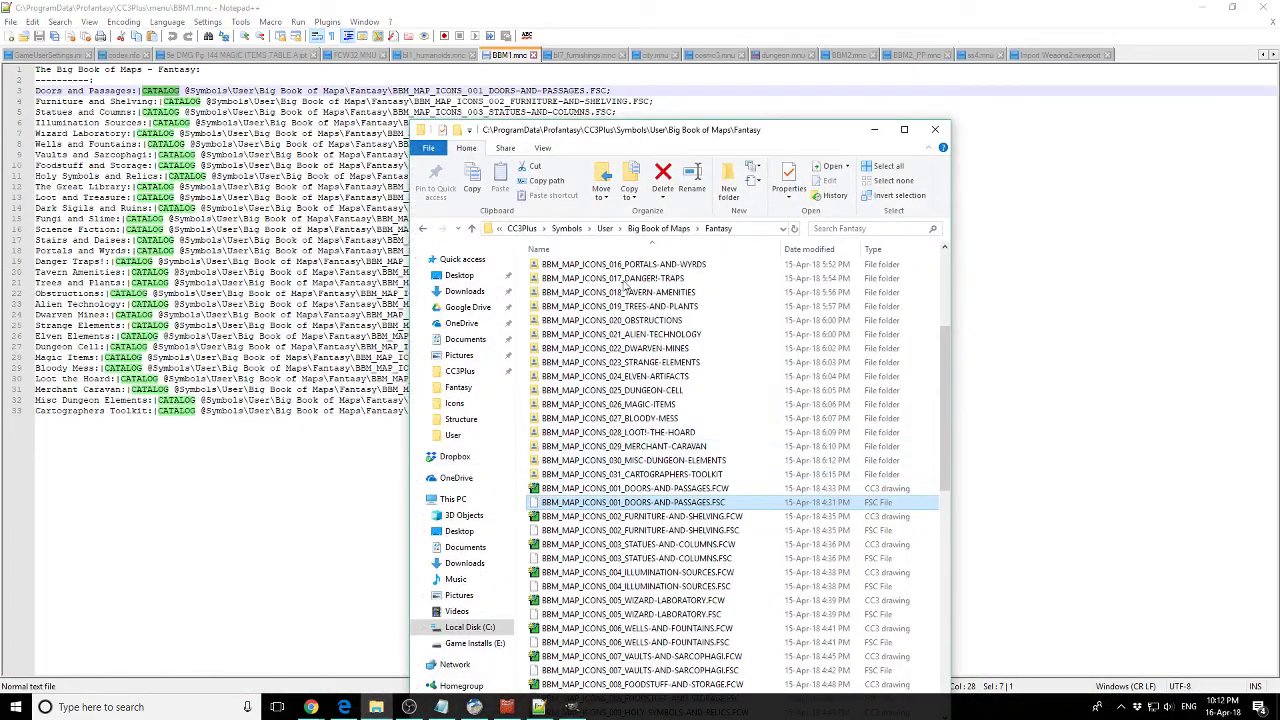
{"action": "left_click", "coordinate": [605, 228]}
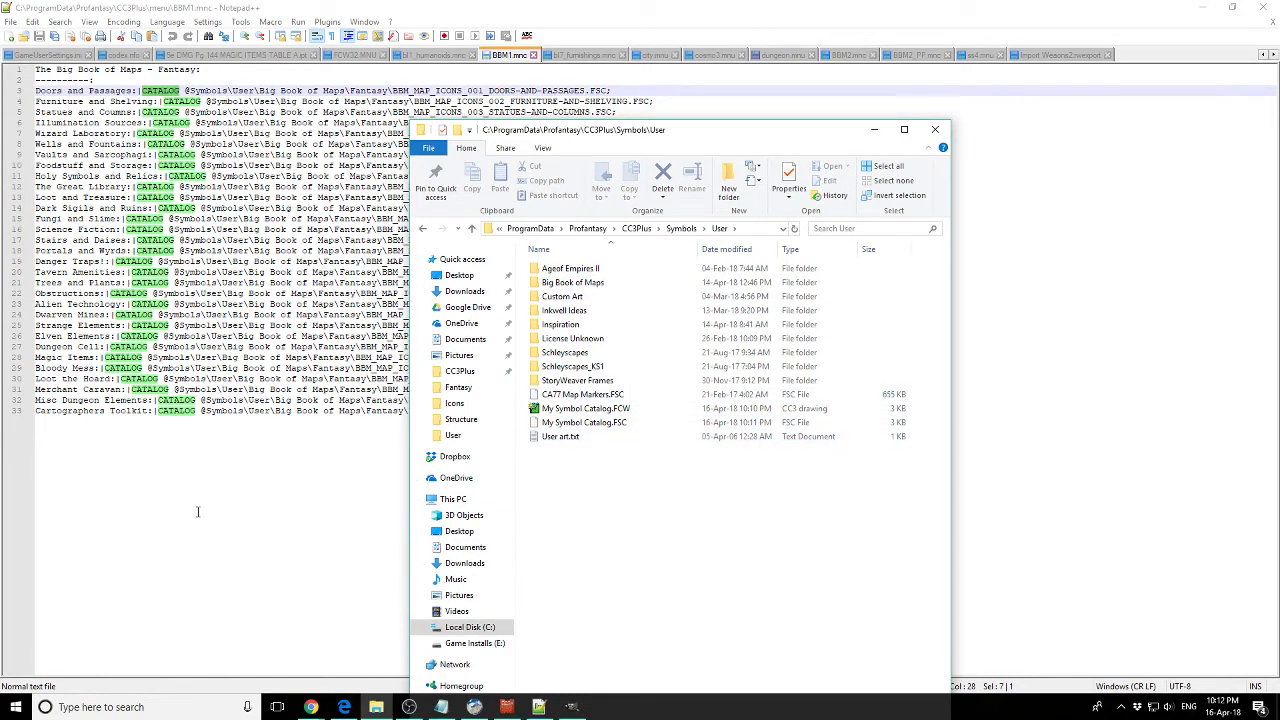
{"action": "left_click", "coordinate": [283, 436]}
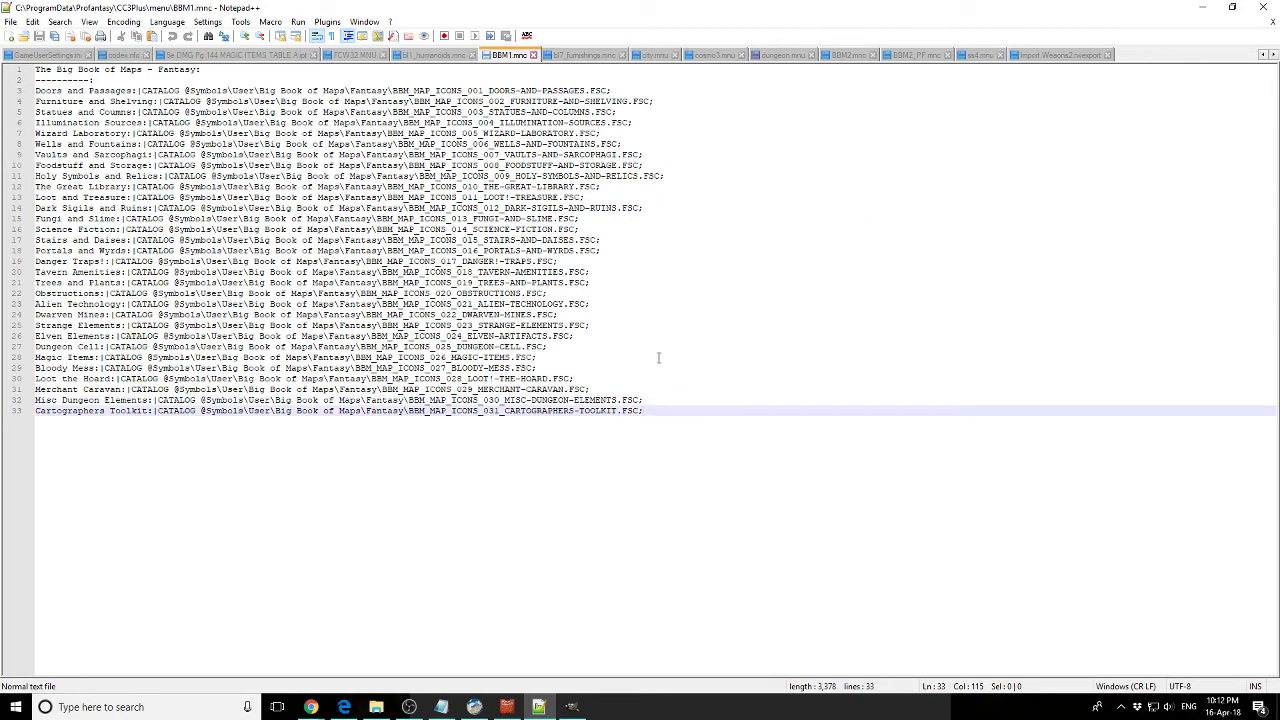
- Add a My Symbols Catalog: entry at the end of BBM1.mnc, reusing the CATALOG command copied from the Cartographers Toolkit line
{"action": "key", "text": "Return"}
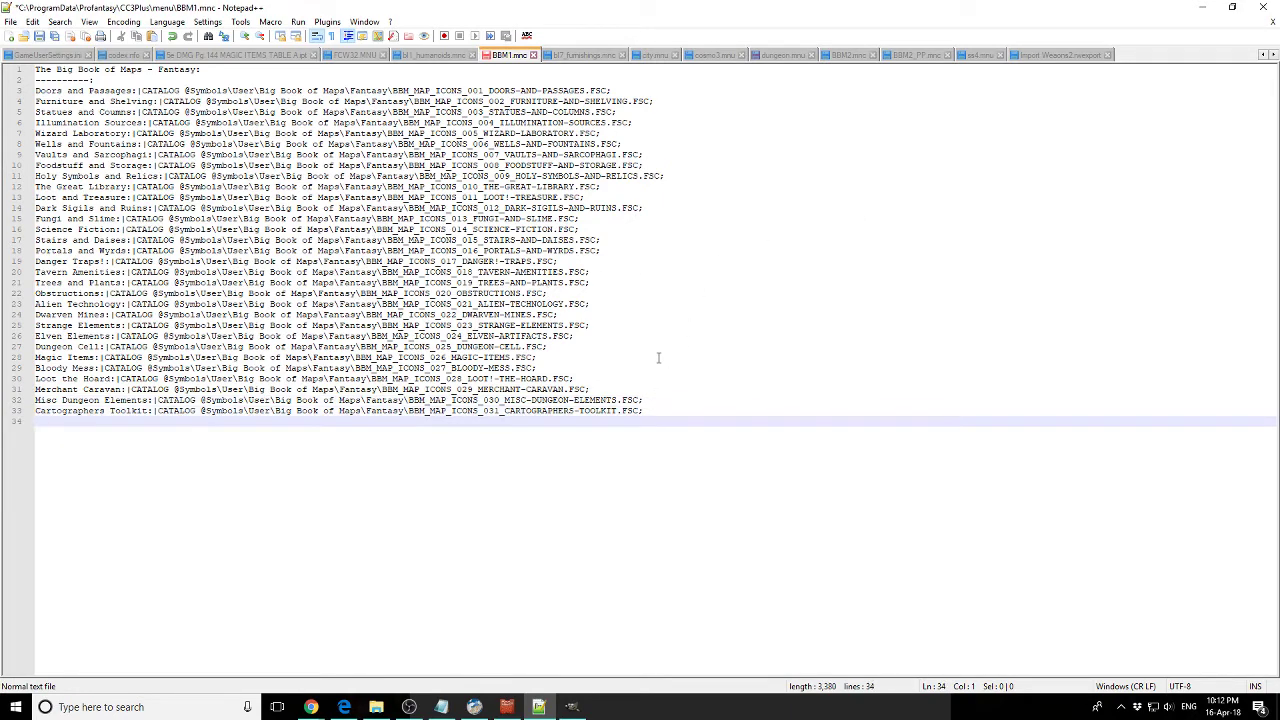
{"action": "type", "text": "My Symbols "}
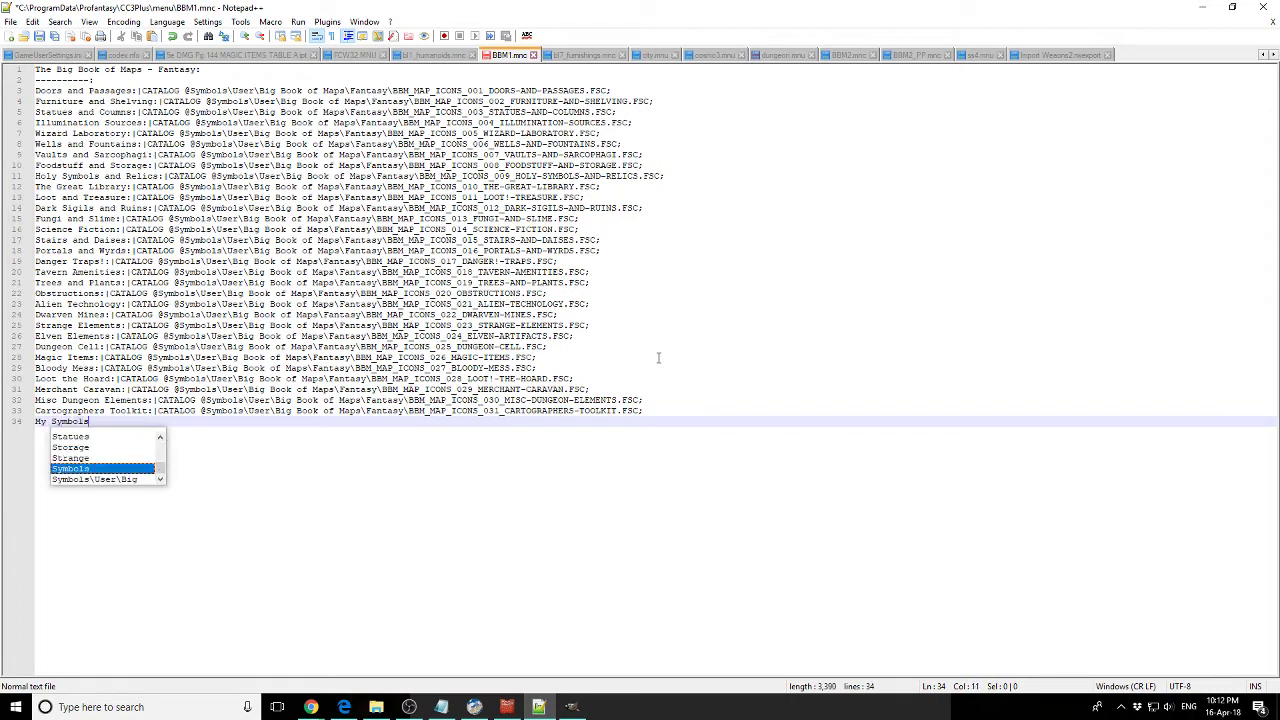
{"action": "type", "text": "Catalog"}
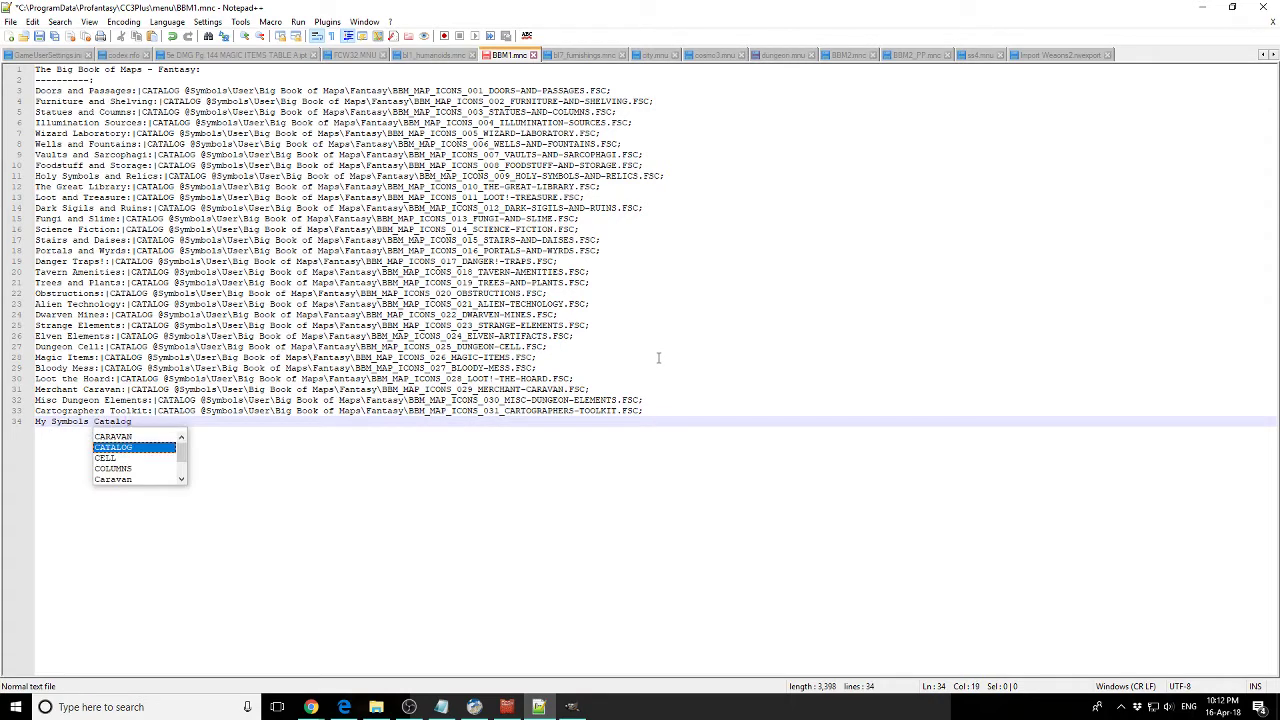
{"action": "type", "text": ":"}
{"action": "key", "text": "Up"}
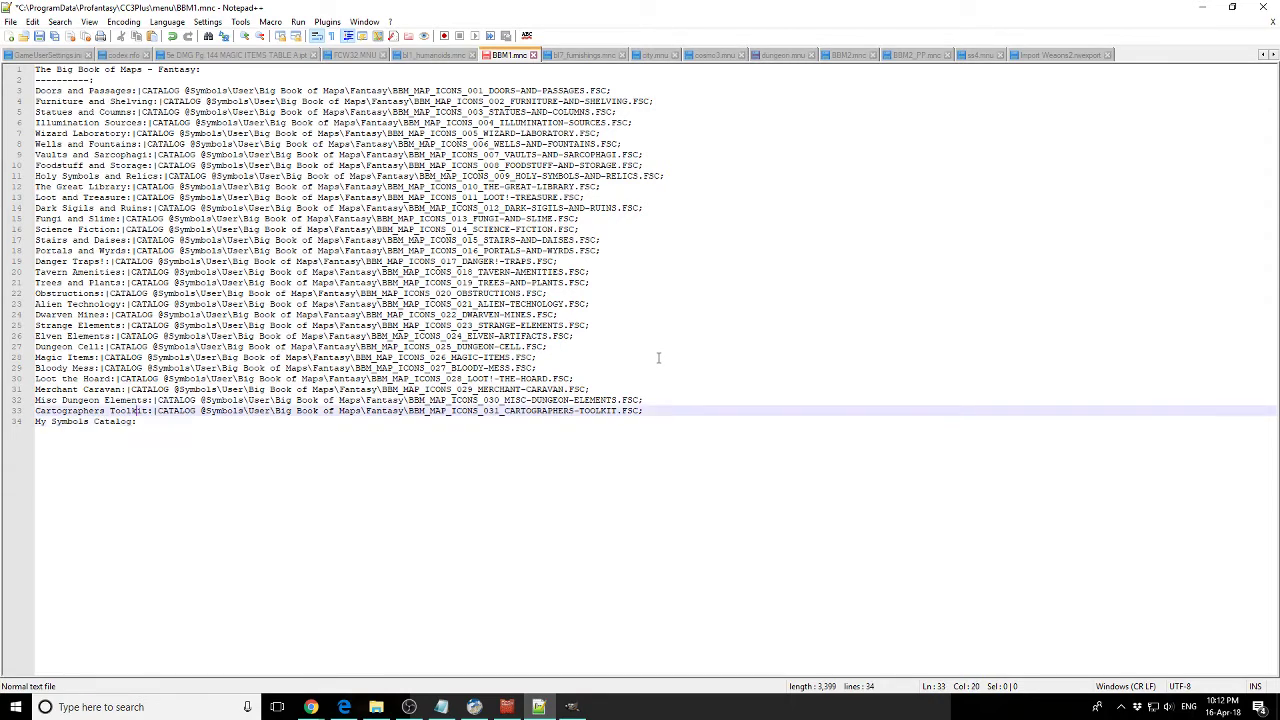
{"action": "key", "text": "shift+End"}
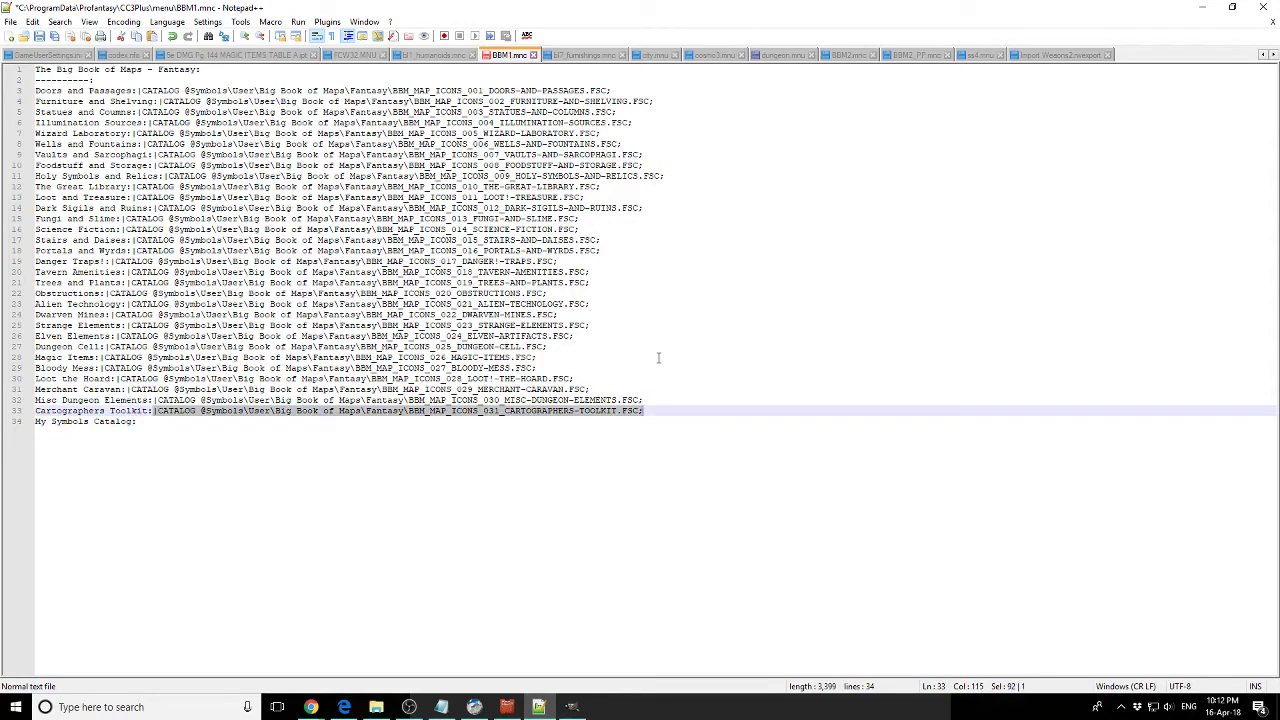
{"action": "key", "text": "ctrl+c"}
{"action": "key", "text": "Down"}
{"action": "key", "text": "ctrl+v"}
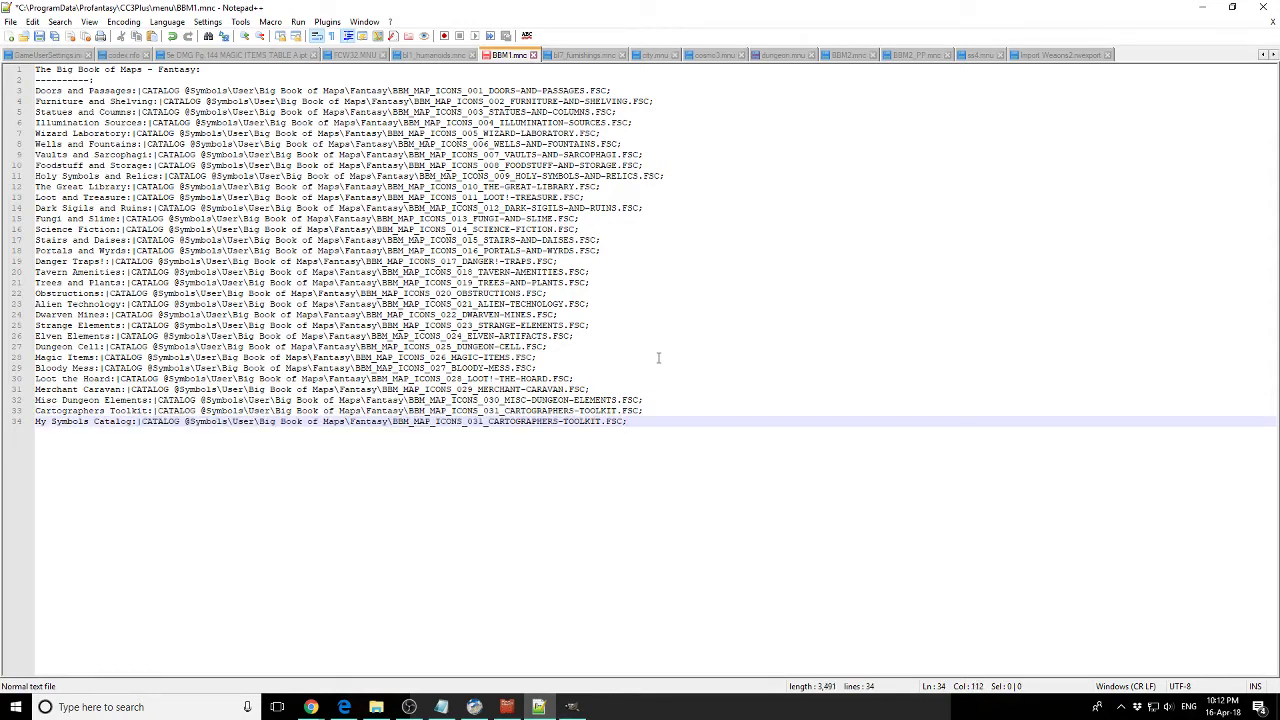
{"action": "left_click", "coordinate": [376, 707]}
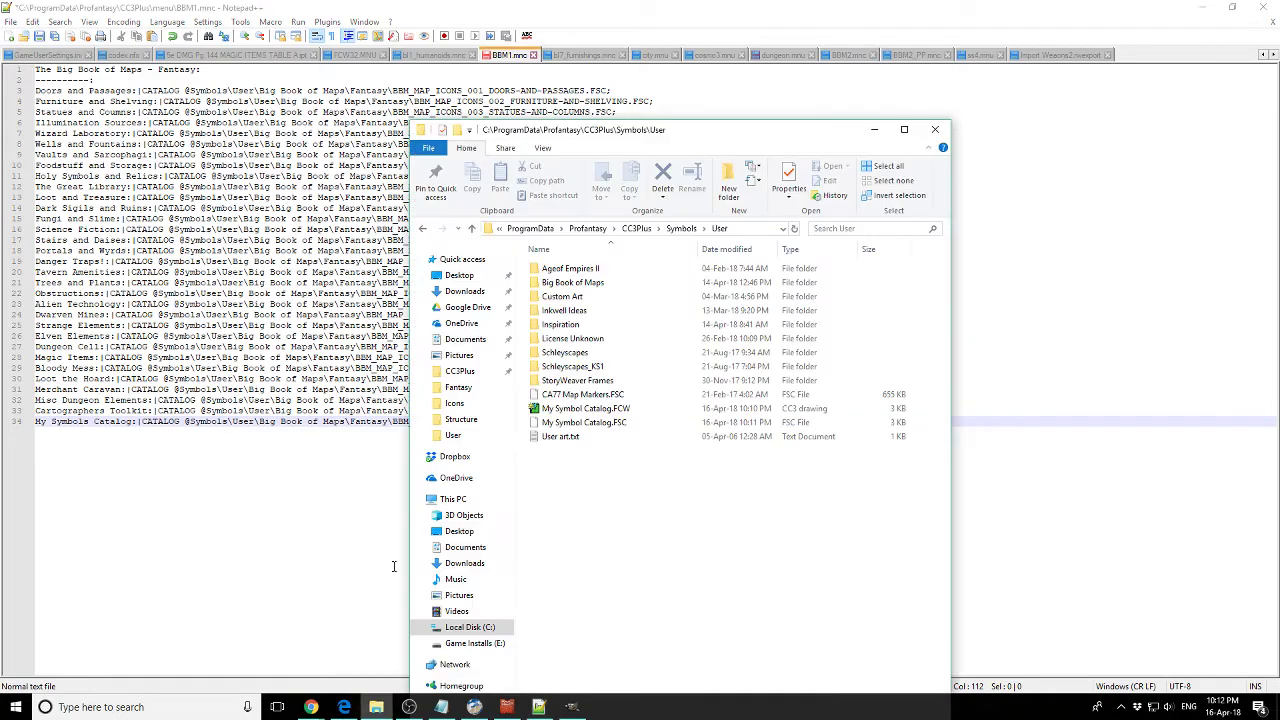
{"action": "left_click", "coordinate": [601, 425]}
{"action": "left_click", "coordinate": [603, 425]}
{"action": "left_click_drag", "start_coordinate": [545, 130], "coordinate": [782, 126]}
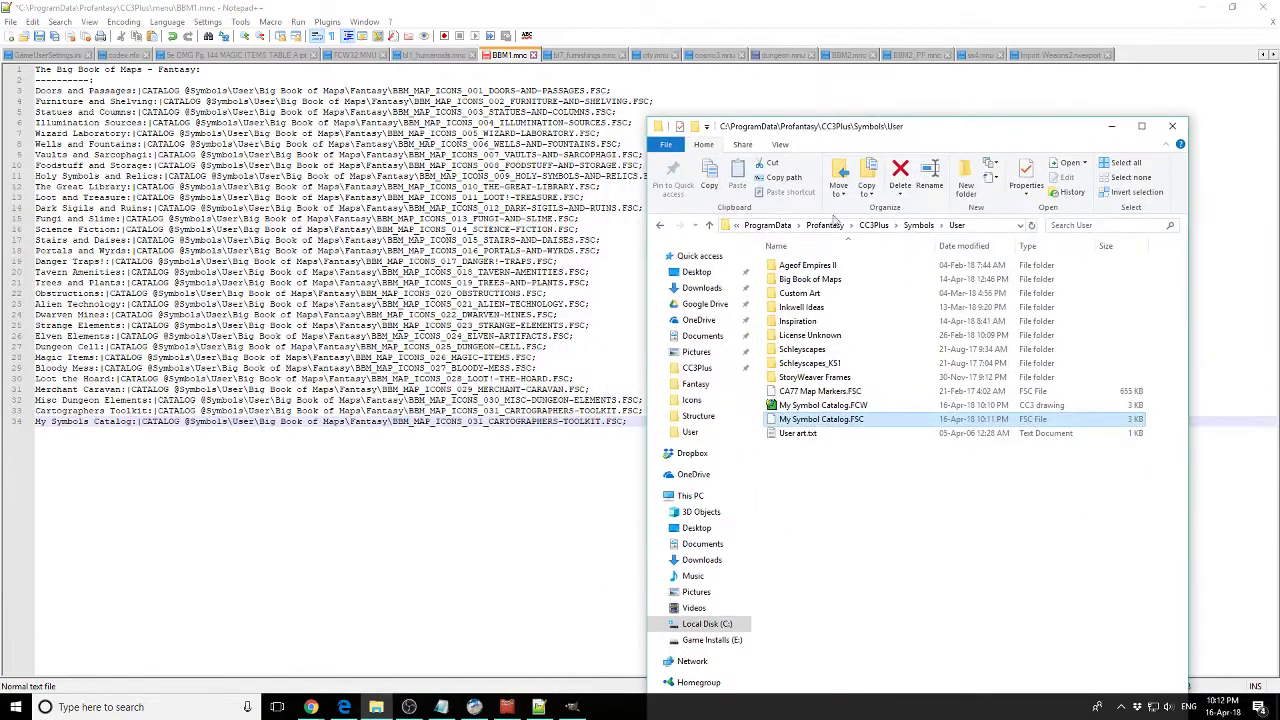
{"action": "left_click", "coordinate": [850, 419]}
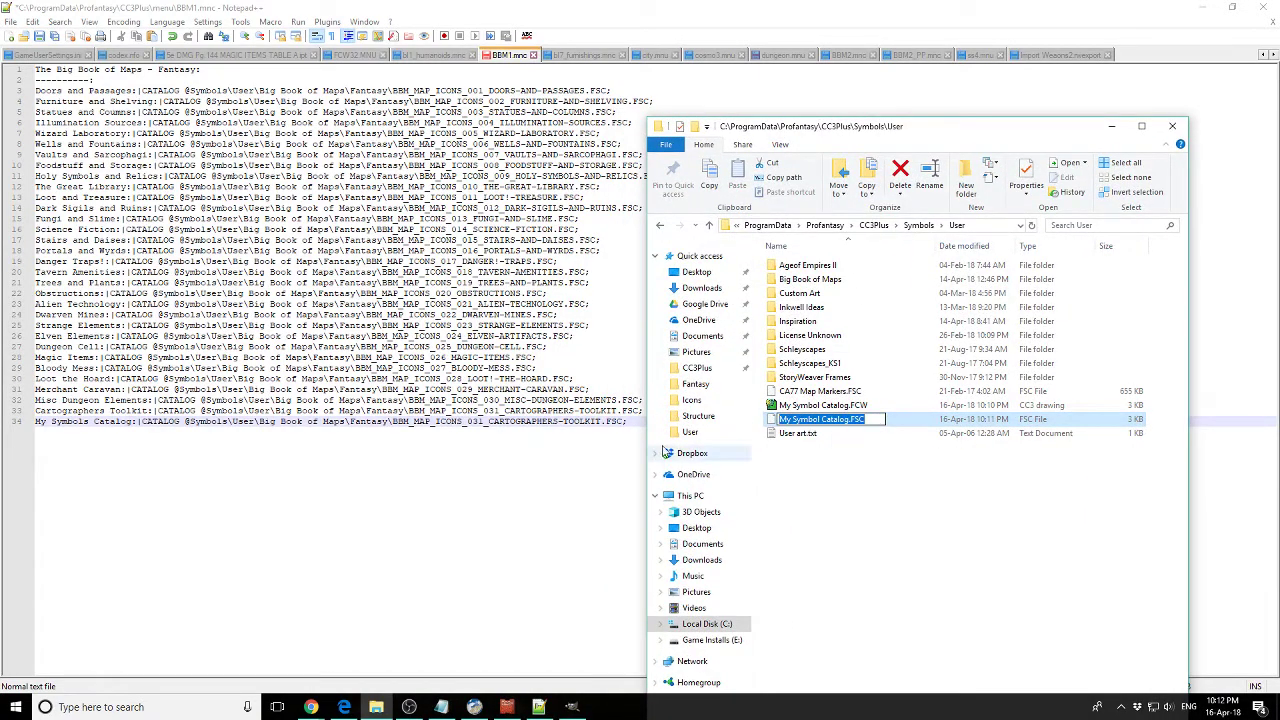
{"action": "key", "text": "Return"}
{"action": "left_click_drag", "start_coordinate": [621, 421], "coordinate": [397, 421]}
{"action": "key", "text": "ctrl+v"}
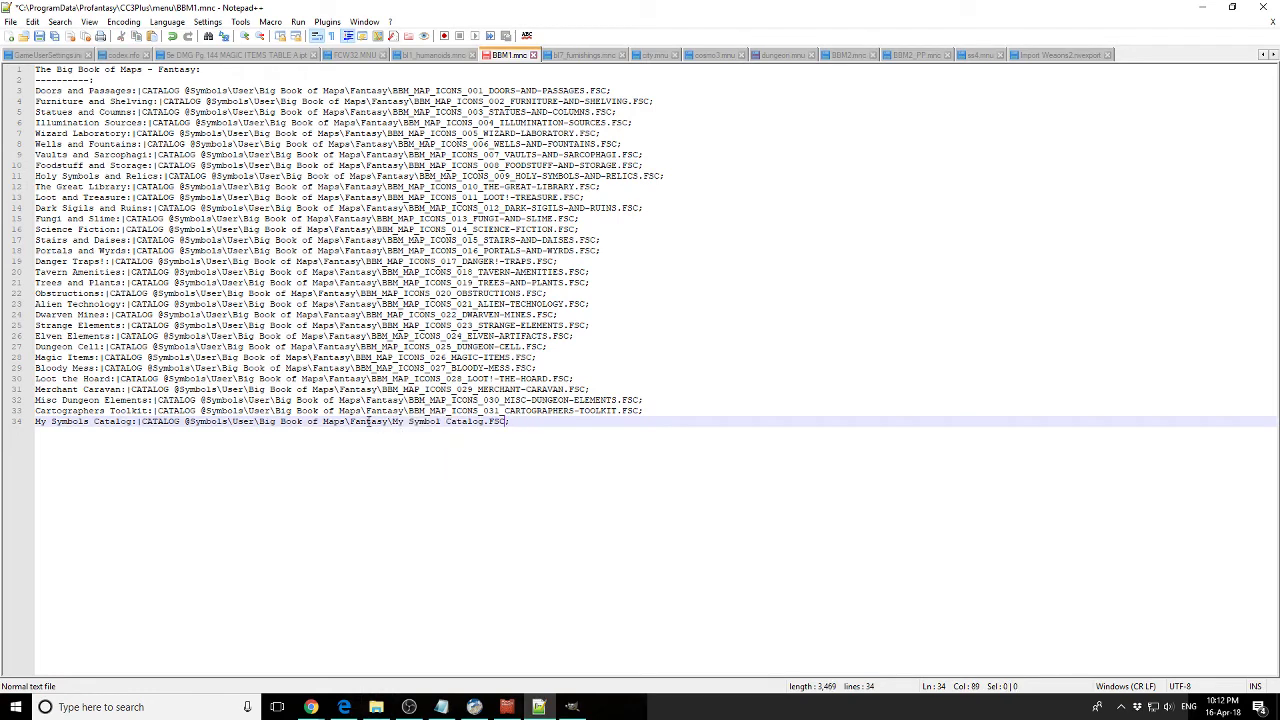
{"action": "left_click_drag", "start_coordinate": [392, 421], "coordinate": [259, 421]}
{"action": "key", "text": "Delete"}
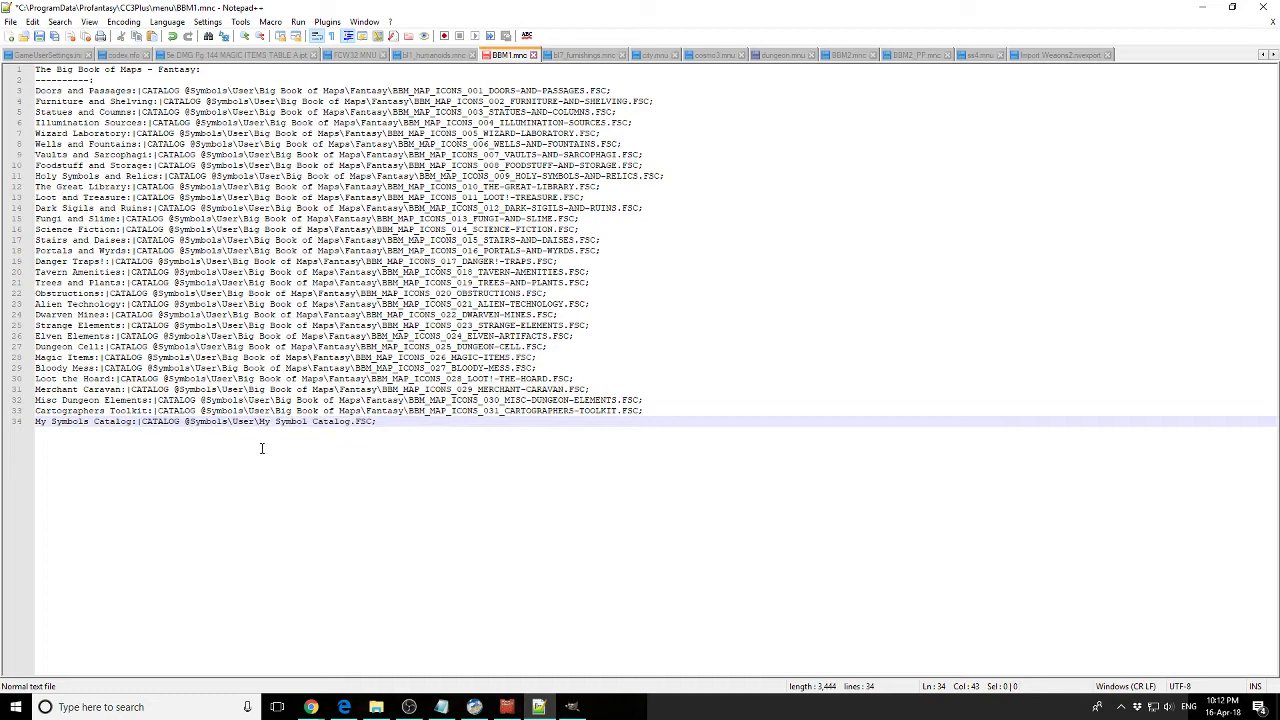
- Copy the User folder's full path from File Explorer and paste it two lines below the My Symbols Catalog entry
{"action": "left_click", "coordinate": [376, 707]}
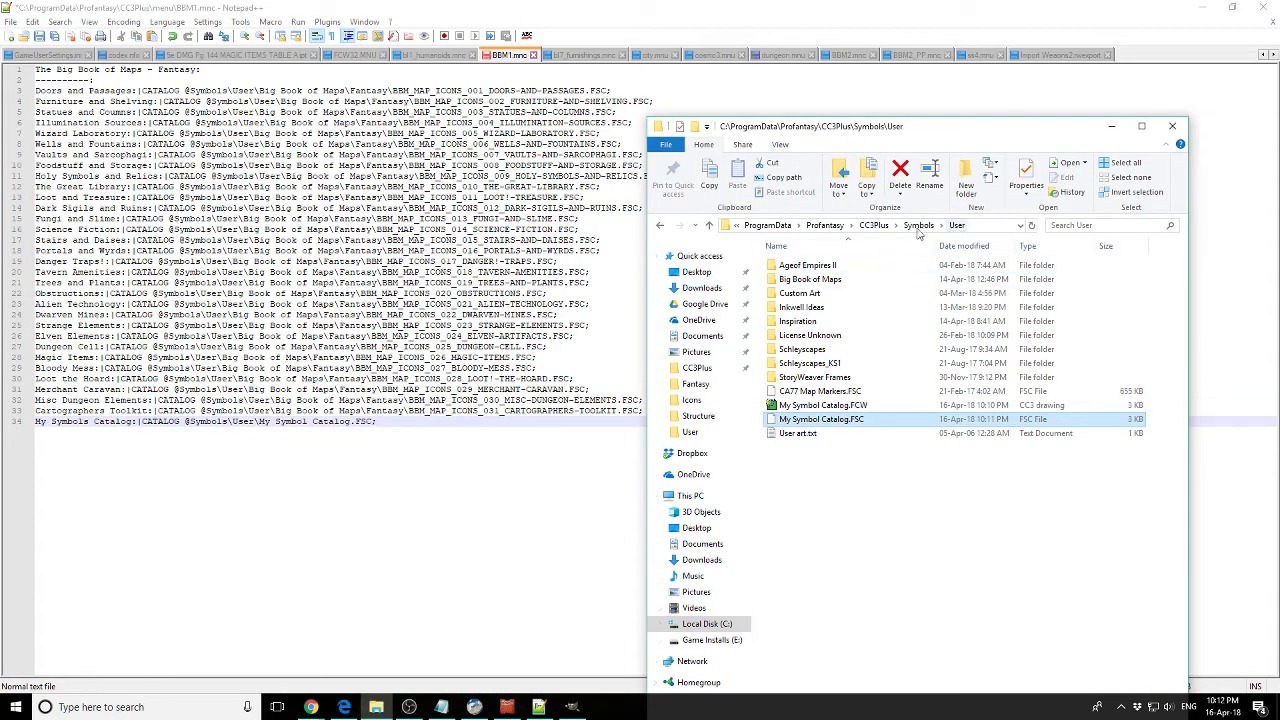
{"action": "right_click", "coordinate": [954, 230]}
{"action": "left_click", "coordinate": [1010, 252]}
{"action": "left_click", "coordinate": [491, 428]}
{"action": "key", "text": "Return"}
{"action": "key", "text": "Return"}
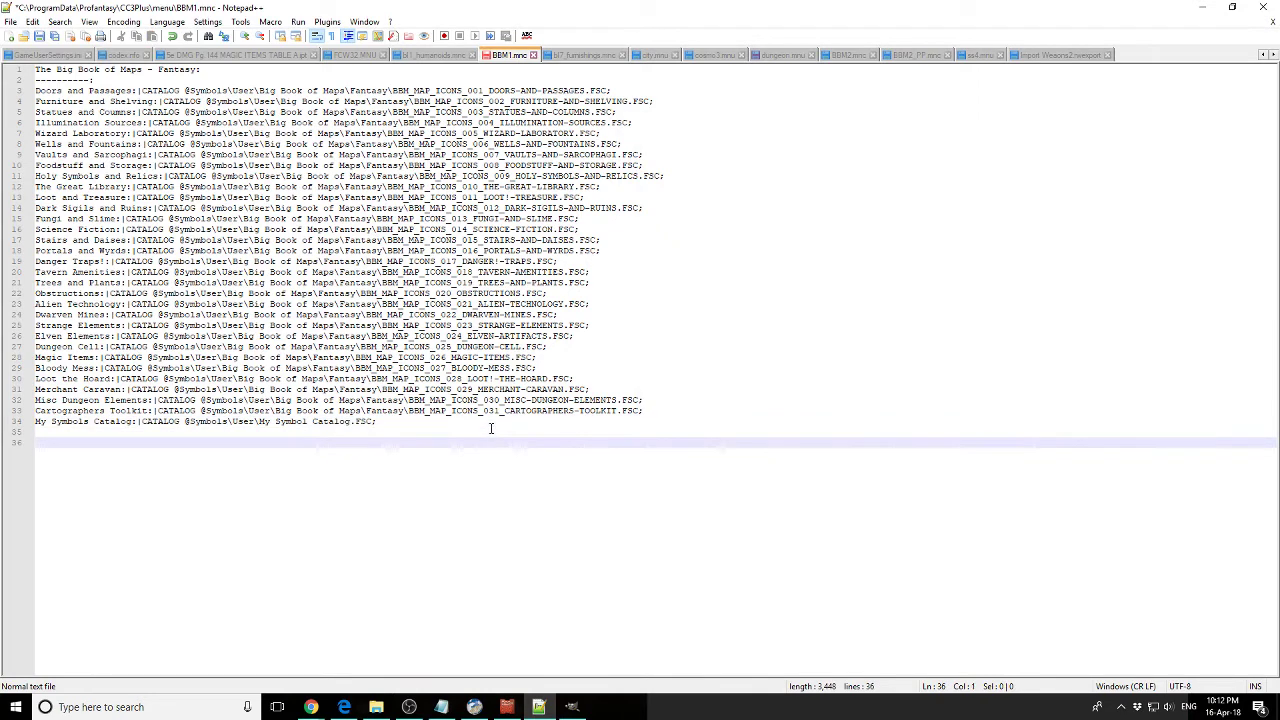
{"action": "left_click", "coordinate": [366, 709]}
{"action": "right_click", "coordinate": [955, 227]}
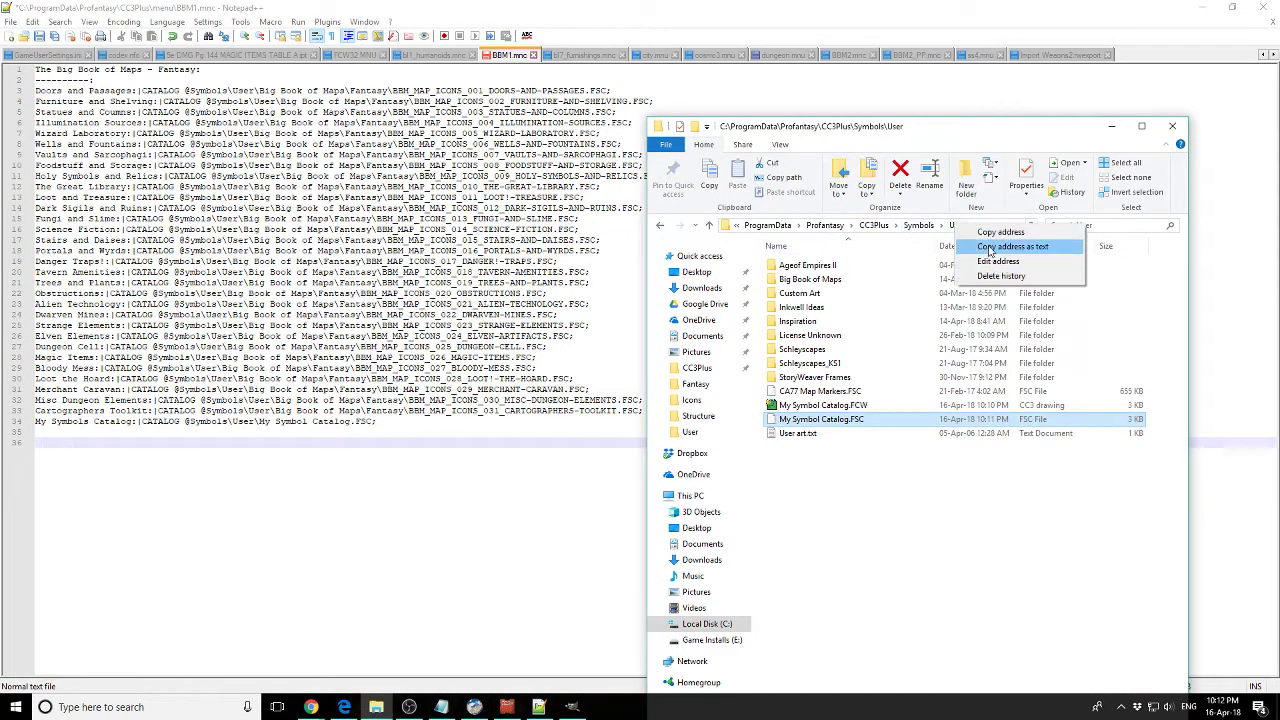
{"action": "left_click", "coordinate": [990, 247]}
{"action": "left_click", "coordinate": [356, 459]}
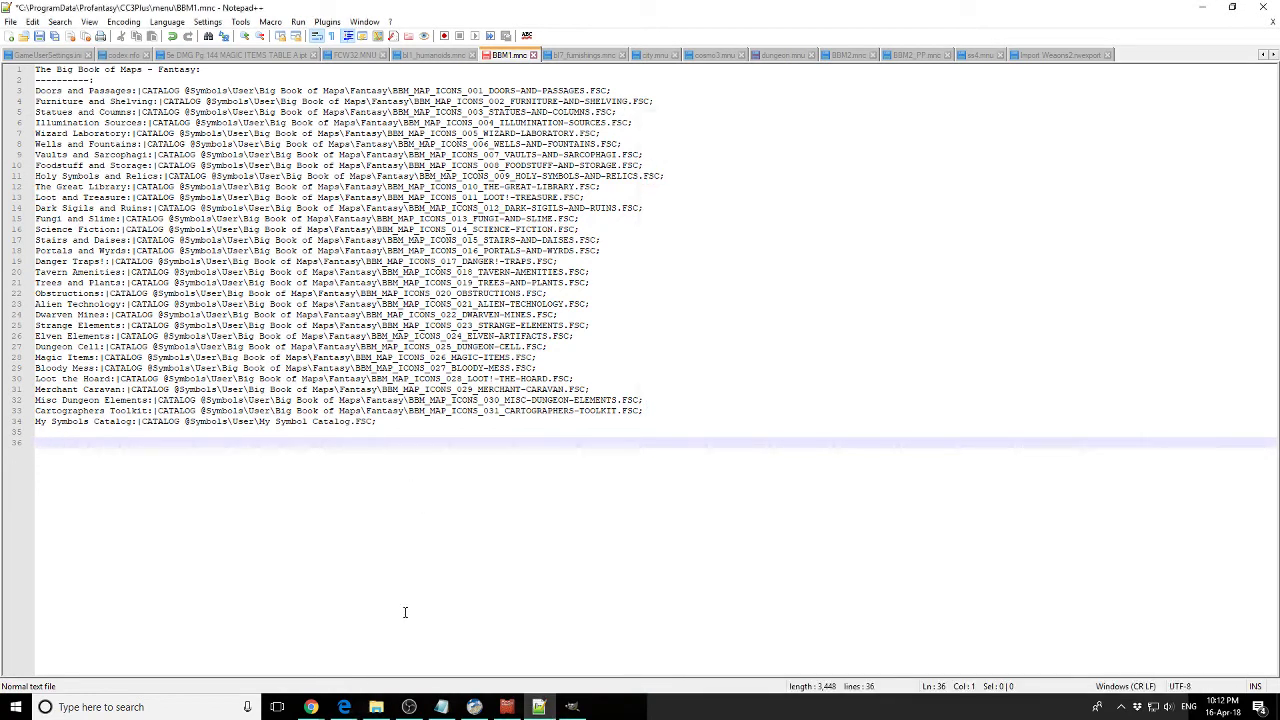
{"action": "left_click", "coordinate": [376, 707]}
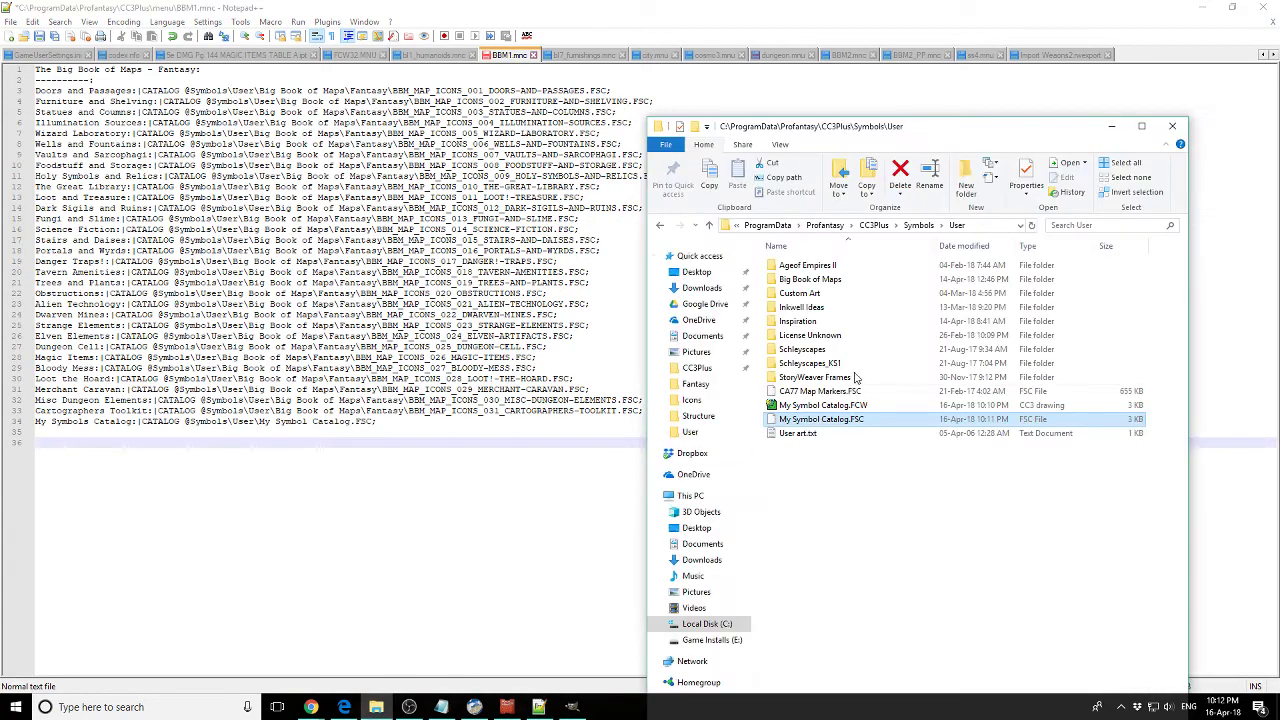
{"action": "left_click", "coordinate": [978, 228]}
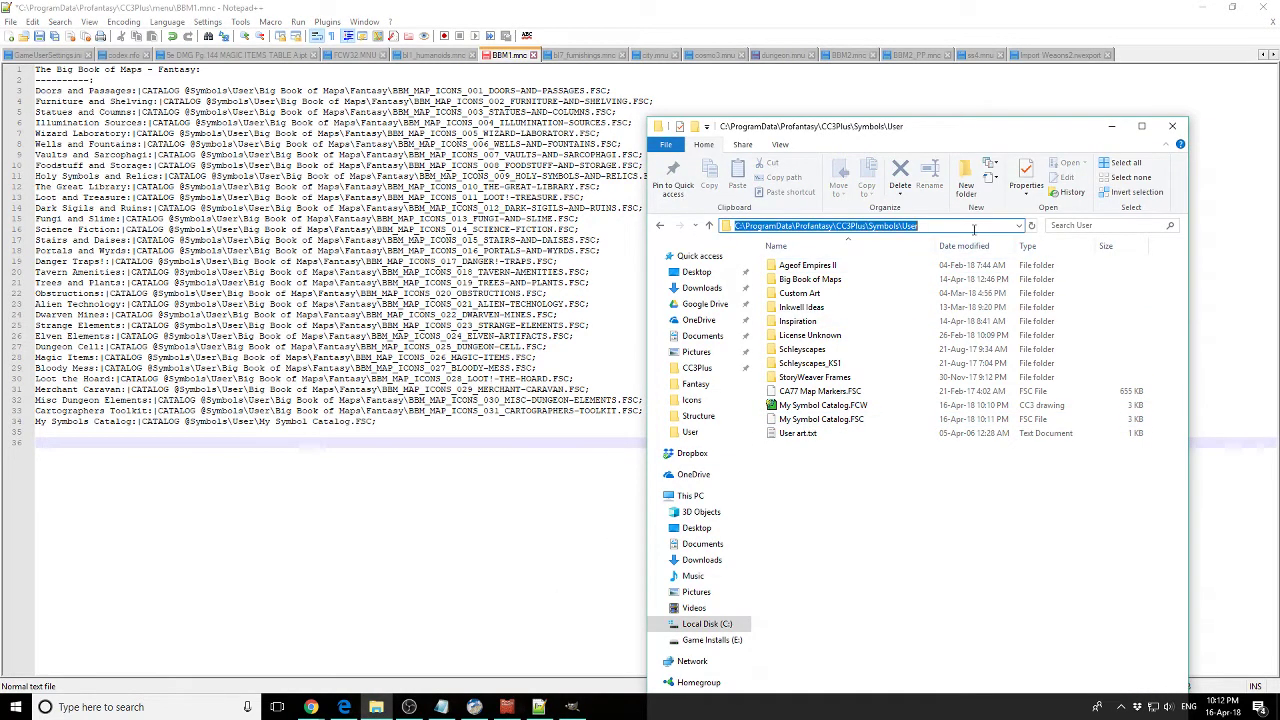
{"action": "left_click", "coordinate": [314, 450]}
{"action": "key", "text": "ctrl+v"}
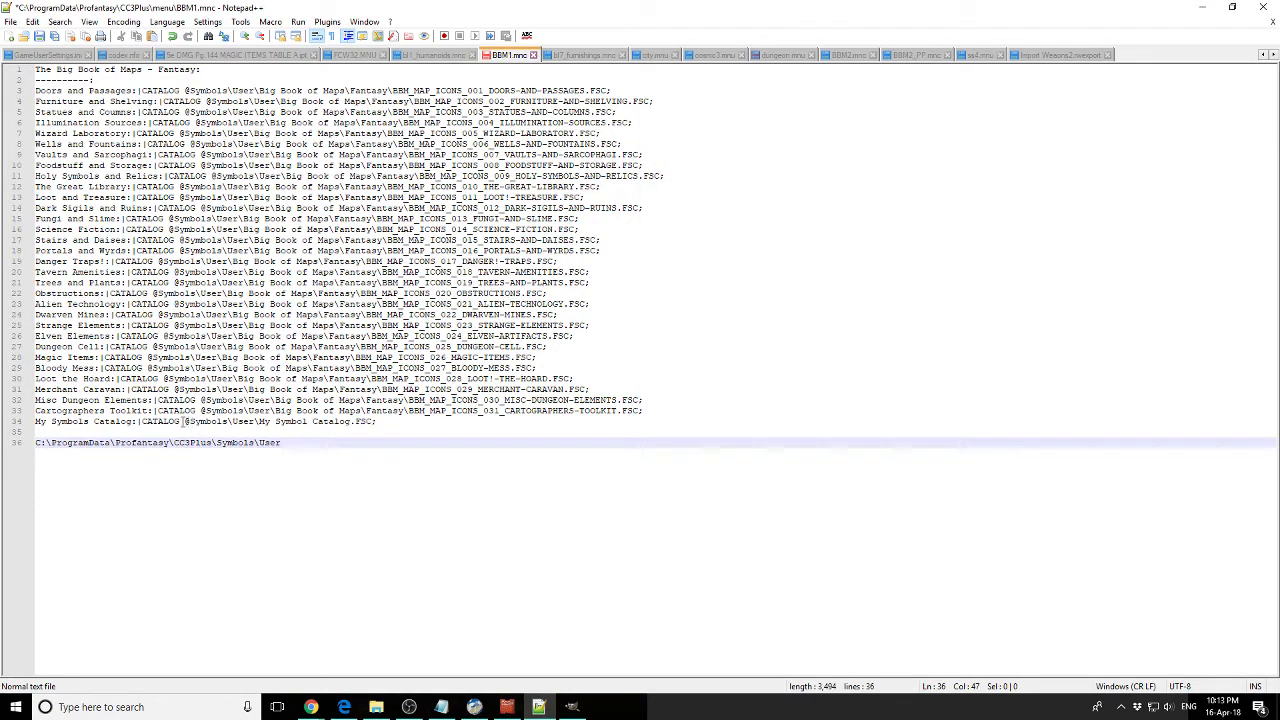
{"action": "double_click", "coordinate": [205, 421]}
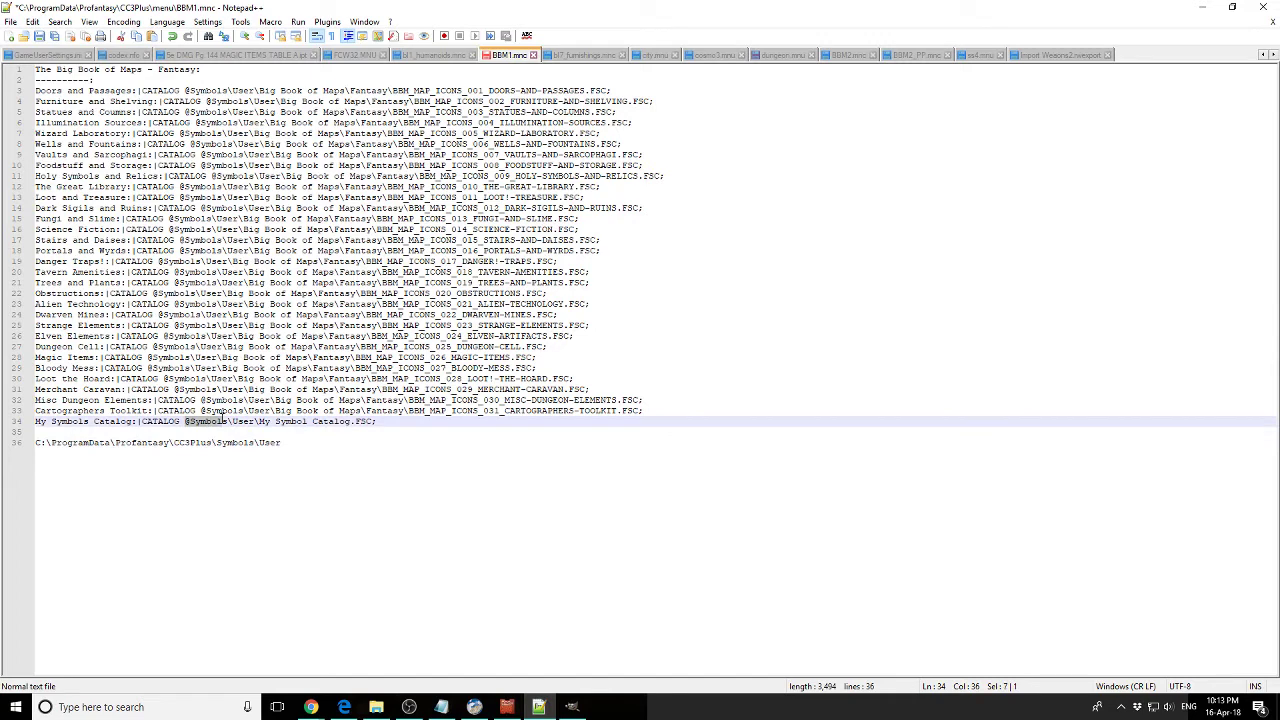
{"action": "double_click", "coordinate": [195, 445]}
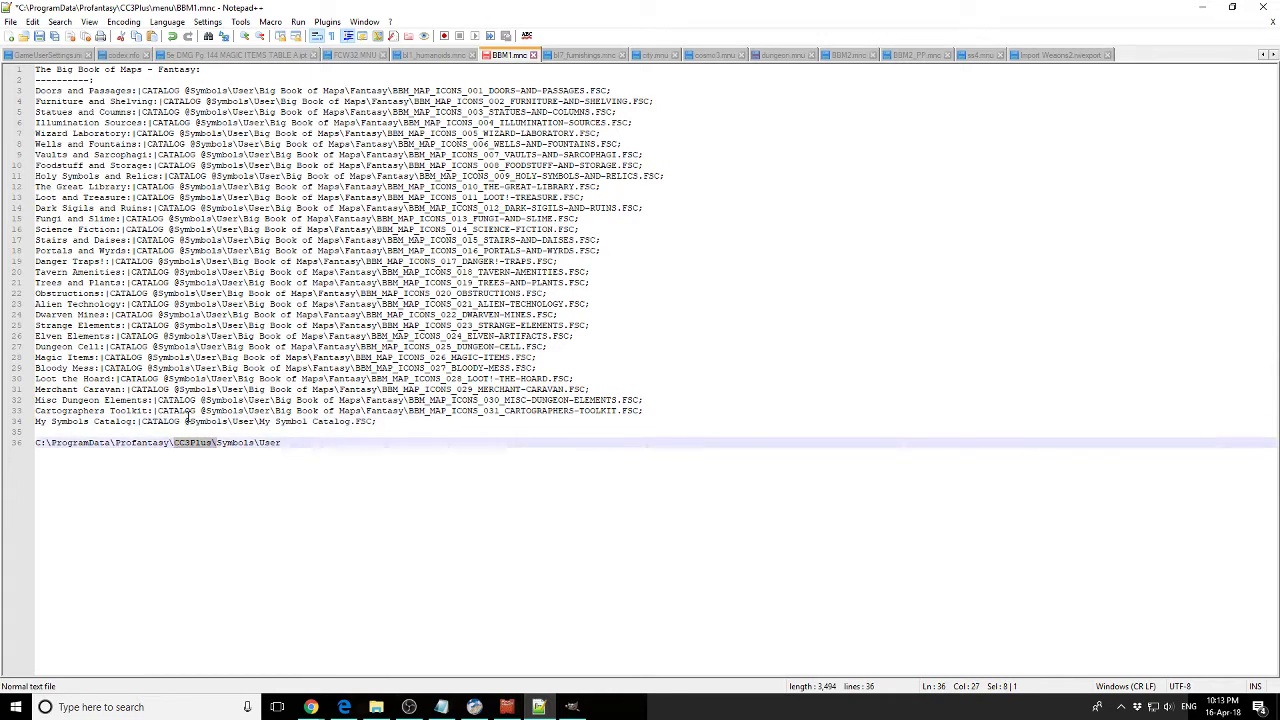
{"action": "left_click_drag", "start_coordinate": [179, 421], "coordinate": [229, 421]}
{"action": "left_click", "coordinate": [184, 421]}
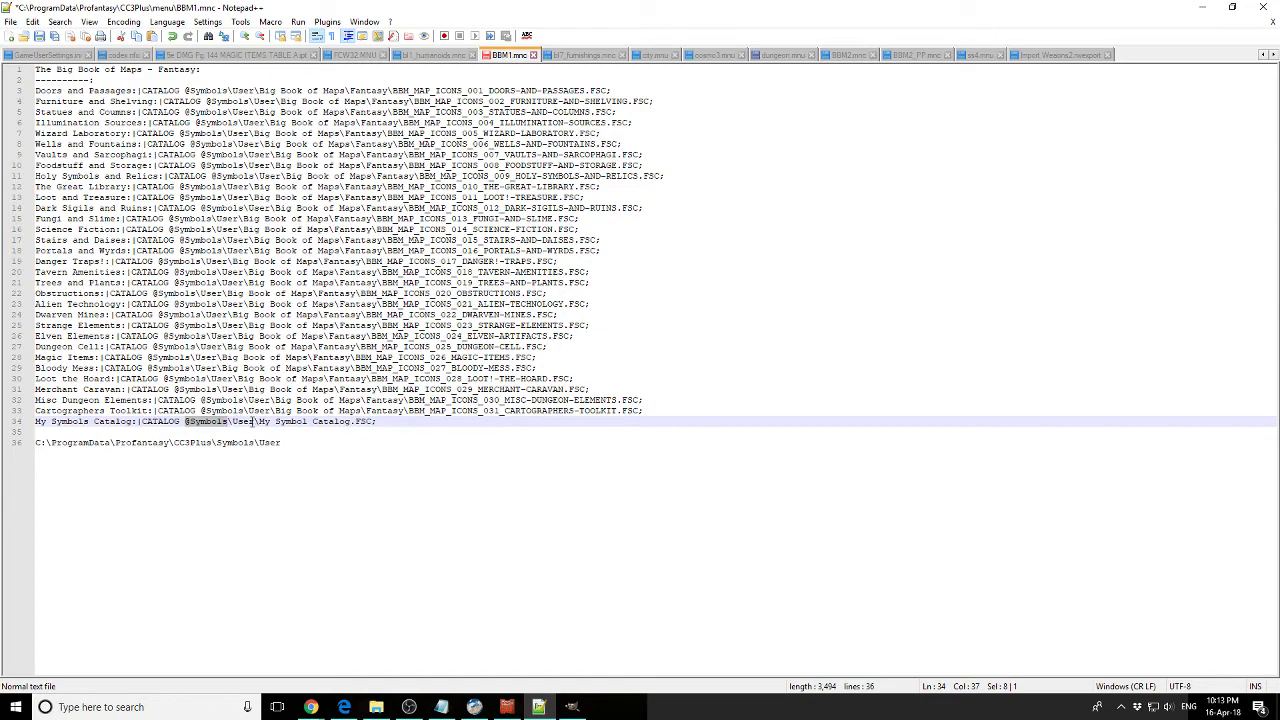
- Delete the pasted folder path with the blank lines above it and save BBM1.mnc
{"action": "left_click", "coordinate": [283, 444]}
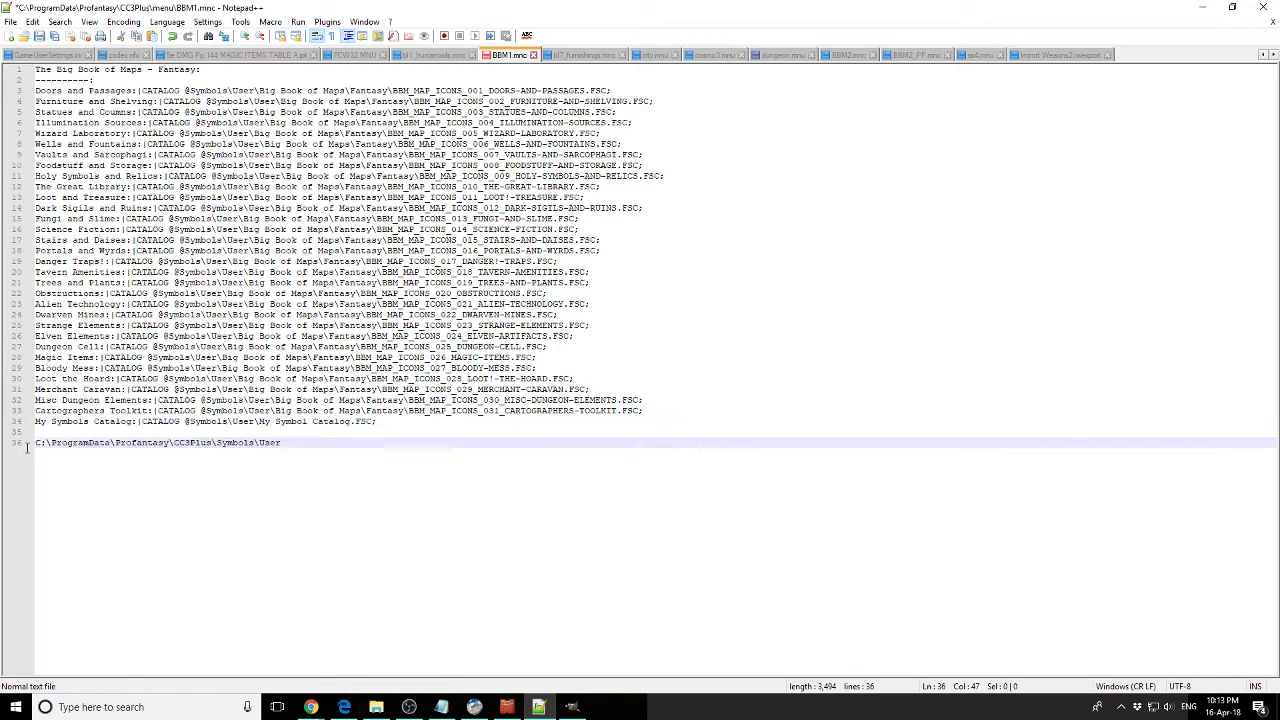
{"action": "key", "text": "shift+Home"}
{"action": "key", "text": "BackSpace"}
{"action": "key", "text": "BackSpace"}
{"action": "key", "text": "BackSpace"}
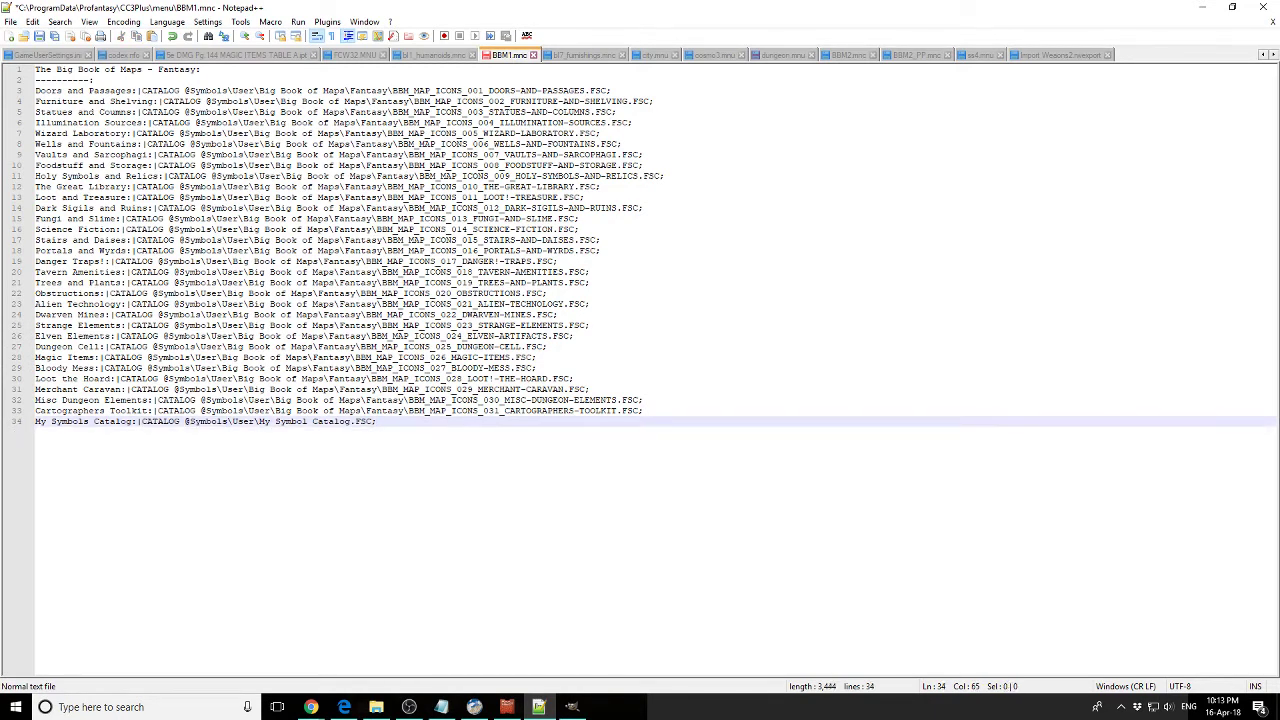
{"action": "left_click", "coordinate": [39, 37]}
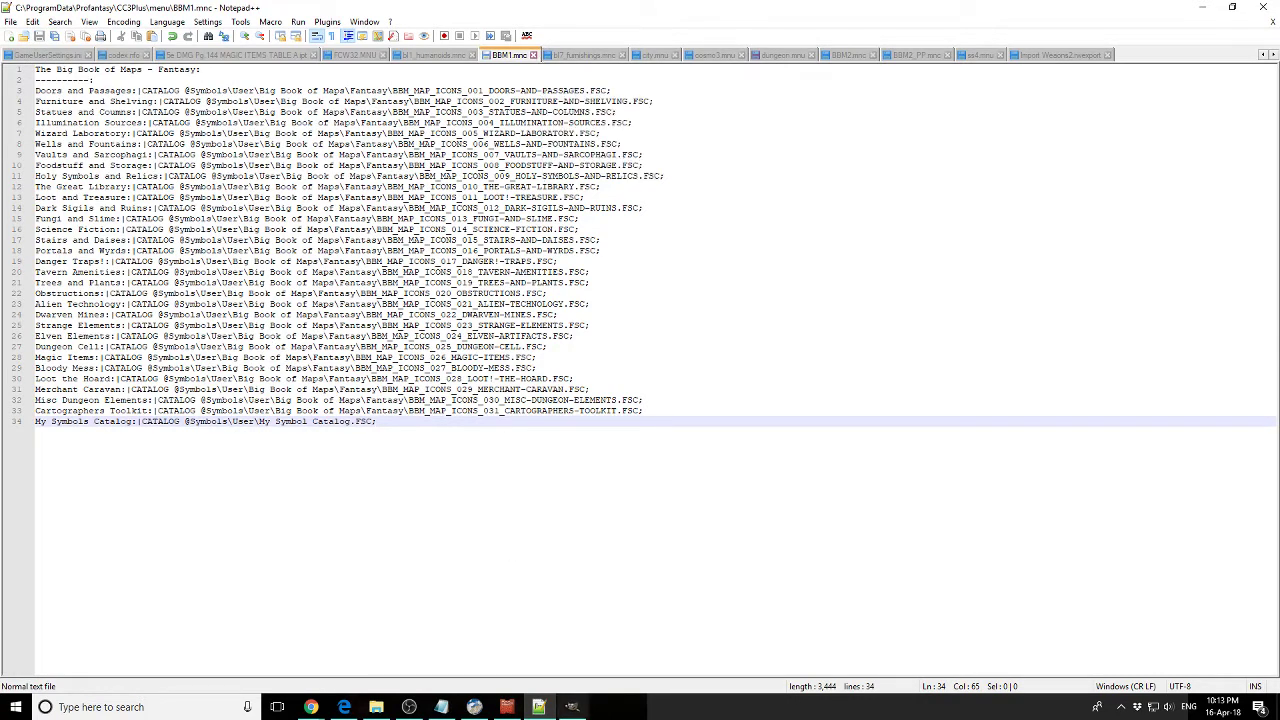
- Switch to Campaign Cartographer, load My Symbols Catalog from the Big Book of Maps - Fantasy catalog list, and try picking up its first house symbol
{"action": "left_click", "coordinate": [507, 707]}
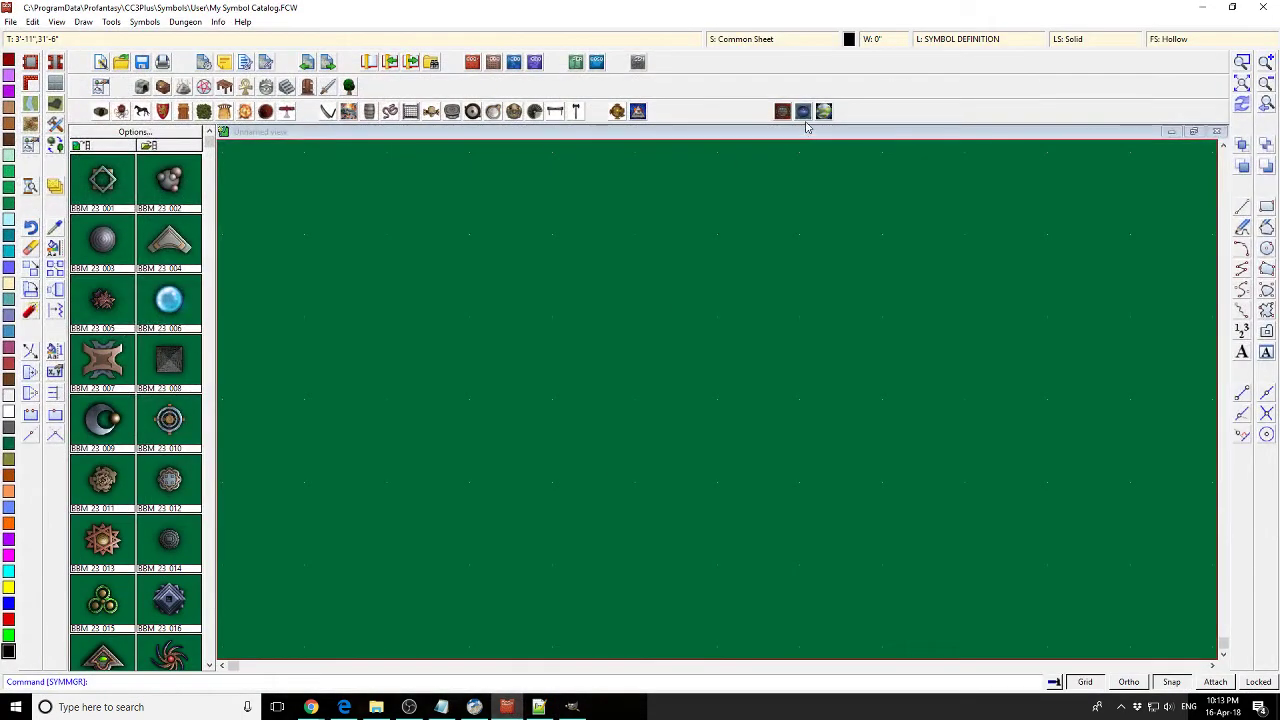
{"action": "left_click", "coordinate": [783, 112]}
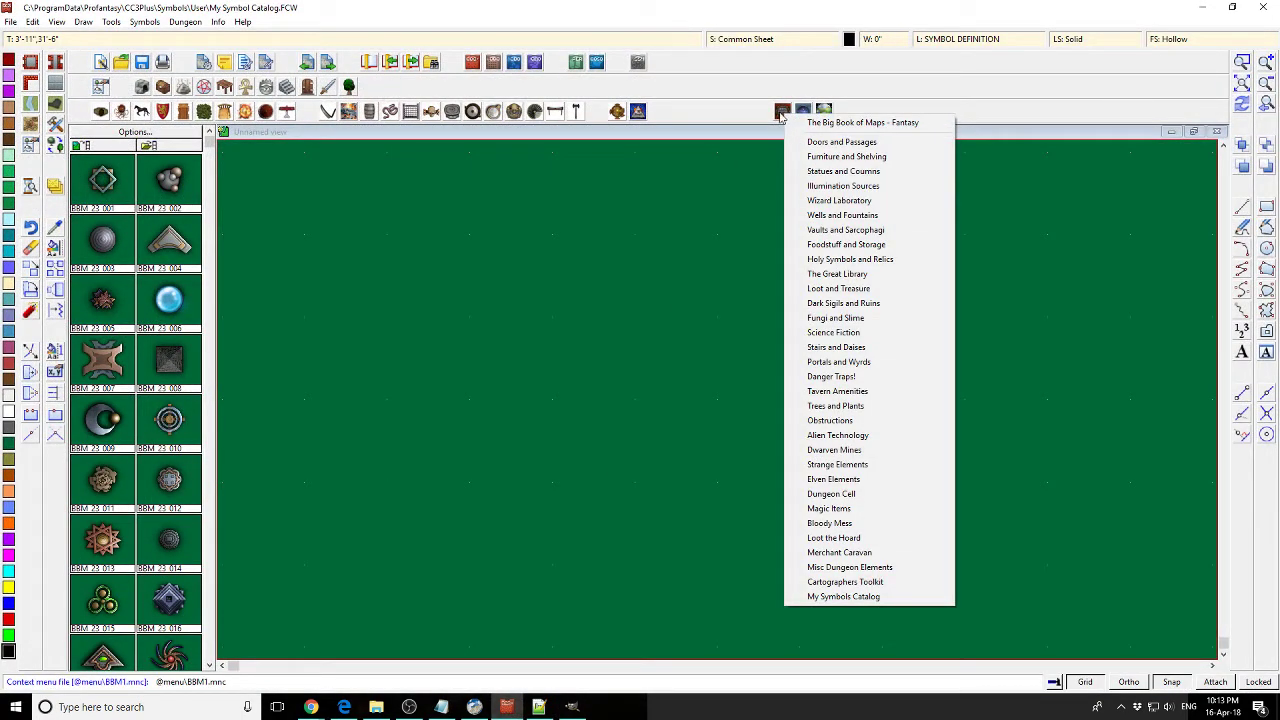
{"action": "left_click", "coordinate": [782, 112]}
{"action": "left_click", "coordinate": [782, 112]}
{"action": "left_click", "coordinate": [829, 589]}
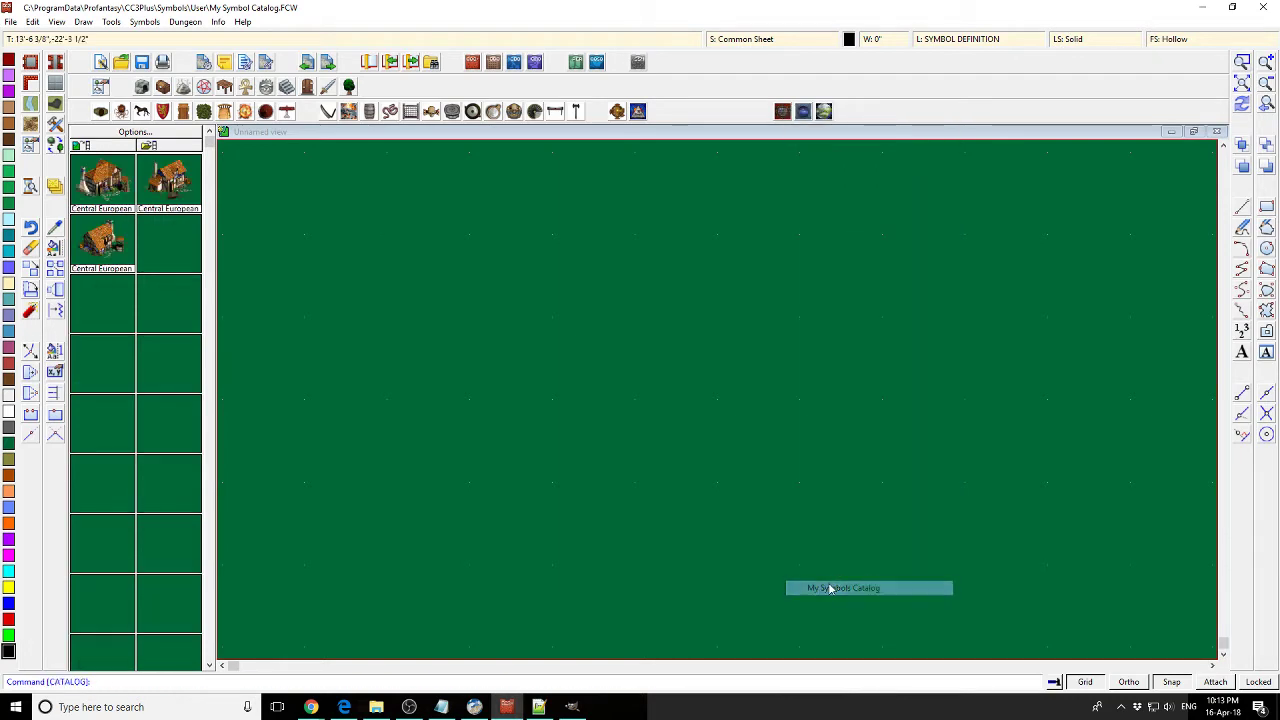
{"action": "left_click", "coordinate": [142, 194]}
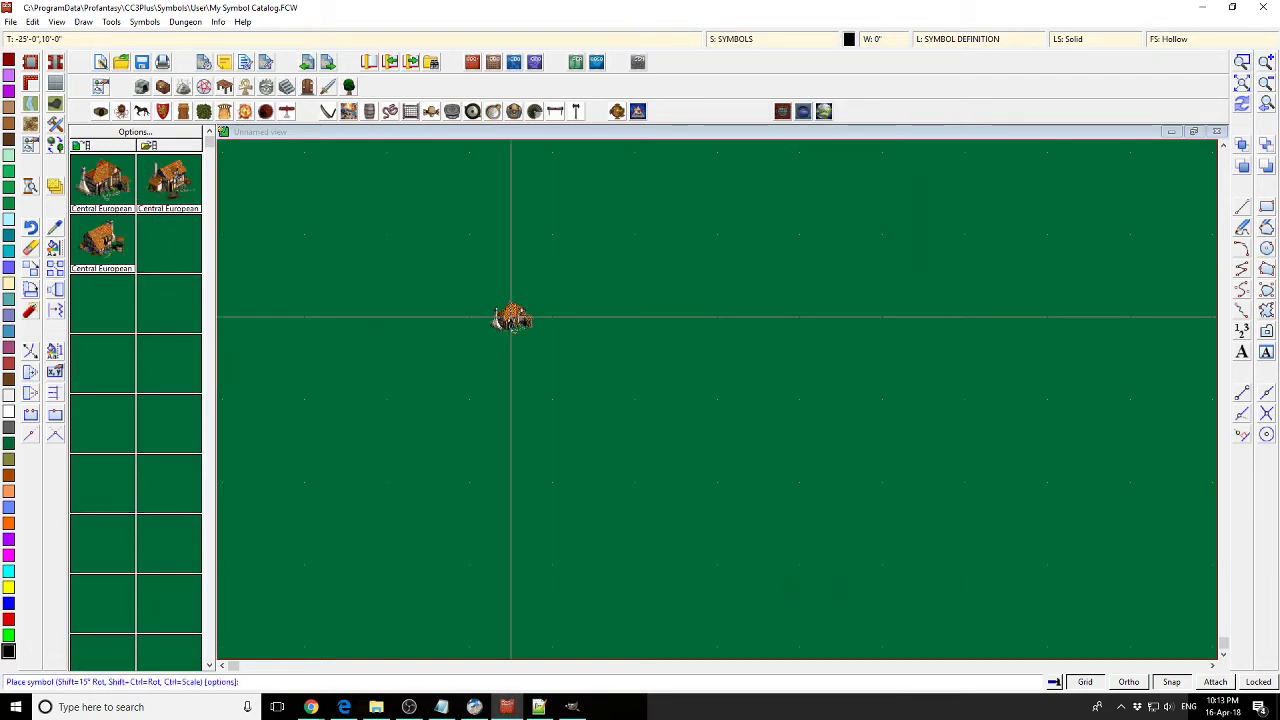
{"action": "key", "text": "Escape"}
{"action": "left_click", "coordinate": [135, 133]}
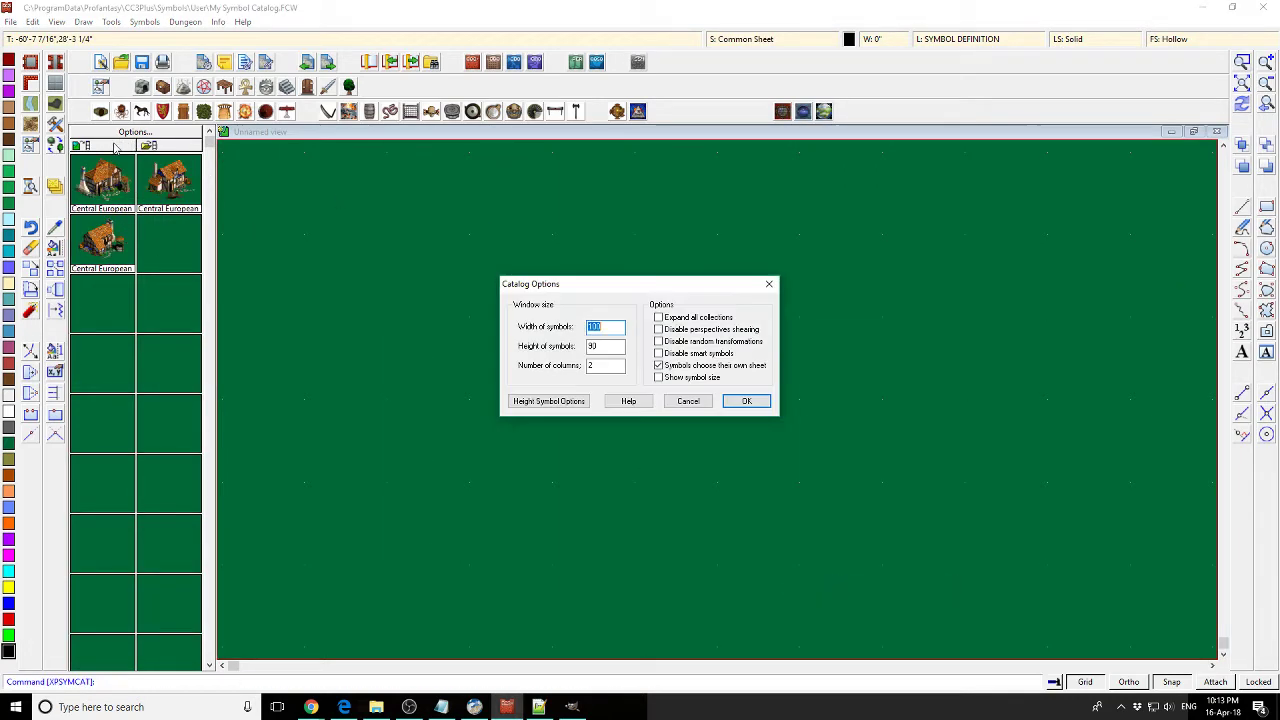
{"action": "key", "text": "Escape"}
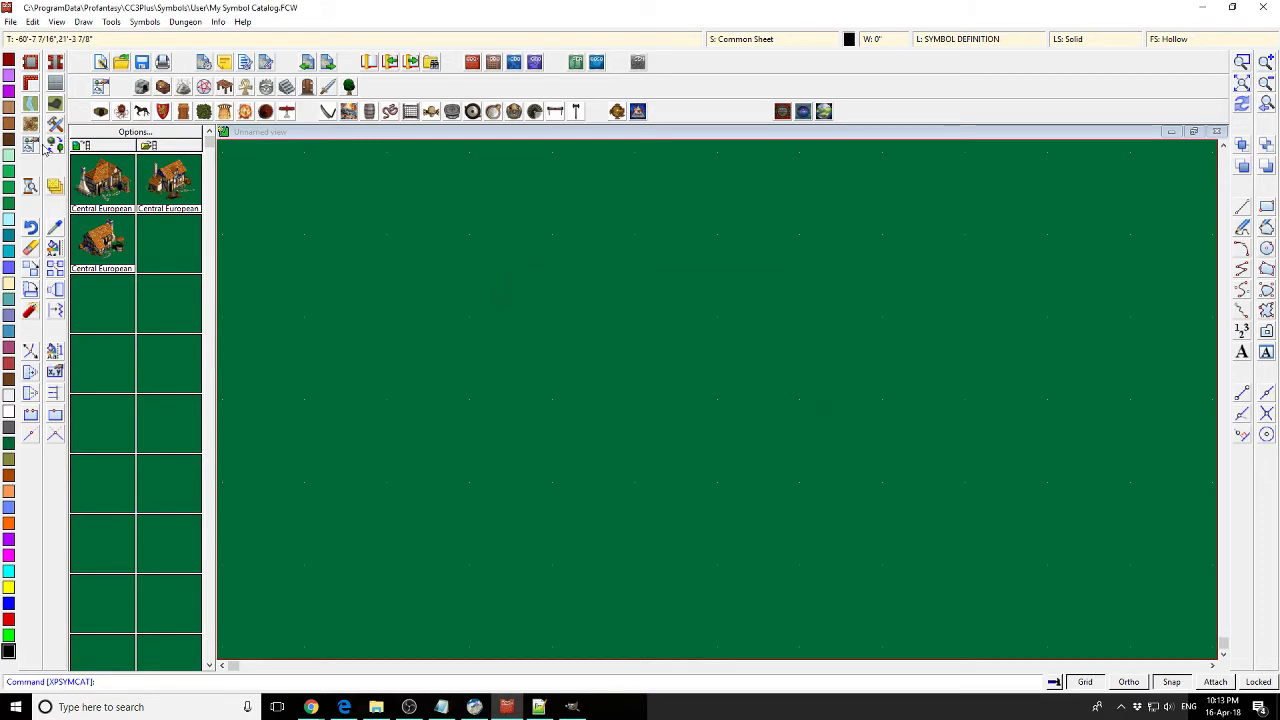
{"action": "left_click", "coordinate": [110, 166]}
{"action": "key", "text": "Escape"}
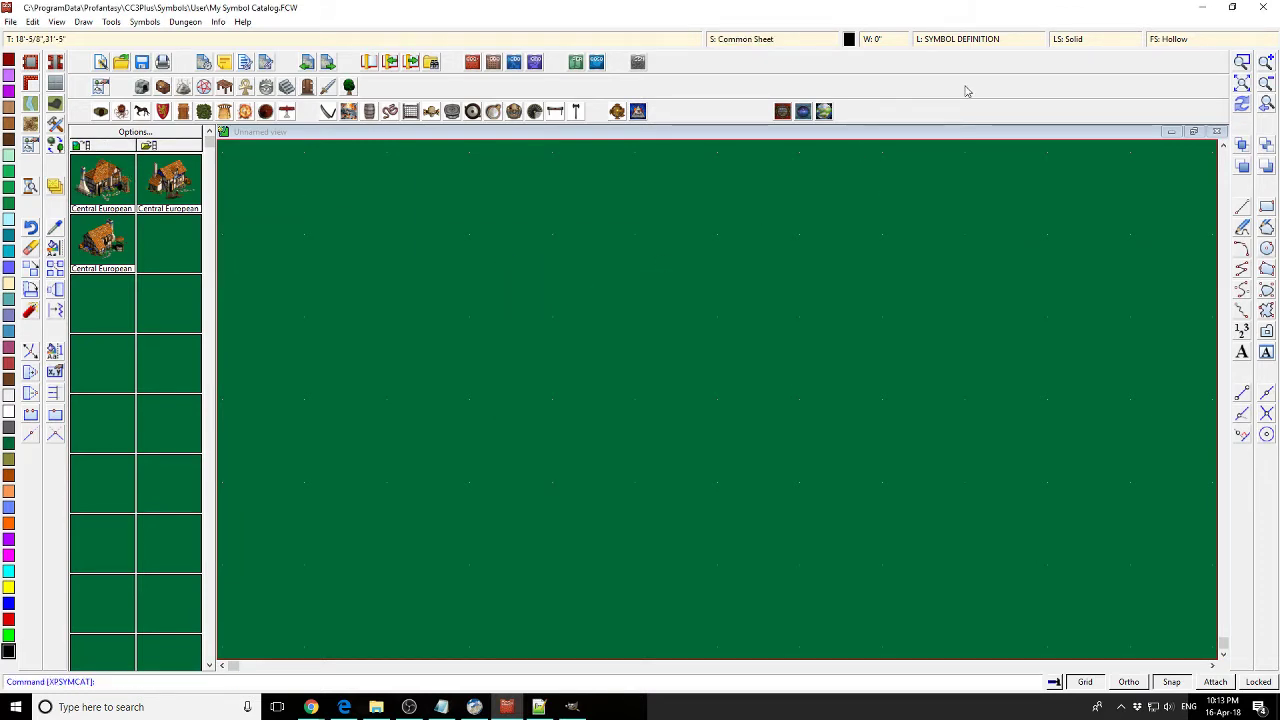
- Return to Notepad++, delete the My Symbols Catalog line from BBM1.mnc, and save the file
{"action": "left_click", "coordinate": [1206, 7]}
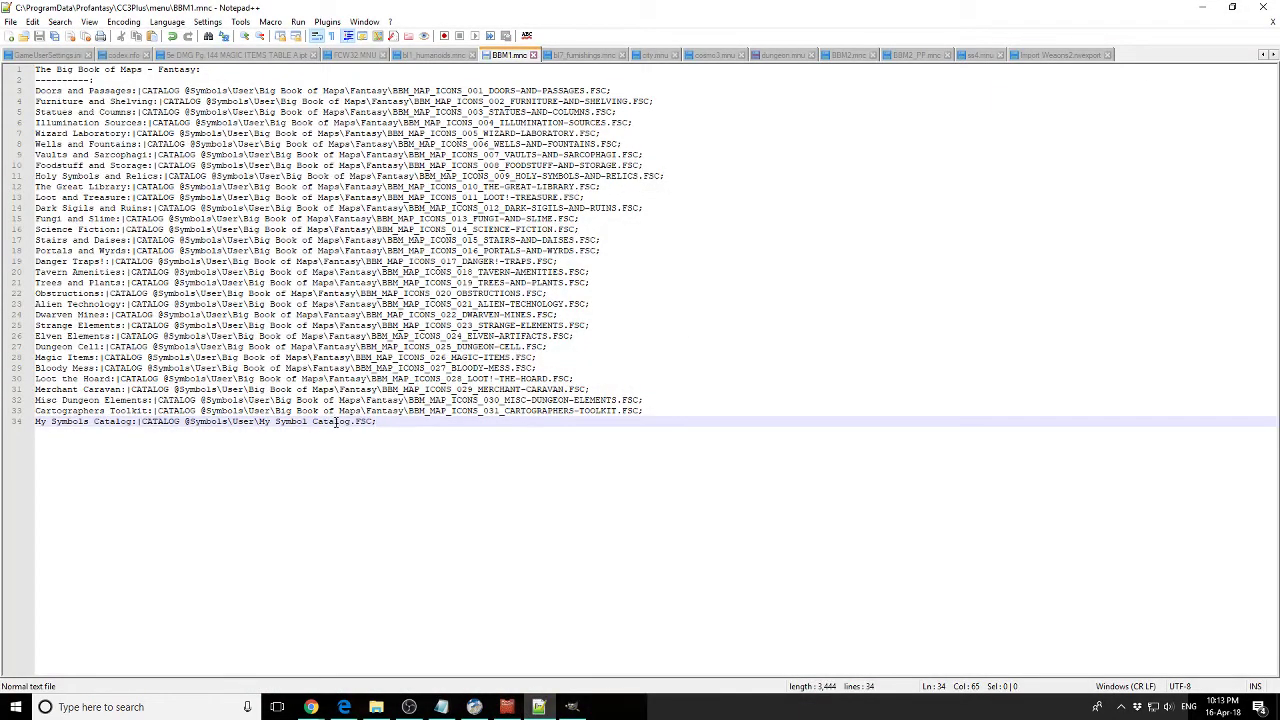
{"action": "key", "text": "shift+Home"}
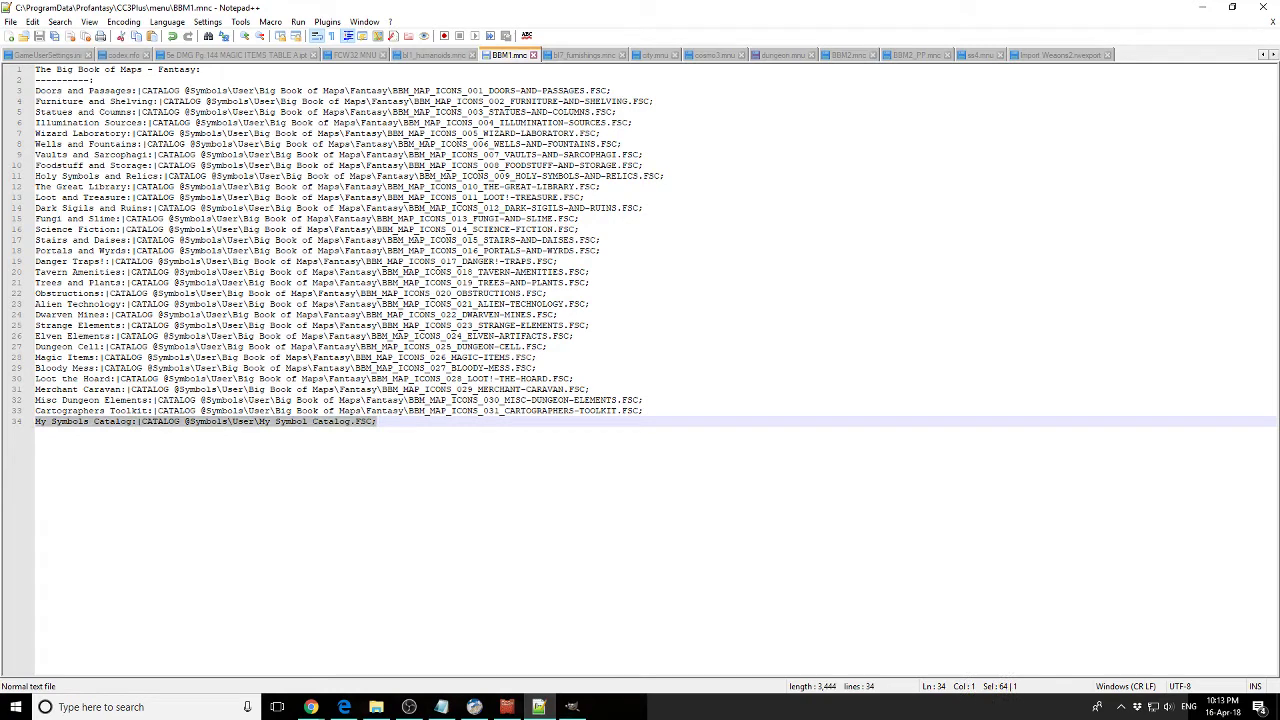
{"action": "key", "text": "BackSpace"}
{"action": "key", "text": "BackSpace"}
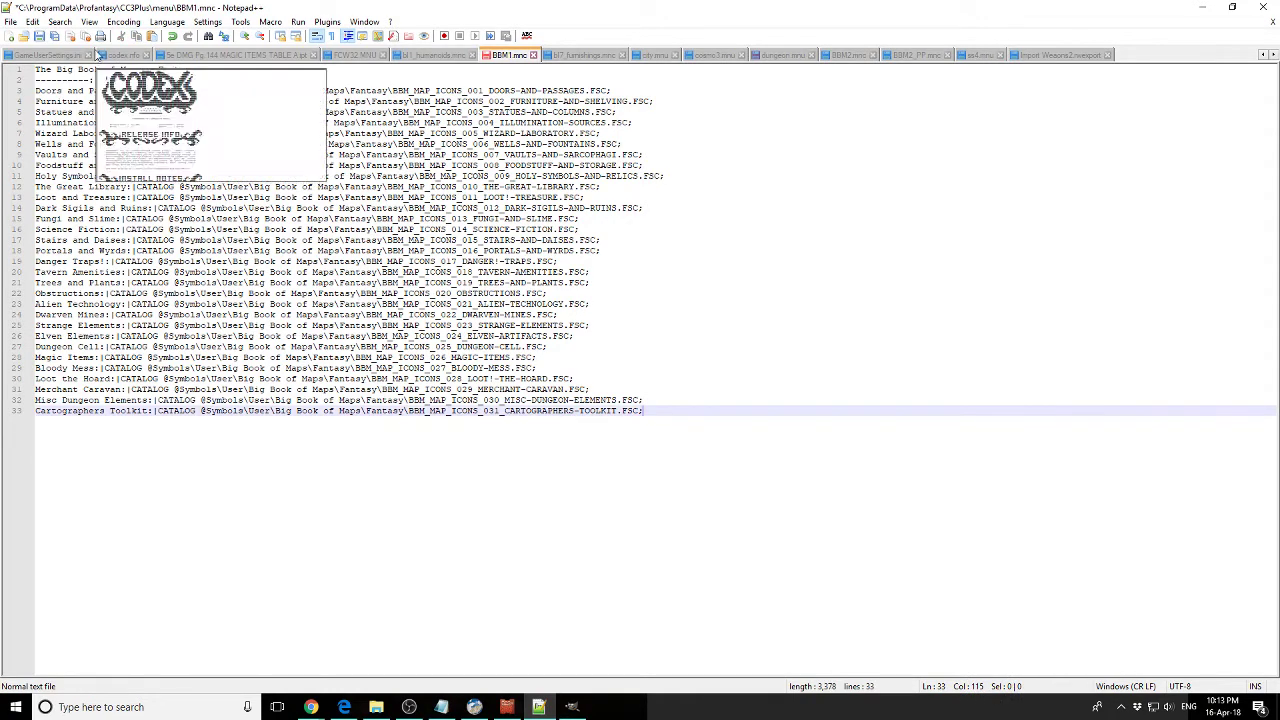
{"action": "left_click", "coordinate": [38, 37]}
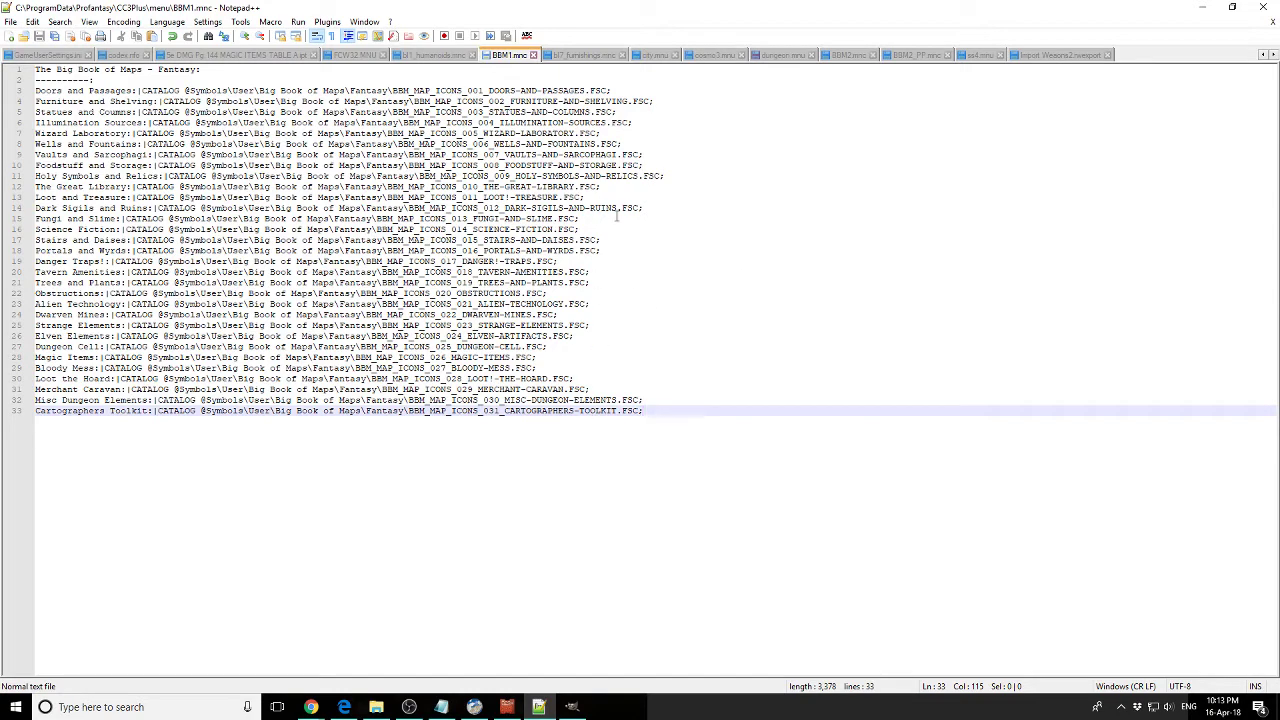
- Open ss4.mnu and duplicate the #736 Planet Portfolio button line directly beneath it
{"action": "left_click", "coordinate": [977, 55]}
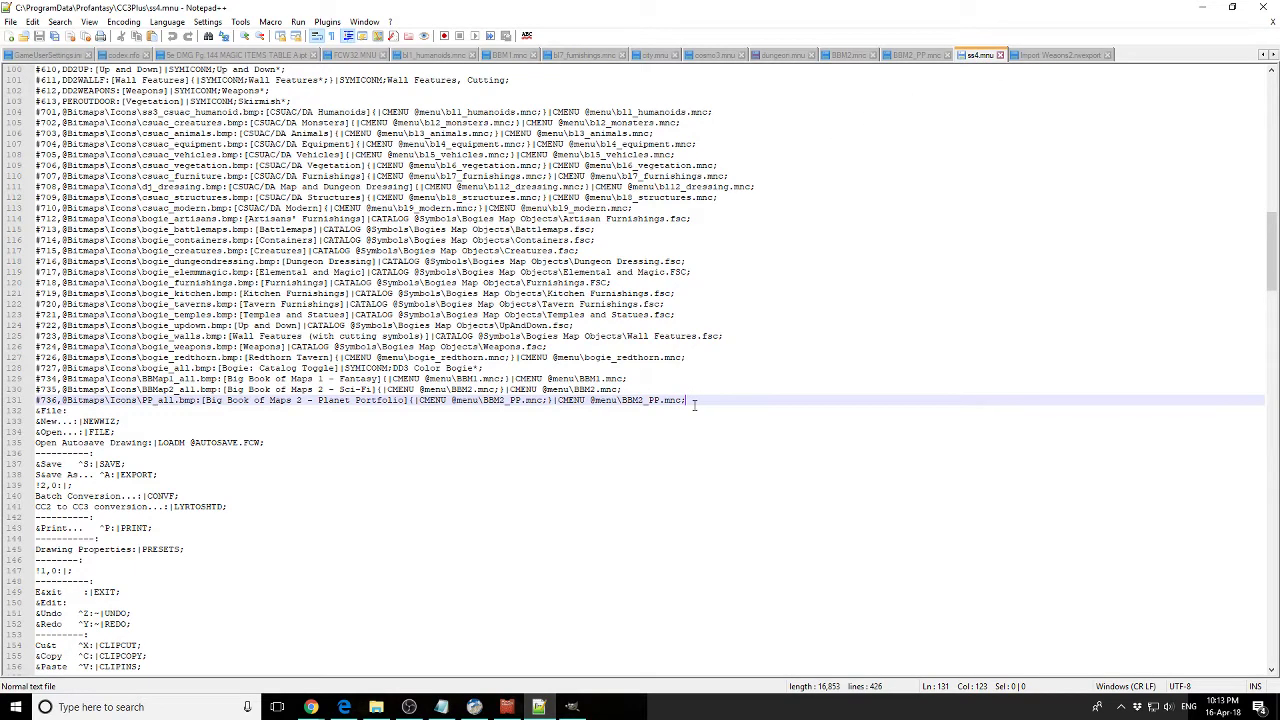
{"action": "key", "text": "shift+Right"}
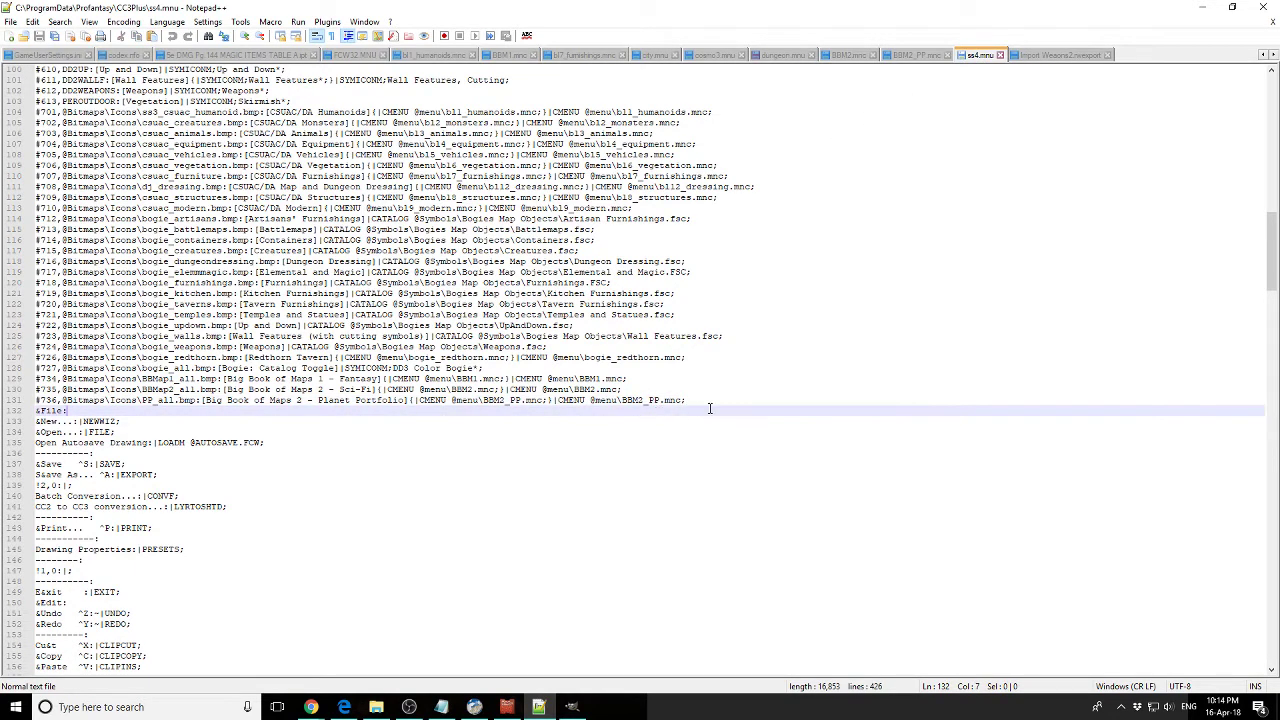
{"action": "left_click", "coordinate": [696, 399]}
{"action": "key", "text": "Return"}
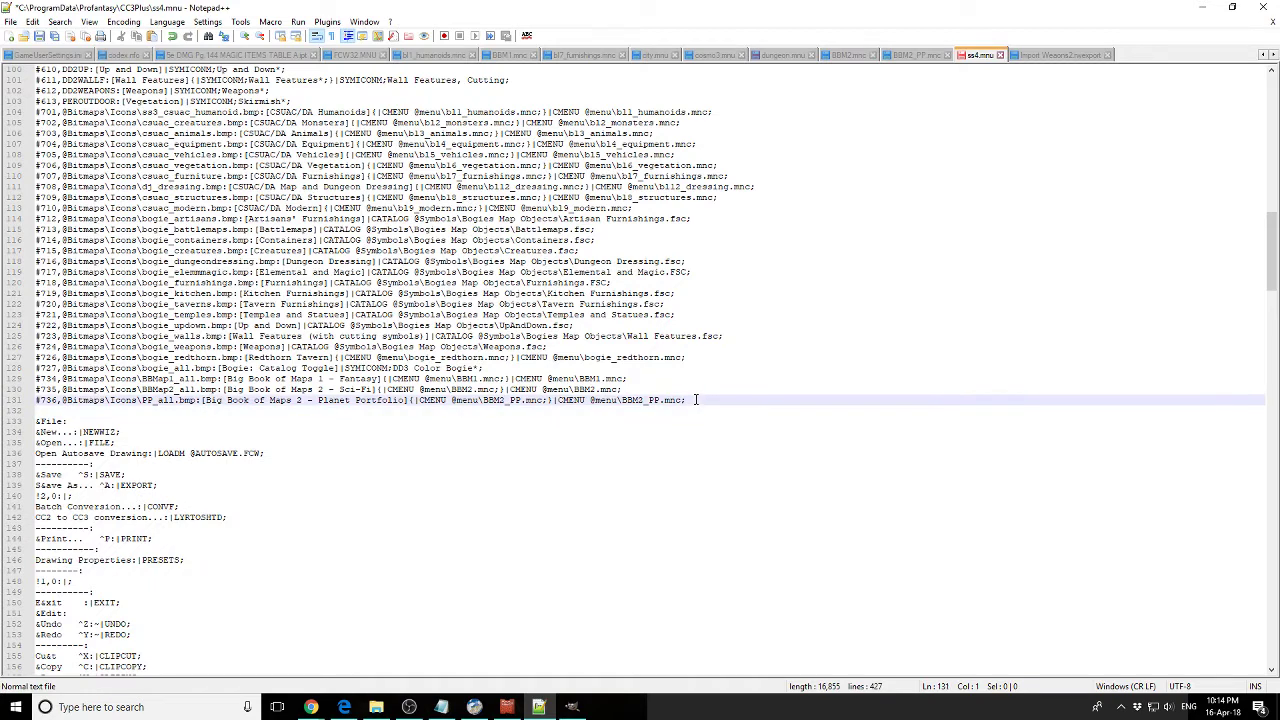
{"action": "key", "text": "Up"}
{"action": "key", "text": "shift+End"}
{"action": "key", "text": "ctrl+c"}
{"action": "key", "text": "Down"}
{"action": "key", "text": "ctrl+v"}
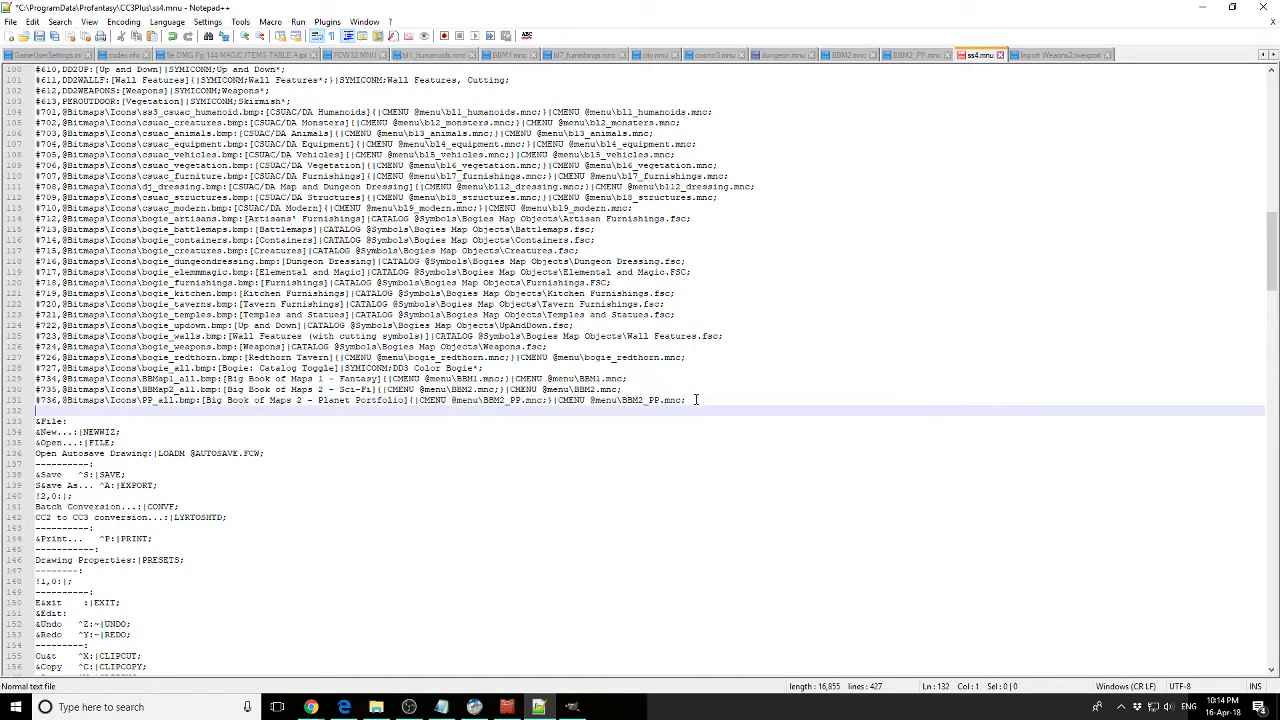
- Renumber the duplicated Planet Portfolio button line as #737
{"action": "key", "text": "Home"}
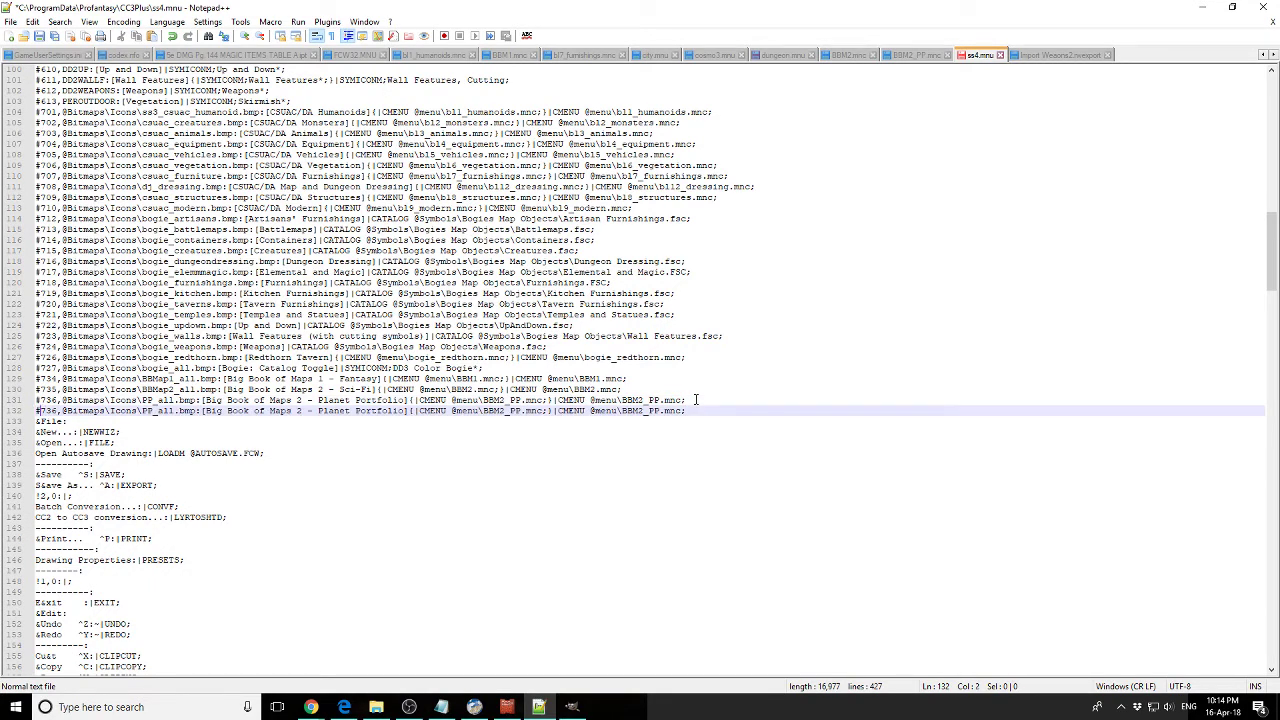
{"action": "key", "text": "Delete"}
{"action": "key", "text": "Delete"}
{"action": "type", "text": "37"}
{"action": "key", "text": "Right"}
{"action": "key", "text": "Right"}
{"action": "key", "text": "Right"}
{"action": "key", "text": "Right"}
{"action": "key", "text": "Right"}
{"action": "key", "text": "Right"}
{"action": "key", "text": "Right"}
- Switch to File Explorer and browse the CC3Plus\Bitmaps\Icons folder for a button icon
{"action": "left_click", "coordinate": [376, 707]}
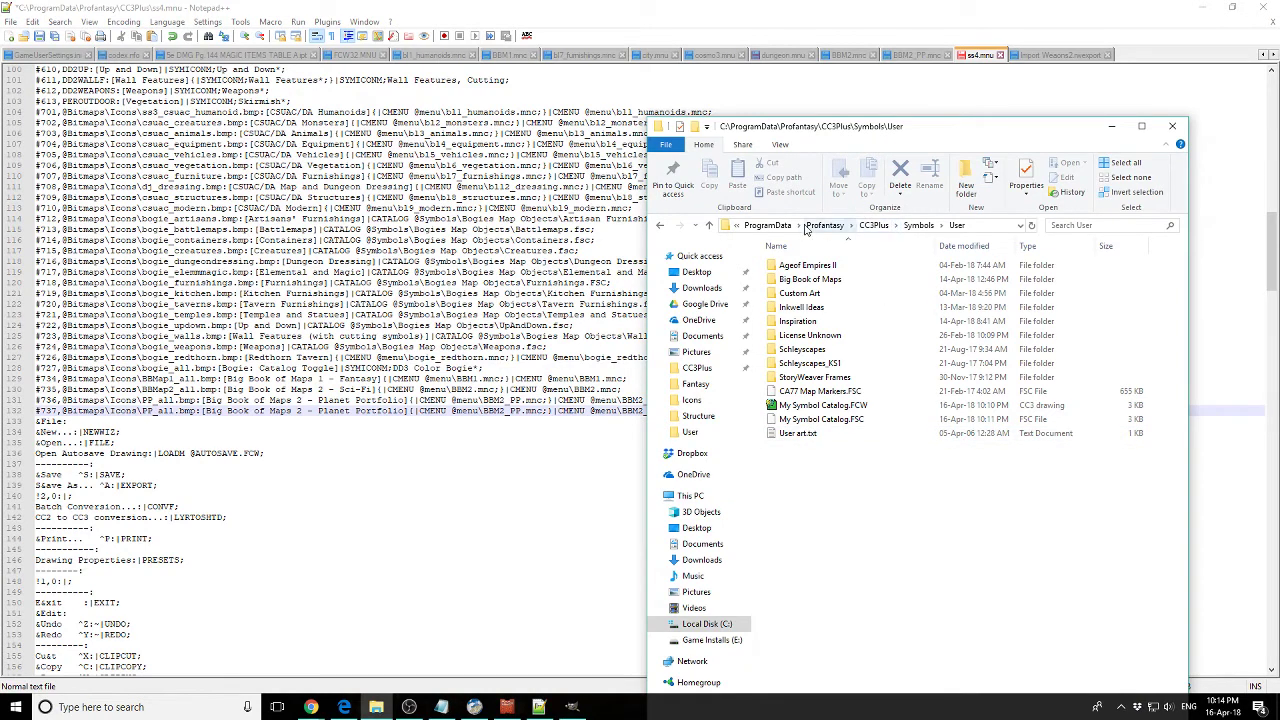
{"action": "left_click", "coordinate": [872, 226]}
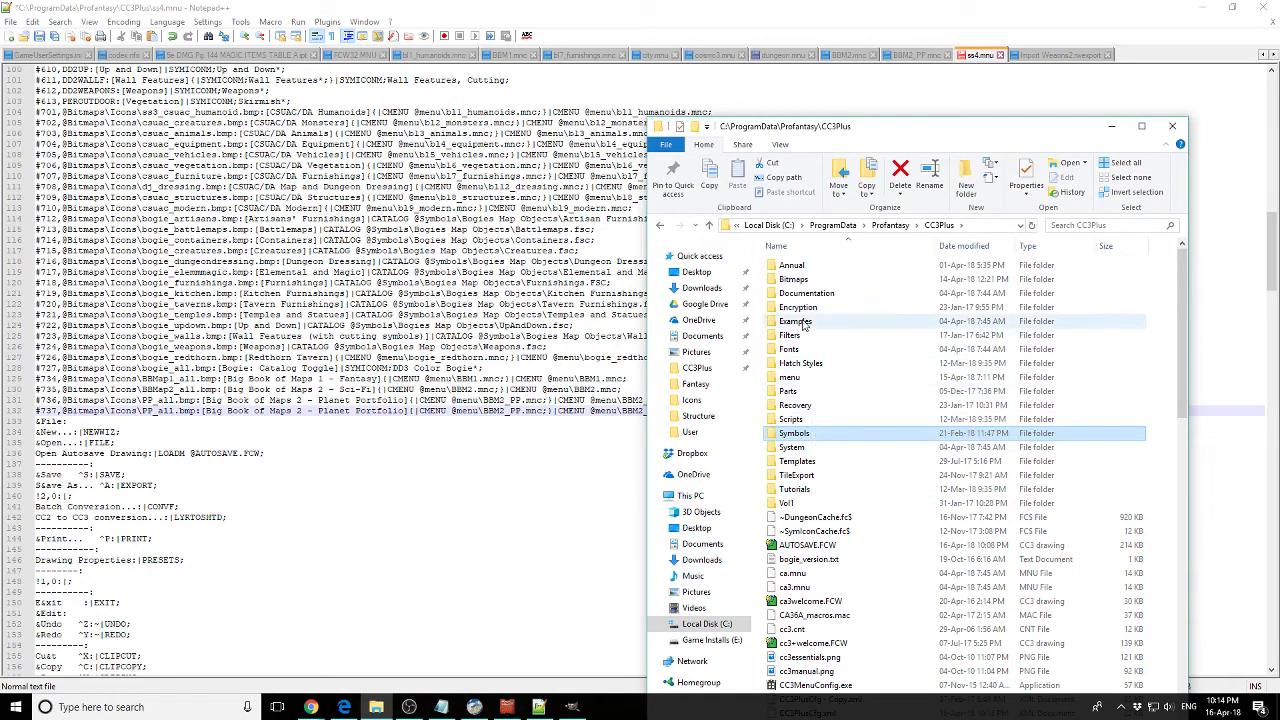
{"action": "double_click", "coordinate": [794, 279]}
{"action": "double_click", "coordinate": [797, 313]}
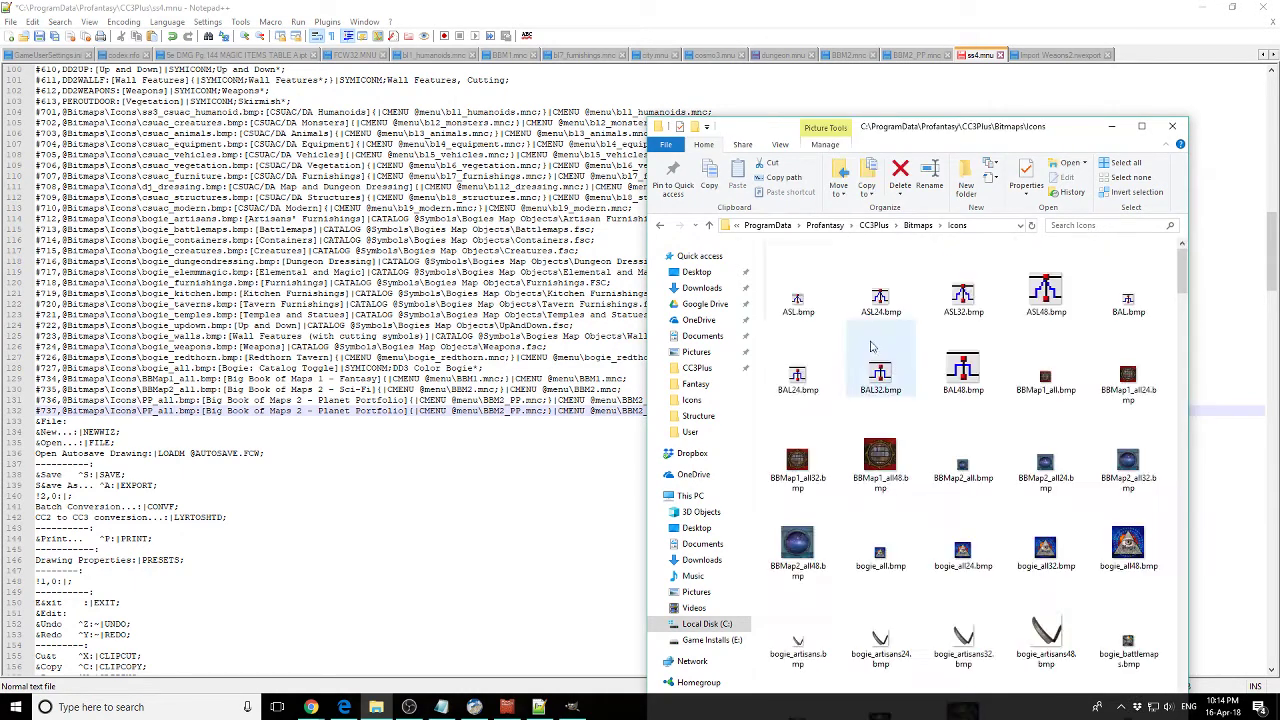
{"action": "scroll", "coordinate": [960, 430], "scroll_direction": "down", "scroll_amount": 10}
{"action": "scroll", "coordinate": [962, 433], "scroll_direction": "up", "scroll_amount": 4}
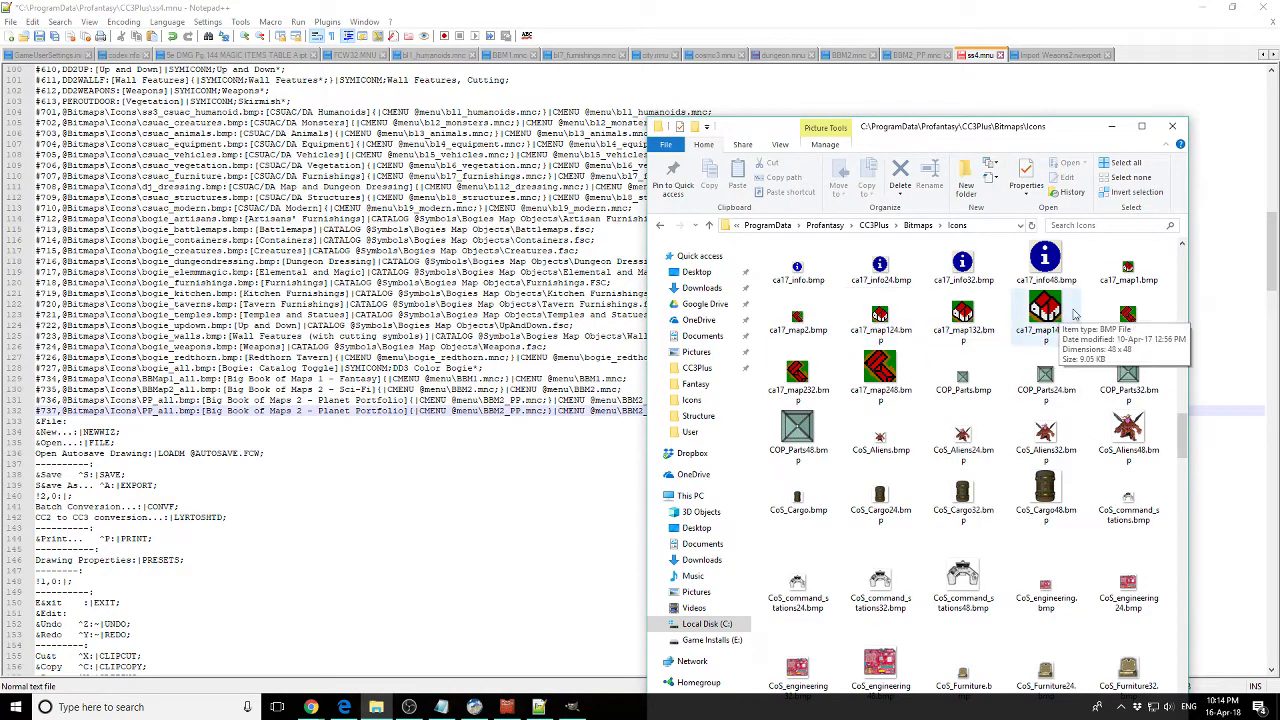
- Copy the name of ca17_map1.bmp and use it in Notepad++ to replace the PP_all bitmap name in the #737 line
{"action": "left_click", "coordinate": [1127, 268]}
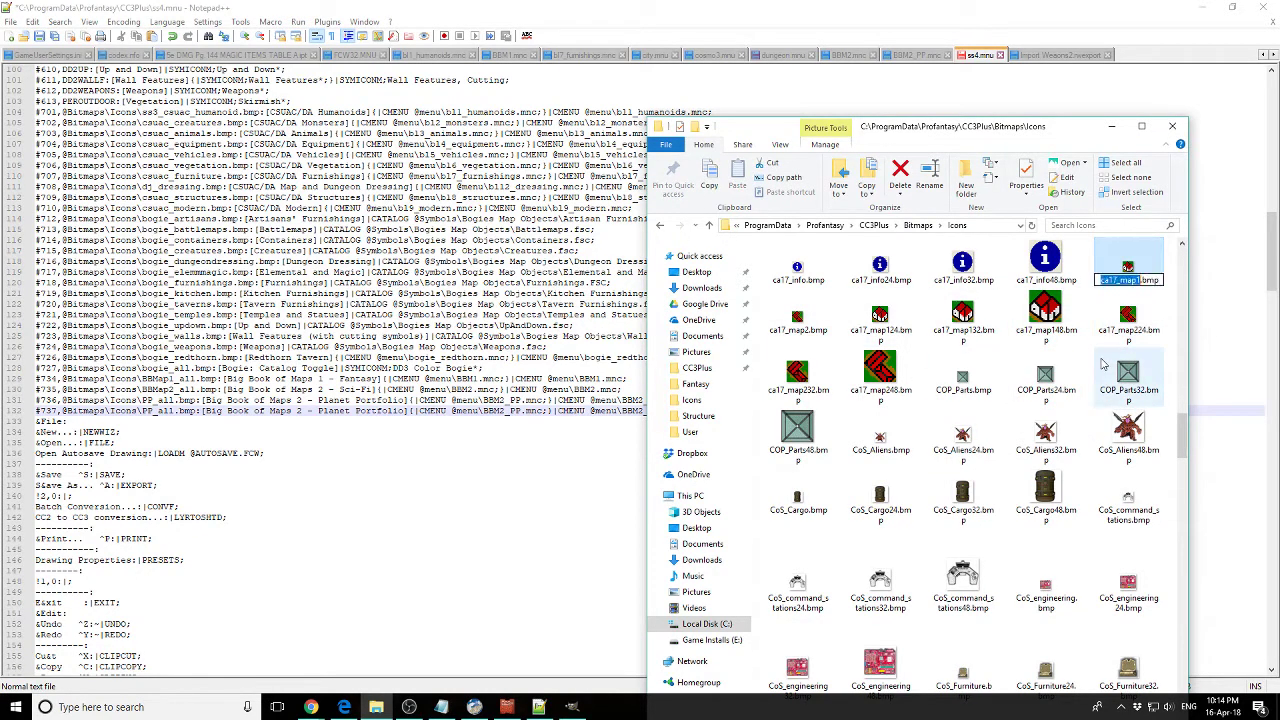
{"action": "key", "text": "F2"}
{"action": "left_click", "coordinate": [370, 400]}
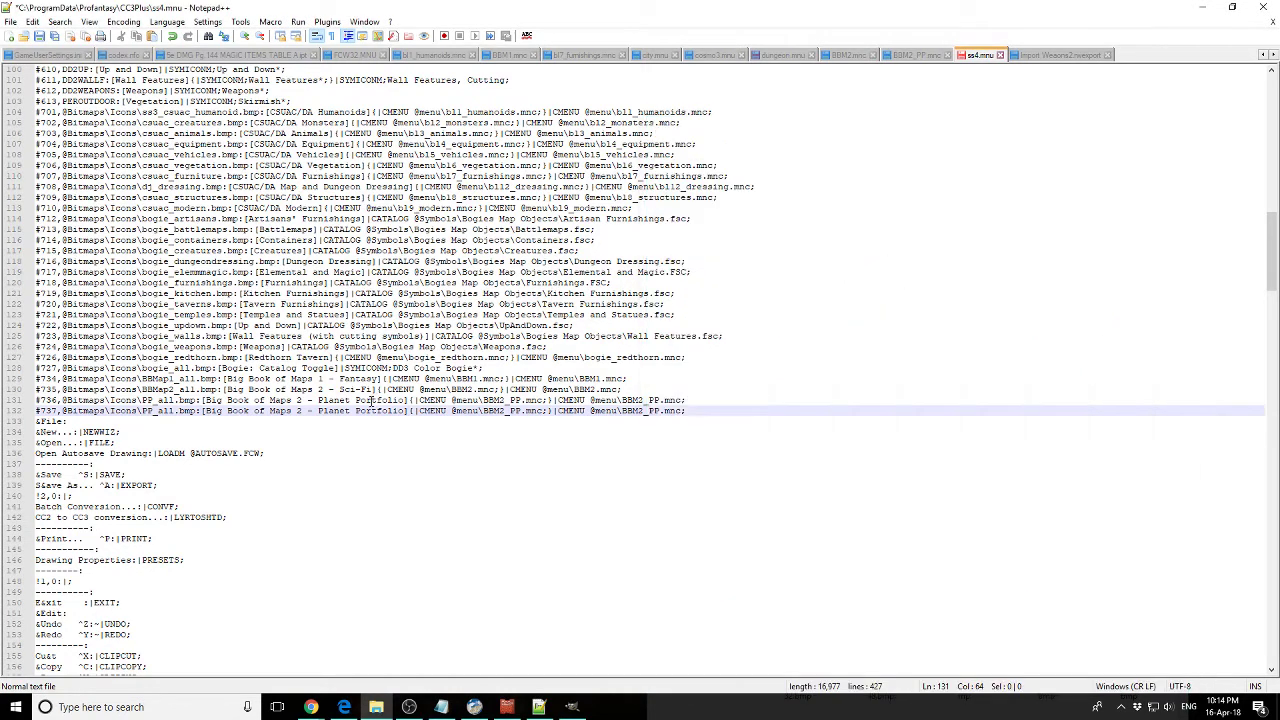
{"action": "double_click", "coordinate": [150, 410]}
{"action": "key", "text": "ctrl+v"}
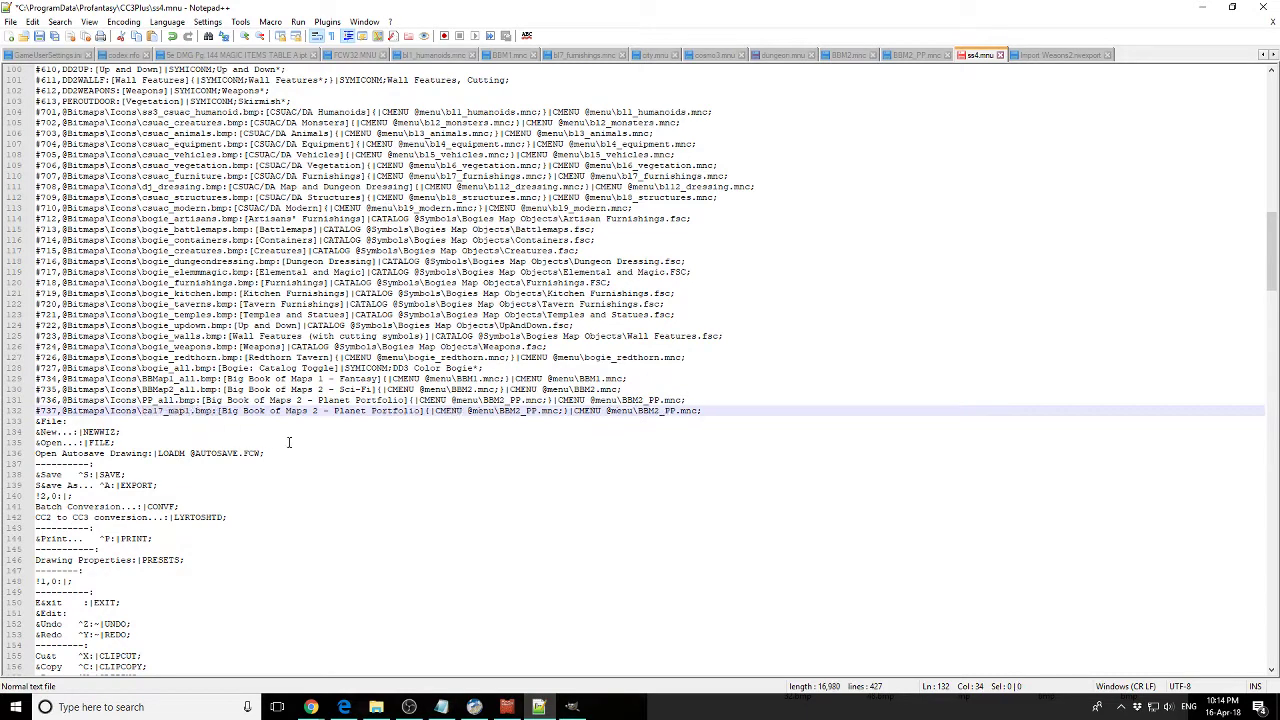
- Change the #737 button's bracketed label to "No Idea What Im Making - The Button"
{"action": "left_click_drag", "start_coordinate": [141, 400], "coordinate": [329, 411]}
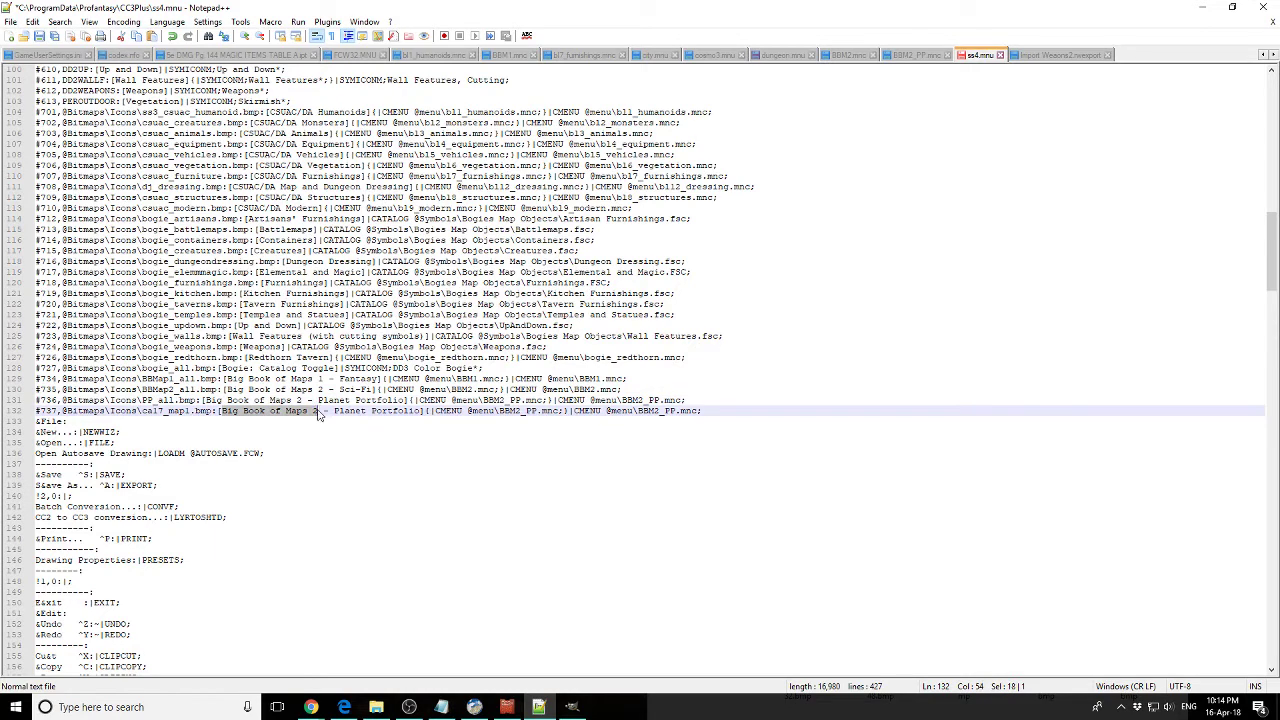
{"action": "type", "text": "No Idea Wh"}
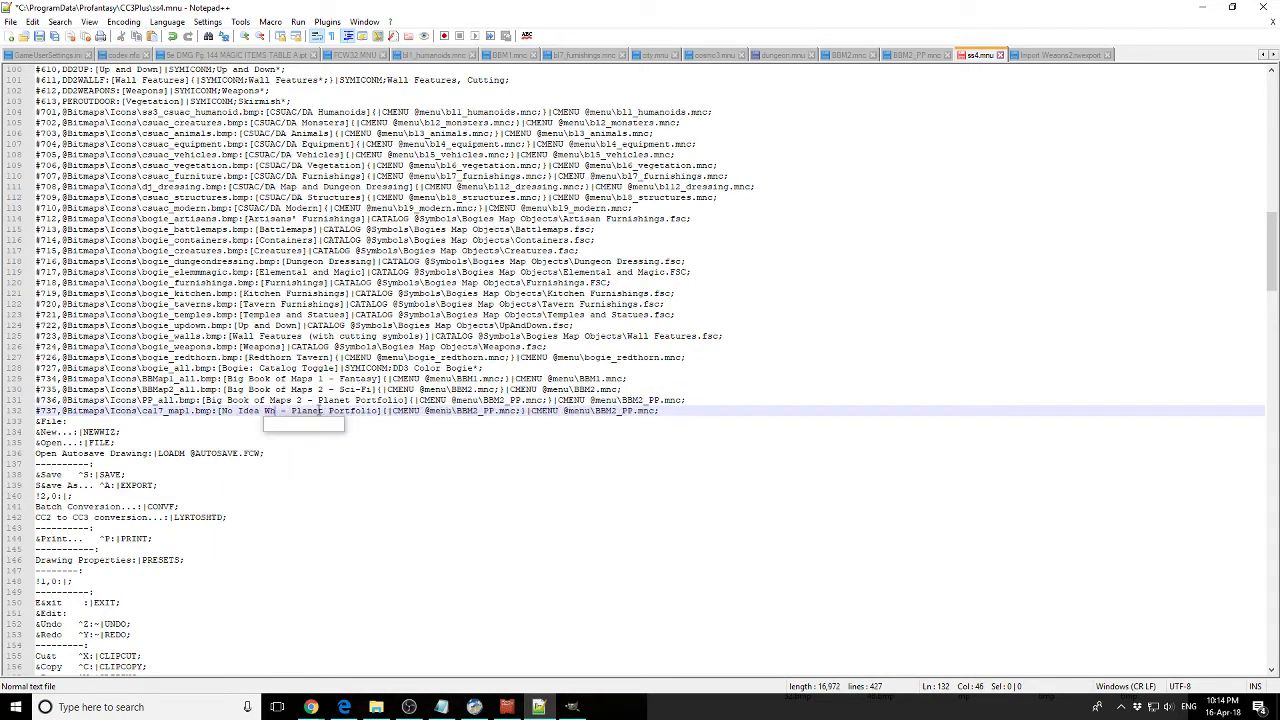
{"action": "type", "text": "at Im Making"}
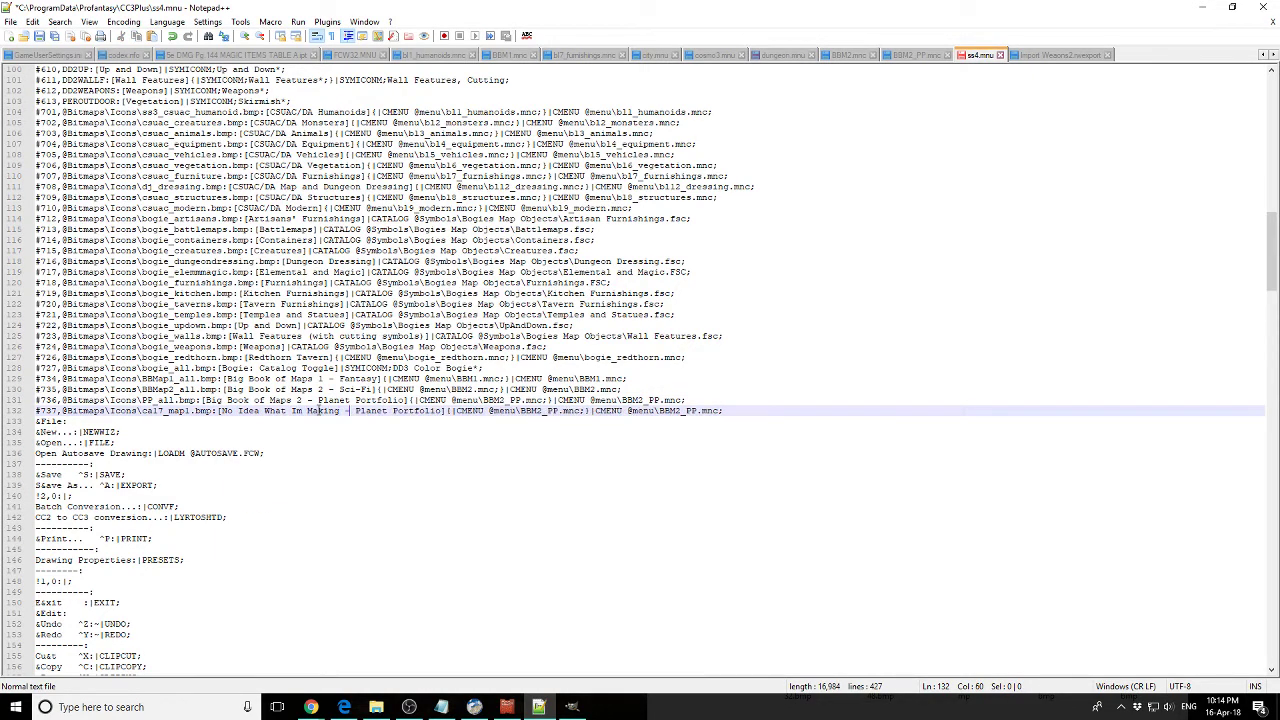
{"action": "key", "text": "ctrl+shift+Right"}
{"action": "key", "text": "ctrl+shift+Right"}
{"action": "type", "text": "The B"}
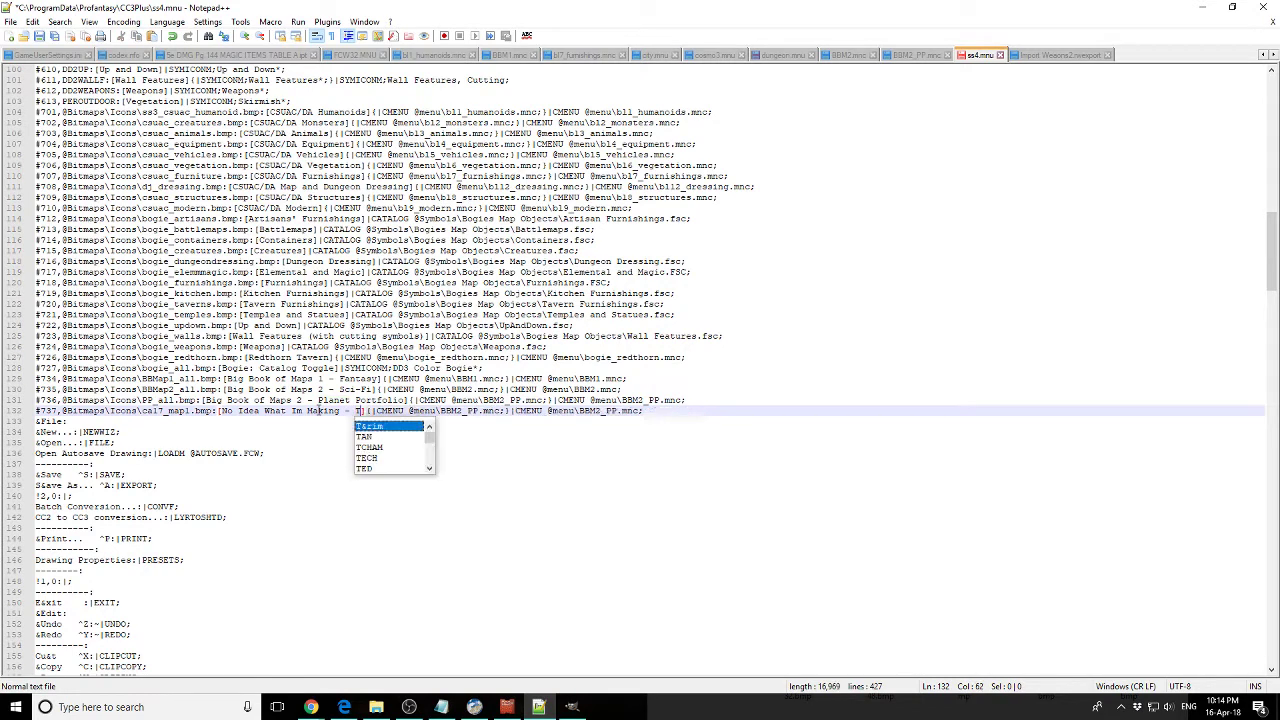
{"action": "type", "text": "utton"}
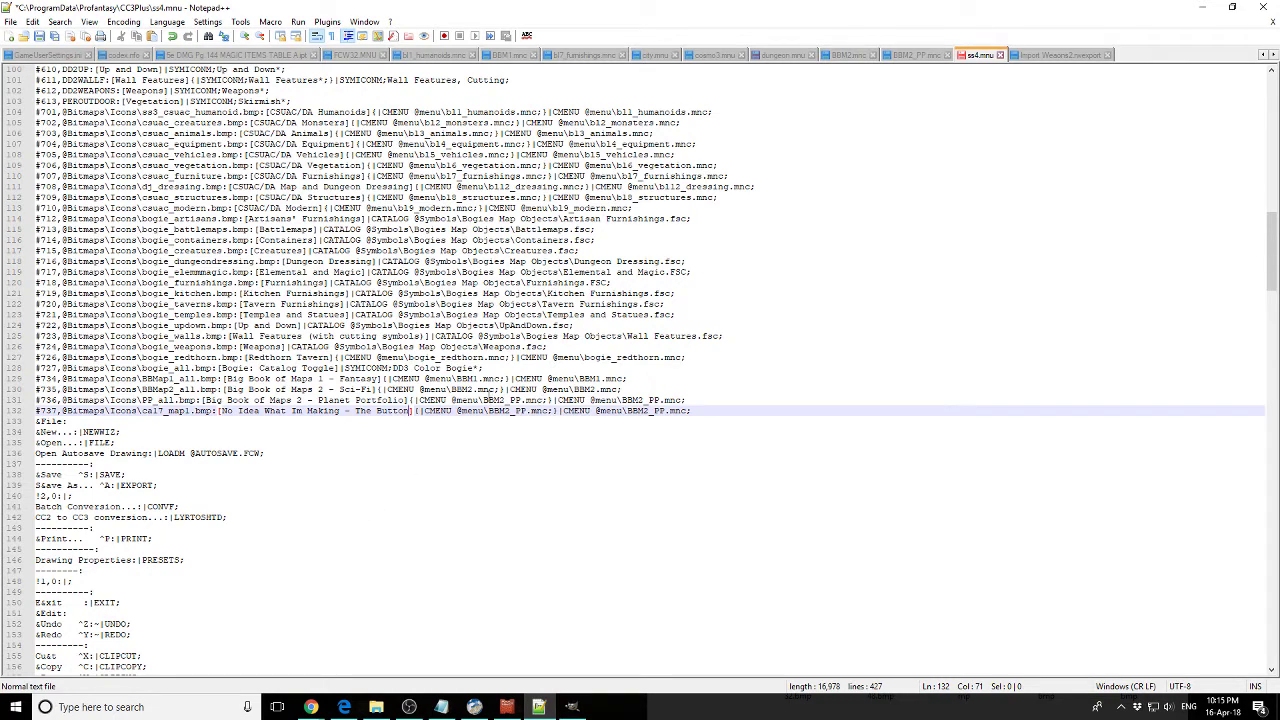
- Highlight the CMENU references in the #737 line and save ss4.mnu
{"action": "left_click_drag", "start_coordinate": [687, 410], "coordinate": [676, 412]}
{"action": "key", "text": "End"}
{"action": "left_click_drag", "start_coordinate": [431, 411], "coordinate": [650, 411]}
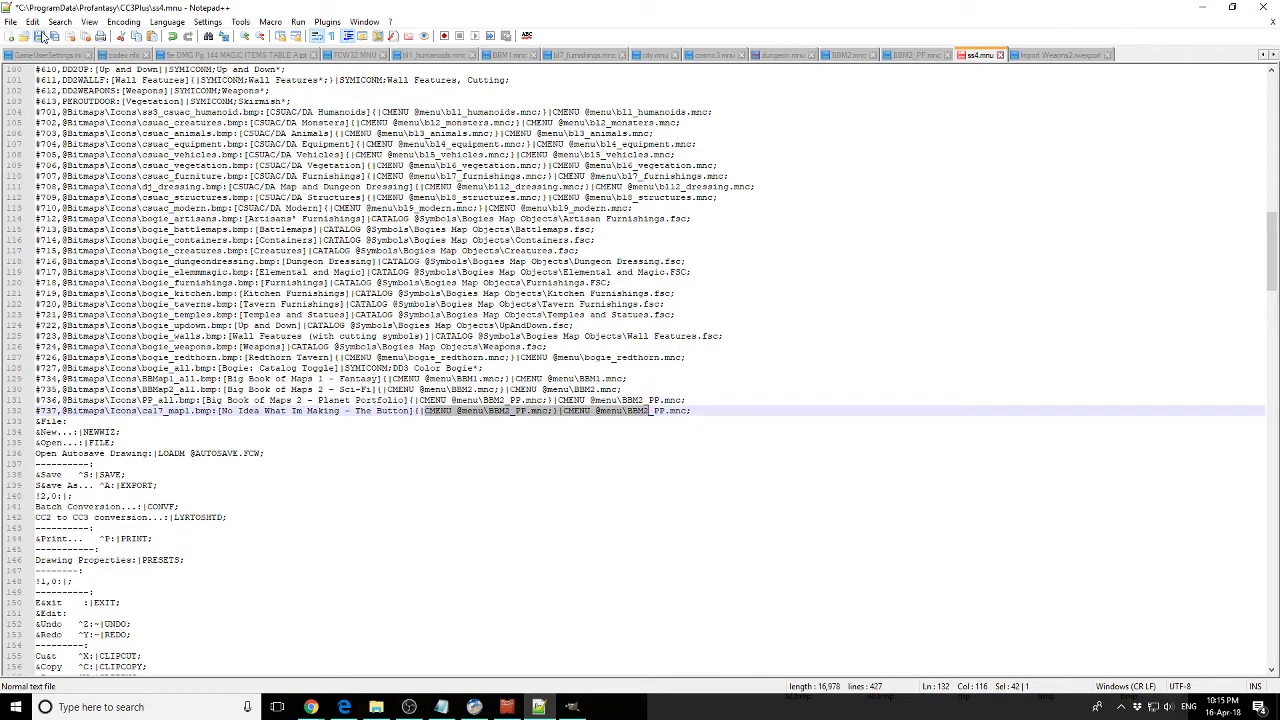
{"action": "left_click", "coordinate": [43, 36]}
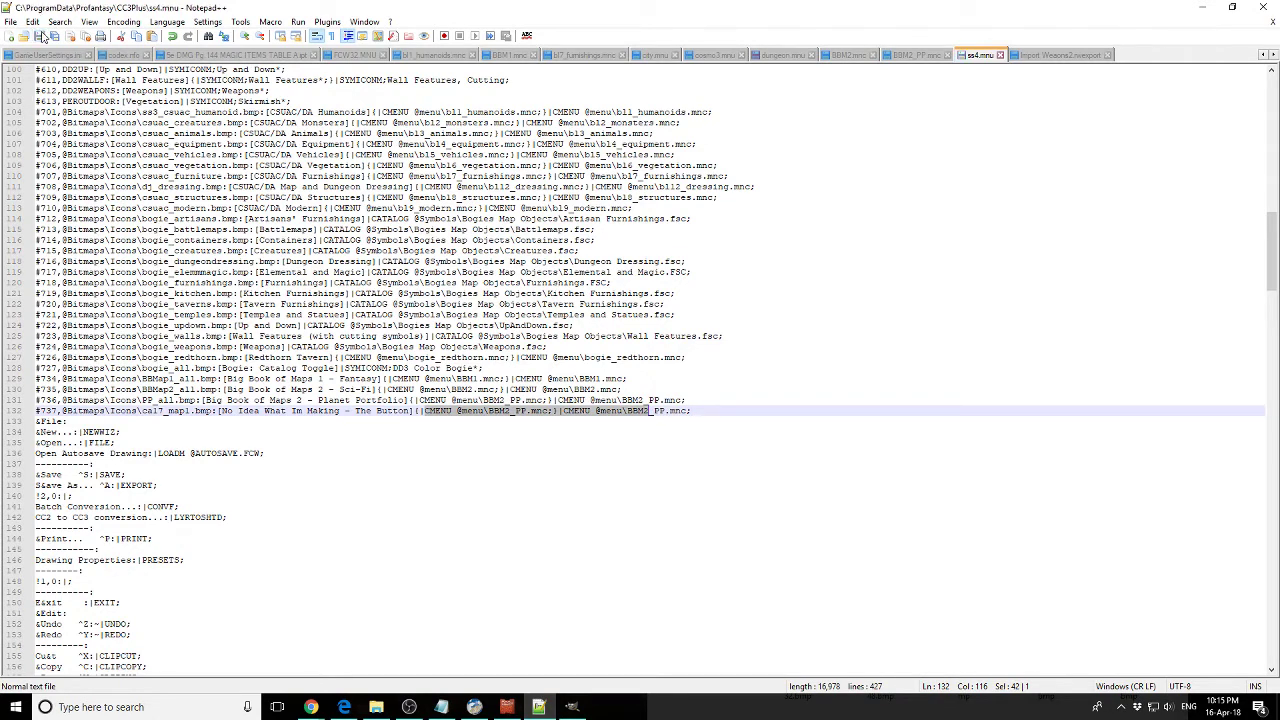
- Switch to Campaign Cartographer and reload the Dungeon toolbars by changing to the Overland menu and back
{"action": "left_click", "coordinate": [506, 706]}
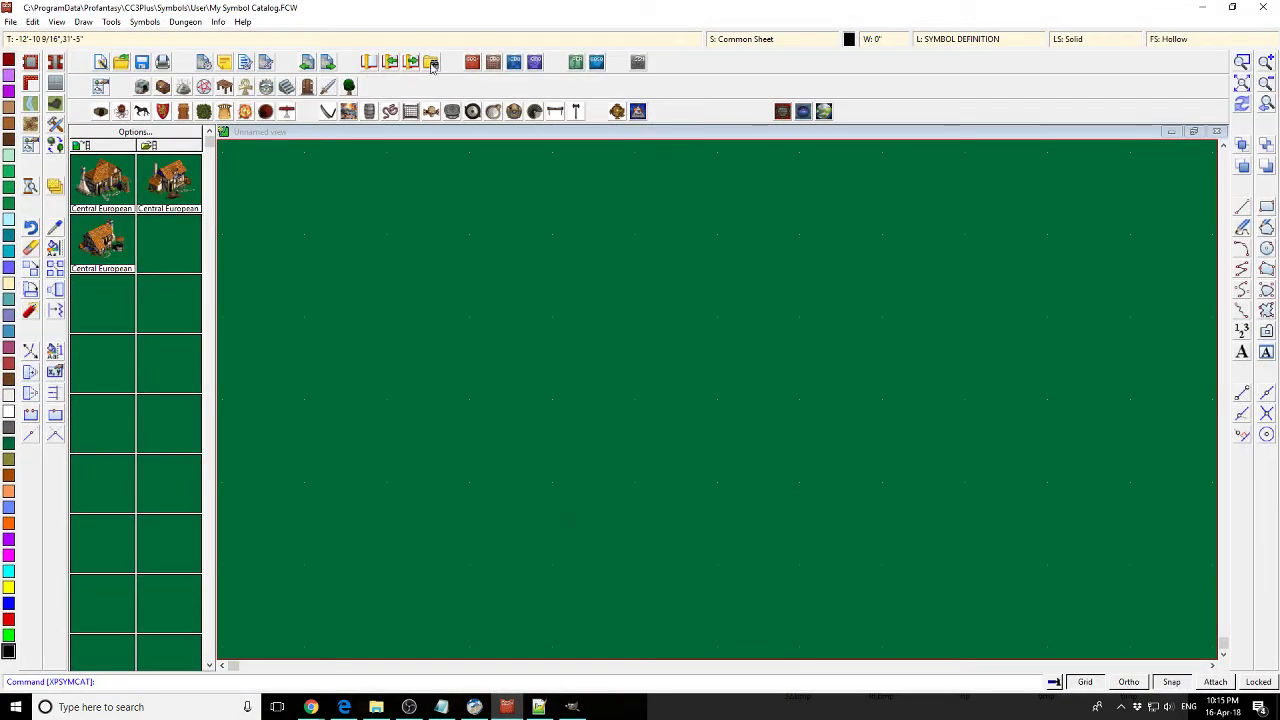
{"action": "left_click", "coordinate": [472, 62]}
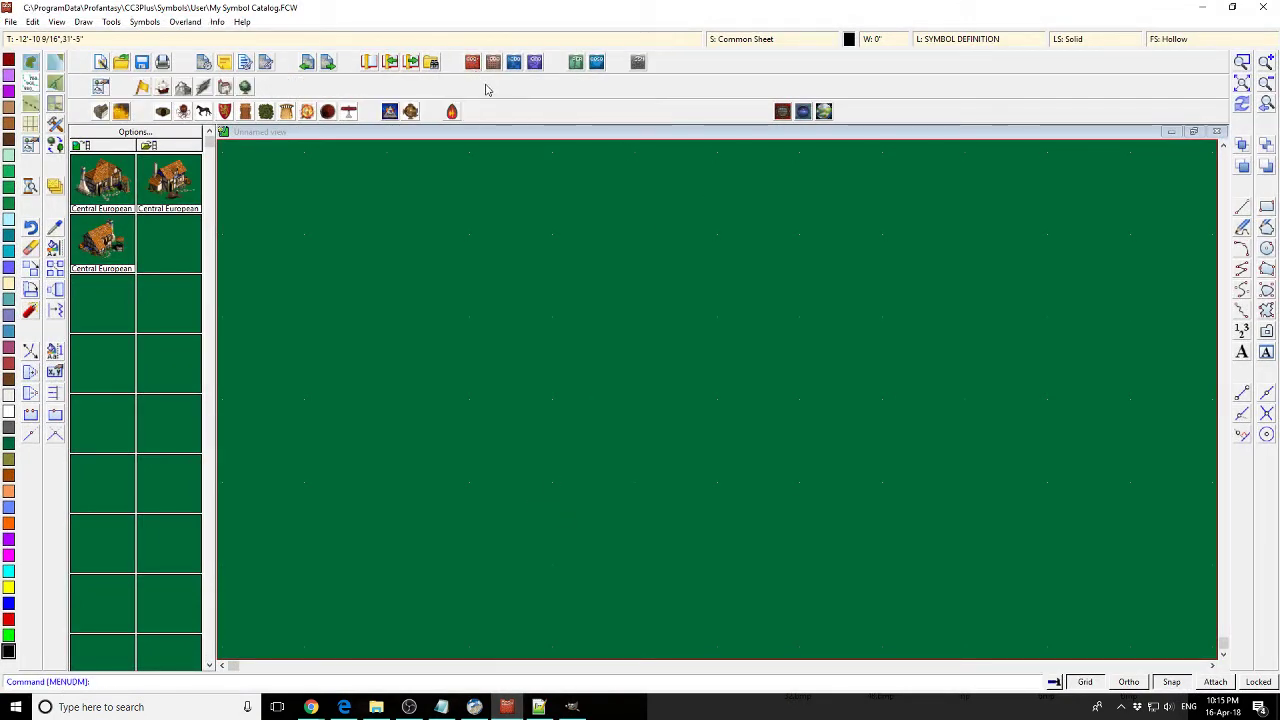
{"action": "left_click", "coordinate": [637, 63]}
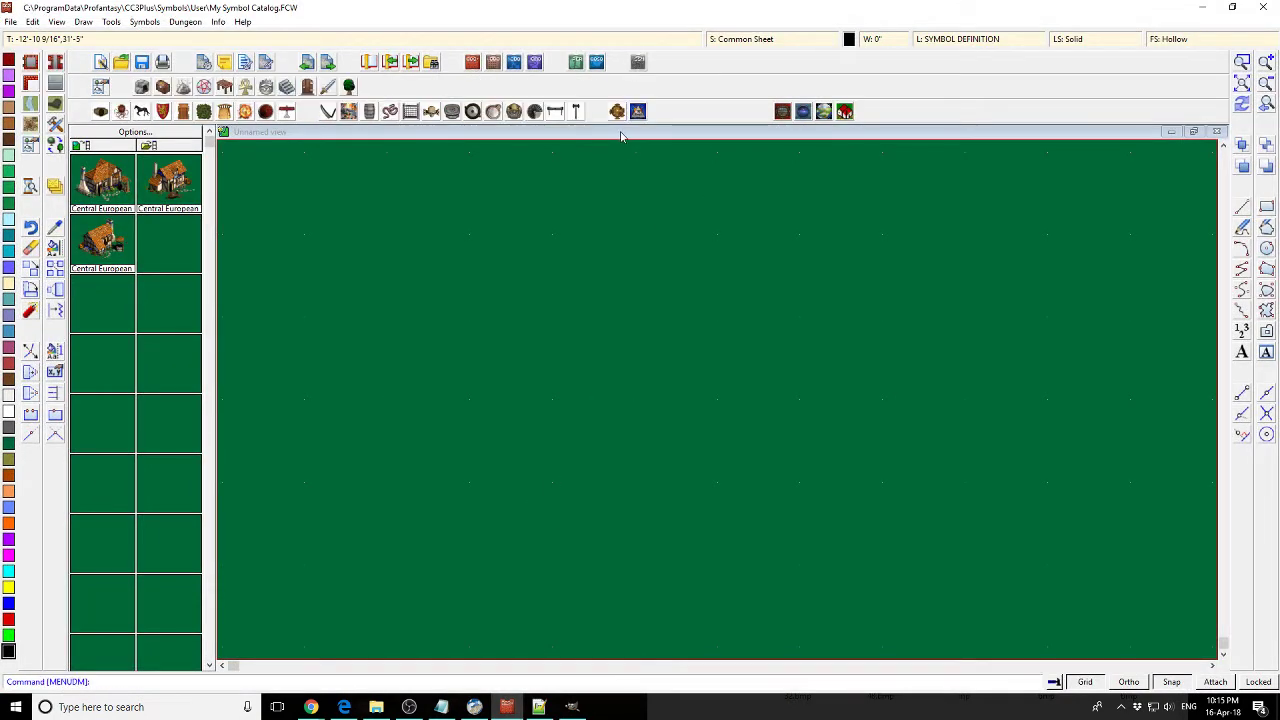
- Open the new red map button's catalog list to check its entries, then close it without choosing one
{"action": "left_click", "coordinate": [848, 112]}
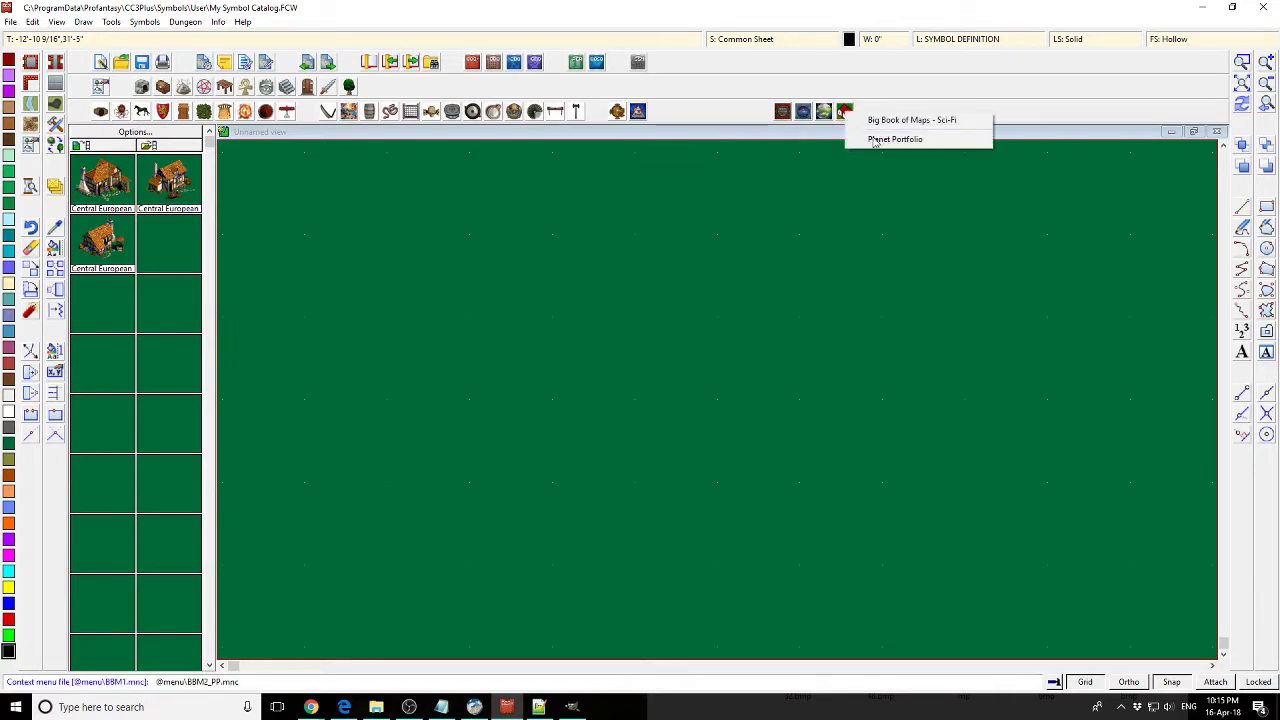
{"action": "left_click", "coordinate": [663, 113]}
{"action": "left_click", "coordinate": [853, 112]}
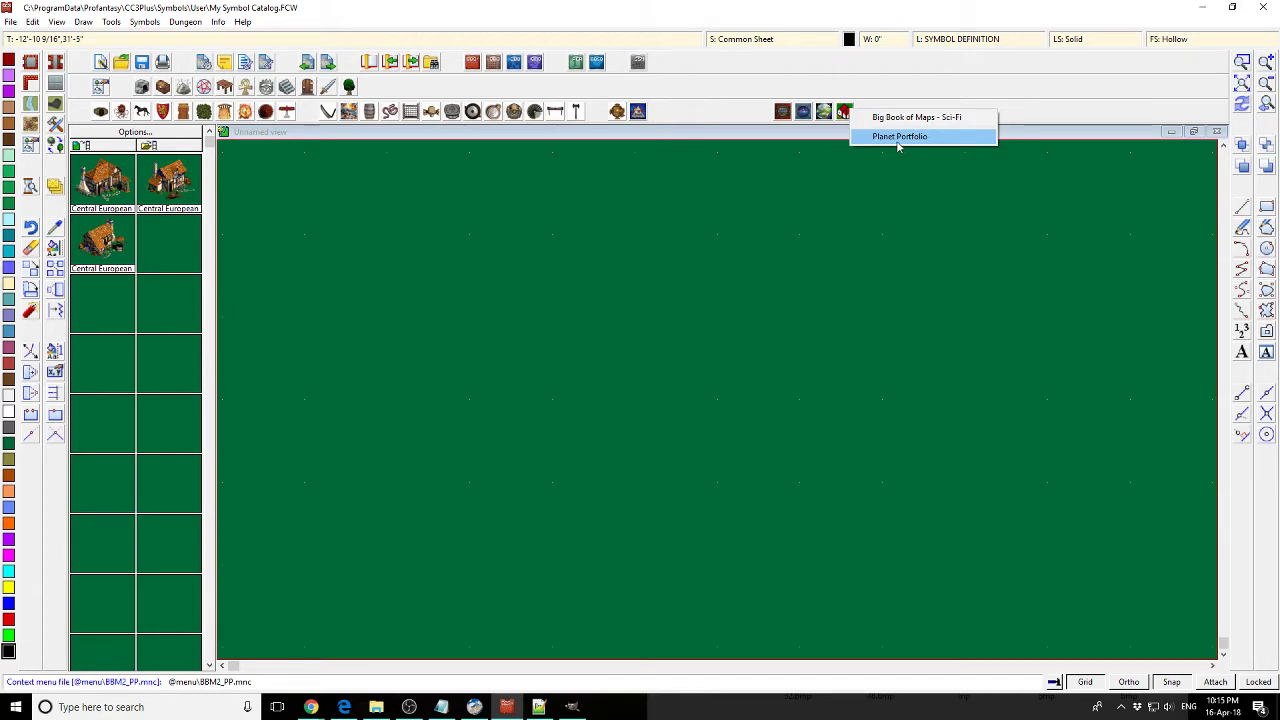
{"action": "left_click", "coordinate": [987, 136]}
- Return to Notepad++ and compare the #737 line's CMENU references with the Planet Portfolio entry in BBM2_PP.mnc
{"action": "key", "text": "alt+Tab"}
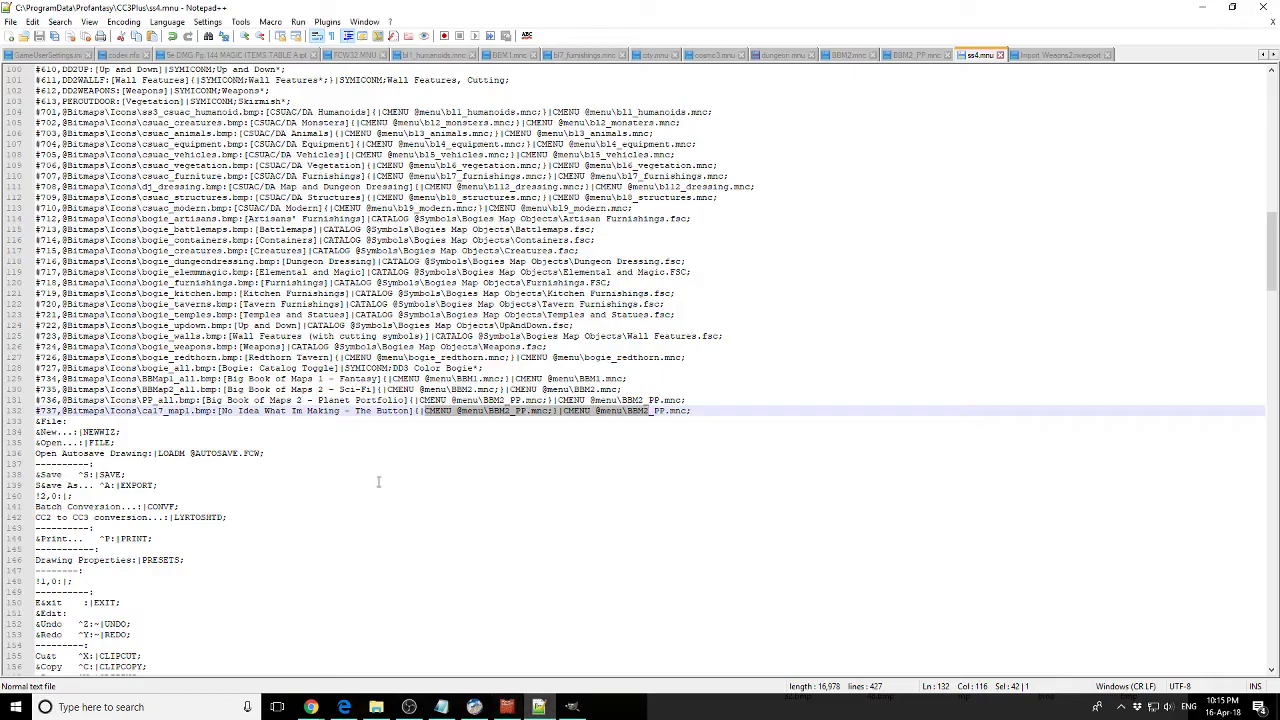
{"action": "left_click", "coordinate": [684, 410]}
{"action": "left_click_drag", "start_coordinate": [693, 412], "coordinate": [423, 415]}
{"action": "left_click", "coordinate": [704, 412]}
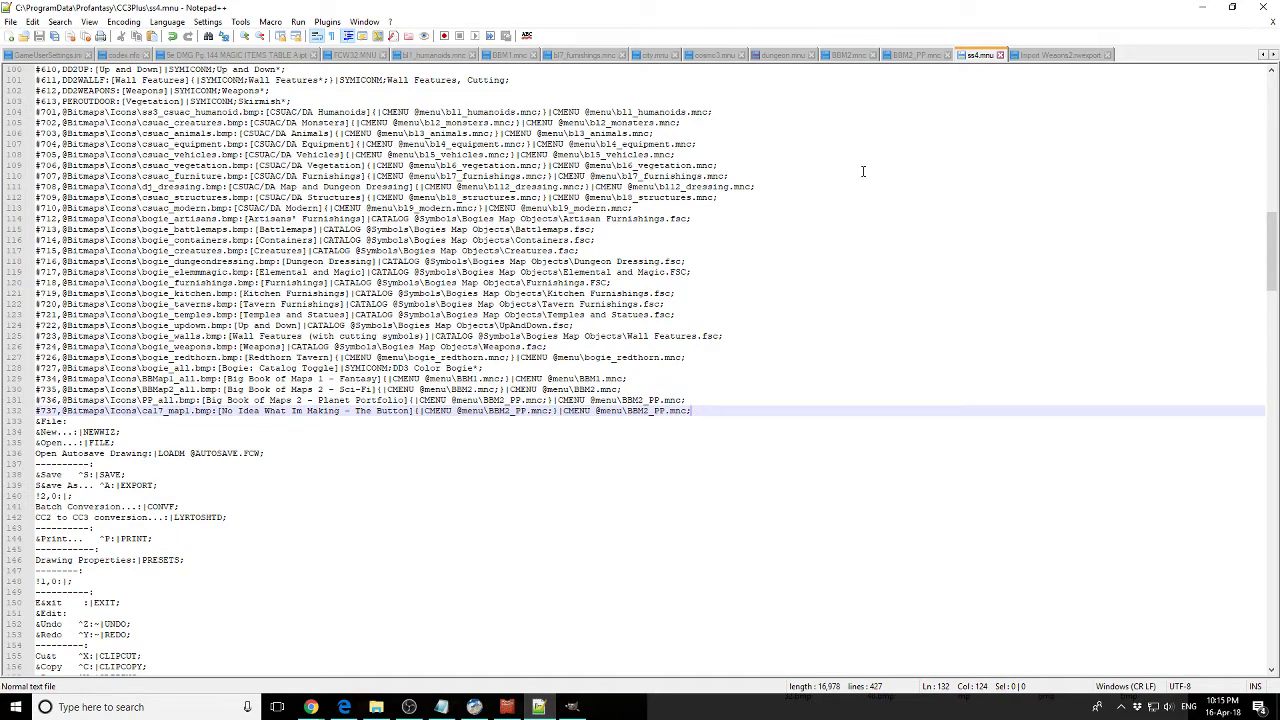
{"action": "key", "text": "ctrl+Page_Up"}
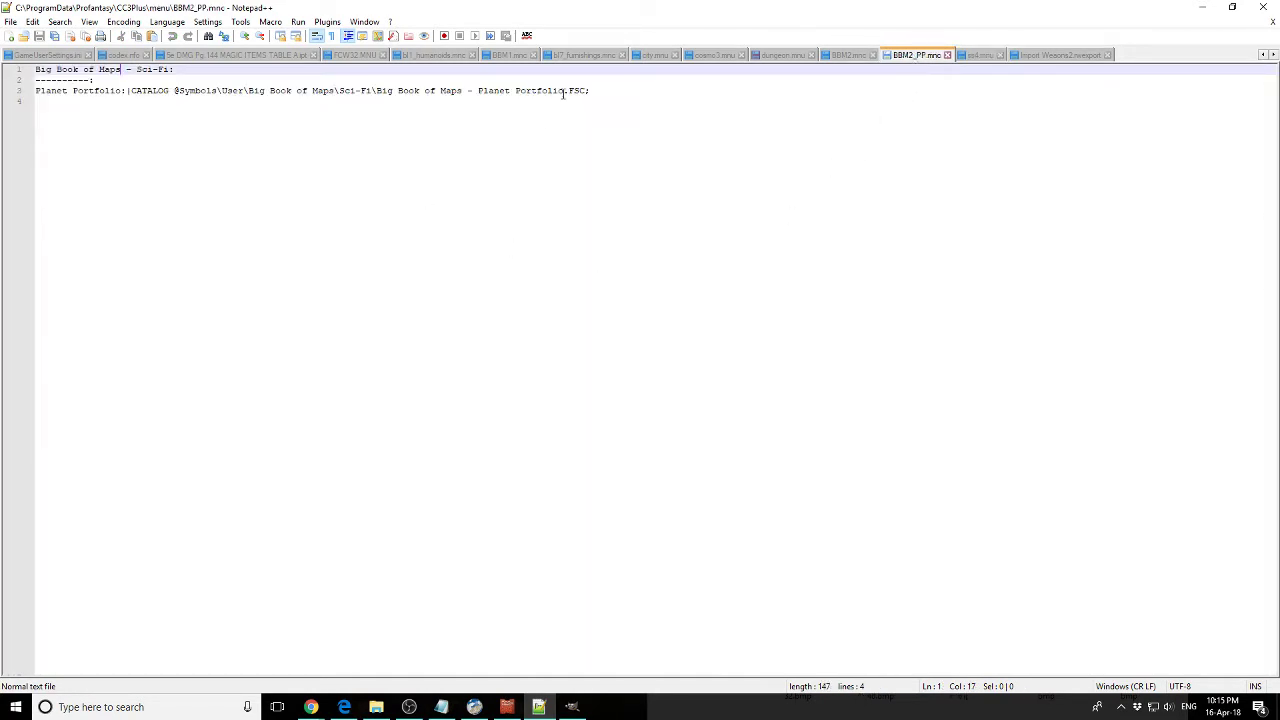
{"action": "left_click", "coordinate": [591, 91]}
{"action": "key", "text": "shift+Home"}
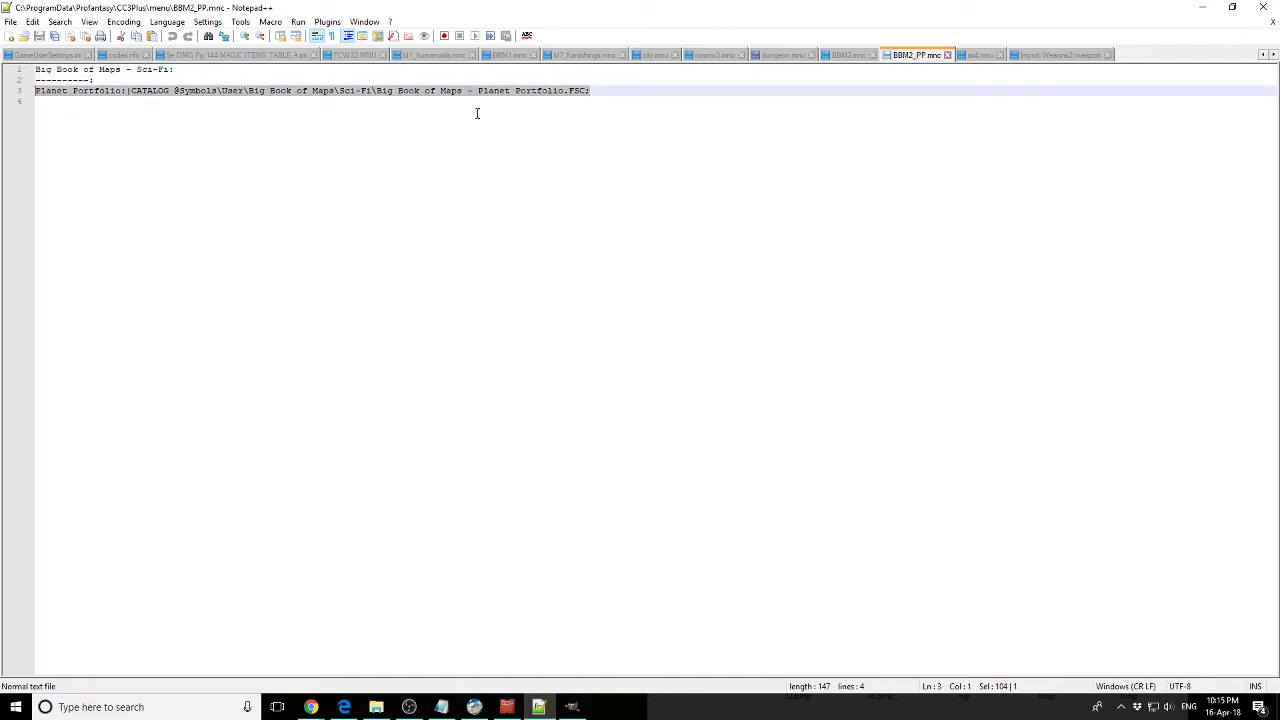
- Duplicate the Planet Portfolio catalog line on a new line below it in BBM2_PP.mnc
{"action": "left_click", "coordinate": [620, 91]}
{"action": "key", "text": "Return"}
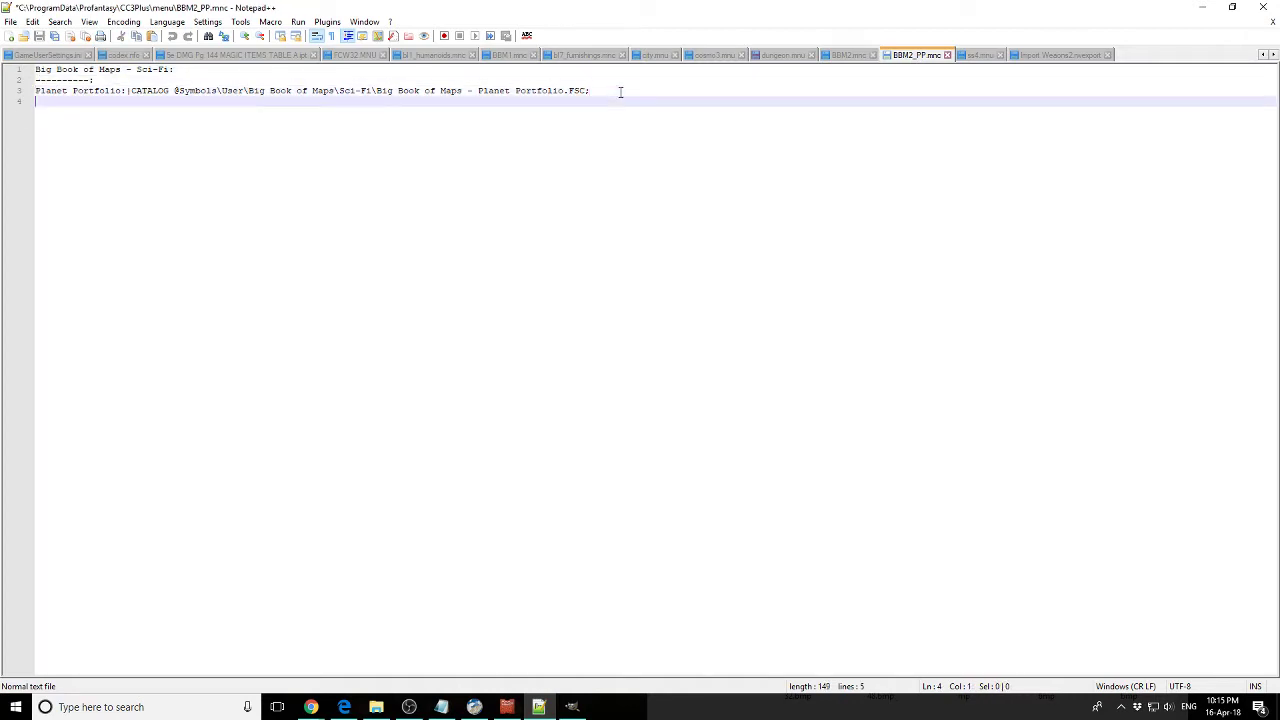
{"action": "key", "text": "Up"}
{"action": "key", "text": "shift+End"}
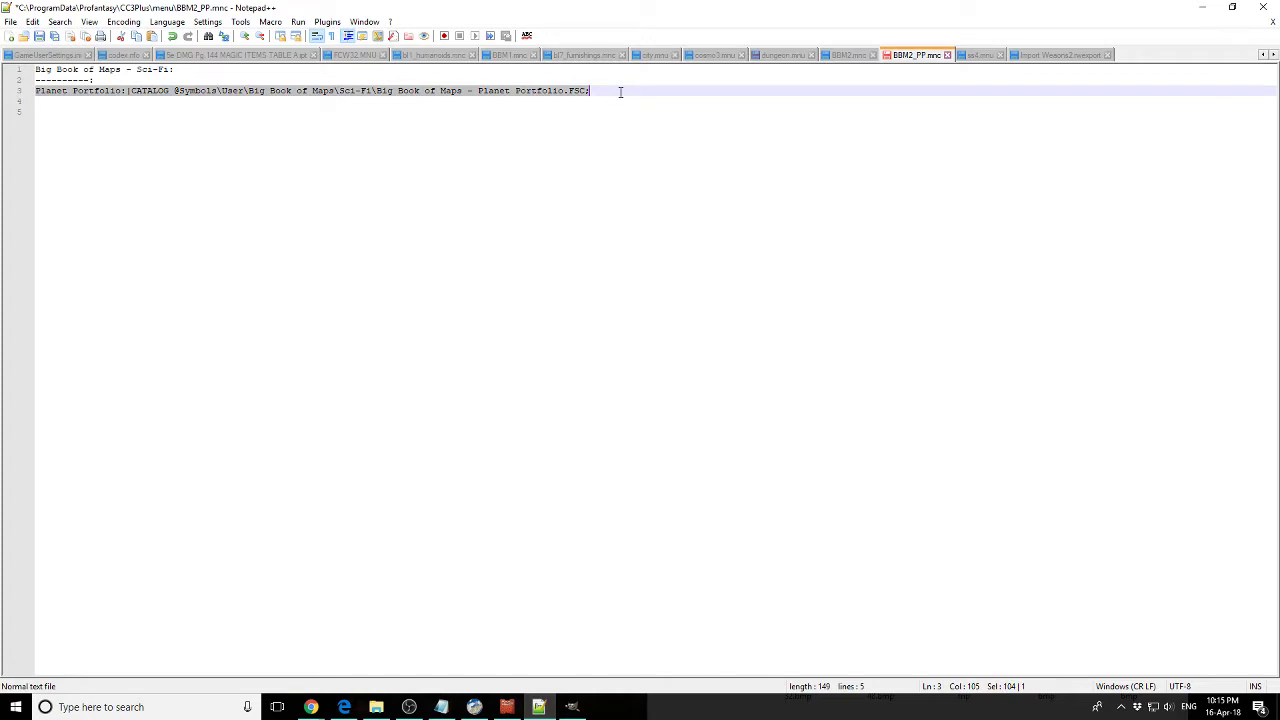
{"action": "key", "text": "ctrl+c"}
{"action": "key", "text": "Down"}
{"action": "key", "text": "ctrl+v"}
- Rename the duplicated catalog entry from Planet Portfolio to My Symbols
{"action": "key", "text": "Home"}
{"action": "key", "text": "ctrl+shift+Right"}
{"action": "key", "text": "ctrl+shift+Right"}
{"action": "type", "text": "M"}
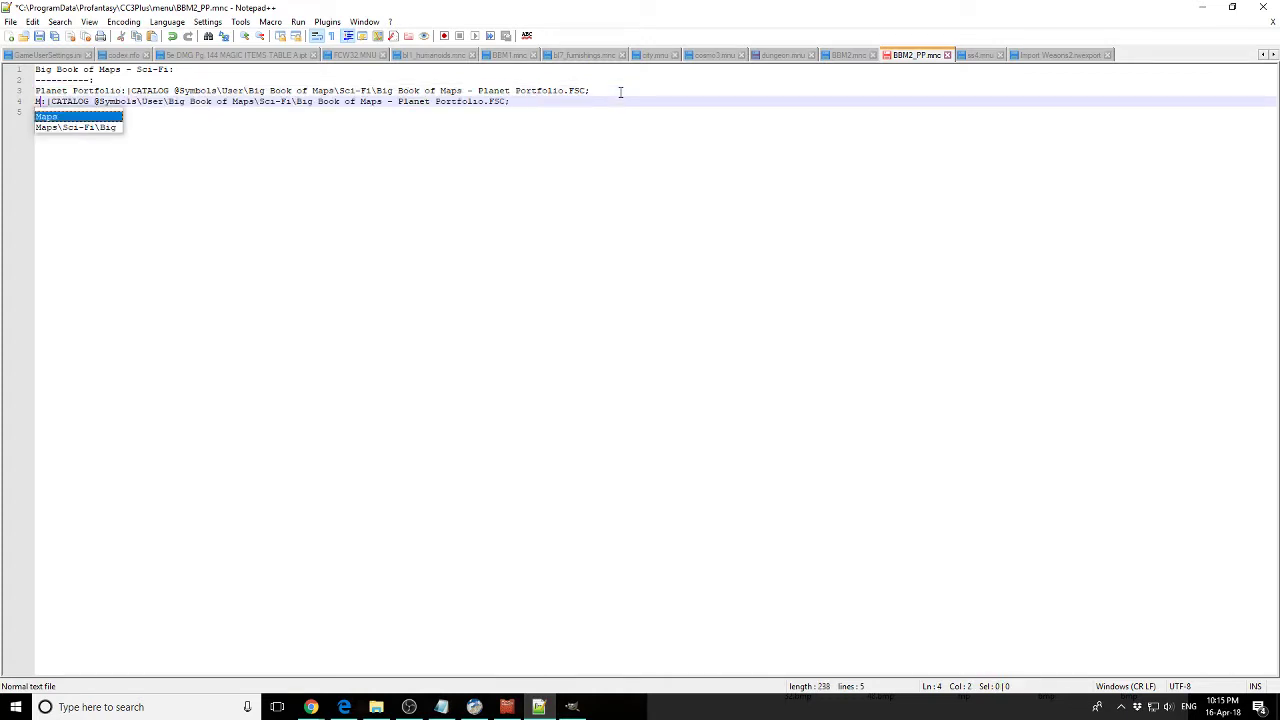
{"action": "type", "text": "y Symbols"}
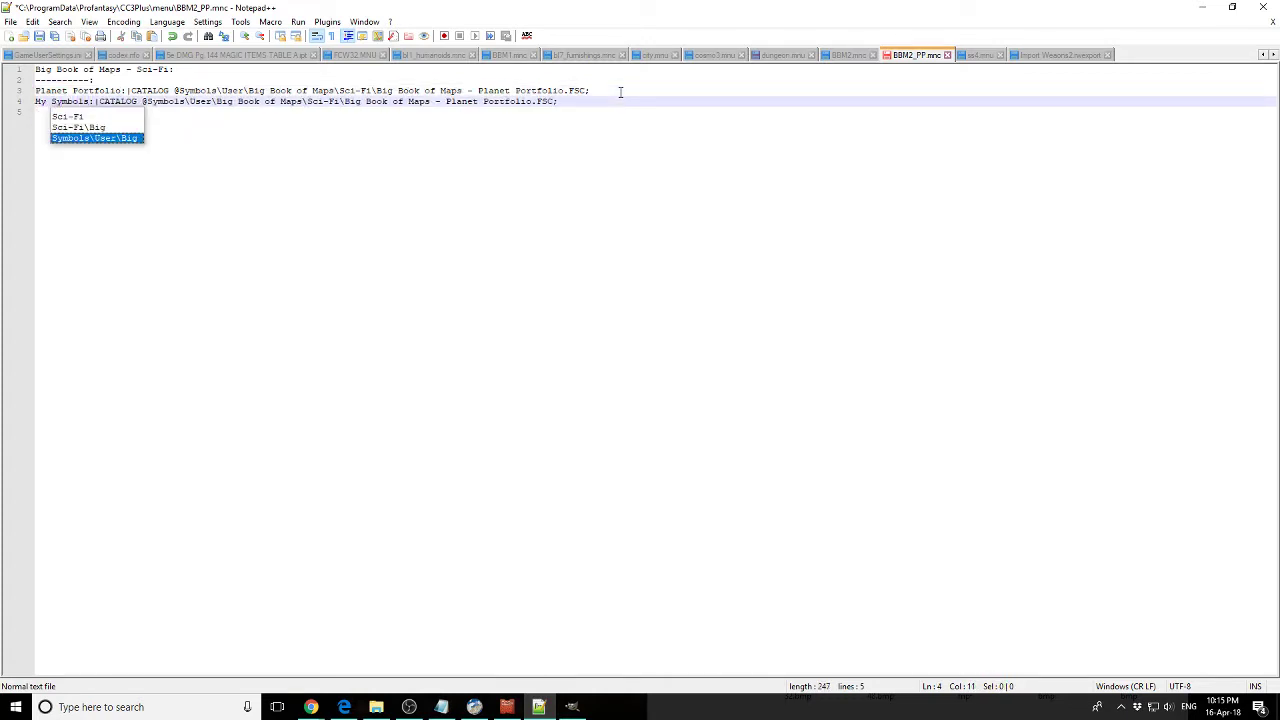
{"action": "key", "text": "Escape"}
{"action": "key", "text": "Down"}
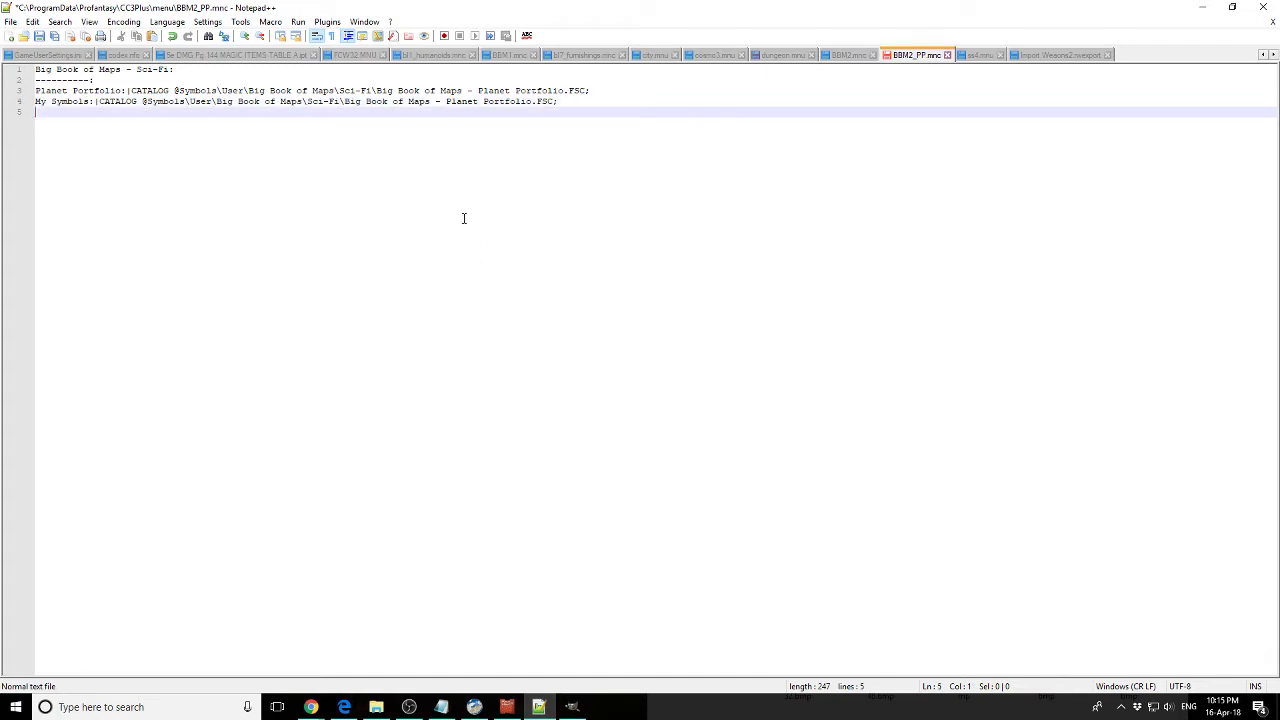
- Switch to File Explorer, go to the CC3Plus\Symbols\User folder, and select My Symbol Catalog.FSC
{"action": "left_click", "coordinate": [376, 707]}
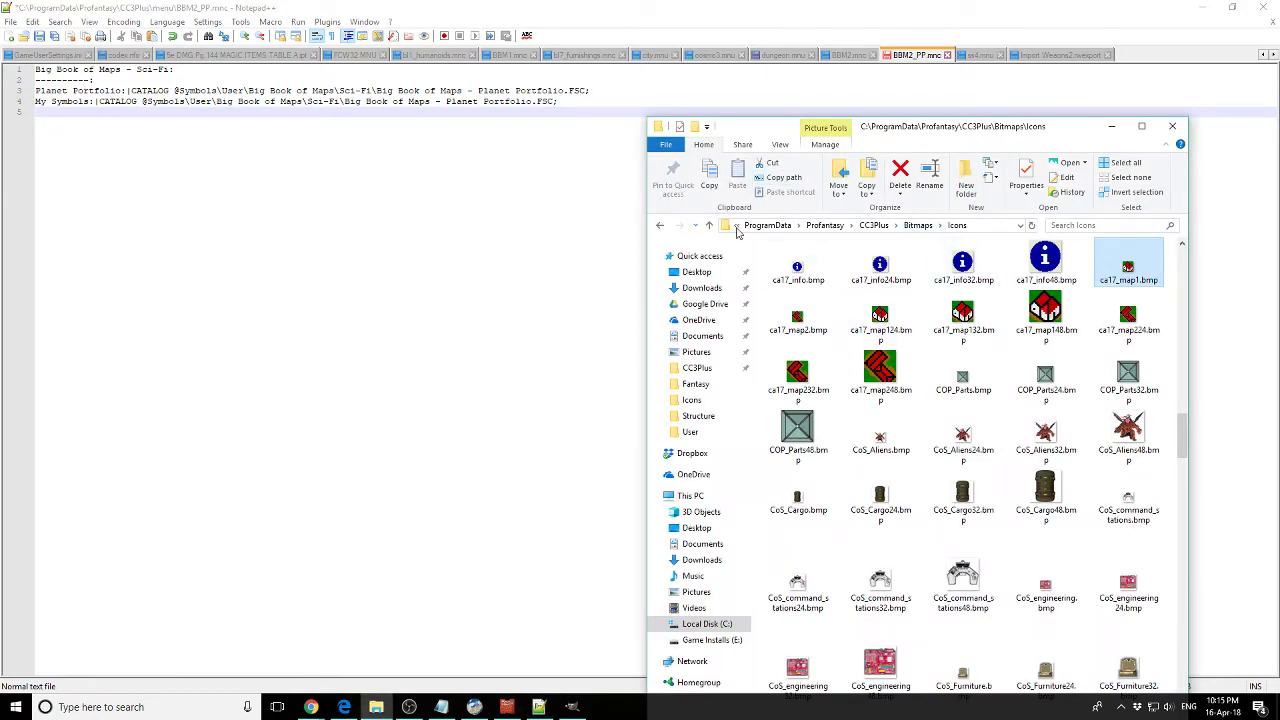
{"action": "left_click", "coordinate": [709, 227]}
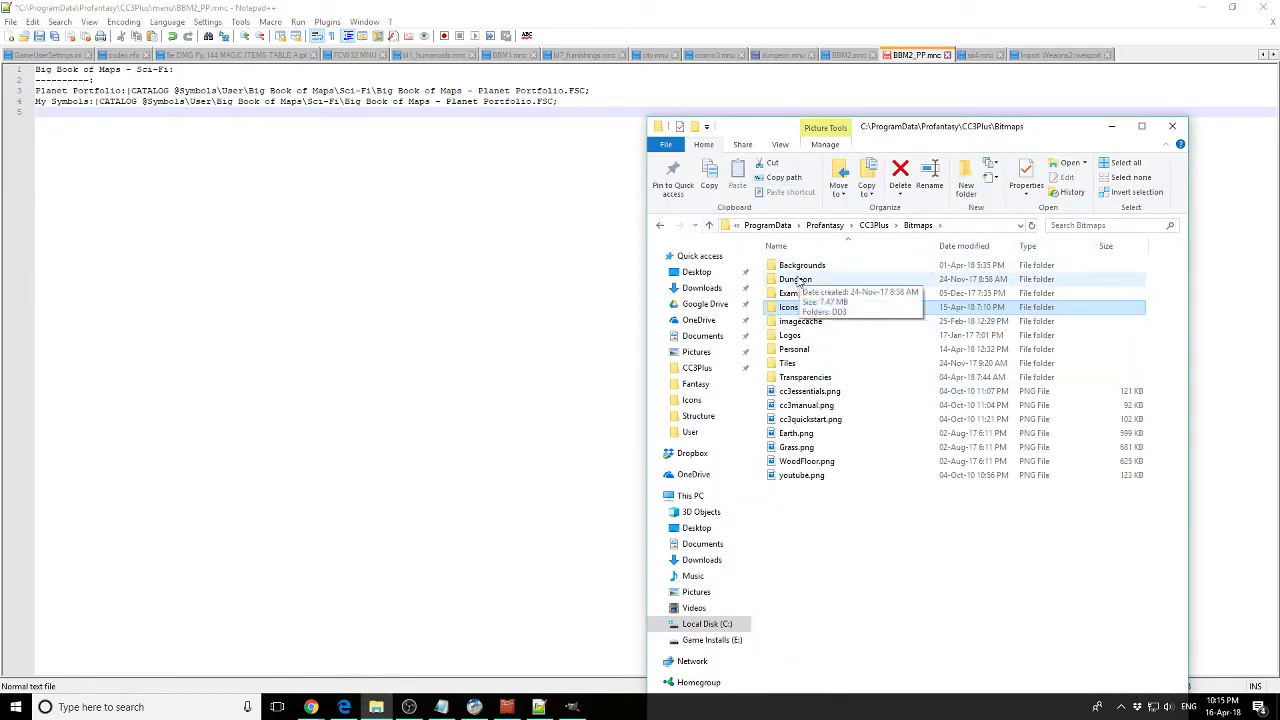
{"action": "left_click", "coordinate": [874, 225]}
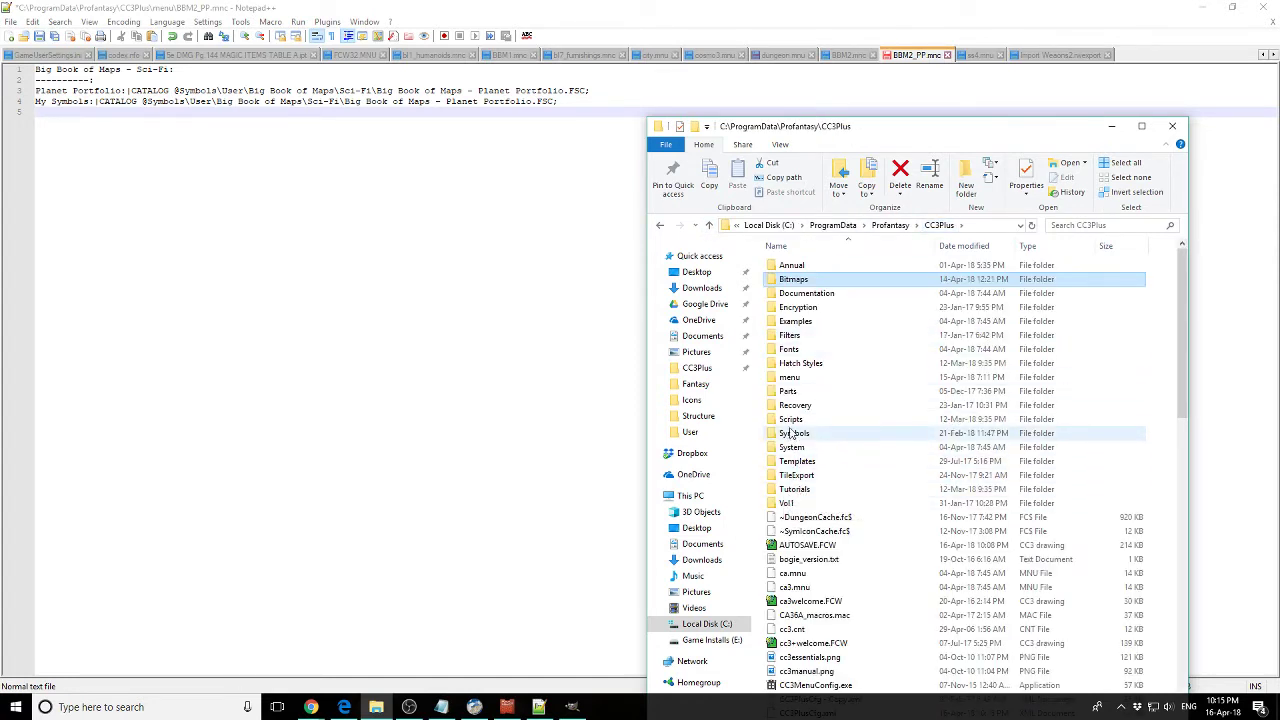
{"action": "double_click", "coordinate": [790, 448]}
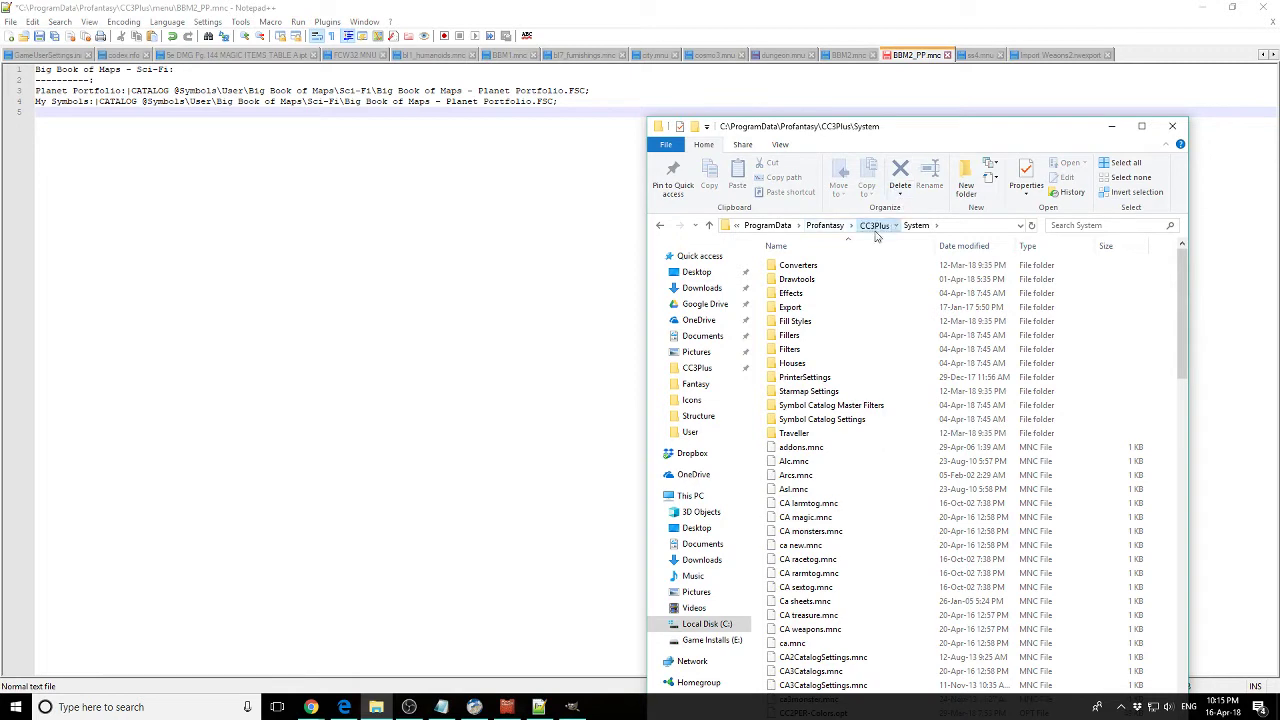
{"action": "left_click", "coordinate": [874, 225]}
{"action": "double_click", "coordinate": [803, 433]}
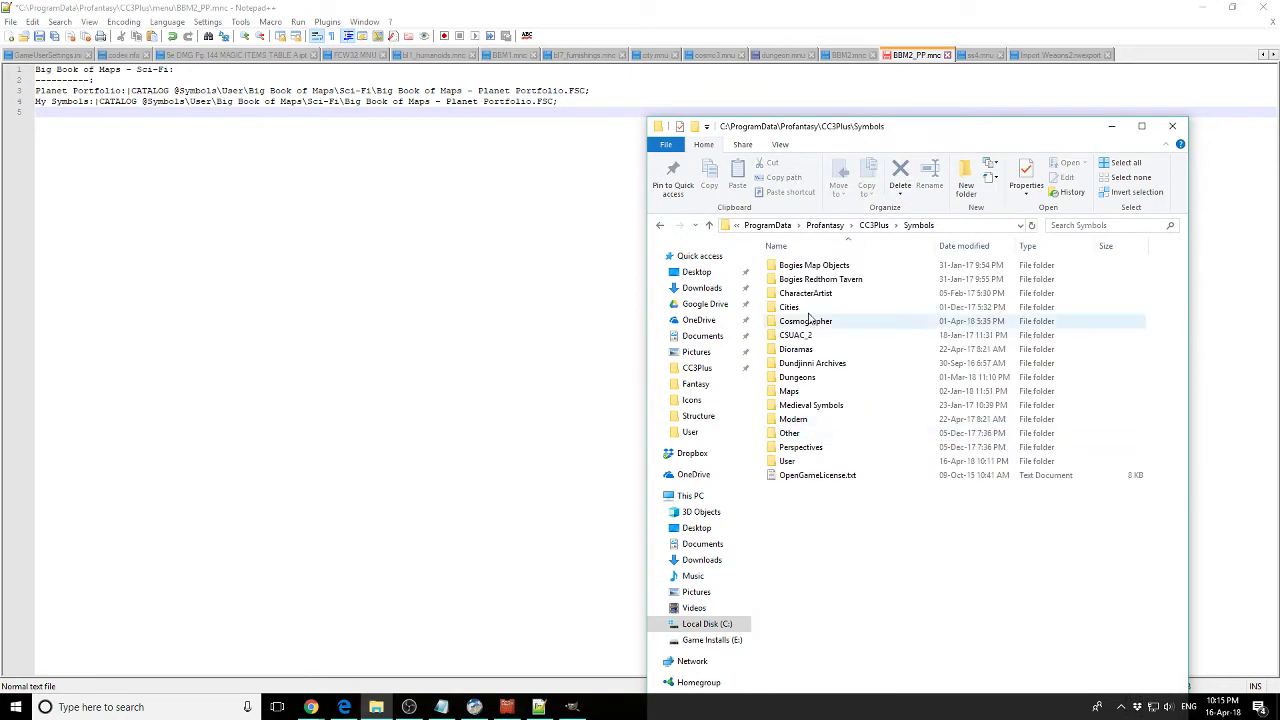
{"action": "double_click", "coordinate": [795, 432]}
{"action": "left_click", "coordinate": [822, 419]}
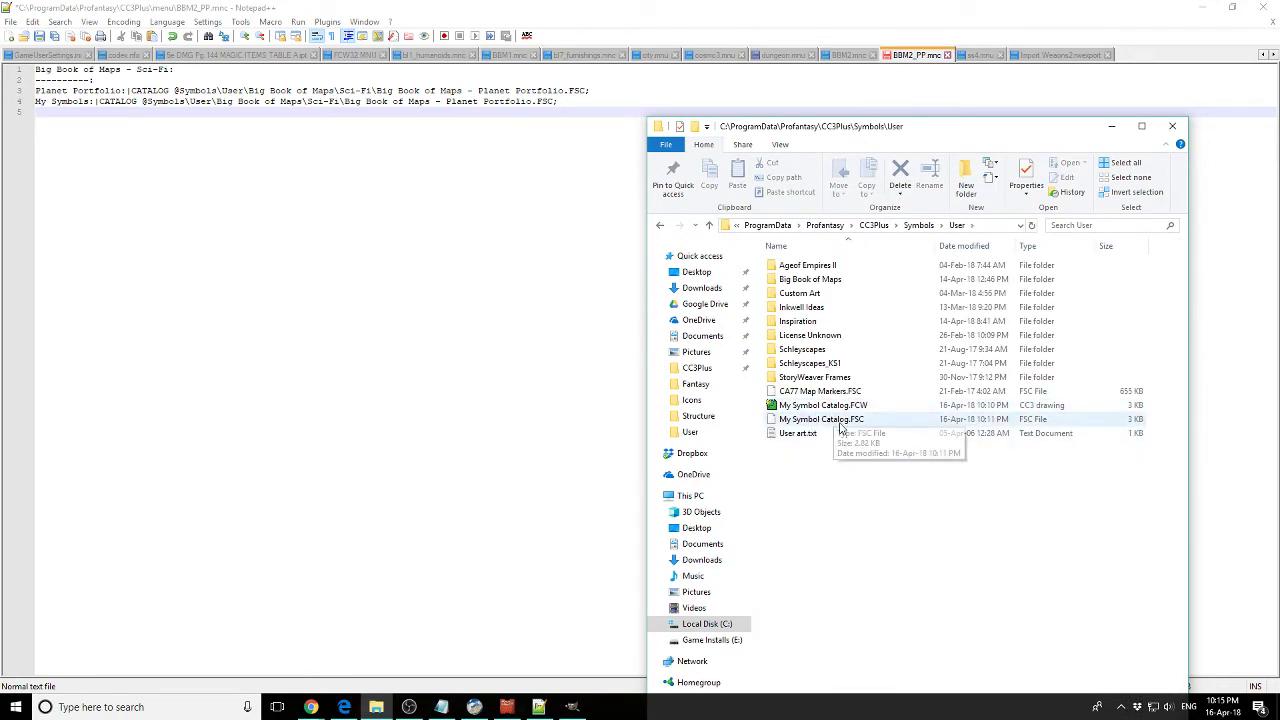
- In BBM2_PP.mnc, point the My Symbols entry to My Symbol Catalog.FSC directly in the User folder and save the file
{"action": "left_click", "coordinate": [826, 419]}
{"action": "left_click", "coordinate": [864, 421]}
{"action": "key", "text": "ctrl+a"}
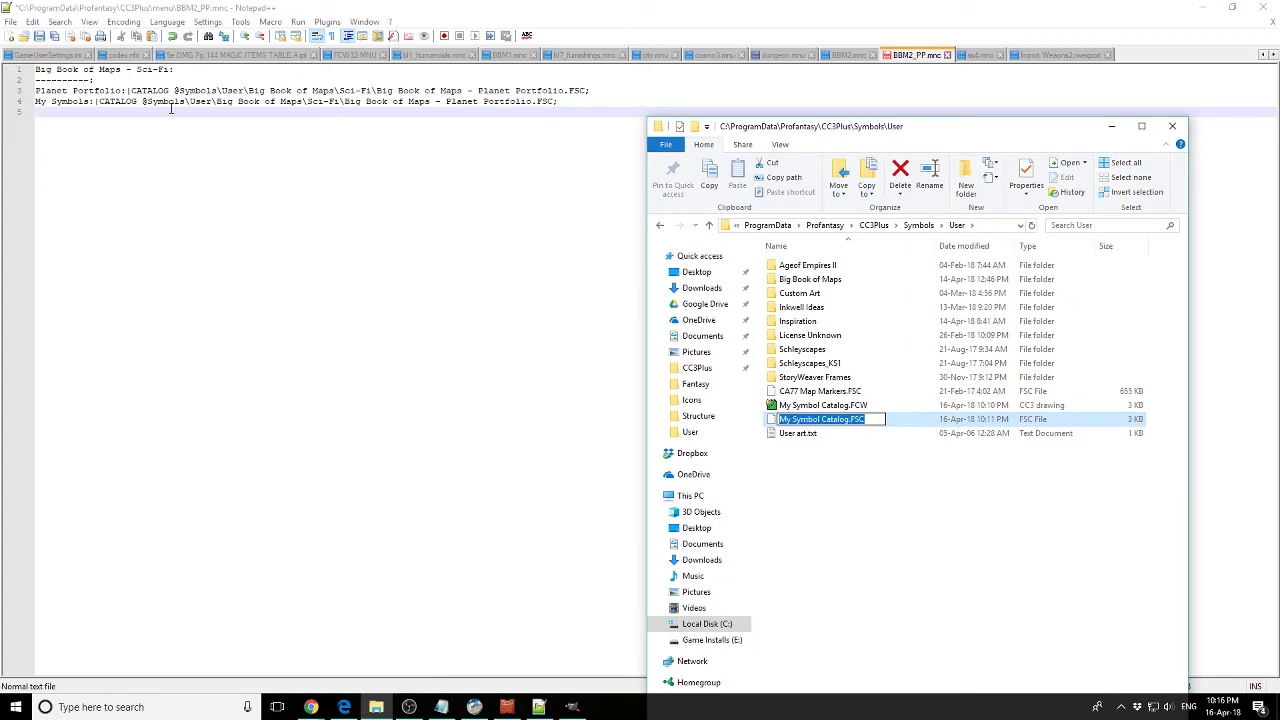
{"action": "left_click_drag", "start_coordinate": [217, 101], "coordinate": [557, 101]}
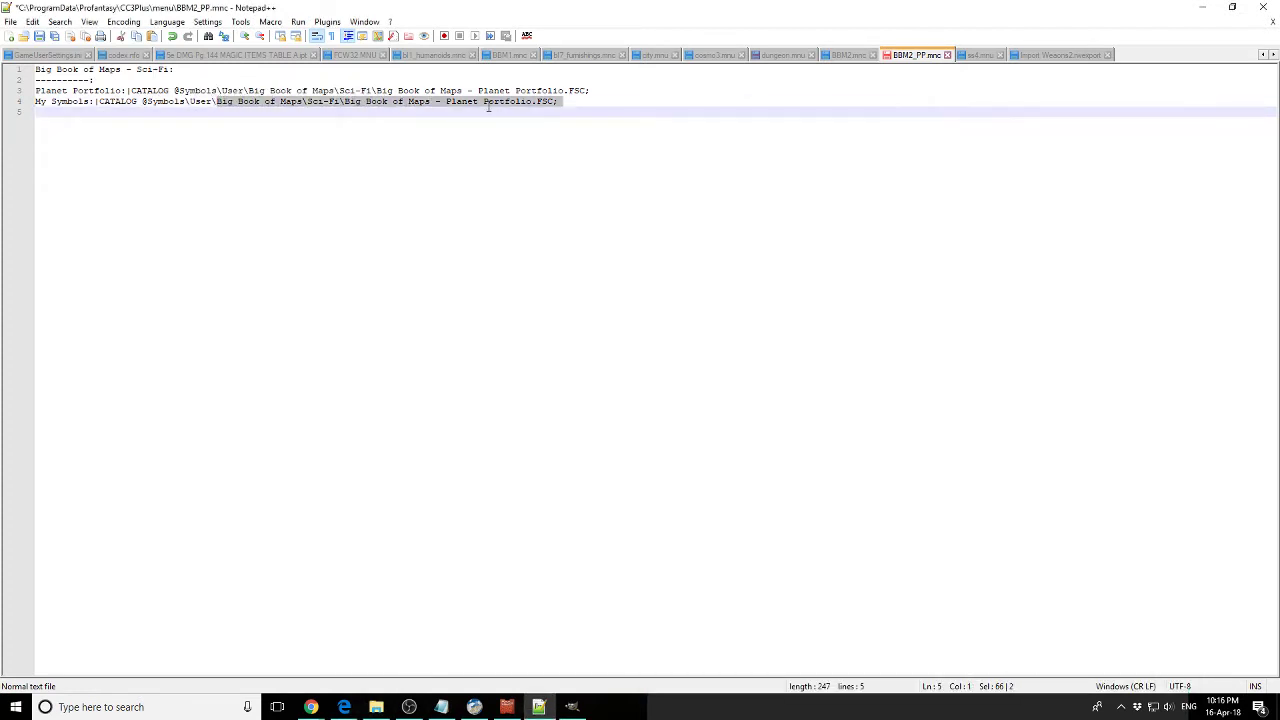
{"action": "key", "text": "ctrl+v"}
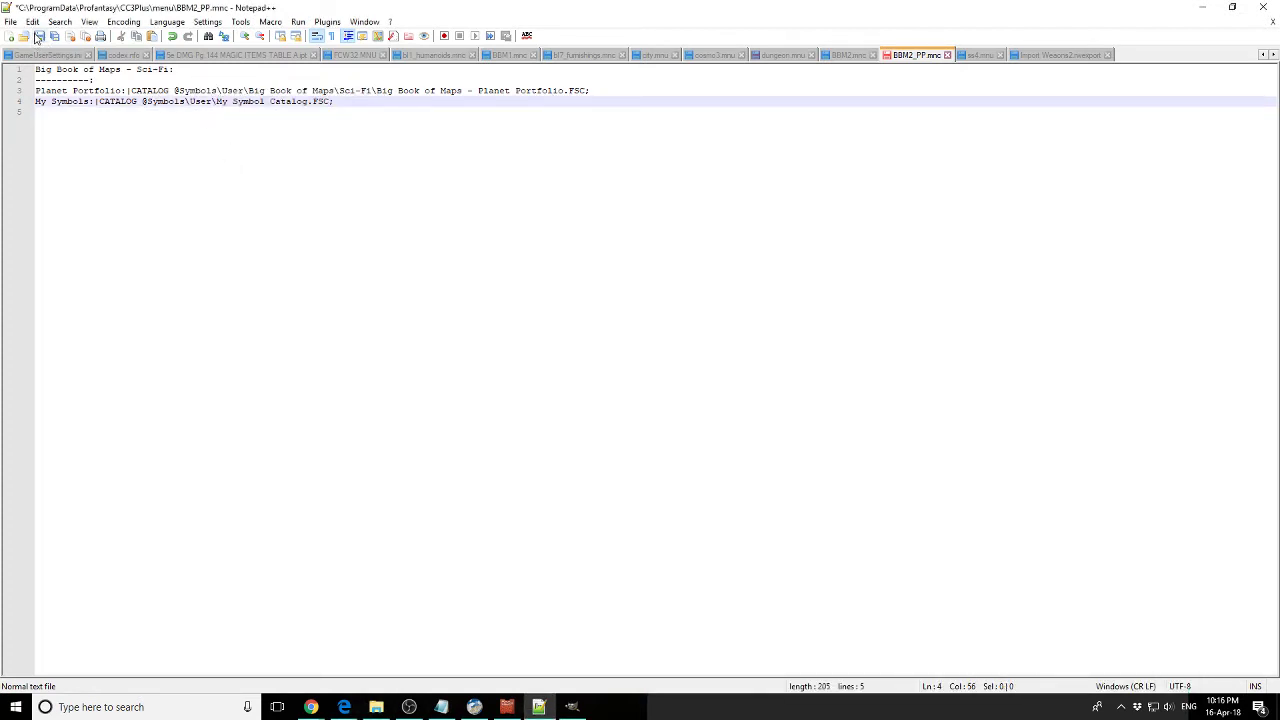
{"action": "left_click", "coordinate": [38, 37]}
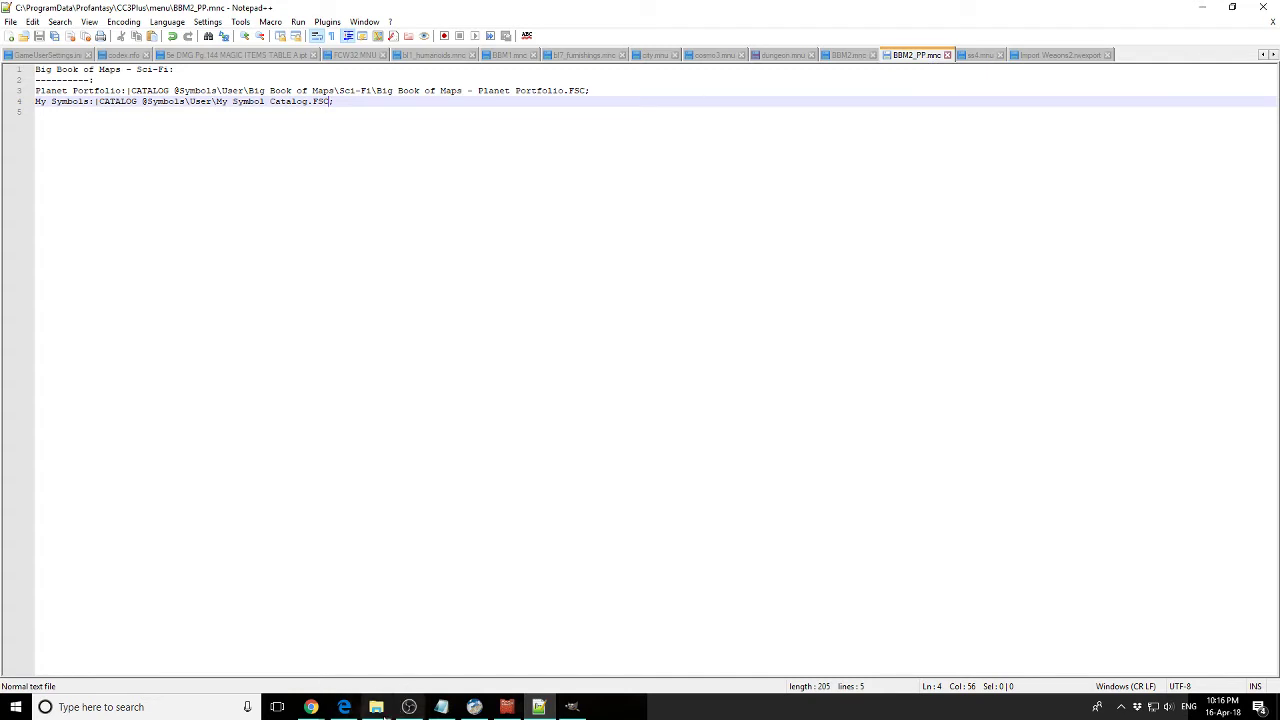
- Switch to File Explorer and open the menu folder inside CC3Plus
{"action": "left_click", "coordinate": [376, 707]}
{"action": "left_click_drag", "start_coordinate": [906, 135], "coordinate": [832, 154]}
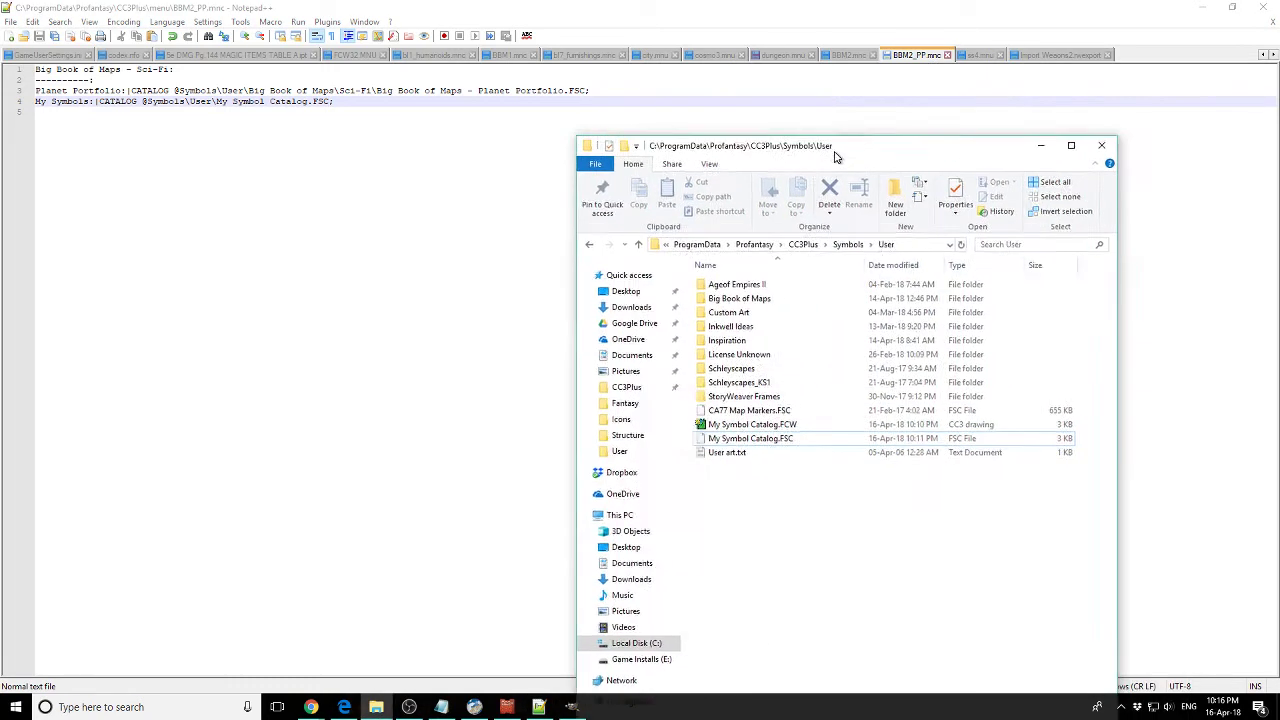
{"action": "left_click", "coordinate": [865, 244]}
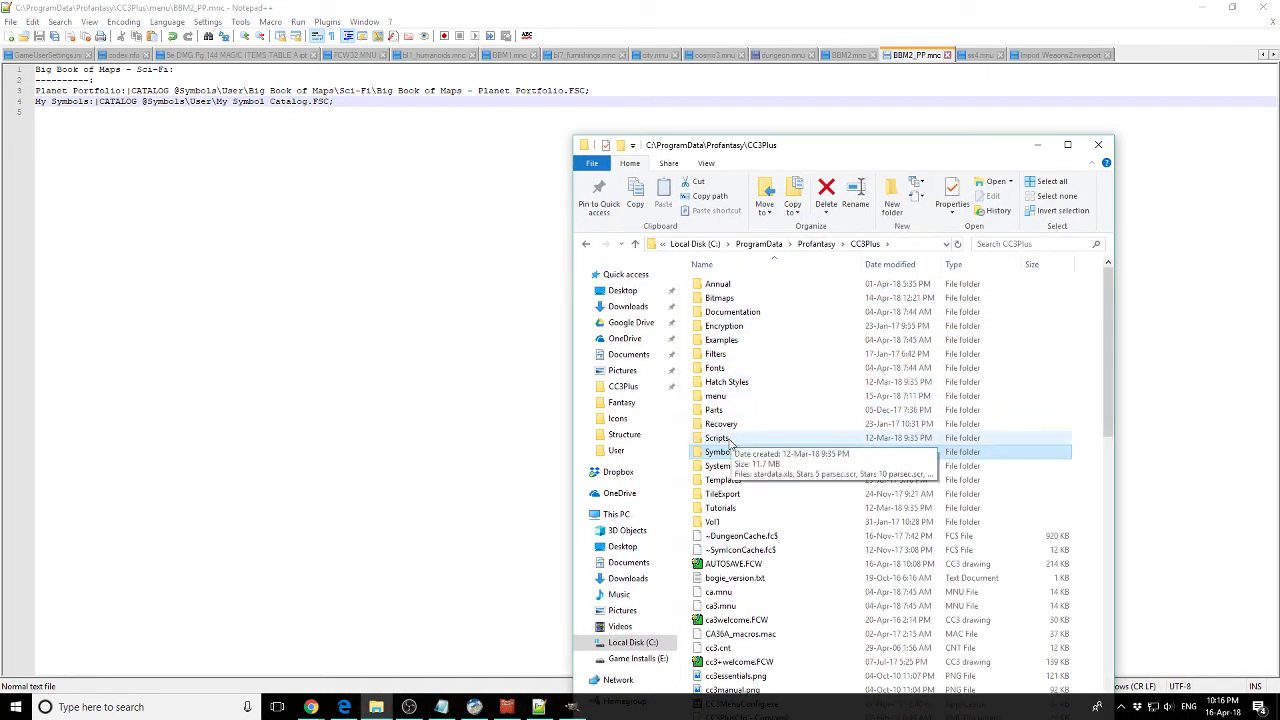
{"action": "double_click", "coordinate": [716, 396]}
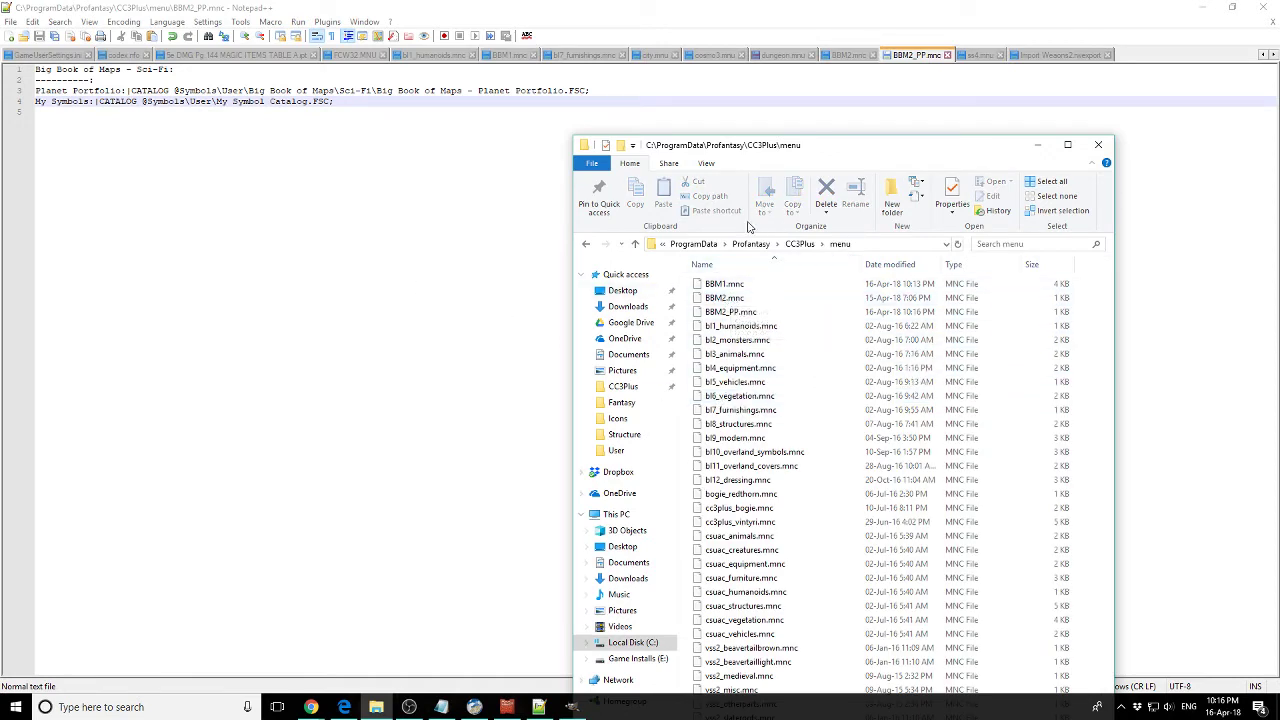
- Switch to CC3+ and test the My Symbols entry in the custom catalog button's menu
{"action": "left_click", "coordinate": [328, 248]}
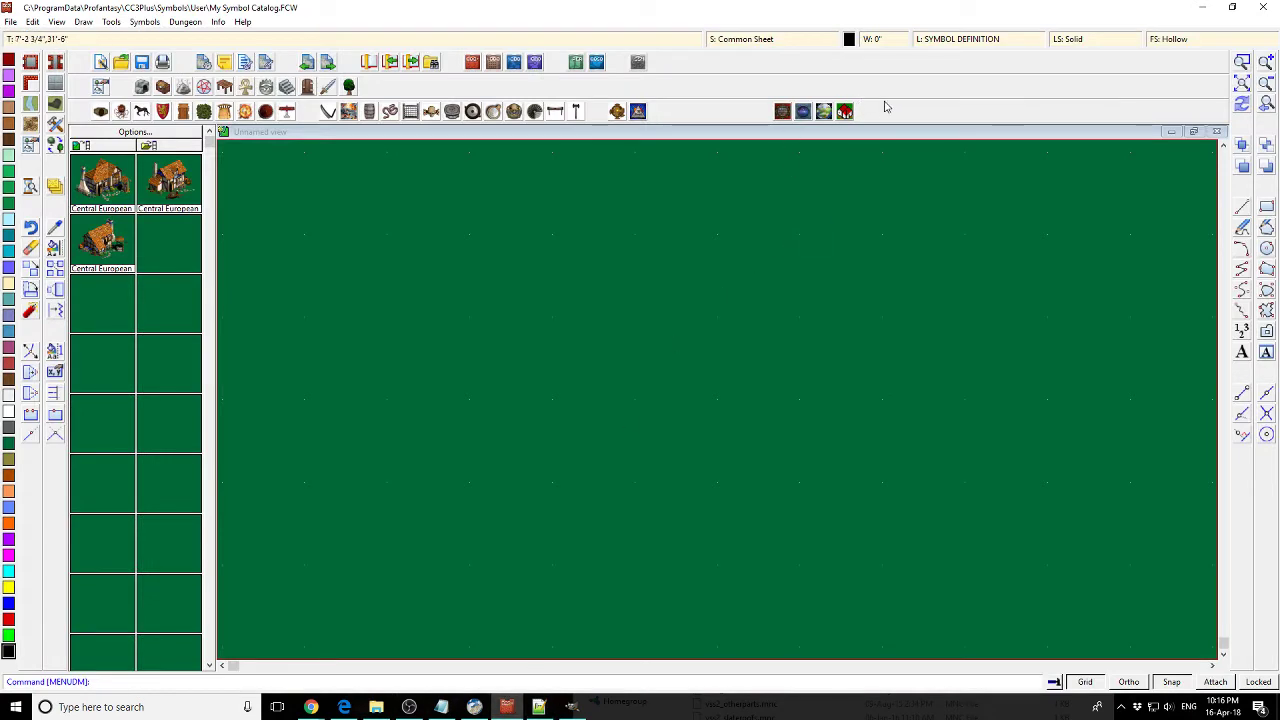
{"action": "left_click", "coordinate": [845, 111]}
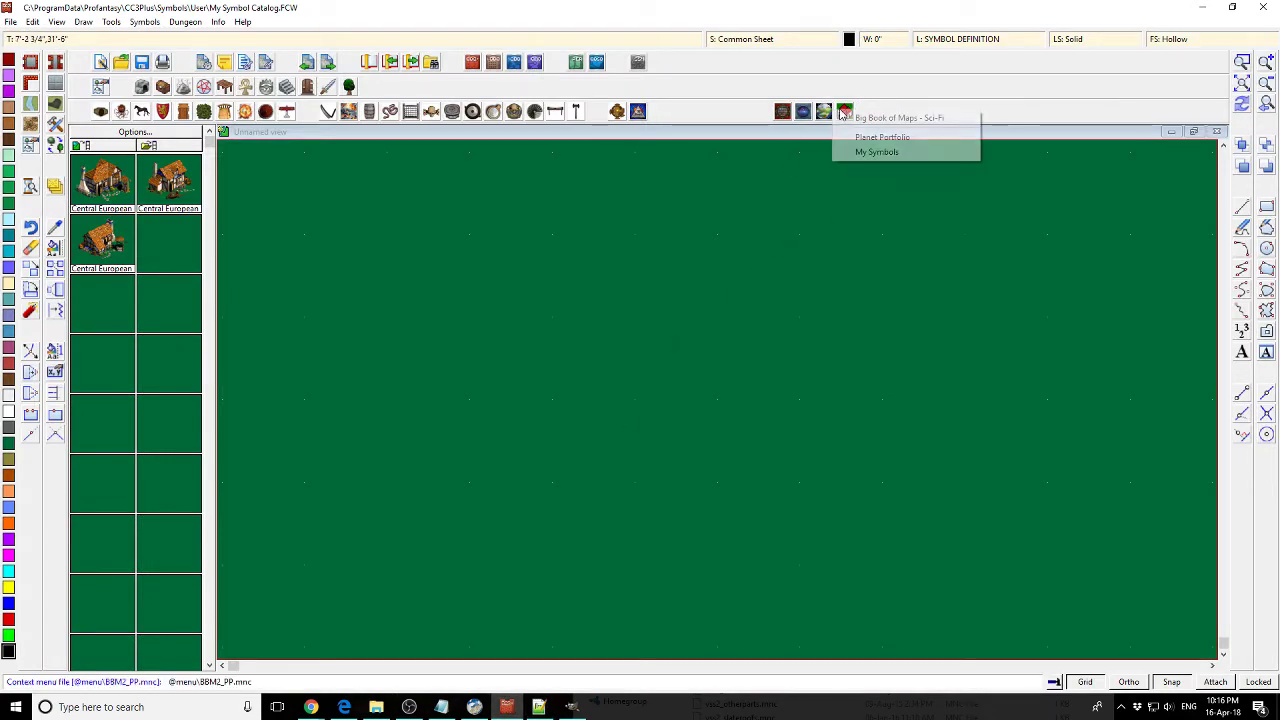
{"action": "left_click", "coordinate": [893, 151]}
{"action": "left_click", "coordinate": [845, 111]}
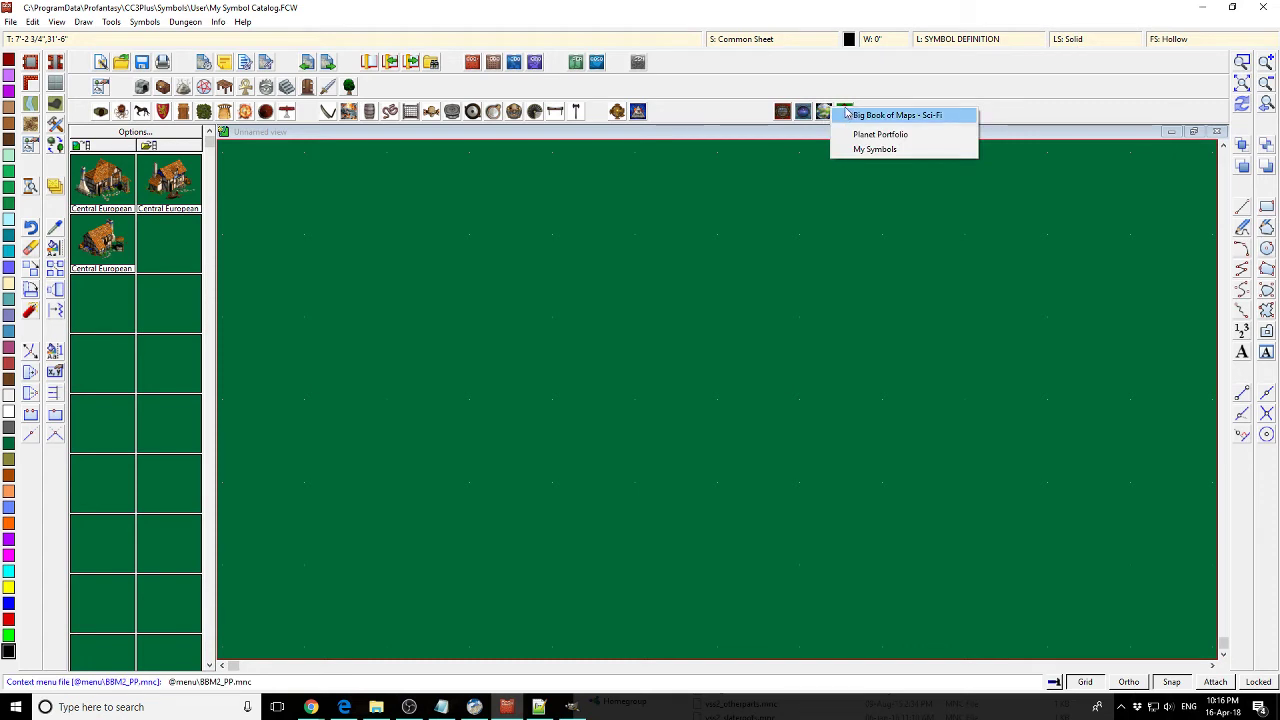
{"action": "left_click", "coordinate": [855, 112]}
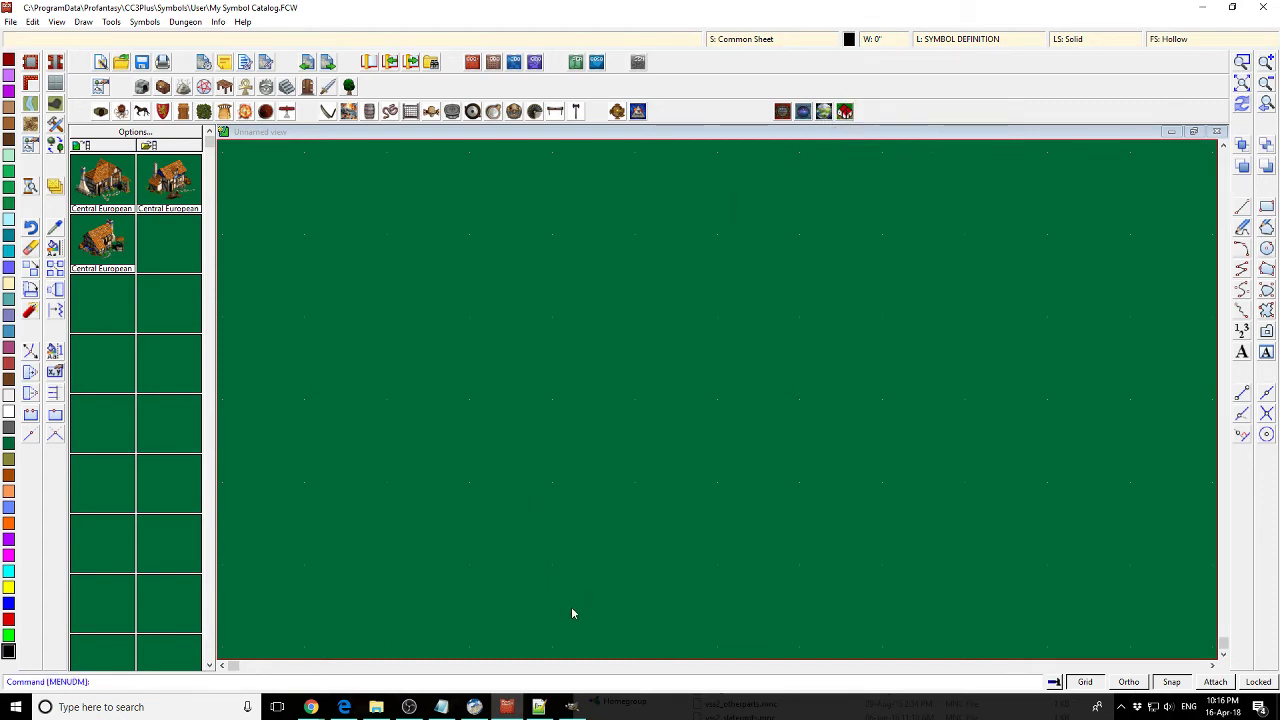
- Duplicate BBM2_PP.mnc in the CC3Plus menu folder and rename the copy BBM2_Mine.mnc
{"action": "left_click", "coordinate": [376, 707]}
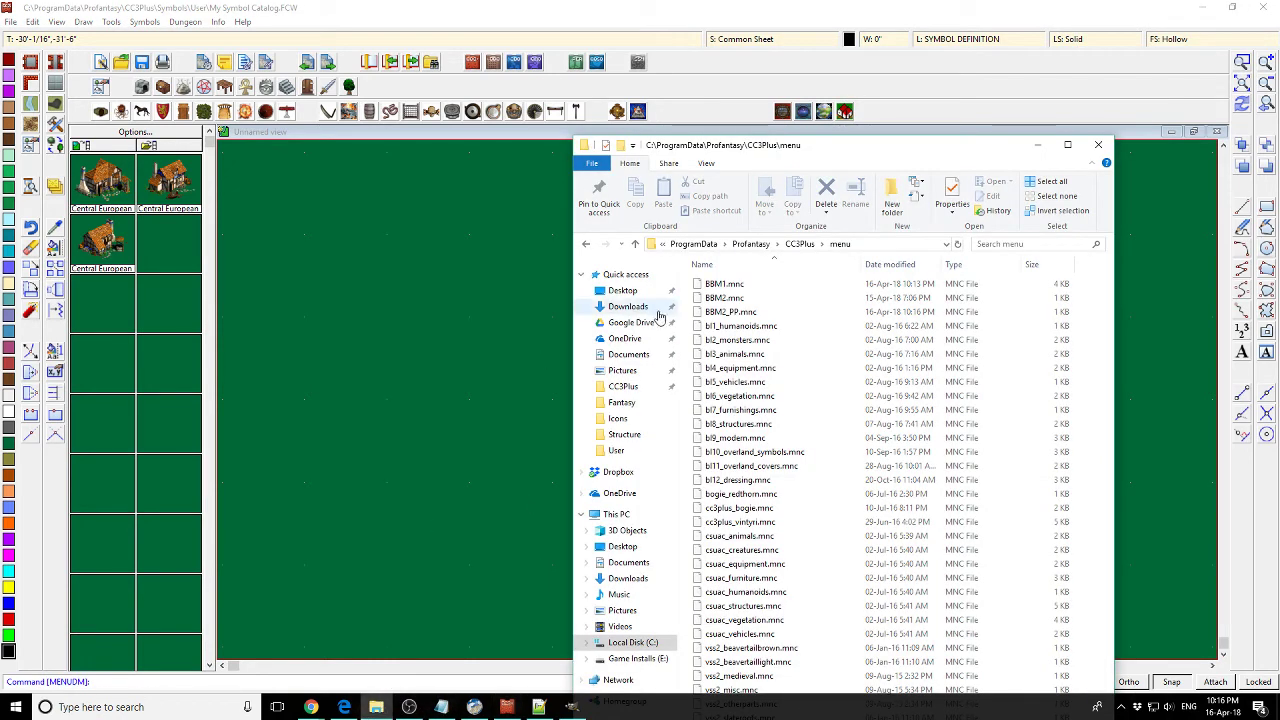
{"action": "key", "text": "ctrl+c"}
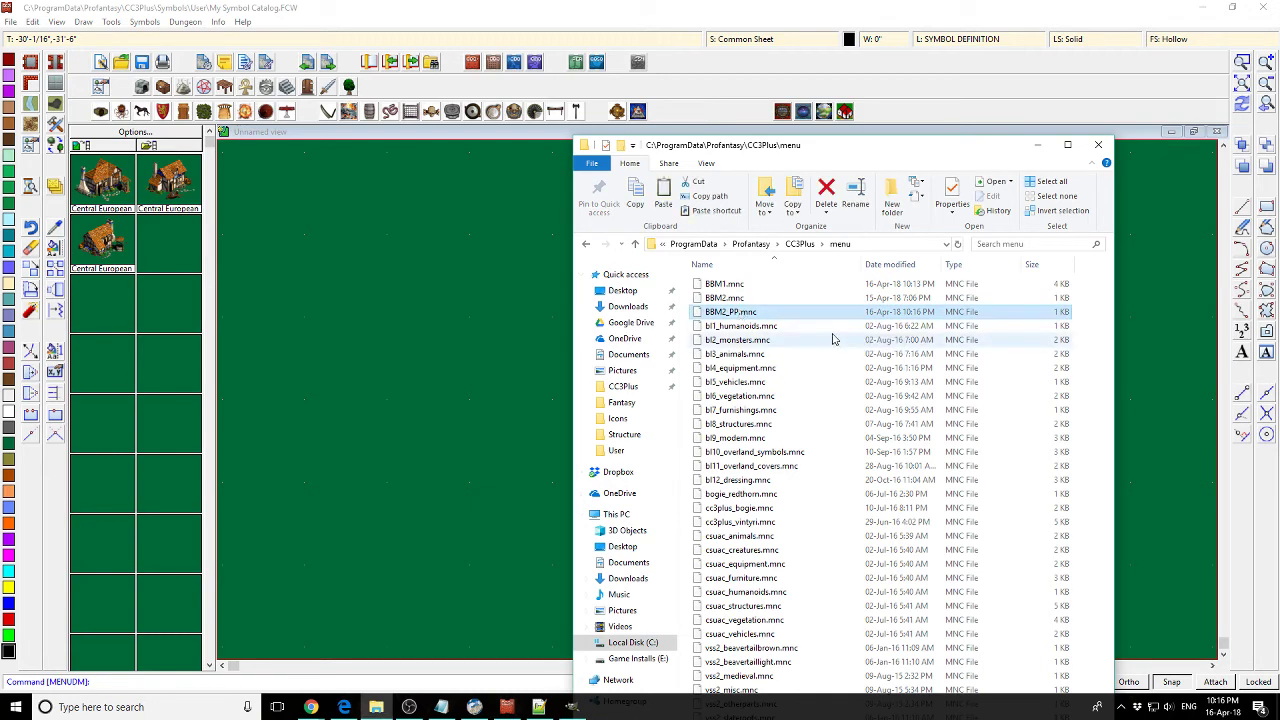
{"action": "key", "text": "ctrl+v"}
{"action": "key", "text": "F2"}
{"action": "key", "text": "Right"}
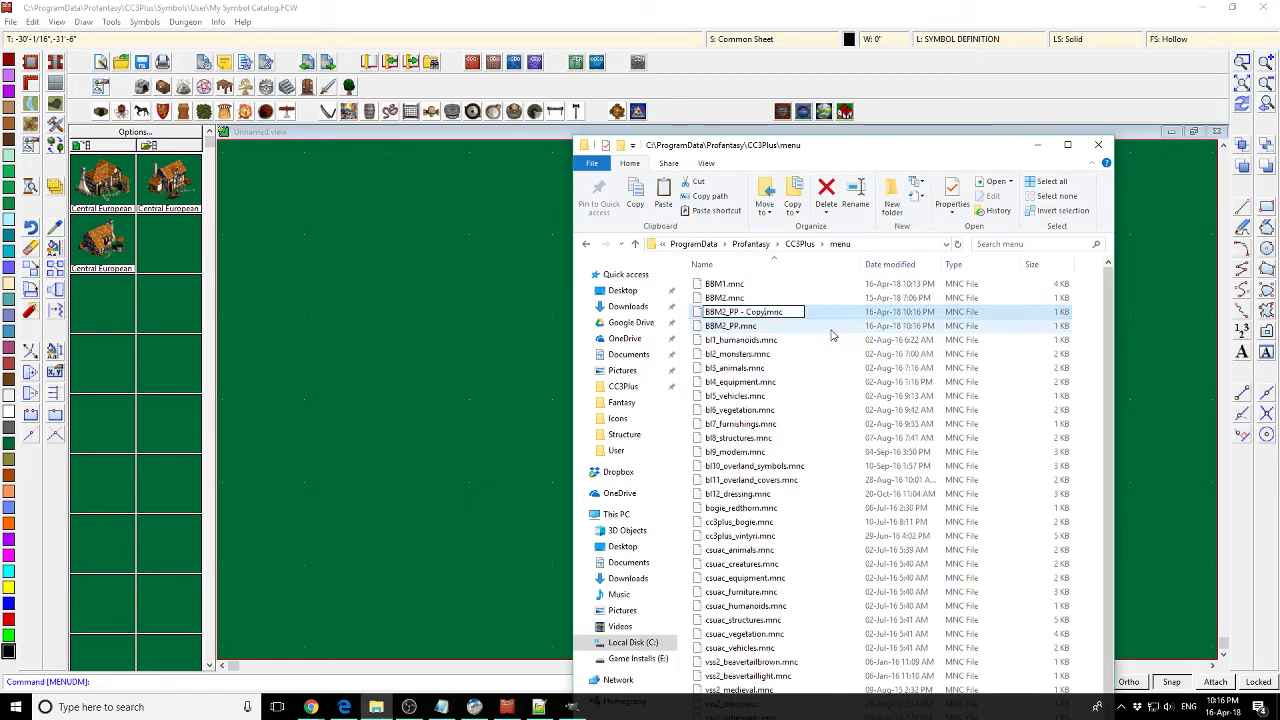
{"action": "key", "text": "ctrl+shift+Left"}
{"action": "key", "text": "ctrl+shift+Left"}
{"action": "key", "text": "ctrl+shift+Left"}
{"action": "key", "text": "shift+Right"}
{"action": "key", "text": "shift+Right"}
{"action": "key", "text": "shift+Right"}
{"action": "key", "text": "shift+Right"}
{"action": "type", "text": "MI"}
{"action": "key", "text": "Return"}
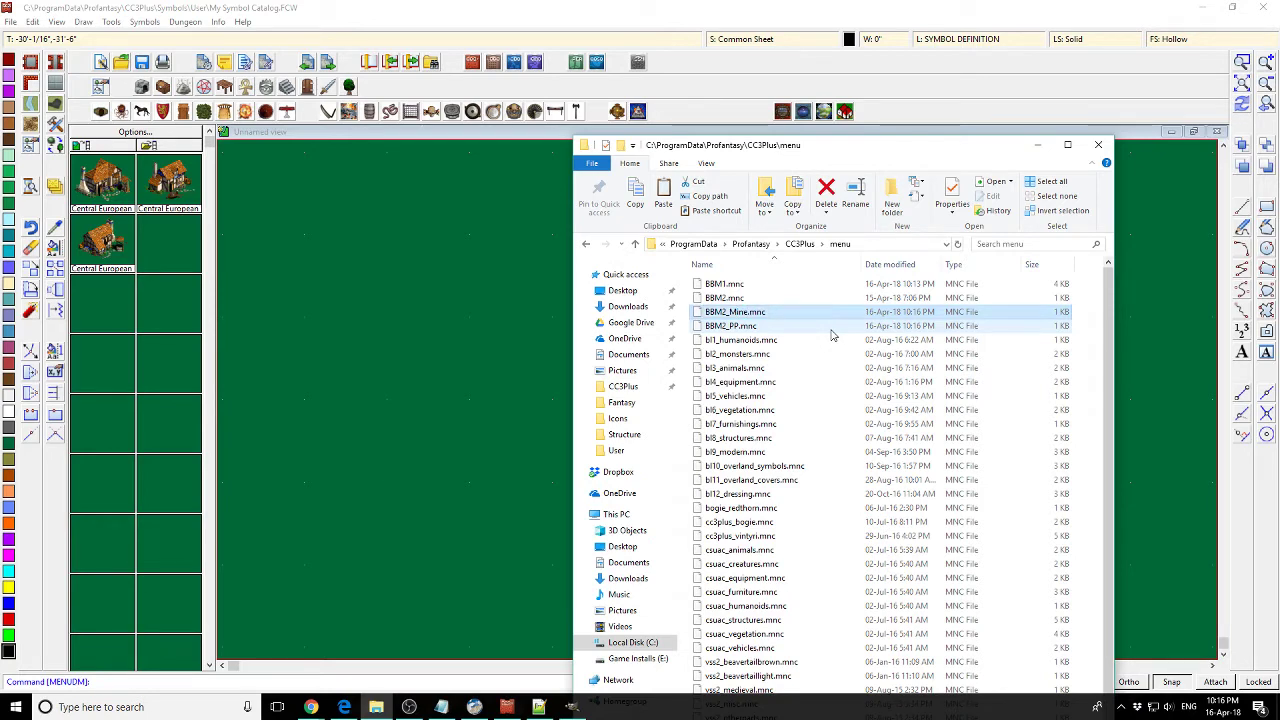
- Open BBM2_Mine.mnc in Notepad++ and delete the Planet Portfolio catalog line
{"action": "right_click", "coordinate": [741, 313]}
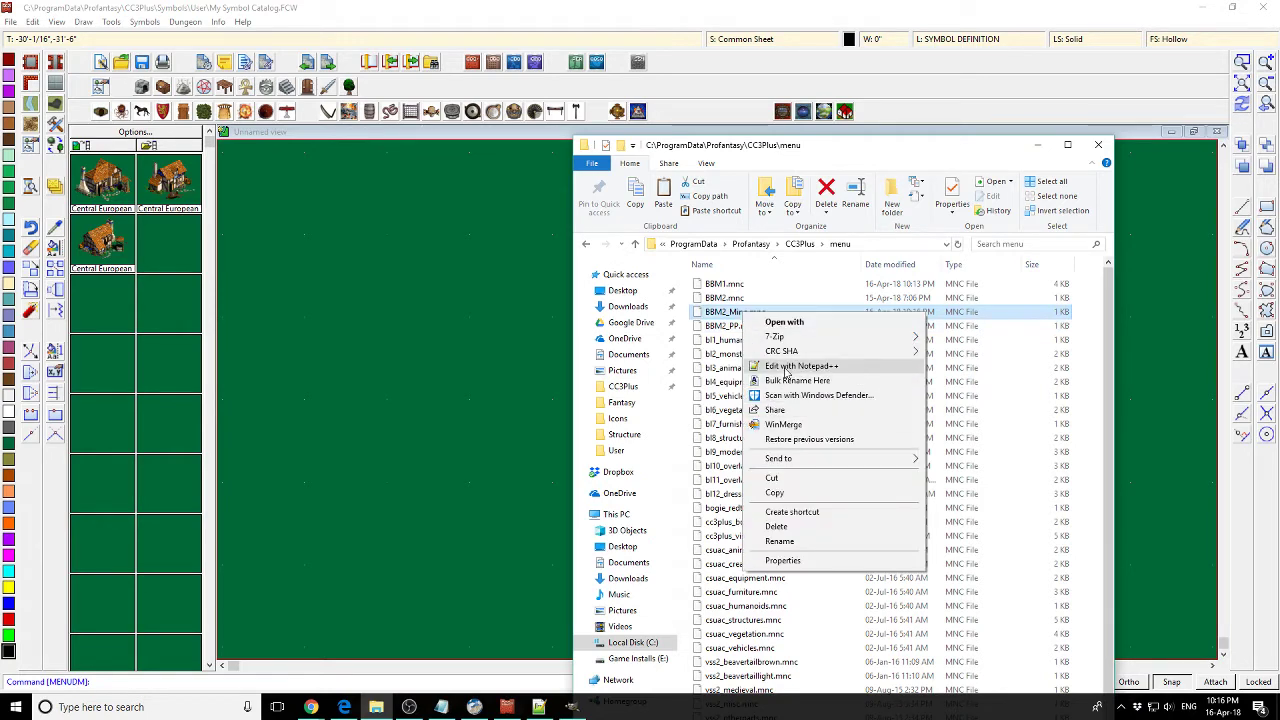
{"action": "left_click", "coordinate": [790, 366]}
{"action": "left_click_drag", "start_coordinate": [591, 90], "coordinate": [36, 90]}
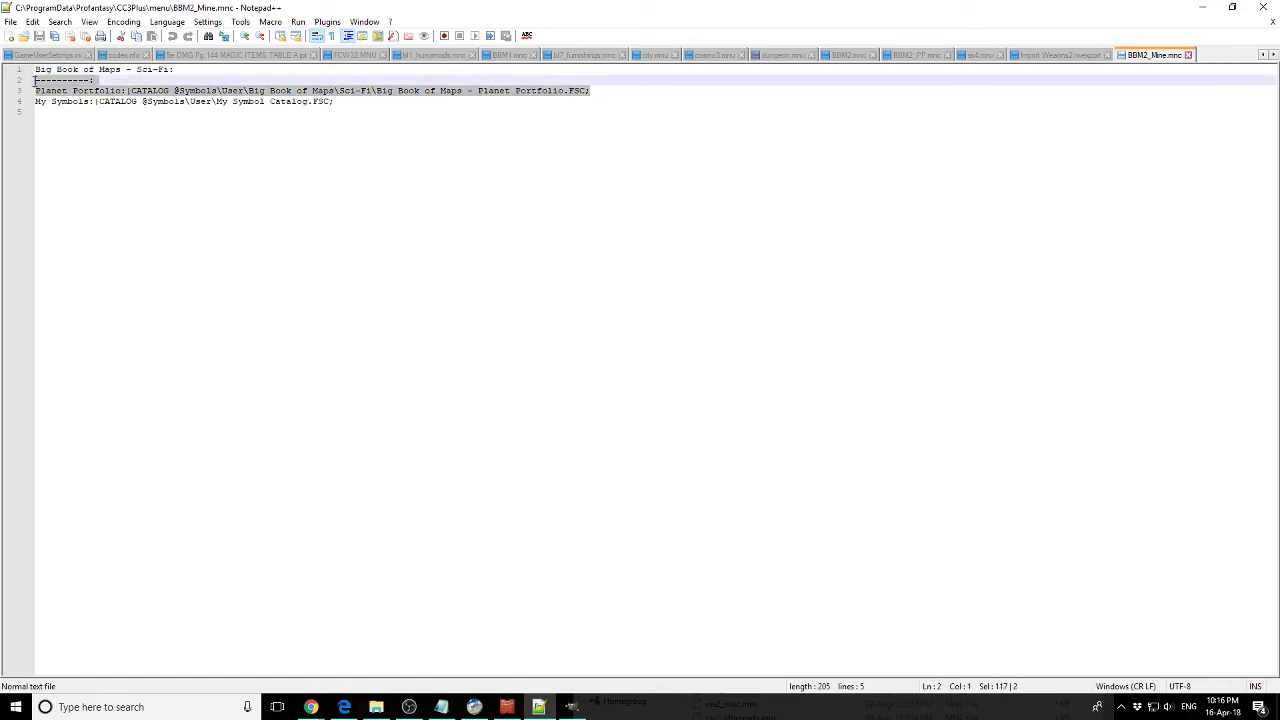
{"action": "key", "text": "Delete"}
{"action": "key", "text": "Delete"}
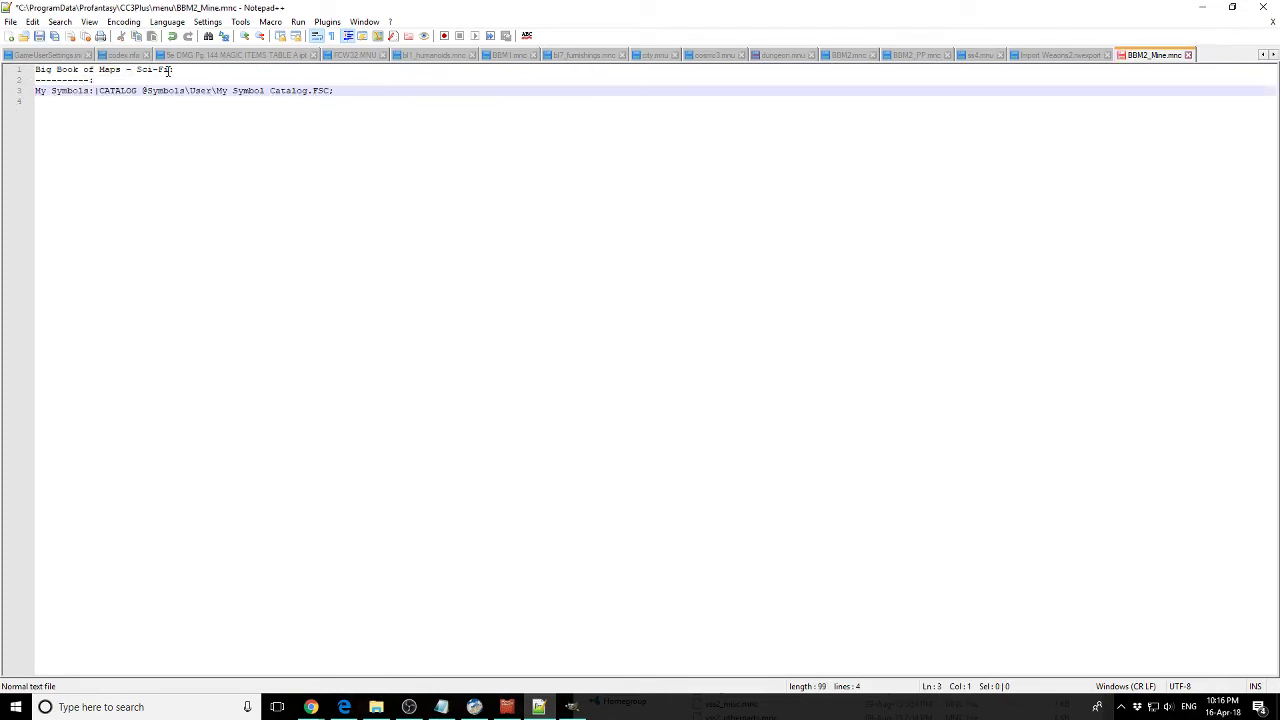
- Replace the menu heading in BBM2_Mine.mnc with "My Symbols" and save the file
{"action": "left_click_drag", "start_coordinate": [169, 70], "coordinate": [36, 70]}
{"action": "type", "text": "My Sym"}
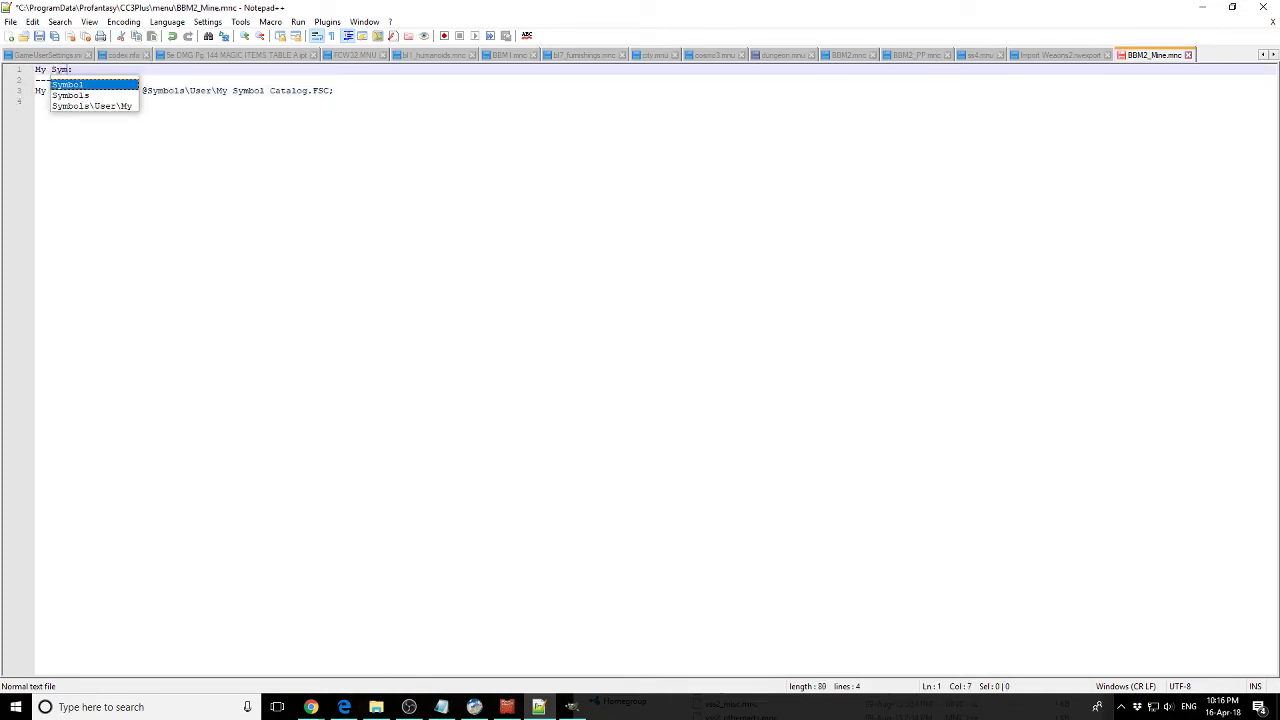
{"action": "type", "text": "bols"}
{"action": "key", "text": "Down"}
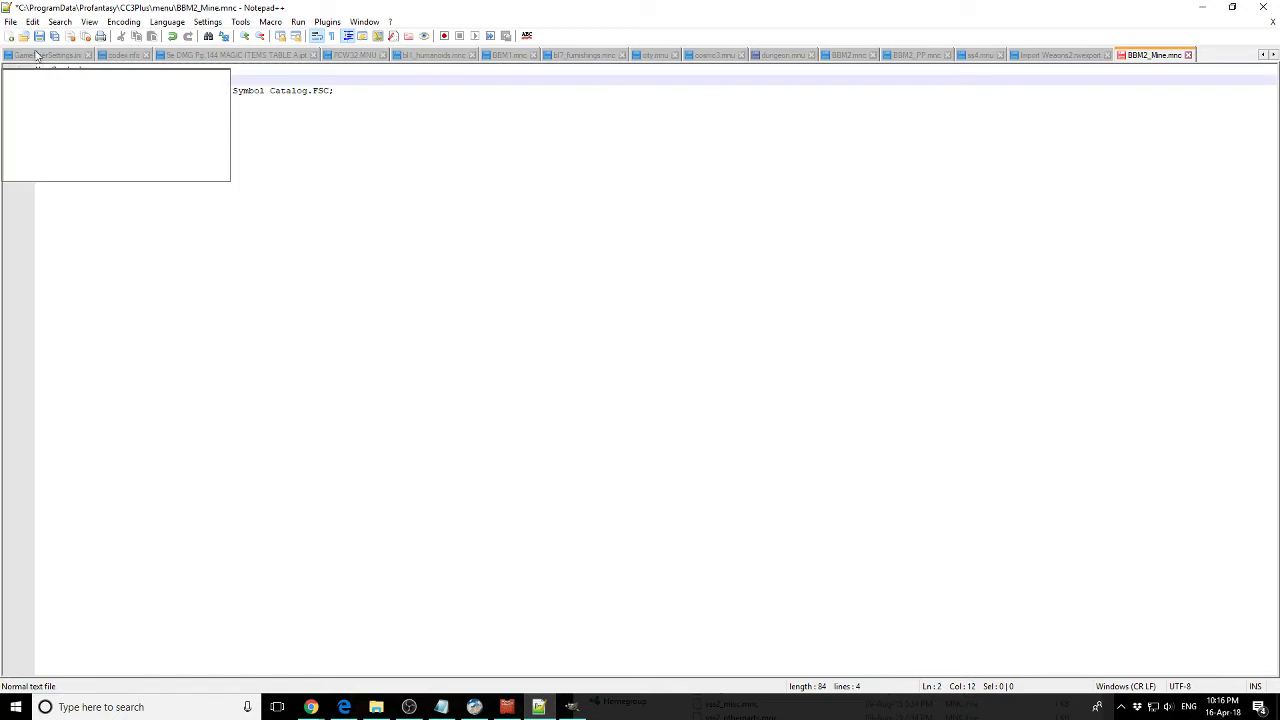
{"action": "key", "text": "ctrl+s"}
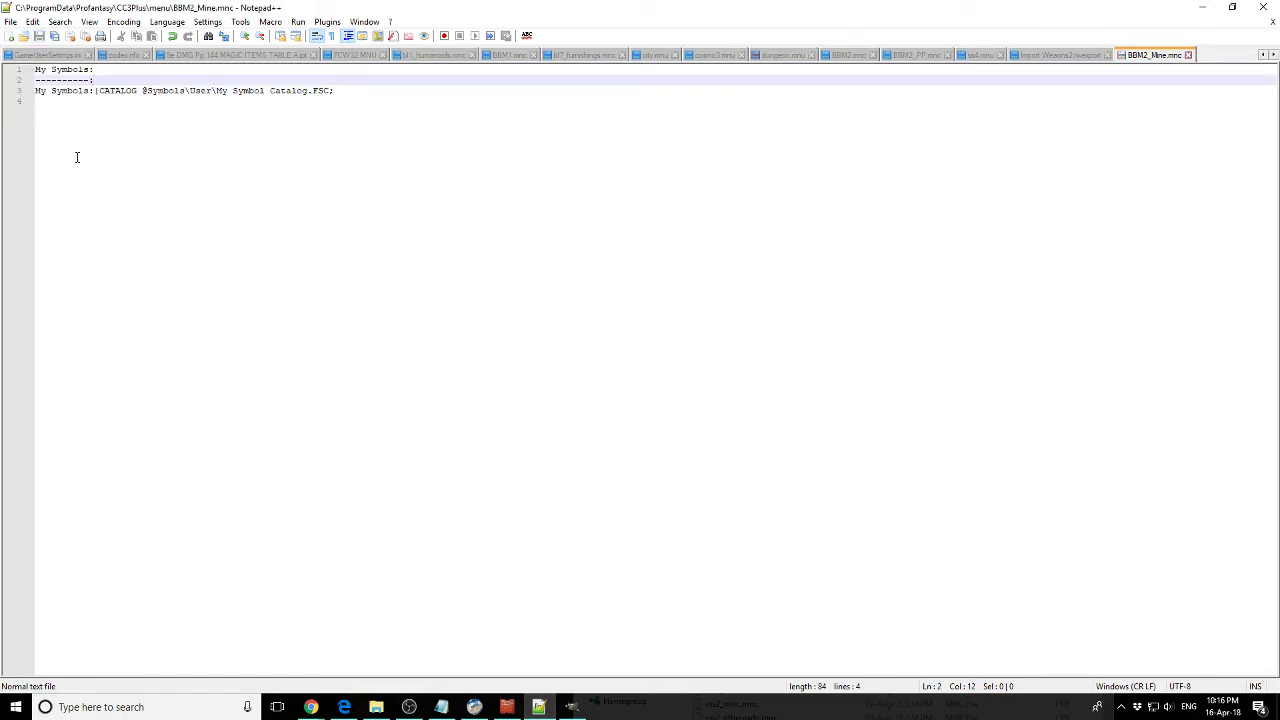
- Return to CC3+ and check the Big Book of Maps catalog buttons
{"action": "left_click", "coordinate": [1202, 7]}
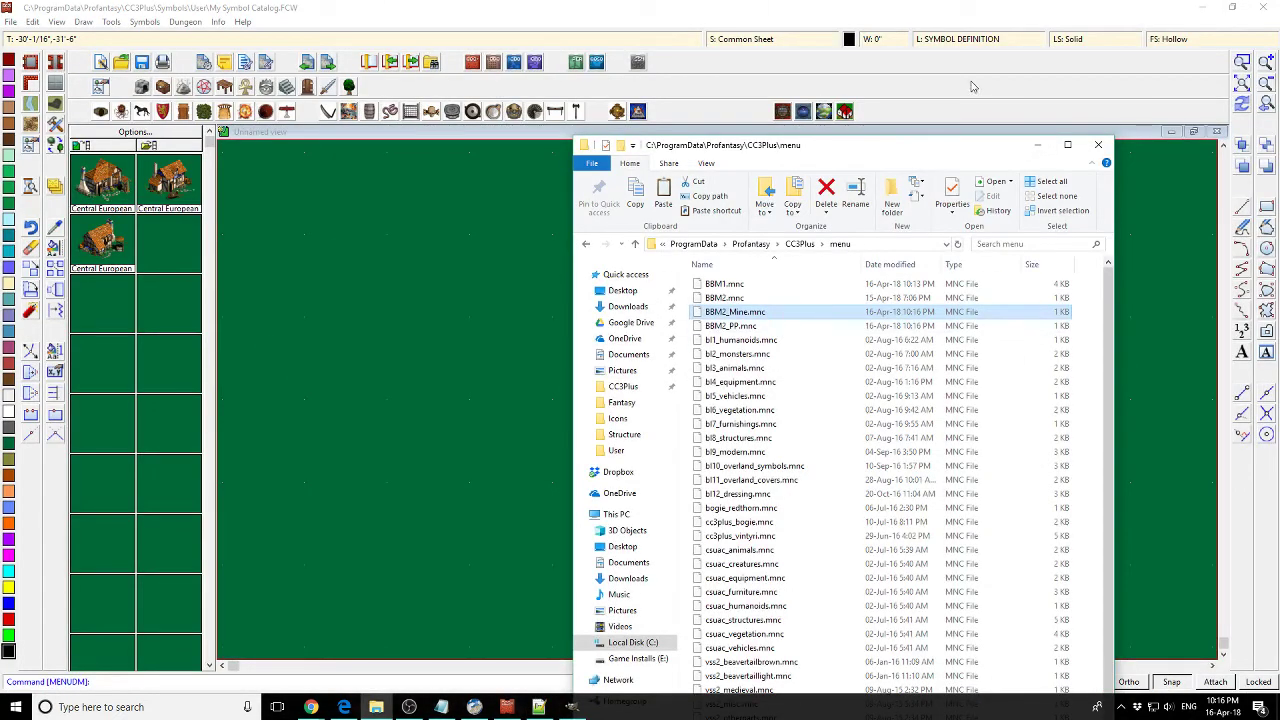
{"action": "left_click", "coordinate": [970, 87]}
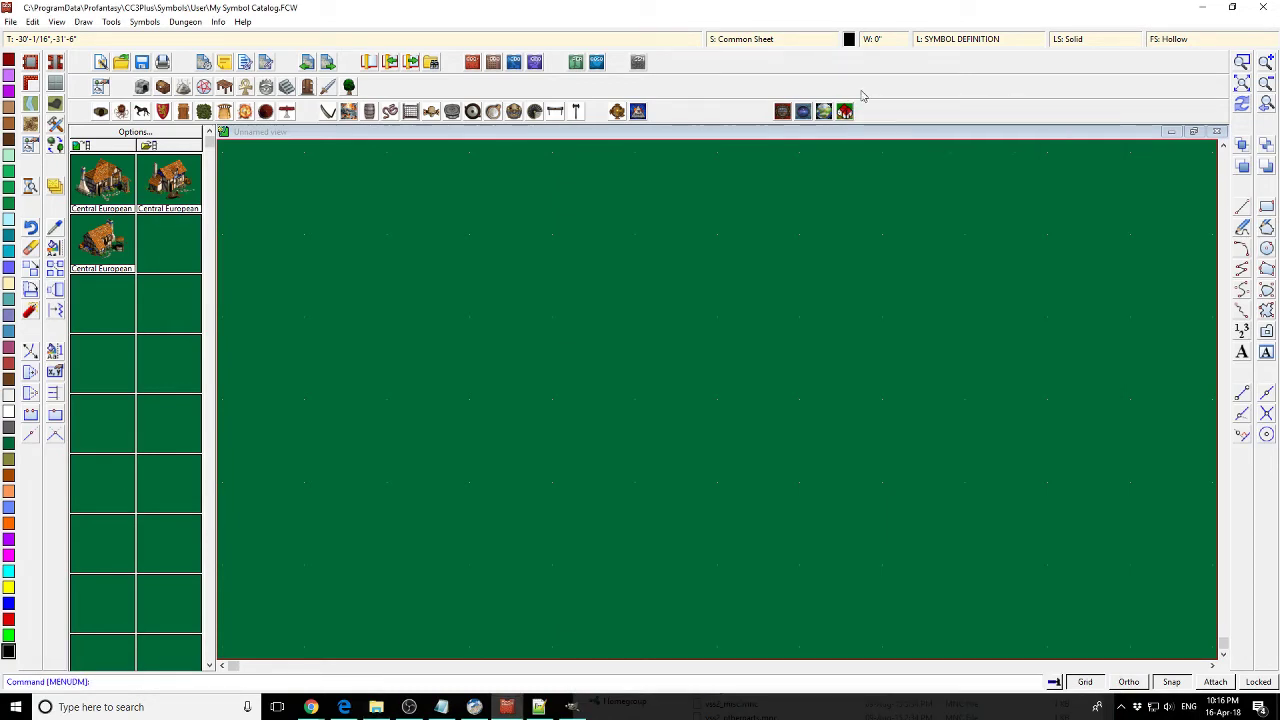
{"action": "left_click", "coordinate": [802, 111]}
{"action": "left_click", "coordinate": [657, 463]}
- In ss4.mnu, change both menu references of button entry #737 to BBM2_Mine.mnc and save the file
{"action": "left_click", "coordinate": [579, 711]}
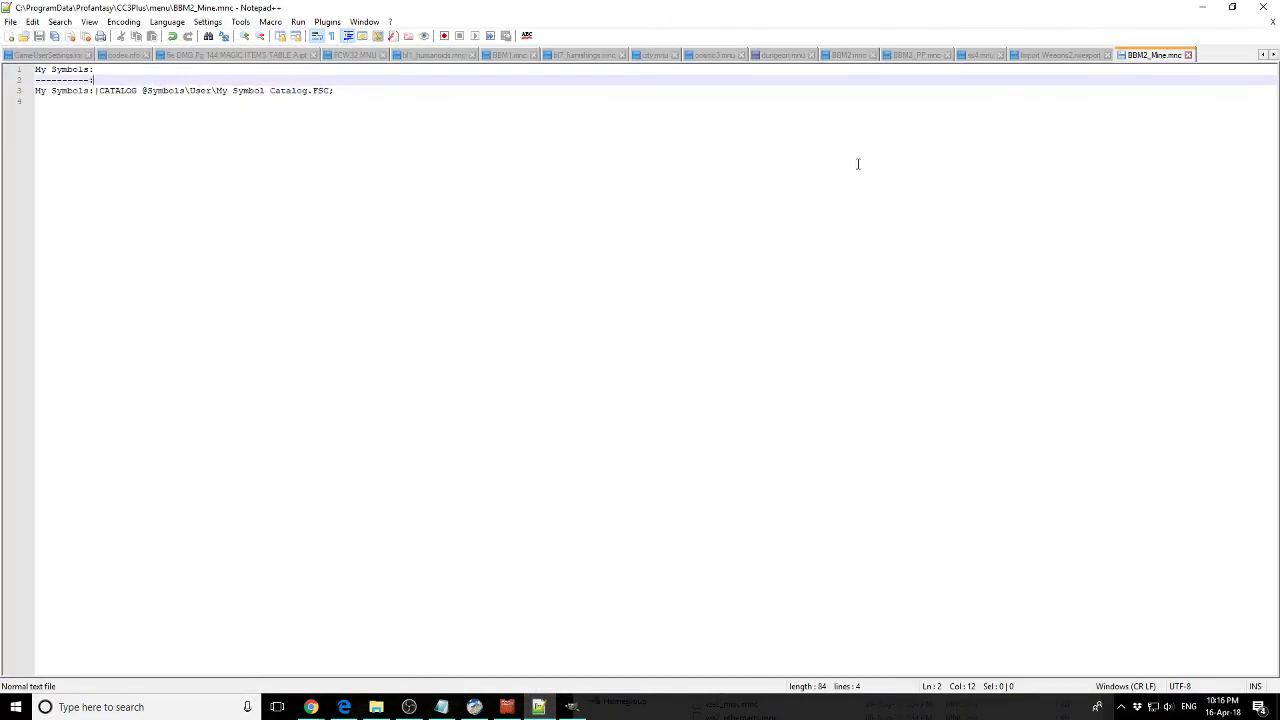
{"action": "left_click", "coordinate": [983, 56]}
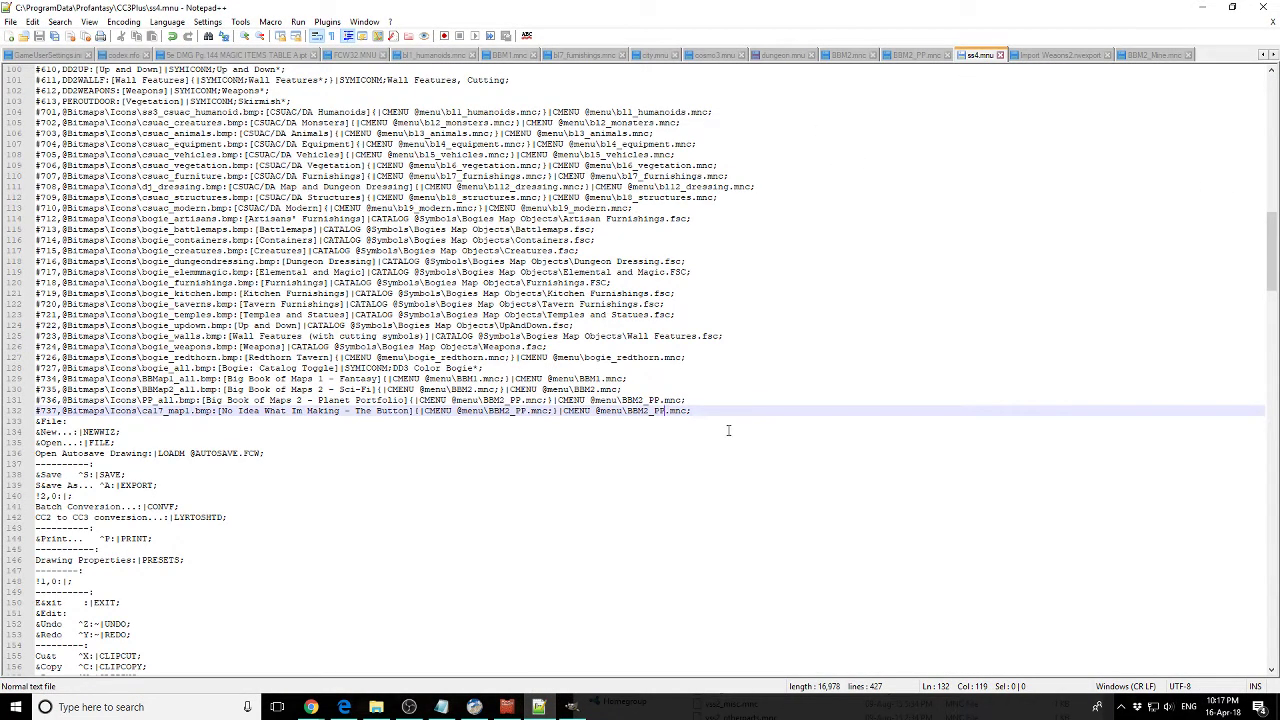
{"action": "key", "text": "BackSpace"}
{"action": "key", "text": "BackSpace"}
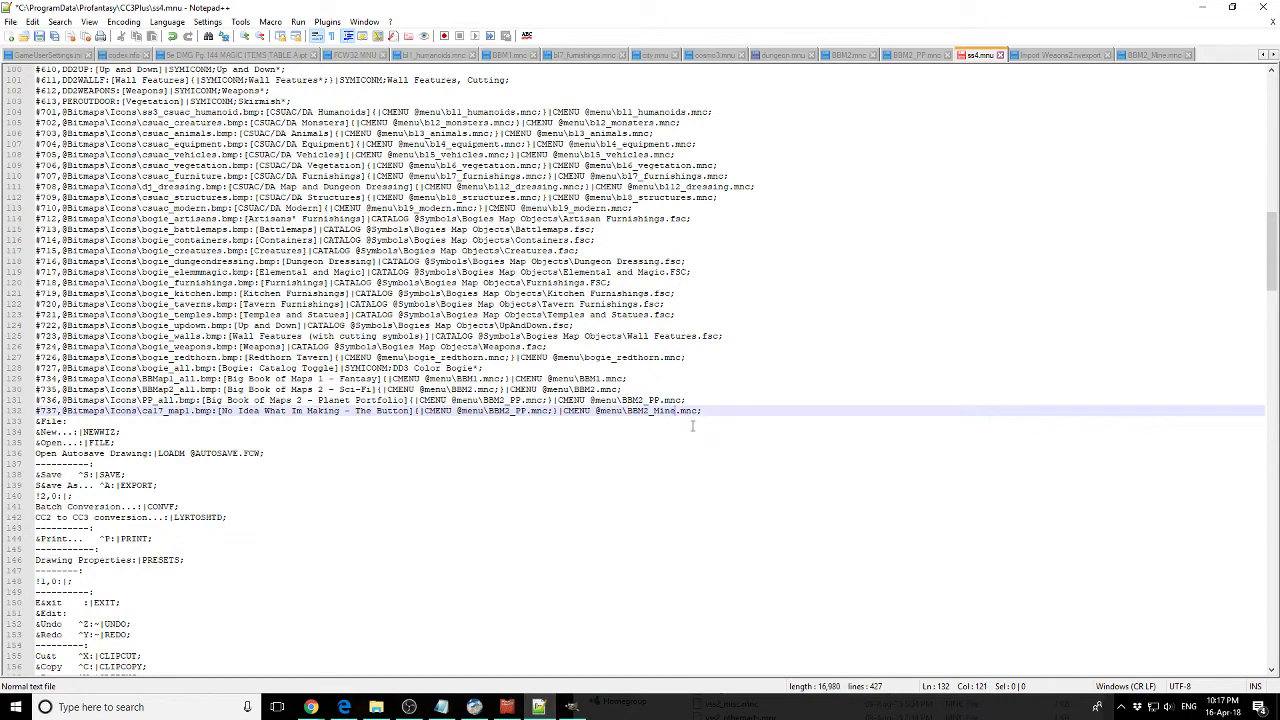
{"action": "left_click", "coordinate": [530, 411]}
{"action": "key", "text": "BackSpace"}
{"action": "key", "text": "BackSpace"}
{"action": "type", "text": "Mine"}
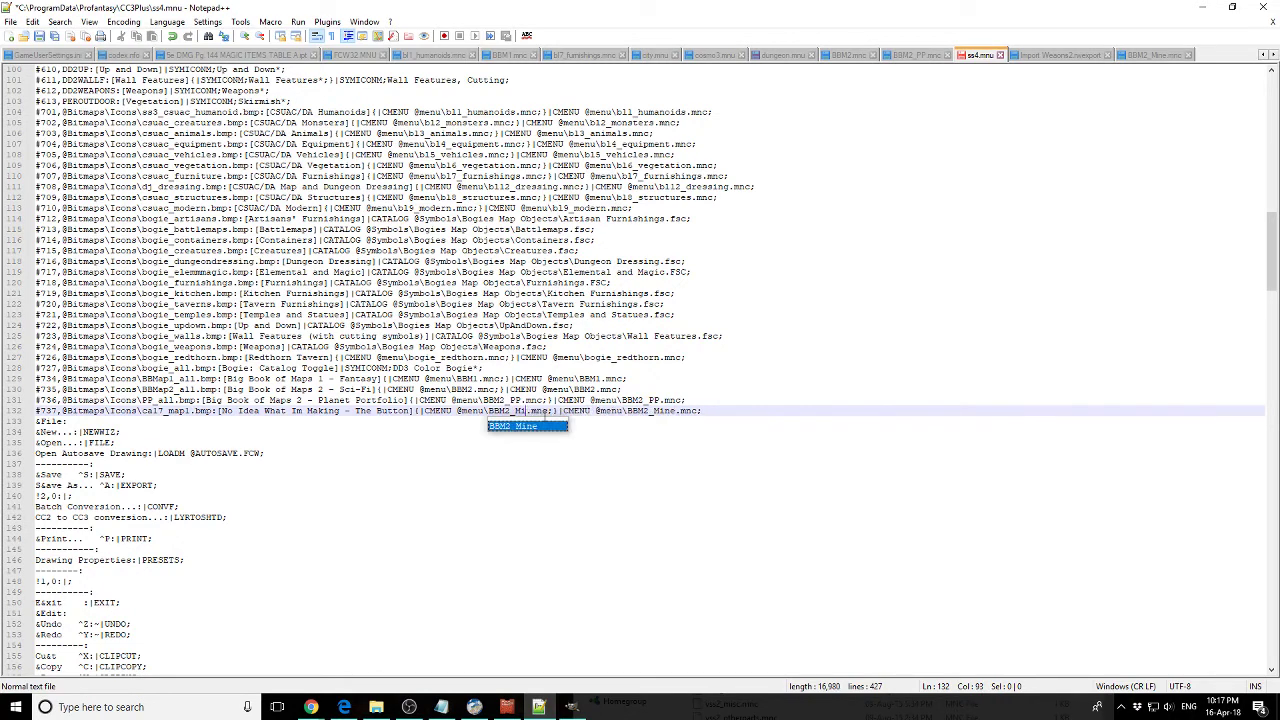
{"action": "key", "text": "Escape"}
{"action": "left_click", "coordinate": [40, 37]}
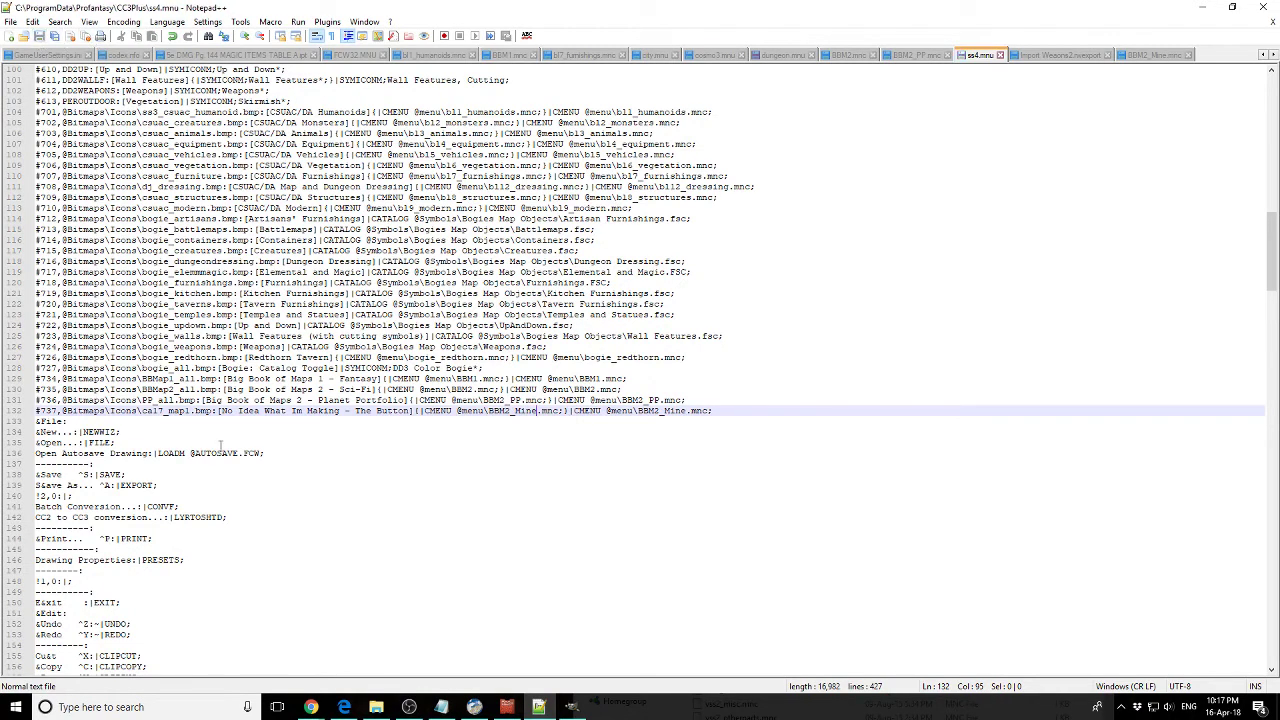
- Switch to CC3+ and check which menu the new custom button opens
{"action": "left_click", "coordinate": [506, 707]}
{"action": "left_click", "coordinate": [846, 111]}
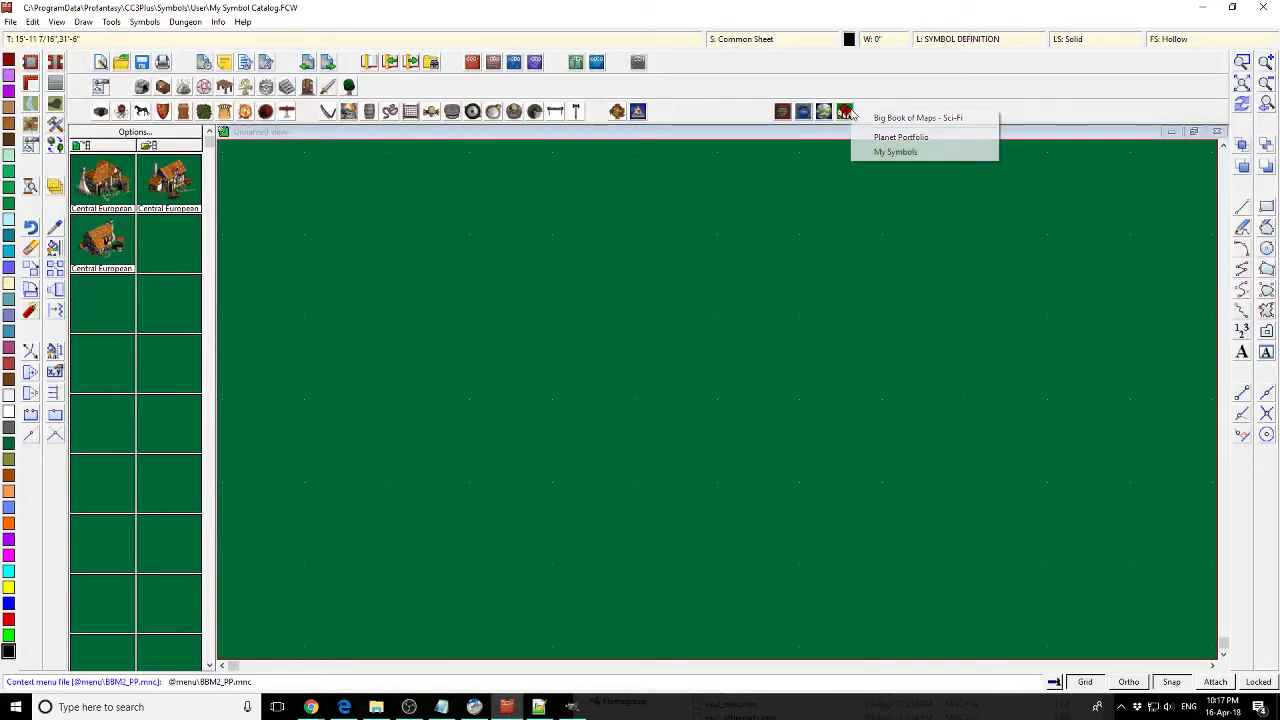
{"action": "key", "text": "Escape"}
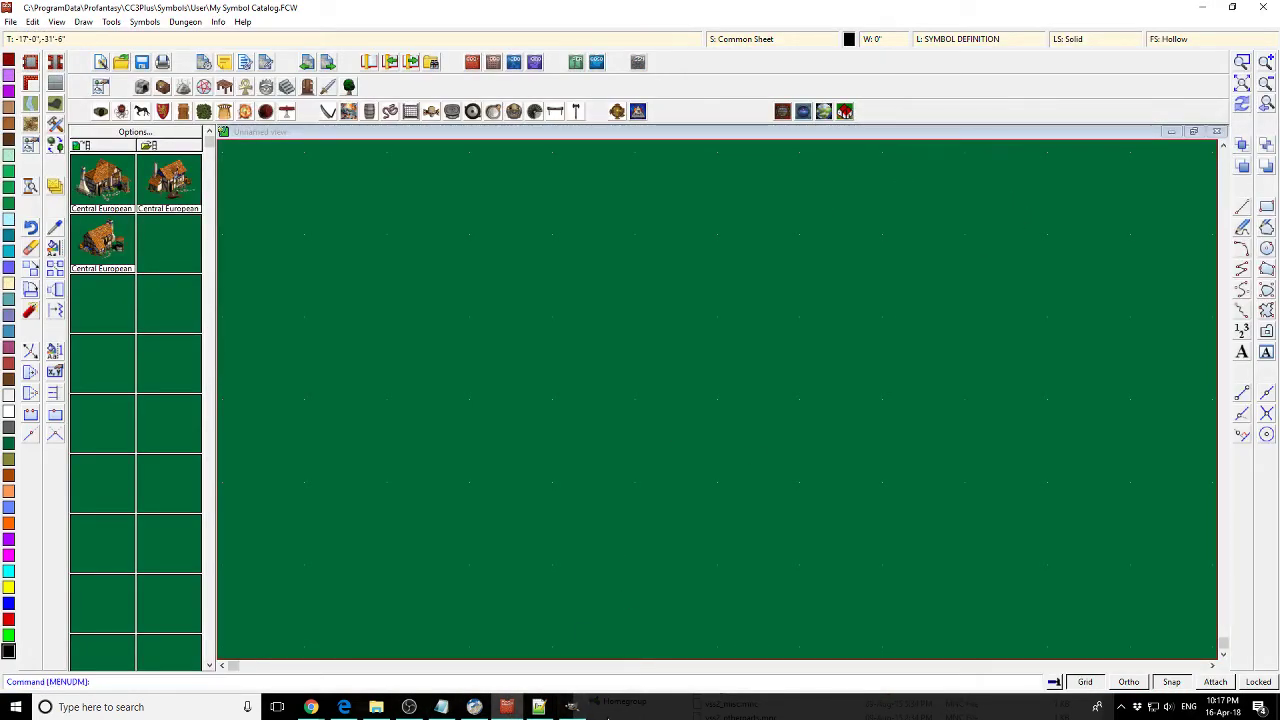
- Compare the BBM2_Mine.mnc file name in the menu folder with the reference in entry #737 of ss4.mnu
{"action": "left_click", "coordinate": [376, 707]}
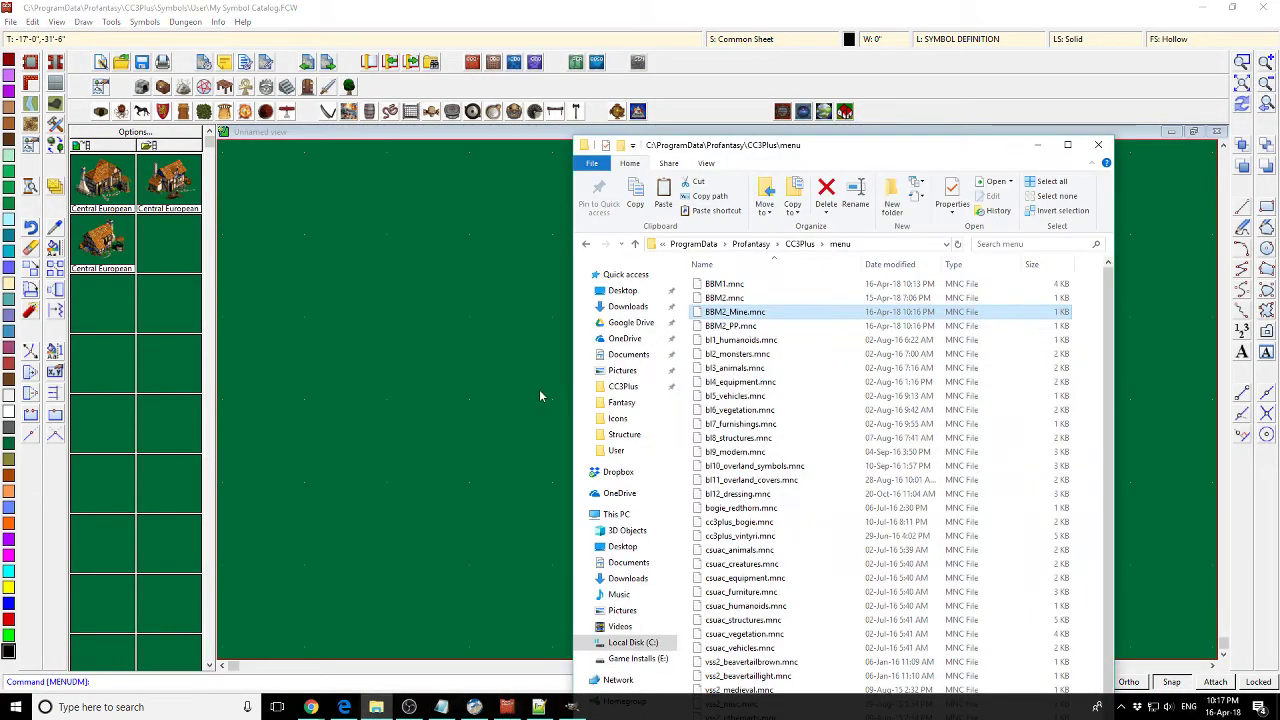
{"action": "left_click", "coordinate": [745, 312]}
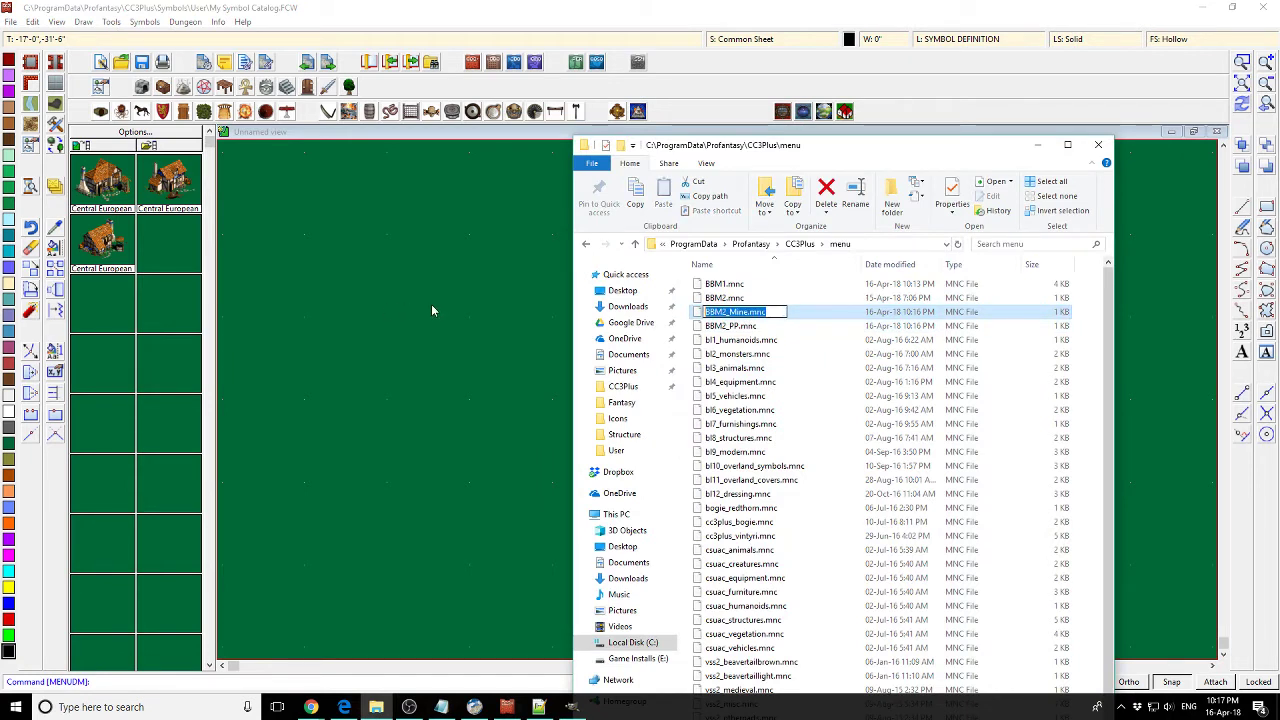
{"action": "key", "text": "Escape"}
{"action": "left_click", "coordinate": [506, 707]}
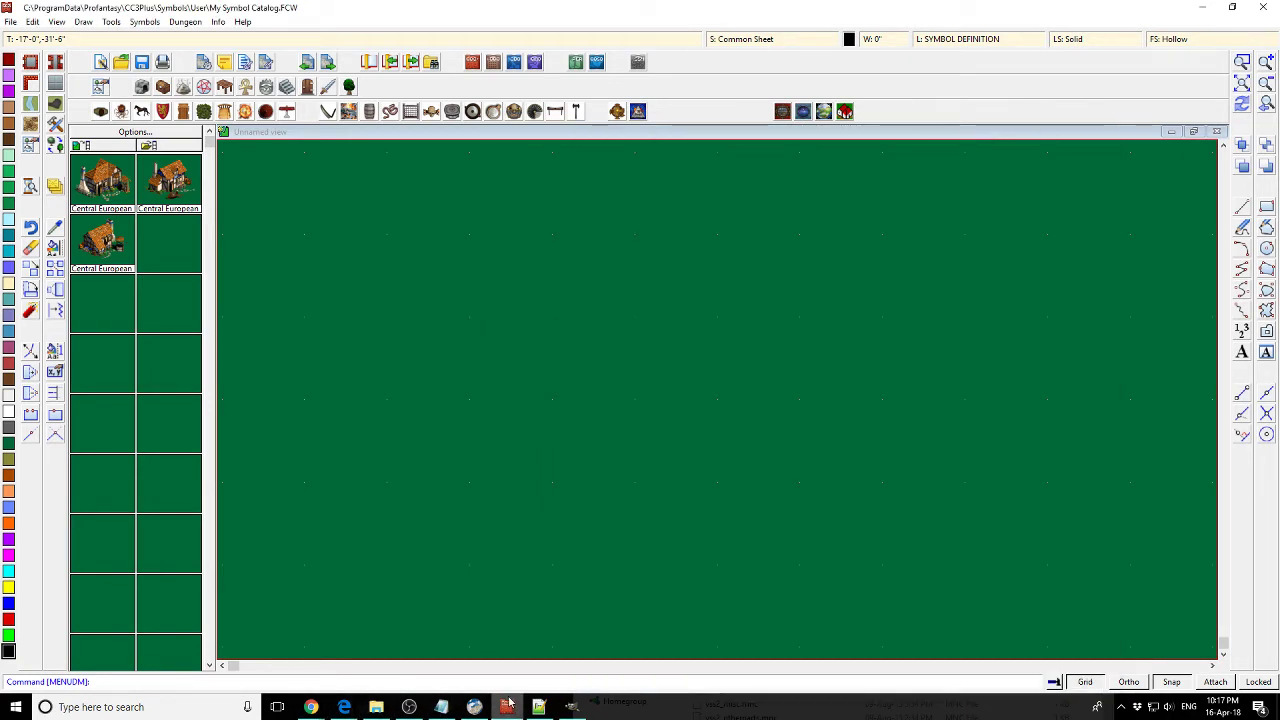
{"action": "left_click", "coordinate": [568, 708]}
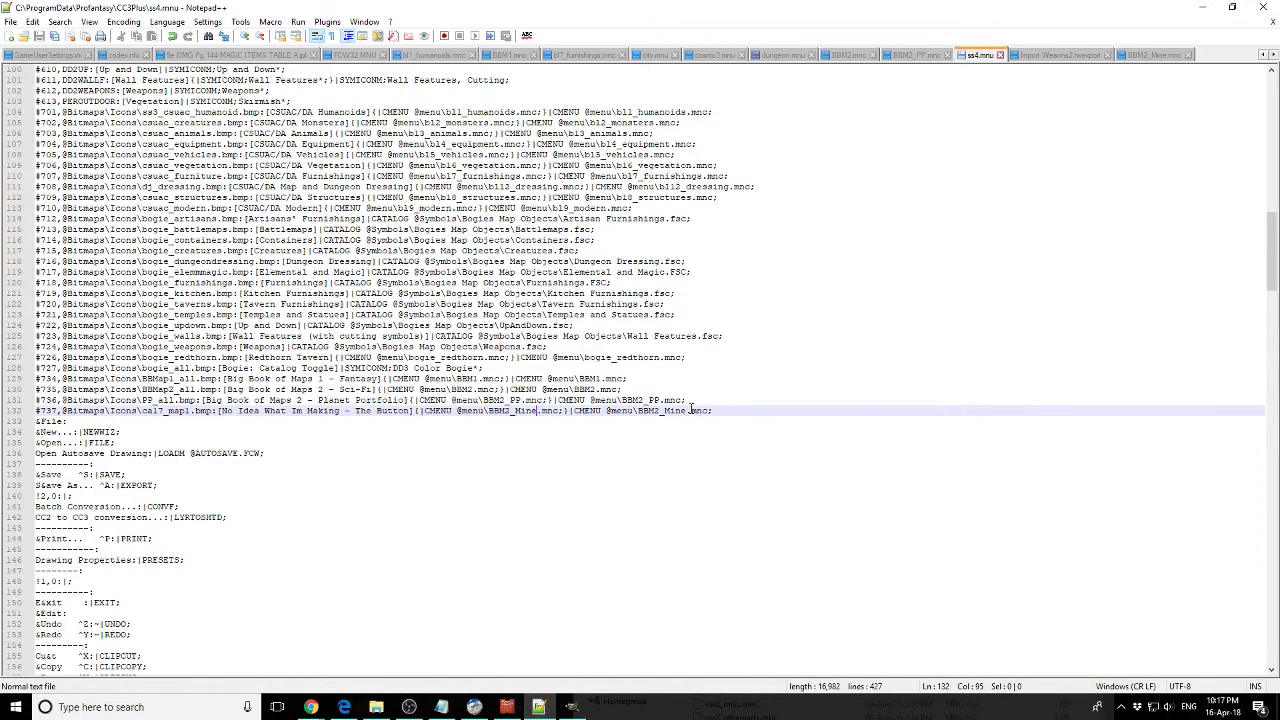
{"action": "left_click_drag", "start_coordinate": [711, 410], "coordinate": [628, 412]}
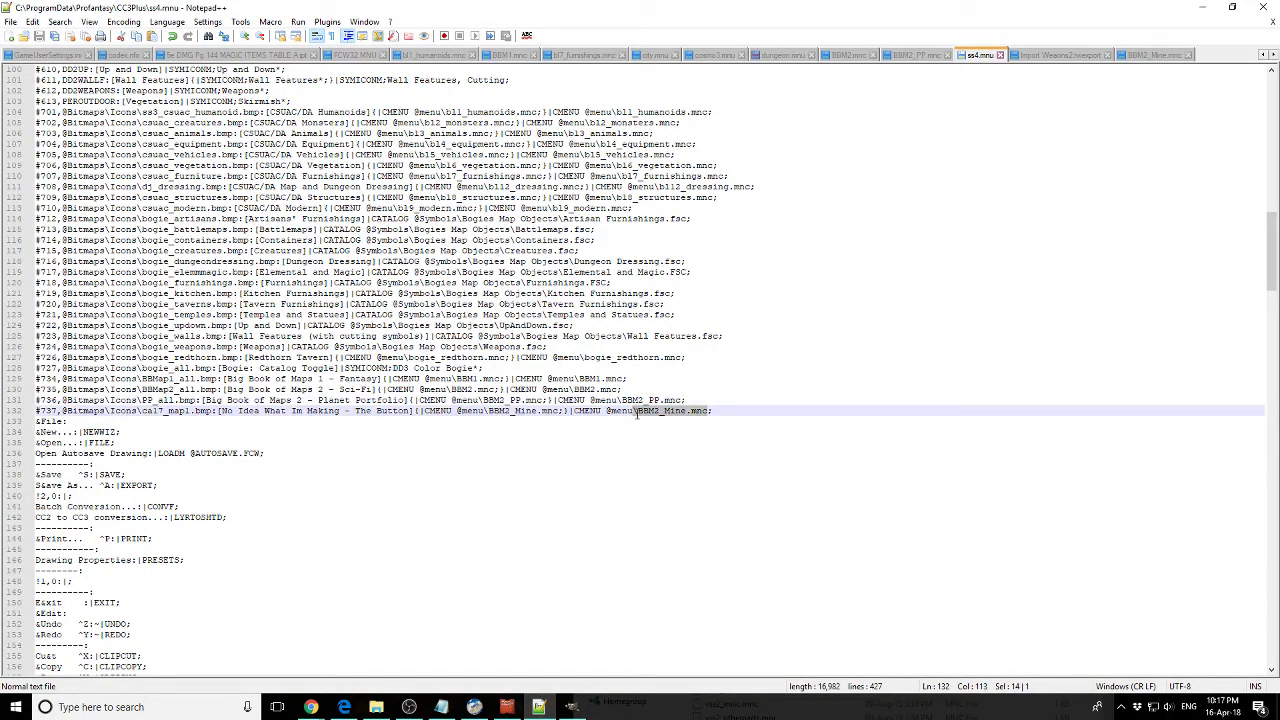
- Re-enter BBM2_Mine.mnc as the menu file name in button entry #737 of ss4.mnu and save the file
{"action": "type", "text": "BBM2_Mine.mnc"}
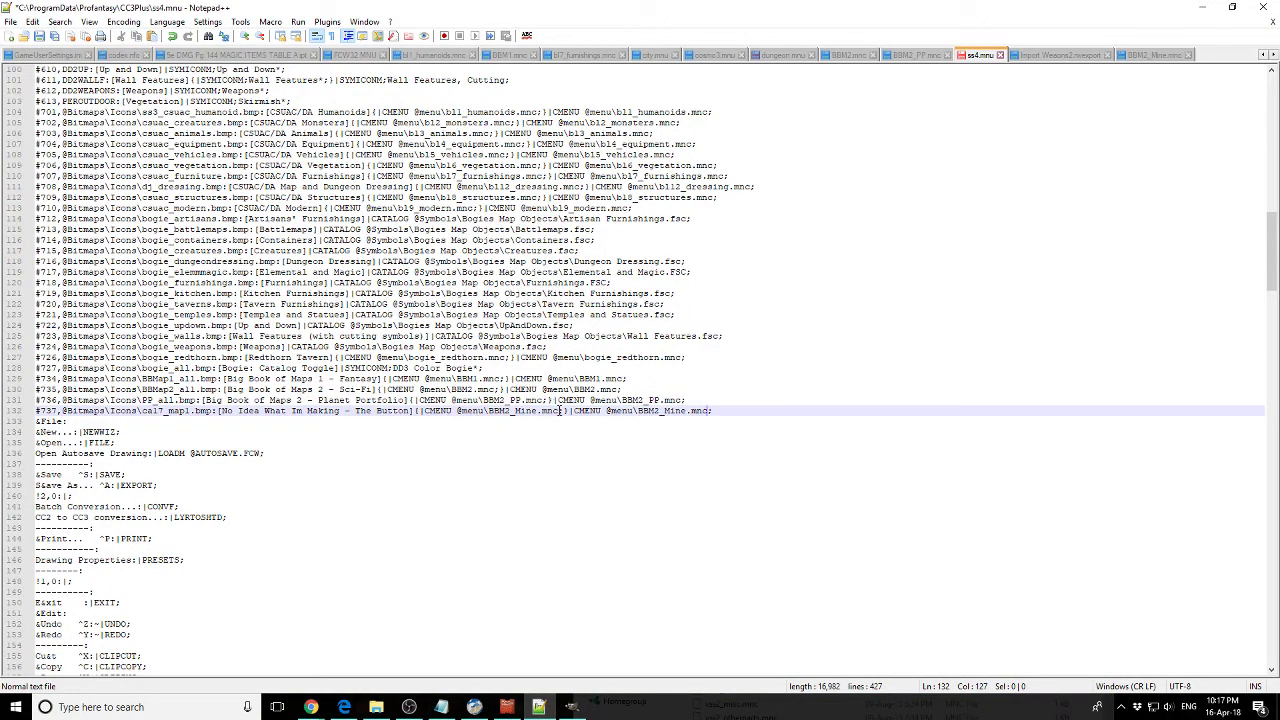
{"action": "left_click_drag", "start_coordinate": [560, 411], "coordinate": [467, 411]}
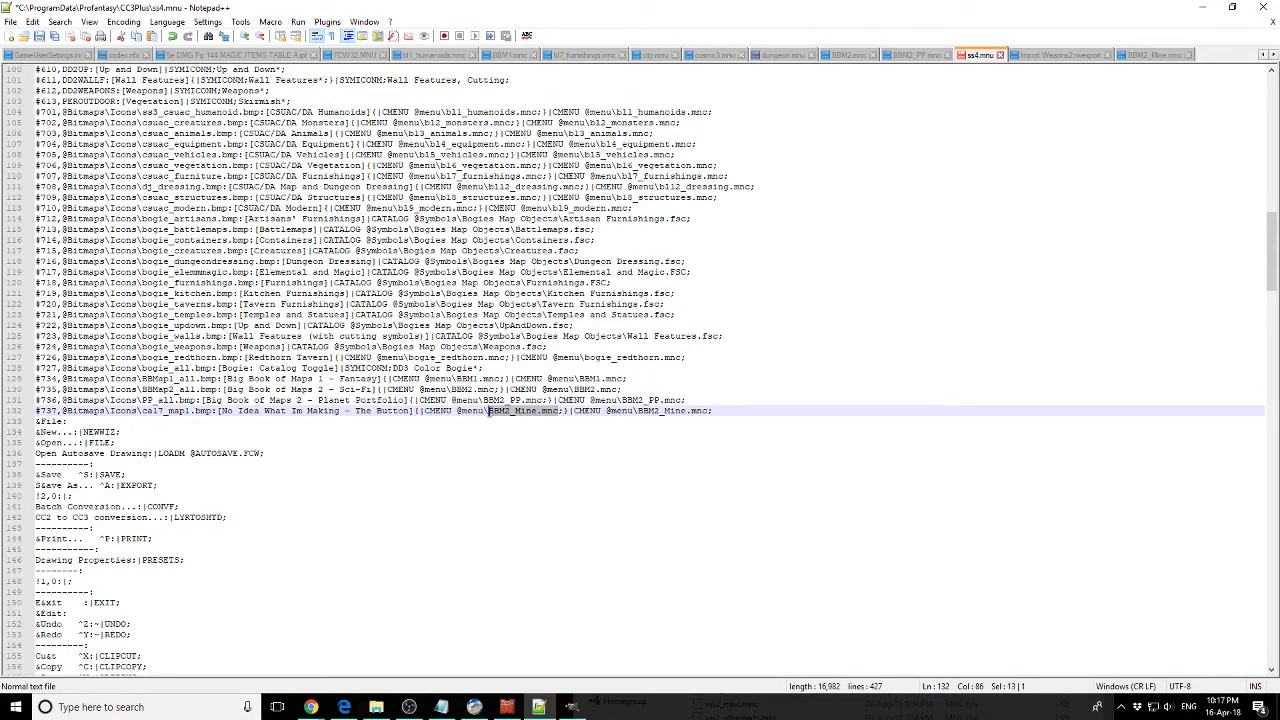
{"action": "left_click", "coordinate": [337, 368]}
{"action": "left_click", "coordinate": [39, 36]}
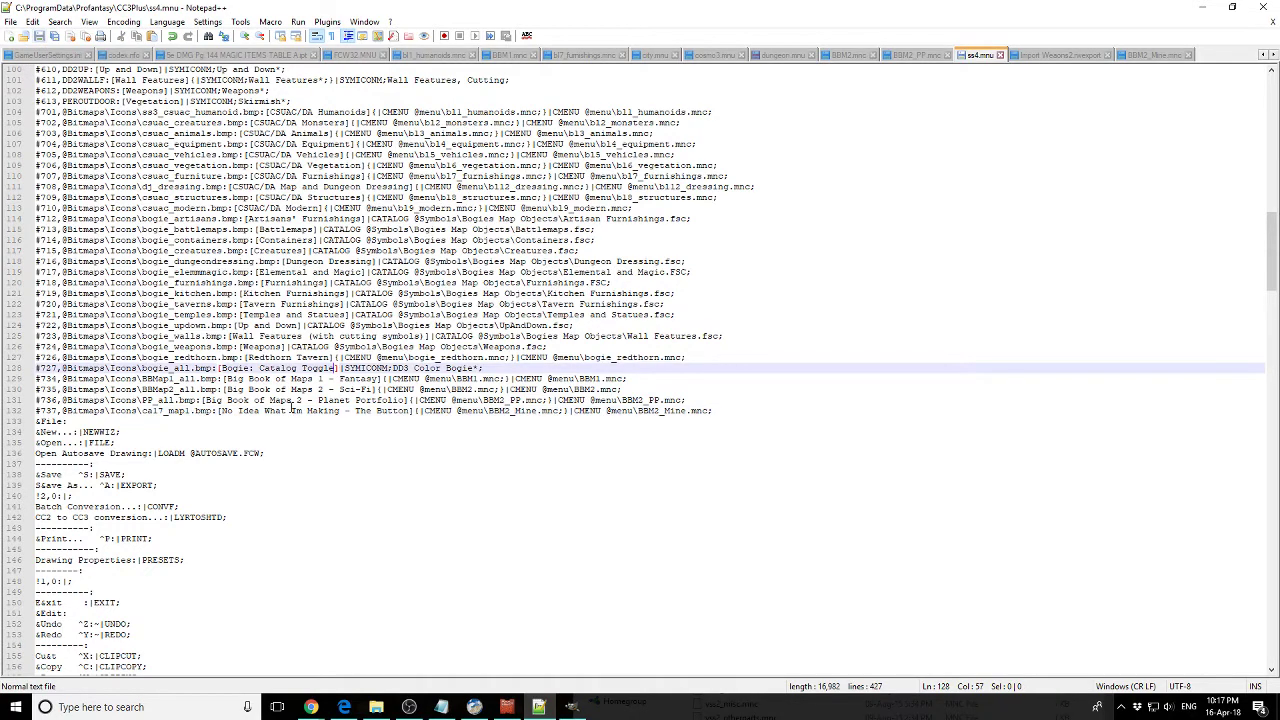
- Switch to CC3+ and test the custom button's My Symbols entries, loading a Planet Portfolio catalog in between for comparison
{"action": "left_click", "coordinate": [506, 707]}
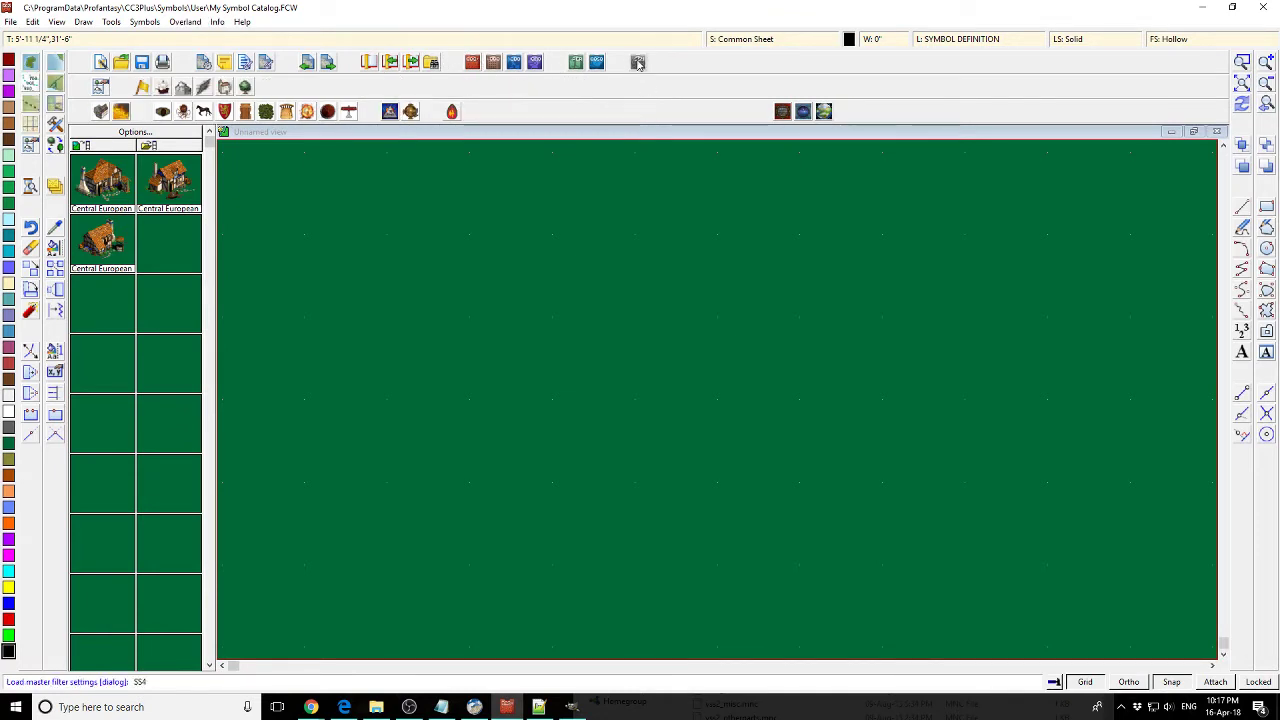
{"action": "left_click", "coordinate": [845, 112]}
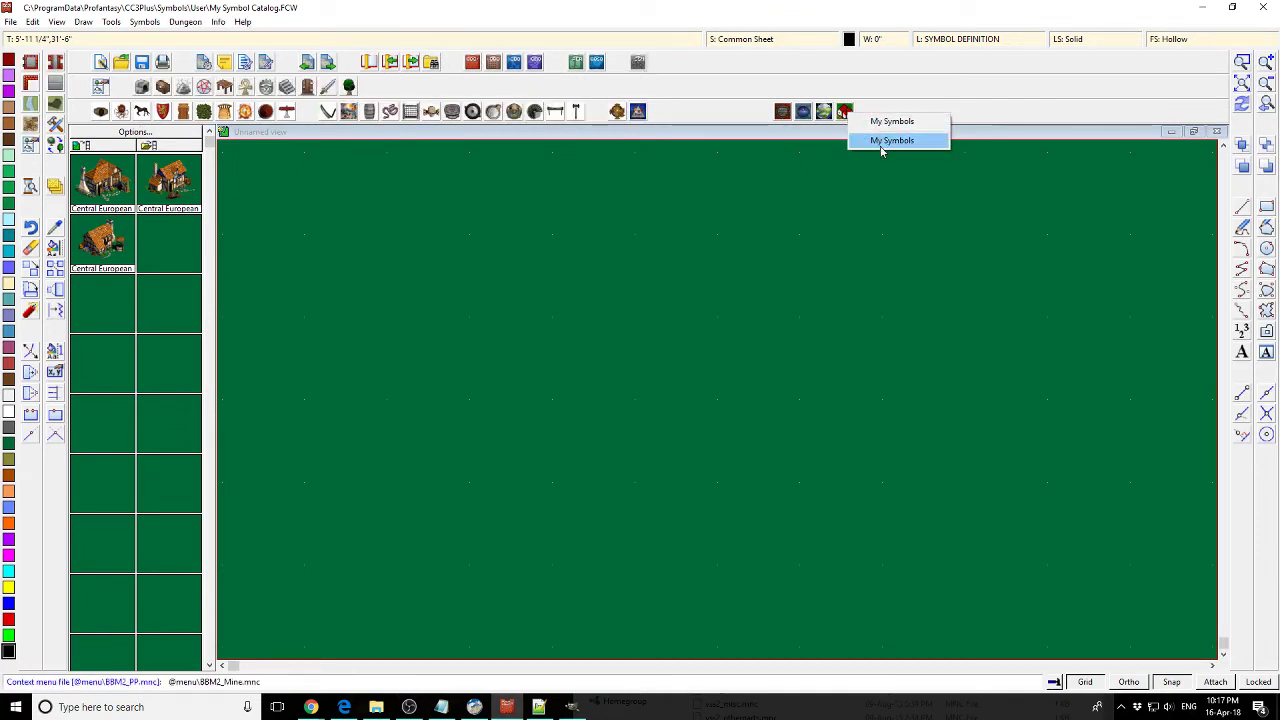
{"action": "left_click", "coordinate": [884, 140]}
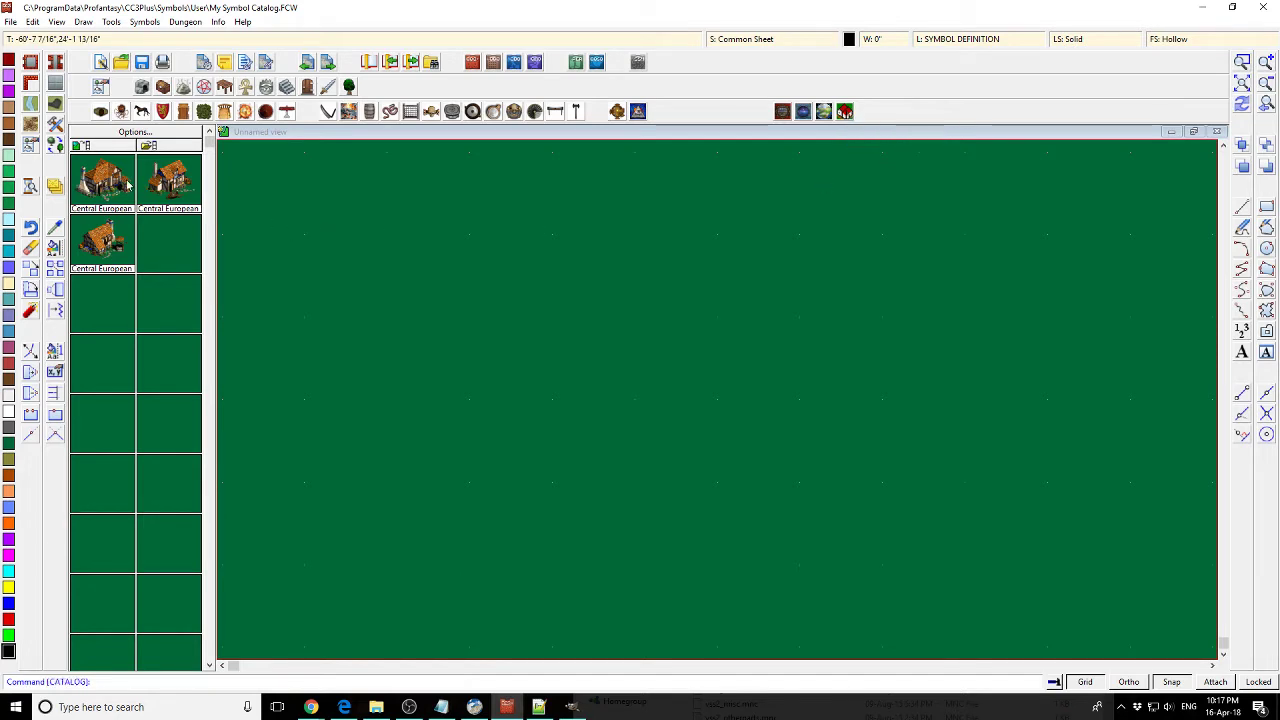
{"action": "left_click", "coordinate": [826, 114]}
{"action": "left_click", "coordinate": [859, 140]}
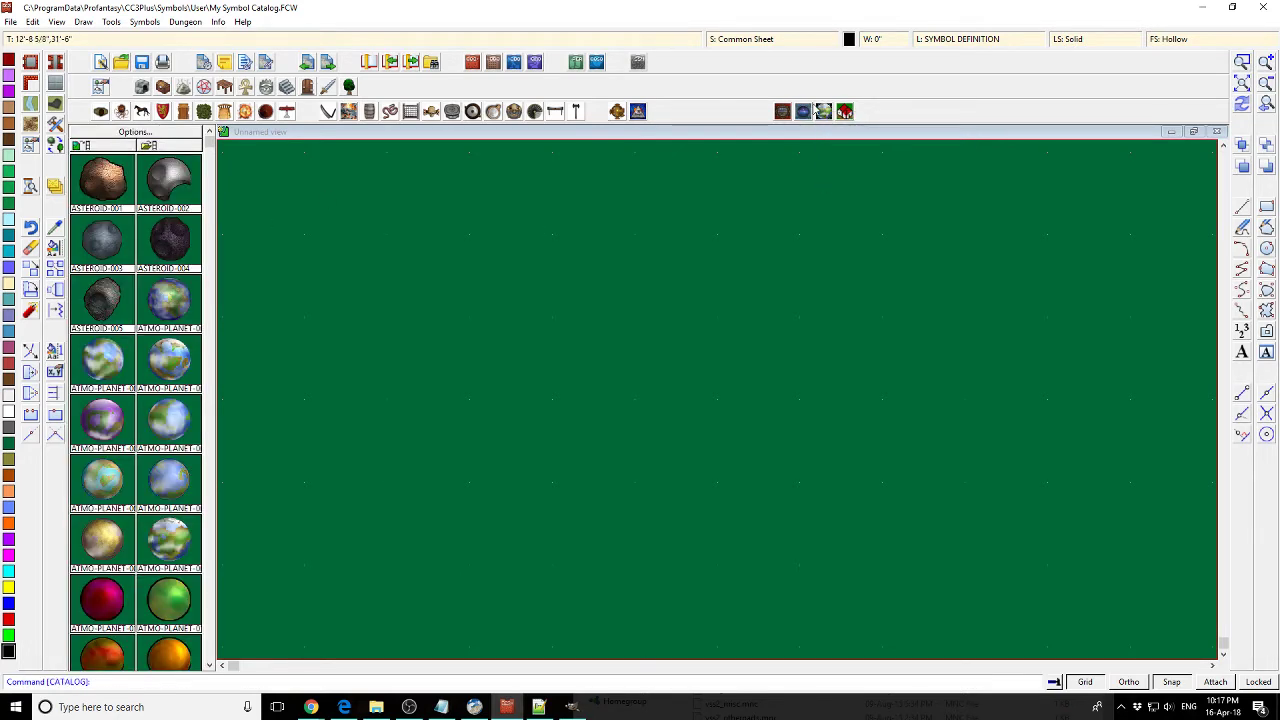
{"action": "left_click", "coordinate": [845, 110]}
{"action": "left_click", "coordinate": [865, 154]}
{"action": "left_click", "coordinate": [845, 111]}
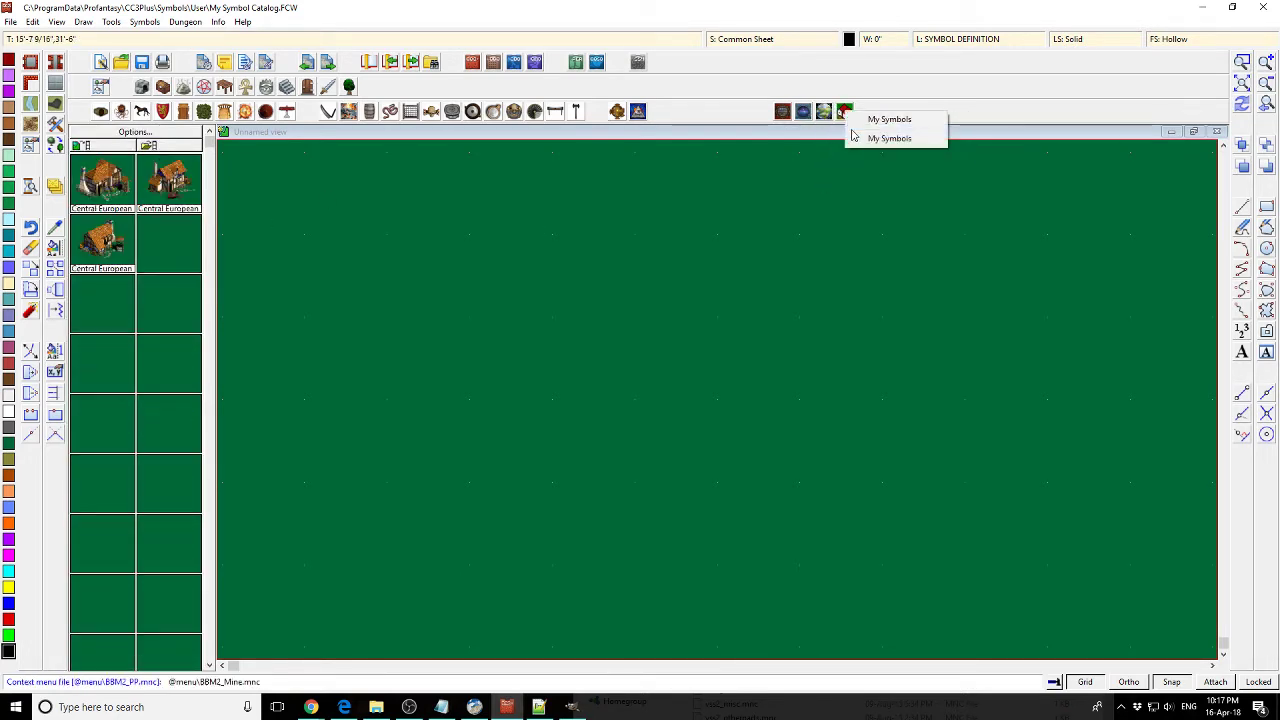
{"action": "left_click", "coordinate": [865, 138]}
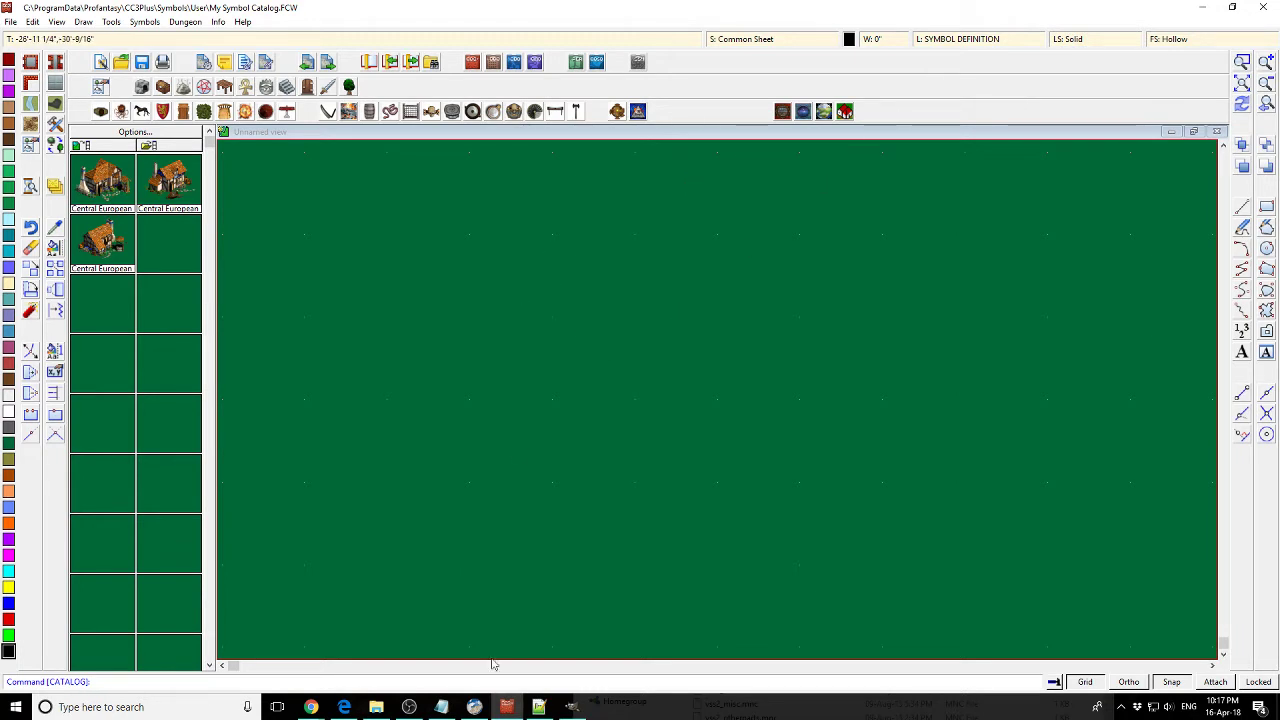
- In Notepad++, reorder the open files so FCW32.MNU comes just before city.mnu and ss4.mnu directly after dungeon.mnu
{"action": "left_click", "coordinate": [537, 708]}
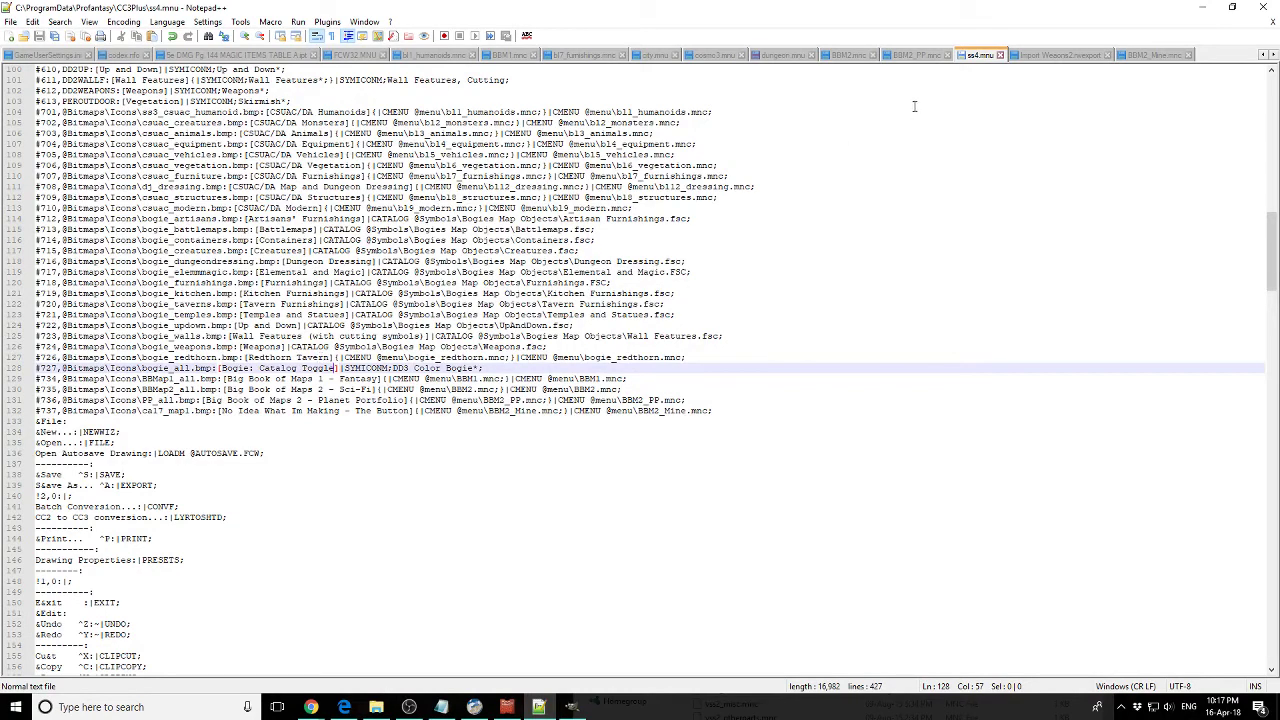
{"action": "left_click", "coordinate": [656, 56]}
{"action": "left_click", "coordinate": [714, 55]}
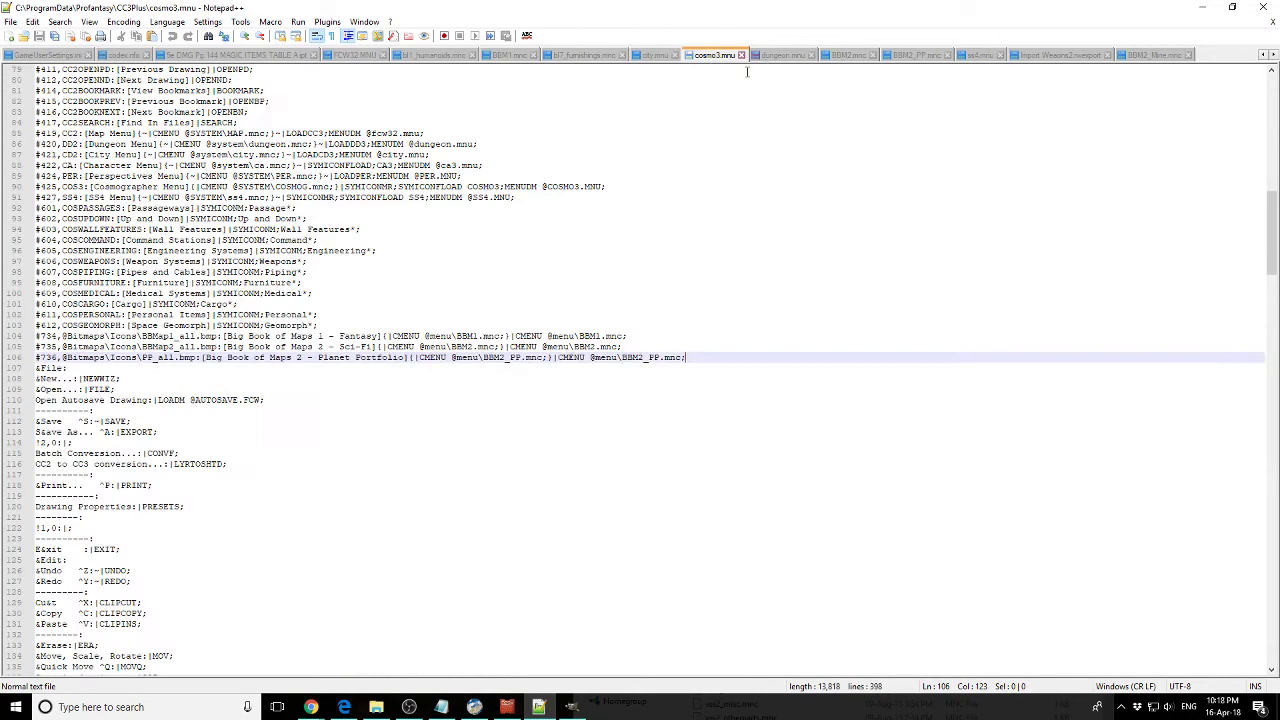
{"action": "left_click", "coordinate": [783, 55]}
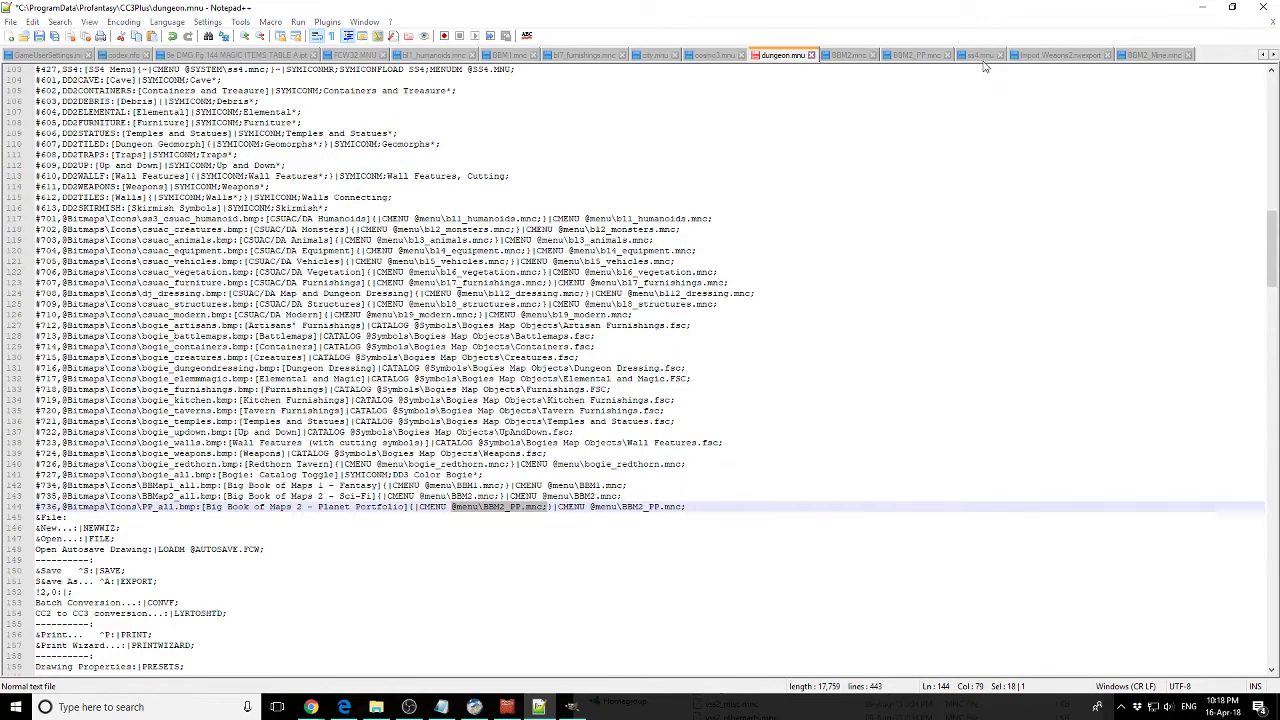
{"action": "left_click_drag", "start_coordinate": [982, 56], "coordinate": [857, 62]}
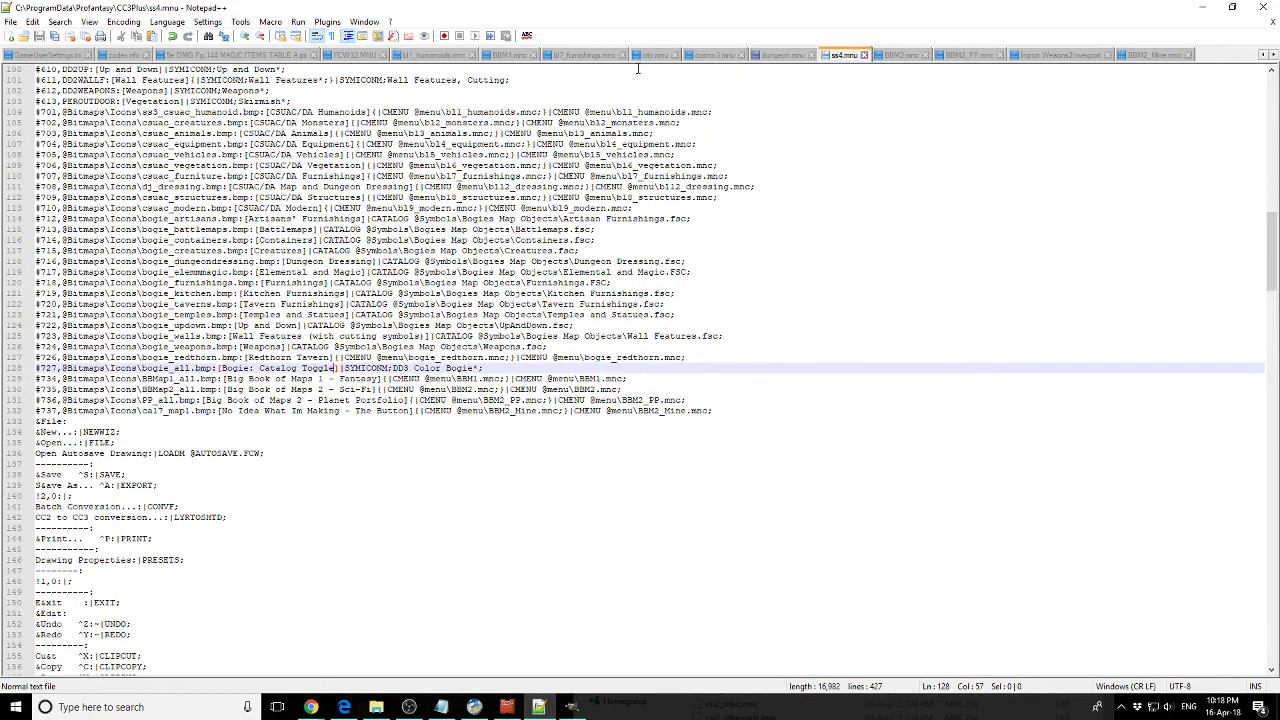
{"action": "left_click_drag", "start_coordinate": [352, 56], "coordinate": [628, 62]}
- Review the Big Book of Maps button entries #734 to #736 in FCW32.MNU, city.mnu, cosmo3.mnu and dungeon.mnu
{"action": "scroll", "coordinate": [200, 527], "scroll_direction": "down", "scroll_amount": 20}
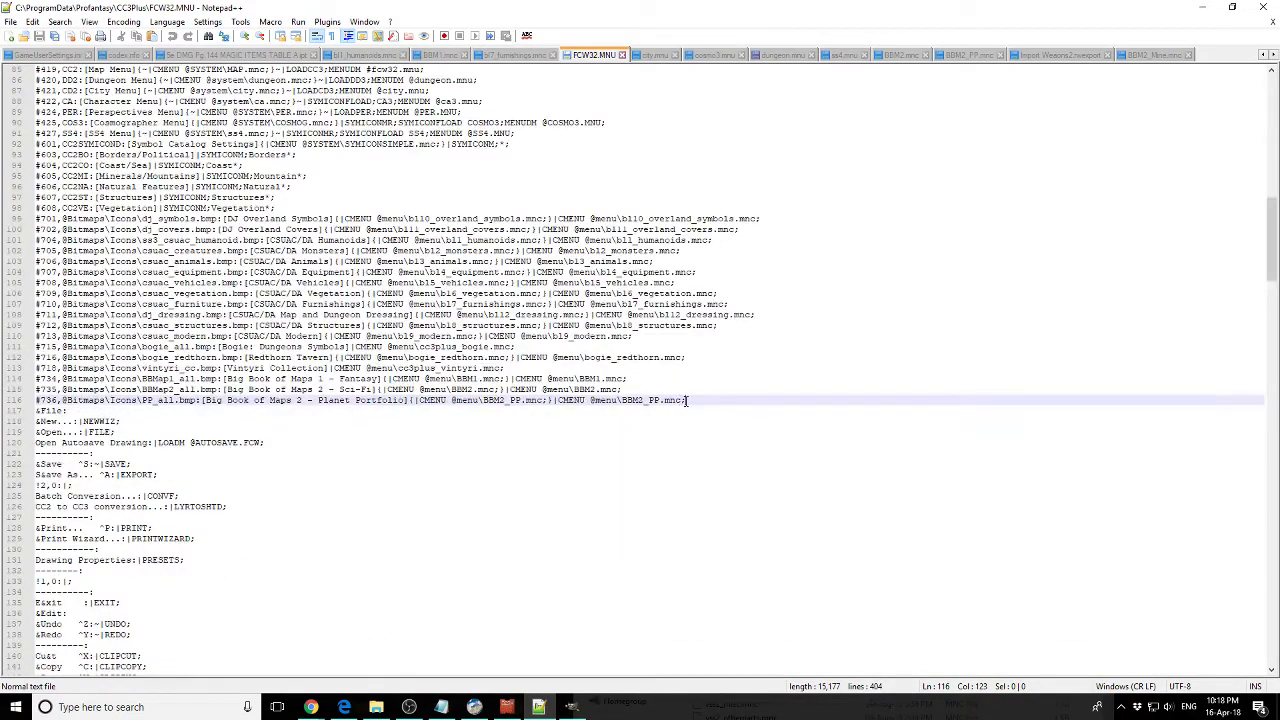
{"action": "left_click", "coordinate": [655, 56]}
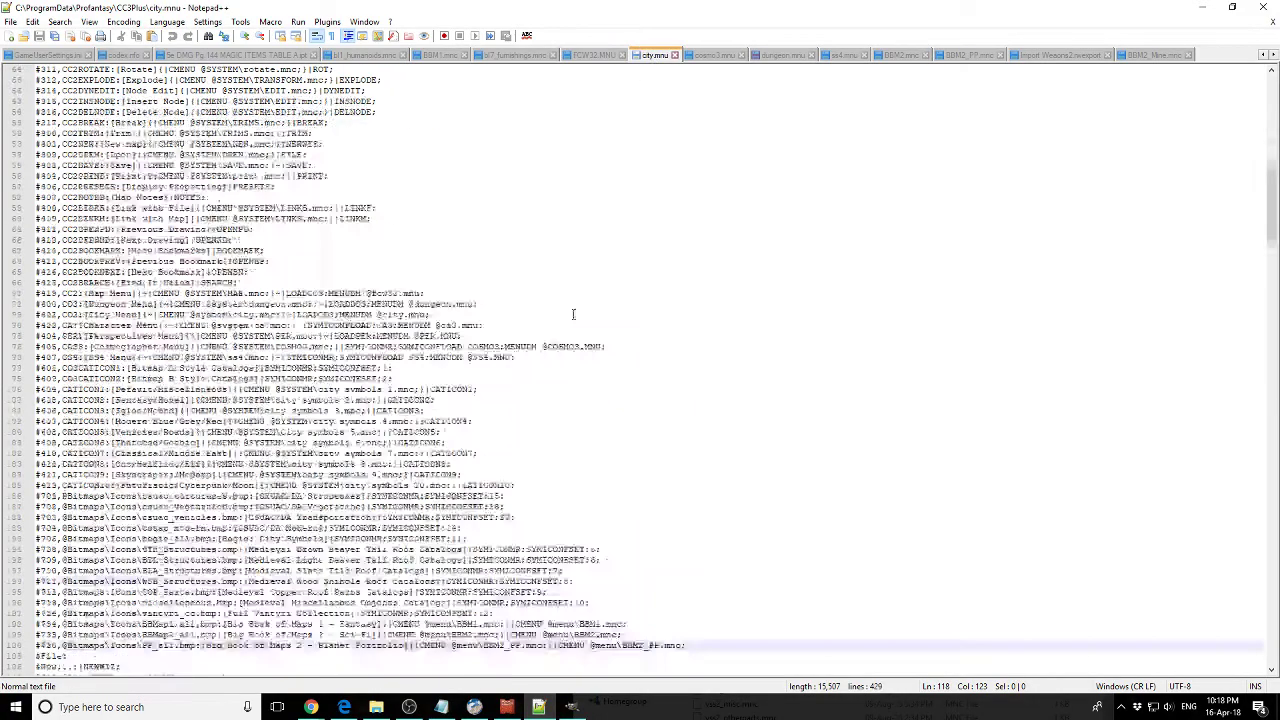
{"action": "scroll", "coordinate": [500, 371], "scroll_direction": "down", "scroll_amount": 12}
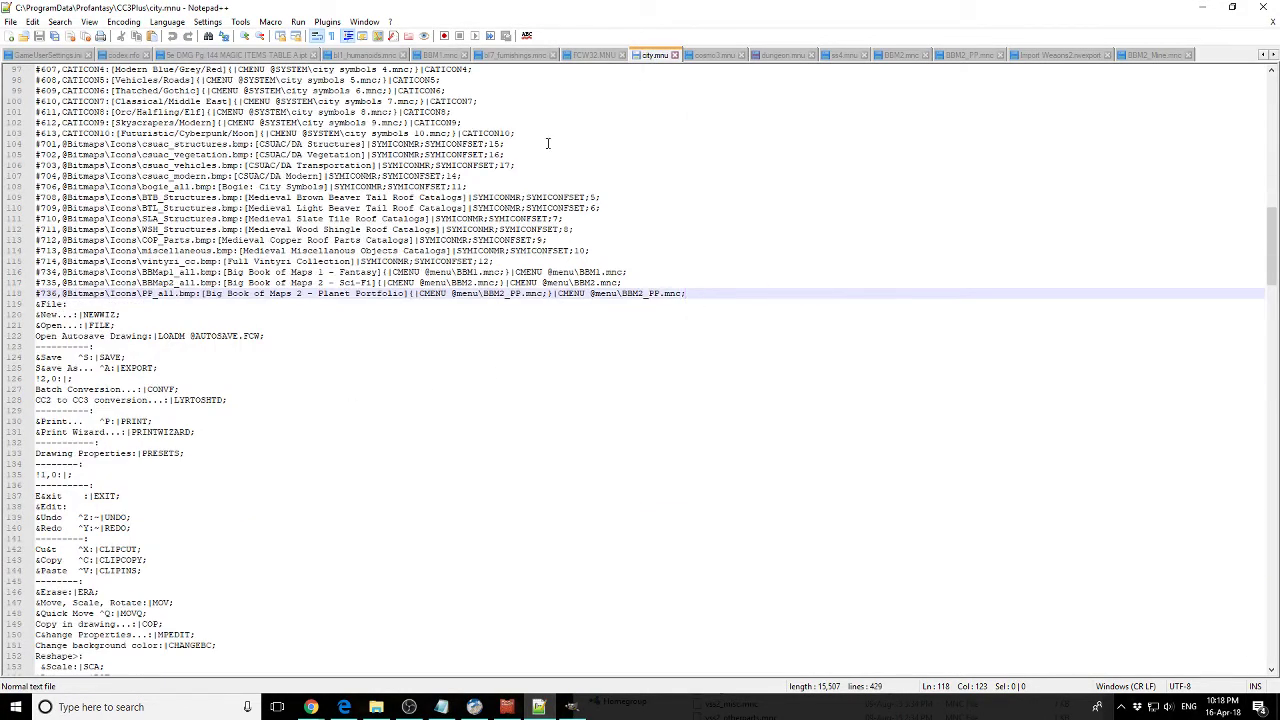
{"action": "left_click", "coordinate": [714, 55]}
{"action": "scroll", "coordinate": [708, 344], "scroll_direction": "down", "scroll_amount": 2}
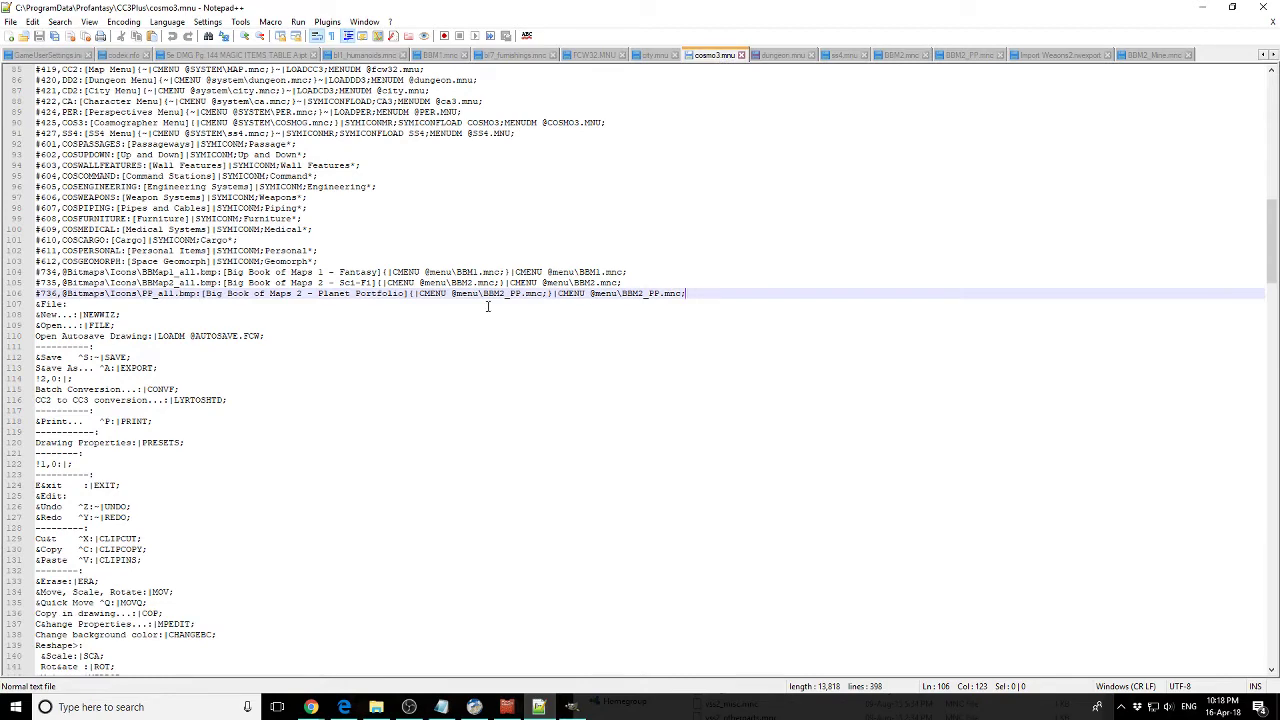
{"action": "left_click", "coordinate": [778, 56]}
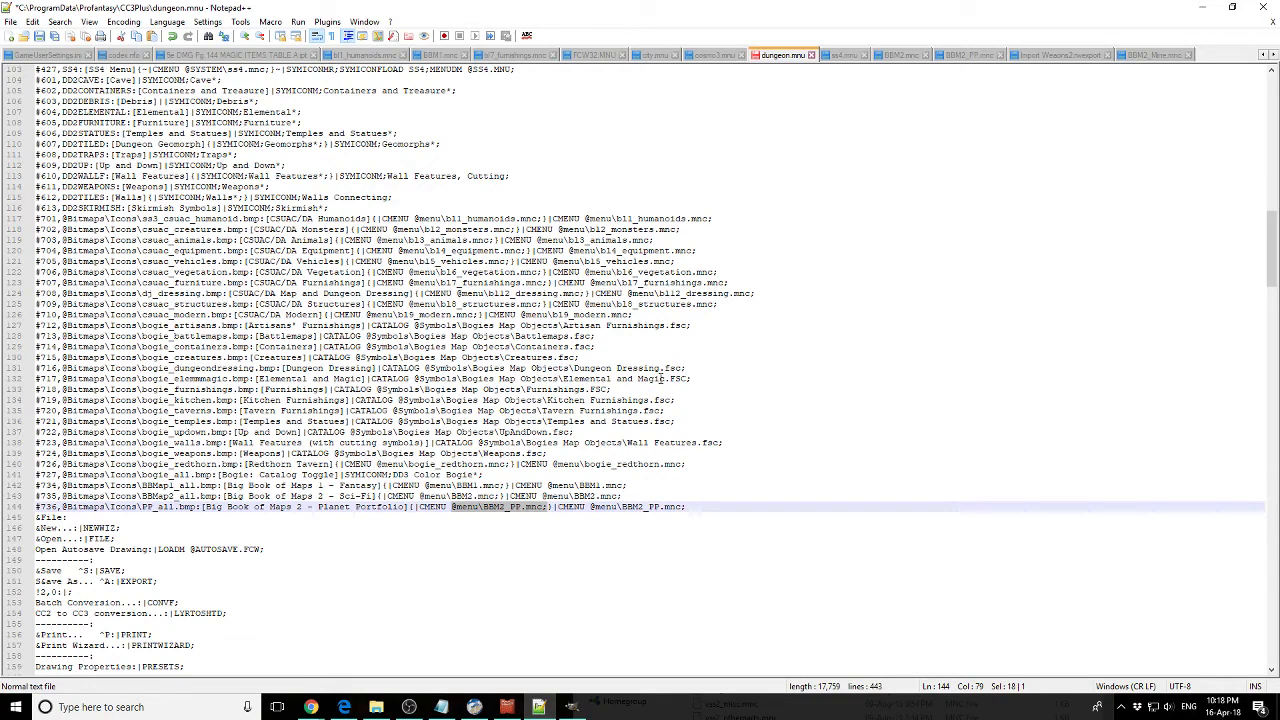
- Delete the custom button entry #737 from ss4.mnu, save the file and return to CC3+
{"action": "left_click", "coordinate": [843, 55]}
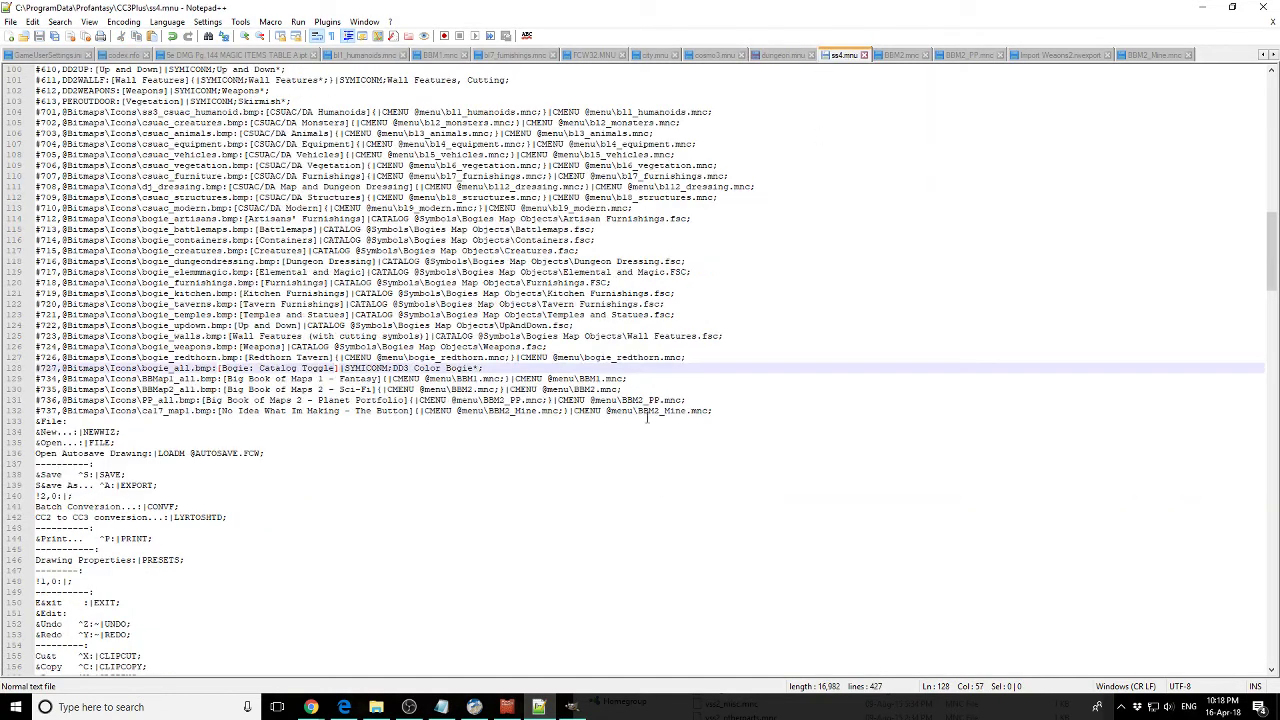
{"action": "left_click_drag", "start_coordinate": [735, 413], "coordinate": [17, 410]}
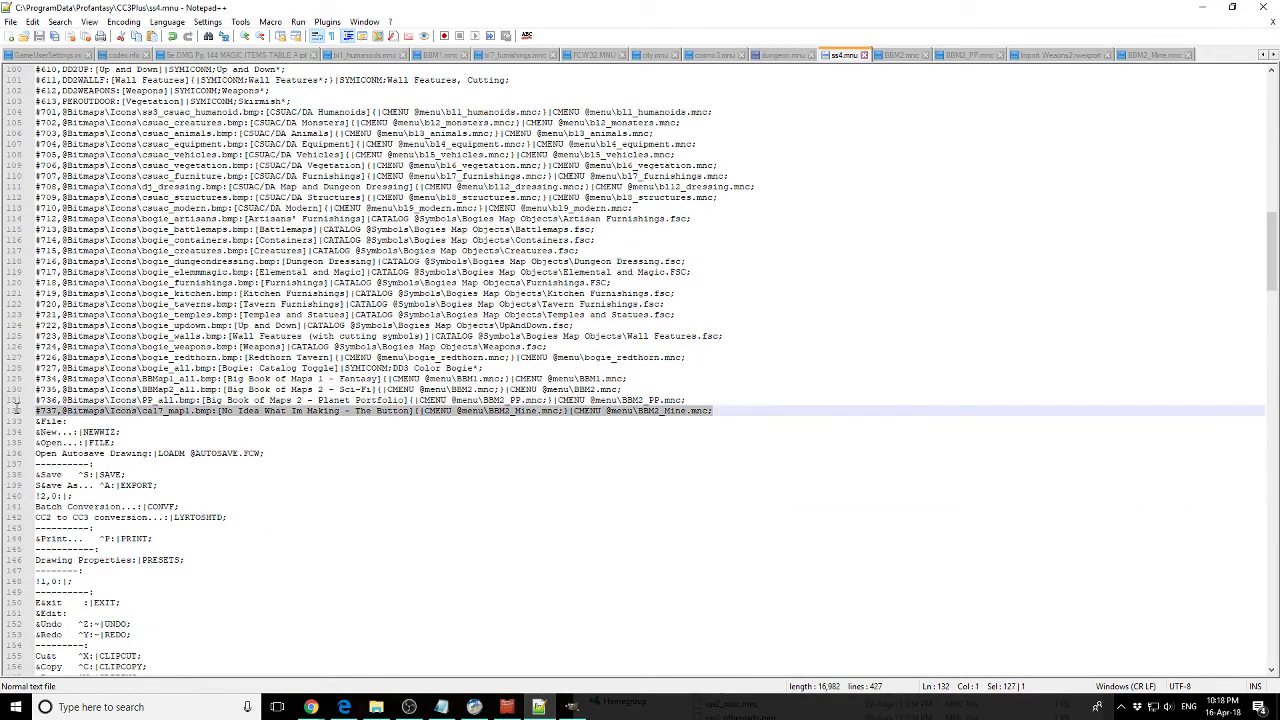
{"action": "key", "text": "BackSpace"}
{"action": "key", "text": "BackSpace"}
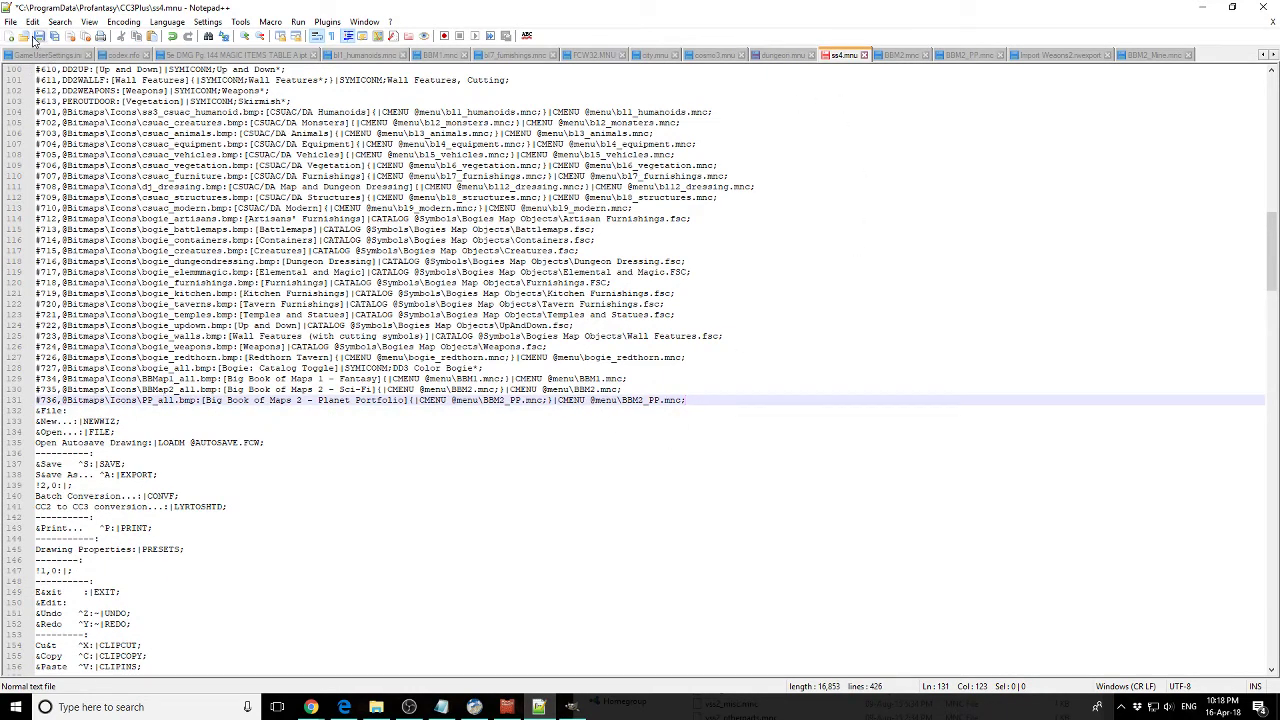
{"action": "left_click", "coordinate": [35, 40]}
{"action": "left_click", "coordinate": [507, 707]}
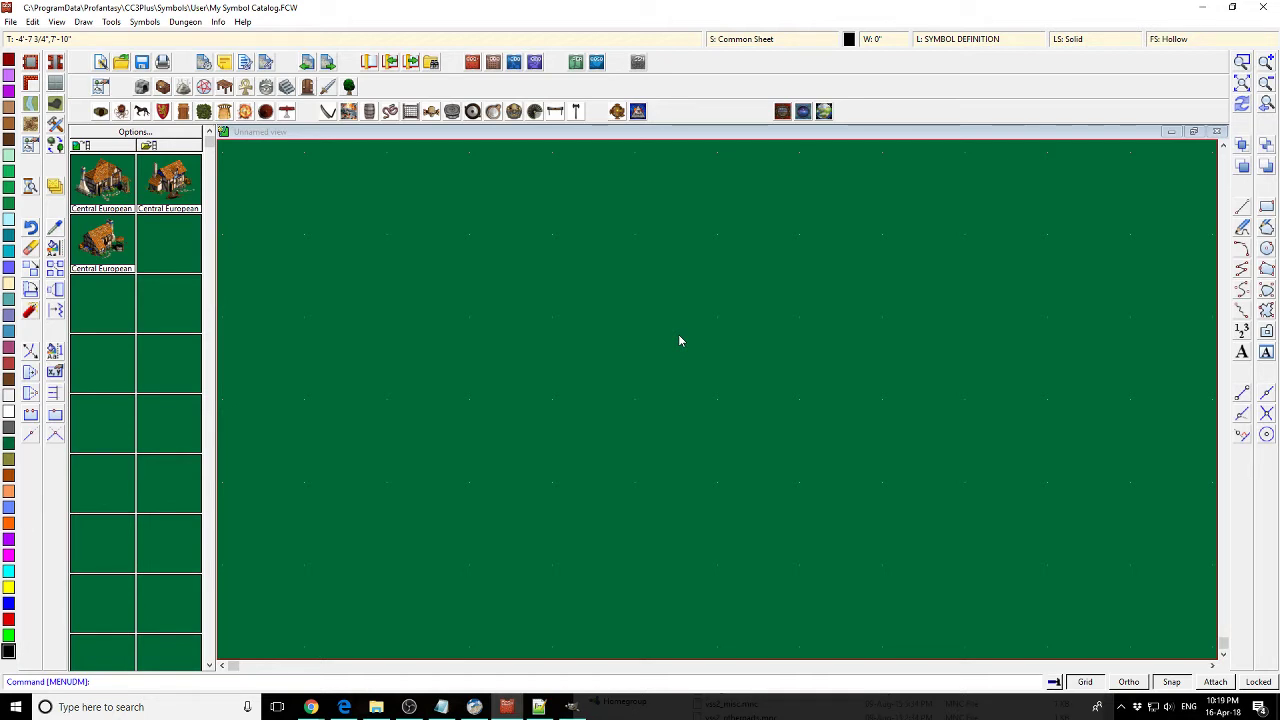
- In File Explorer, browse the issue folders in CC3Plus\Annual and look inside the Issue 51 overland folder
{"action": "left_click", "coordinate": [376, 707]}
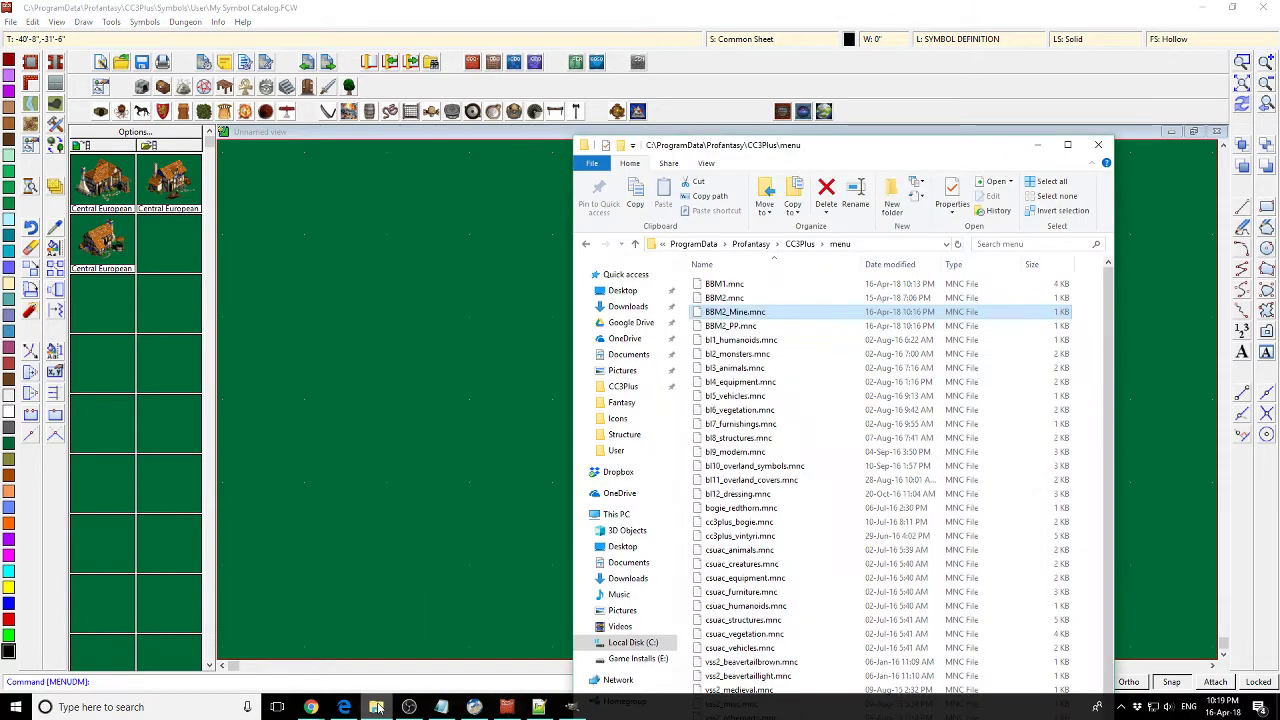
{"action": "left_click_drag", "start_coordinate": [871, 153], "coordinate": [620, 27]}
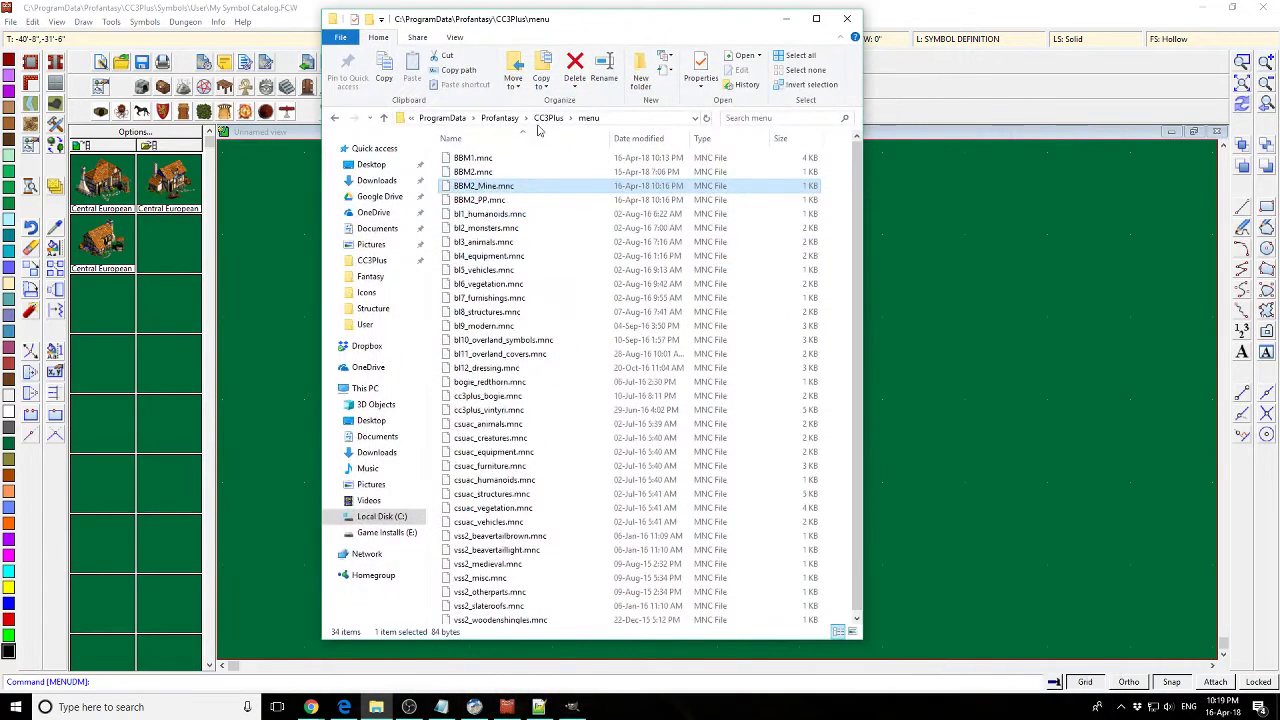
{"action": "left_click", "coordinate": [335, 120]}
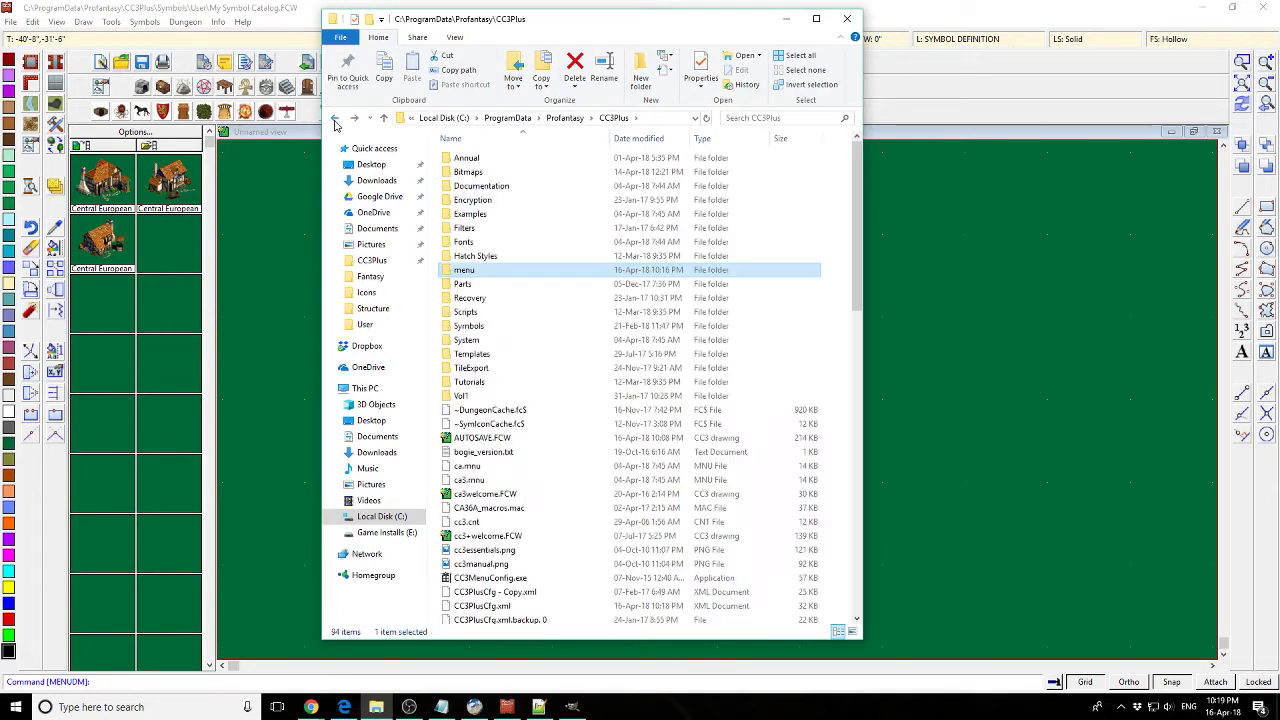
{"action": "left_click", "coordinate": [478, 161]}
{"action": "double_click", "coordinate": [478, 161]}
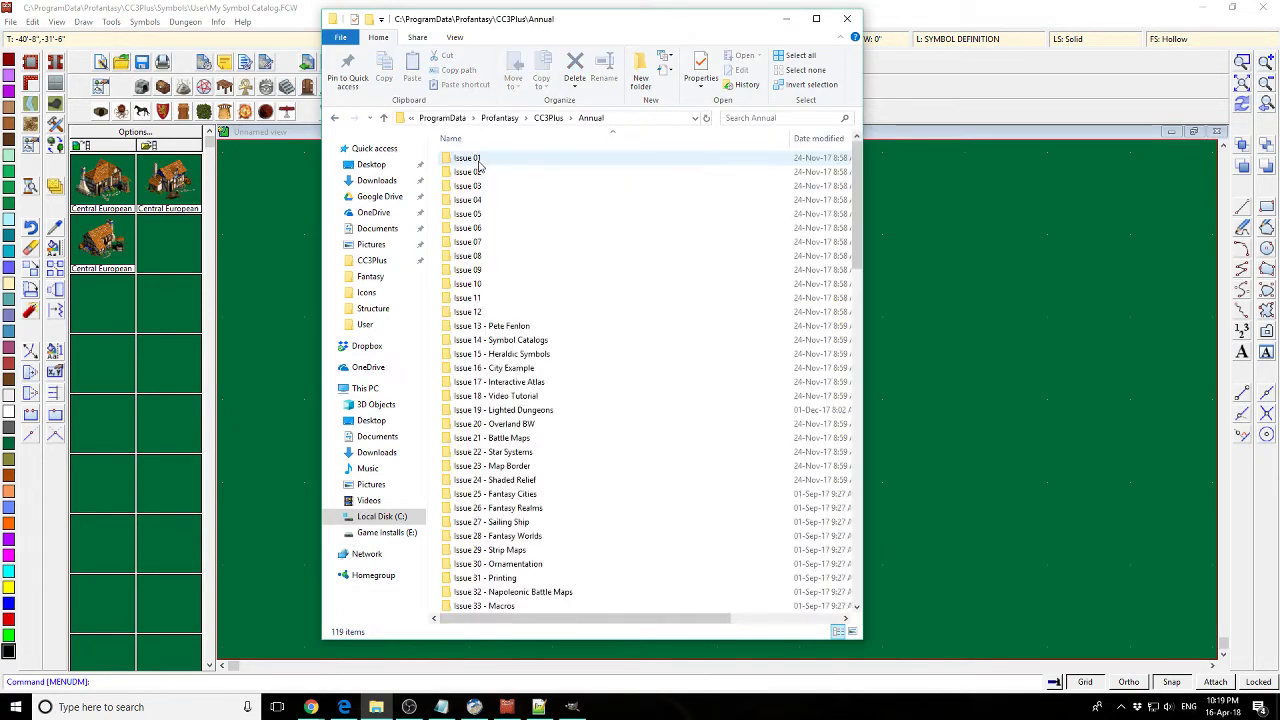
{"action": "scroll", "coordinate": [575, 343], "scroll_direction": "down", "scroll_amount": 15}
{"action": "scroll", "coordinate": [575, 343], "scroll_direction": "up", "scroll_amount": 8}
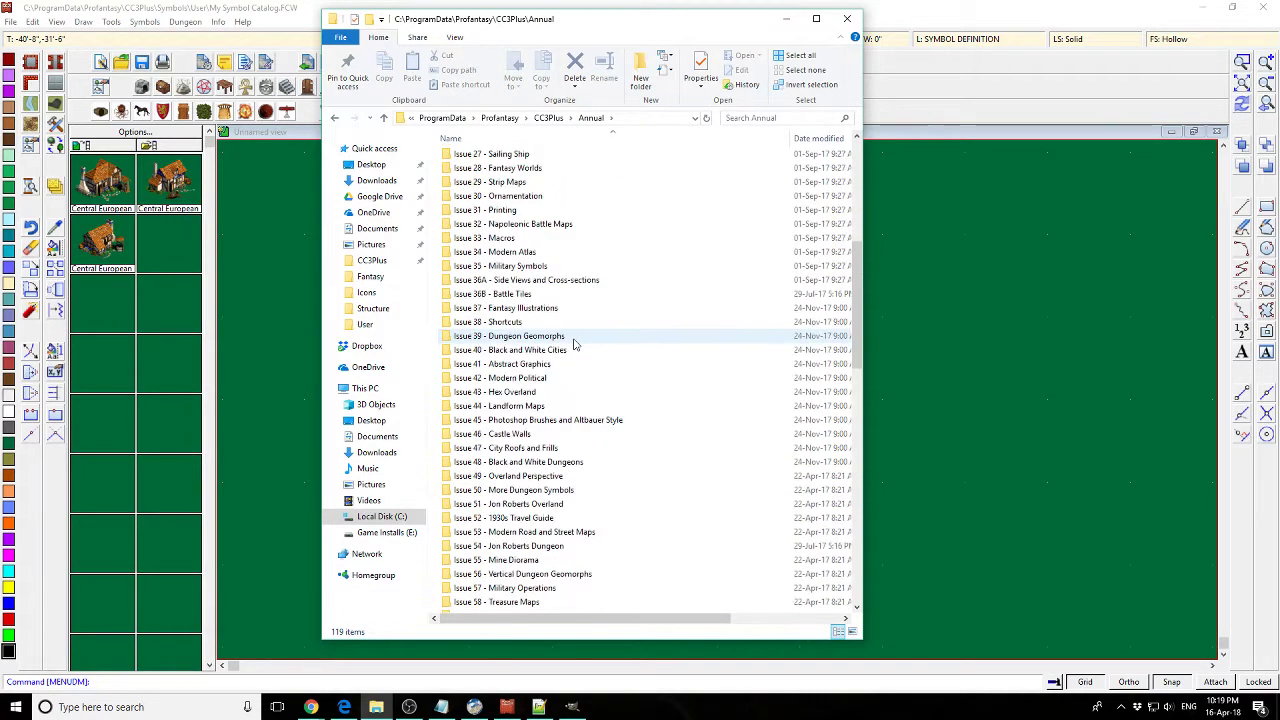
{"action": "scroll", "coordinate": [610, 330], "scroll_direction": "down", "scroll_amount": 1}
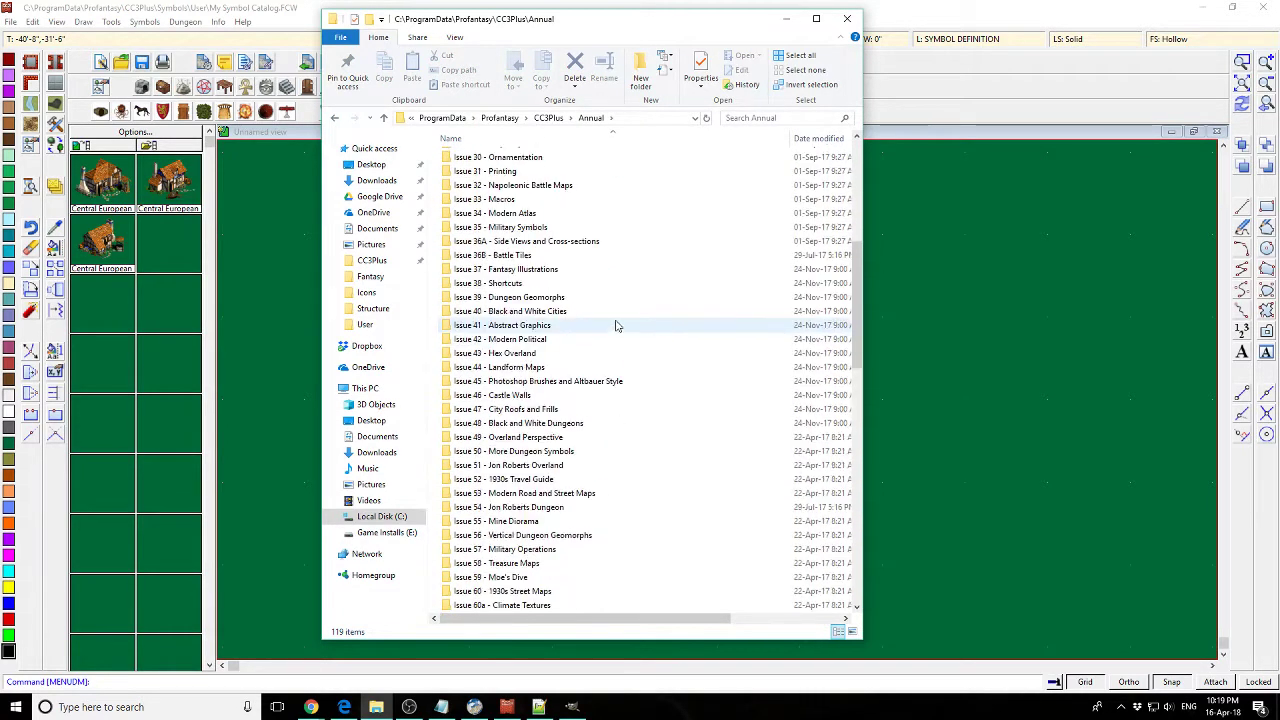
{"action": "double_click", "coordinate": [573, 465]}
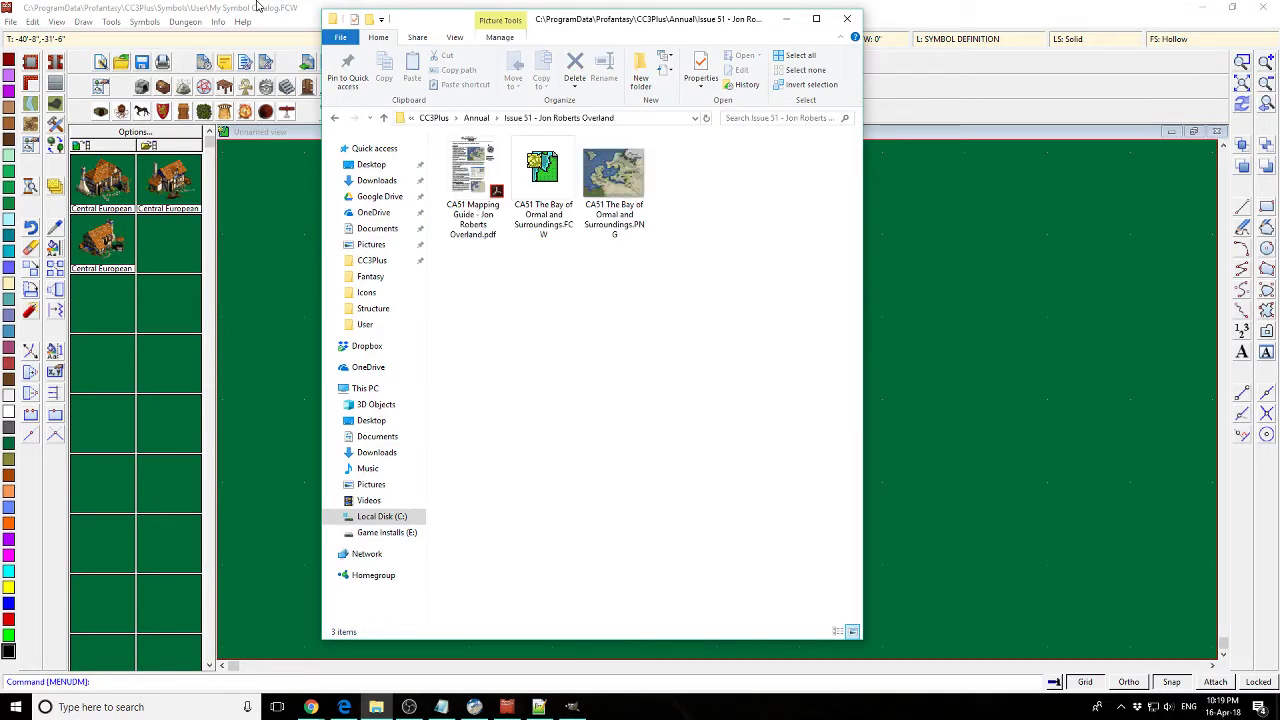
- Return to the CC3Plus folder and browse the map style folders under Symbols\Maps
{"action": "left_click", "coordinate": [336, 119]}
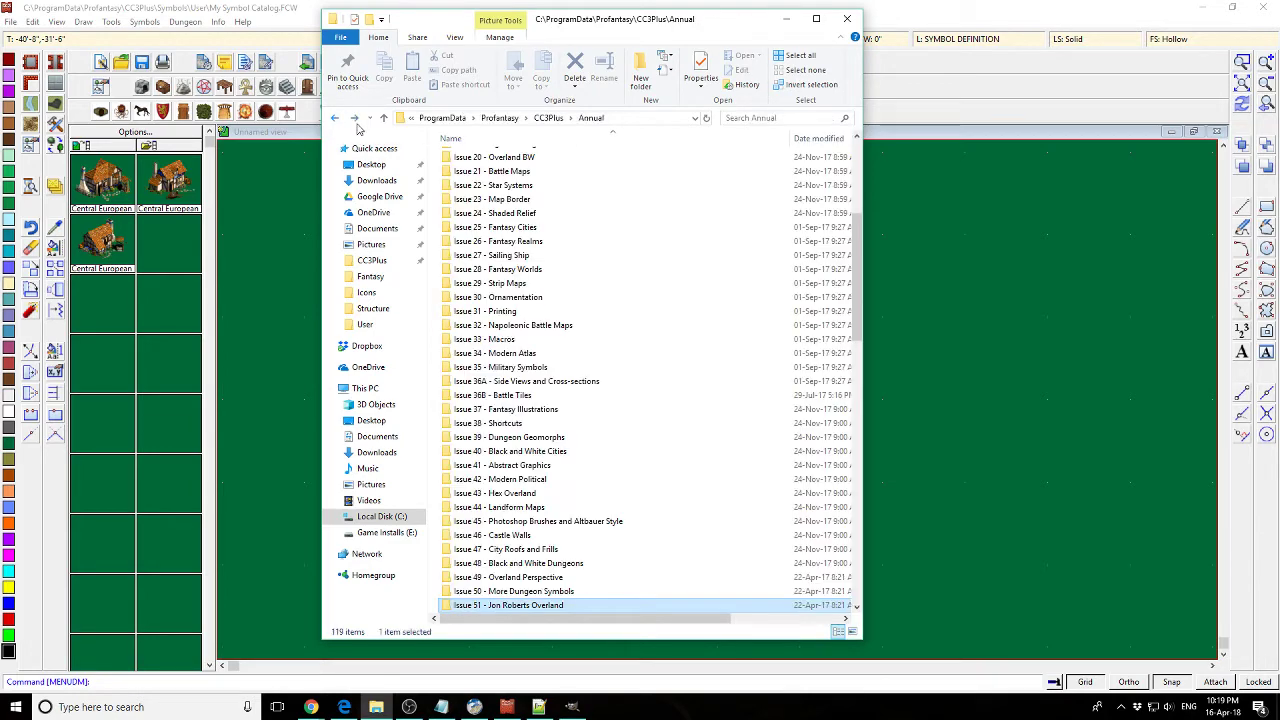
{"action": "left_click", "coordinate": [337, 119]}
{"action": "scroll", "coordinate": [590, 340], "scroll_direction": "down", "scroll_amount": 10}
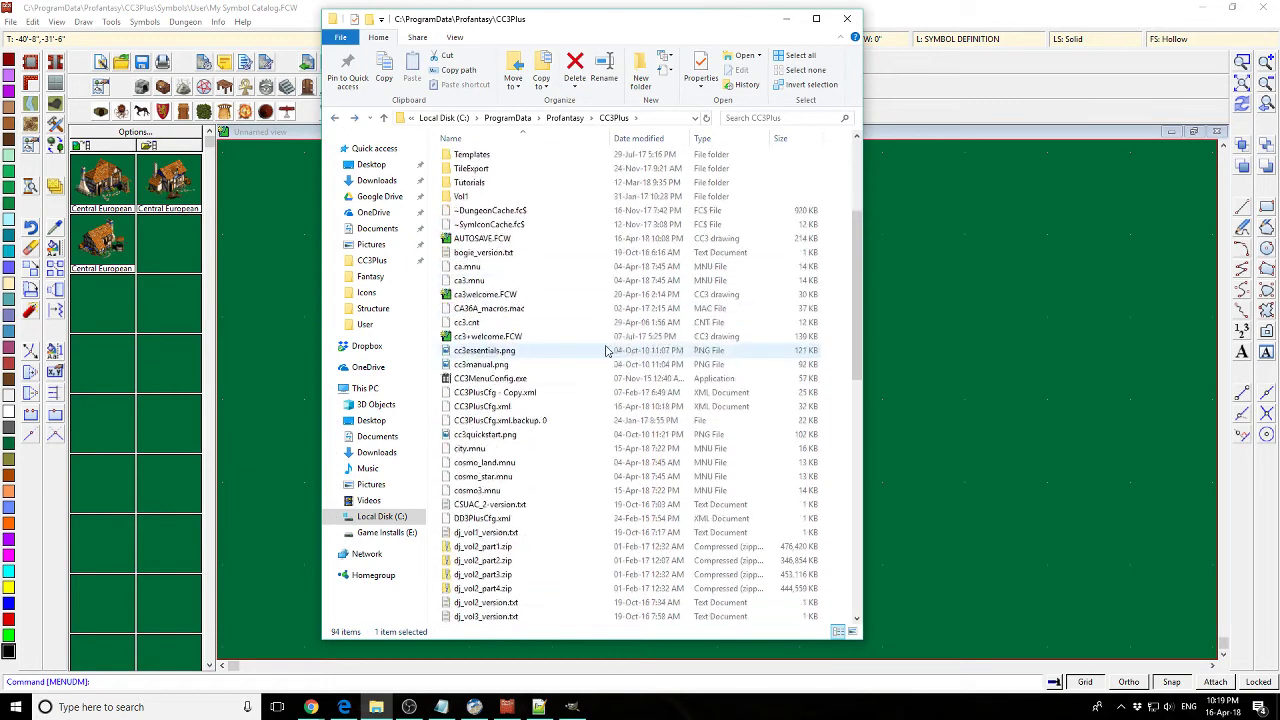
{"action": "scroll", "coordinate": [600, 335], "scroll_direction": "up", "scroll_amount": 10}
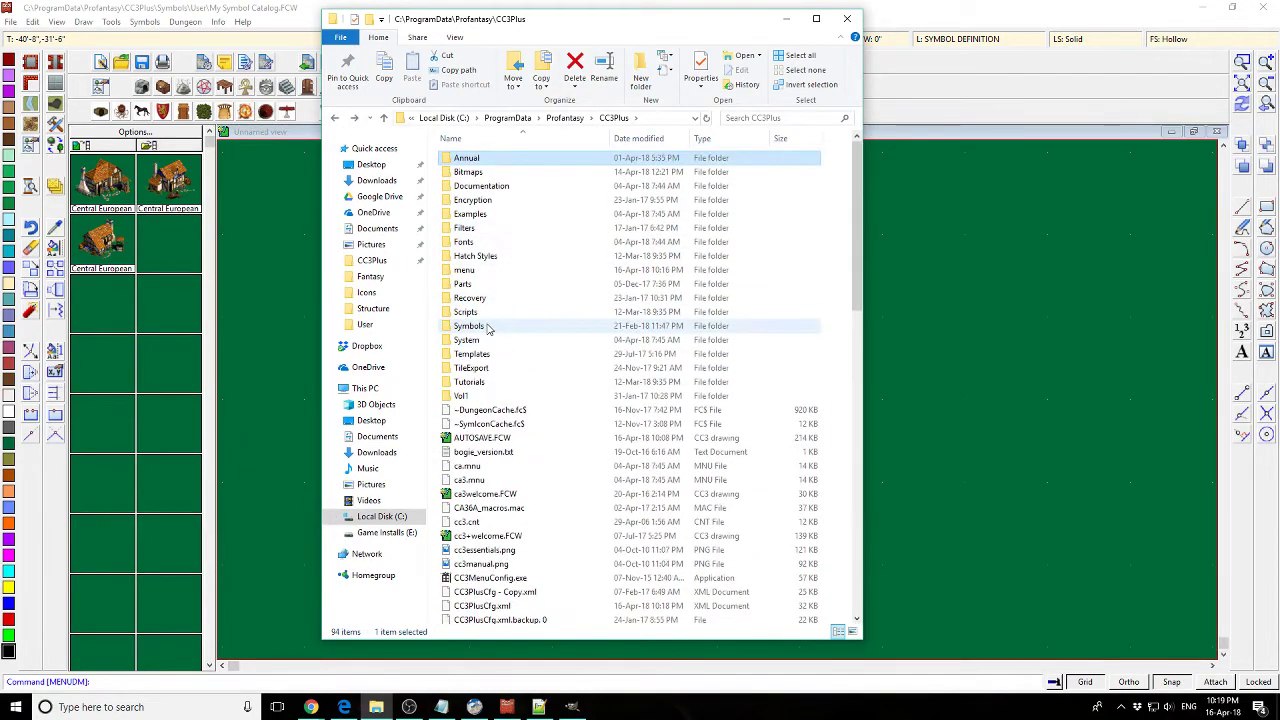
{"action": "double_click", "coordinate": [486, 326]}
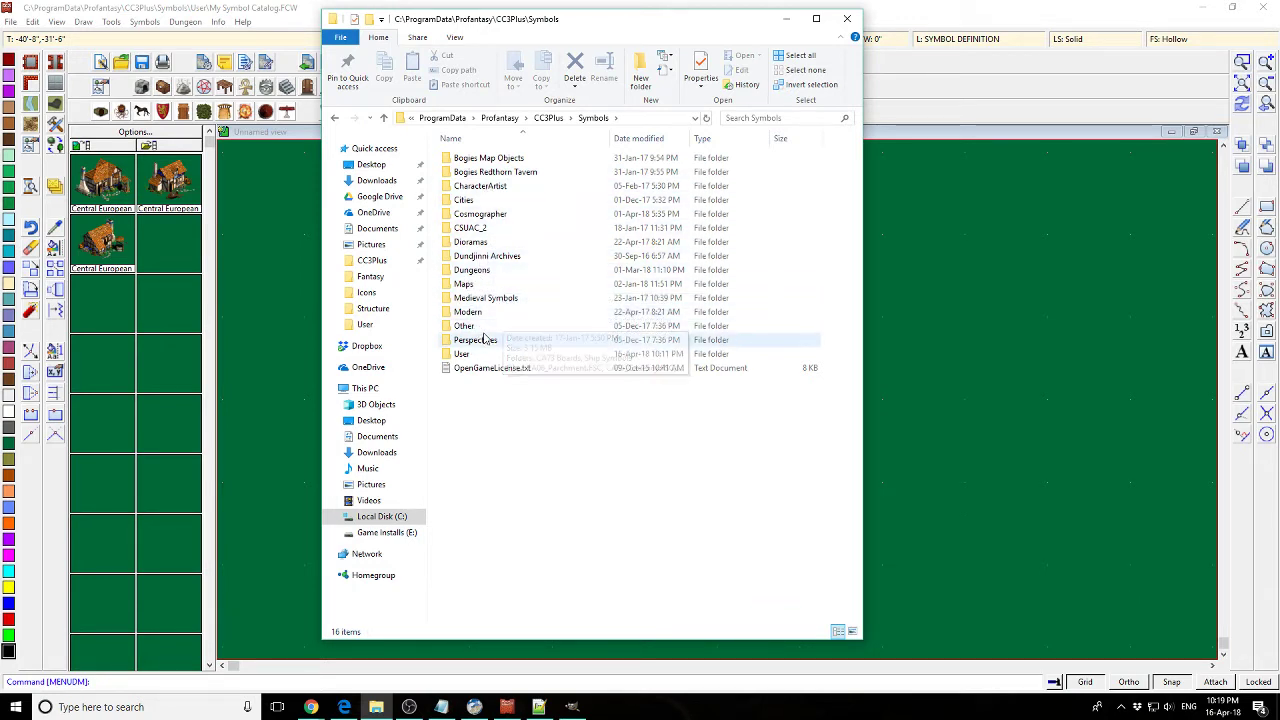
{"action": "double_click", "coordinate": [478, 285]}
{"action": "scroll", "coordinate": [571, 250], "scroll_direction": "down", "scroll_amount": 2}
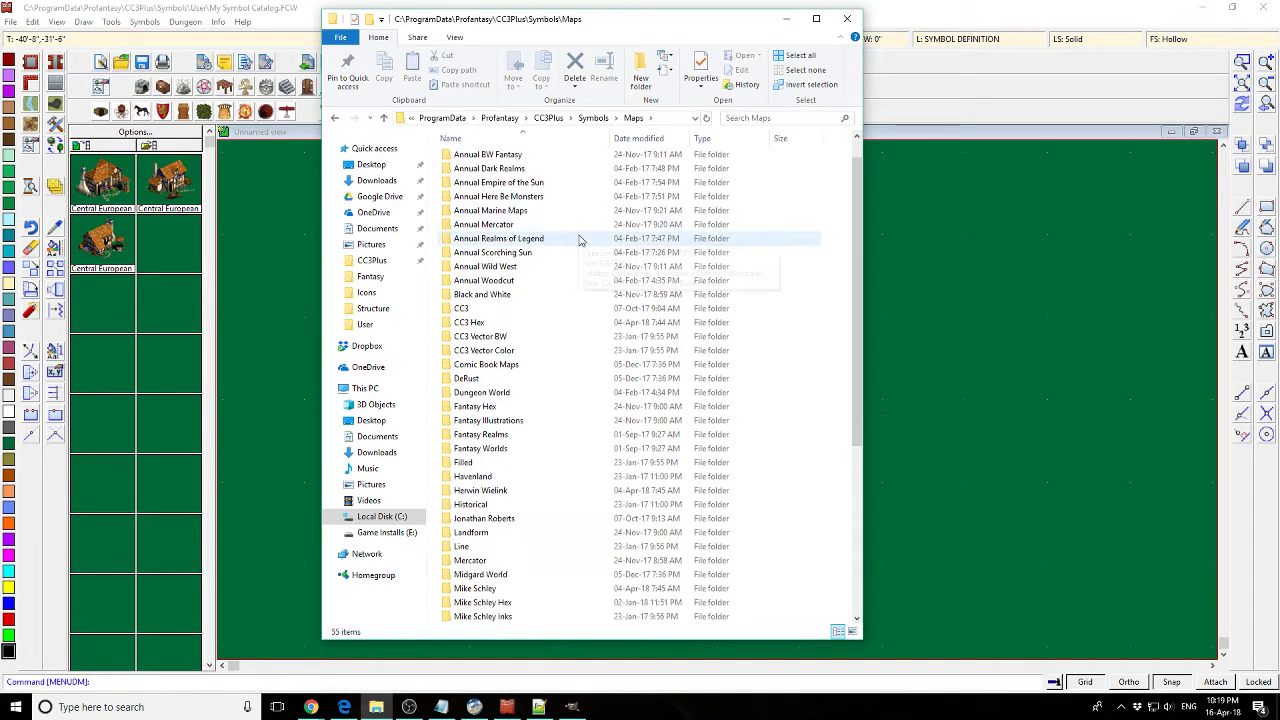
{"action": "scroll", "coordinate": [584, 247], "scroll_direction": "up", "scroll_amount": 2}
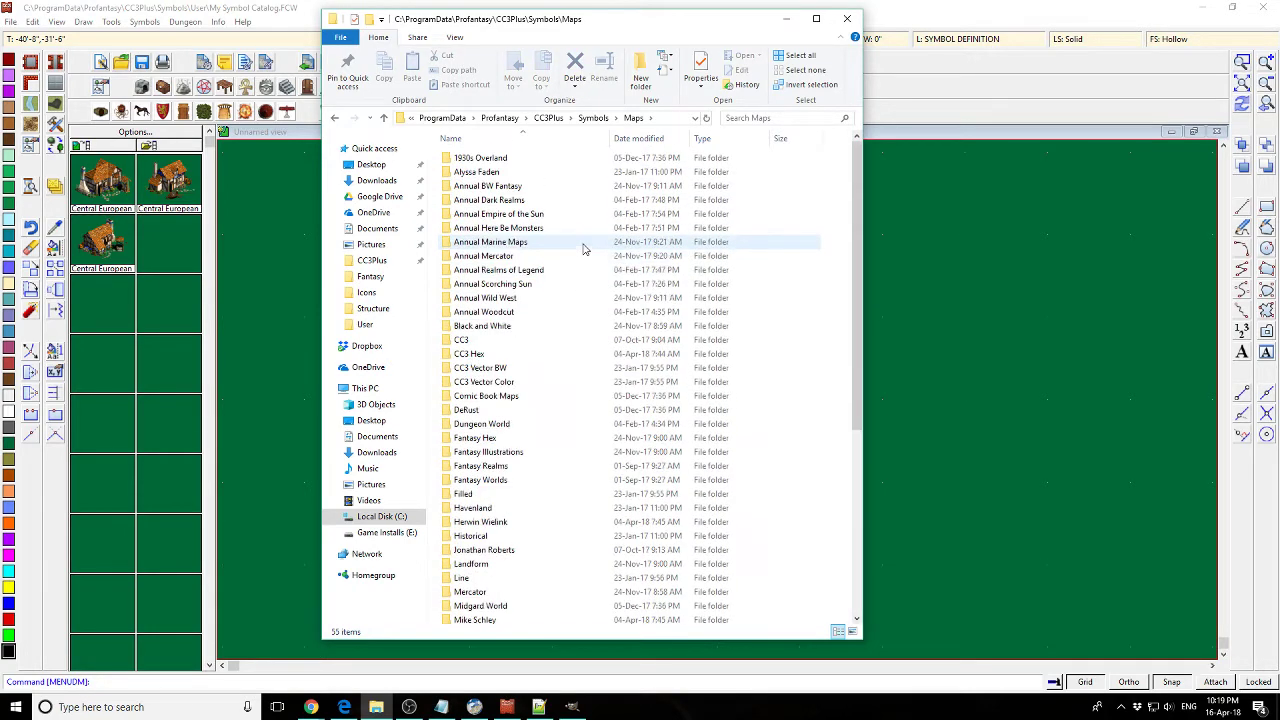
- Look inside the Annual Empire of the Sun folder under Symbols\Maps
{"action": "double_click", "coordinate": [530, 214]}
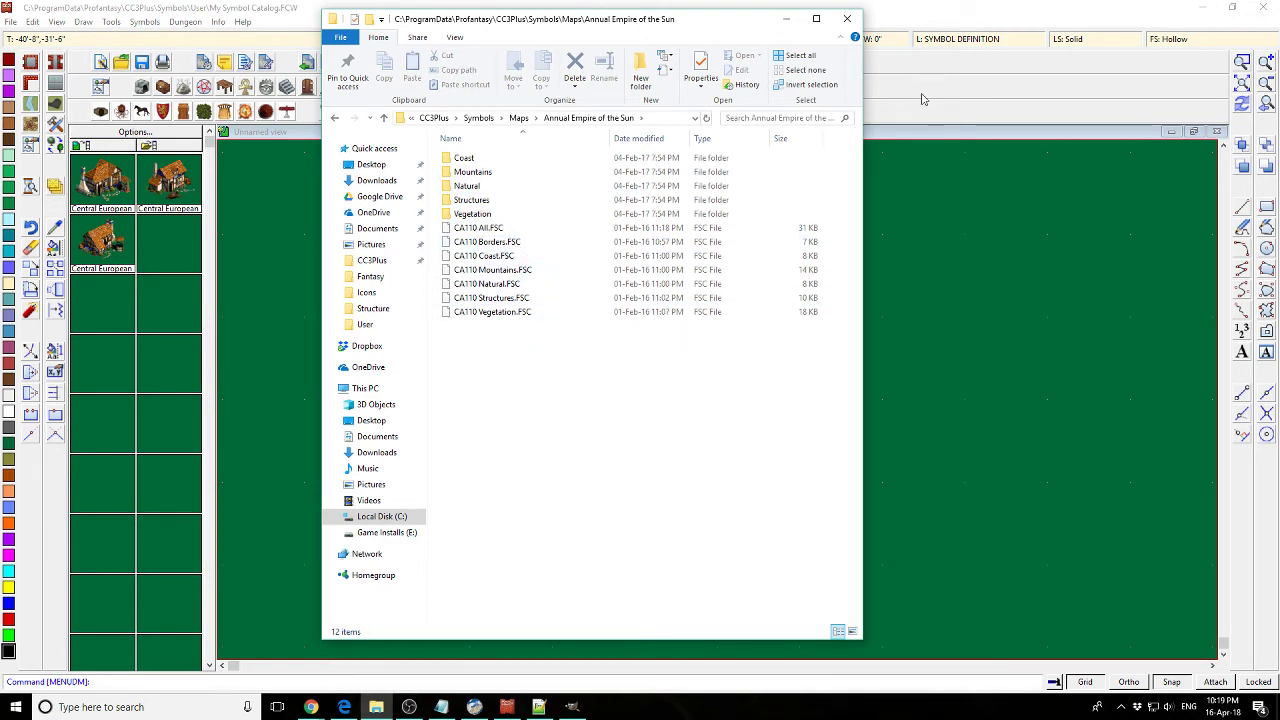
{"action": "left_click", "coordinate": [995, 95]}
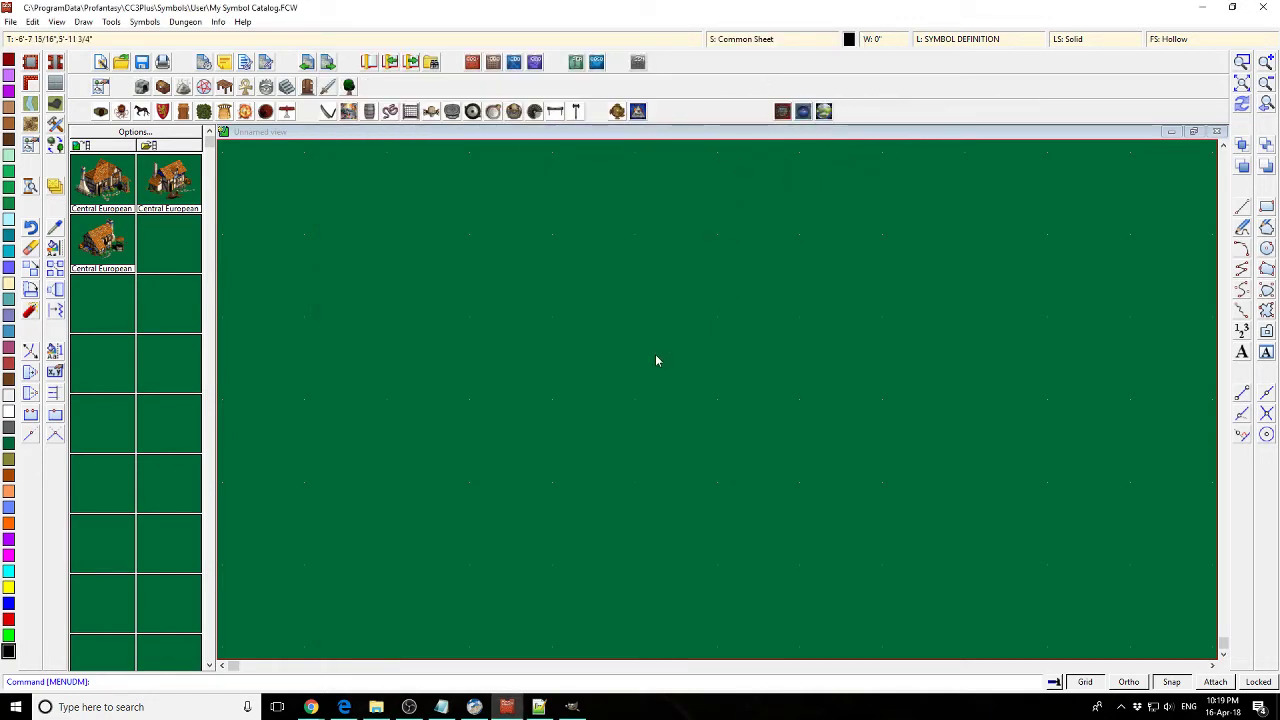
{"action": "mouse_move", "coordinate": [540, 710]}
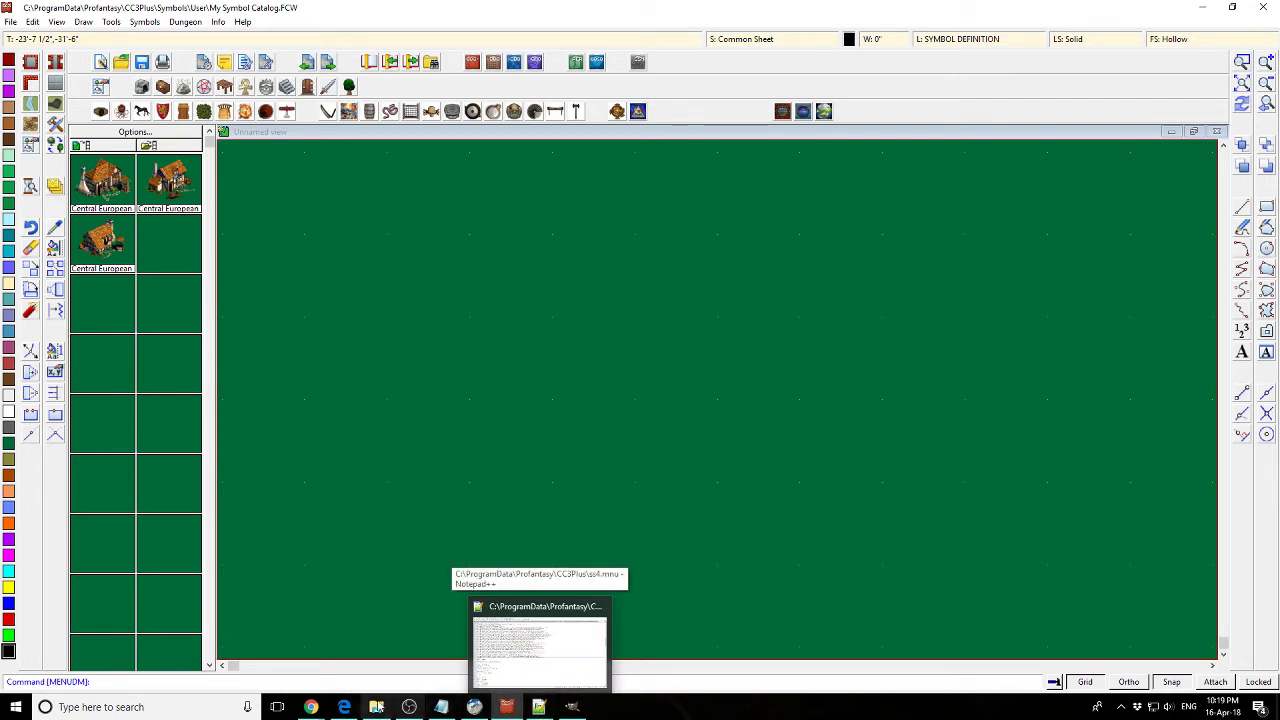
{"action": "left_click", "coordinate": [440, 650]}
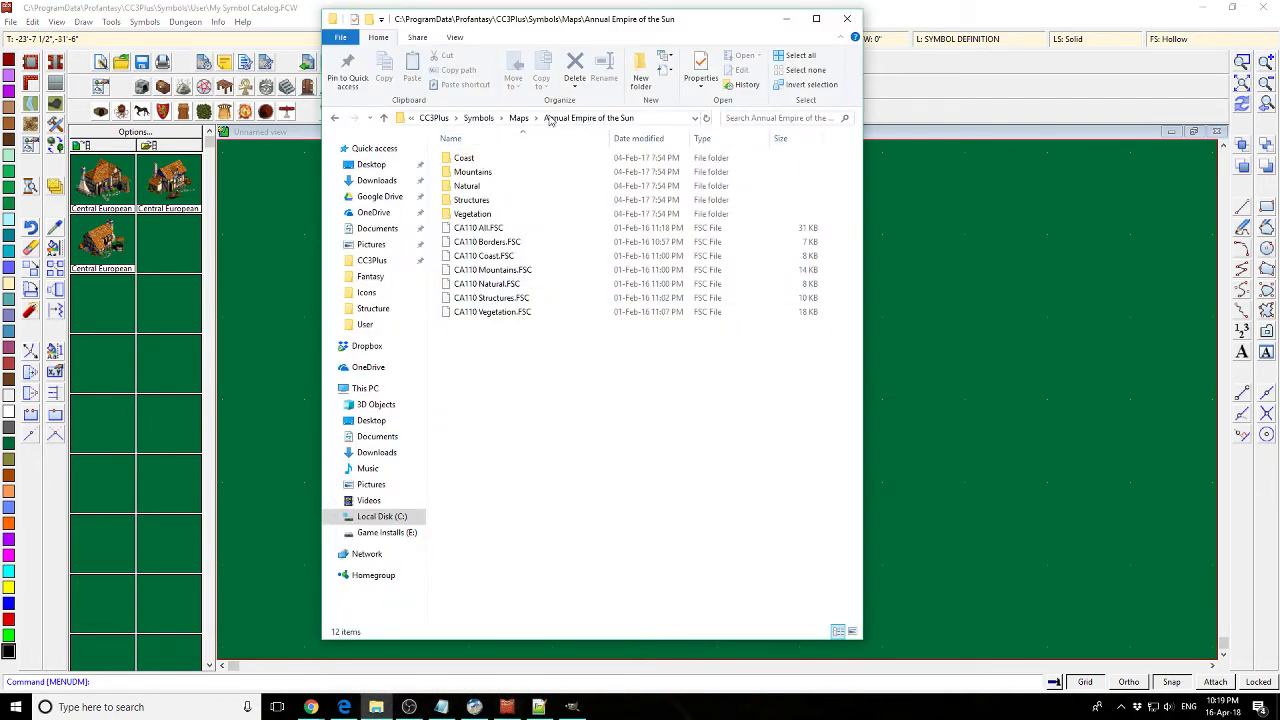
- Delete the test file BBM2_Mine.mnc from the CC3Plus\menu folder
{"action": "left_click", "coordinate": [478, 118]}
{"action": "left_click", "coordinate": [545, 118]}
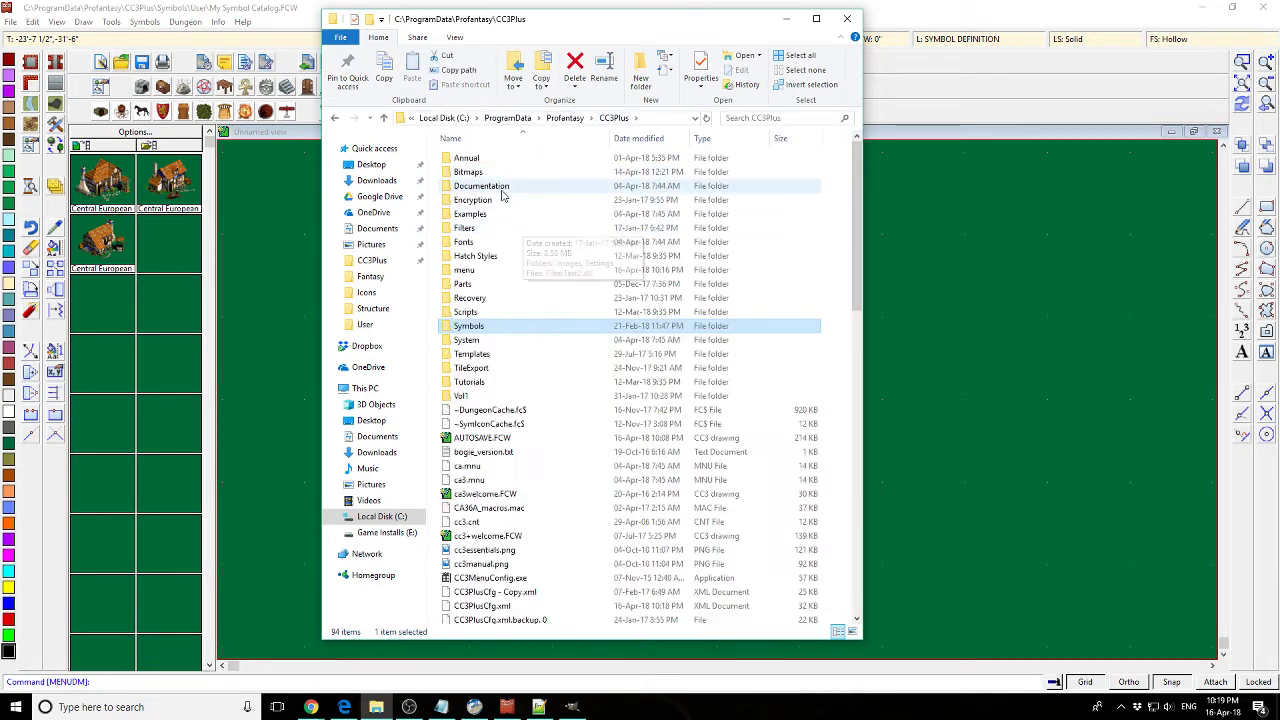
{"action": "double_click", "coordinate": [468, 270]}
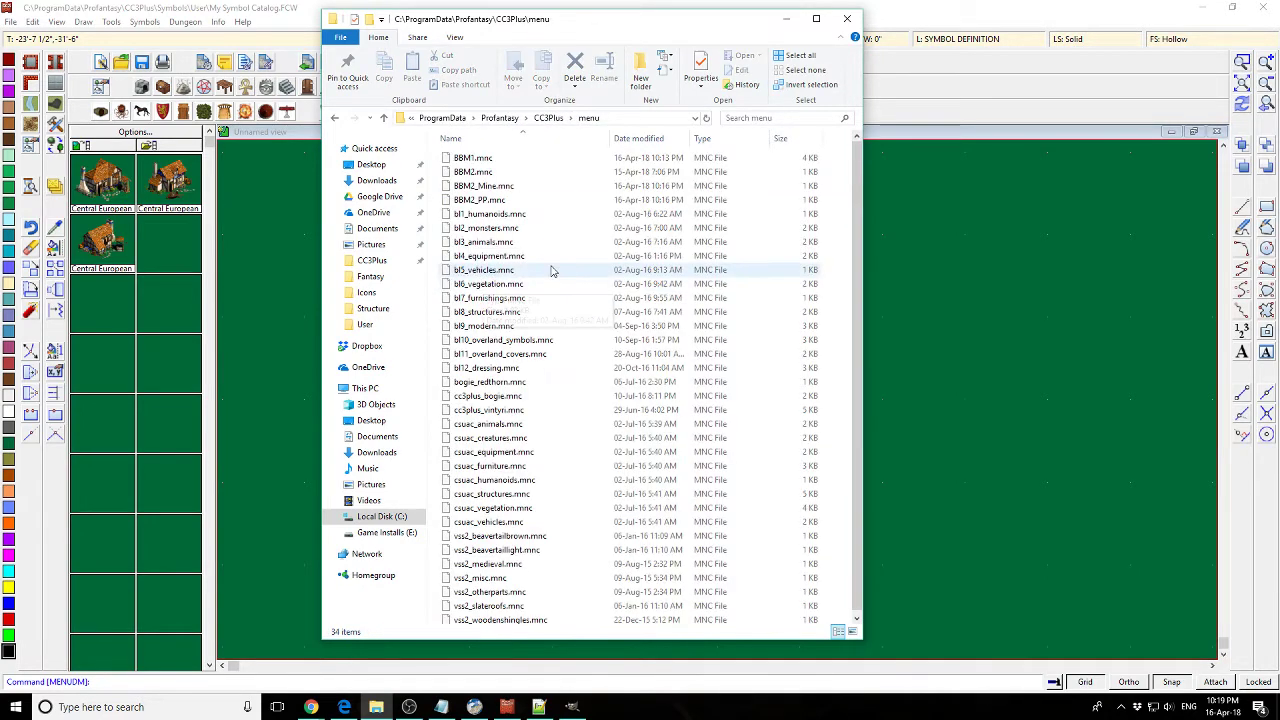
{"action": "left_click", "coordinate": [520, 186]}
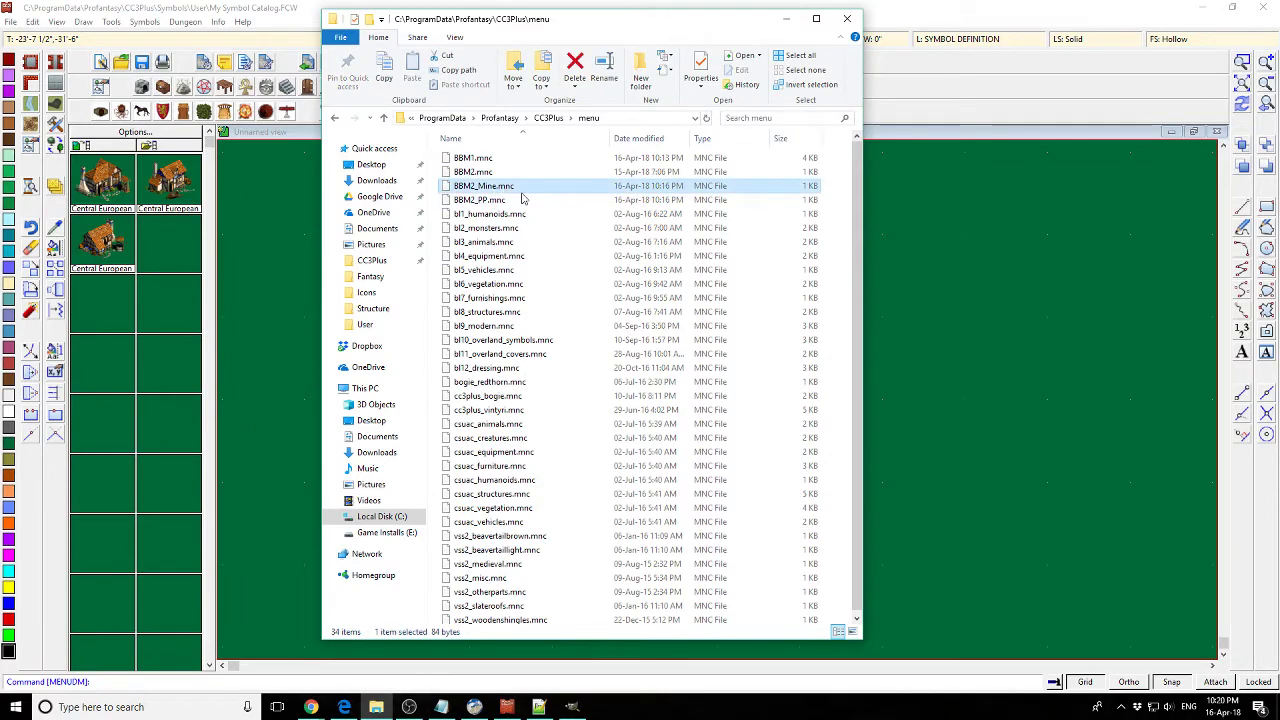
{"action": "key", "text": "Delete"}
{"action": "key", "text": "Return"}
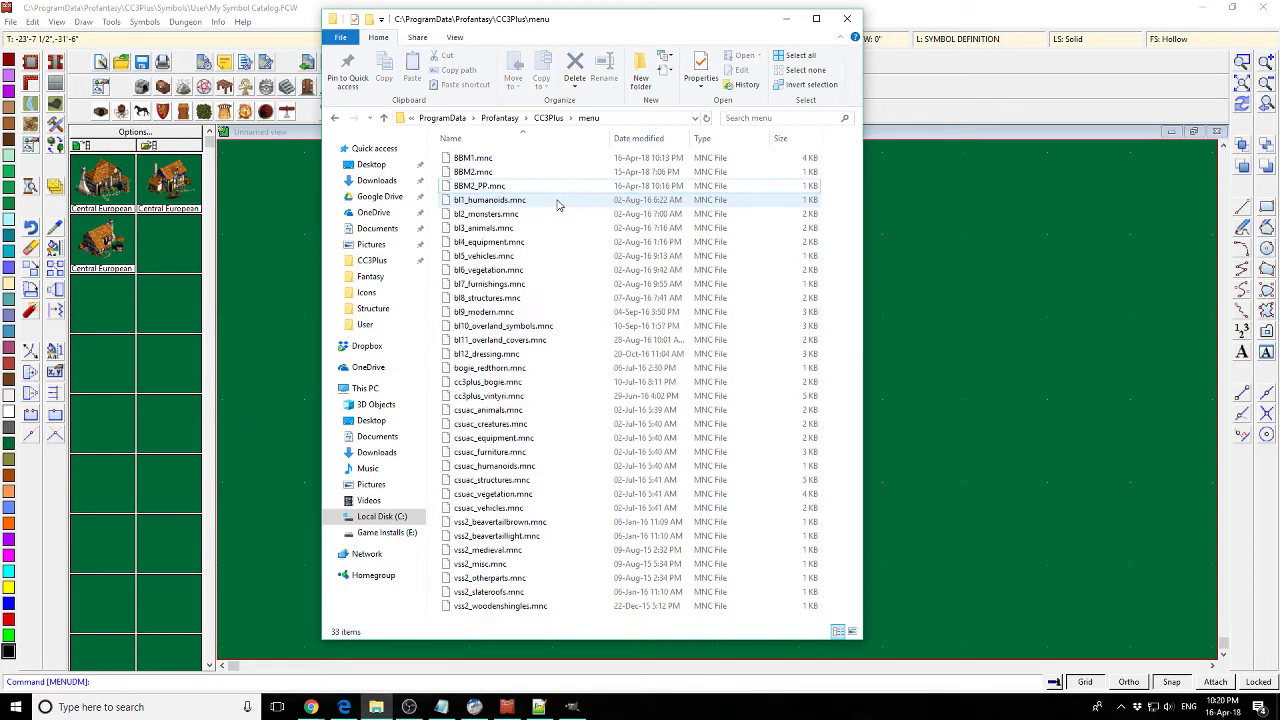
- Duplicate bl10_overland_symbols.mnc within the menu folder
{"action": "left_click", "coordinate": [505, 329]}
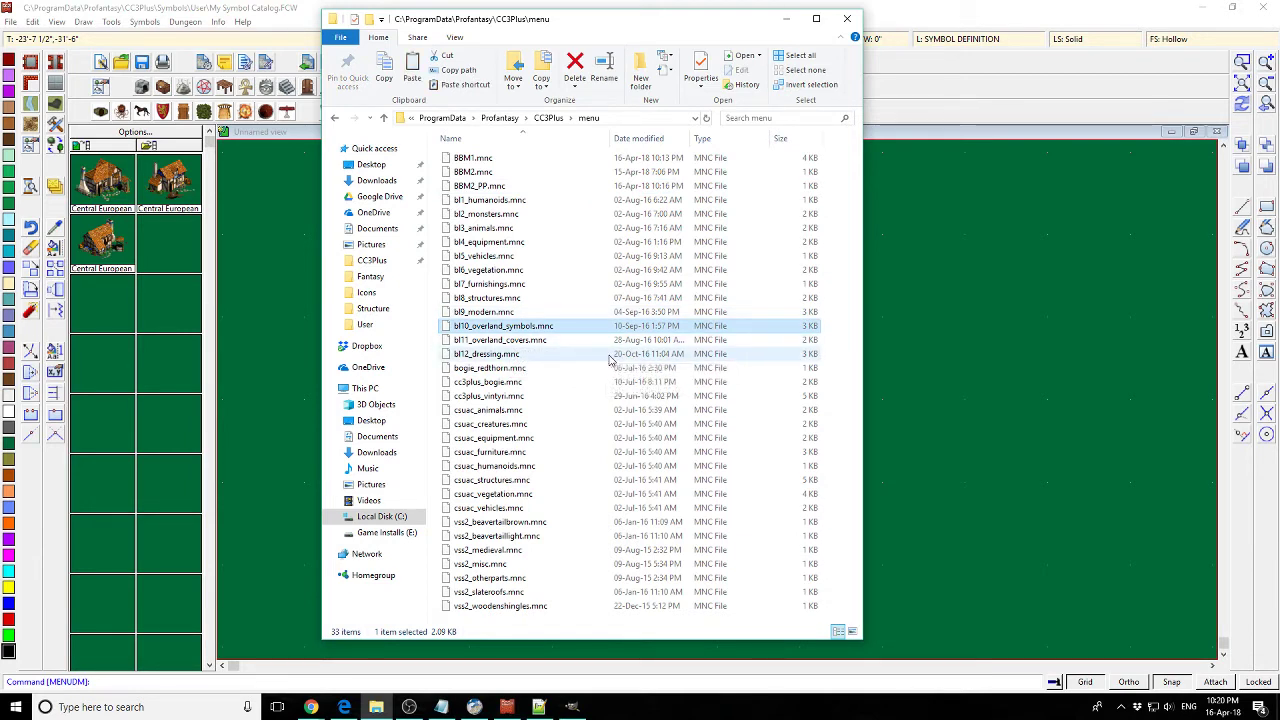
{"action": "key", "text": "ctrl+c"}
{"action": "key", "text": "ctrl+v"}
- Rename the copied overland symbols menu file as CC3+ Annuals.mnc
{"action": "key", "text": "F2"}
{"action": "key", "text": "Right"}
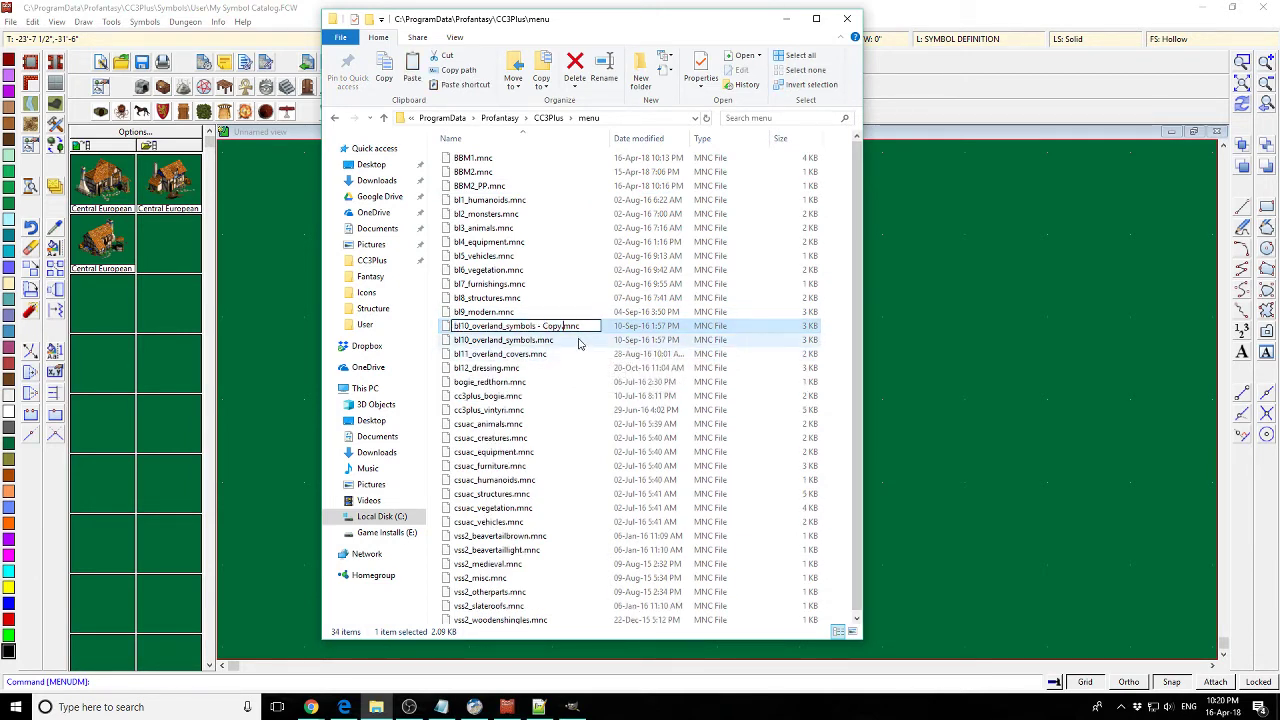
{"action": "key", "text": "ctrl+shift+Left"}
{"action": "key", "text": "ctrl+shift+Left"}
{"action": "key", "text": "ctrl+shift+Left"}
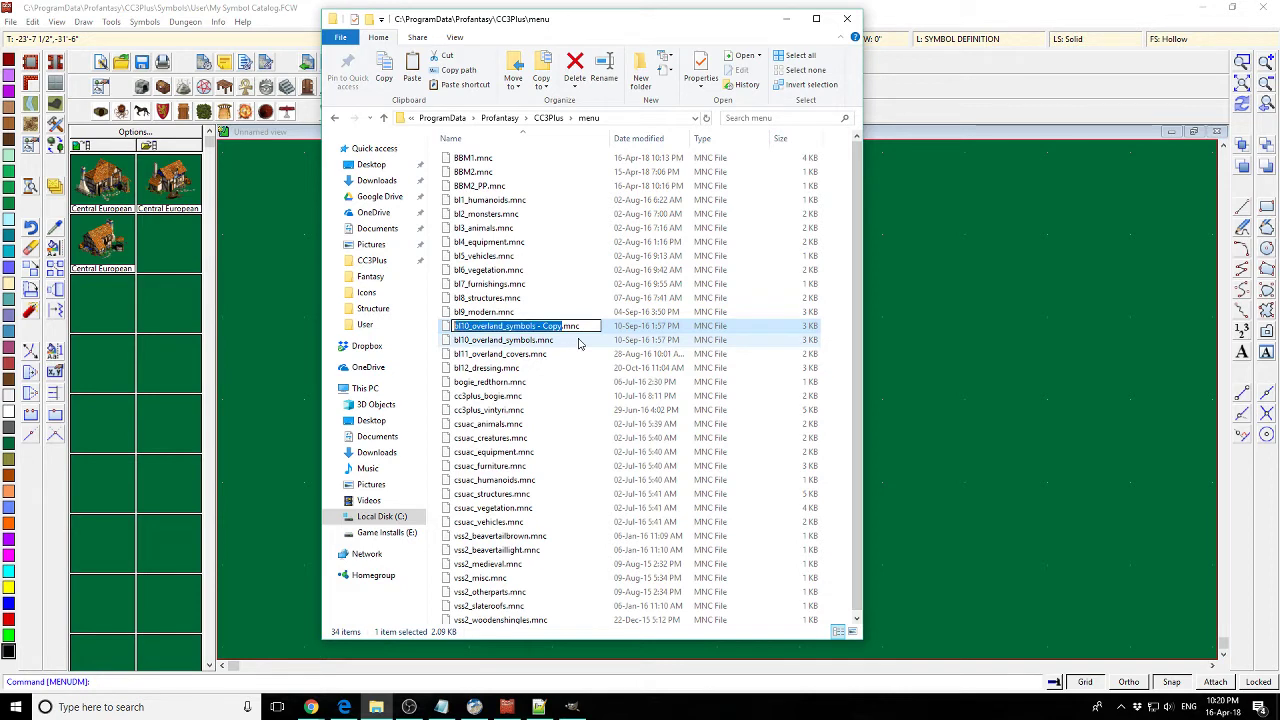
{"action": "type", "text": "Annual of the"}
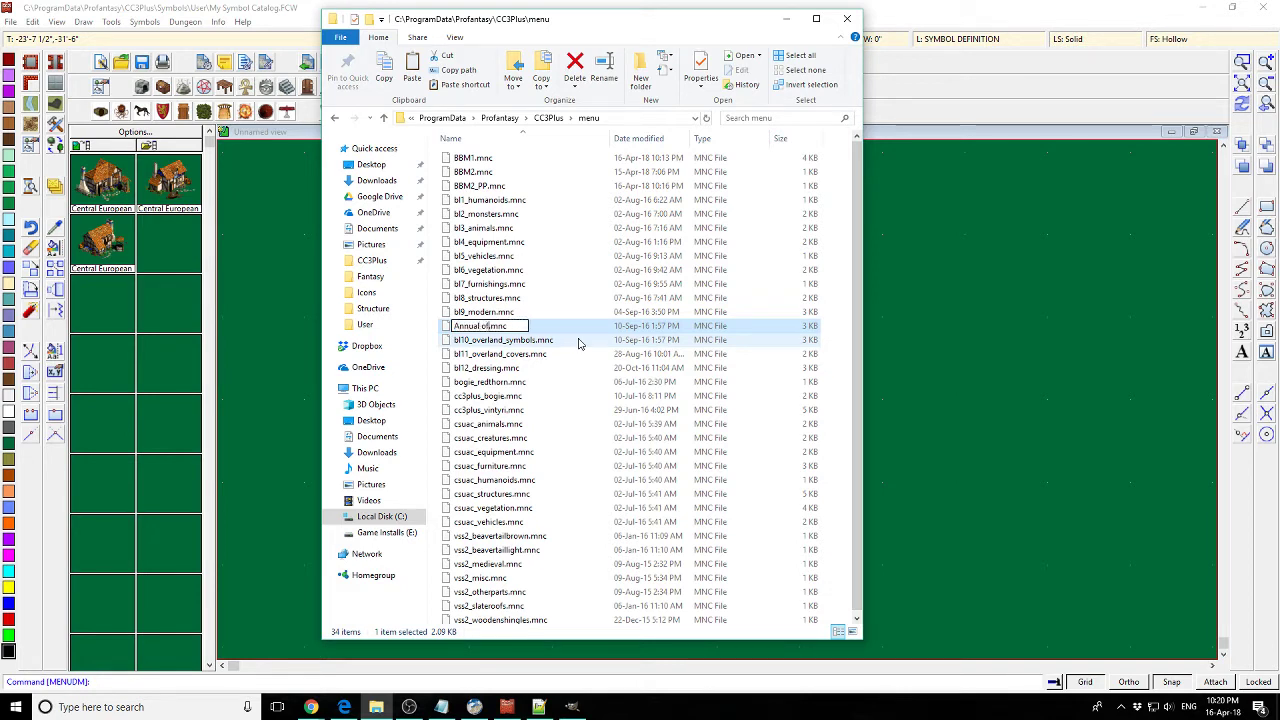
{"action": "type", "text": " S"}
{"action": "key", "text": "ctrl+shift+Left"}
{"action": "key", "text": "ctrl+shift+Left"}
{"action": "key", "text": "ctrl+shift+Left"}
{"action": "key", "text": "ctrl+shift+Left"}
{"action": "type", "text": "Annual"}
{"action": "key", "text": "ctrl+shift+Left"}
{"action": "type", "text": "CC3+ Annual"}
{"action": "key", "text": "Return"}
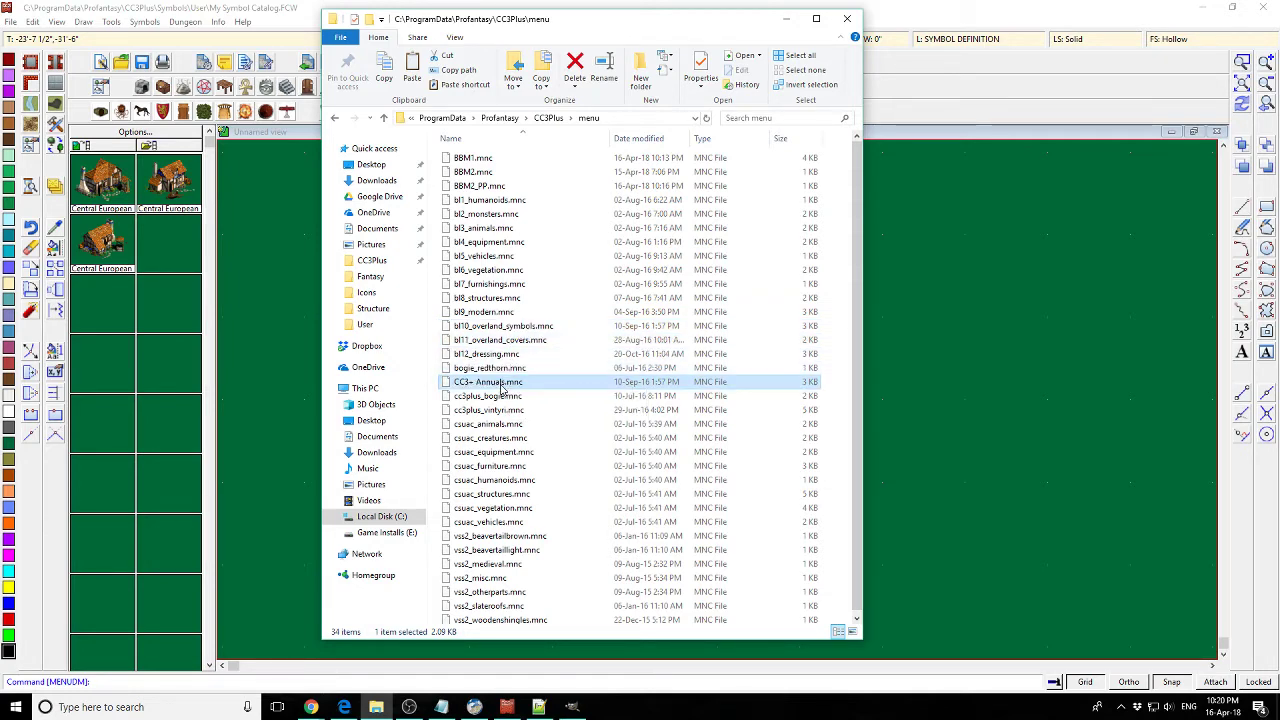
- Open CC3+ Annuals.mnc in Notepad++ and discard the deleted BBM2_Mine.mnc from the editor
{"action": "right_click", "coordinate": [503, 387]}
{"action": "left_click", "coordinate": [606, 443]}
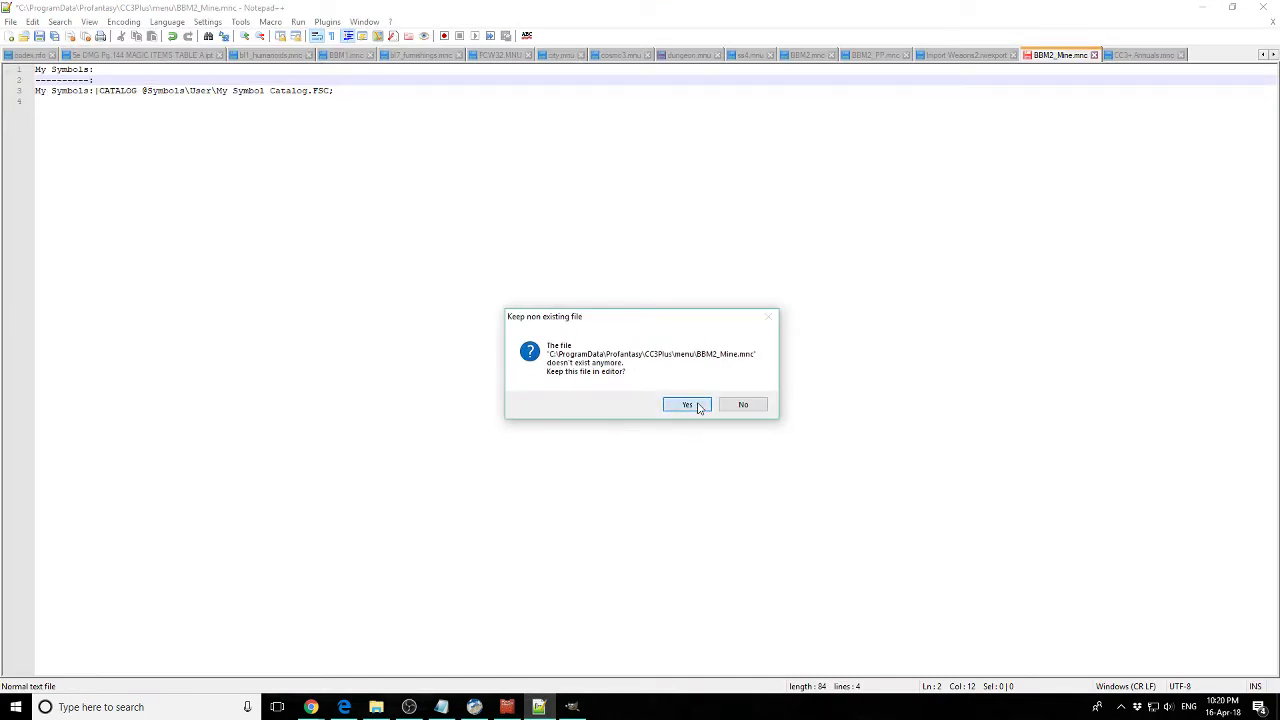
{"action": "left_click", "coordinate": [724, 405]}
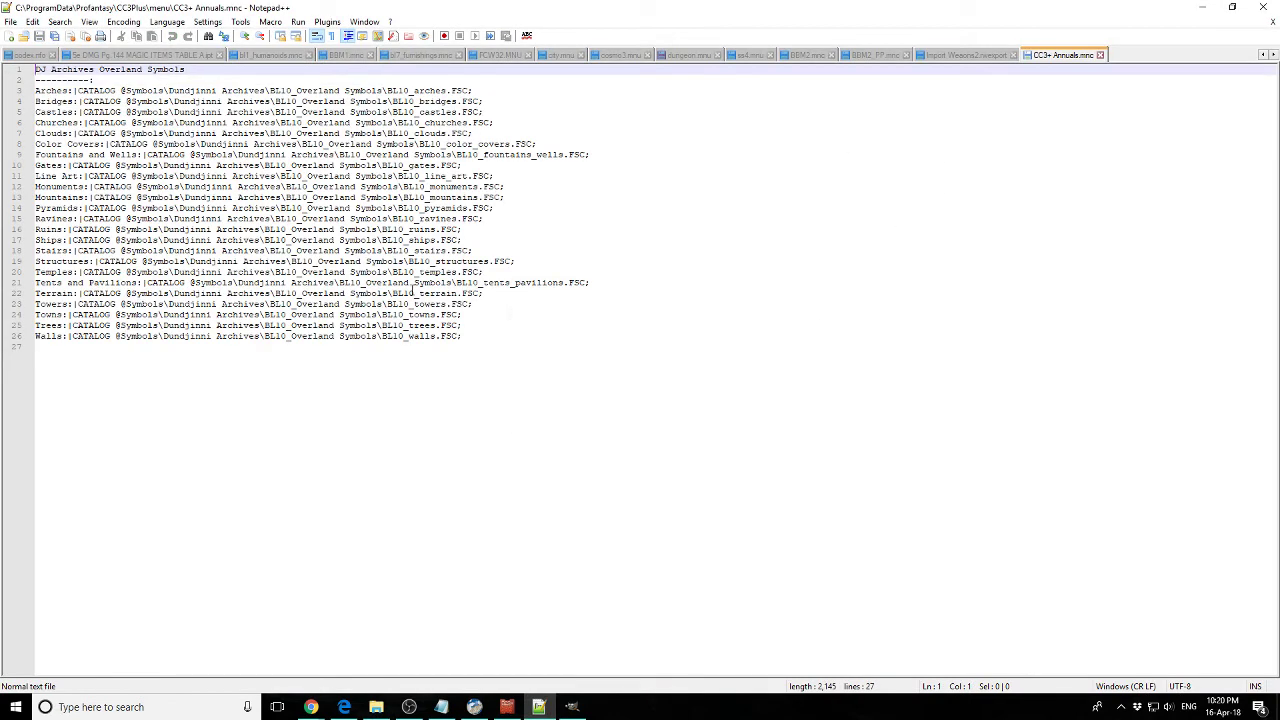
- Delete the catalog entries from Bridges through Walls, keeping only the Arches line under the heading
{"action": "left_click_drag", "start_coordinate": [479, 352], "coordinate": [35, 112]}
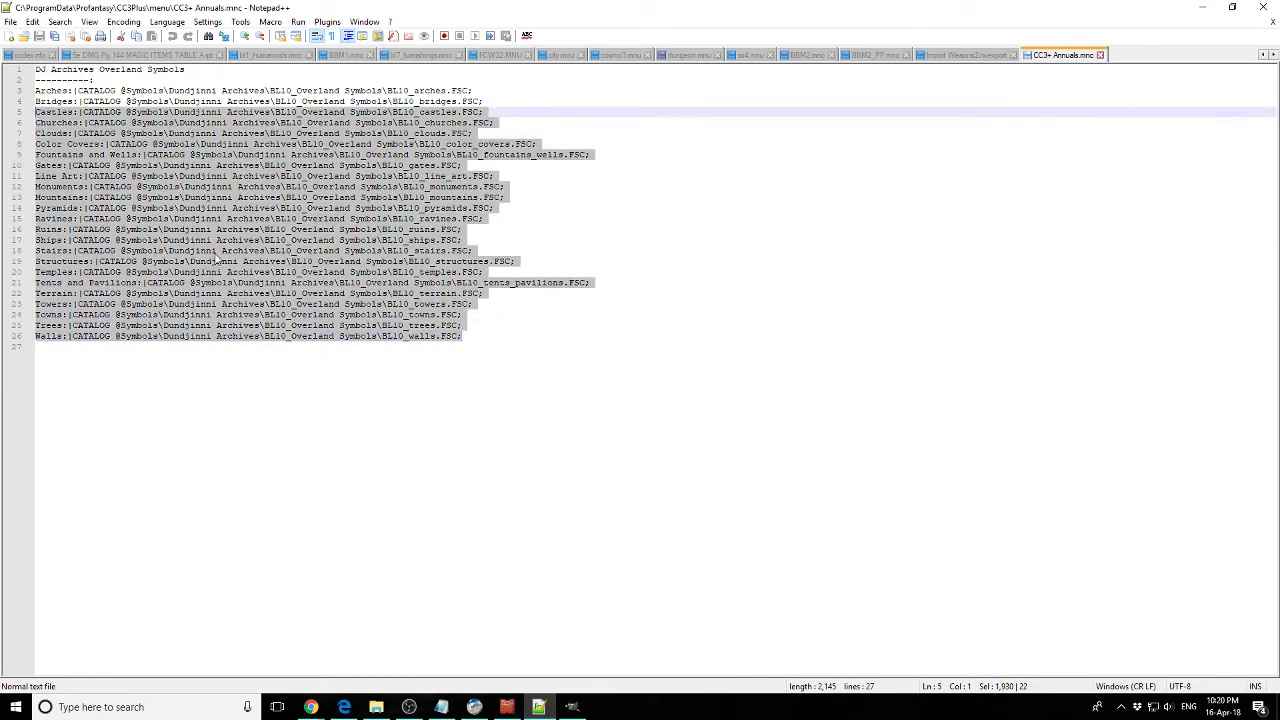
{"action": "key", "text": "shift+Up"}
{"action": "key", "text": "Delete"}
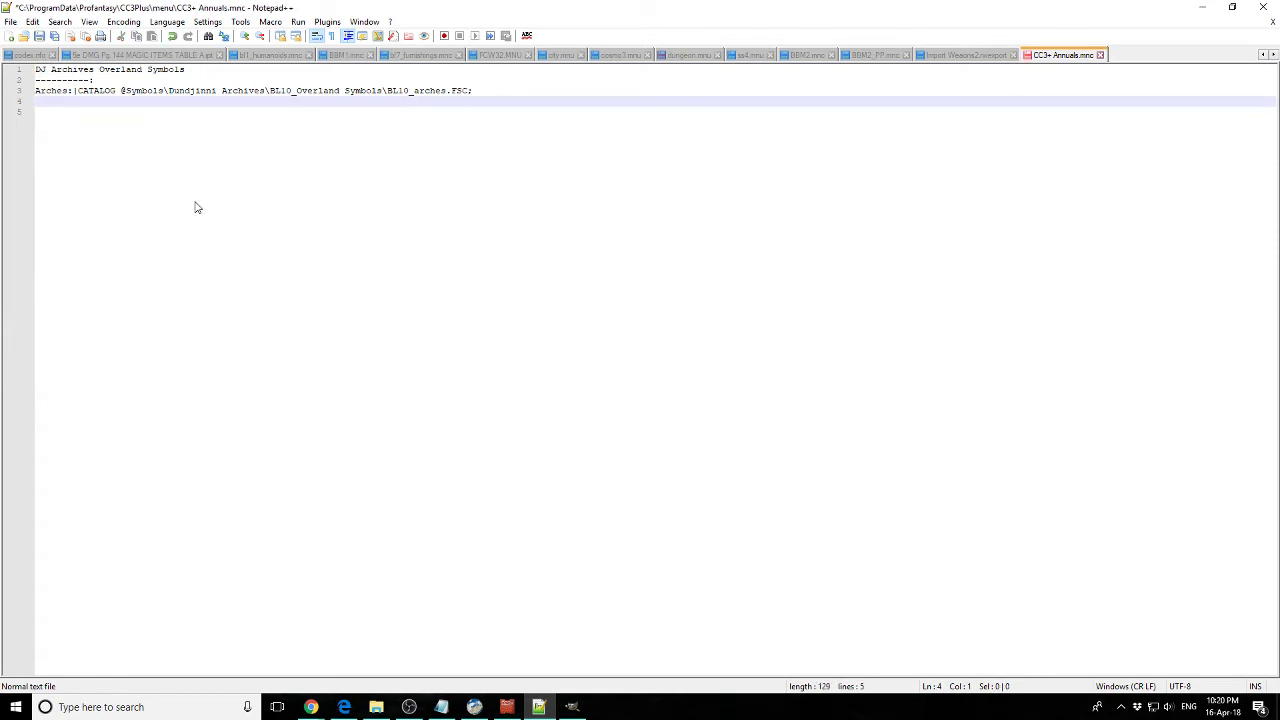
- In File Explorer, open the Alyssa Faden folder under CC3Plus\Symbols\Maps
{"action": "left_click", "coordinate": [376, 707]}
{"action": "left_click_drag", "start_coordinate": [555, 18], "coordinate": [735, 29]}
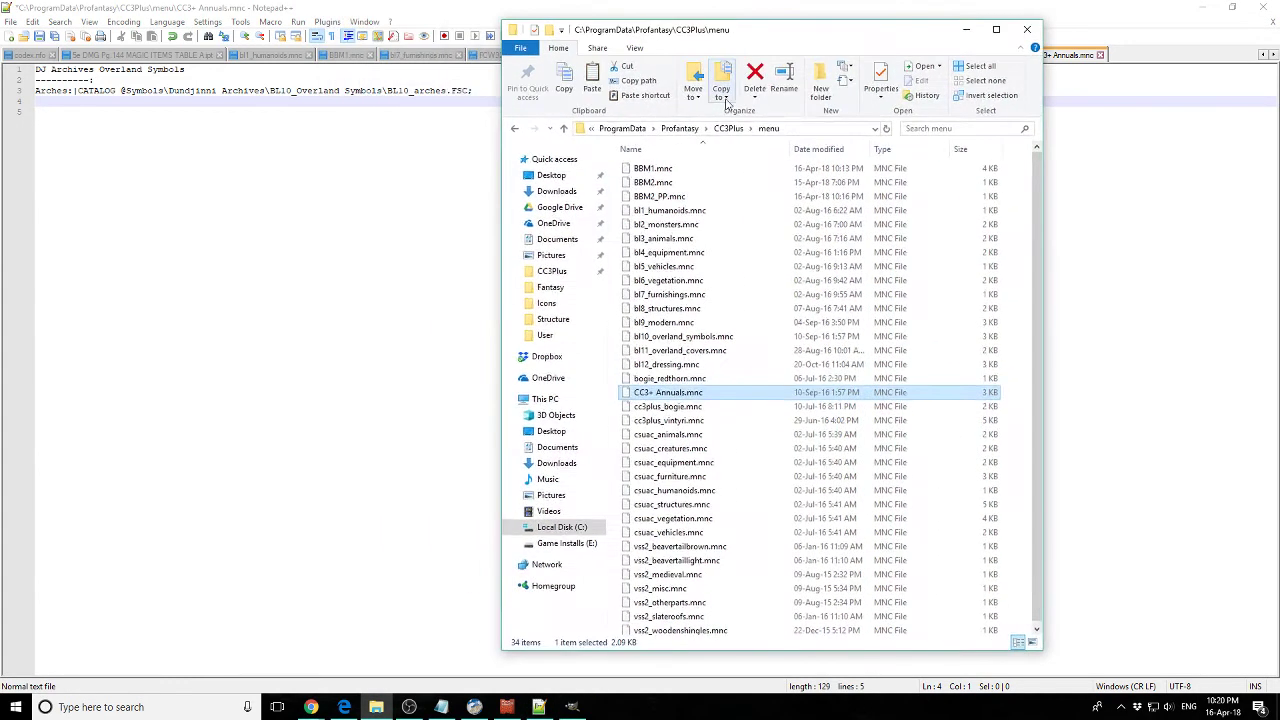
{"action": "left_click", "coordinate": [684, 129]}
{"action": "double_click", "coordinate": [650, 170]}
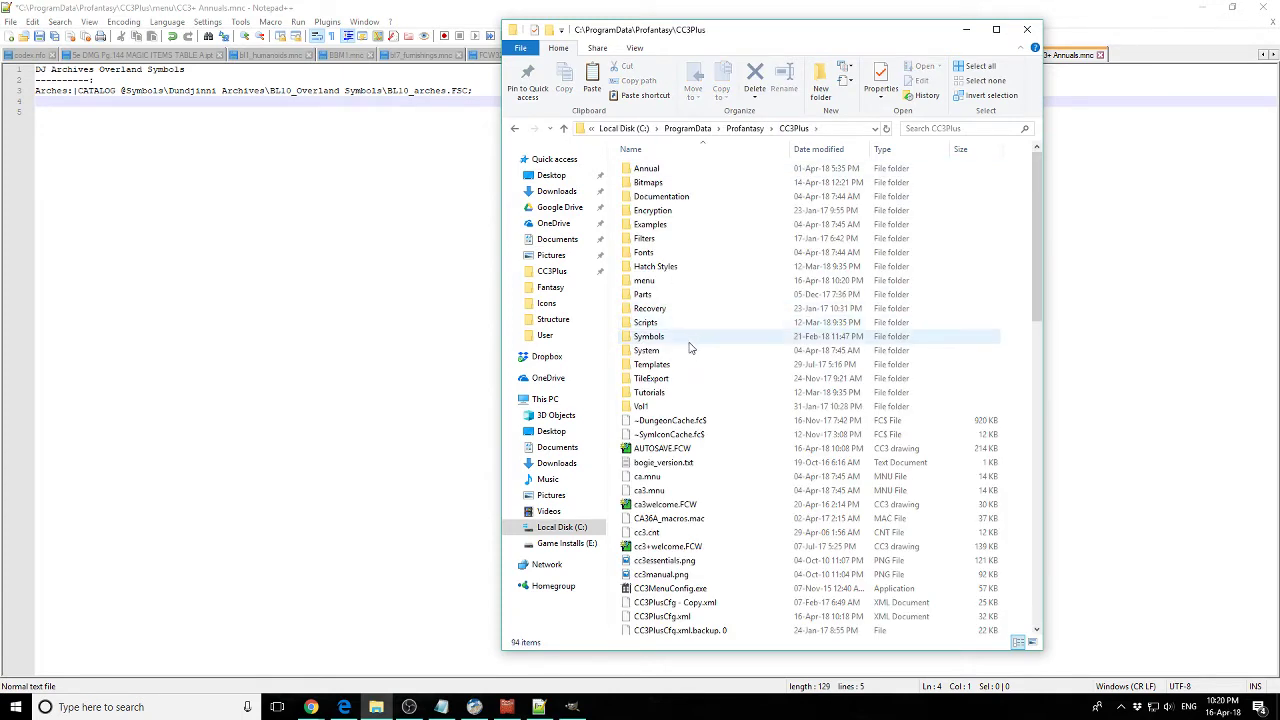
{"action": "double_click", "coordinate": [650, 337]}
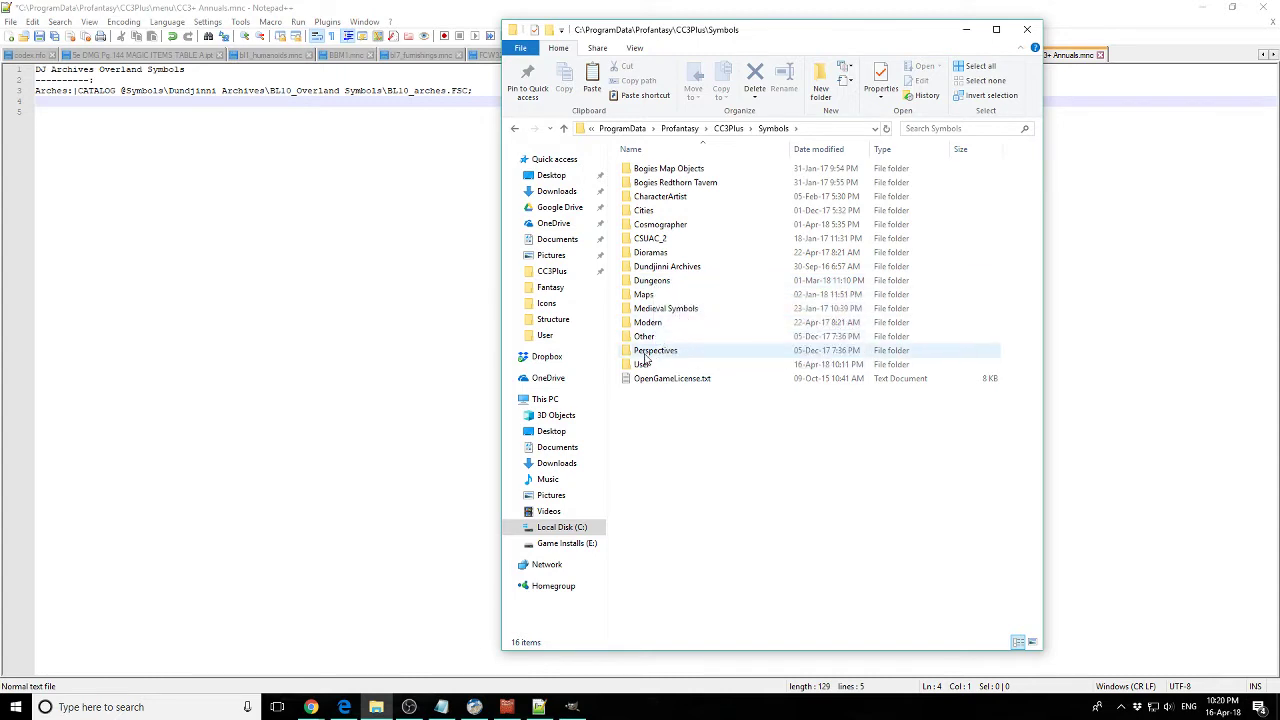
{"action": "double_click", "coordinate": [649, 295]}
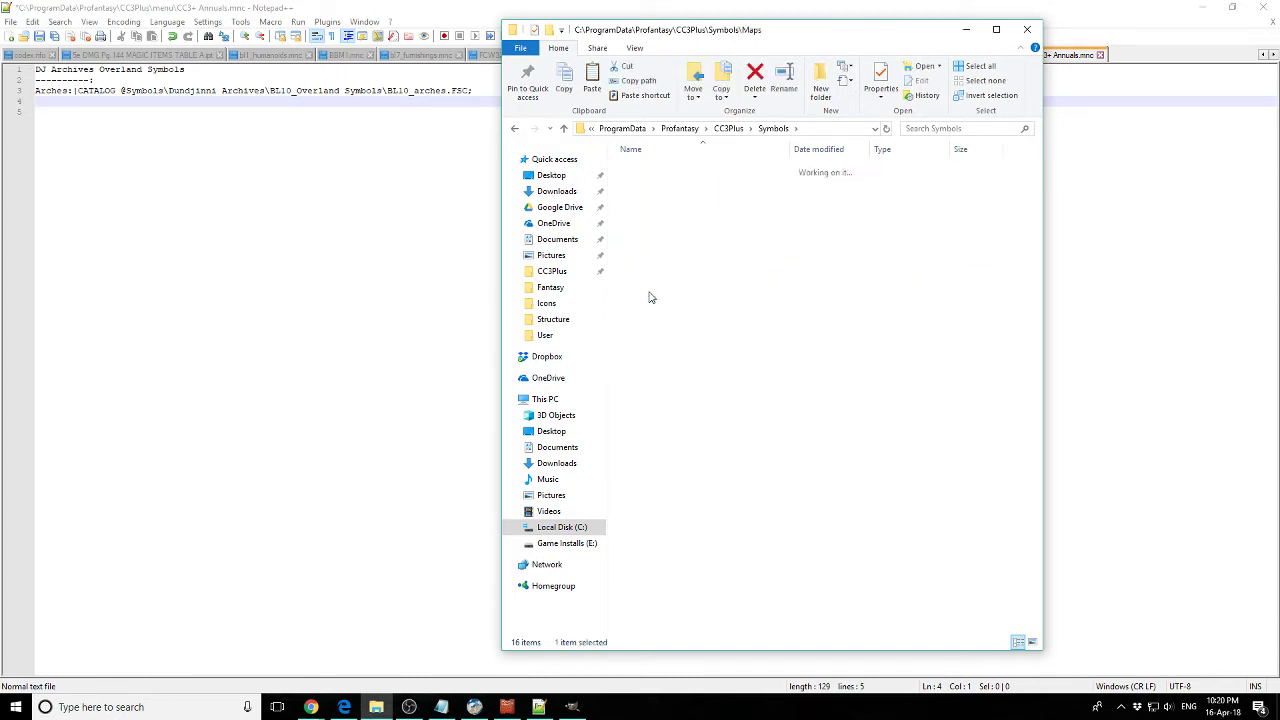
{"action": "double_click", "coordinate": [662, 184]}
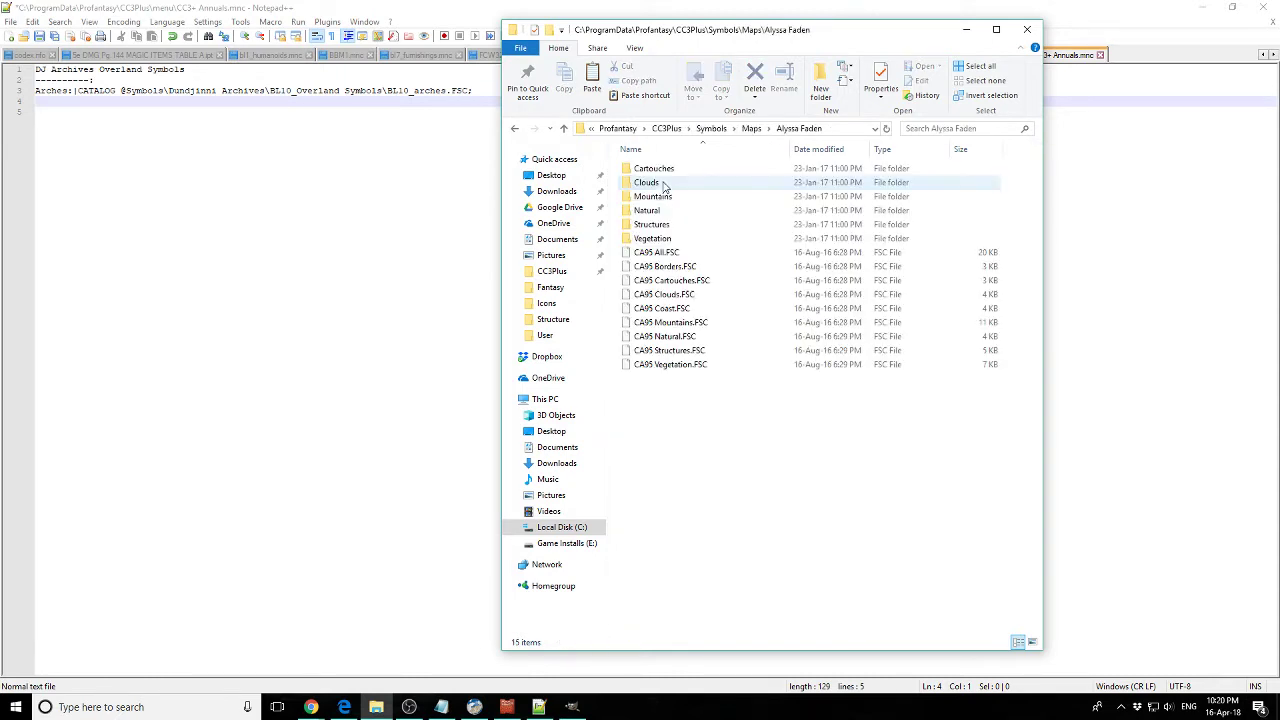
- Copy the Alyssa Faden folder's address as text and paste it below the Arches entry in CC3+ Annuals.mnc
{"action": "right_click", "coordinate": [680, 256]}
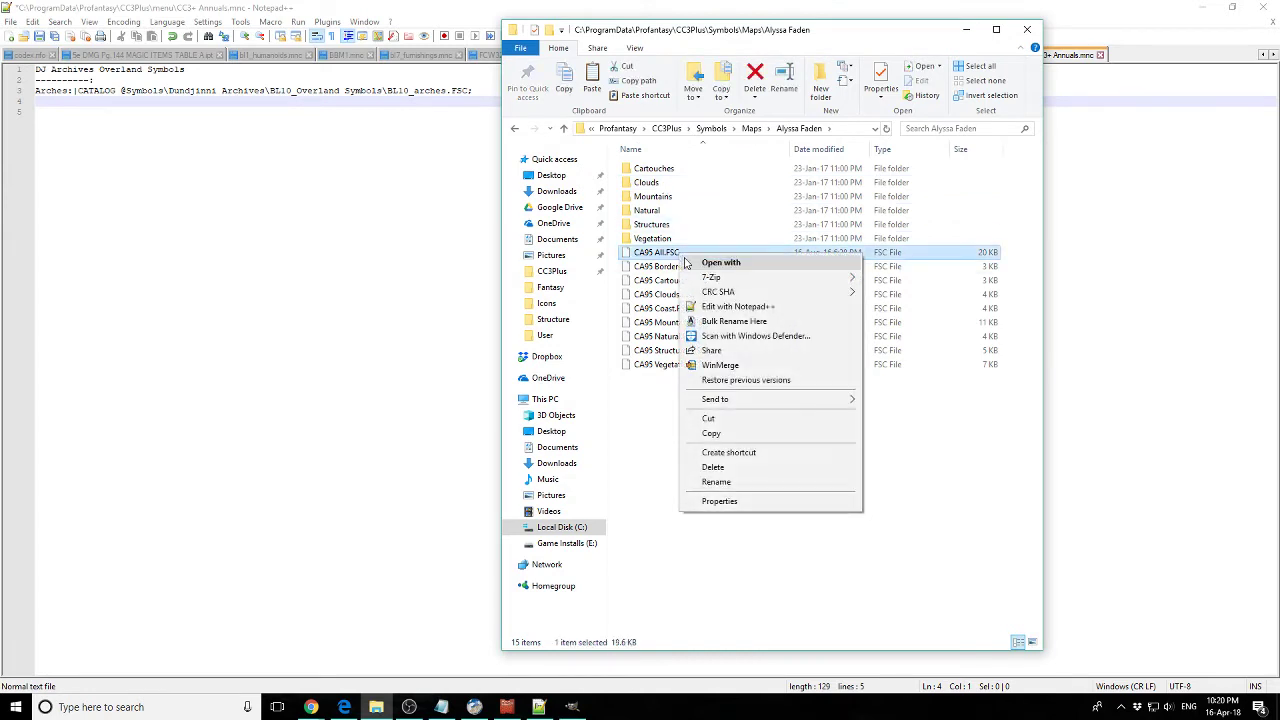
{"action": "left_click", "coordinate": [812, 133]}
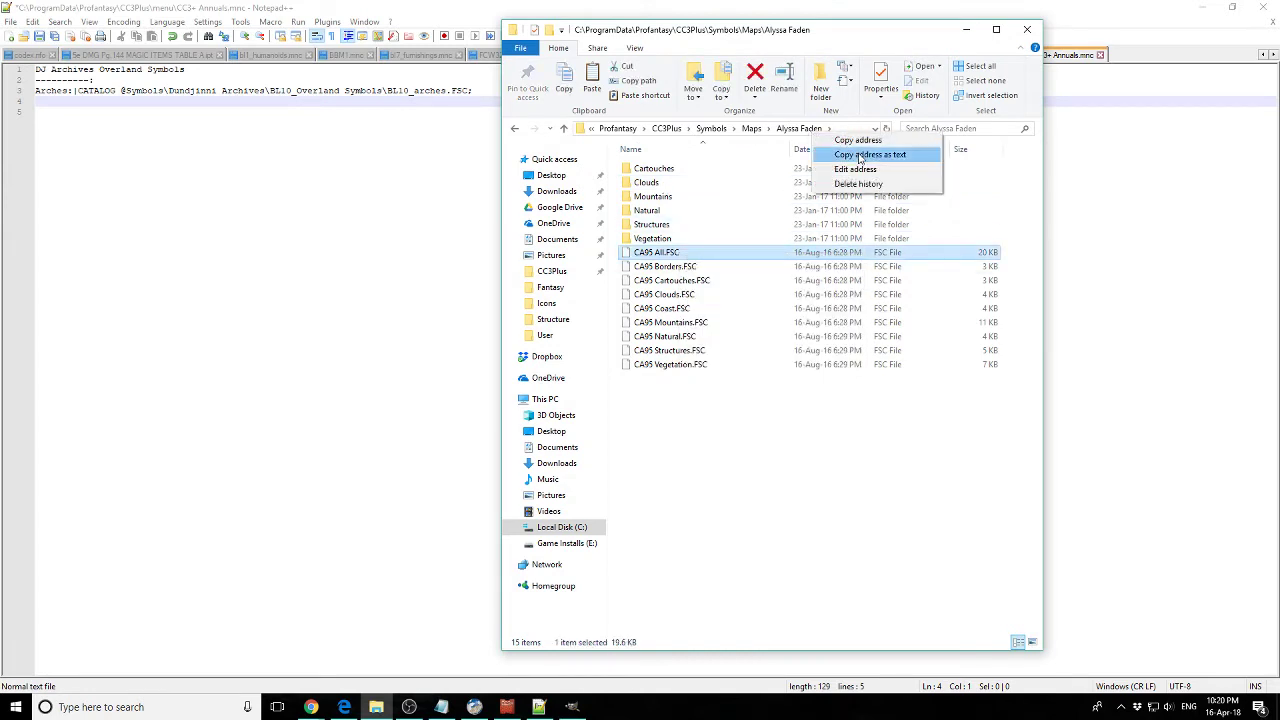
{"action": "left_click", "coordinate": [309, 114]}
{"action": "left_click", "coordinate": [347, 103]}
{"action": "key", "text": "ctrl+v"}
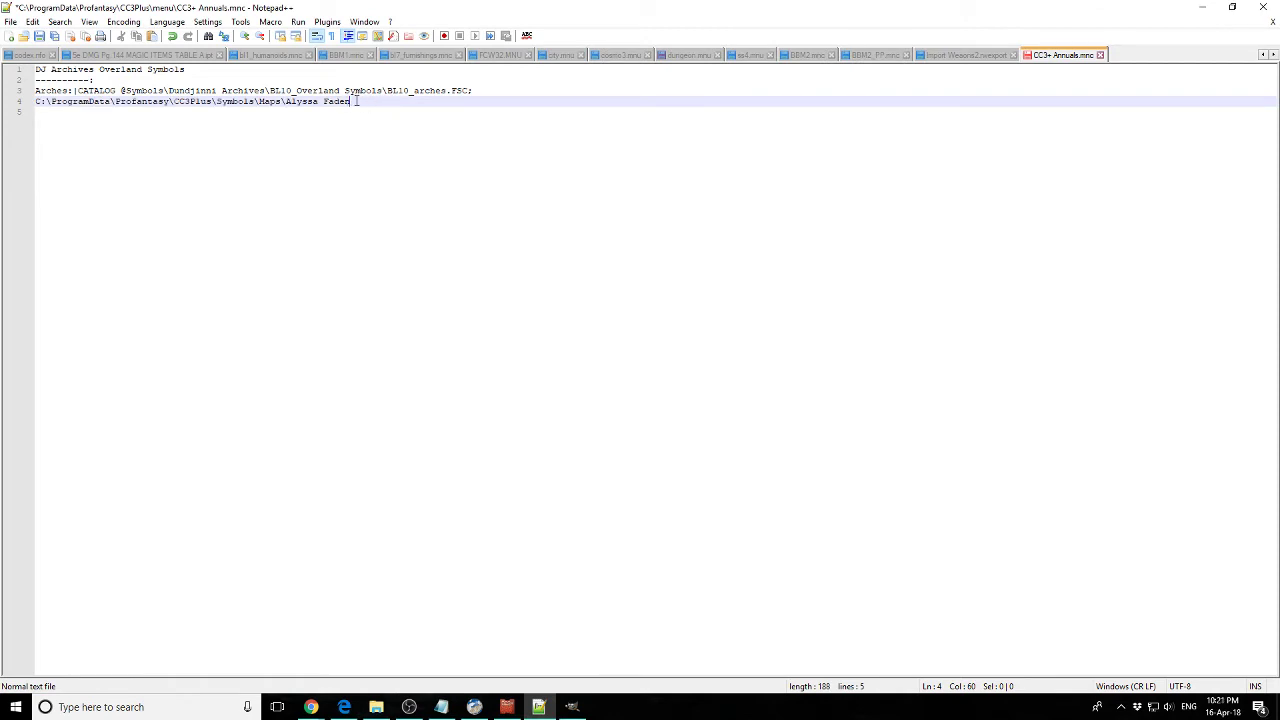
- Replace the folder path in the Arches entry with Symbols\Maps\Alyssa Faden, copied from the pasted address
{"action": "left_click_drag", "start_coordinate": [355, 101], "coordinate": [212, 104]}
{"action": "key", "text": "ctrl+c"}
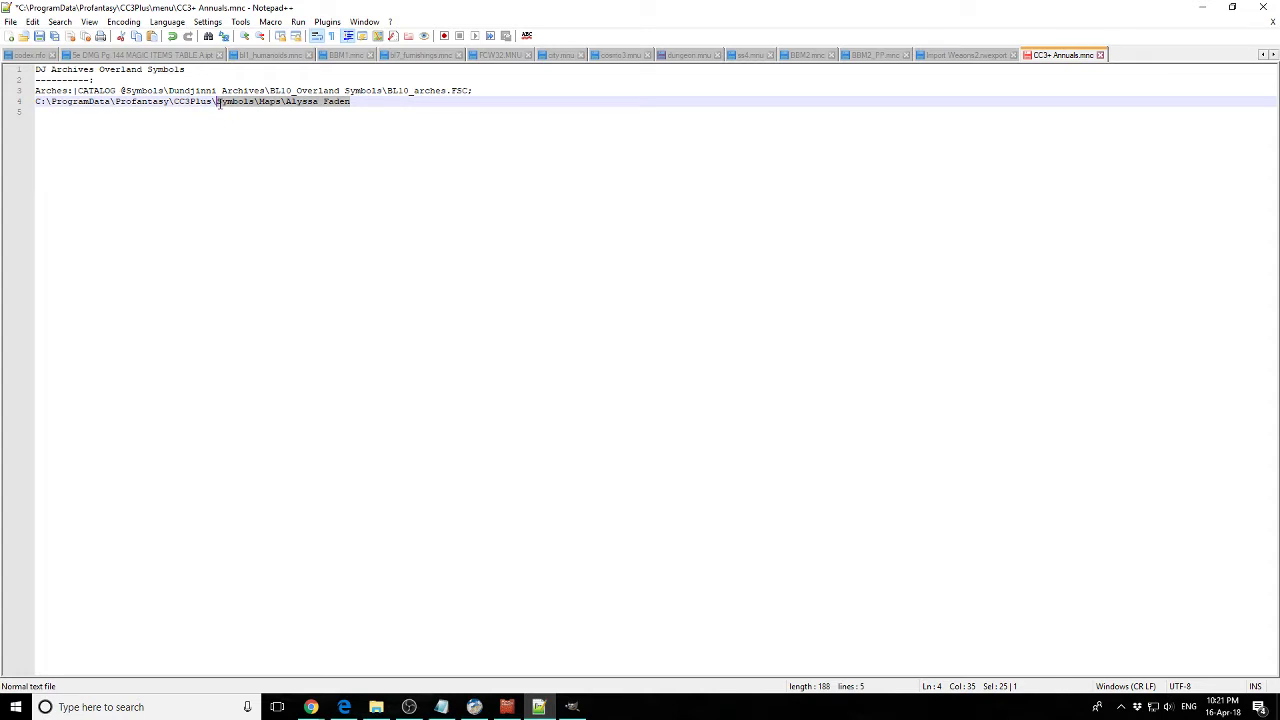
{"action": "left_click_drag", "start_coordinate": [125, 91], "coordinate": [386, 93]}
{"action": "key", "text": "ctrl+v"}
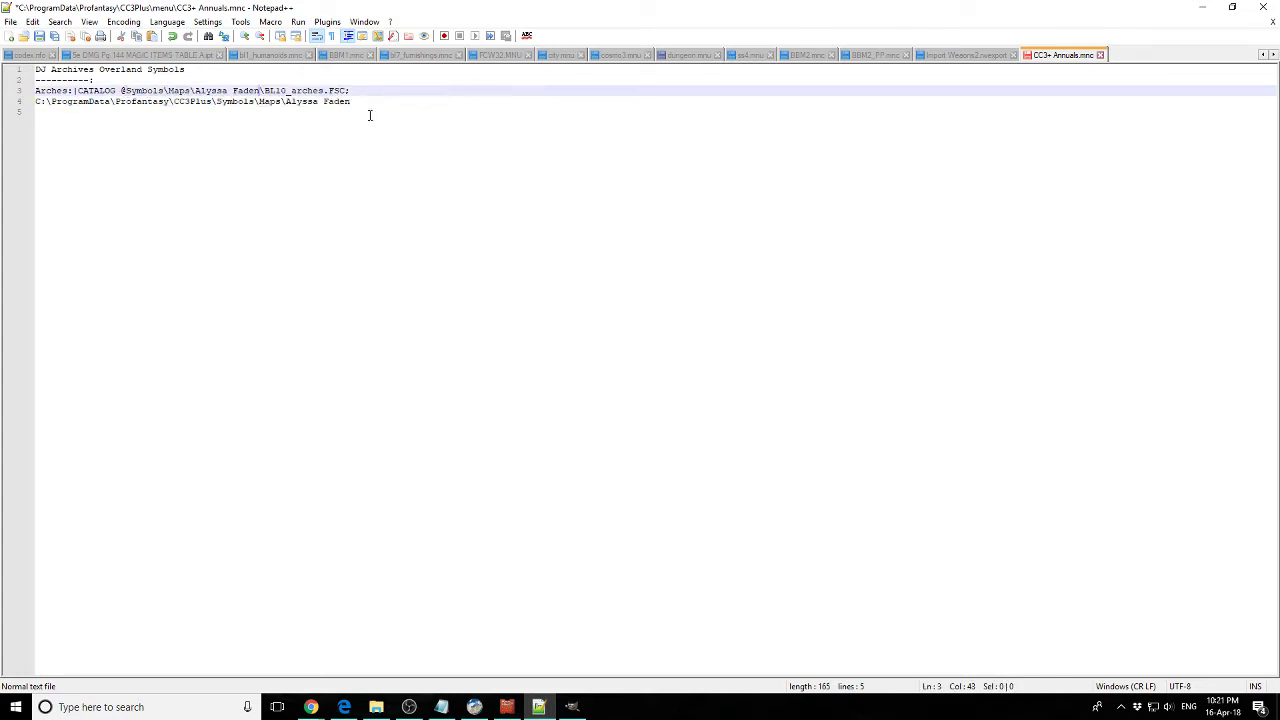
- Replace the entry's catalog file name with CA95 All.FSC from the Alyssa Faden folder
{"action": "left_click", "coordinate": [376, 707]}
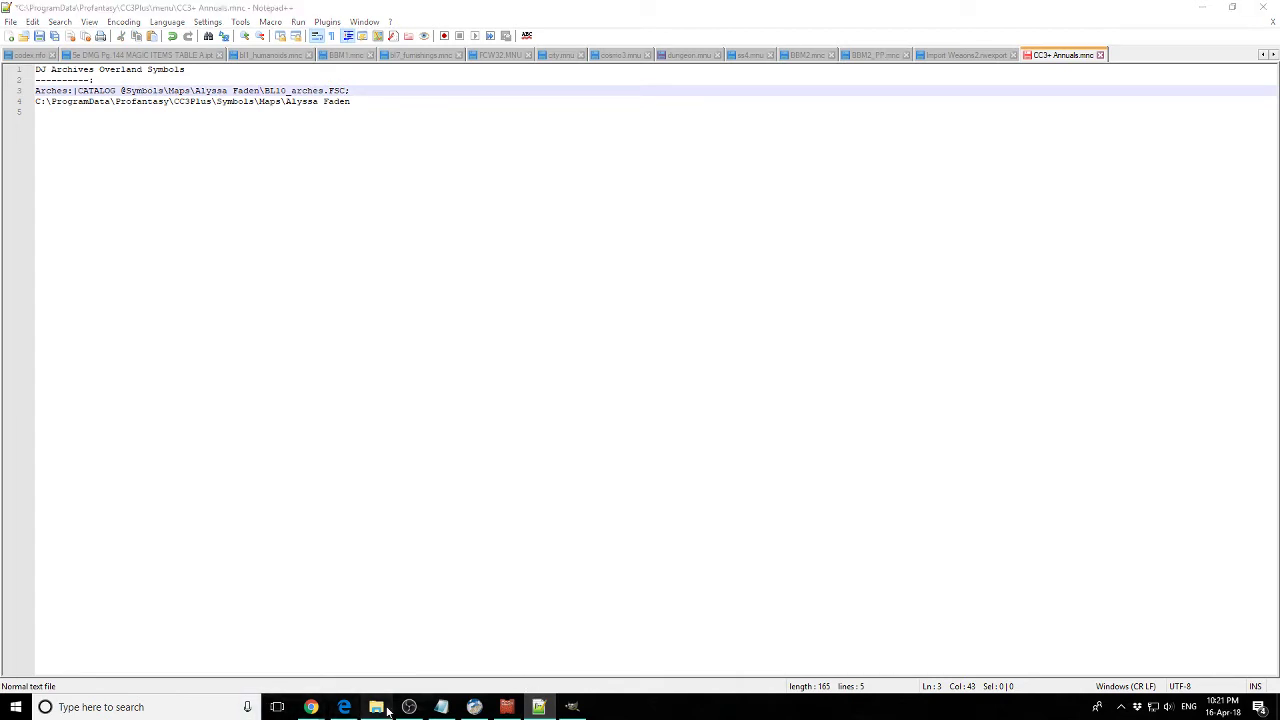
{"action": "left_click", "coordinate": [684, 257]}
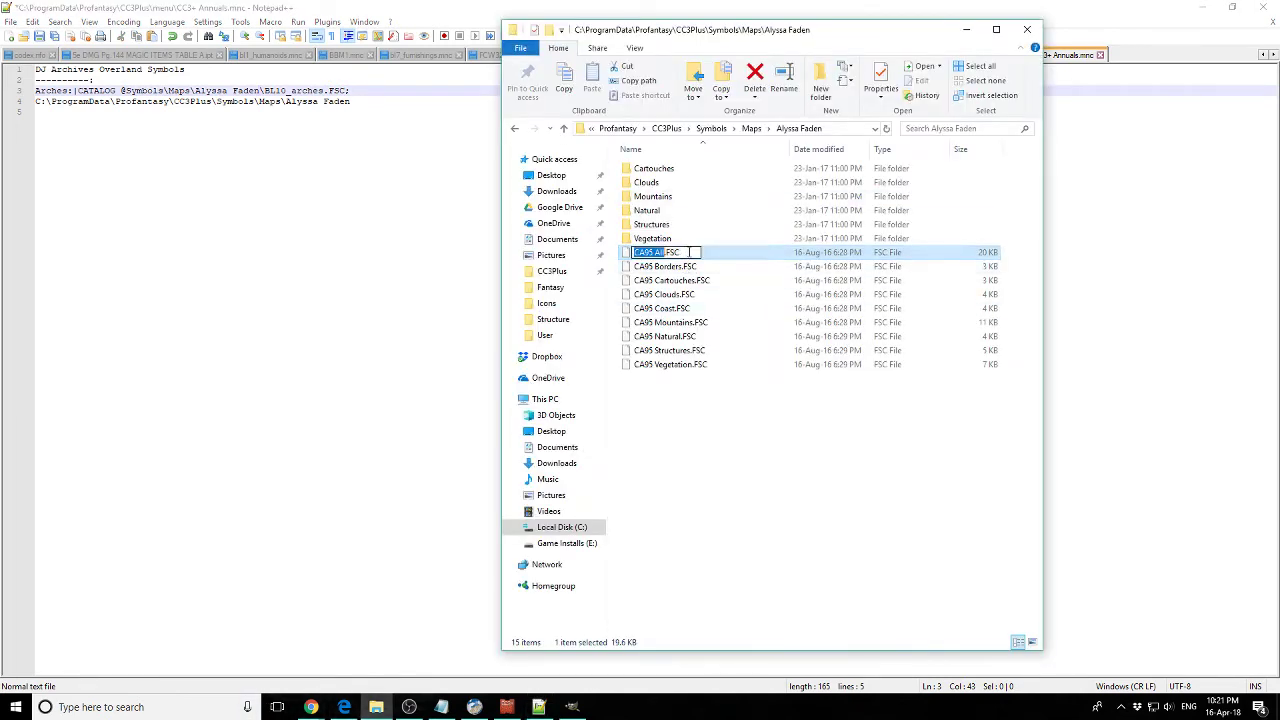
{"action": "key", "text": "Escape"}
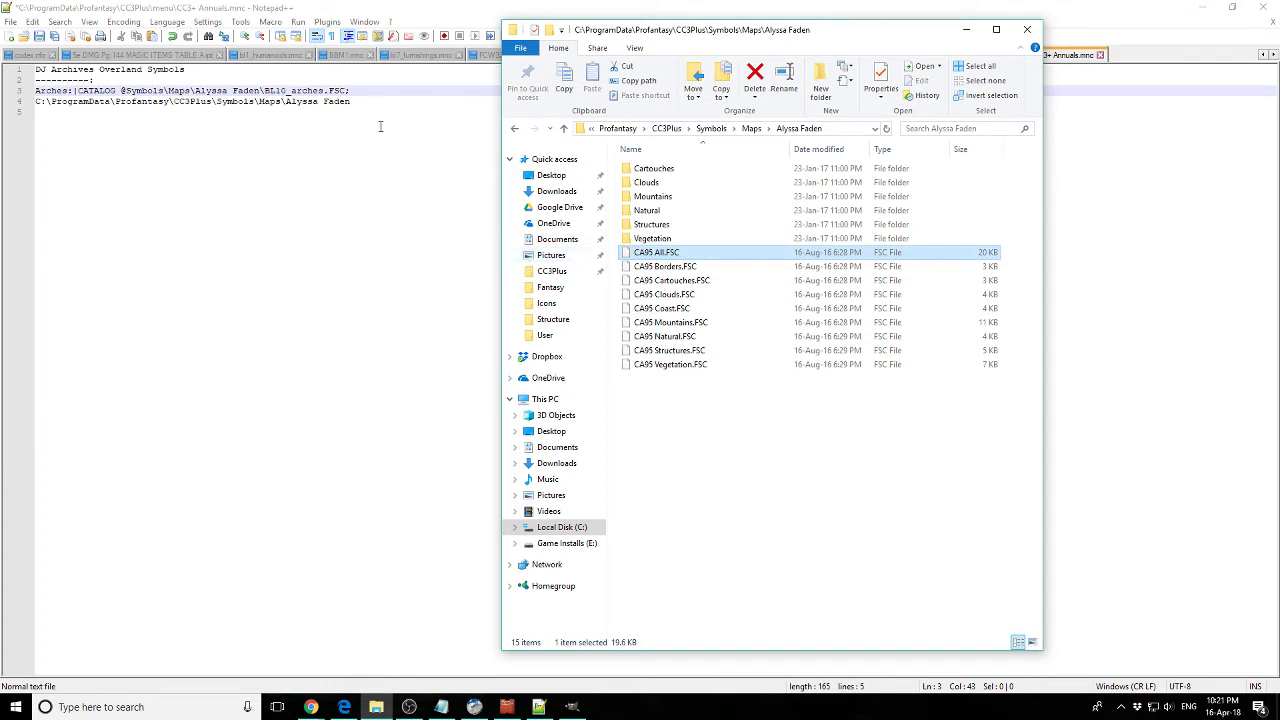
{"action": "left_click_drag", "start_coordinate": [343, 90], "coordinate": [264, 91]}
{"action": "type", "text": "CA95 All.FSC"}
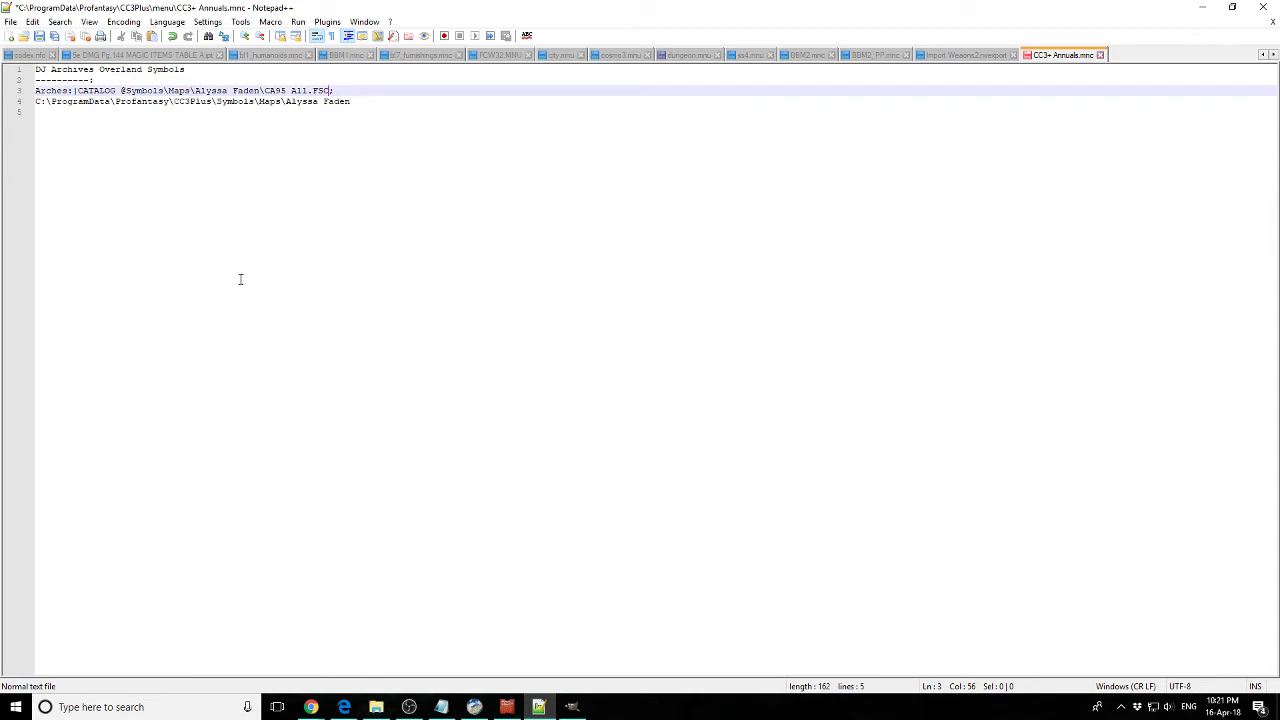
- Change the entry's menu label from Arches to Alyssa Faden Overland
{"action": "left_click_drag", "start_coordinate": [354, 103], "coordinate": [287, 105]}
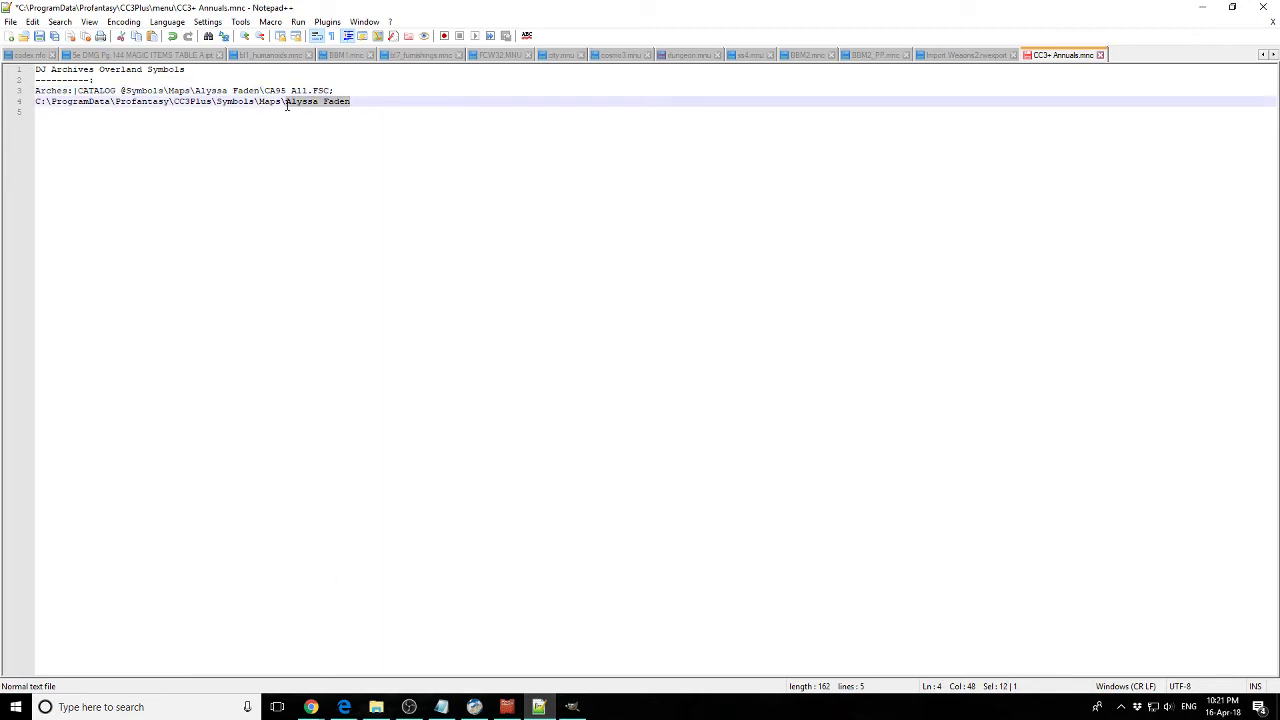
{"action": "key", "text": "ctrl+c"}
{"action": "double_click", "coordinate": [52, 90]}
{"action": "key", "text": "ctrl+v"}
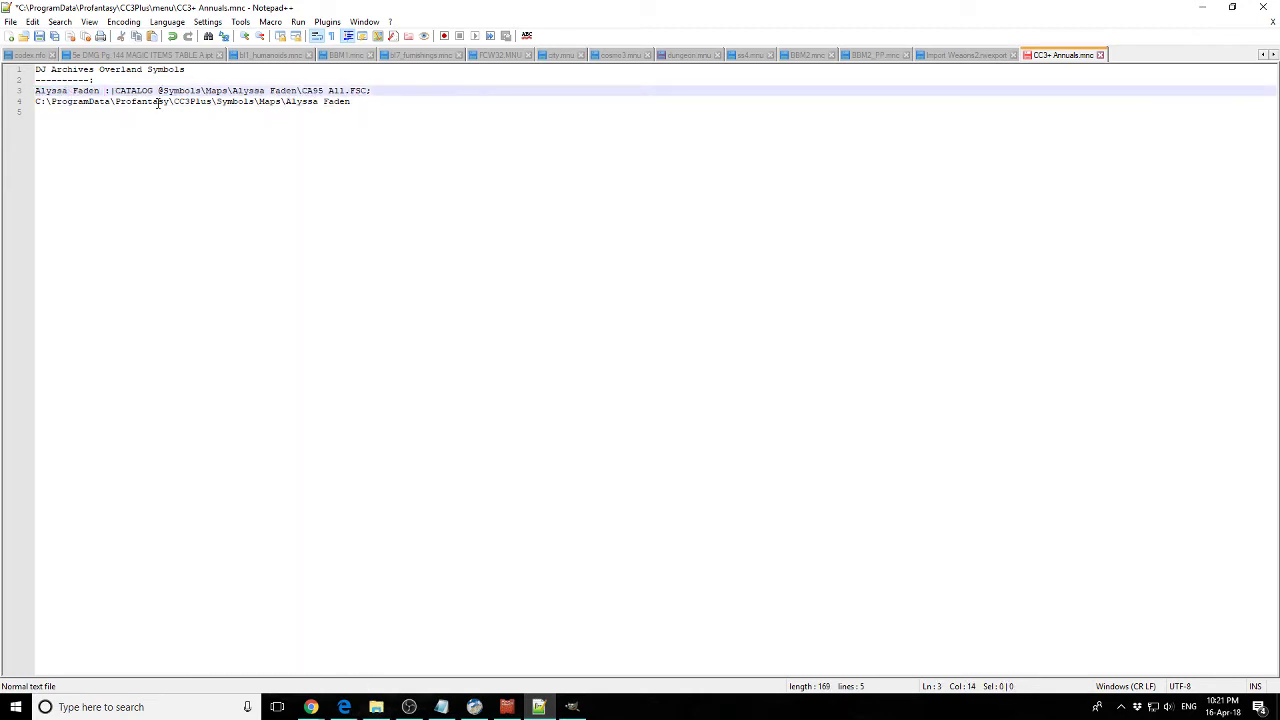
{"action": "type", "text": "Overland"}
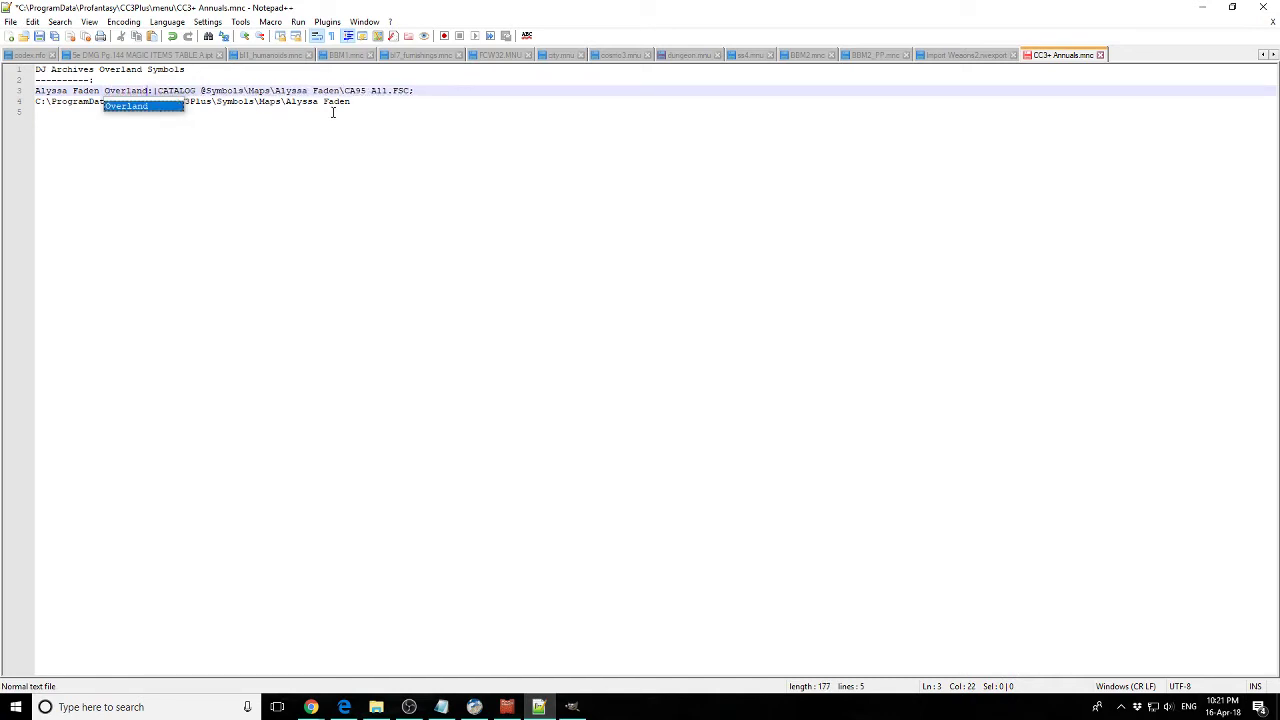
- Clear the leftover Alyssa Faden path line and paste the Annual BW Fantasy folder's address as text in its place
{"action": "left_click_drag", "start_coordinate": [350, 103], "coordinate": [31, 110]}
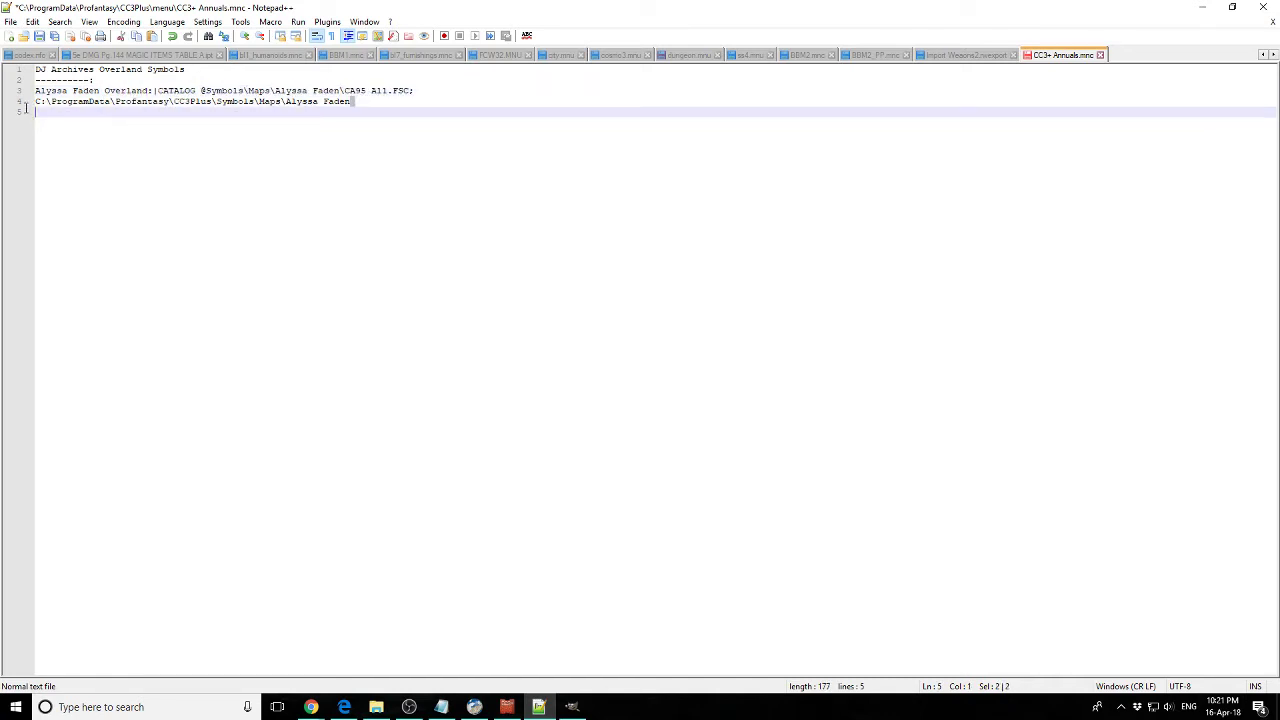
{"action": "key", "text": "ctrl+z"}
{"action": "left_click", "coordinate": [376, 707]}
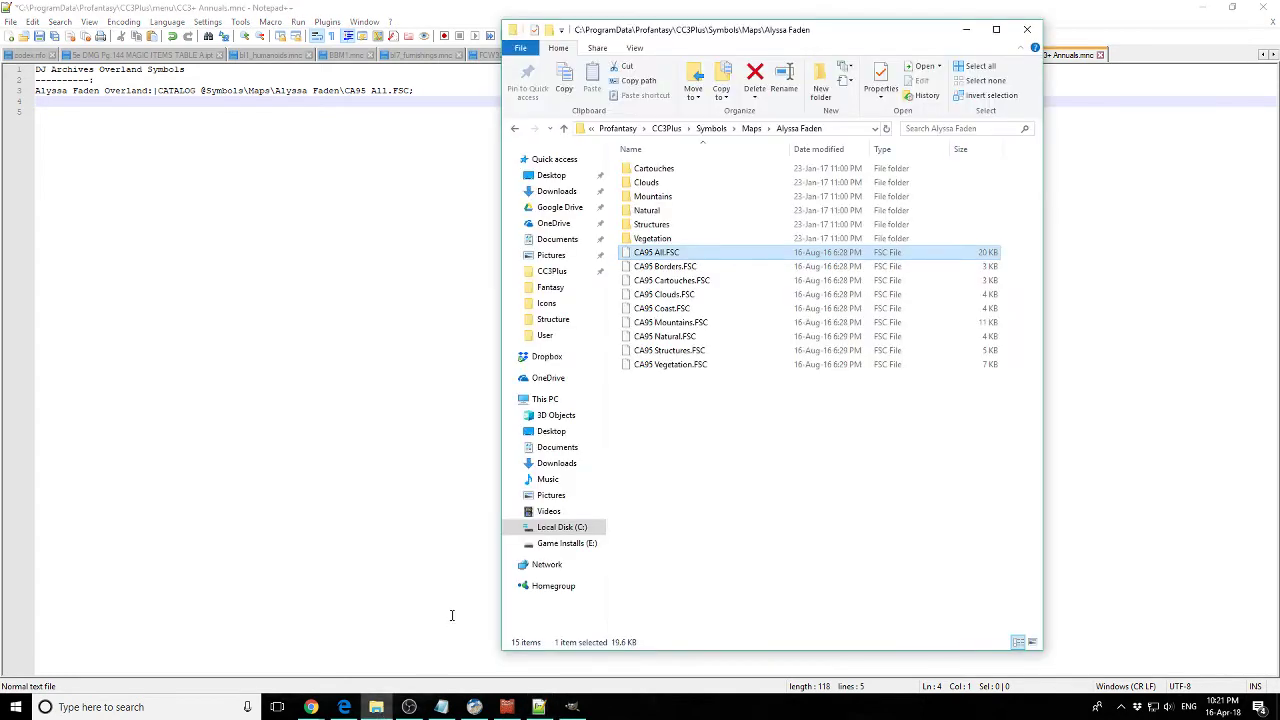
{"action": "left_click", "coordinate": [751, 128]}
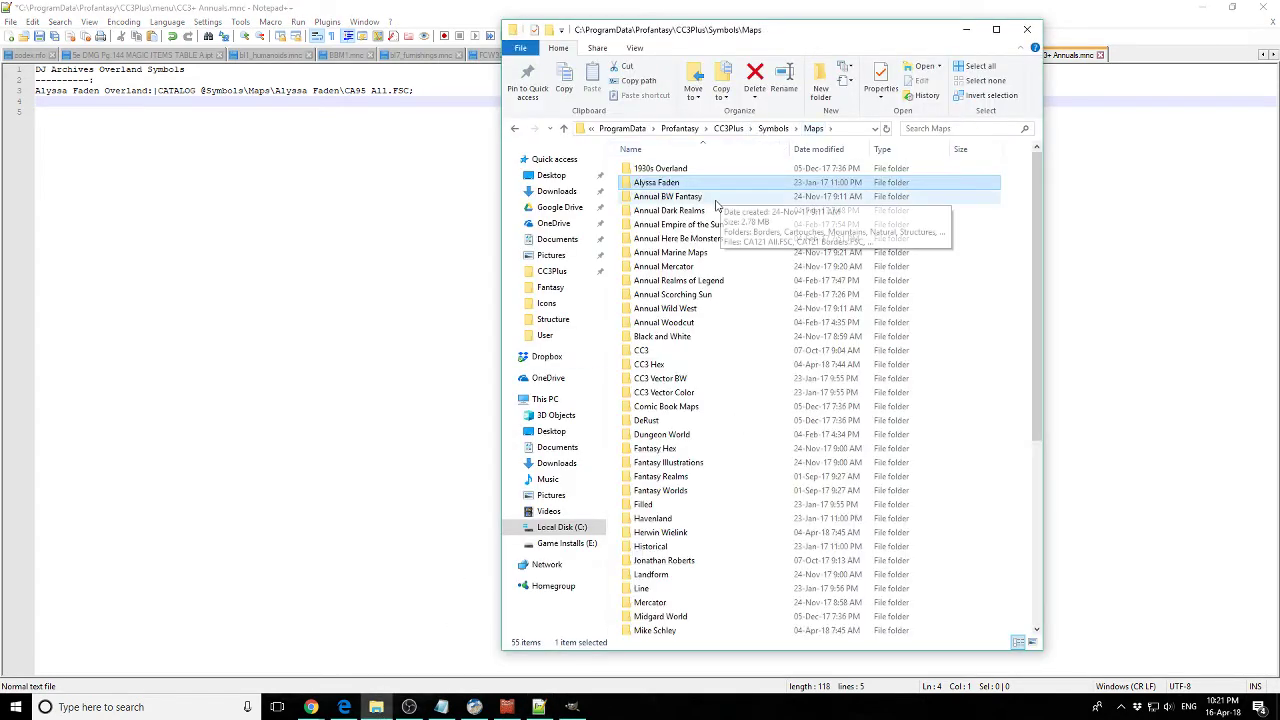
{"action": "double_click", "coordinate": [687, 197]}
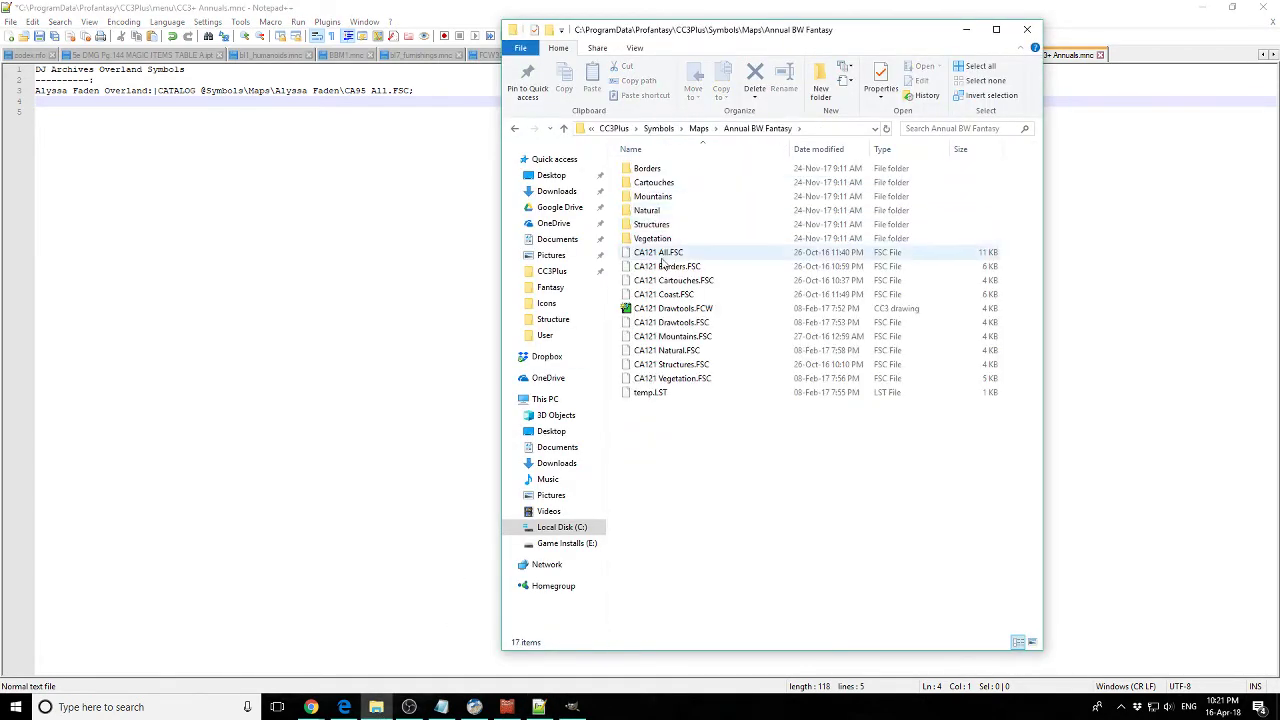
{"action": "right_click", "coordinate": [760, 137]}
{"action": "left_click", "coordinate": [800, 163]}
{"action": "left_click", "coordinate": [360, 157]}
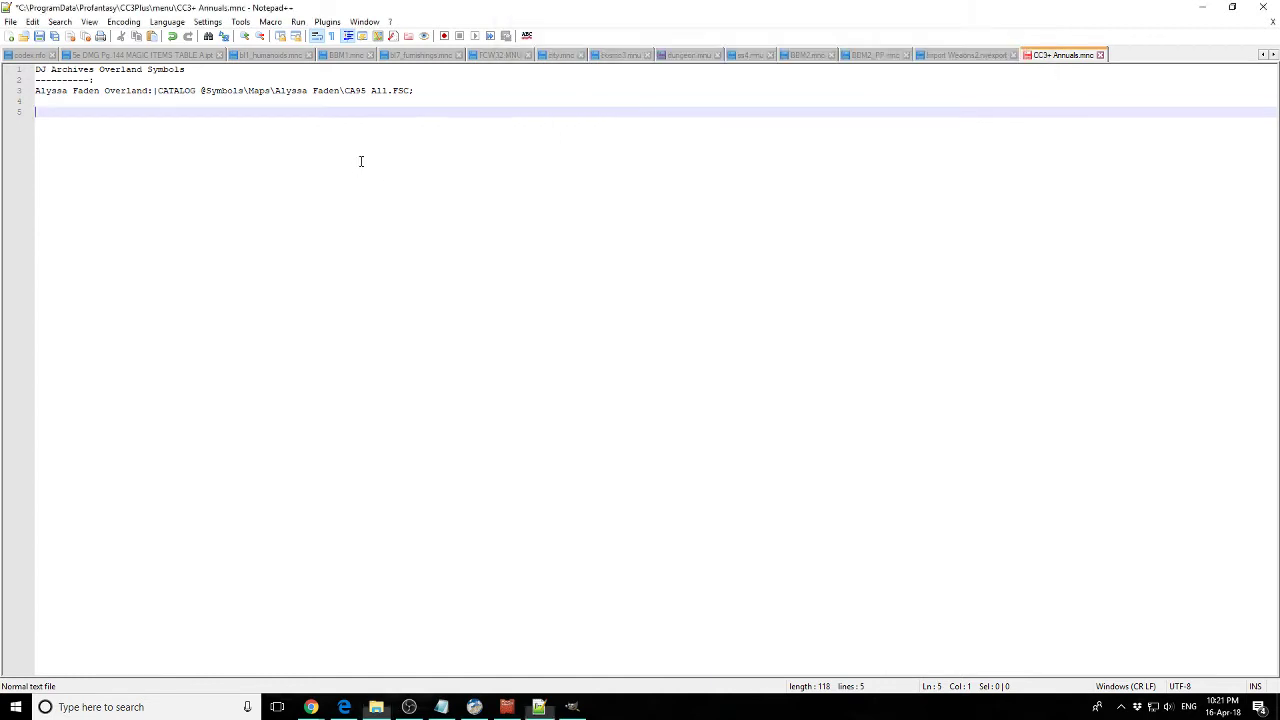
{"action": "left_click", "coordinate": [416, 101]}
{"action": "key", "text": "ctrl+v"}
- Duplicate the Alyssa Faden Overland entry onto a new line directly below it
{"action": "key", "text": "Up"}
{"action": "key", "text": "End"}
{"action": "key", "text": "shift+Home"}
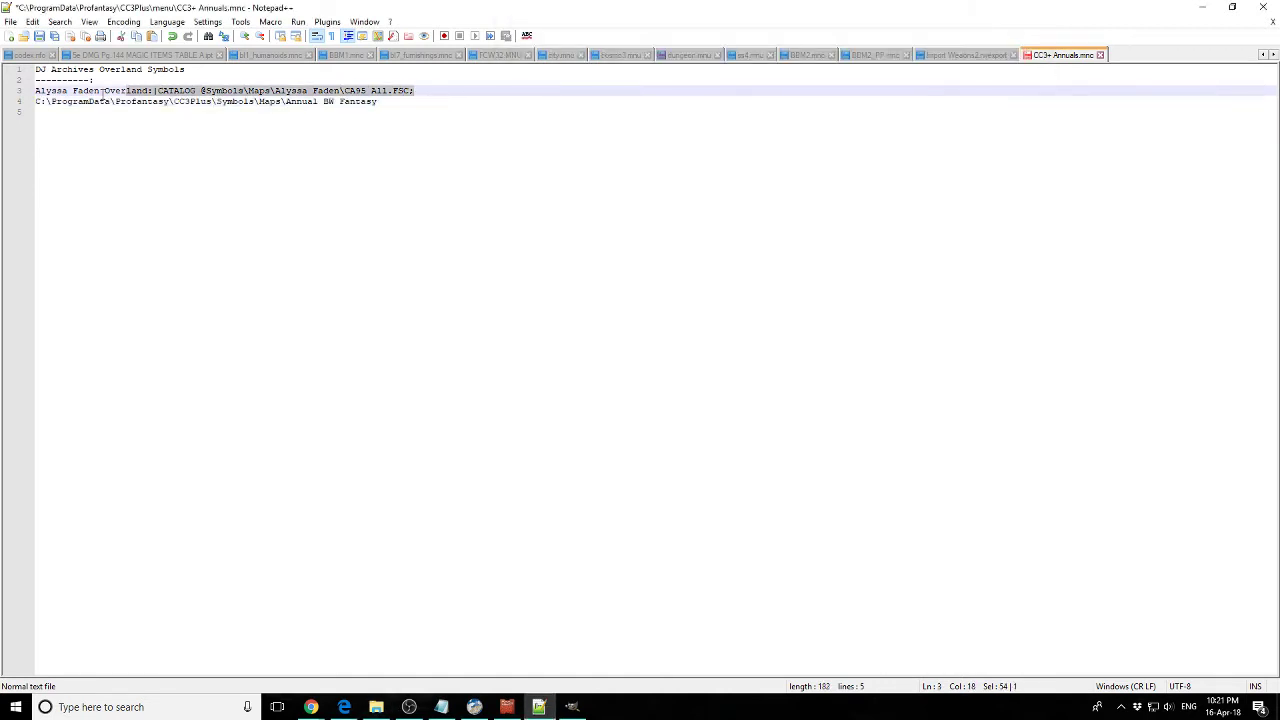
{"action": "key", "text": "ctrl+c"}
{"action": "key", "text": "End"}
{"action": "key", "text": "Return"}
{"action": "key", "text": "ctrl+v"}
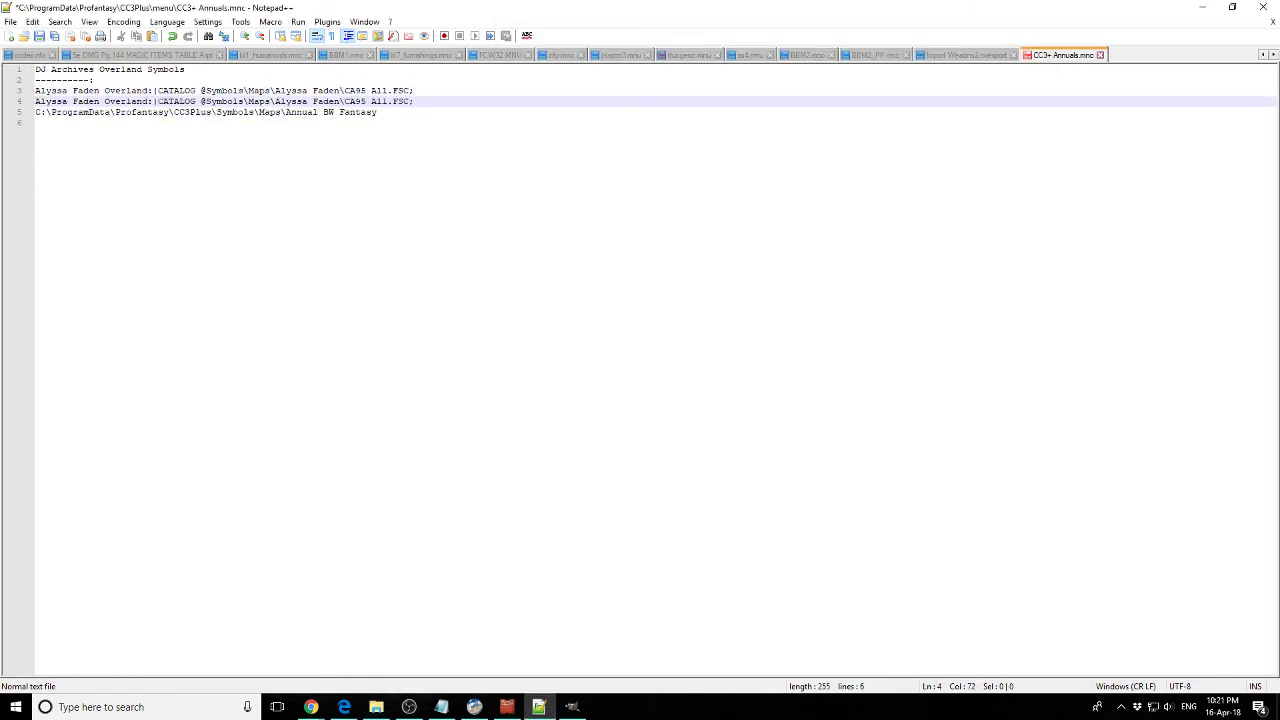
- Set the duplicated entry's folder path to Symbols\Maps\Annual BW Fantasy and its catalog file name to CA121 All.FSC
{"action": "left_click_drag", "start_coordinate": [378, 112], "coordinate": [342, 101]}
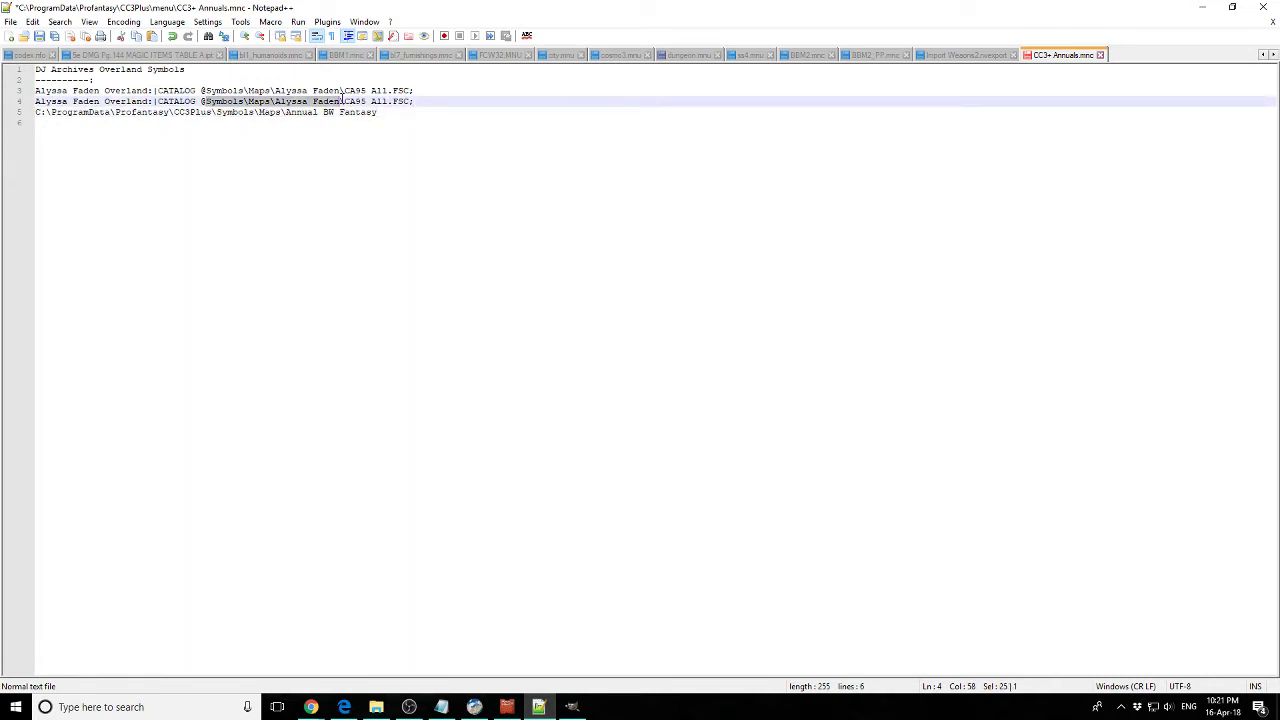
{"action": "key", "text": "ctrl+v"}
{"action": "left_click", "coordinate": [344, 707]}
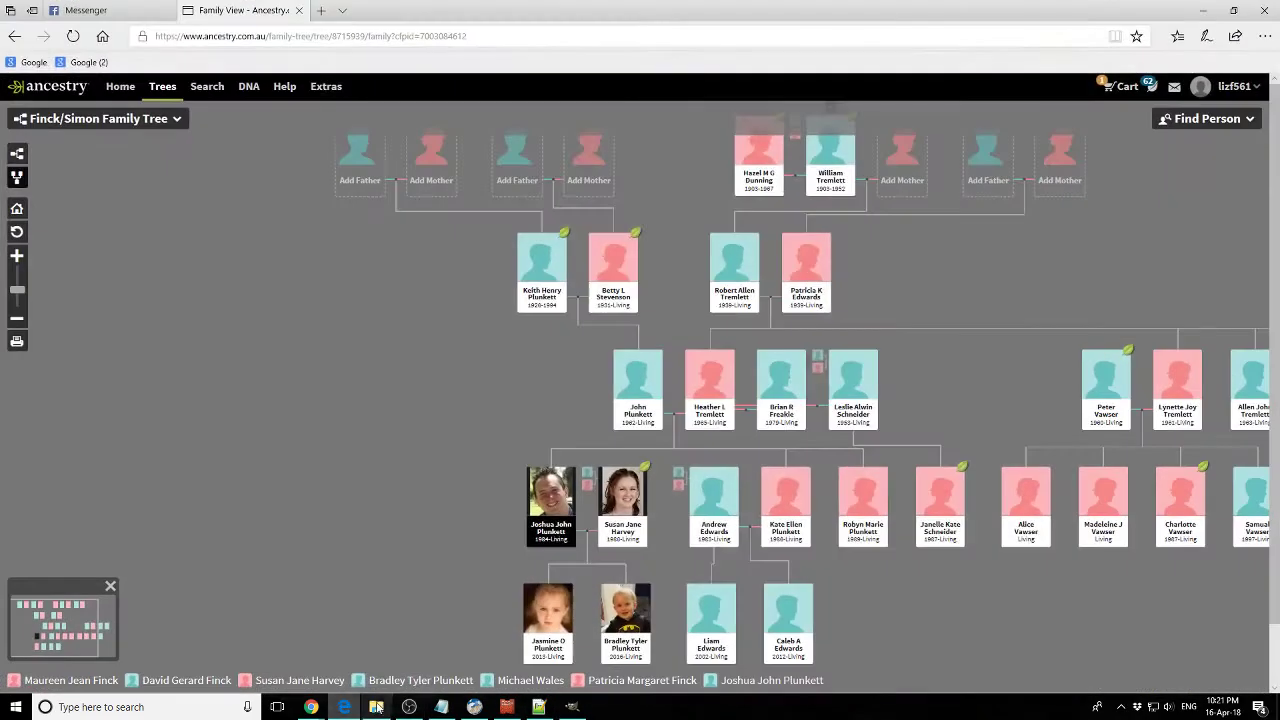
{"action": "left_click", "coordinate": [376, 707]}
{"action": "left_click", "coordinate": [1204, 10]}
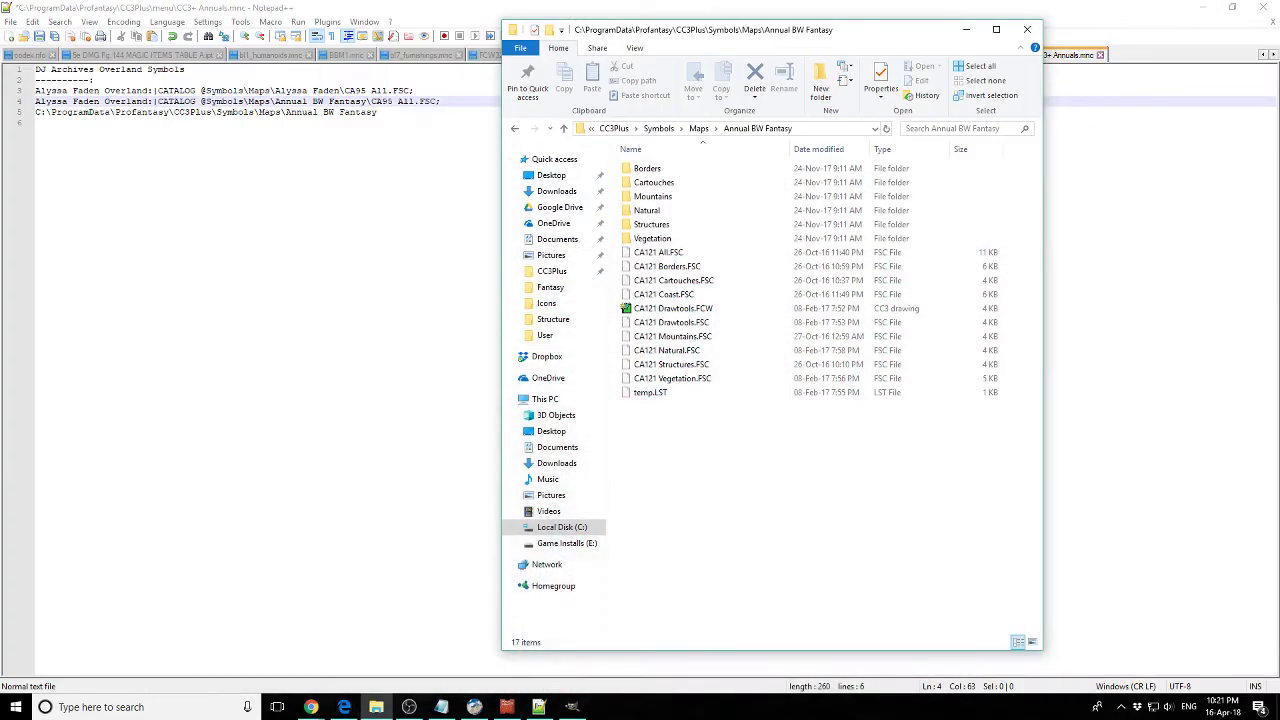
{"action": "left_click", "coordinate": [672, 253]}
{"action": "key", "text": "F2"}
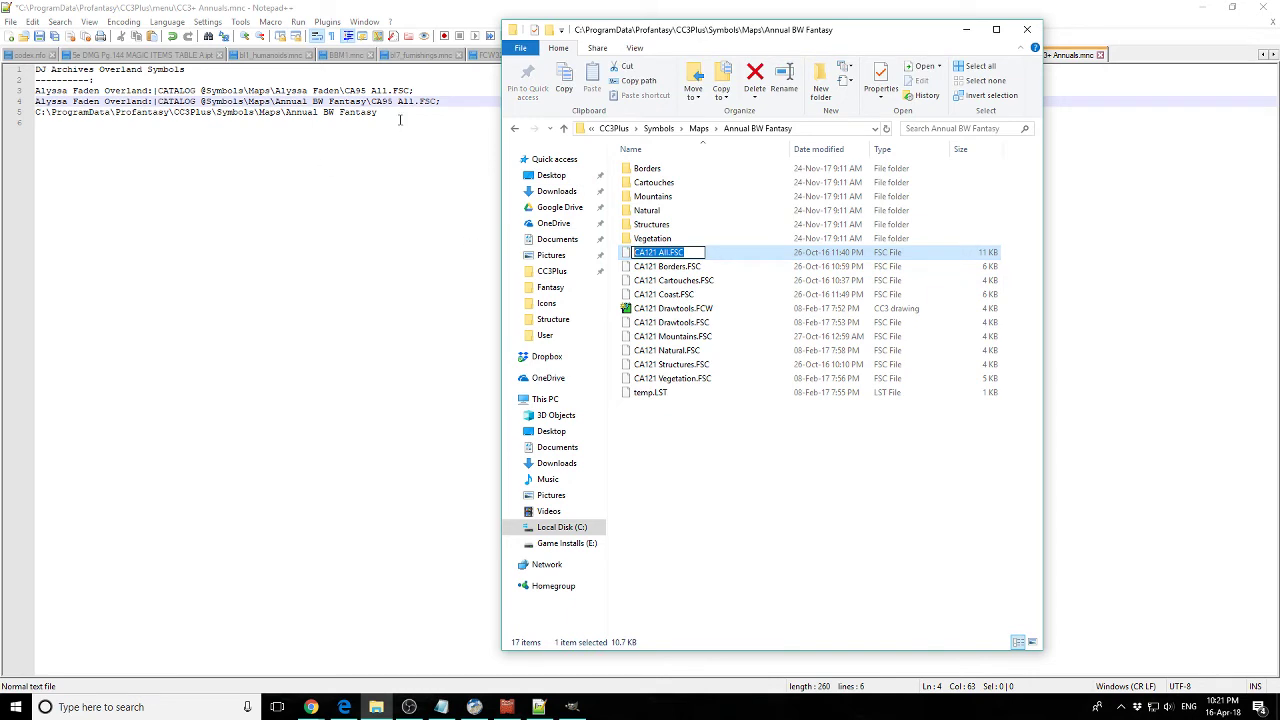
{"action": "left_click", "coordinate": [432, 101]}
{"action": "left_click_drag", "start_coordinate": [437, 101], "coordinate": [375, 101]}
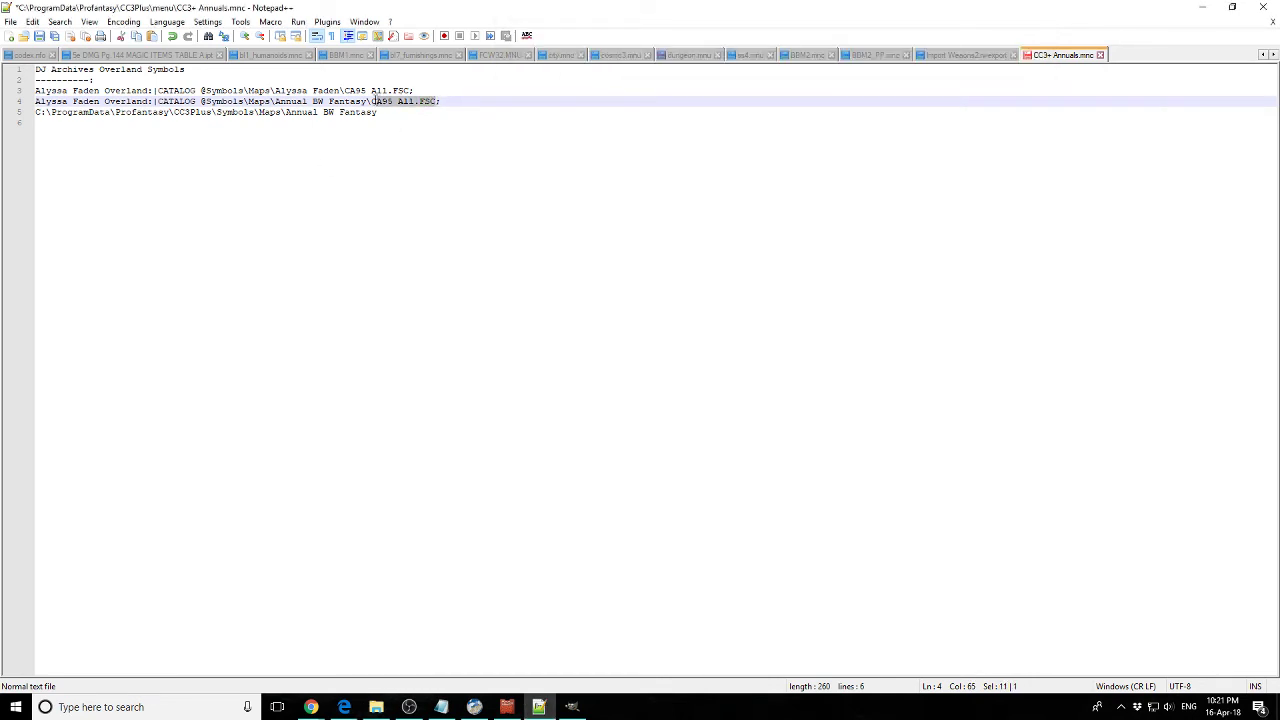
{"action": "key", "text": "BackSpace"}
{"action": "key", "text": "ctrl+v"}
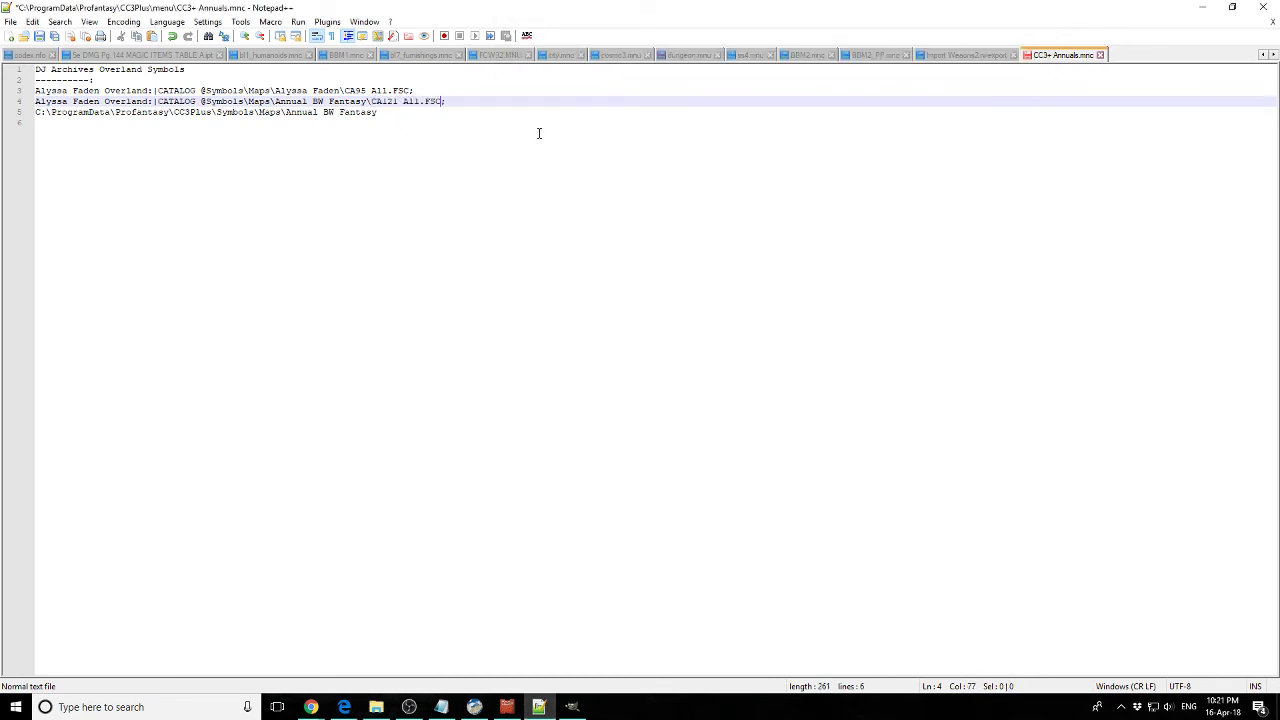
- Change the duplicated entry's menu label to Annual BW Fantasy, copied from the pasted address, and delete the leftover address text
{"action": "key", "text": "Home"}
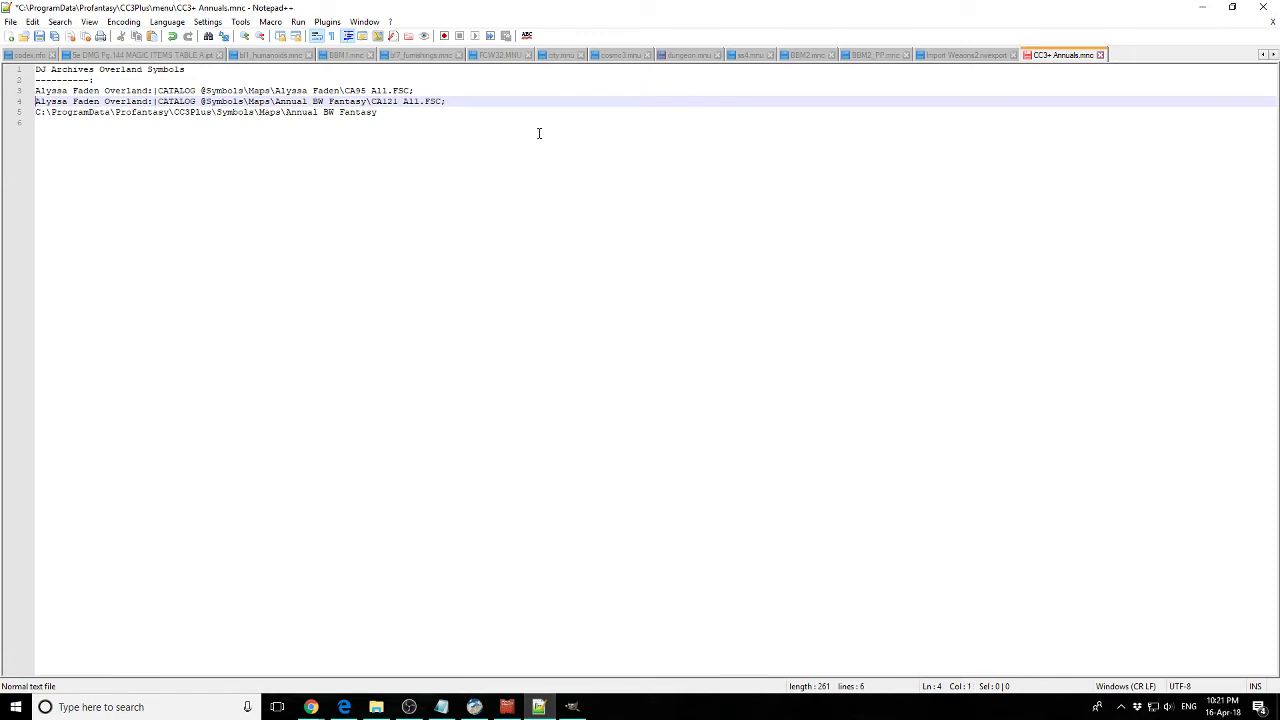
{"action": "left_click", "coordinate": [376, 707]}
{"action": "left_click", "coordinate": [376, 707]}
{"action": "left_click_drag", "start_coordinate": [375, 113], "coordinate": [289, 113]}
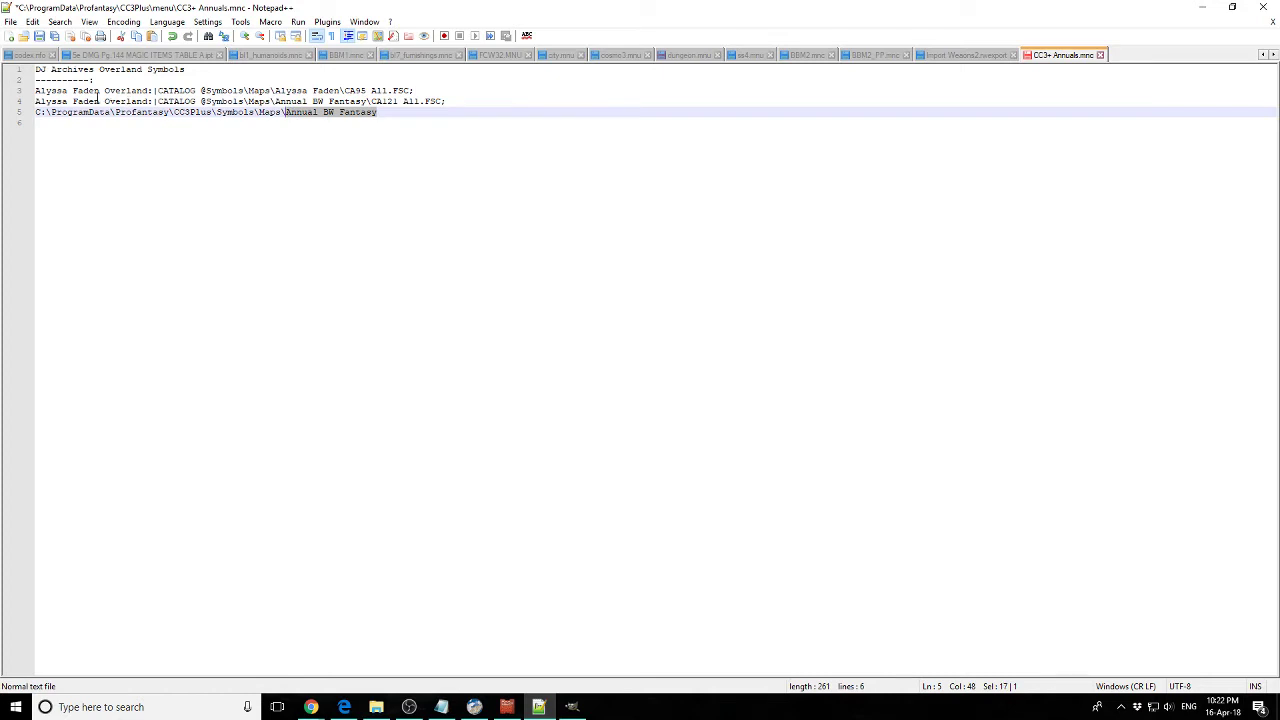
{"action": "left_click_drag", "start_coordinate": [100, 101], "coordinate": [36, 101]}
{"action": "left_click_drag", "start_coordinate": [156, 101], "coordinate": [72, 101]}
{"action": "left_click", "coordinate": [68, 101]}
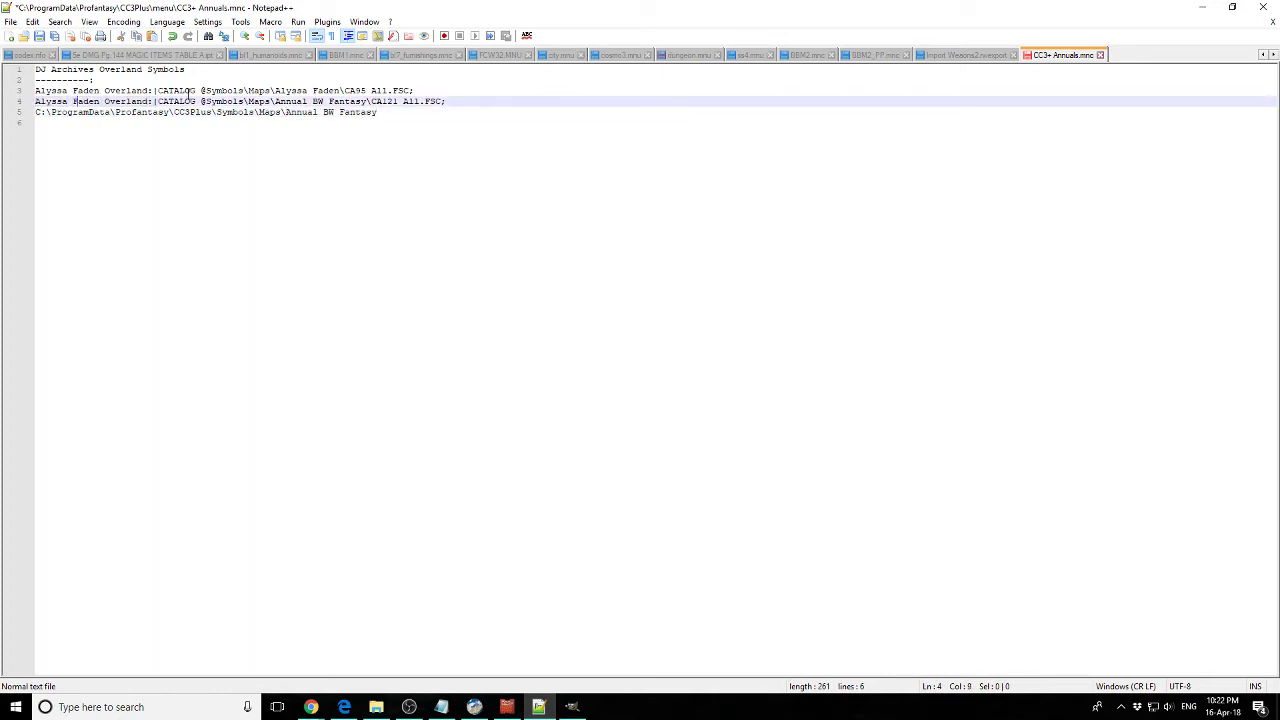
{"action": "left_click", "coordinate": [150, 101]}
{"action": "key", "text": "shift+Home"}
{"action": "key", "text": "ctrl+v"}
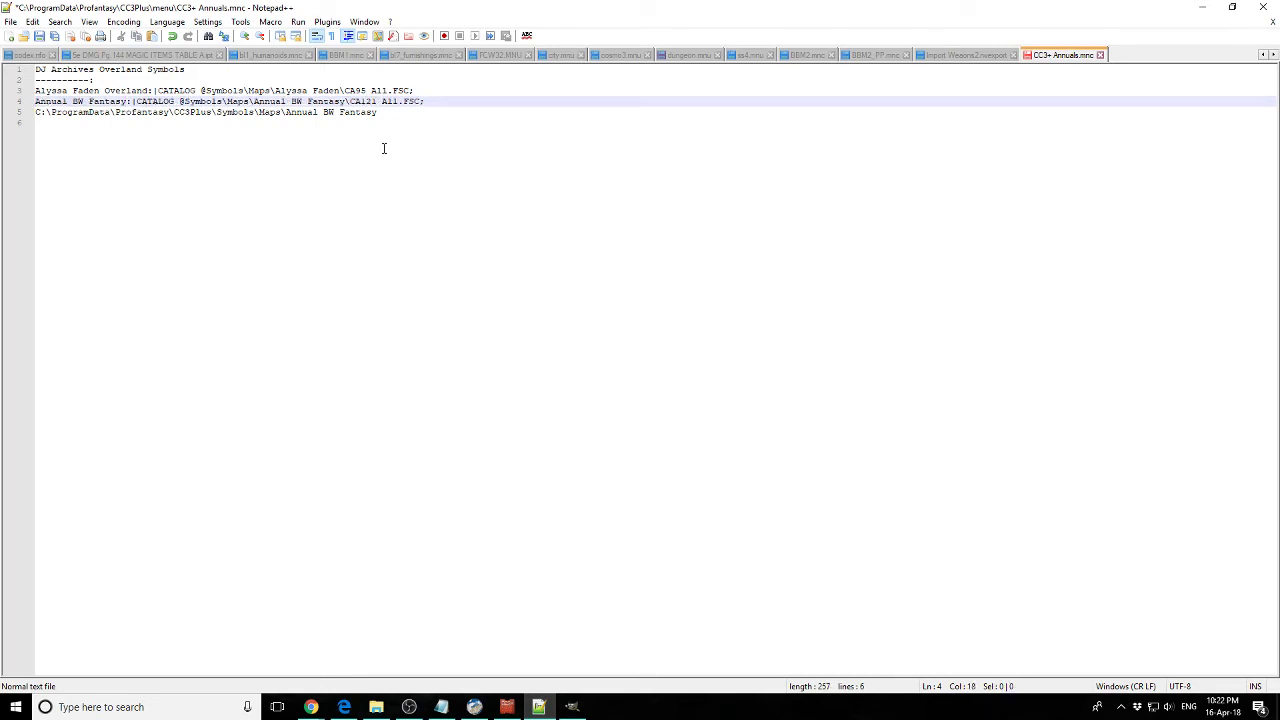
{"action": "left_click_drag", "start_coordinate": [377, 112], "coordinate": [35, 112]}
{"action": "key", "text": "Delete"}
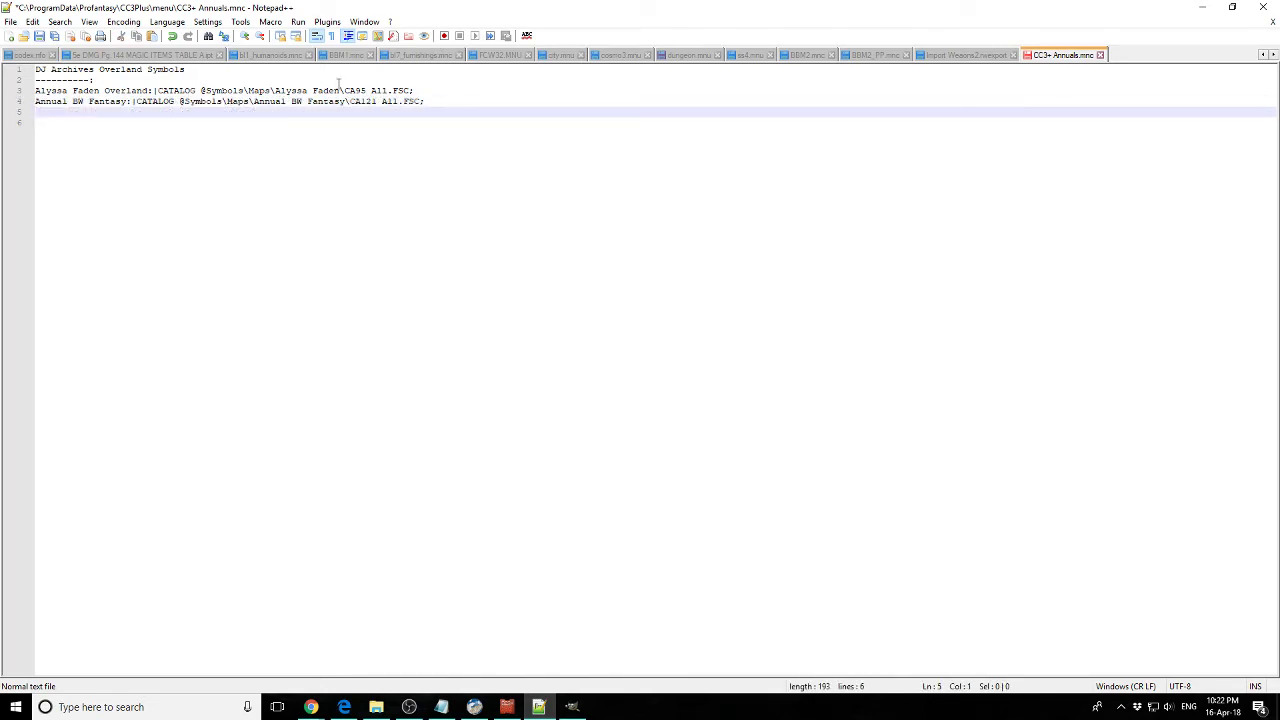
- Copy the Annual BW Fantasy entry and paste four duplicates of it on the lines below
{"action": "left_click", "coordinate": [434, 103]}
{"action": "key", "text": "shift+Home"}
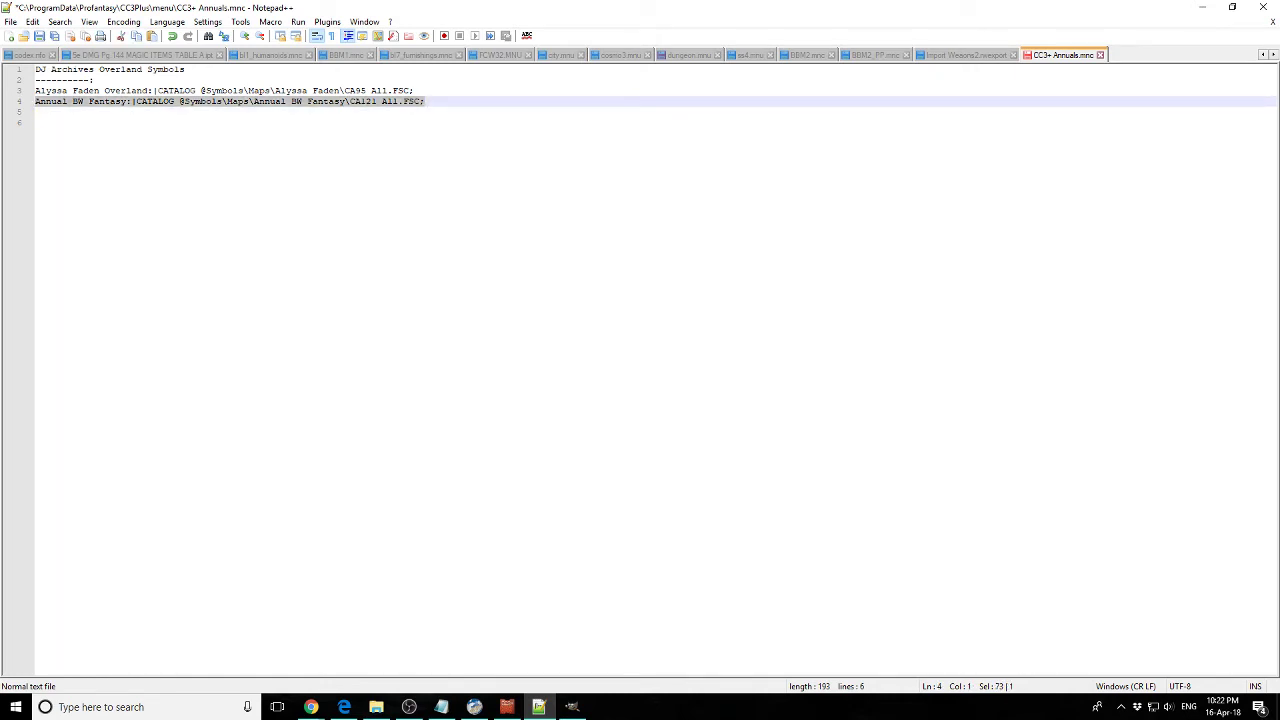
{"action": "key", "text": "End"}
{"action": "key", "text": "Return"}
{"action": "key", "text": "ctrl+v"}
{"action": "key", "text": "Return"}
{"action": "key", "text": "ctrl+v"}
{"action": "key", "text": "Return"}
{"action": "key", "text": "ctrl+v"}
{"action": "key", "text": "Return"}
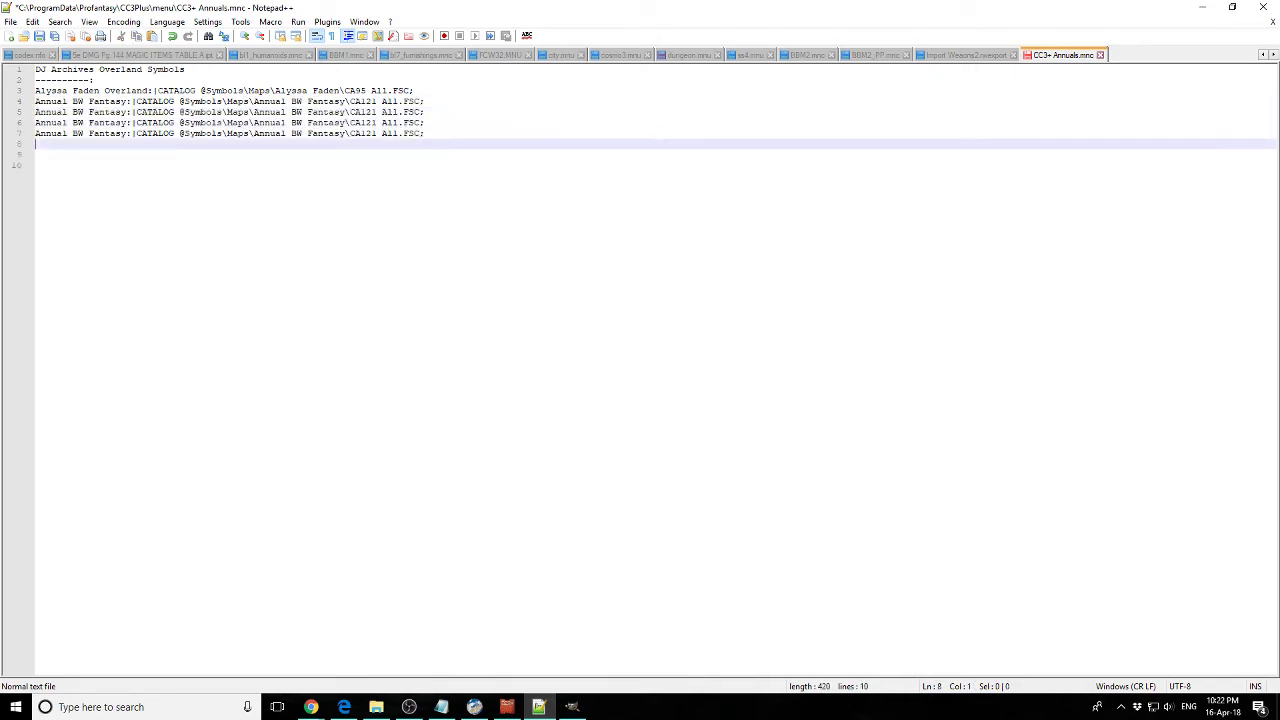
{"action": "key", "text": "ctrl+v"}
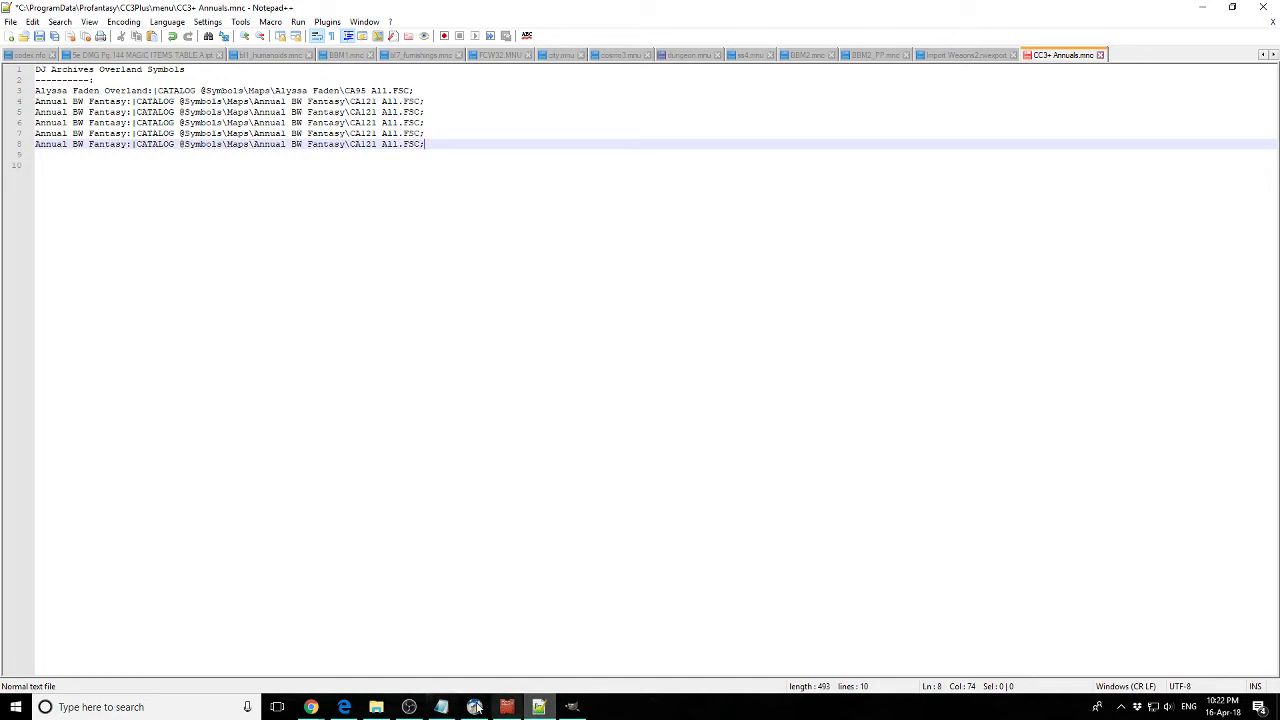
- Replace the last entry's folder path with Symbols\Maps\1930s Overland, copied from that folder's address
{"action": "left_click", "coordinate": [374, 707]}
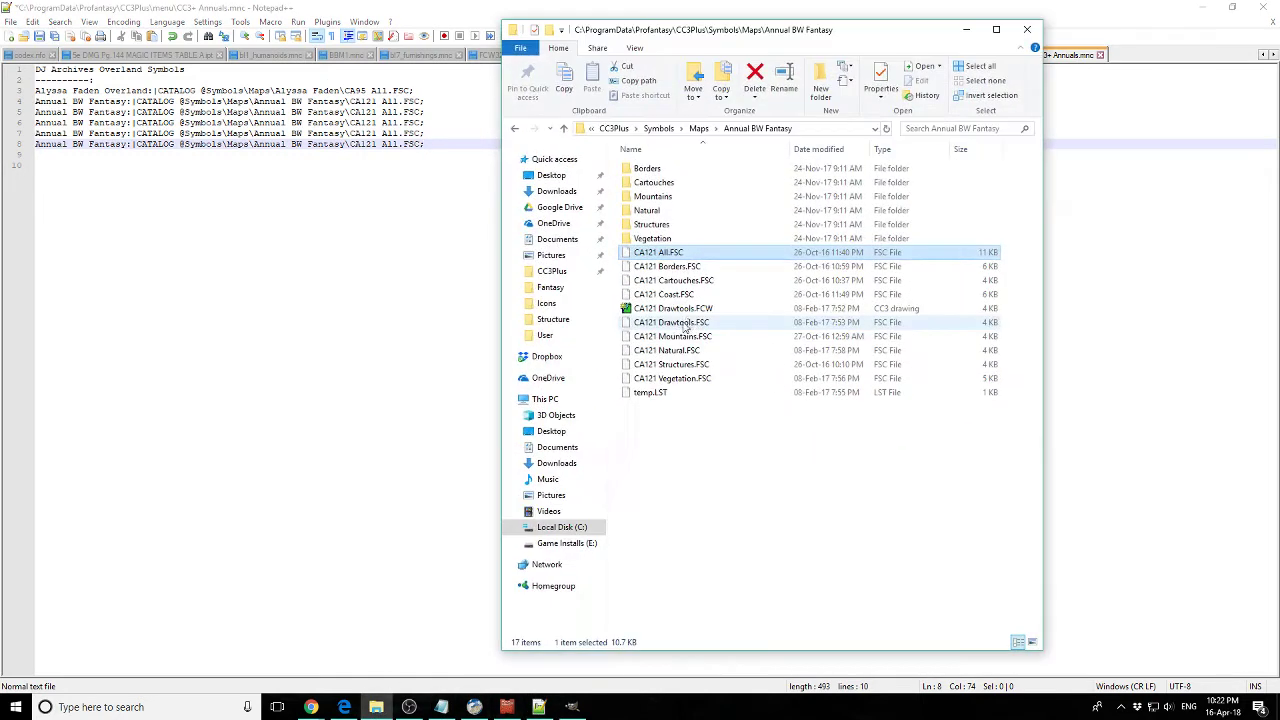
{"action": "left_click", "coordinate": [703, 128]}
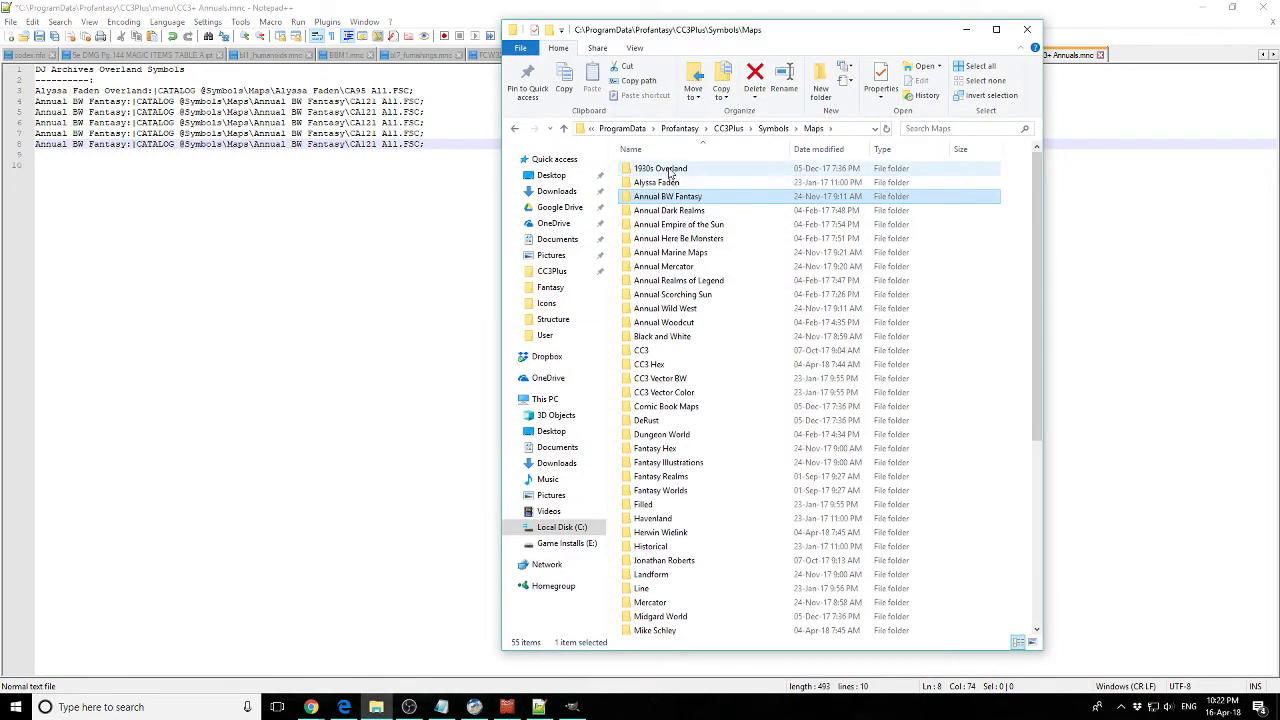
{"action": "double_click", "coordinate": [693, 169]}
{"action": "right_click", "coordinate": [808, 130]}
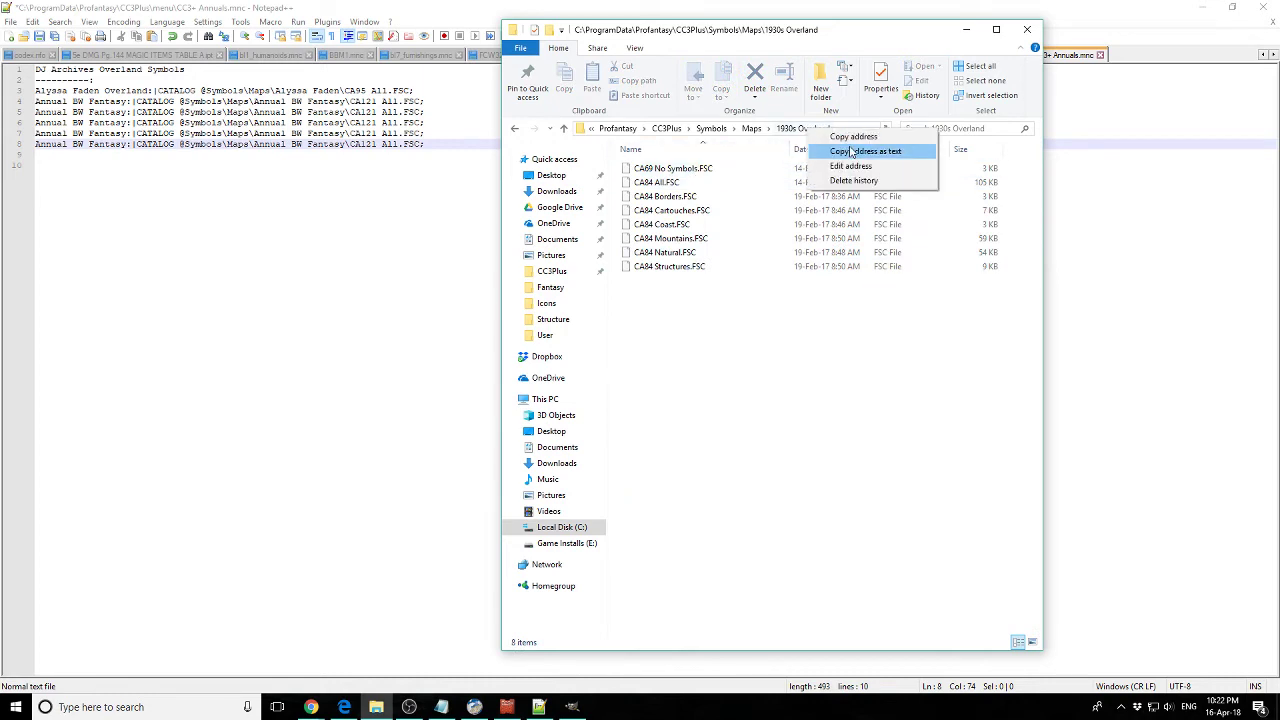
{"action": "left_click", "coordinate": [855, 150]}
{"action": "left_click", "coordinate": [349, 165]}
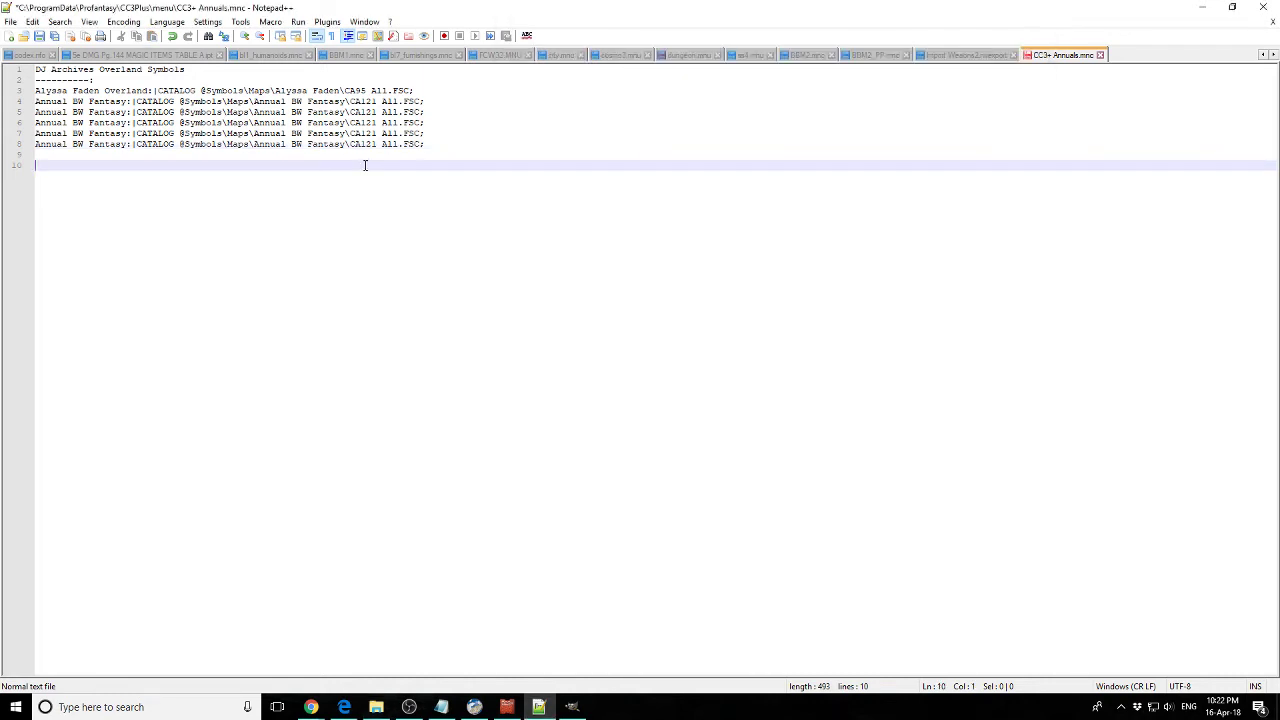
{"action": "left_click", "coordinate": [376, 707]}
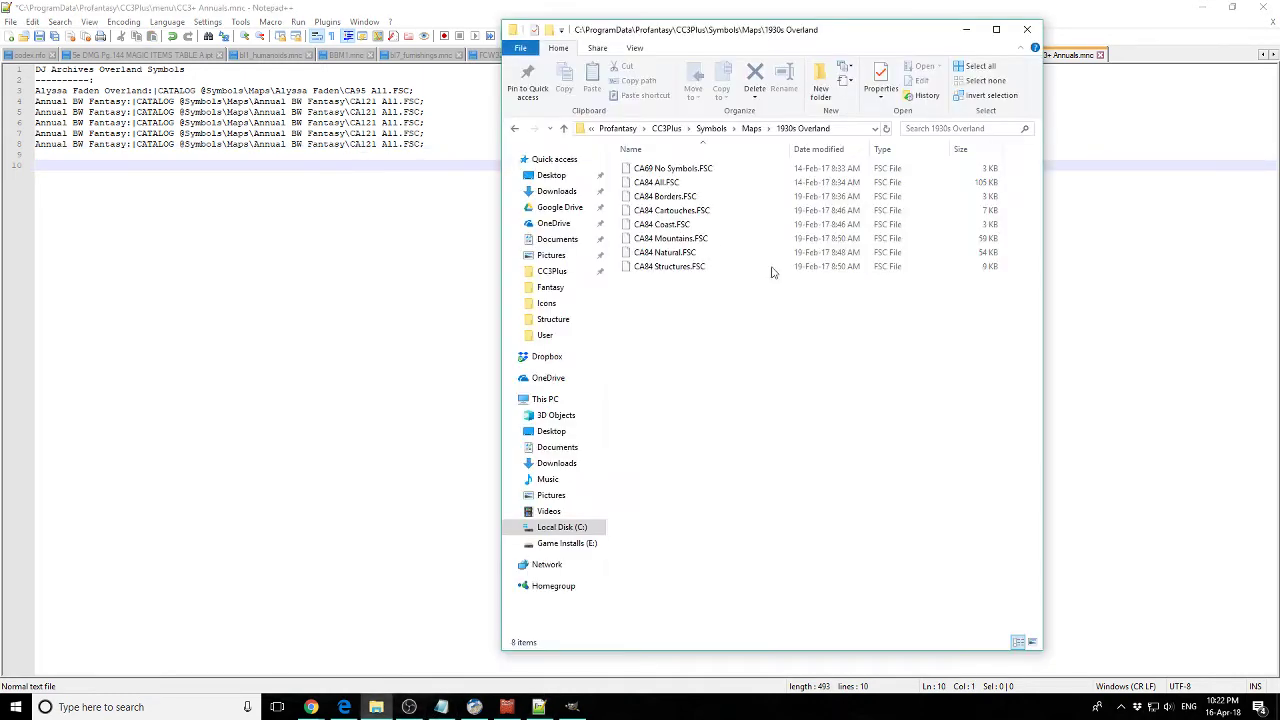
{"action": "left_click", "coordinate": [840, 130]}
{"action": "left_click_drag", "start_coordinate": [838, 130], "coordinate": [730, 130]}
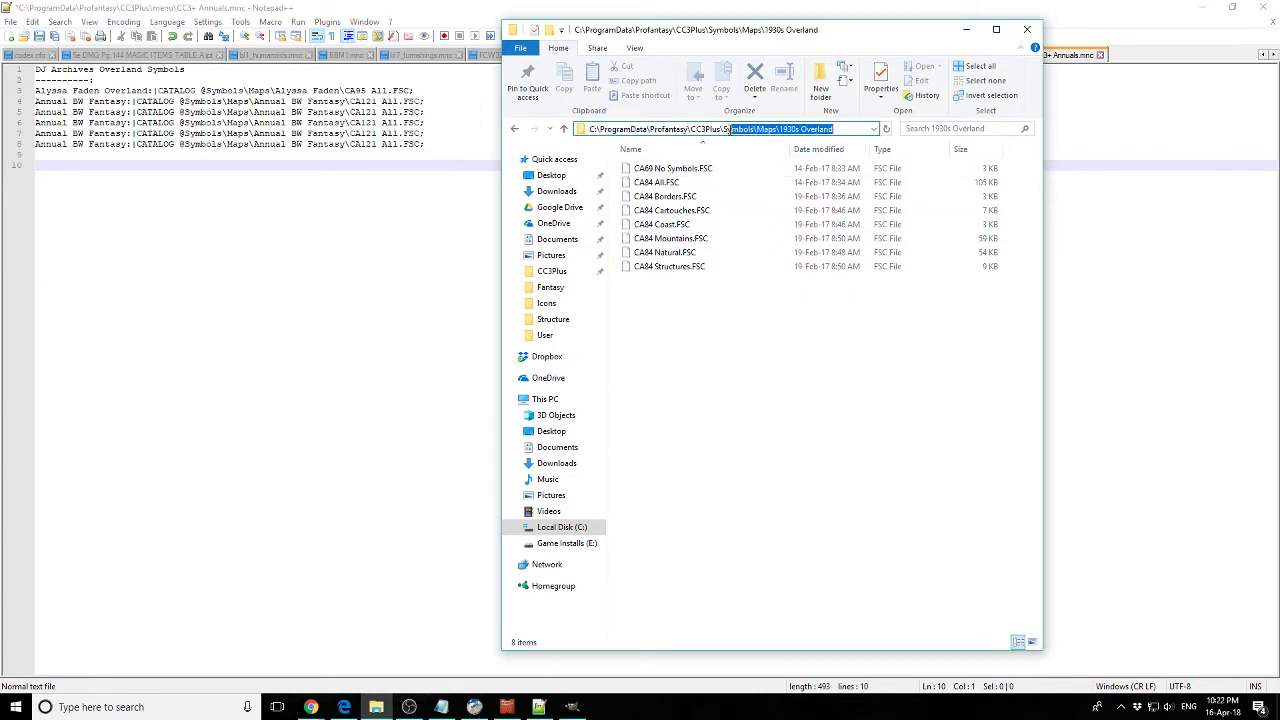
{"action": "left_click", "coordinate": [421, 260]}
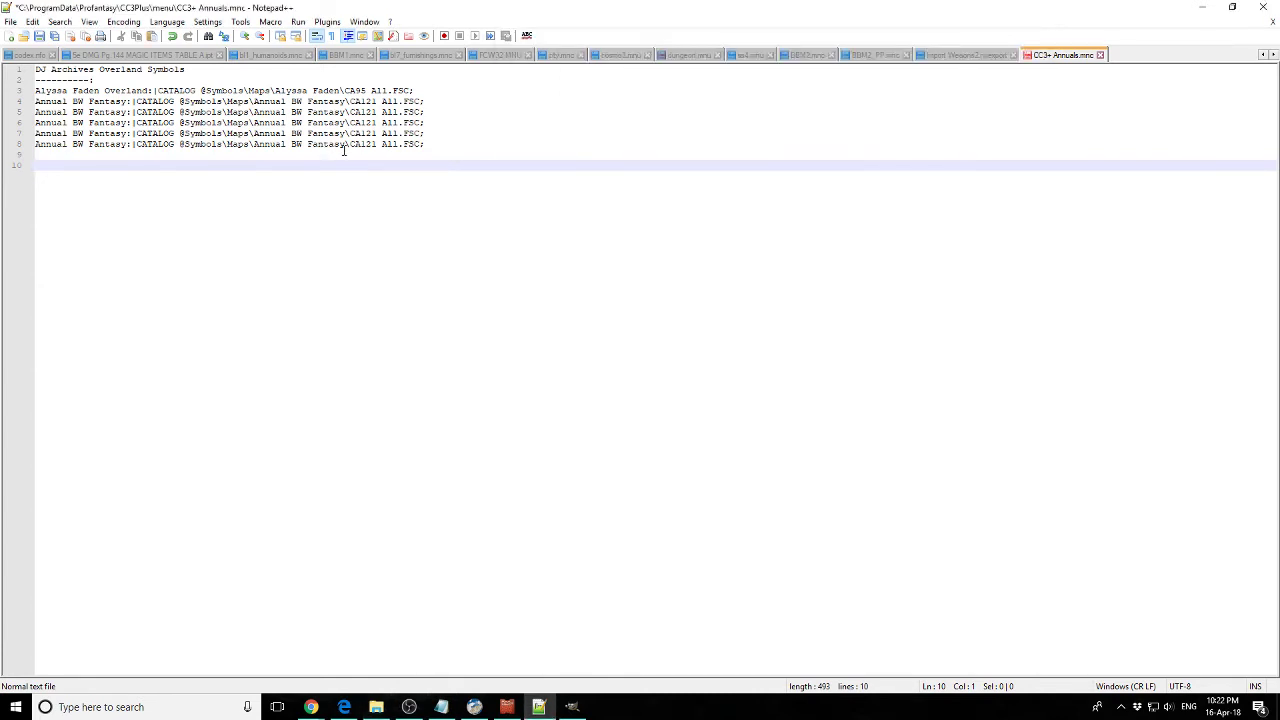
{"action": "left_click_drag", "start_coordinate": [344, 144], "coordinate": [200, 146]}
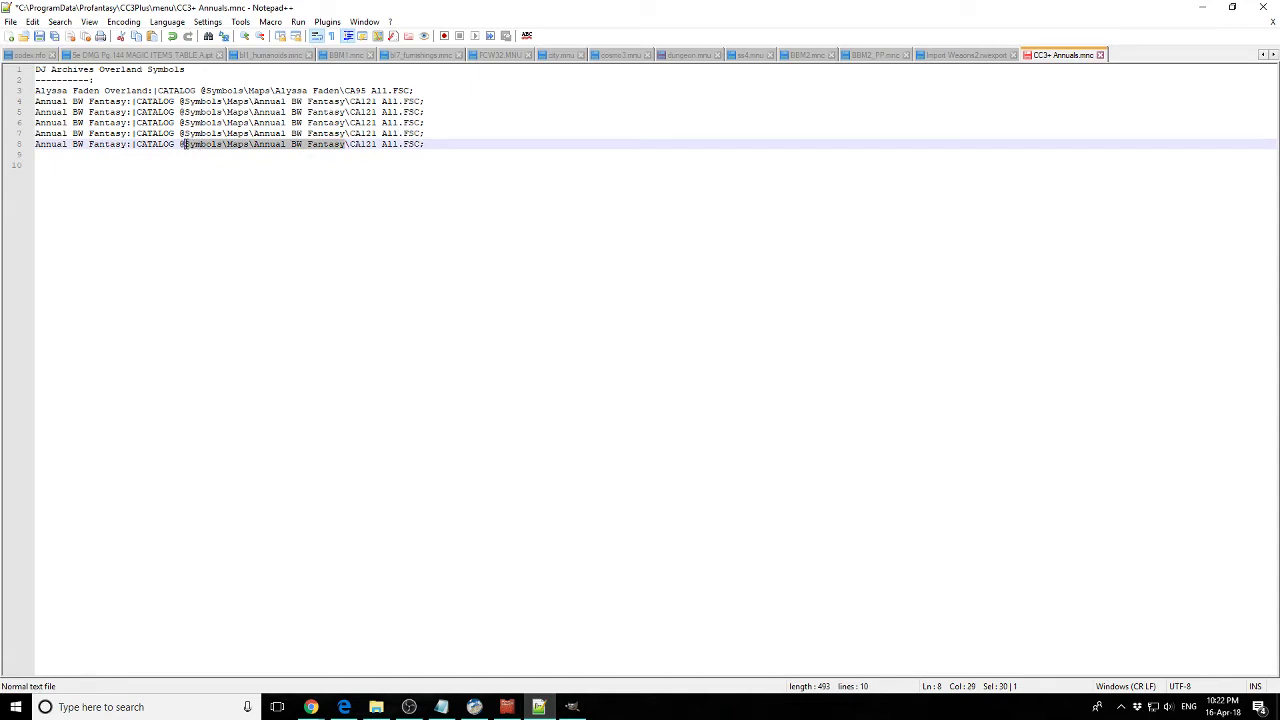
{"action": "key", "text": "ctrl+v"}
- Replace the last entry's catalog file name with CA84 All.FSC, copied from the 1930s Overland folder
{"action": "left_click", "coordinate": [376, 707]}
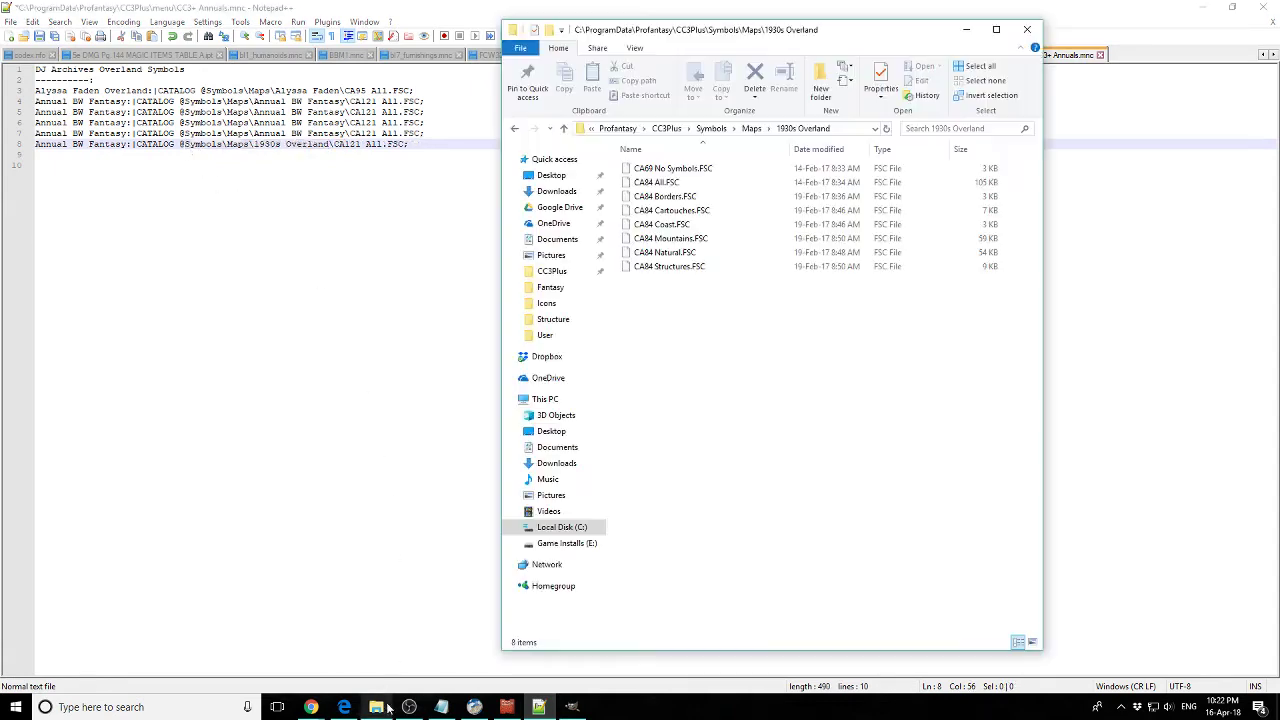
{"action": "left_click", "coordinate": [665, 183]}
{"action": "right_click", "coordinate": [665, 183]}
{"action": "left_click", "coordinate": [700, 406]}
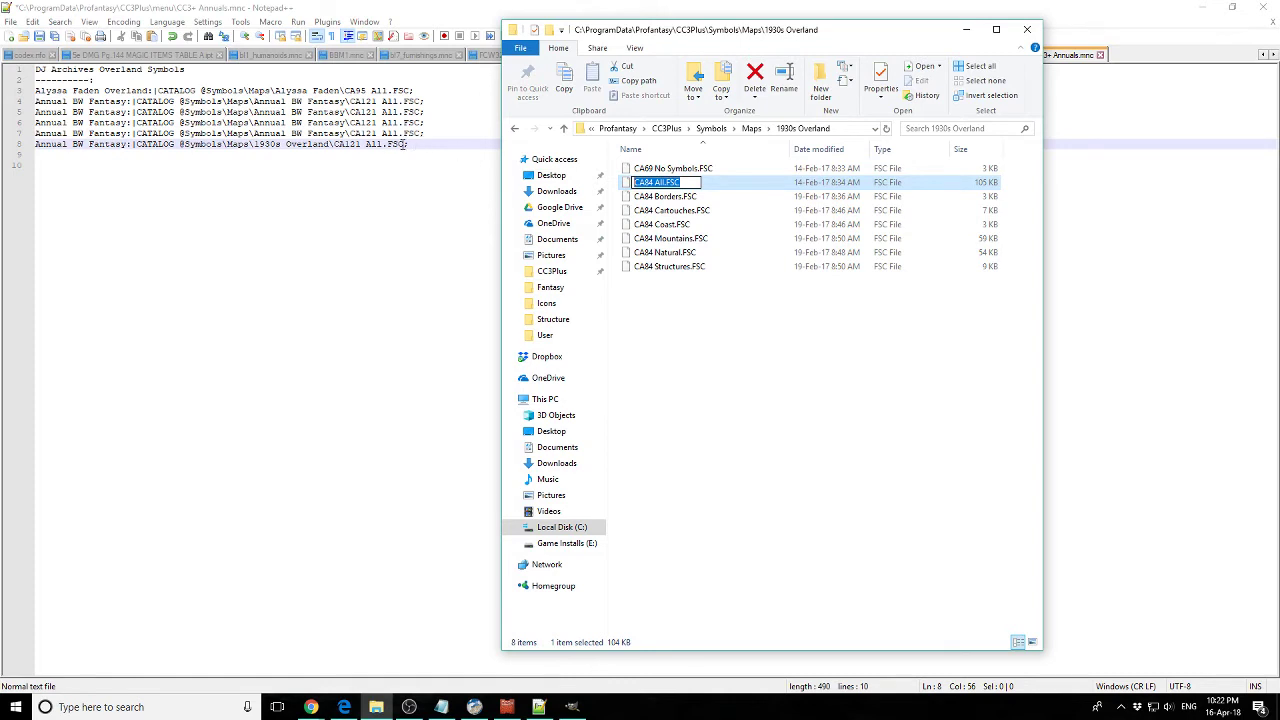
{"action": "key", "text": "ctrl+c"}
{"action": "left_click_drag", "start_coordinate": [403, 143], "coordinate": [334, 144]}
{"action": "key", "text": "ctrl+v"}
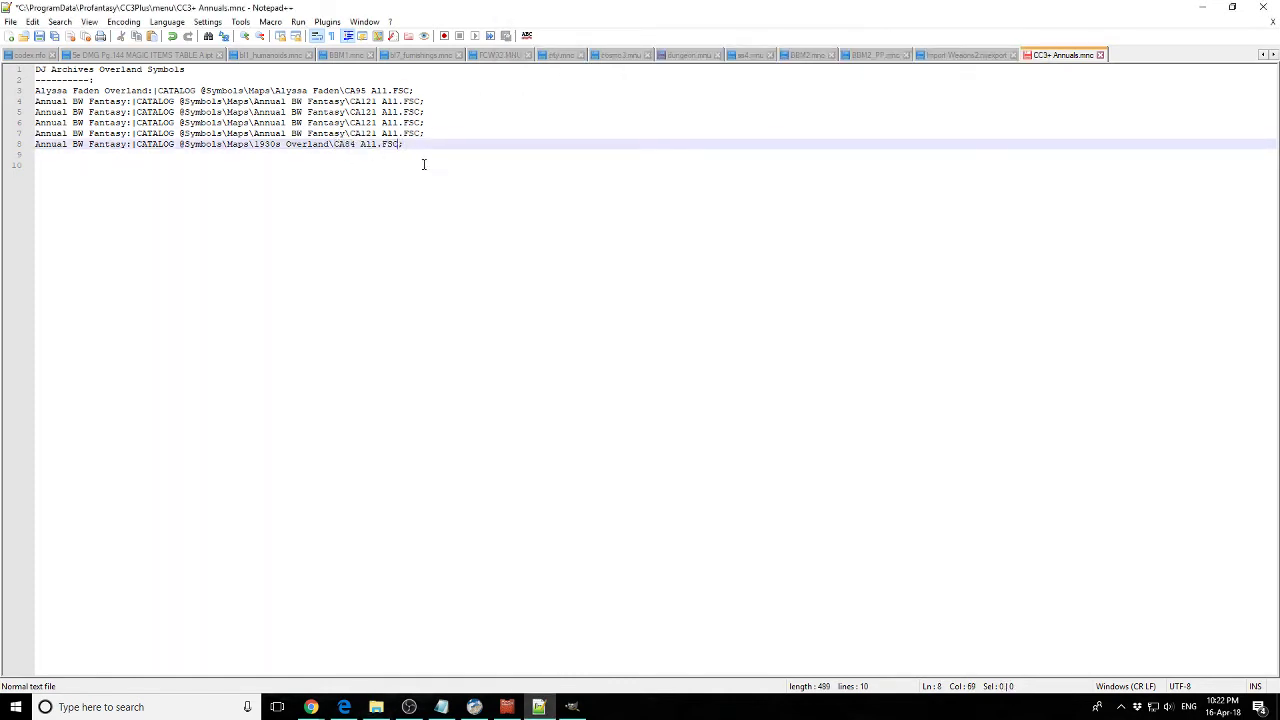
- Move the 1930s Overland entry up from the end of the list to just above the Annual BW Fantasy entries
{"action": "left_click_drag", "start_coordinate": [432, 143], "coordinate": [4, 146]}
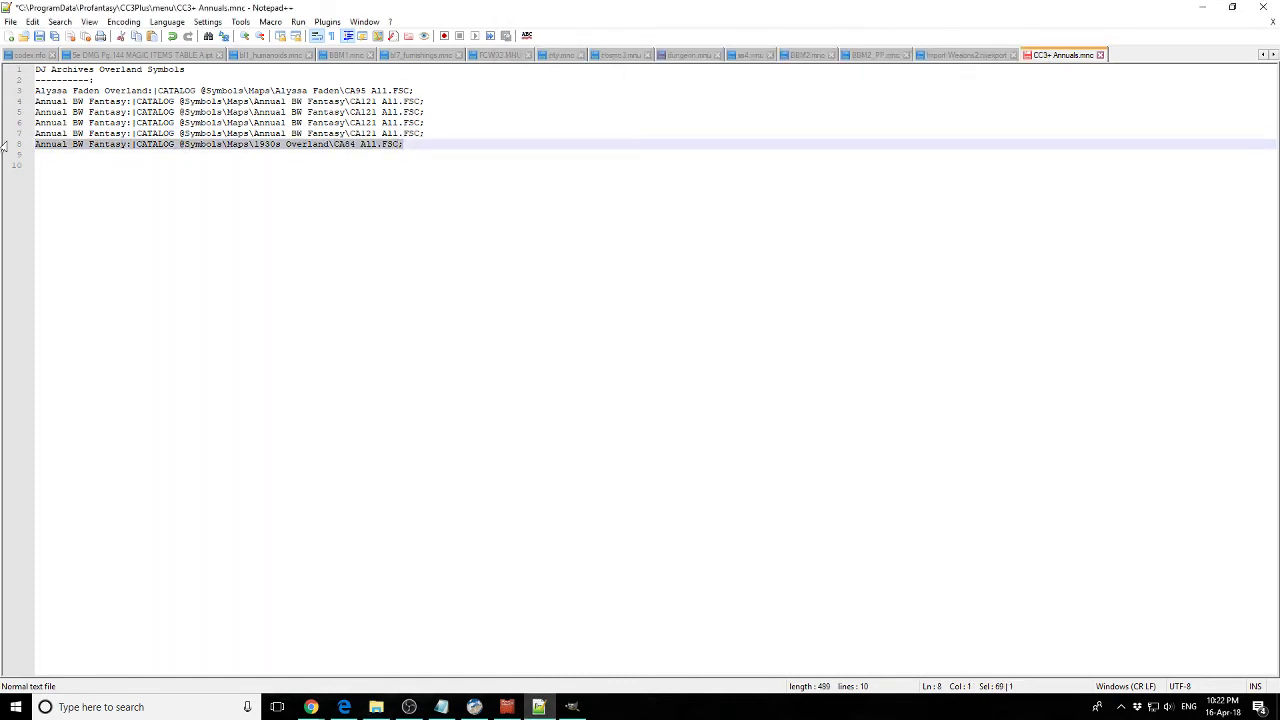
{"action": "key", "text": "ctrl+shift+Up"}
{"action": "key", "text": "ctrl+shift+Up"}
{"action": "key", "text": "ctrl+shift+Up"}
{"action": "key", "text": "ctrl+shift+Up"}
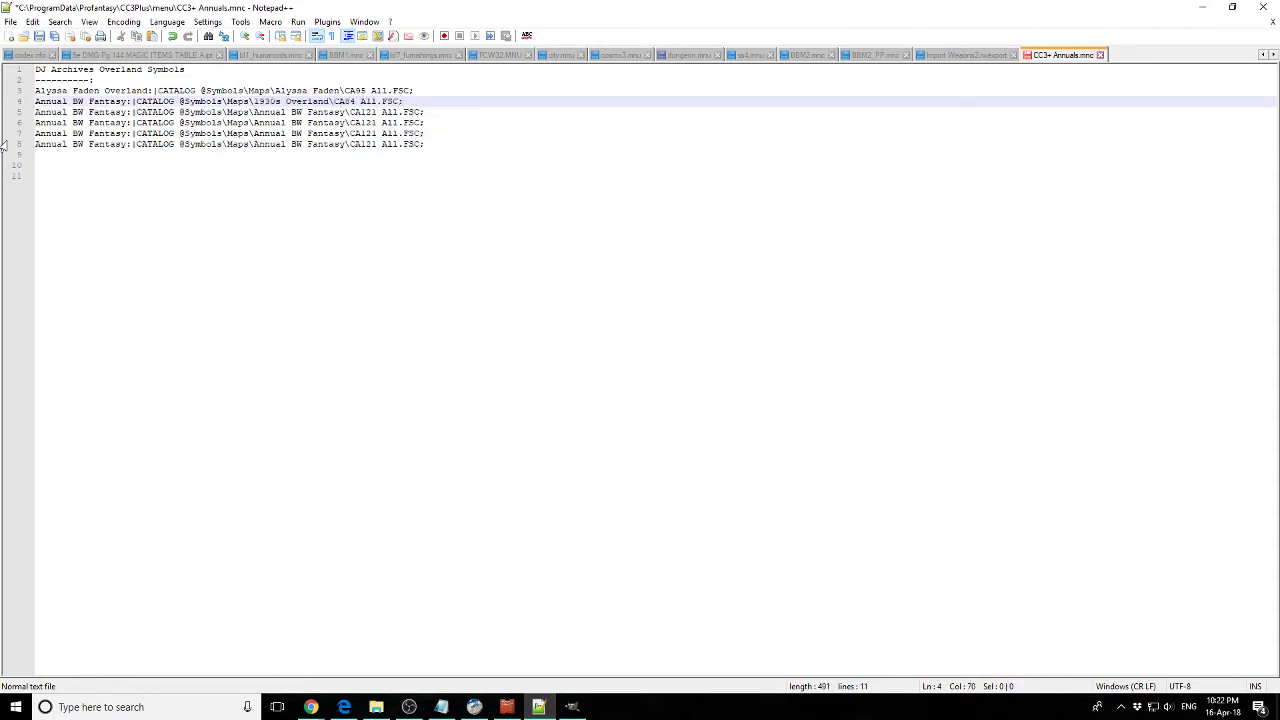
- Cut the 1930s Overland entry and paste it above the Alyssa Faden entry, then move the blank line below the first Annual BW Fantasy entry
{"action": "key", "text": "shift+Home"}
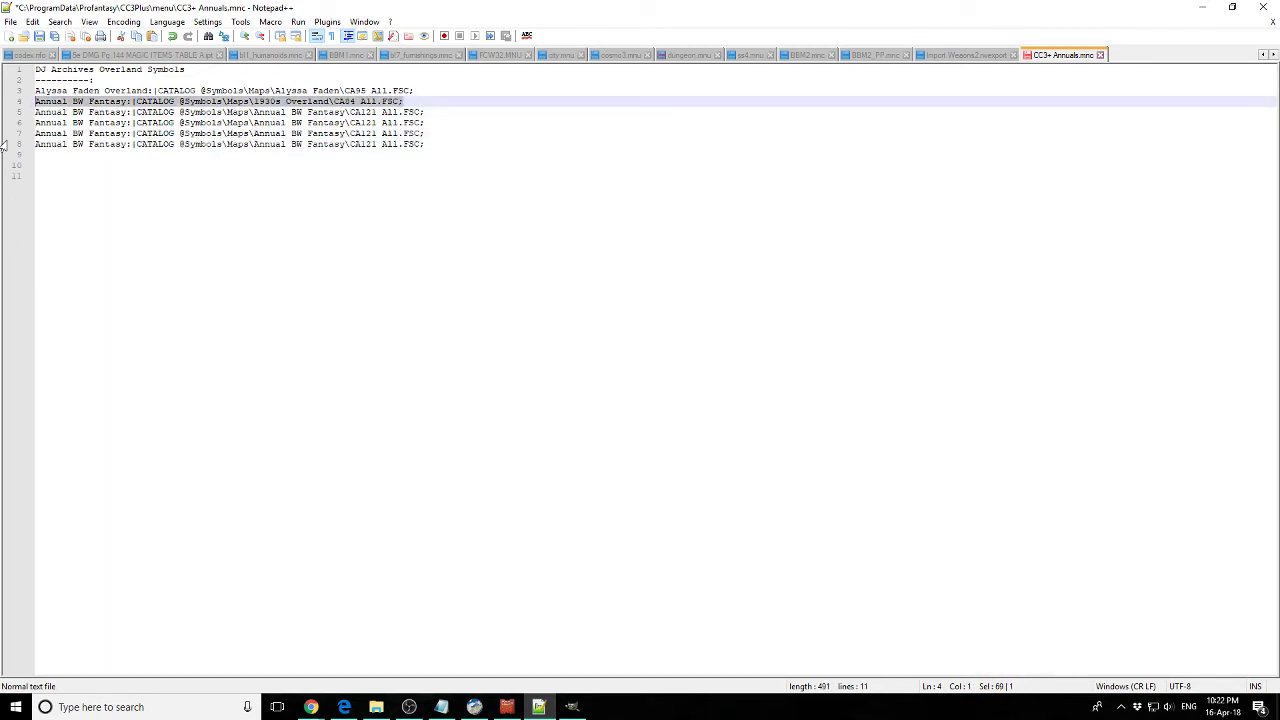
{"action": "key", "text": "ctrl+x"}
{"action": "key", "text": "Up"}
{"action": "key", "text": "Return"}
{"action": "key", "text": "Up"}
{"action": "key", "text": "ctrl+v"}
{"action": "key", "text": "Down"}
{"action": "key", "text": "Down"}
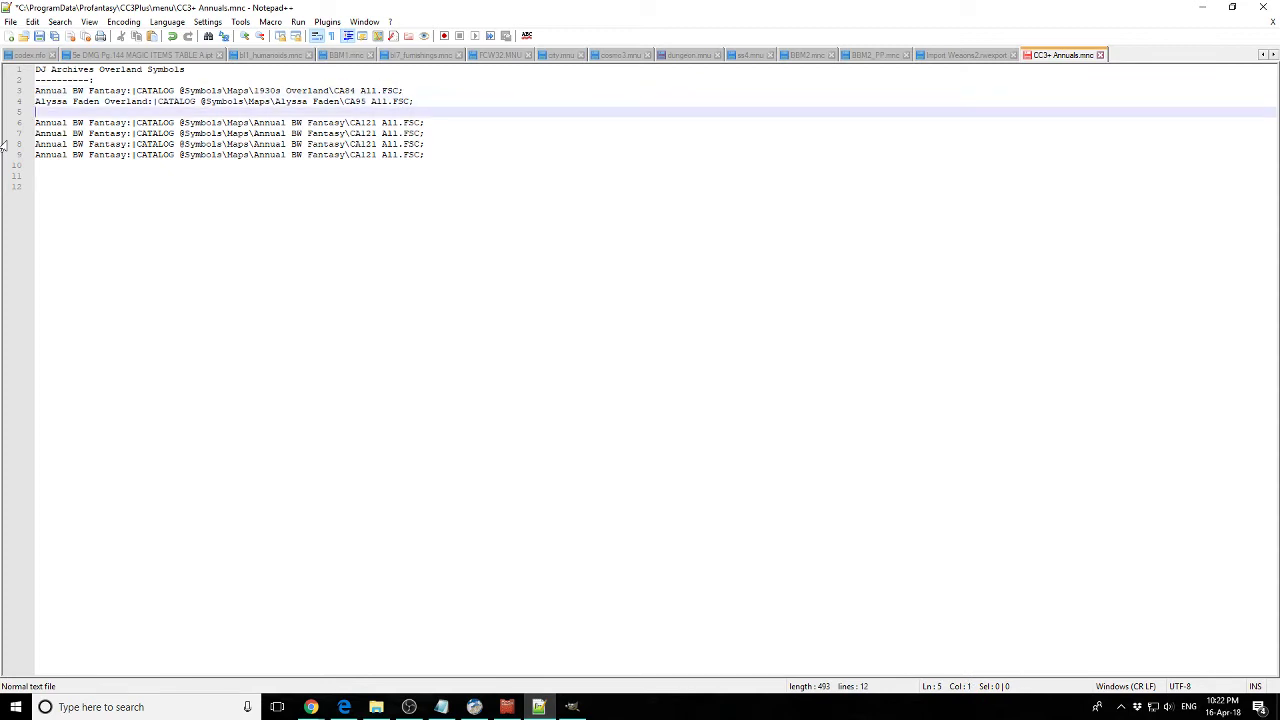
{"action": "key", "text": "ctrl+shift+Down"}
{"action": "key", "text": "Down"}
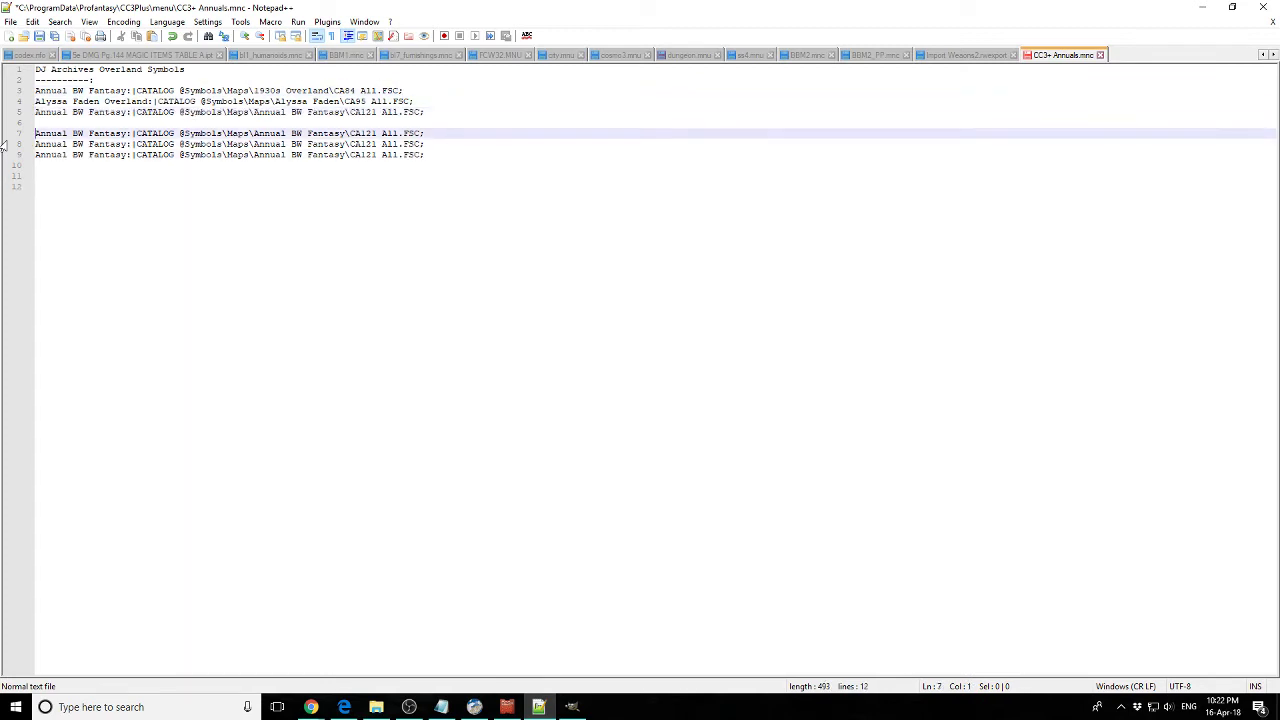
- Replace the folder path of the entry below the blank line with Symbols\Maps\Annual Dark Realms, copied from that folder's address
{"action": "left_click", "coordinate": [376, 707]}
{"action": "left_click", "coordinate": [751, 128]}
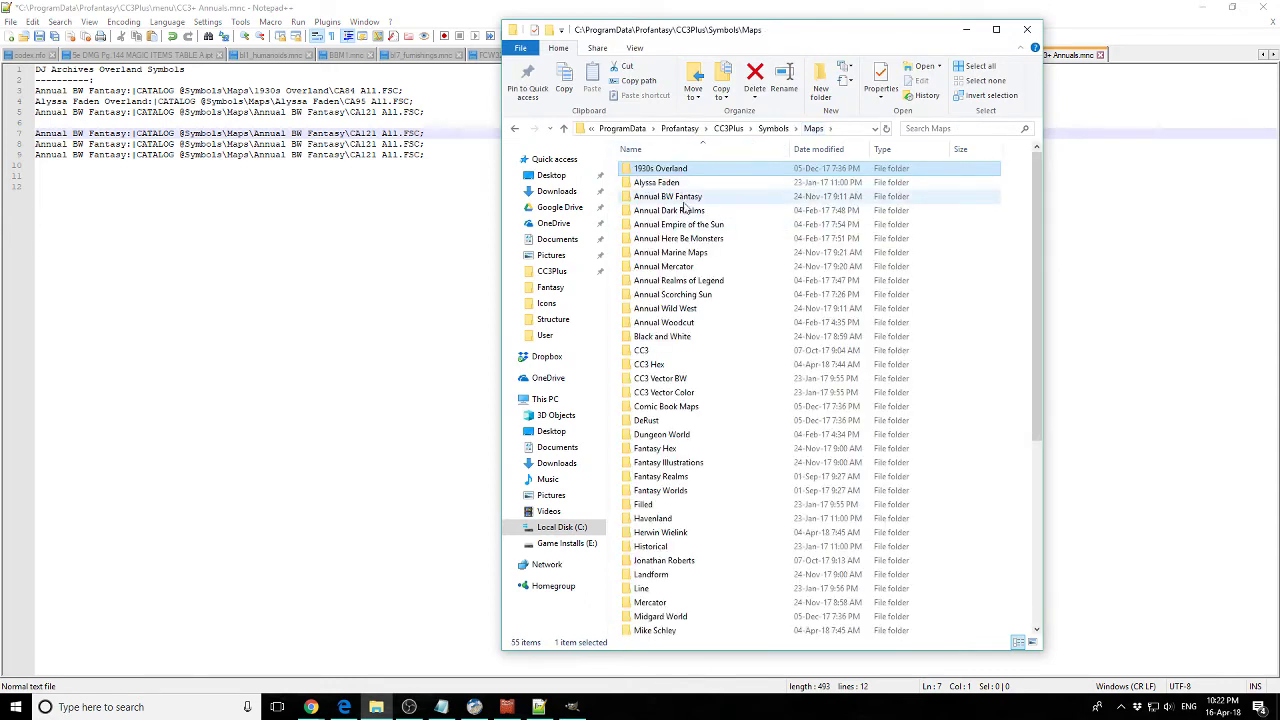
{"action": "left_click", "coordinate": [688, 211]}
{"action": "left_click", "coordinate": [690, 214]}
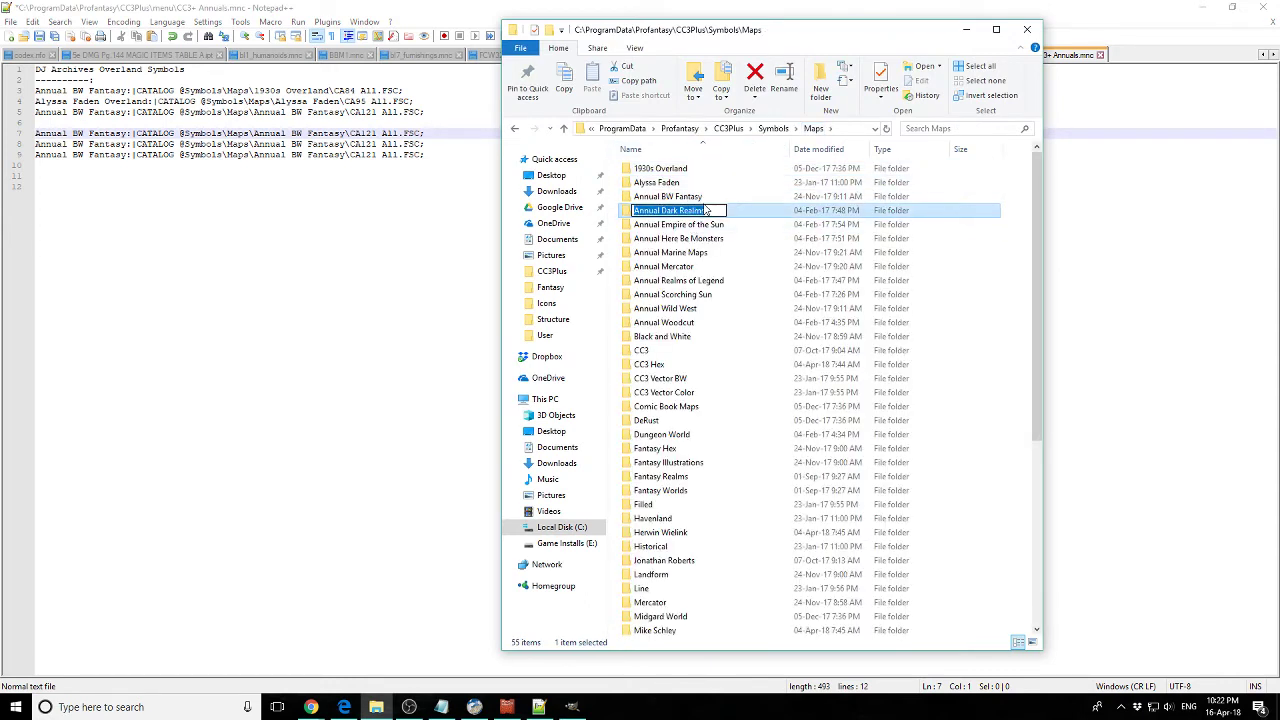
{"action": "left_click", "coordinate": [624, 214]}
{"action": "double_click", "coordinate": [624, 214]}
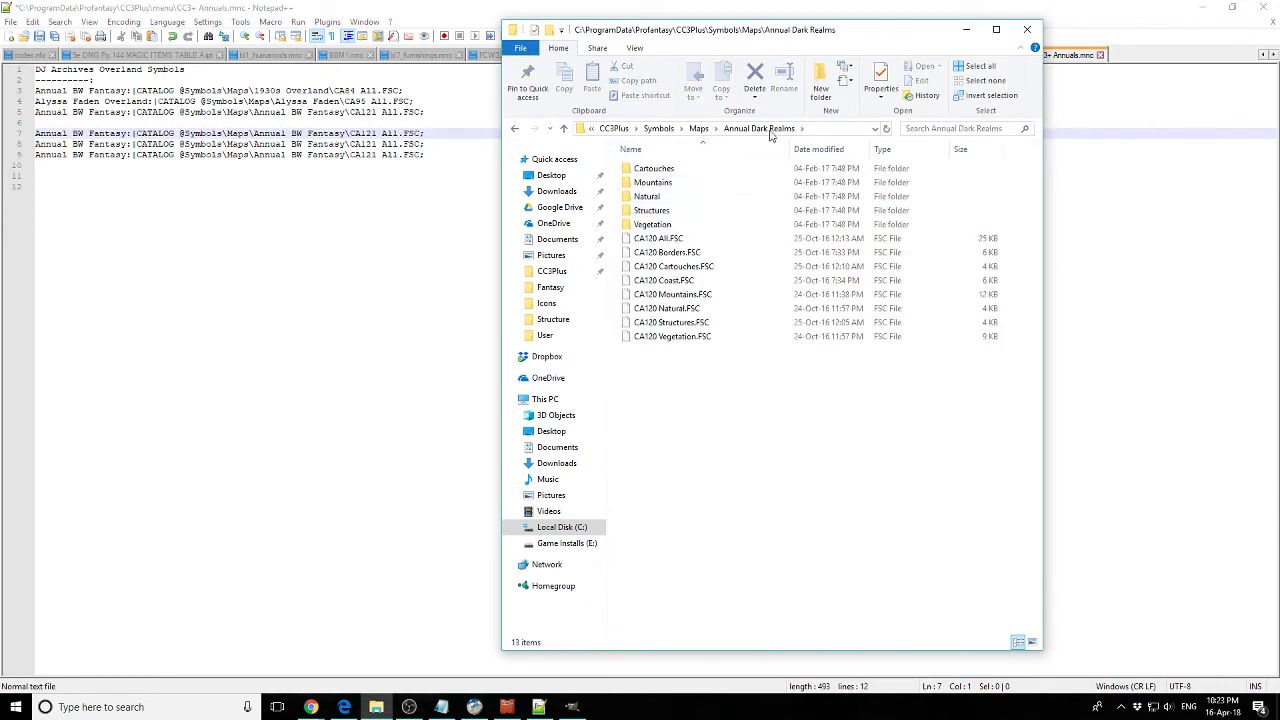
{"action": "left_click", "coordinate": [838, 127]}
{"action": "left_click_drag", "start_coordinate": [862, 125], "coordinate": [721, 140]}
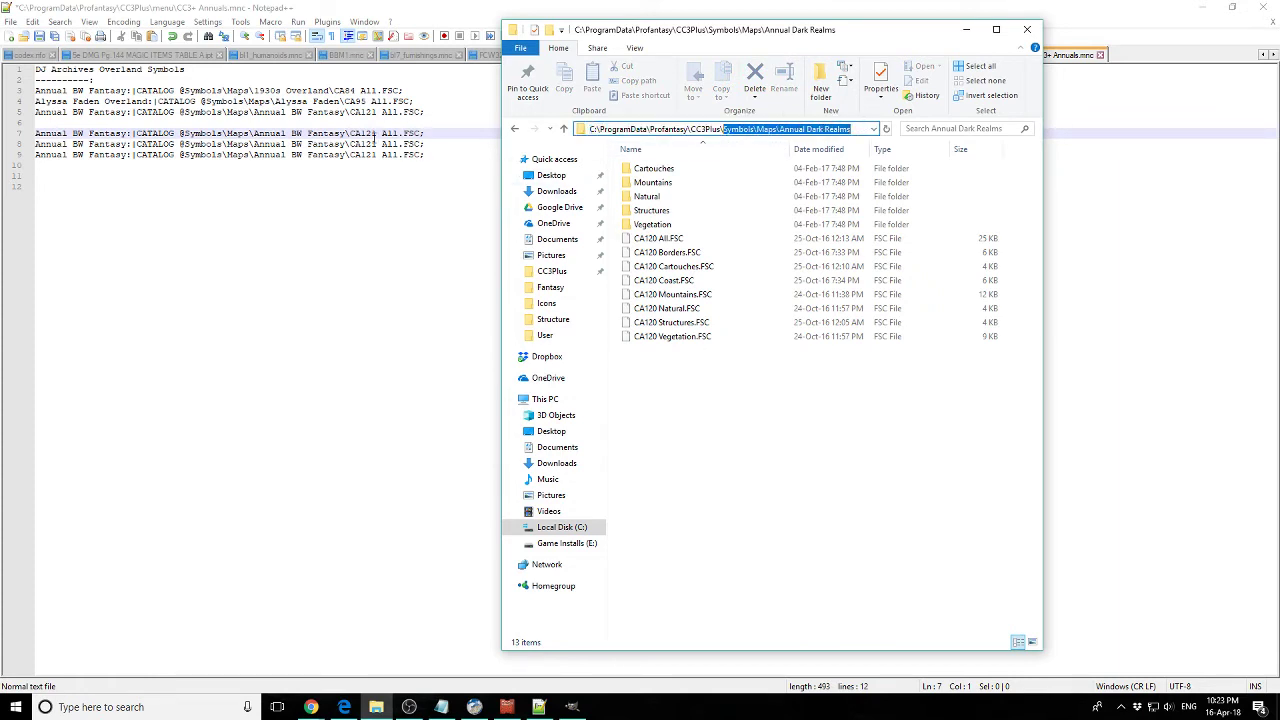
{"action": "left_click_drag", "start_coordinate": [346, 133], "coordinate": [190, 133]}
{"action": "key", "text": "ctrl+v"}
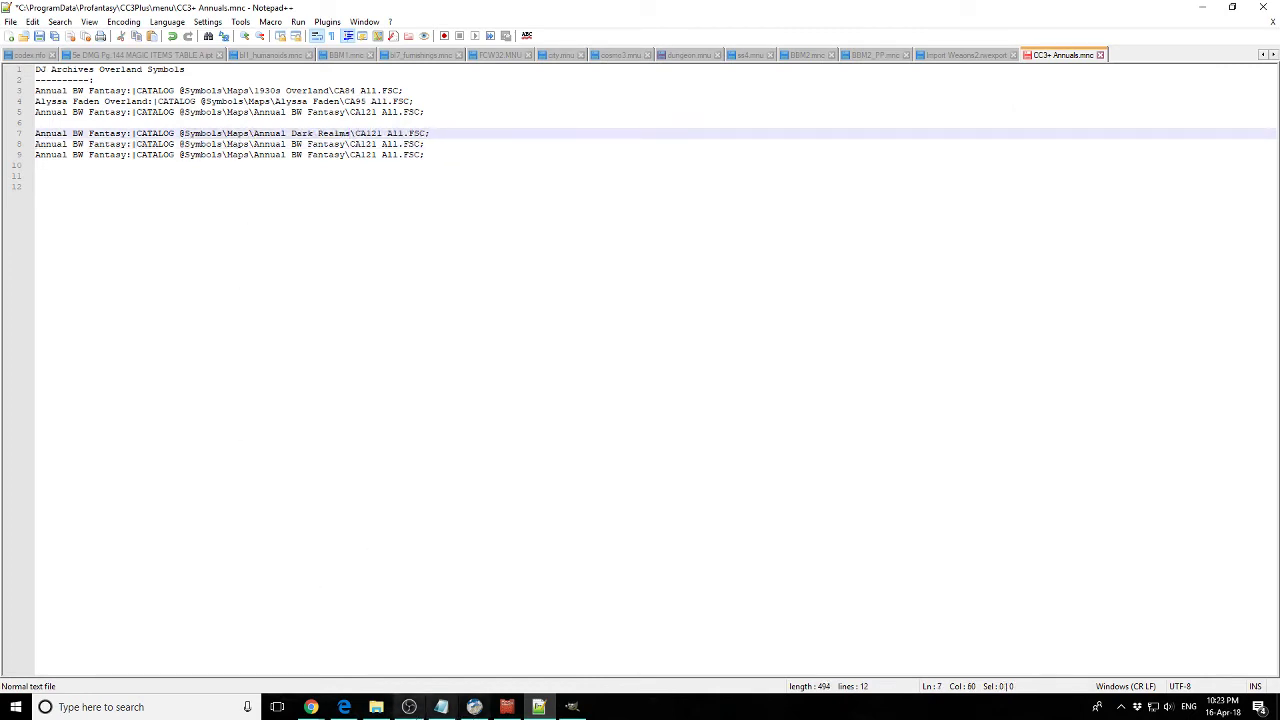
- Set the Annual Dark Realms entry's catalog file to CA120 All.FSC, copied from its folder, and shift the blank line below that entry
{"action": "left_click", "coordinate": [376, 707]}
{"action": "left_click", "coordinate": [680, 238]}
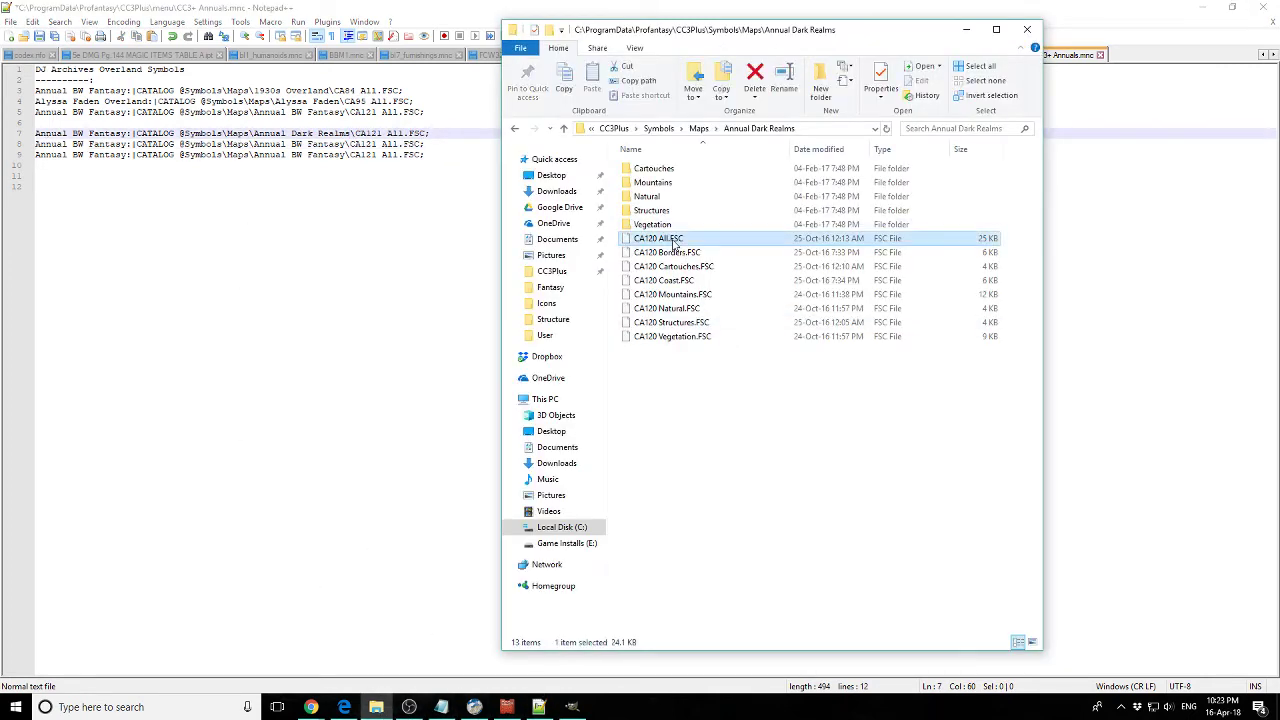
{"action": "left_click", "coordinate": [680, 238]}
{"action": "left_click", "coordinate": [487, 243]}
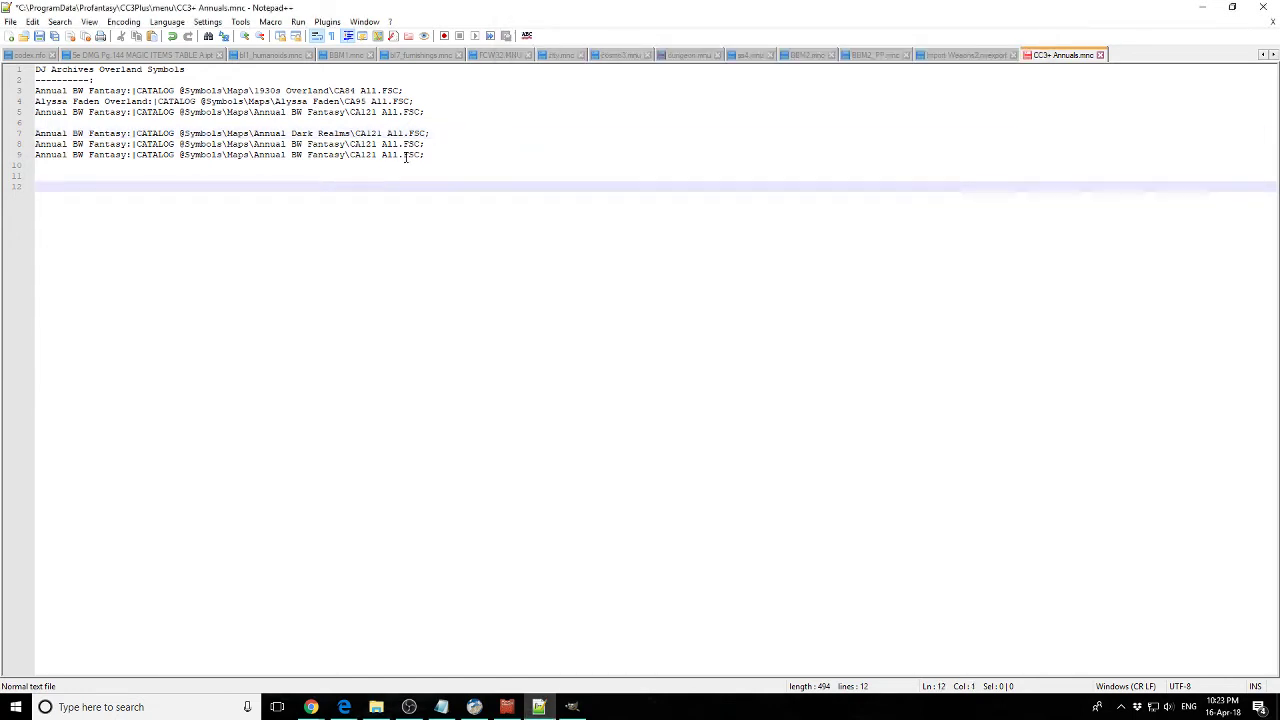
{"action": "left_click_drag", "start_coordinate": [427, 133], "coordinate": [354, 133]}
{"action": "key", "text": "ctrl+v"}
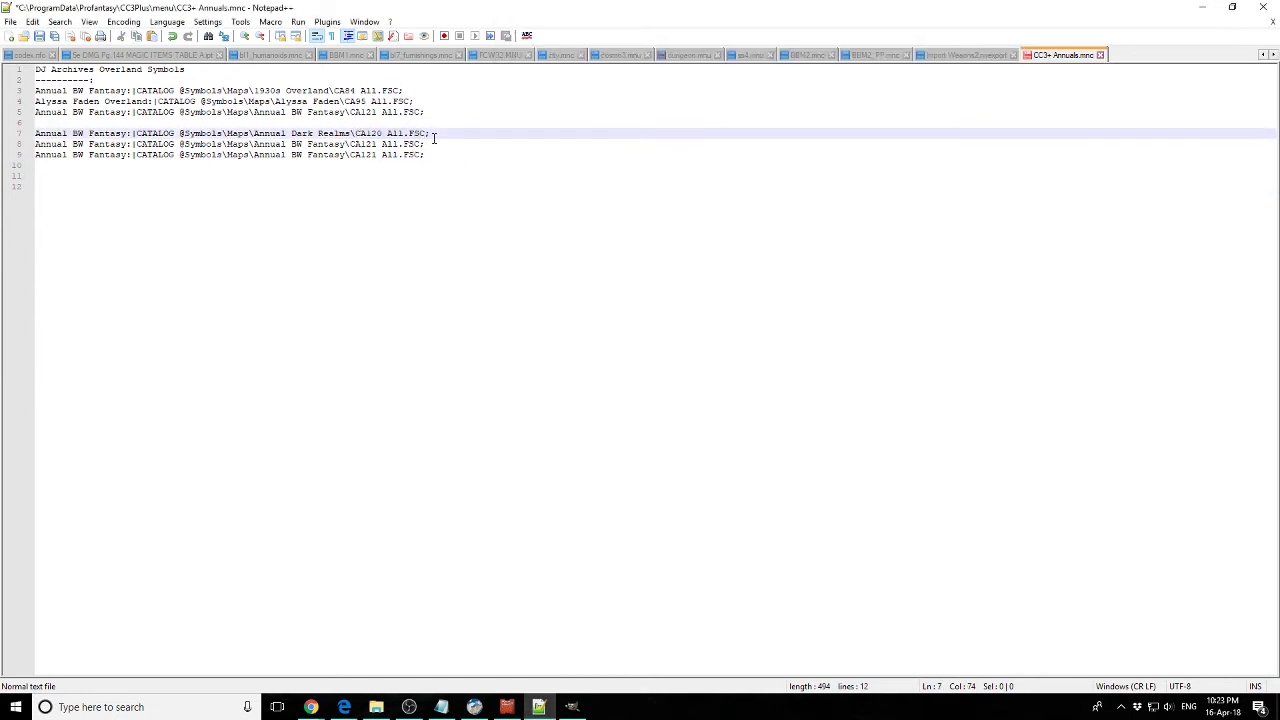
{"action": "left_click", "coordinate": [435, 120]}
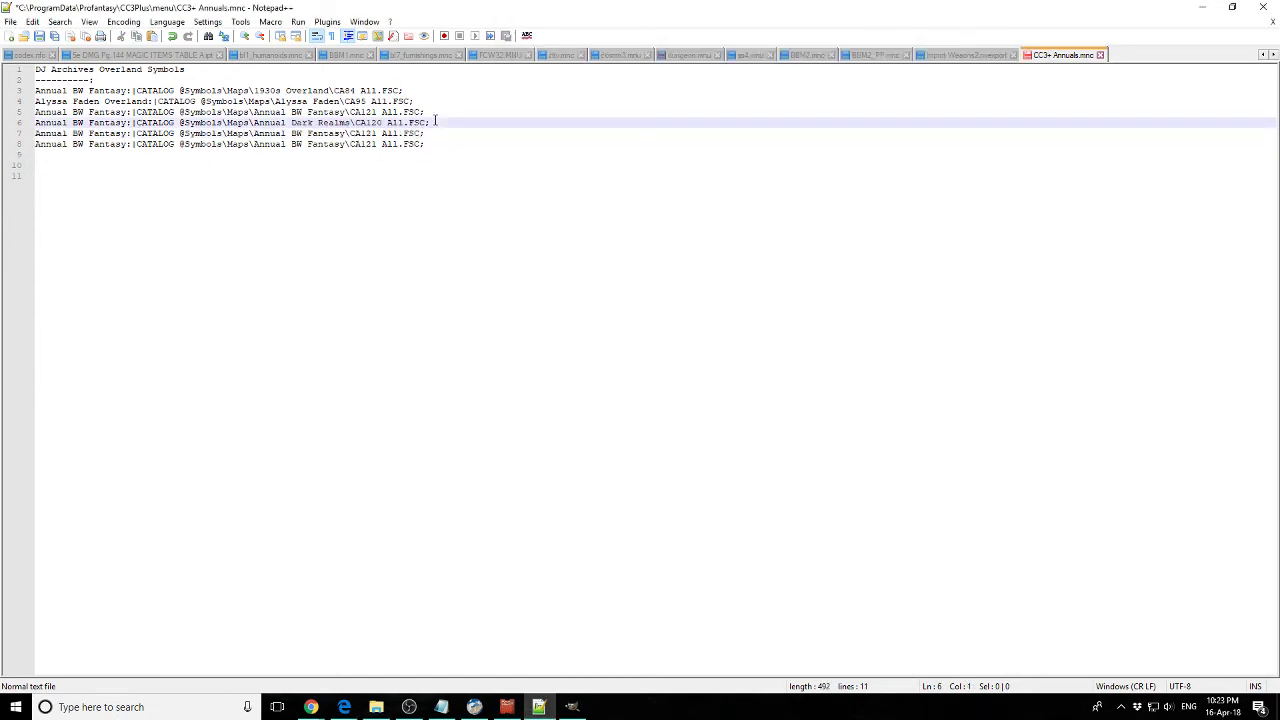
{"action": "key", "text": "Delete"}
{"action": "key", "text": "Down"}
{"action": "key", "text": "Return"}
- Replace the folder path of the entry below the blank line with Symbols\Maps\Annual Empire of the Sun, copied from that folder's address
{"action": "left_click", "coordinate": [376, 707]}
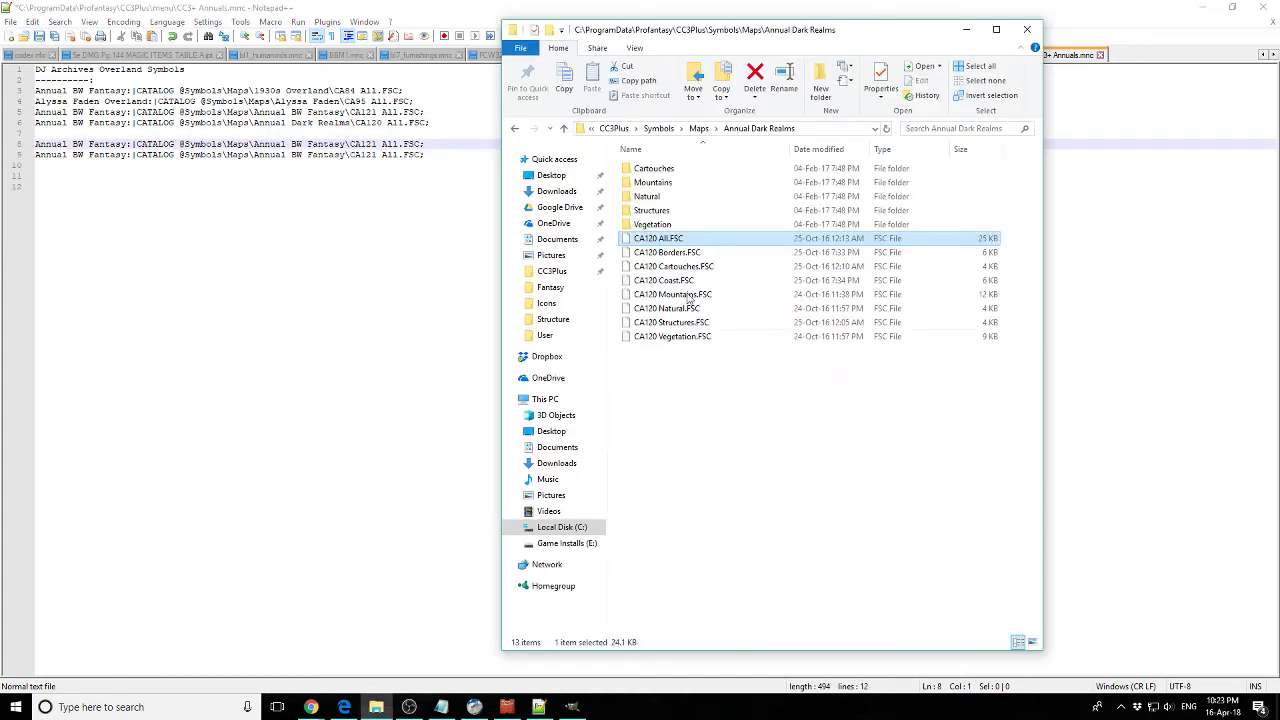
{"action": "left_click", "coordinate": [703, 128]}
{"action": "double_click", "coordinate": [666, 226]}
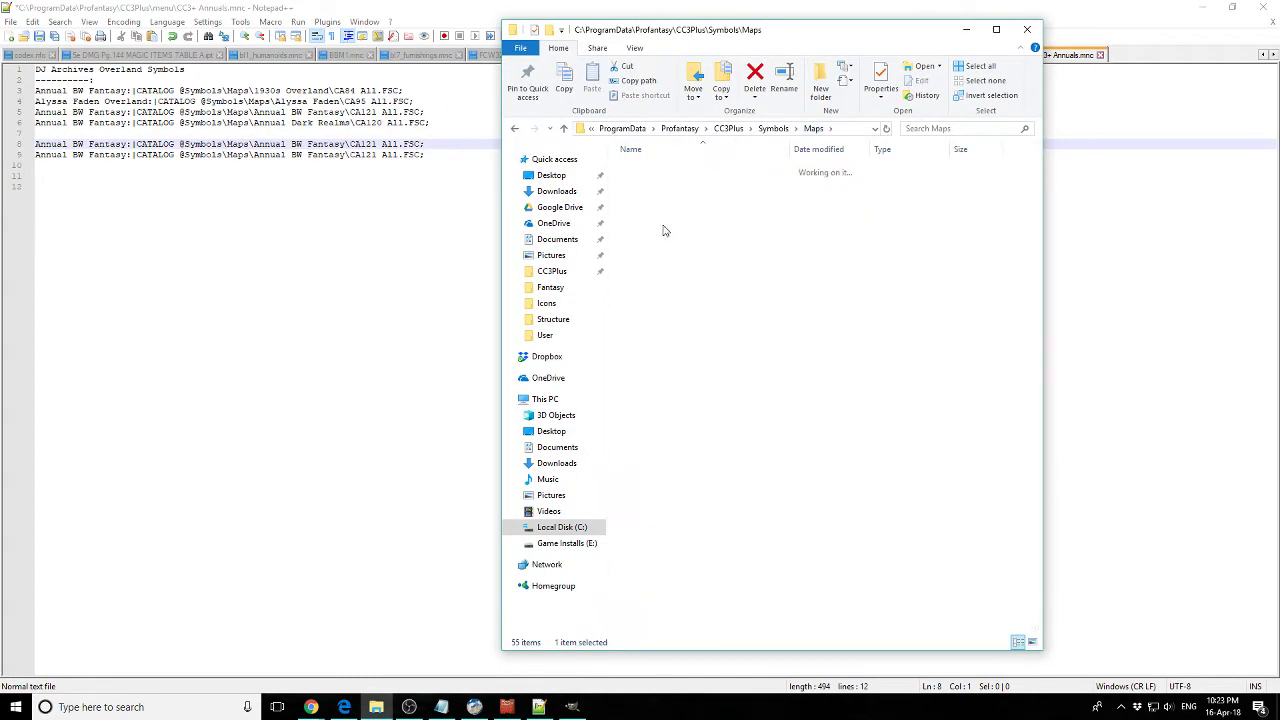
{"action": "left_click", "coordinate": [848, 130]}
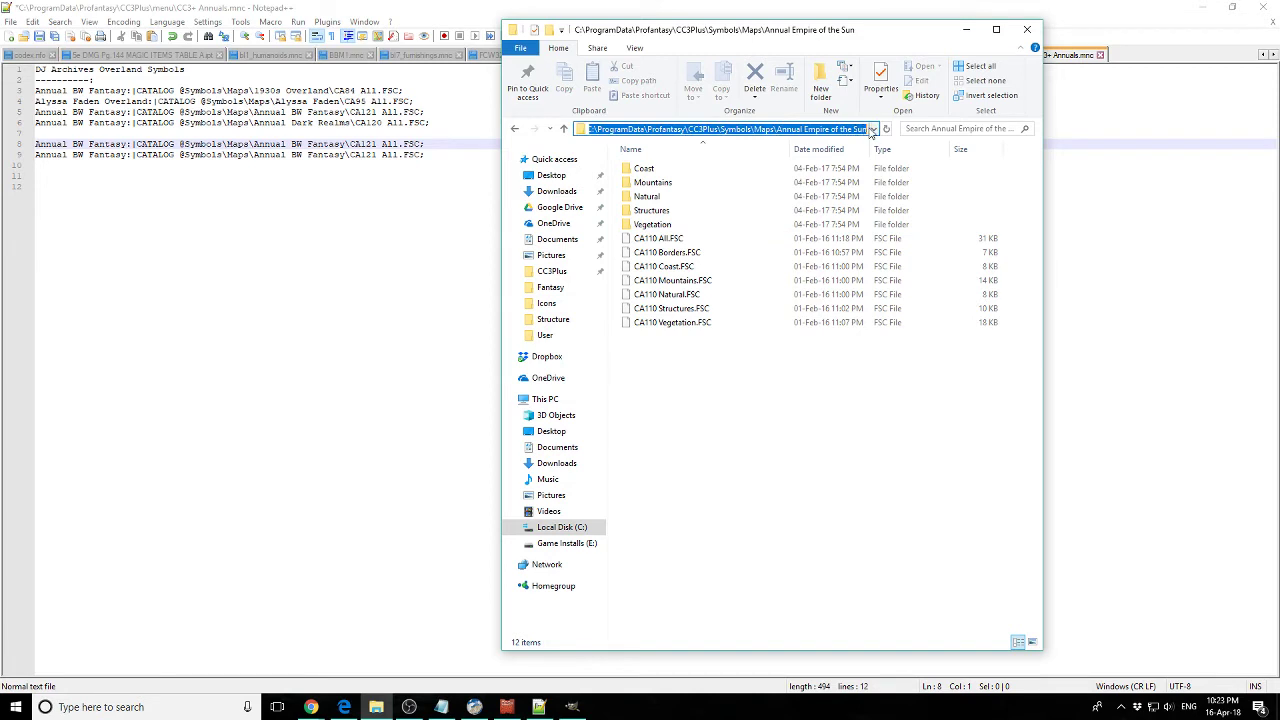
{"action": "left_click_drag", "start_coordinate": [871, 131], "coordinate": [720, 128]}
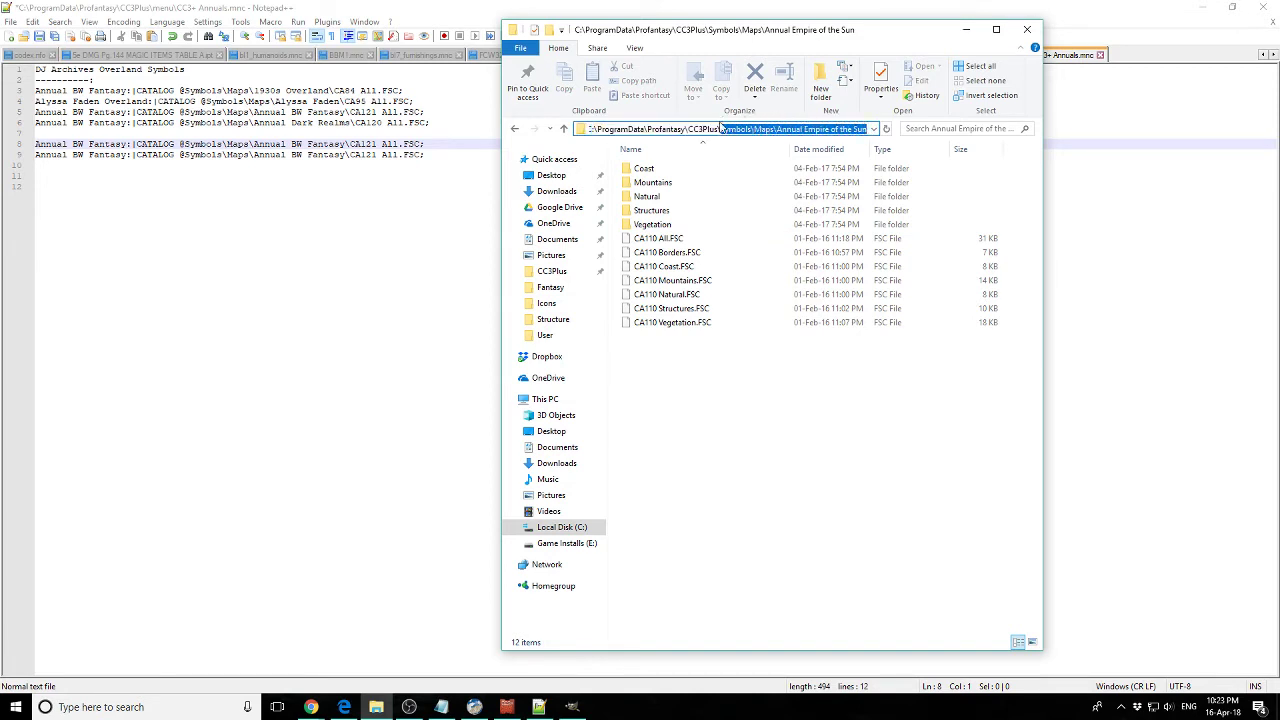
{"action": "left_click", "coordinate": [305, 143]}
{"action": "left_click_drag", "start_coordinate": [345, 144], "coordinate": [182, 144]}
{"action": "key", "text": "ctrl+v"}
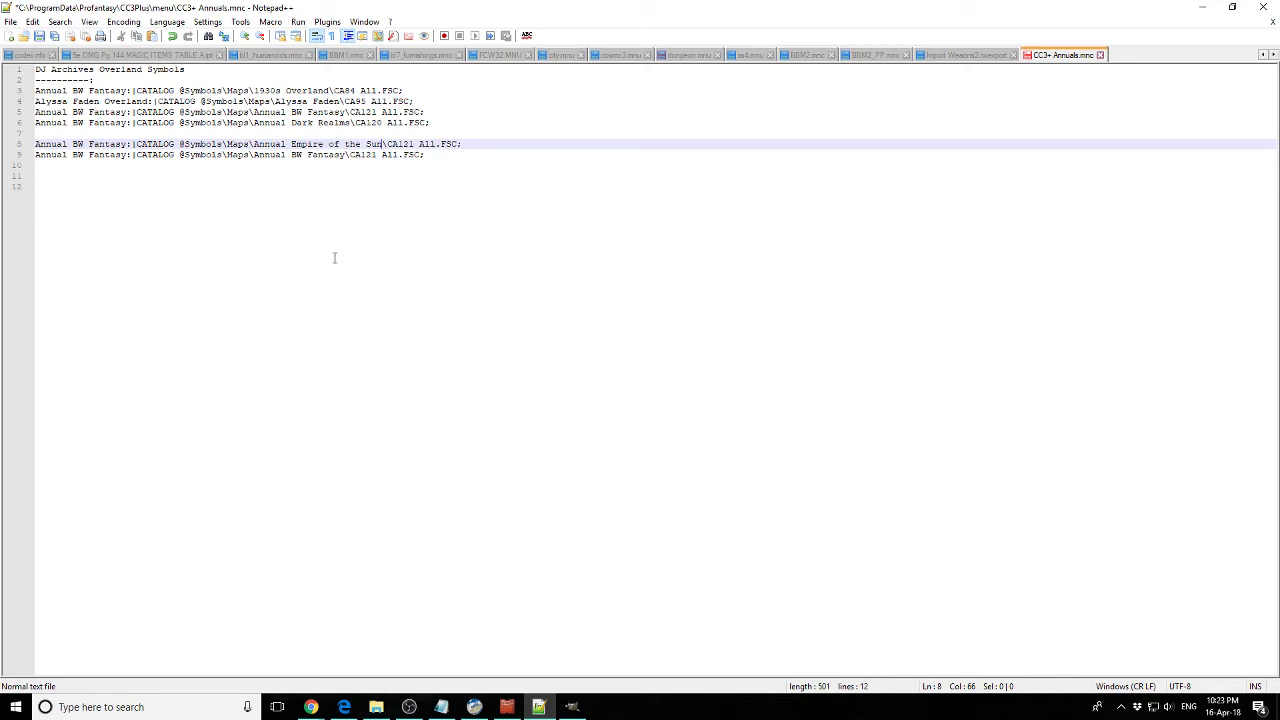
- Set the Annual Empire of the Sun entry's catalog file to CA110 All.FSC, copied from its folder, and remove the blank line above it
{"action": "left_click", "coordinate": [376, 707]}
{"action": "left_click", "coordinate": [672, 239]}
{"action": "key", "text": "F2"}
{"action": "key", "text": "ctrl+c"}
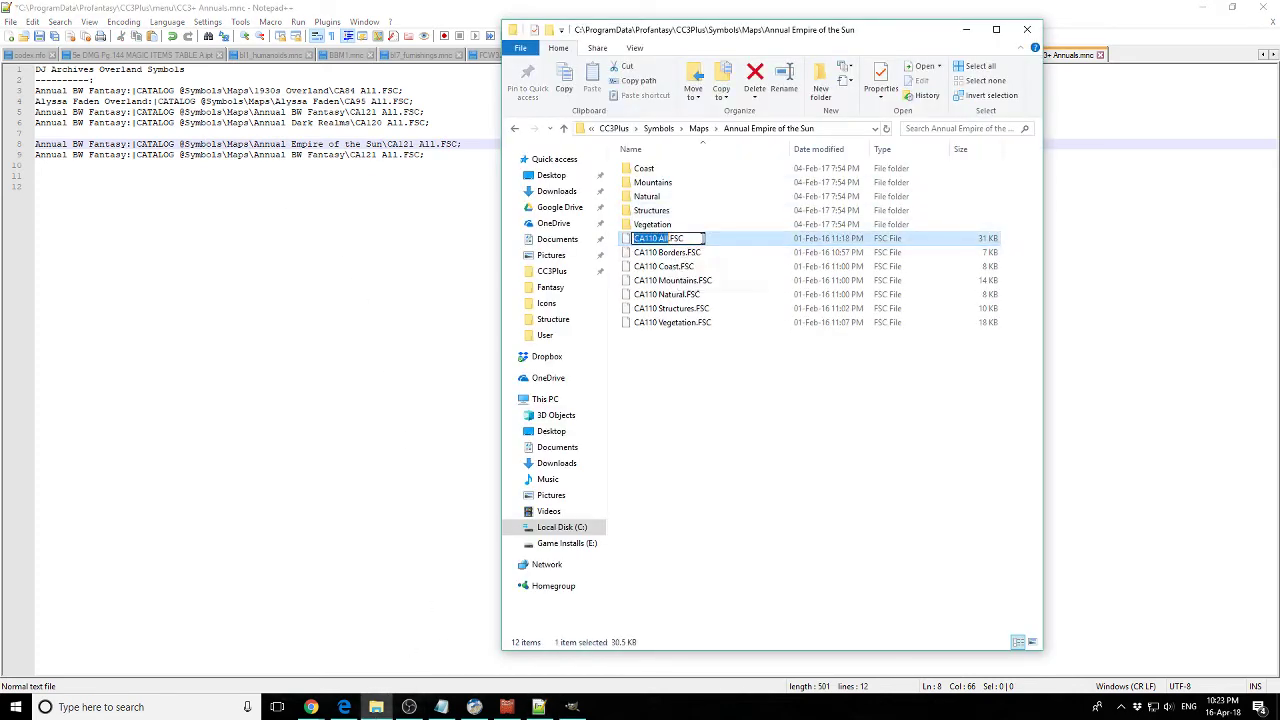
{"action": "left_click_drag", "start_coordinate": [459, 144], "coordinate": [388, 144]}
{"action": "key", "text": "ctrl+v"}
{"action": "left_click", "coordinate": [443, 136]}
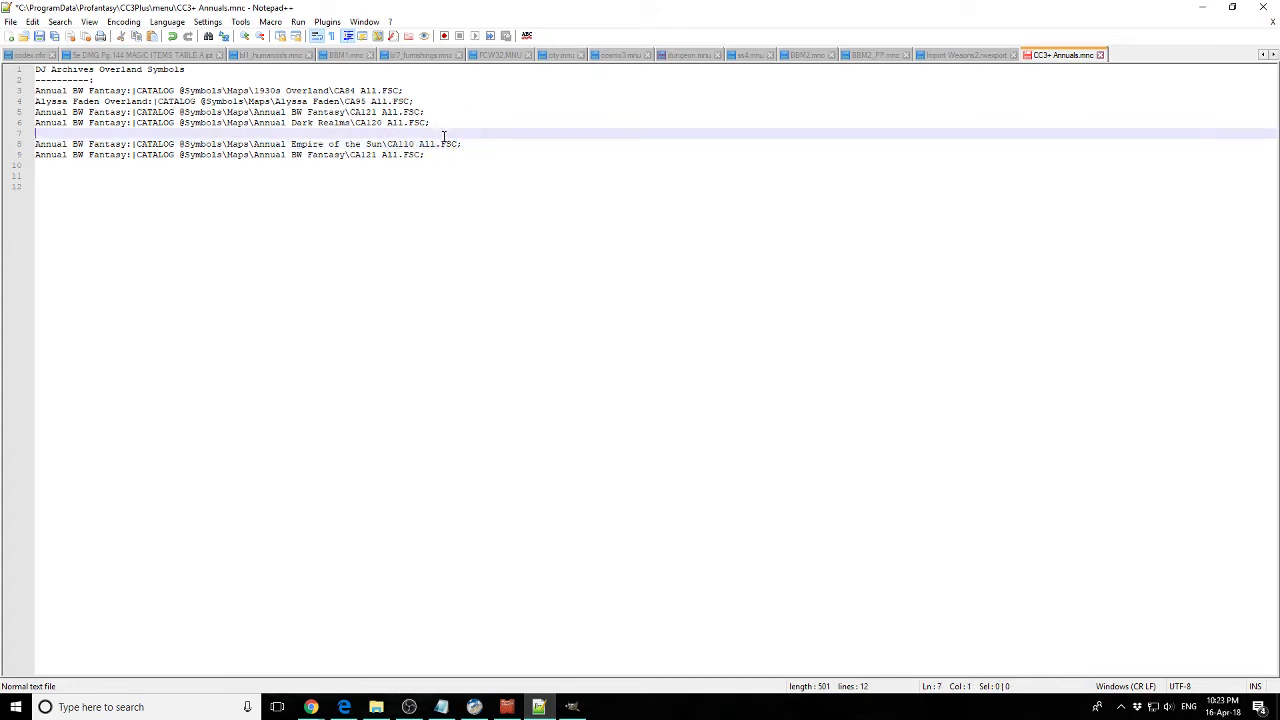
{"action": "key", "text": "Delete"}
- Replace the last entry's folder path with Symbols\Maps\Annual Here Be Monsters, copied from that folder's address
{"action": "left_click", "coordinate": [376, 707]}
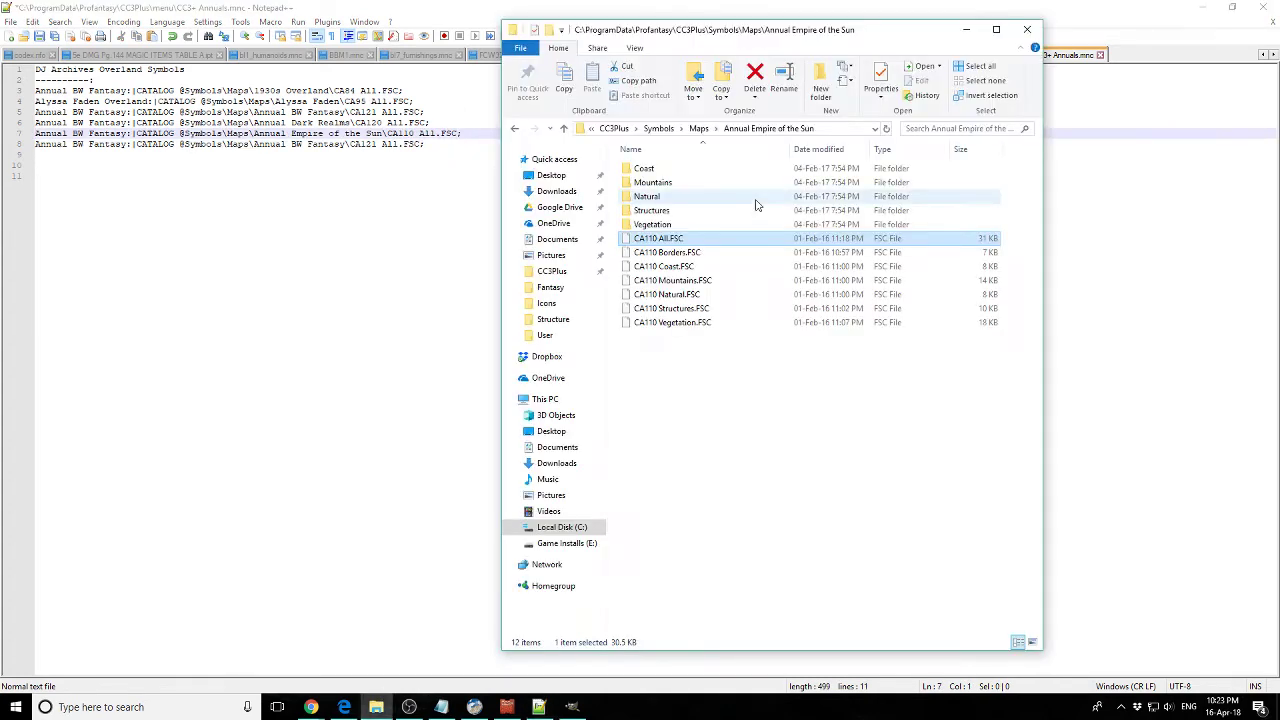
{"action": "left_click", "coordinate": [703, 137]}
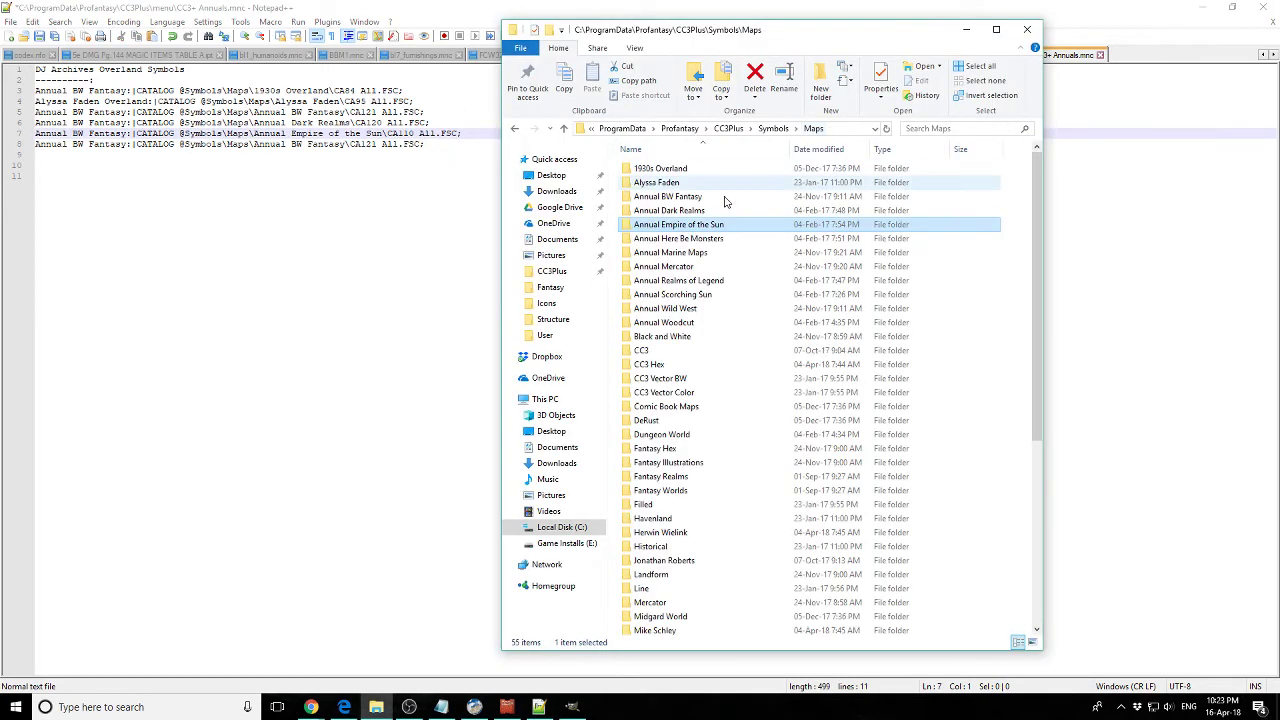
{"action": "double_click", "coordinate": [686, 238]}
{"action": "left_click", "coordinate": [852, 129]}
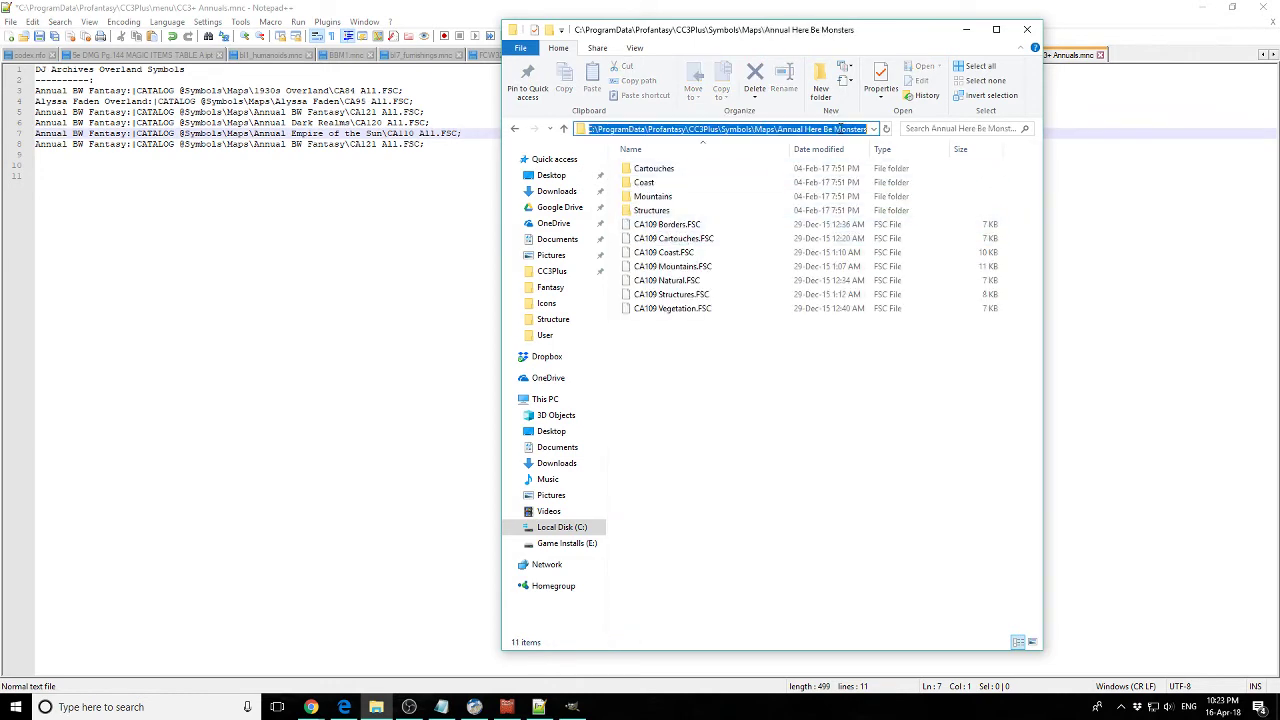
{"action": "left_click_drag", "start_coordinate": [866, 129], "coordinate": [737, 129]}
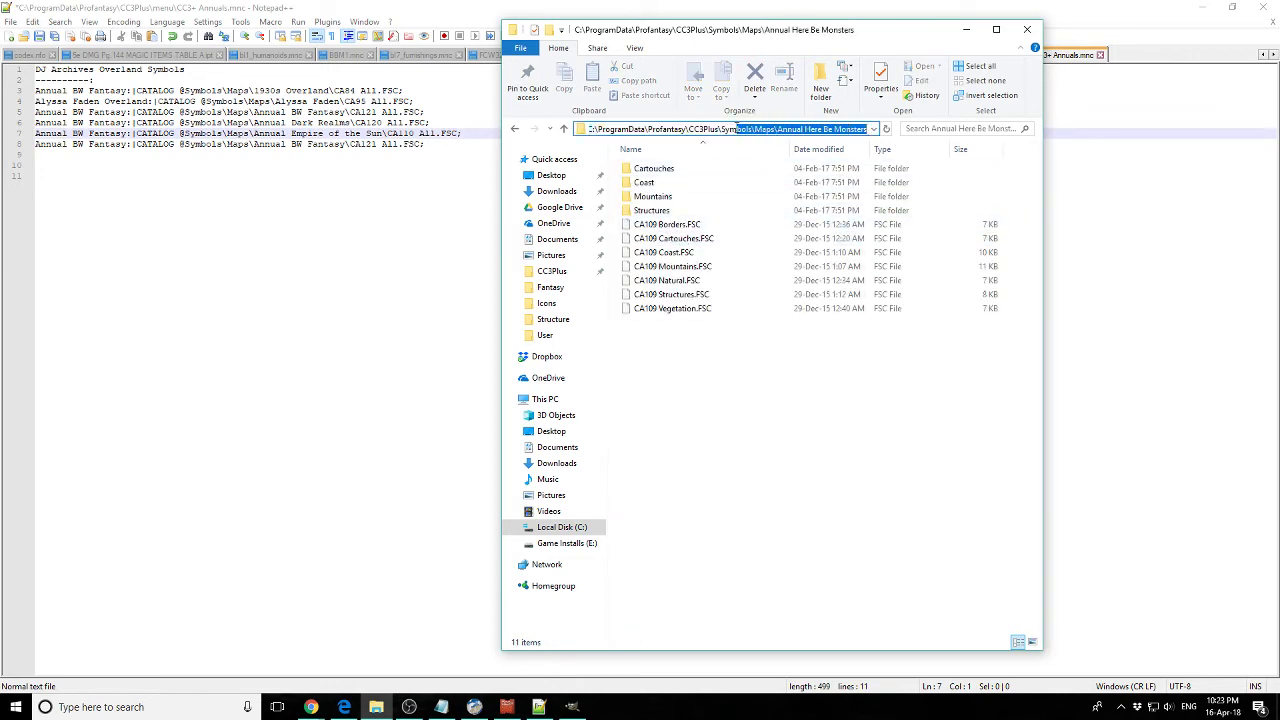
{"action": "left_click", "coordinate": [426, 145]}
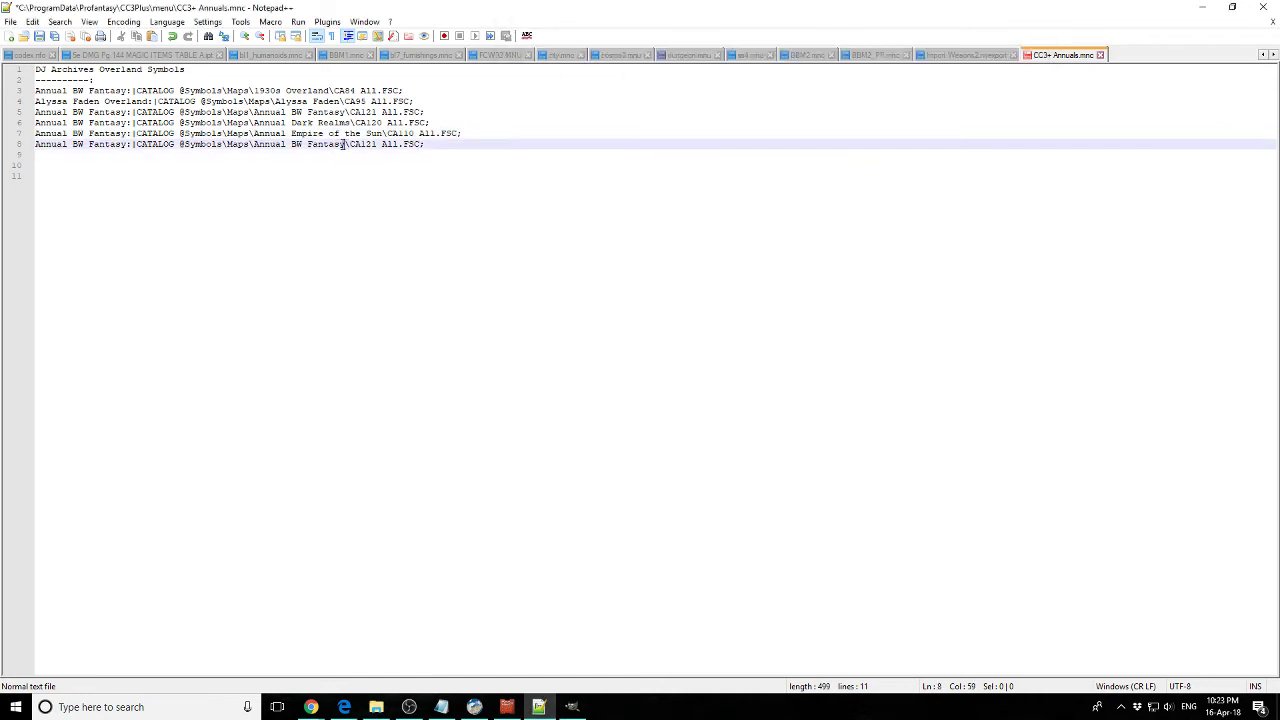
{"action": "left_click_drag", "start_coordinate": [347, 145], "coordinate": [190, 145]}
{"action": "type", "text": "Symbols\\Maps\\Annual Here Be Monsters"}
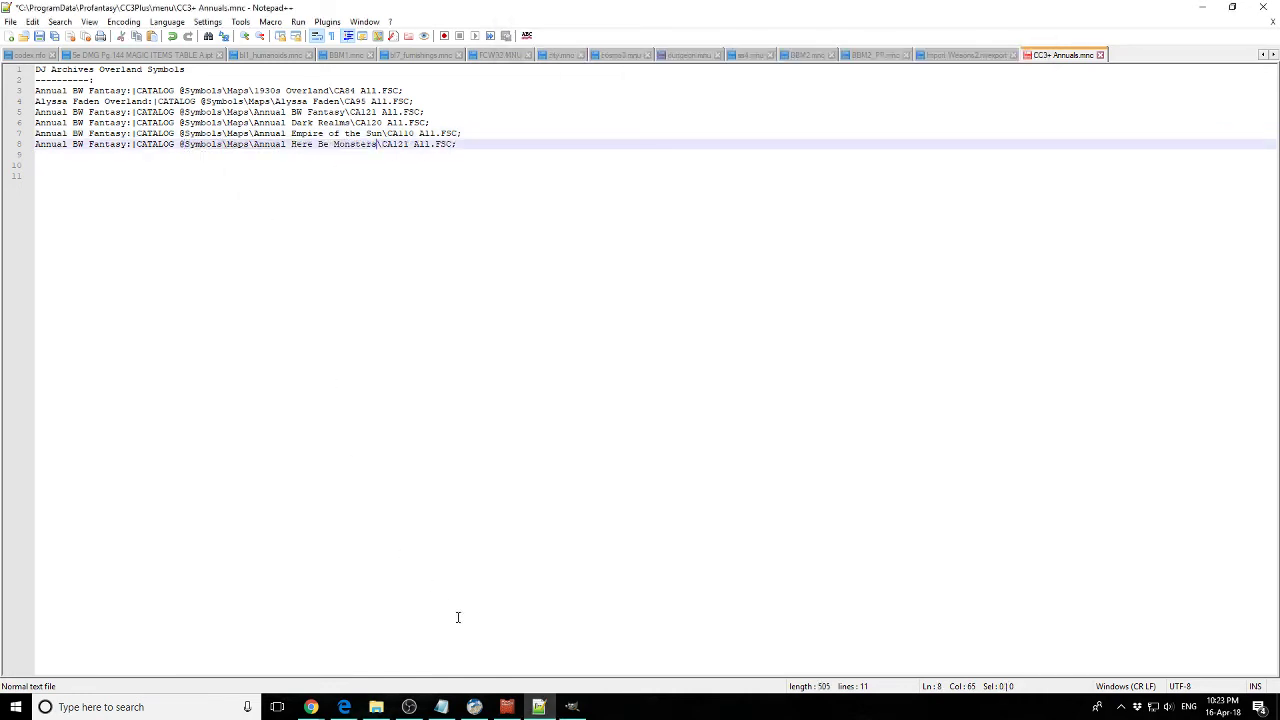
{"action": "left_click", "coordinate": [376, 707]}
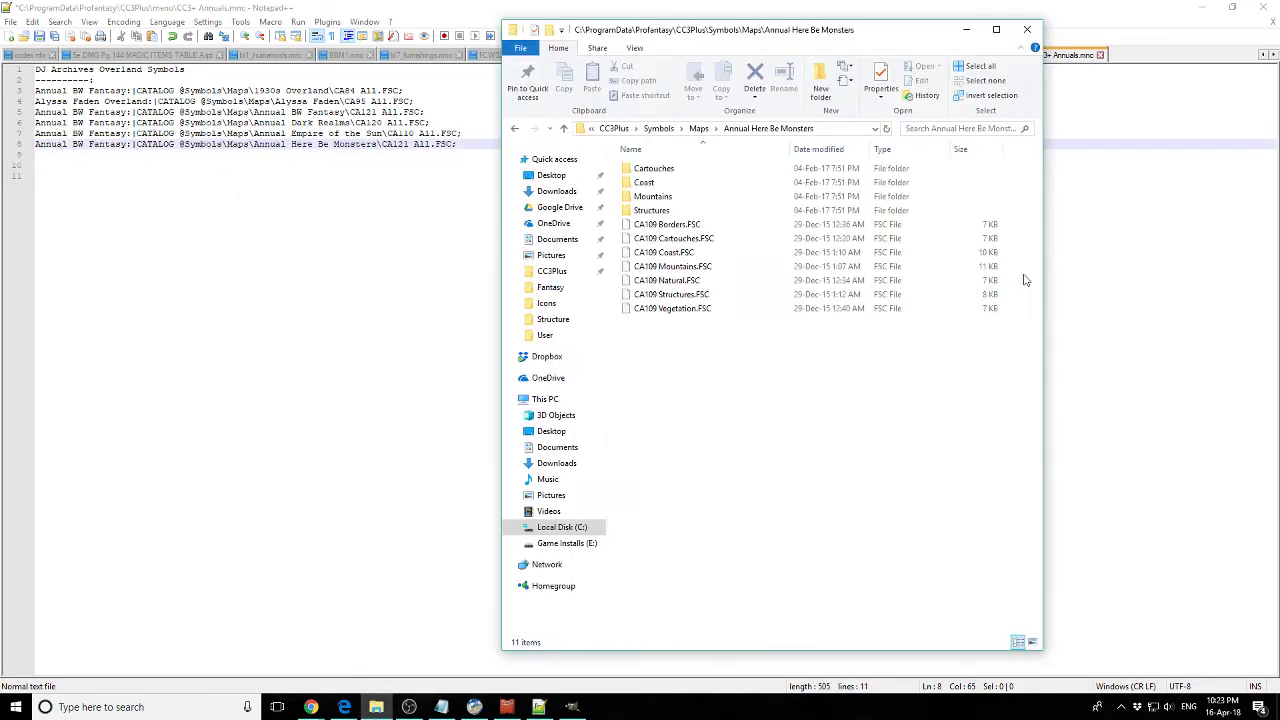
{"action": "left_click", "coordinate": [705, 267]}
{"action": "key", "text": "F2"}
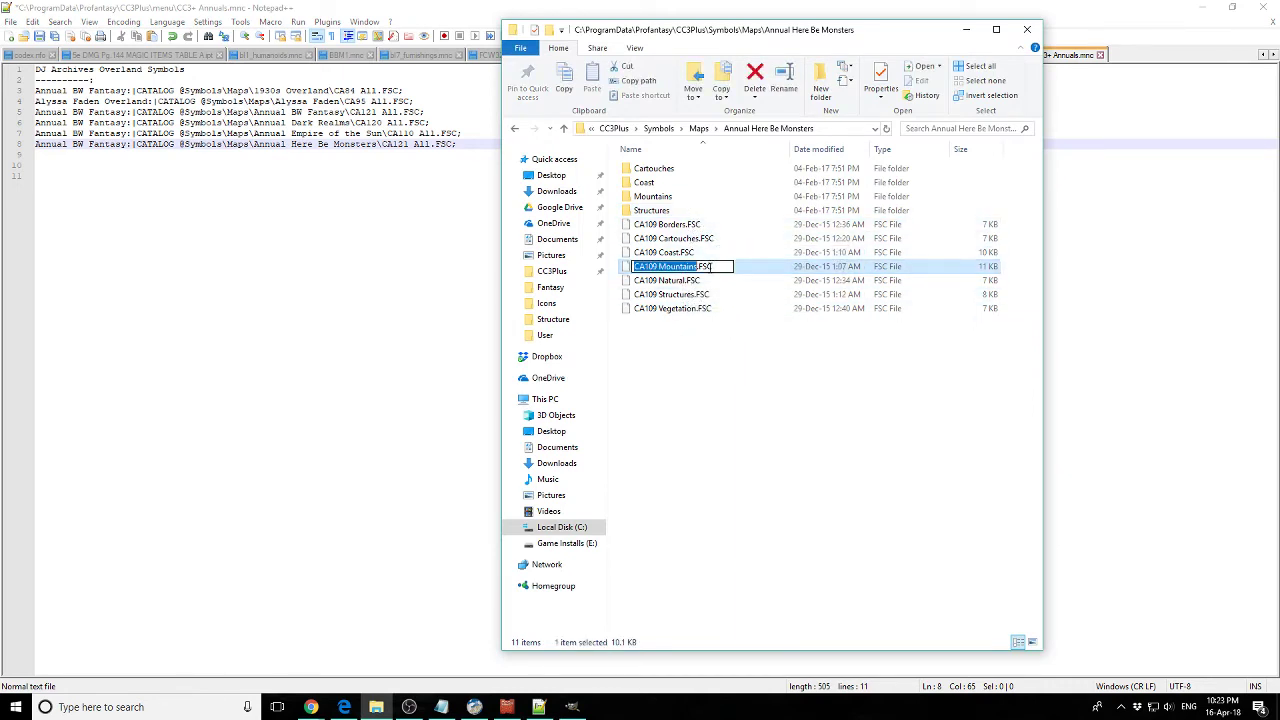
- Replace the last entry's catalog file name with CA127 All.fsc, copied from the Annual Mercator folder
{"action": "left_click", "coordinate": [698, 128]}
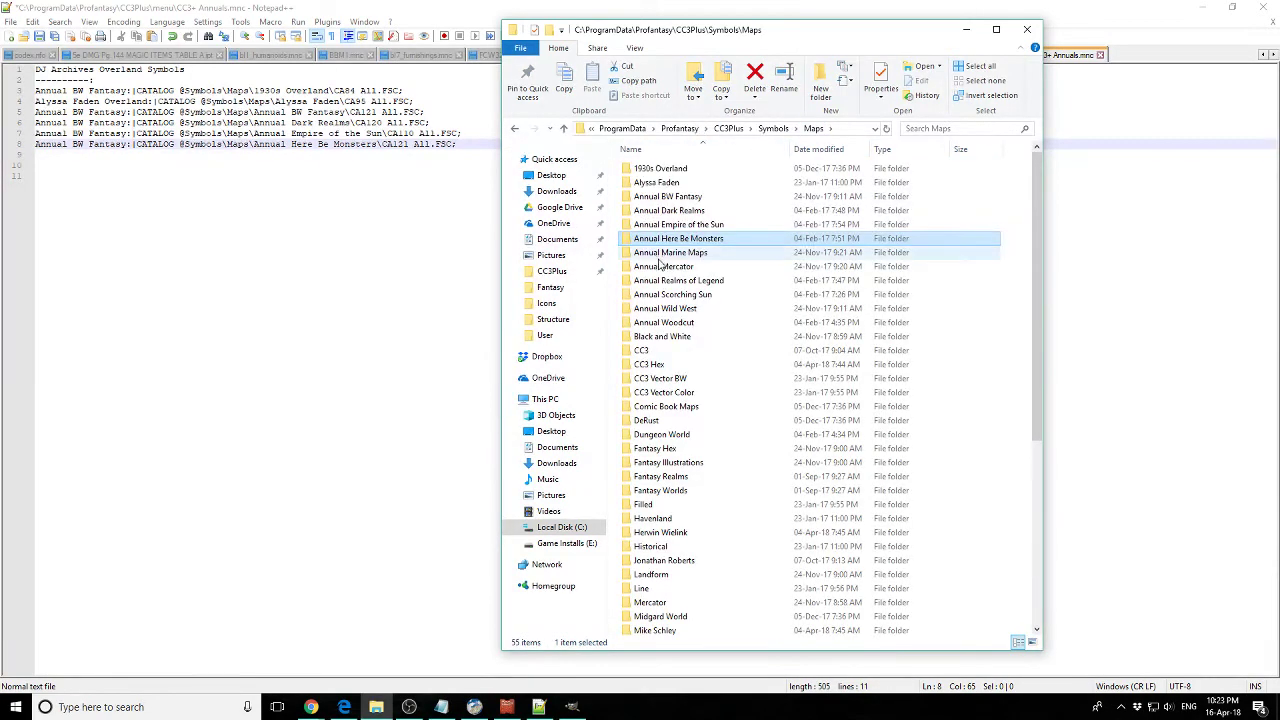
{"action": "double_click", "coordinate": [668, 266]}
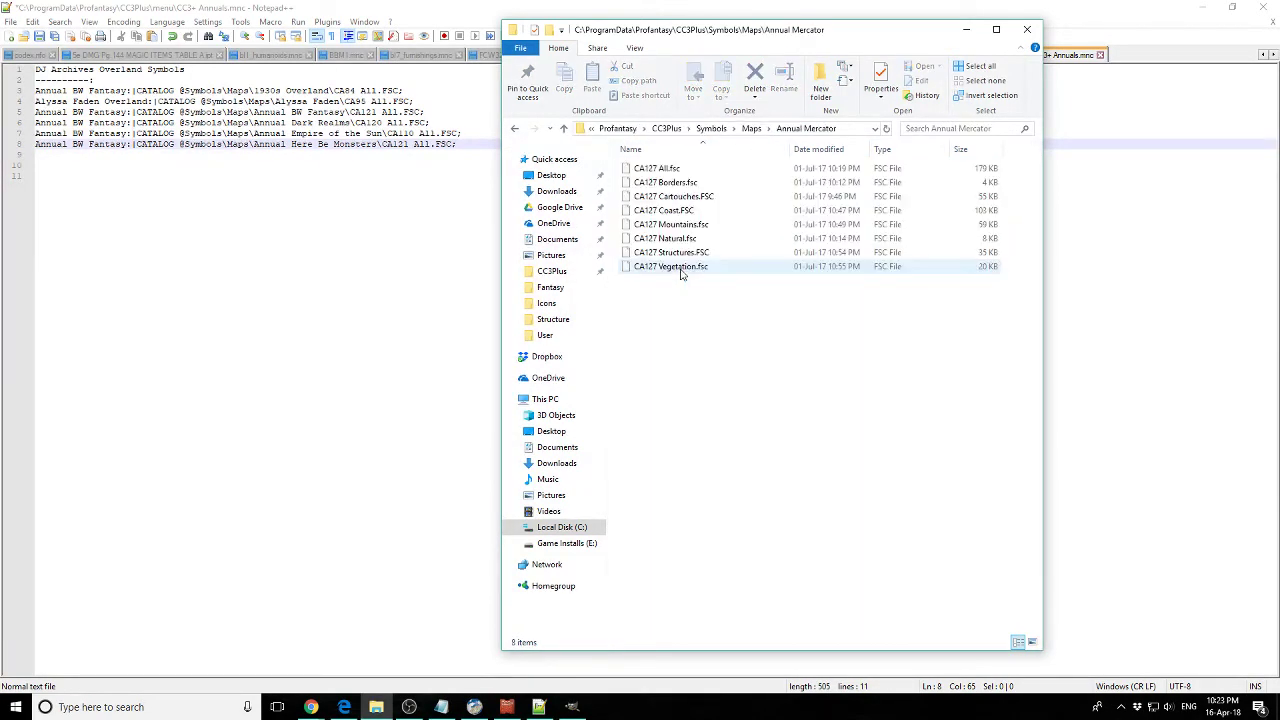
{"action": "left_click", "coordinate": [670, 170]}
{"action": "left_click", "coordinate": [670, 170]}
{"action": "key", "text": "ctrl+c"}
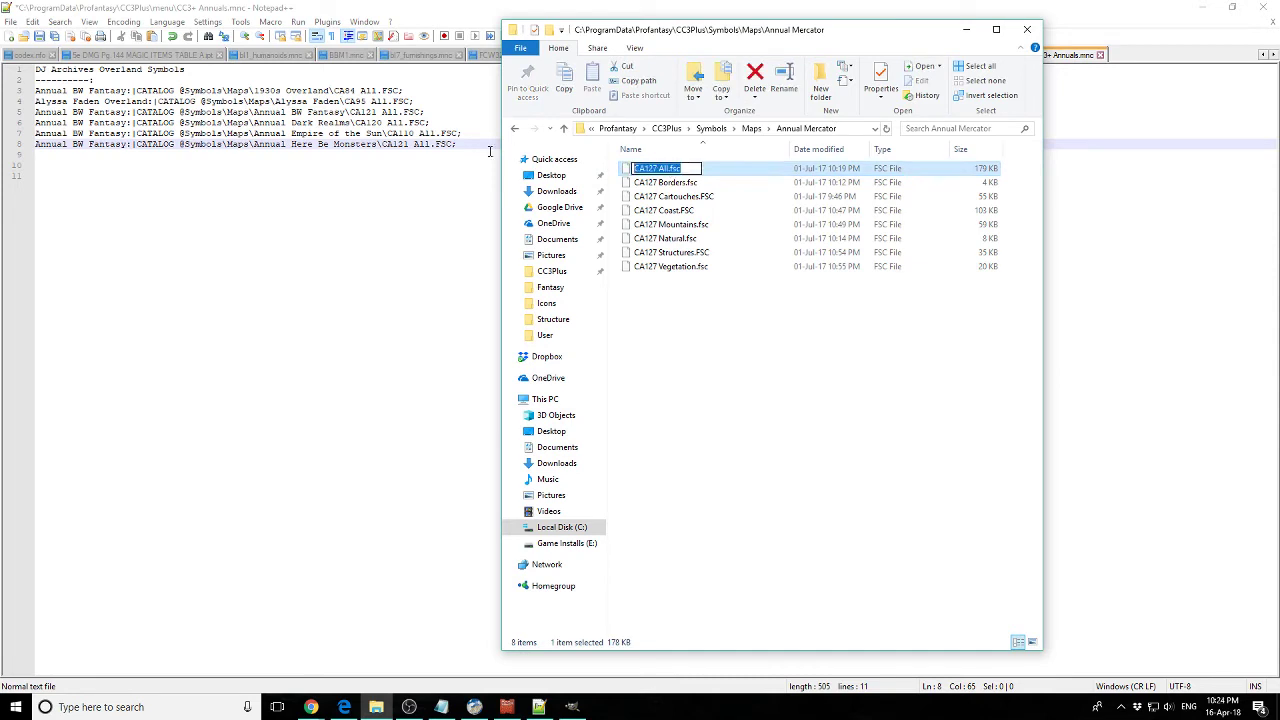
{"action": "left_click", "coordinate": [456, 144]}
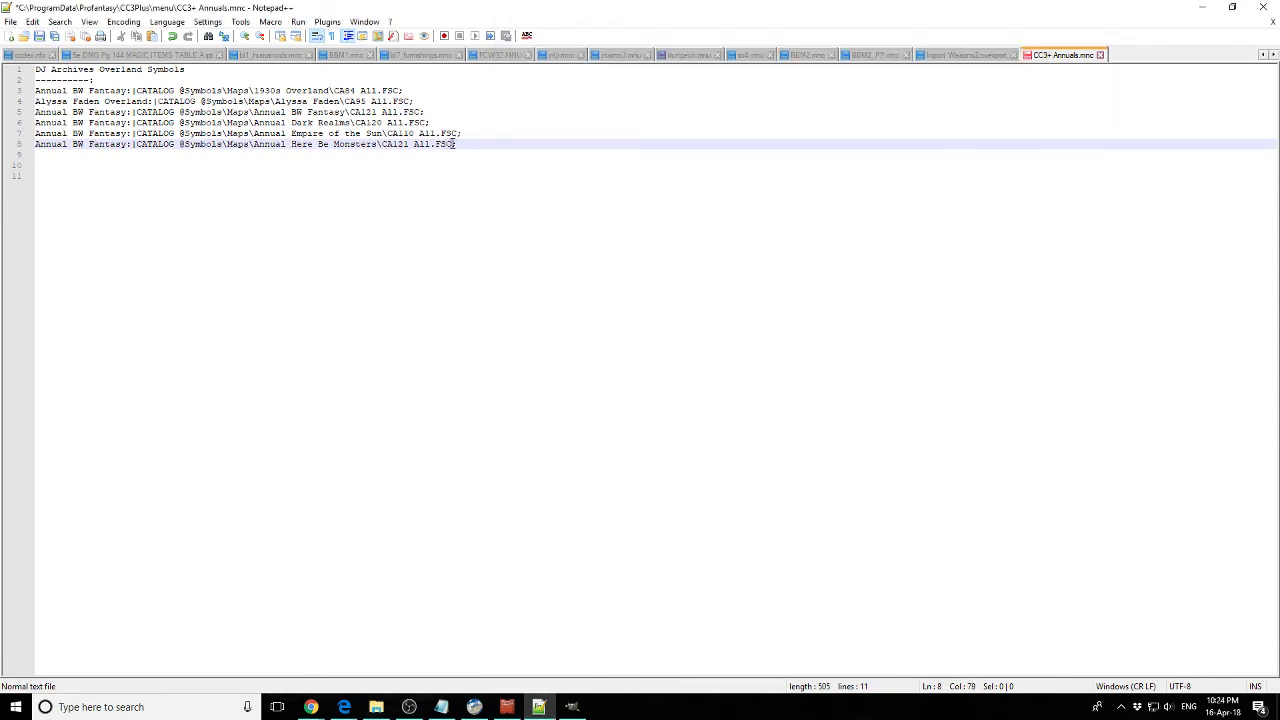
{"action": "left_click_drag", "start_coordinate": [456, 144], "coordinate": [390, 143]}
{"action": "key", "text": "ctrl+v"}
- Replace the last entry's folder path with Symbols\Maps\Annual Mercator, copied from that folder's address
{"action": "left_click", "coordinate": [376, 707]}
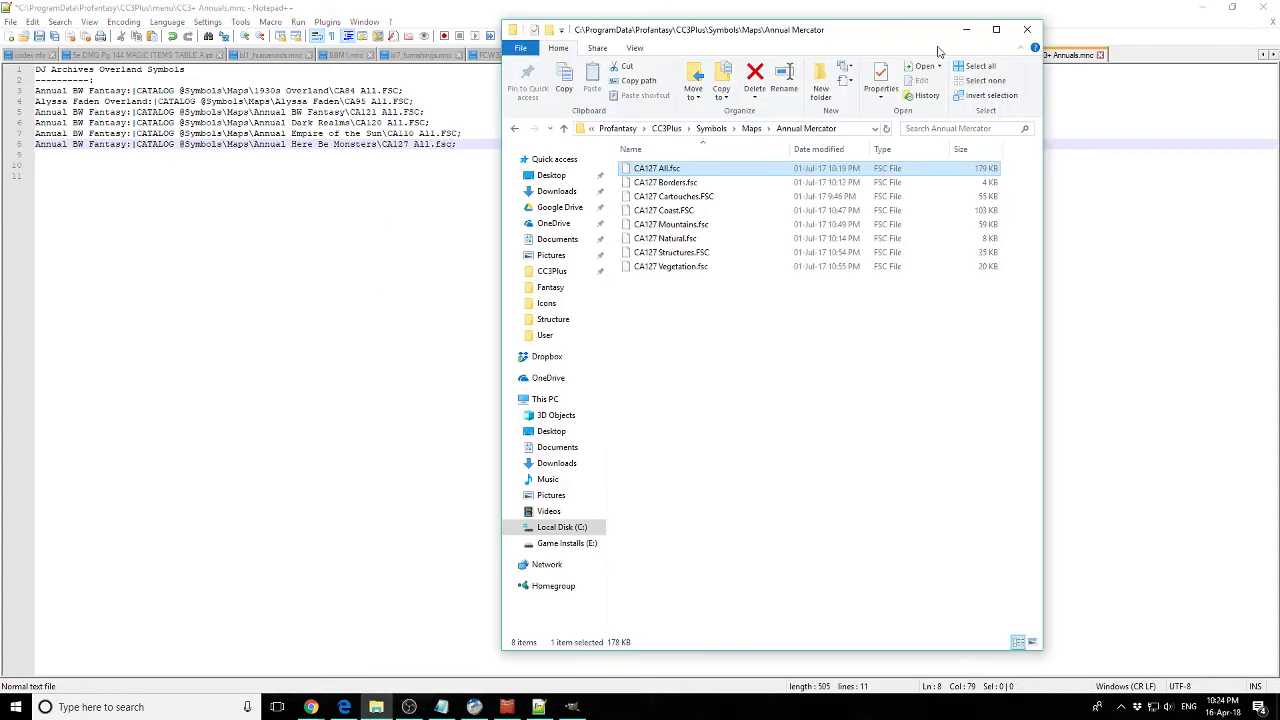
{"action": "left_click", "coordinate": [840, 138]}
{"action": "left_click_drag", "start_coordinate": [840, 130], "coordinate": [722, 121]}
{"action": "key", "text": "ctrl+c"}
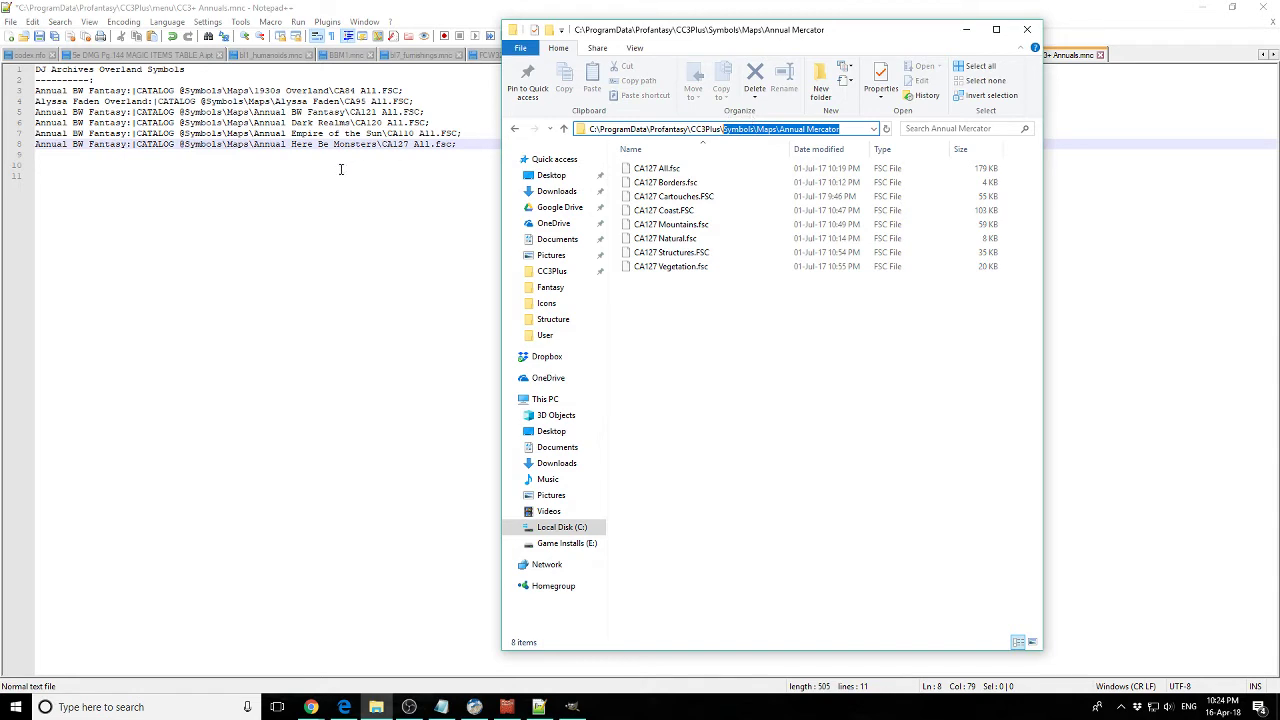
{"action": "left_click", "coordinate": [340, 170]}
{"action": "left_click_drag", "start_coordinate": [379, 144], "coordinate": [206, 144]}
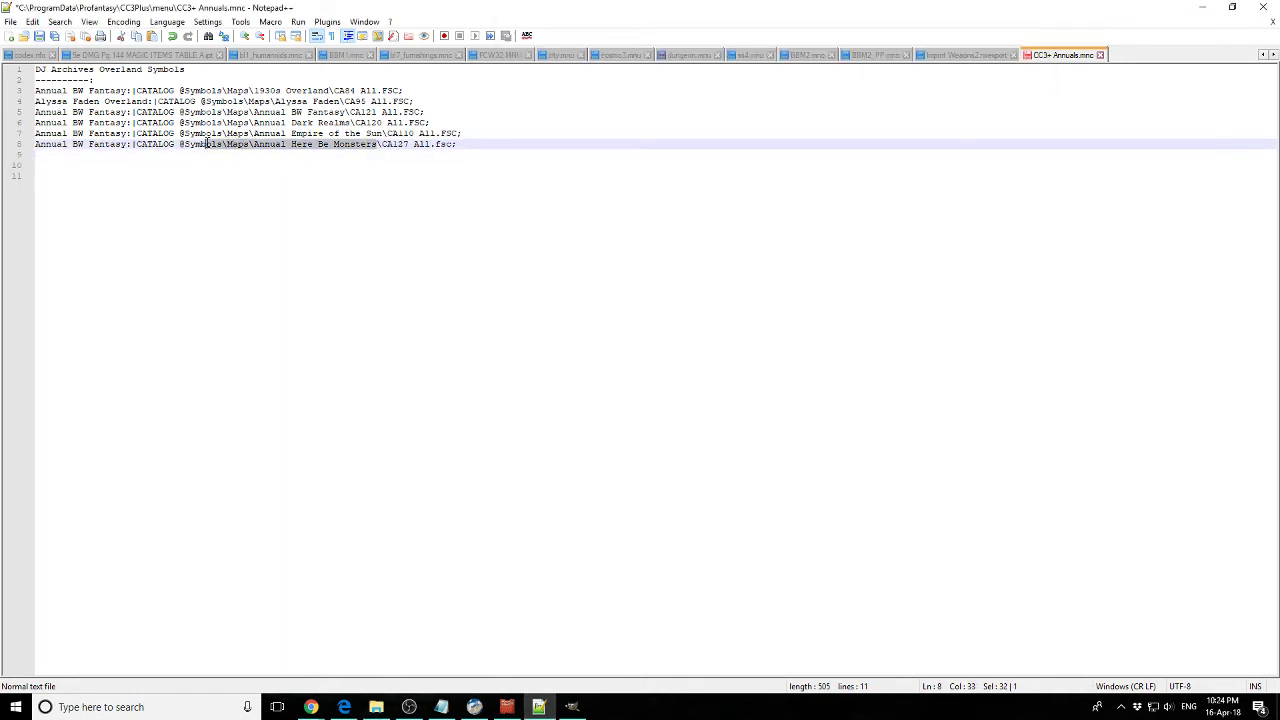
{"action": "key", "text": "ctrl+v"}
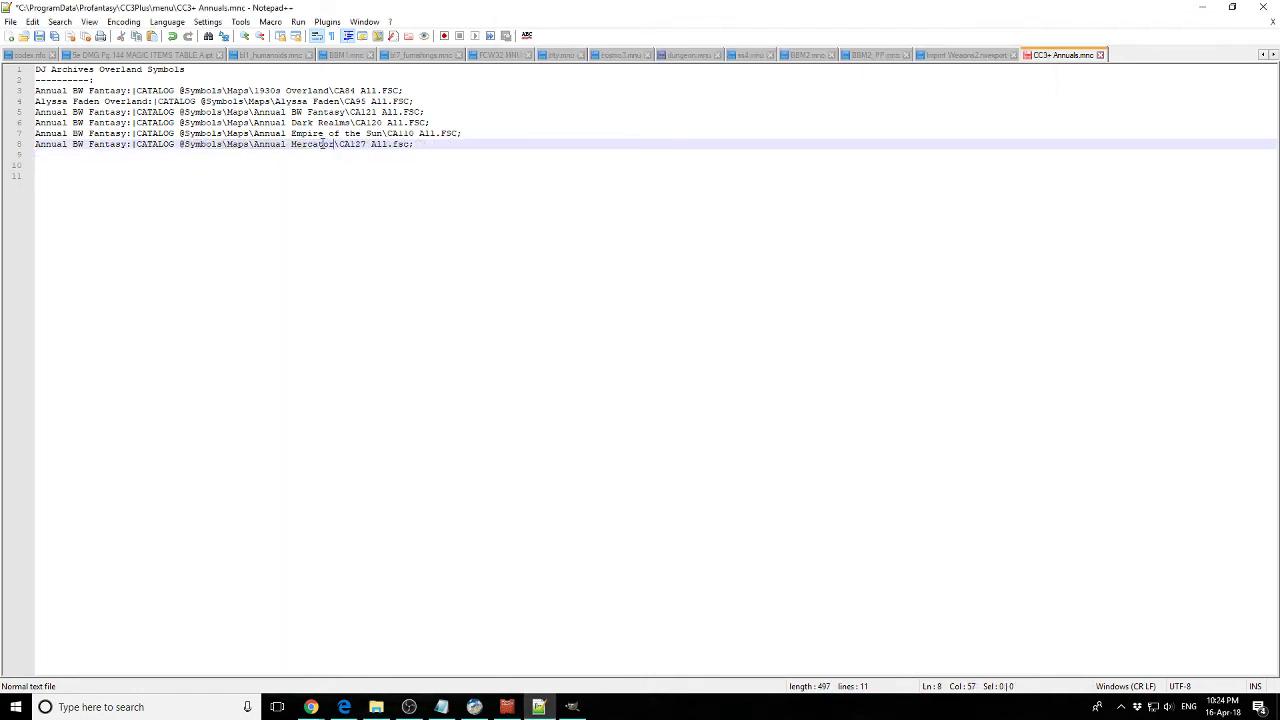
- Rename the last two entries' menu labels to match their folders, Annual Mercator and Annual Empire of the Sun
{"action": "left_click_drag", "start_coordinate": [336, 144], "coordinate": [250, 145]}
{"action": "key", "text": "ctrl+c"}
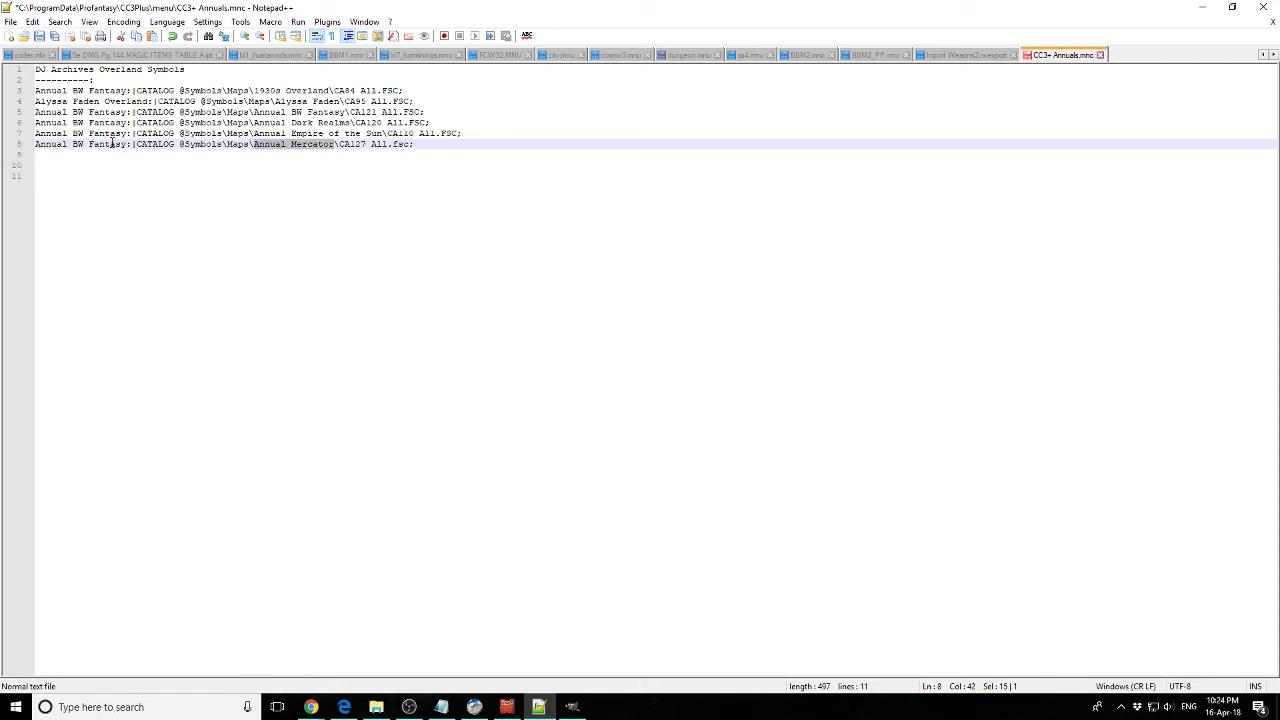
{"action": "left_click_drag", "start_coordinate": [127, 144], "coordinate": [20, 150]}
{"action": "key", "text": "ctrl+v"}
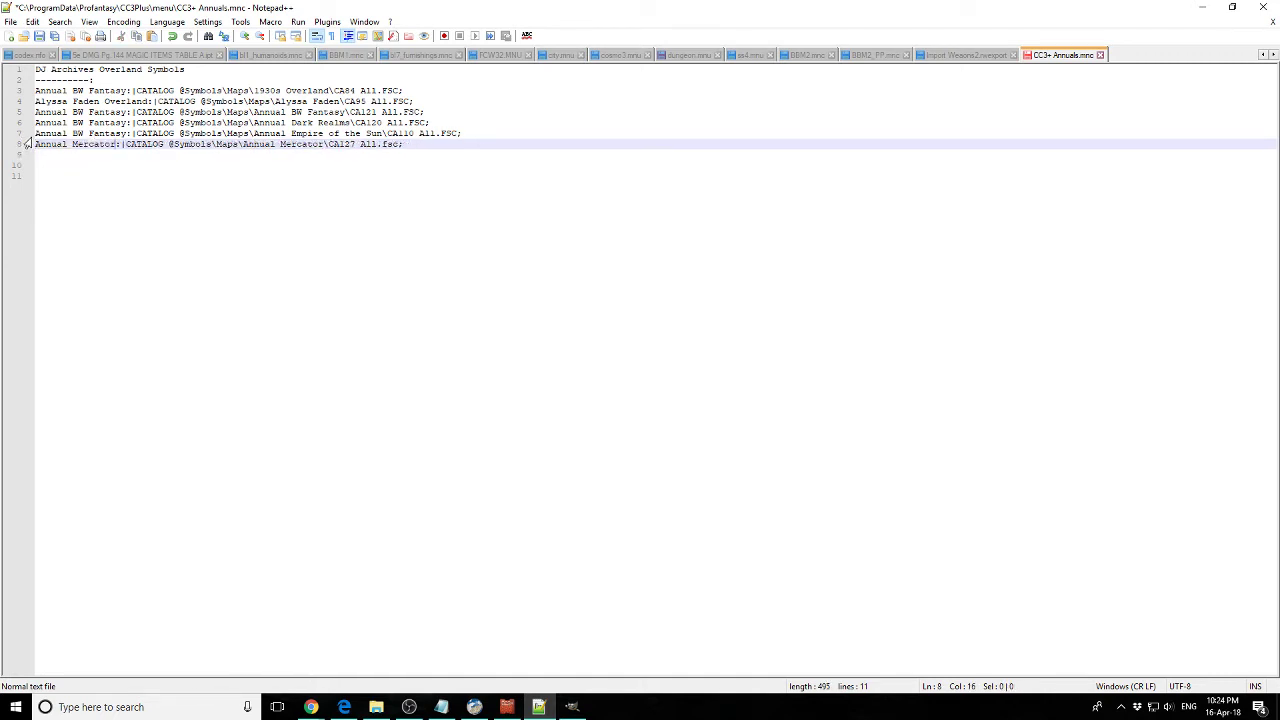
{"action": "left_click_drag", "start_coordinate": [382, 133], "coordinate": [258, 134]}
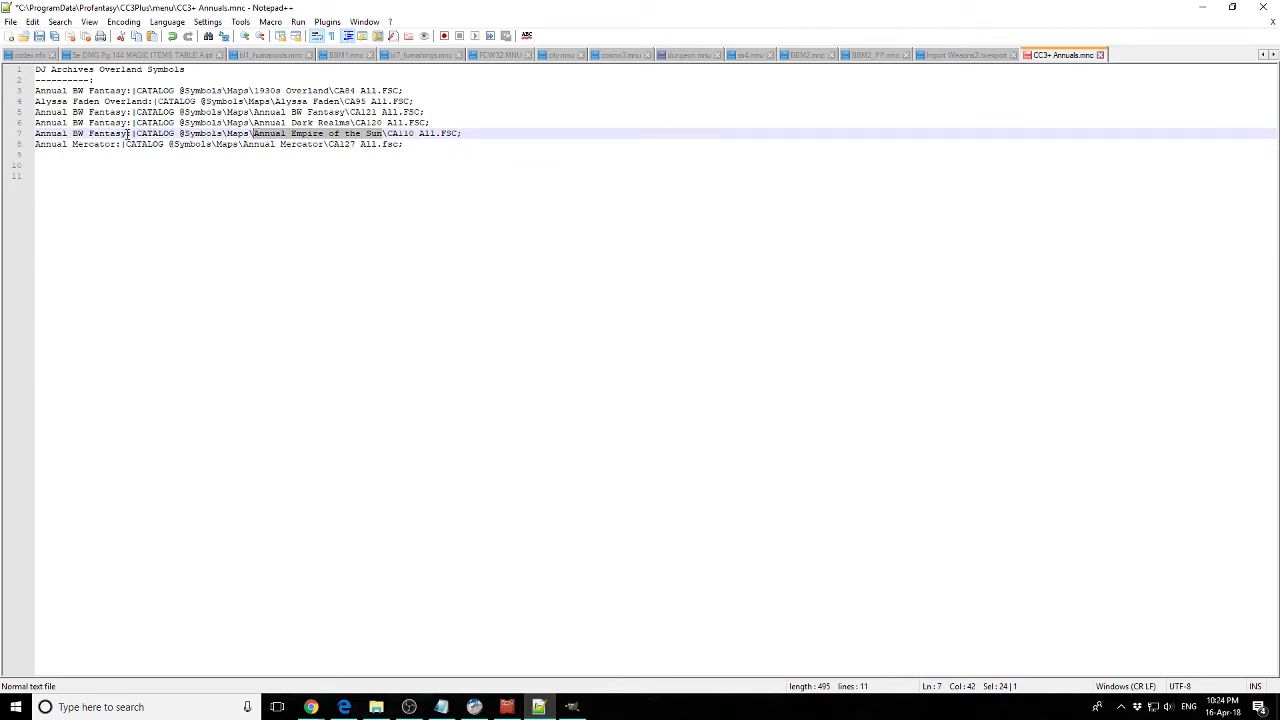
{"action": "left_click_drag", "start_coordinate": [128, 133], "coordinate": [32, 133]}
{"action": "type", "text": "Annual Empire of the Sun"}
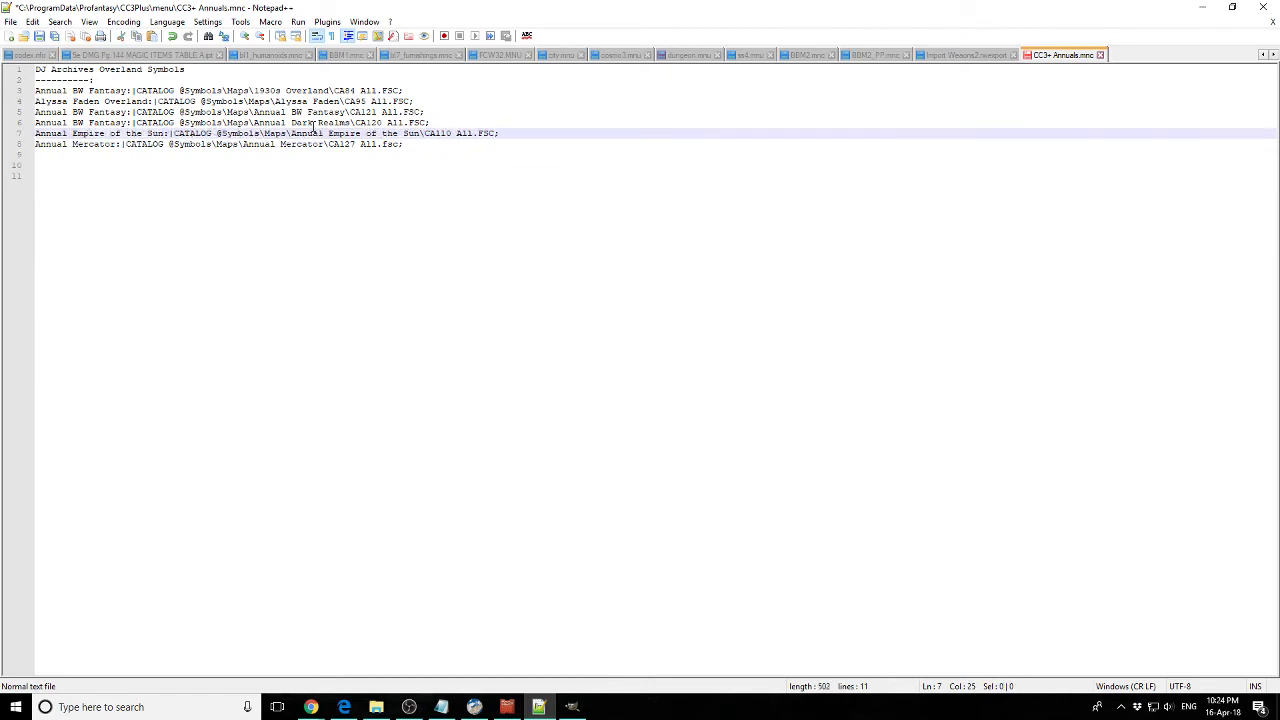
- Copy the folder names over the labels of the Dark Realms and BW Fantasy entries: Annual Dark Realms and Annual BW Fantasy
{"action": "left_click_drag", "start_coordinate": [350, 122], "coordinate": [255, 122]}
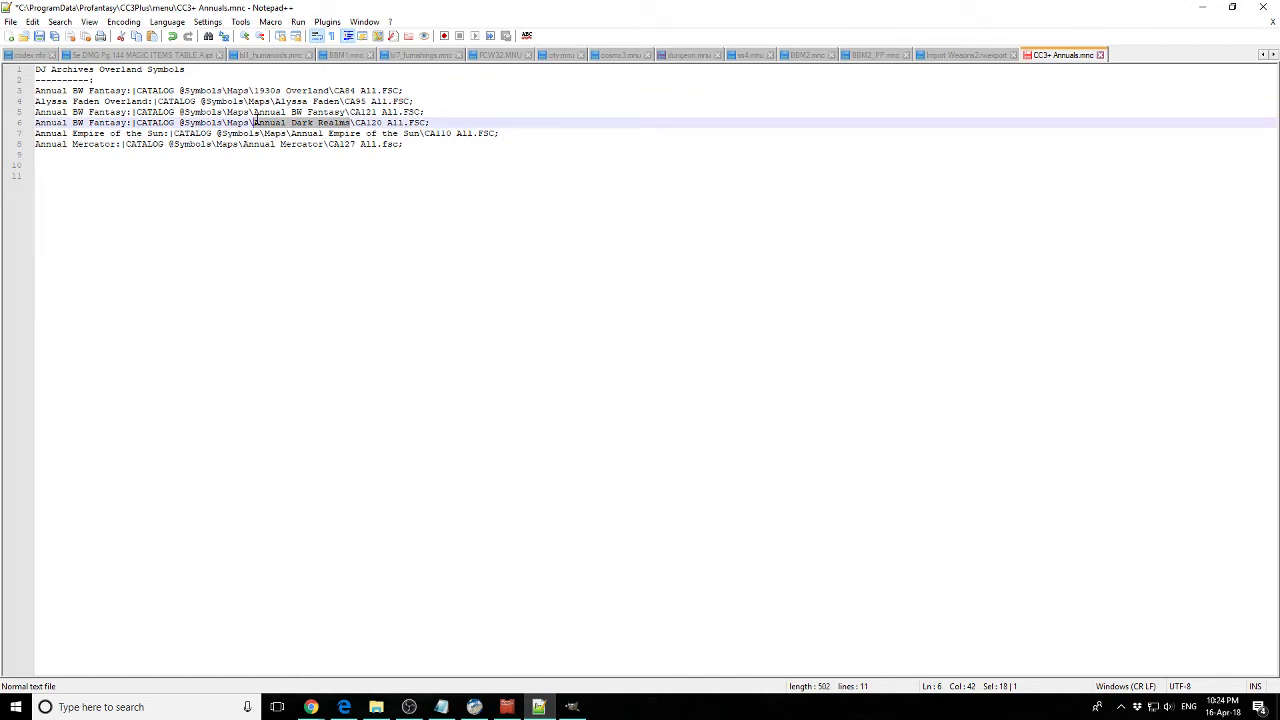
{"action": "key", "text": "ctrl+c"}
{"action": "left_click_drag", "start_coordinate": [128, 122], "coordinate": [35, 122]}
{"action": "key", "text": "ctrl+v"}
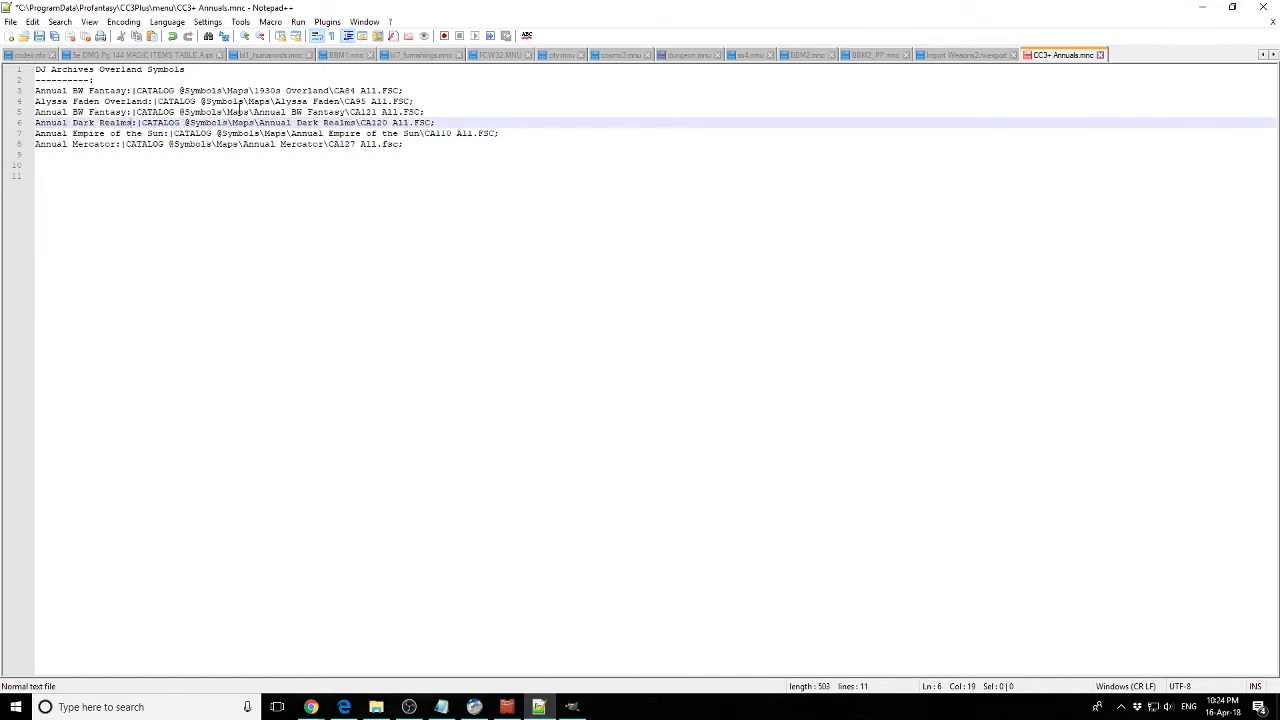
{"action": "left_click_drag", "start_coordinate": [346, 112], "coordinate": [250, 113]}
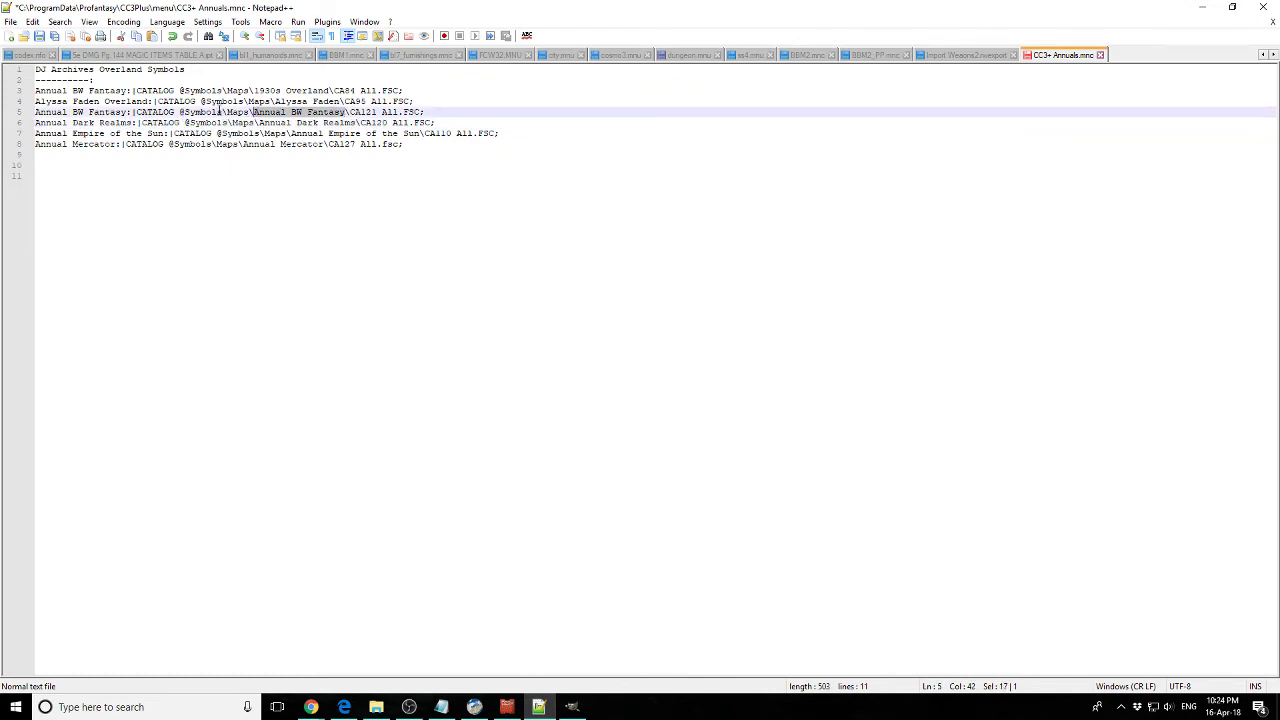
{"action": "key", "text": "ctrl+c"}
{"action": "left_click_drag", "start_coordinate": [130, 112], "coordinate": [35, 112]}
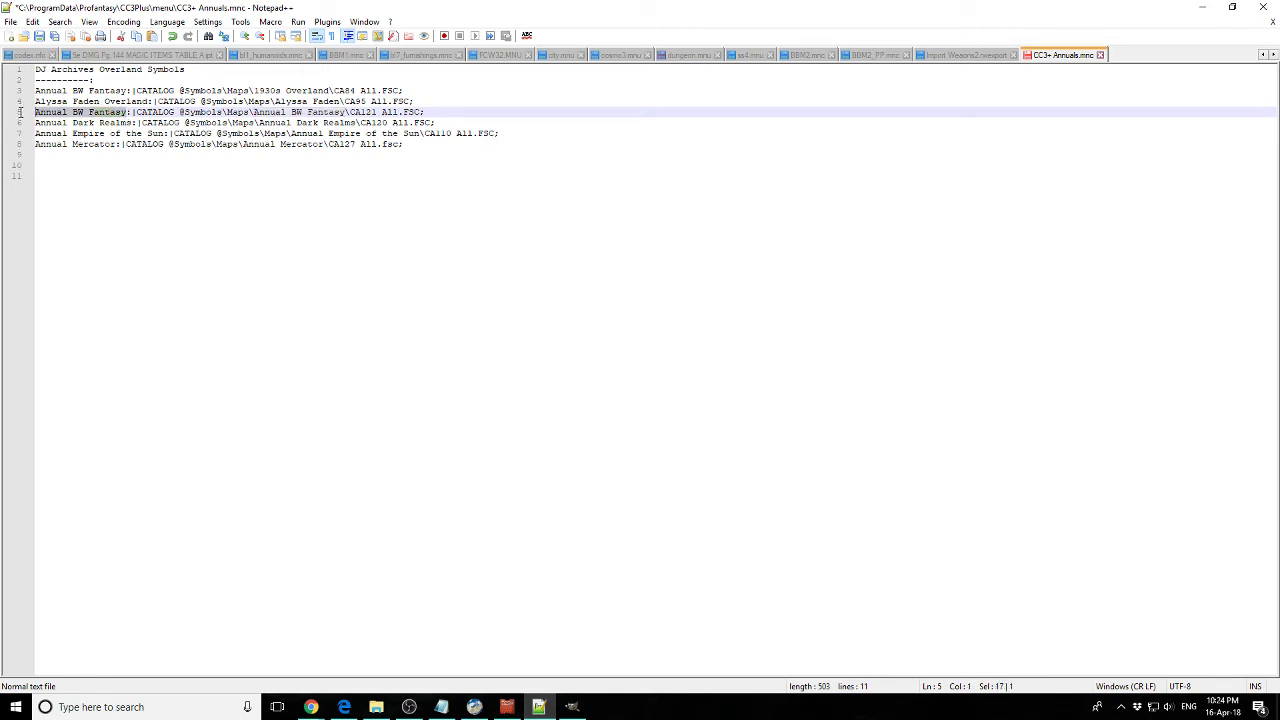
{"action": "key", "text": "ctrl+v"}
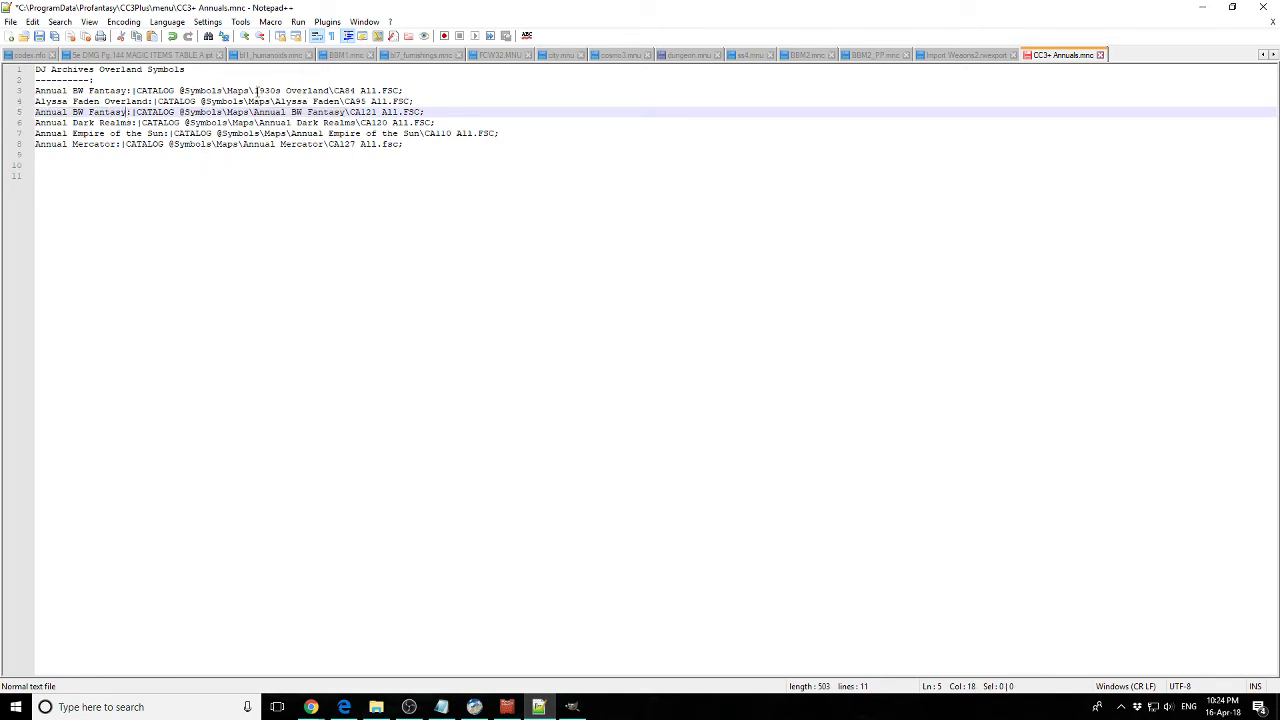
- Replace the first catalog entry's label with 1930s Overland, copied from its folder path
{"action": "left_click_drag", "start_coordinate": [329, 90], "coordinate": [255, 91]}
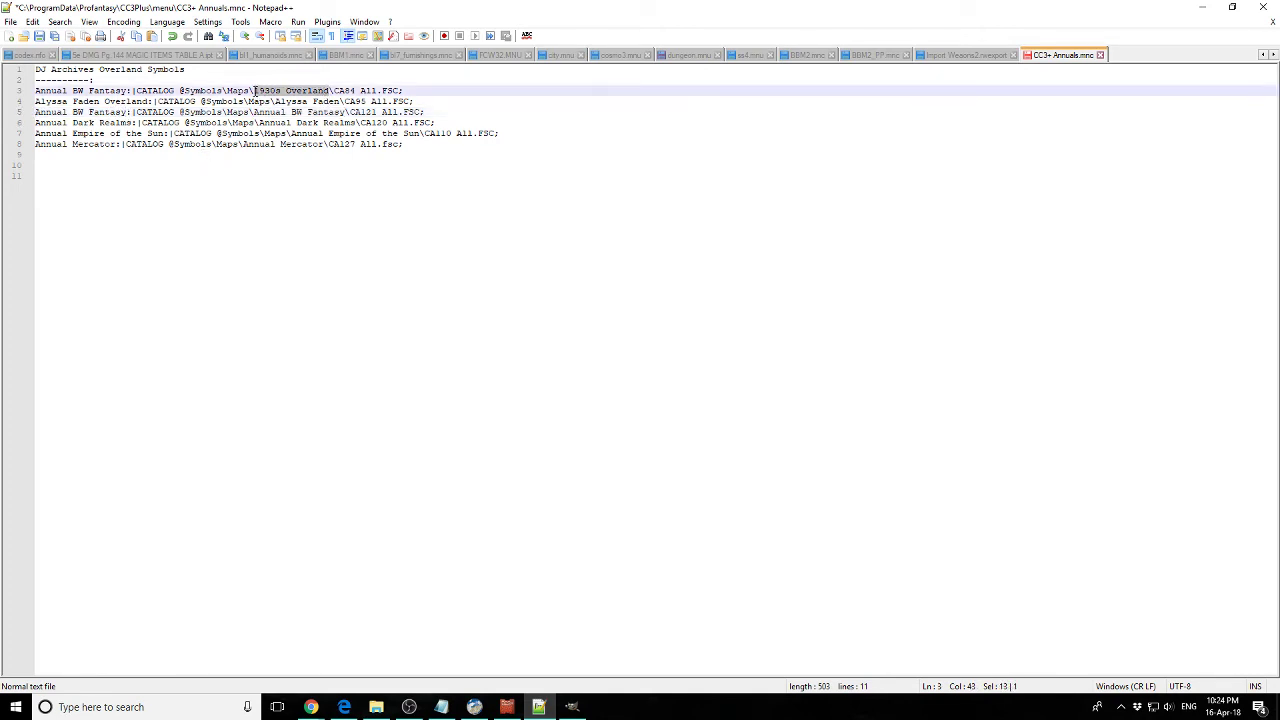
{"action": "key", "text": "ctrl+c"}
{"action": "left_click_drag", "start_coordinate": [127, 90], "coordinate": [35, 90]}
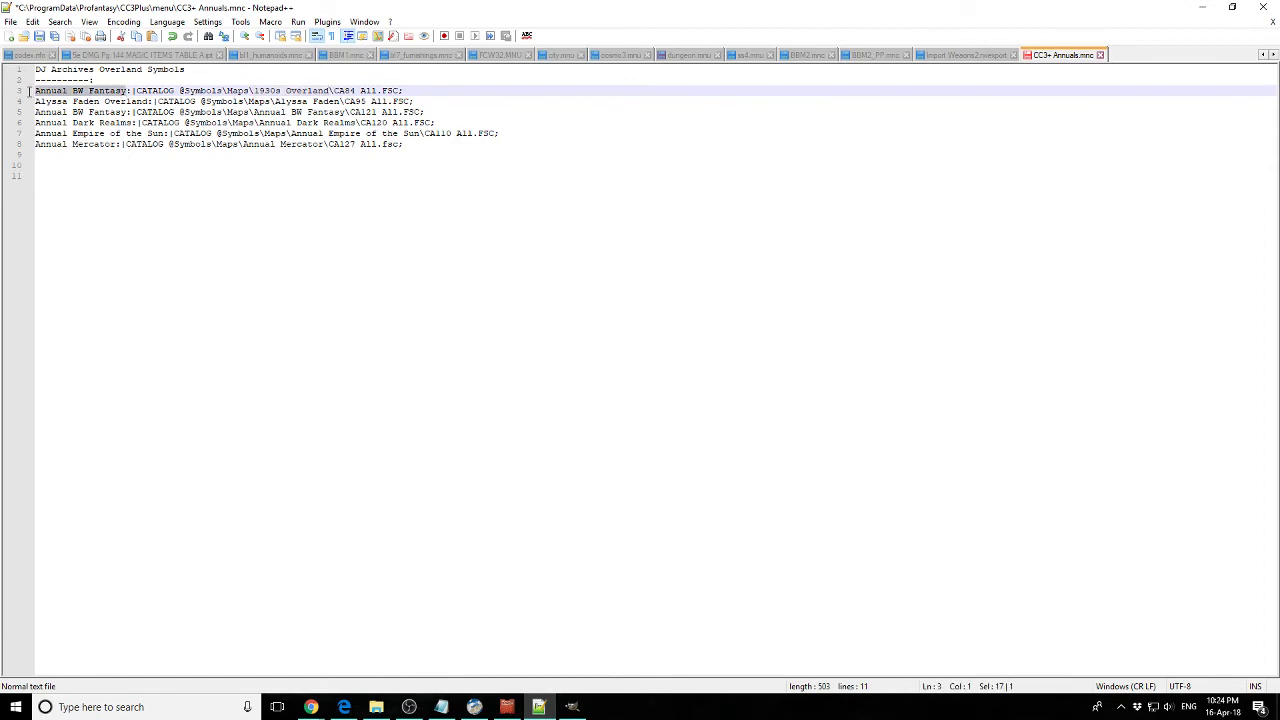
{"action": "key", "text": "ctrl+v"}
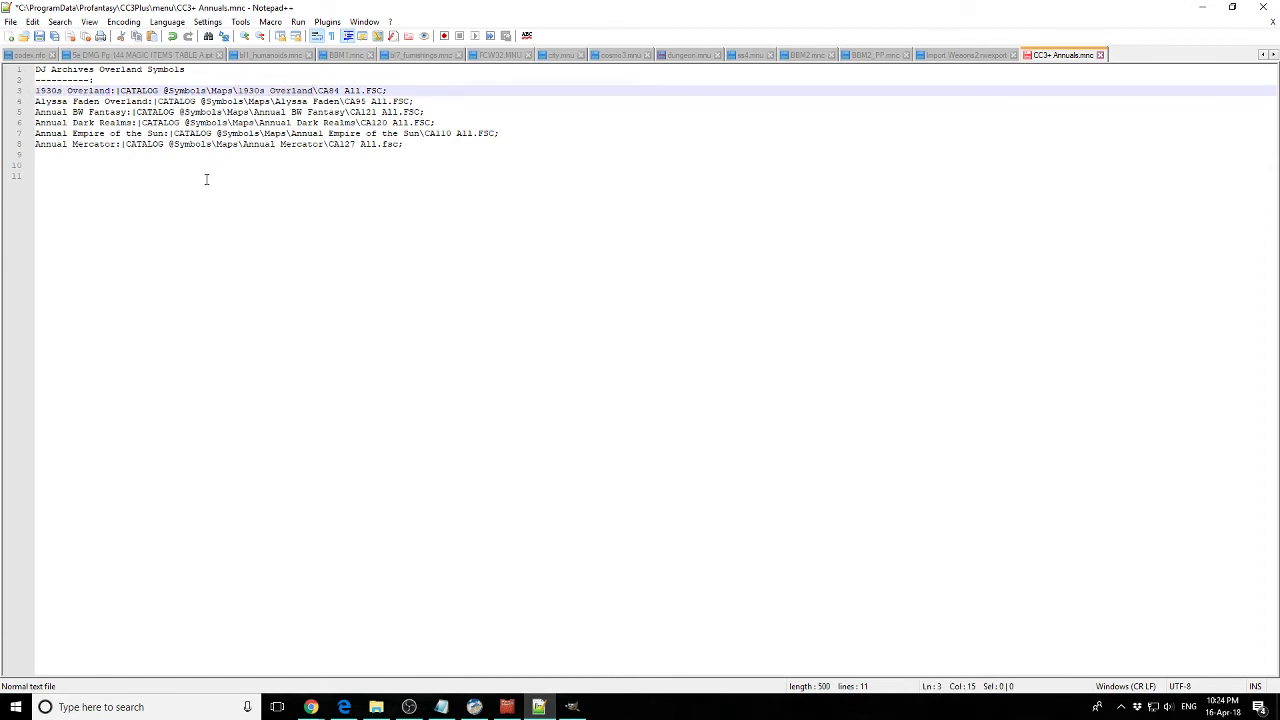
{"action": "left_click", "coordinate": [412, 141]}
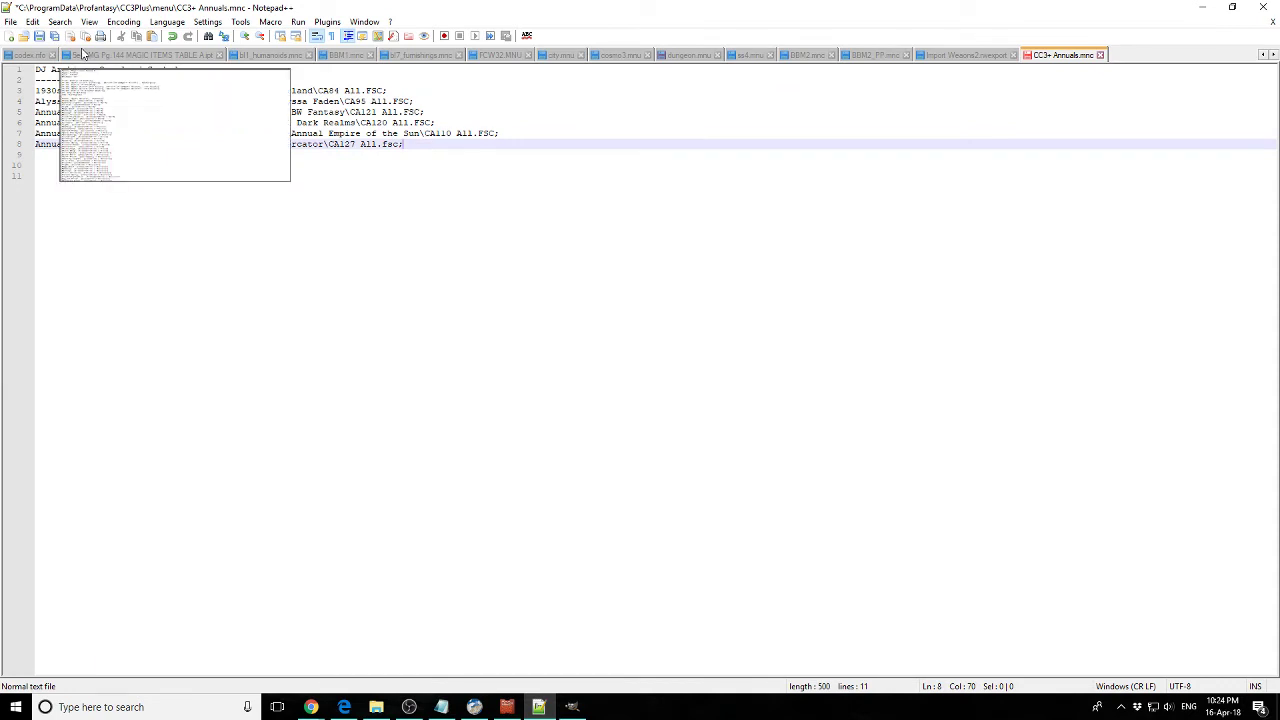
- Change the menu heading on the first line to CC3+ Annuals and save the file
{"action": "left_click_drag", "start_coordinate": [185, 69], "coordinate": [35, 69]}
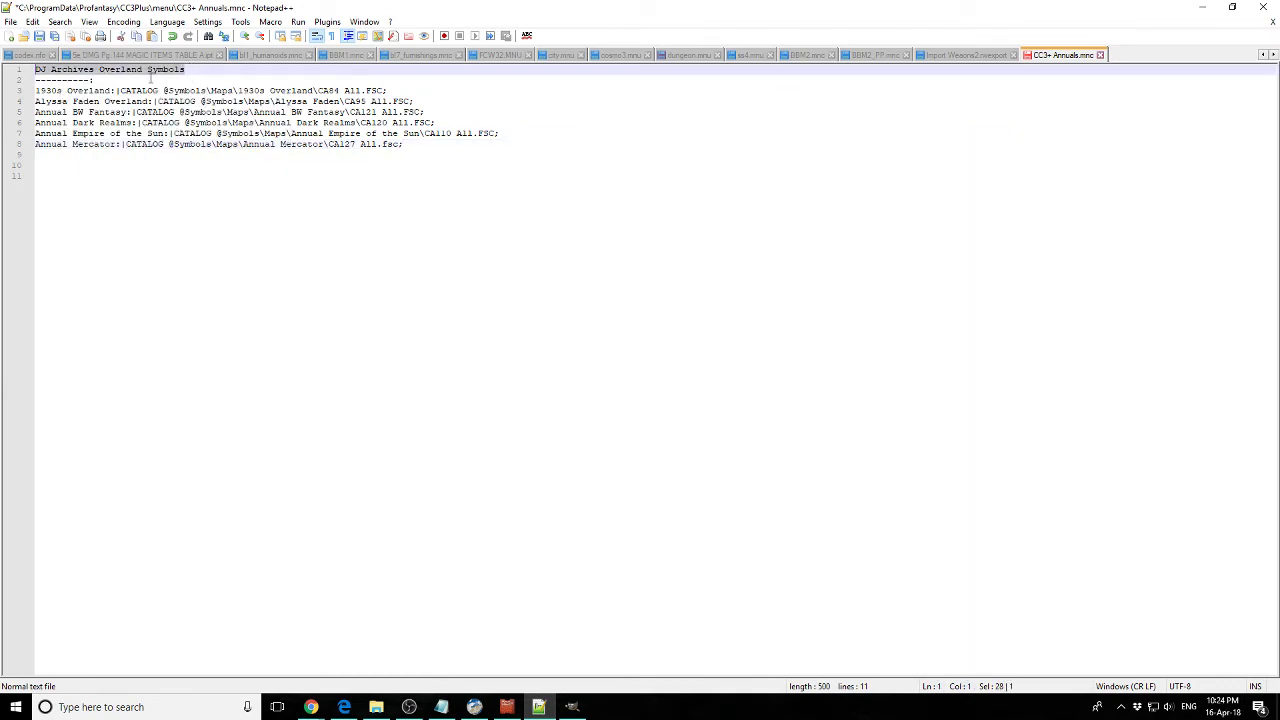
{"action": "type", "text": "CC3+"}
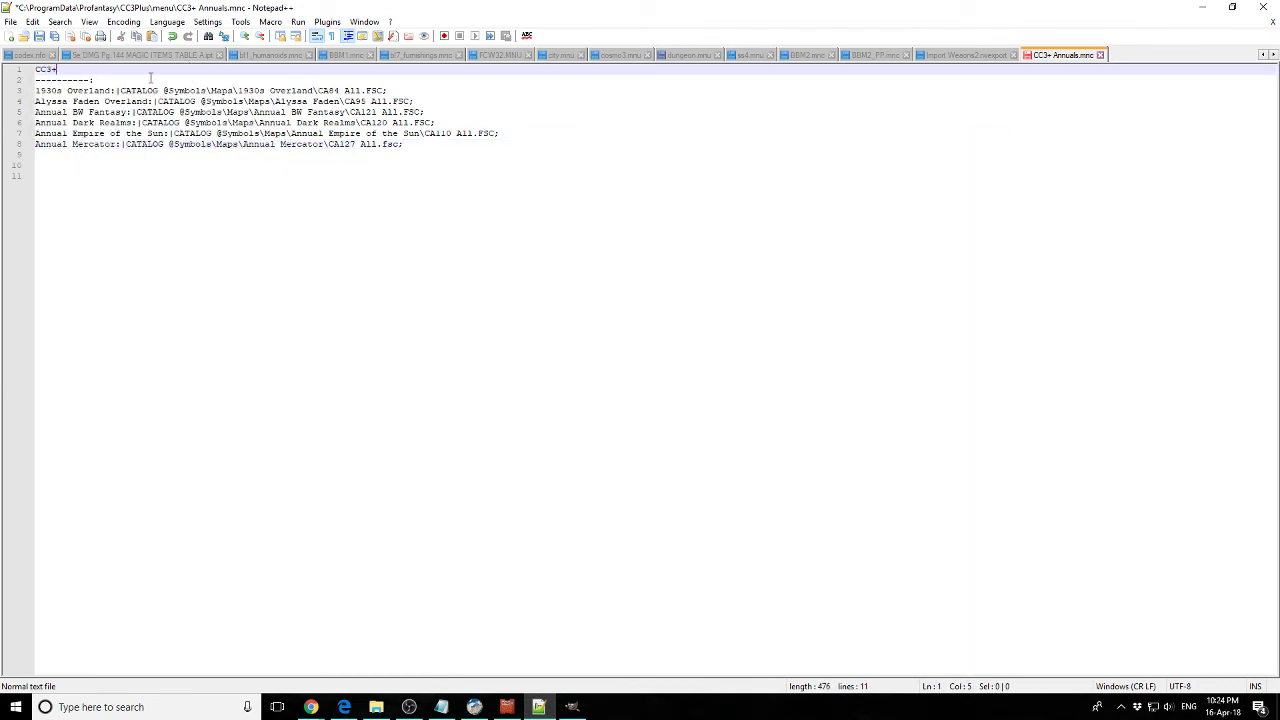
{"action": "type", "text": " Anunuals"}
{"action": "left_click", "coordinate": [420, 145]}
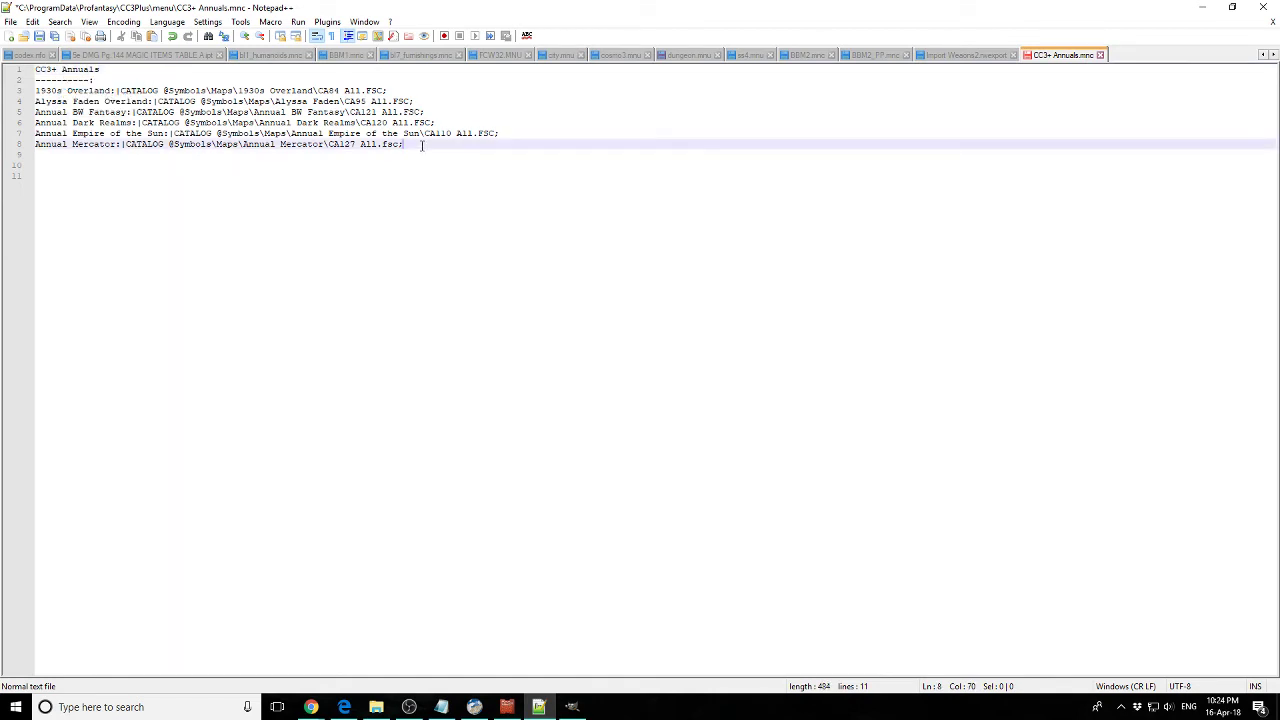
{"action": "key", "text": "ctrl+s"}
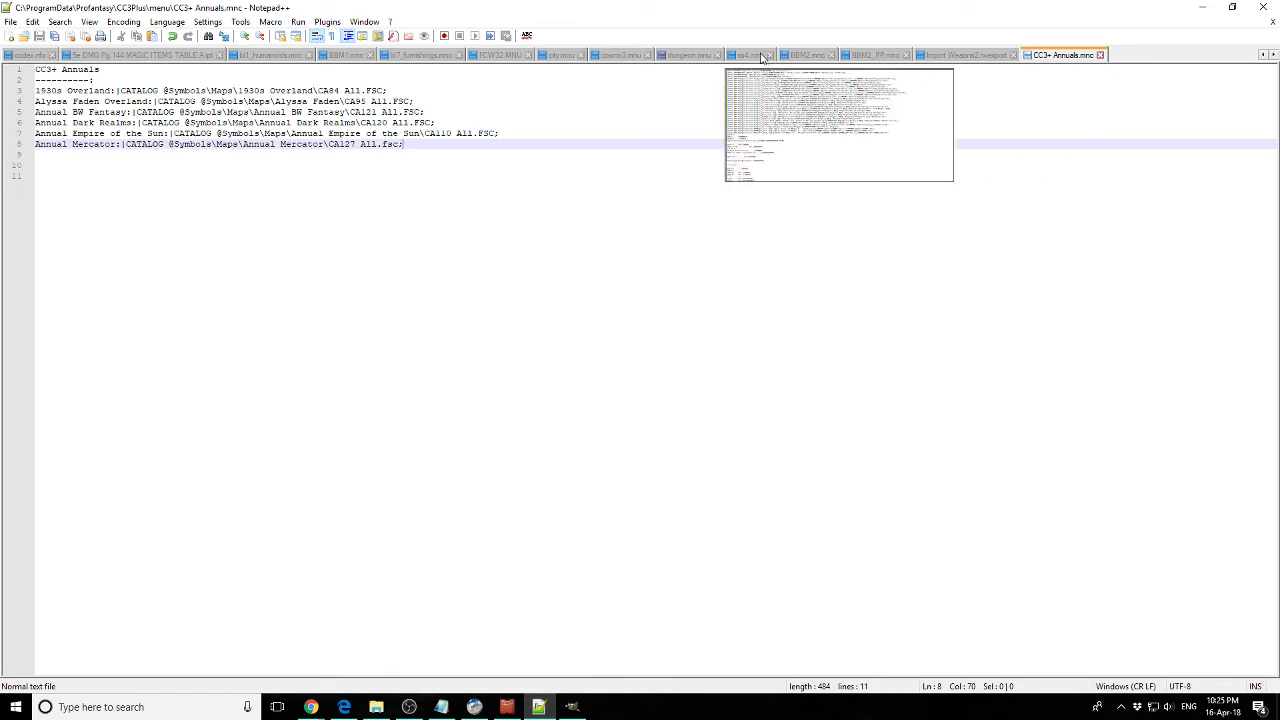
- In FCW32.MNU, duplicate the #736 Planet Portfolio line below itself and number the copy #738
{"action": "left_click", "coordinate": [492, 56]}
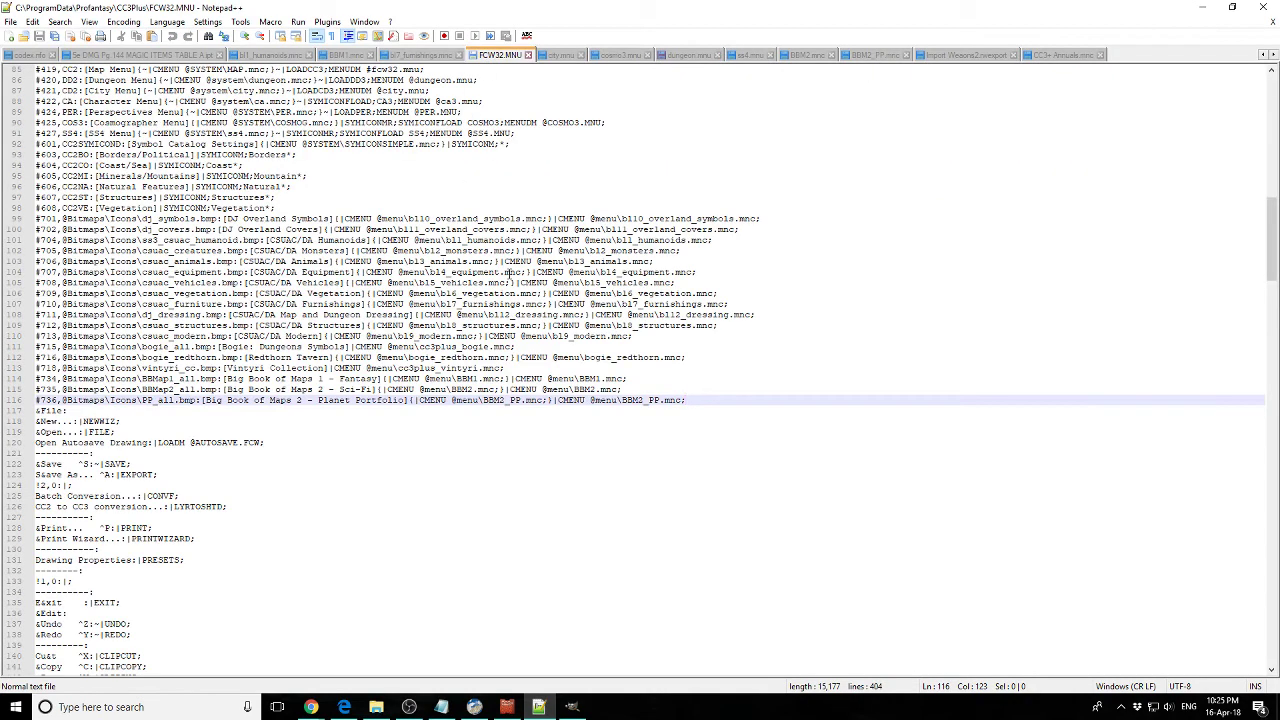
{"action": "key", "text": "shift+Home"}
{"action": "key", "text": "ctrl+c"}
{"action": "key", "text": "Home"}
{"action": "key", "text": "ctrl+v"}
{"action": "key", "text": "Return"}
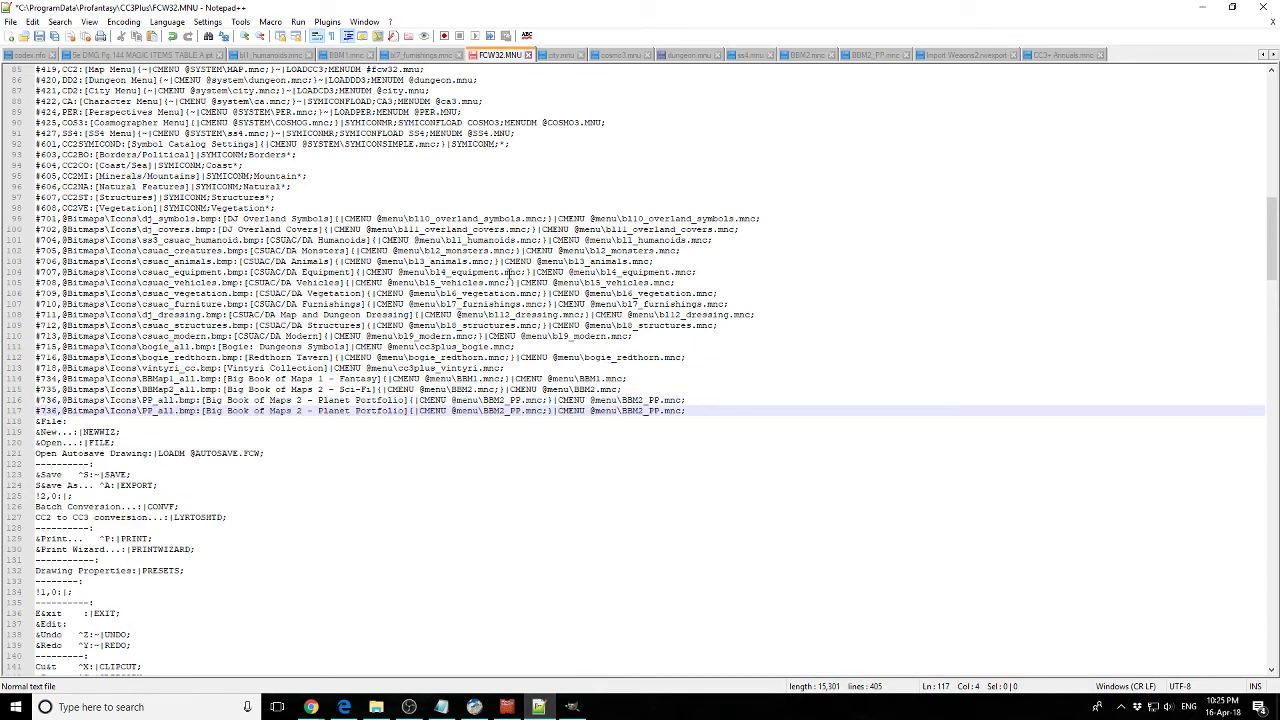
{"action": "key", "text": "Delete"}
{"action": "type", "text": "8"}
- Switch to File Explorer, open the CC3Plus\Bitmaps\Icons folder and find the CoS_Planets icon for the #738 line
{"action": "key", "text": "Right"}
{"action": "key", "text": "Right"}
{"action": "key", "text": "Right"}
{"action": "key", "text": "Right"}
{"action": "key", "text": "Right"}
{"action": "key", "text": "Right"}
{"action": "left_click", "coordinate": [376, 707]}
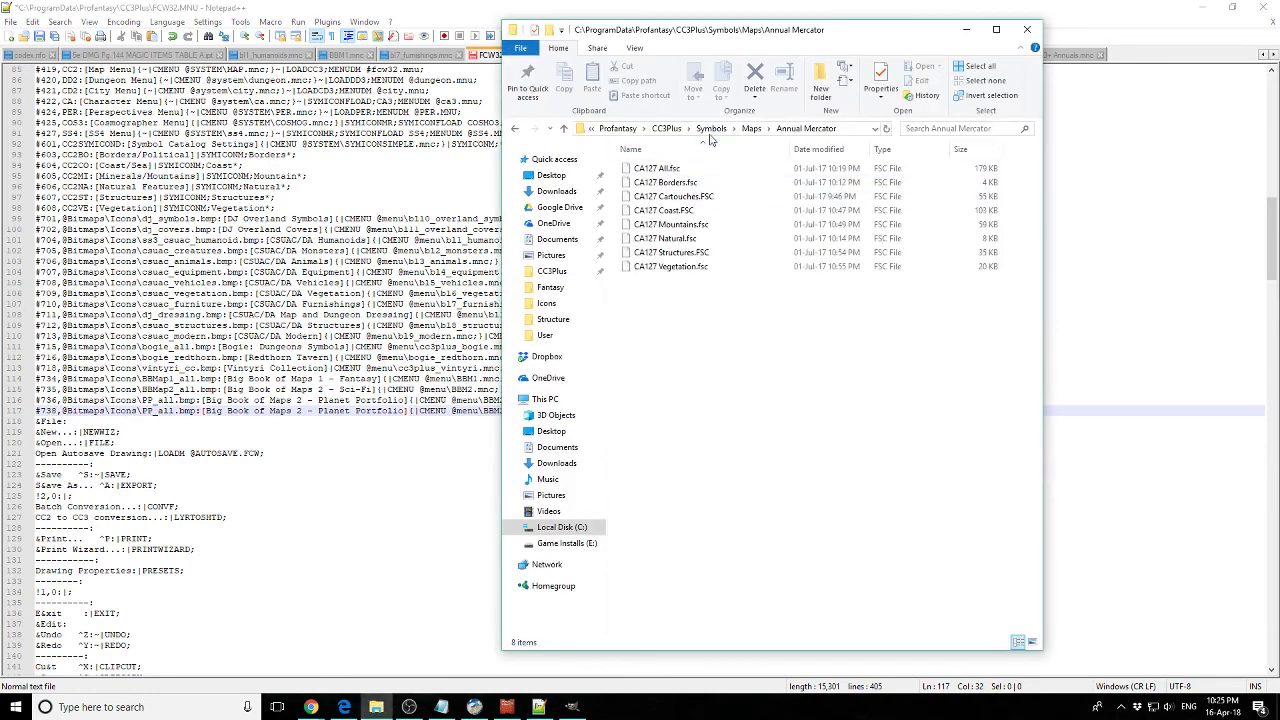
{"action": "left_click", "coordinate": [677, 132]}
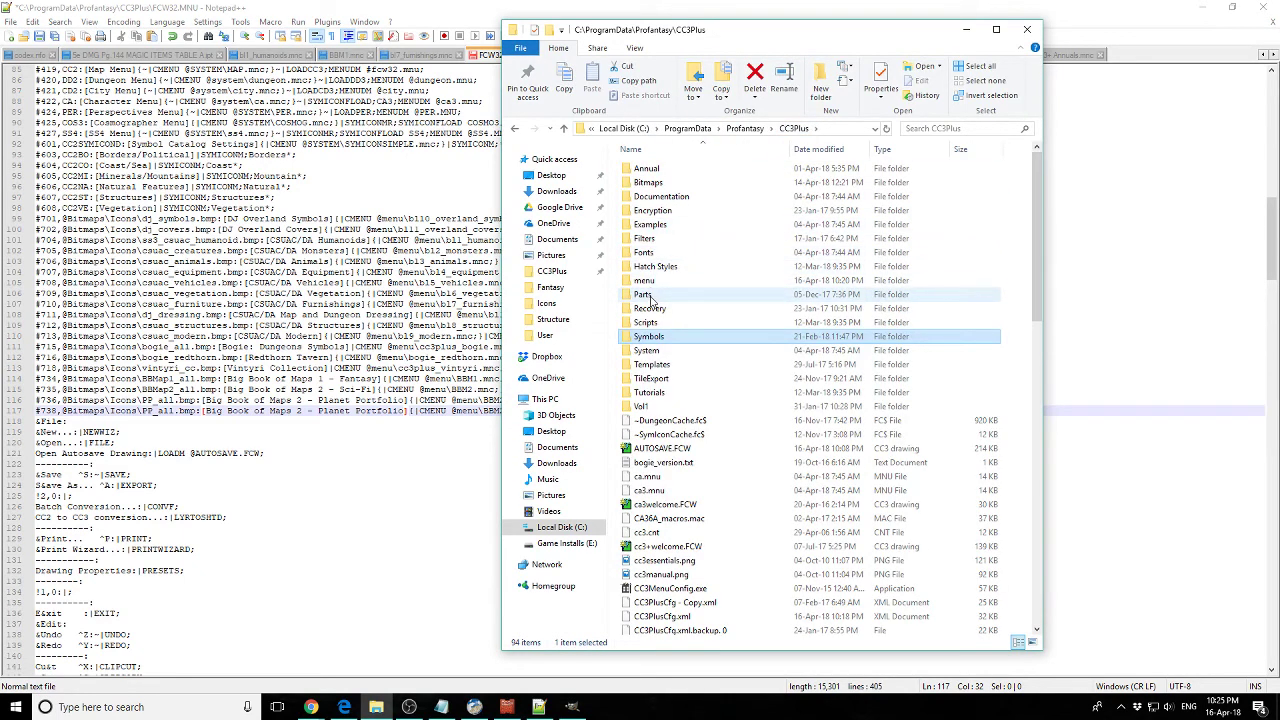
{"action": "left_click", "coordinate": [649, 184]}
{"action": "double_click", "coordinate": [649, 184]}
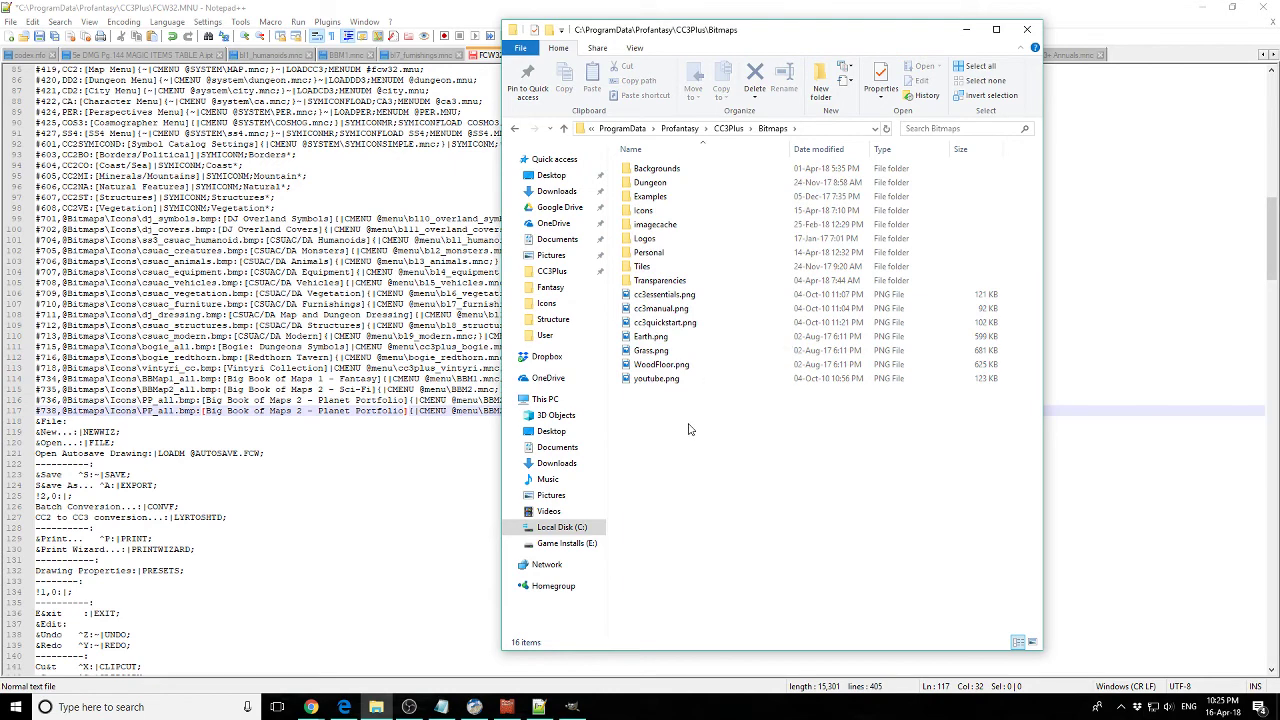
{"action": "double_click", "coordinate": [643, 210]}
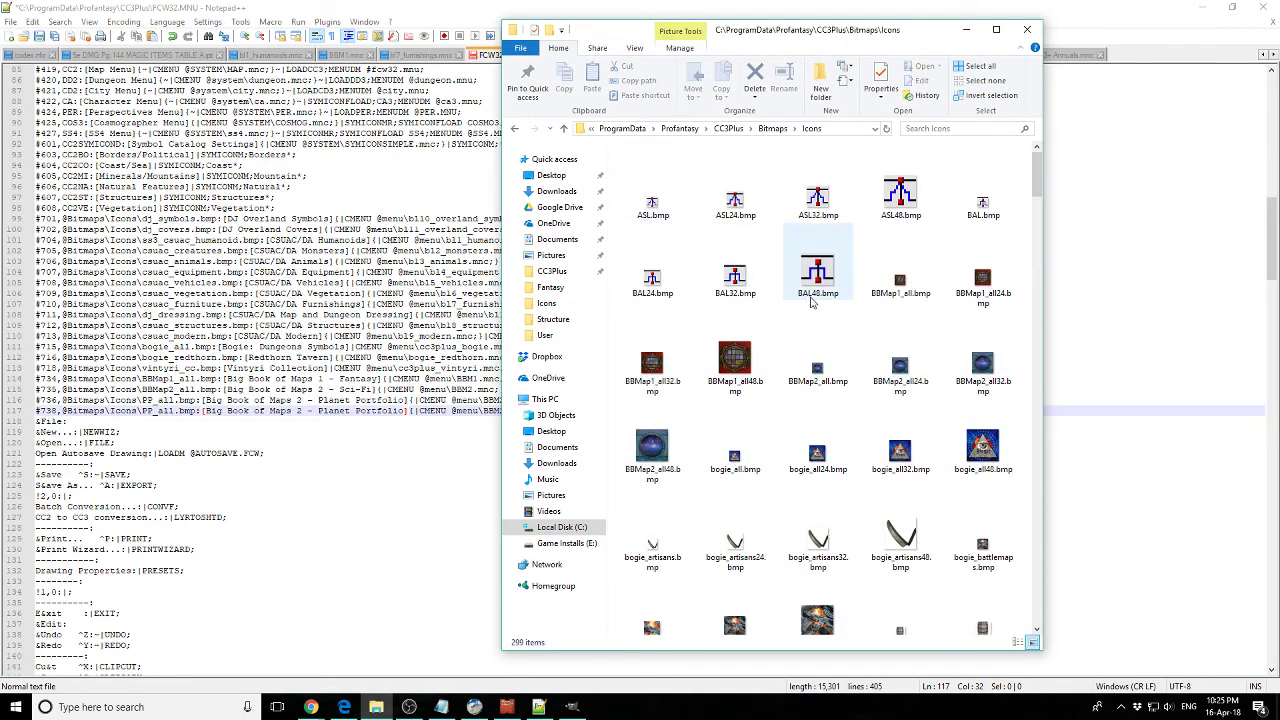
{"action": "scroll", "coordinate": [811, 302], "scroll_direction": "down", "scroll_amount": 5}
{"action": "scroll", "coordinate": [811, 302], "scroll_direction": "down", "scroll_amount": 12}
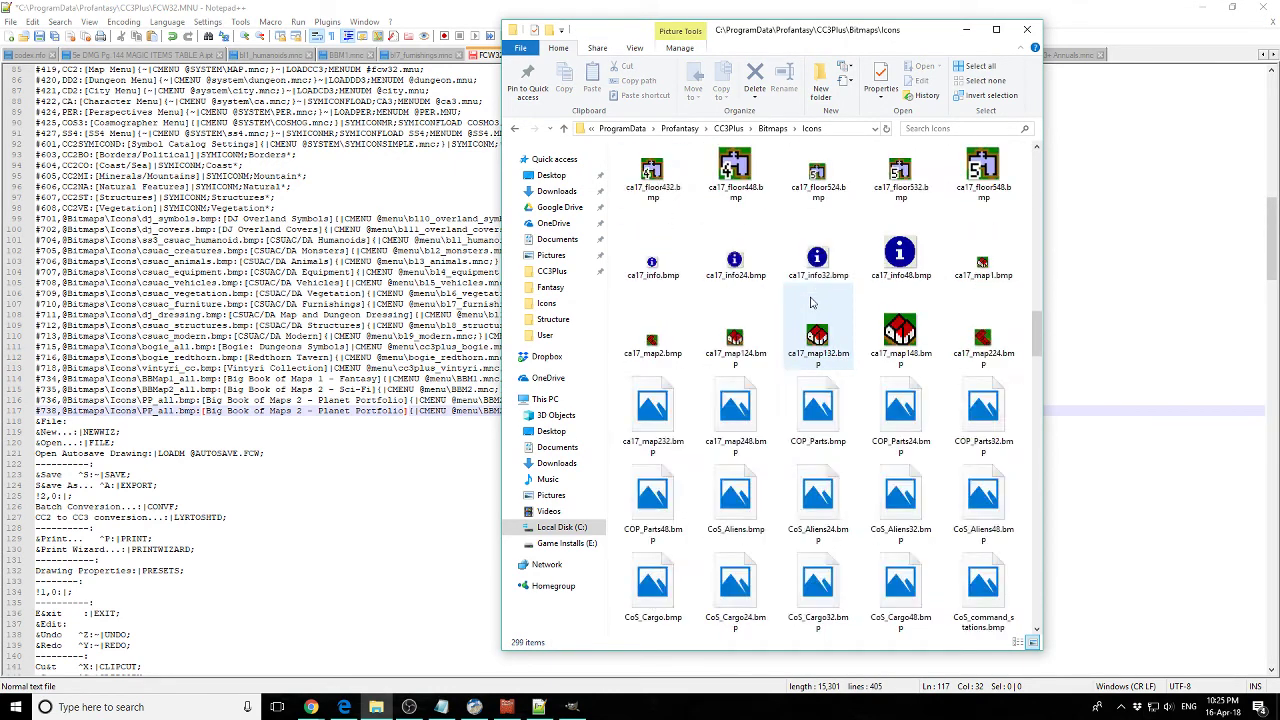
{"action": "scroll", "coordinate": [811, 302], "scroll_direction": "down", "scroll_amount": 5}
{"action": "scroll", "coordinate": [811, 302], "scroll_direction": "down", "scroll_amount": 3}
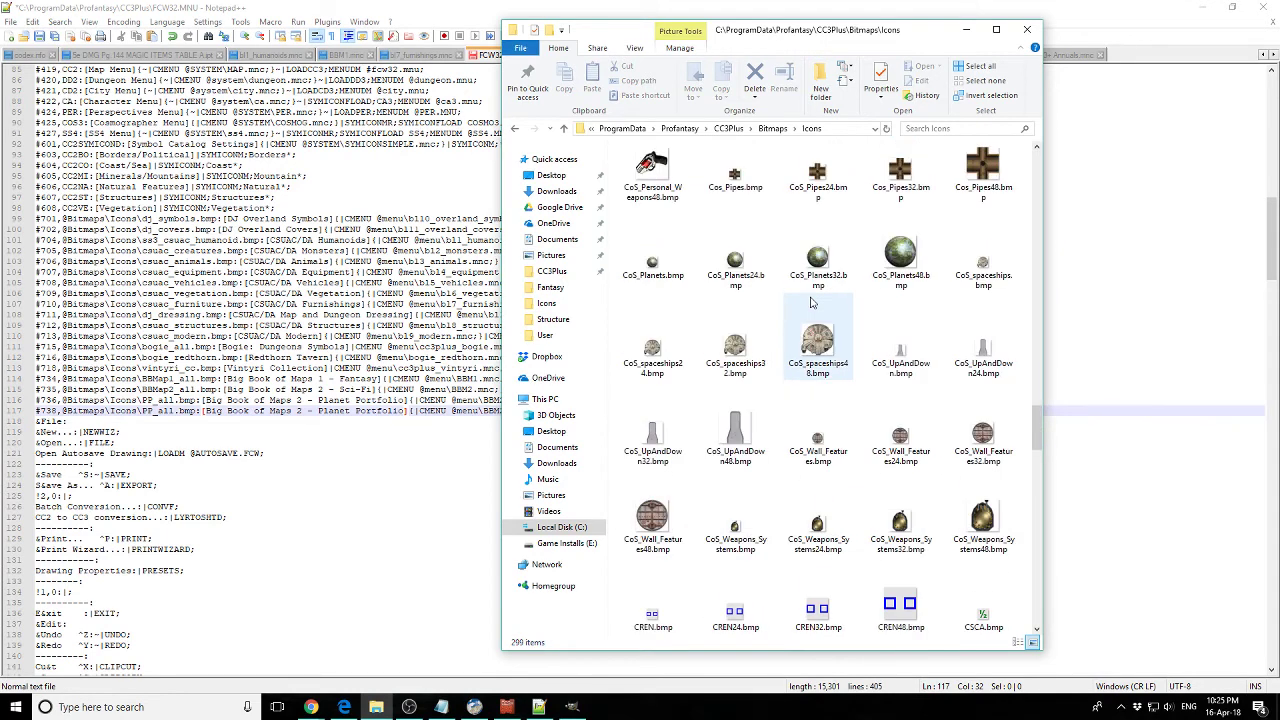
- Copy the file name CoS_Planets.bmp and use it to replace PP_all.bmp in the #738 line
{"action": "left_click", "coordinate": [640, 280]}
{"action": "key", "text": "F2"}
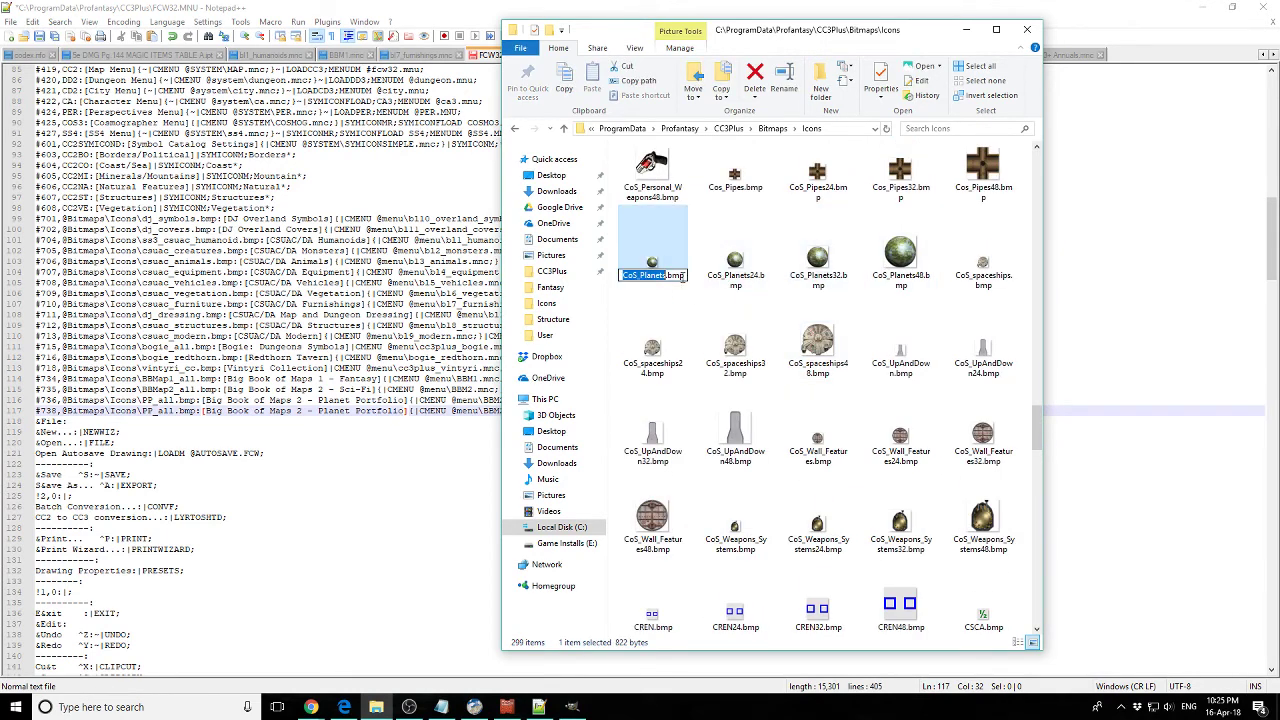
{"action": "key", "text": "ctrl+a"}
{"action": "key", "text": "Return"}
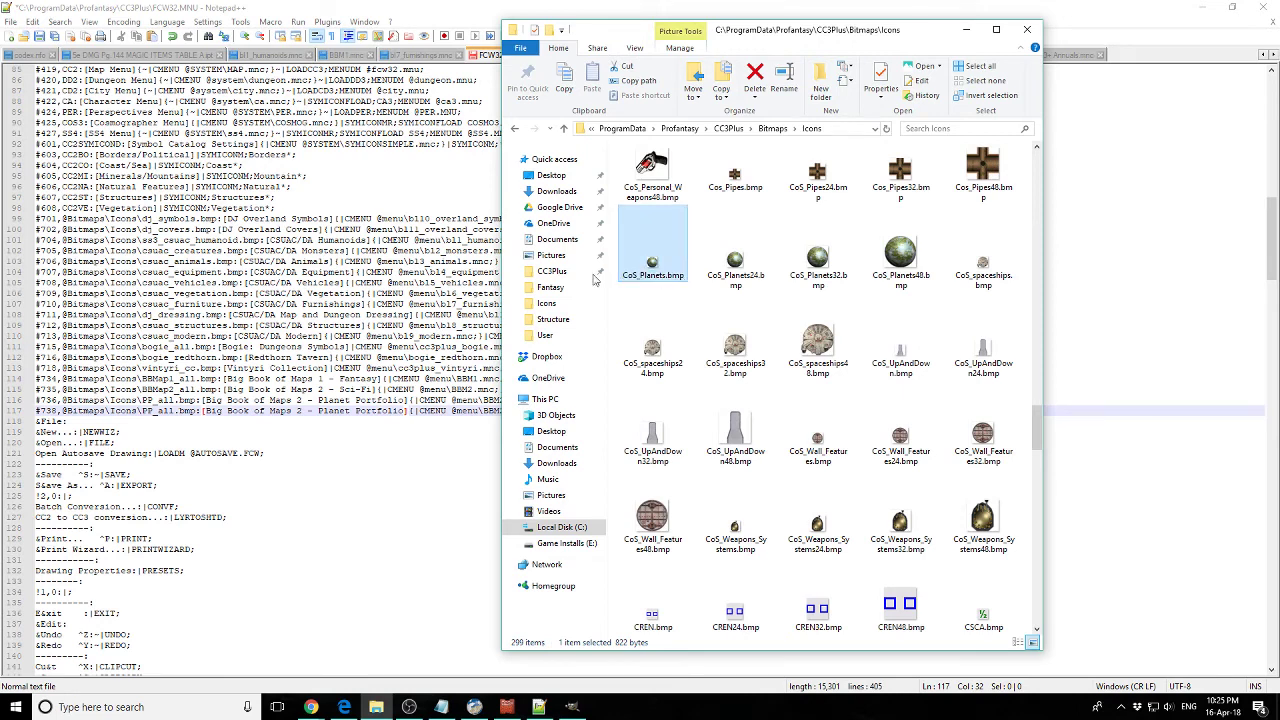
{"action": "left_click_drag", "start_coordinate": [195, 412], "coordinate": [140, 412]}
{"action": "key", "text": "ctrl+v"}
- Replace the bracketed title in the #738 line with CC3+ Annuals
{"action": "left_click_drag", "start_coordinate": [233, 411], "coordinate": [432, 411]}
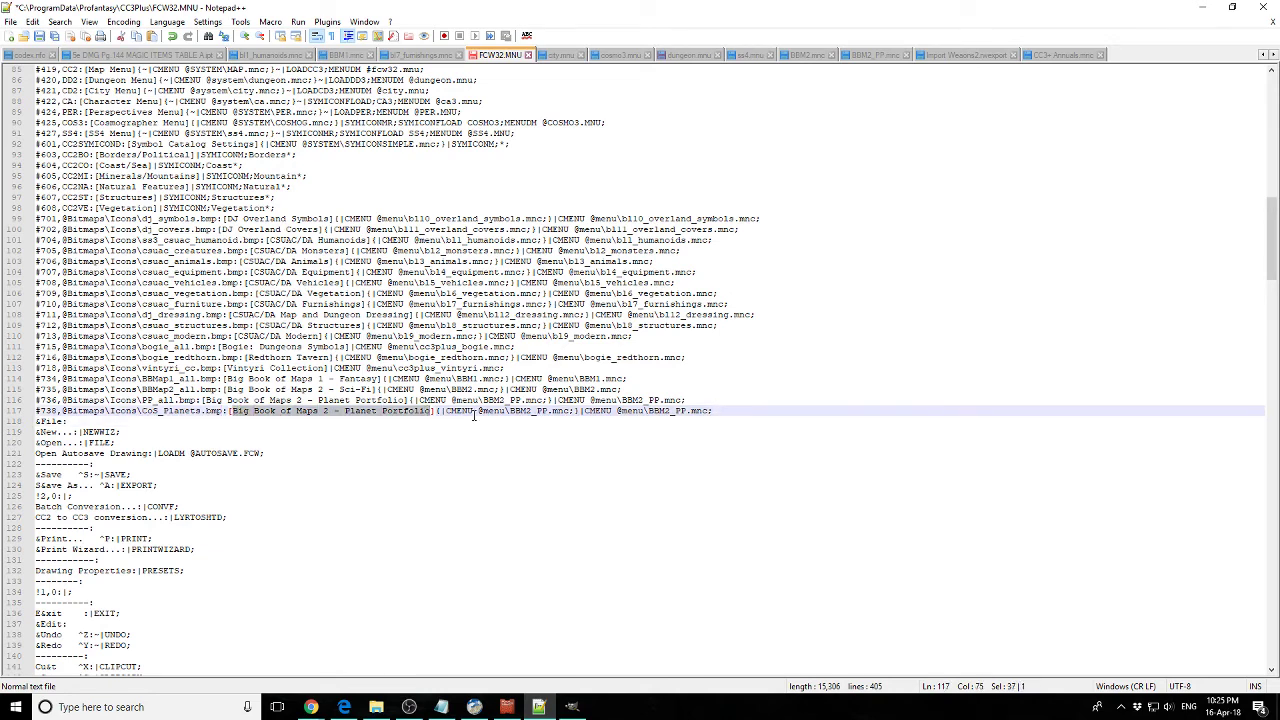
{"action": "type", "text": "CC3+ Ann"}
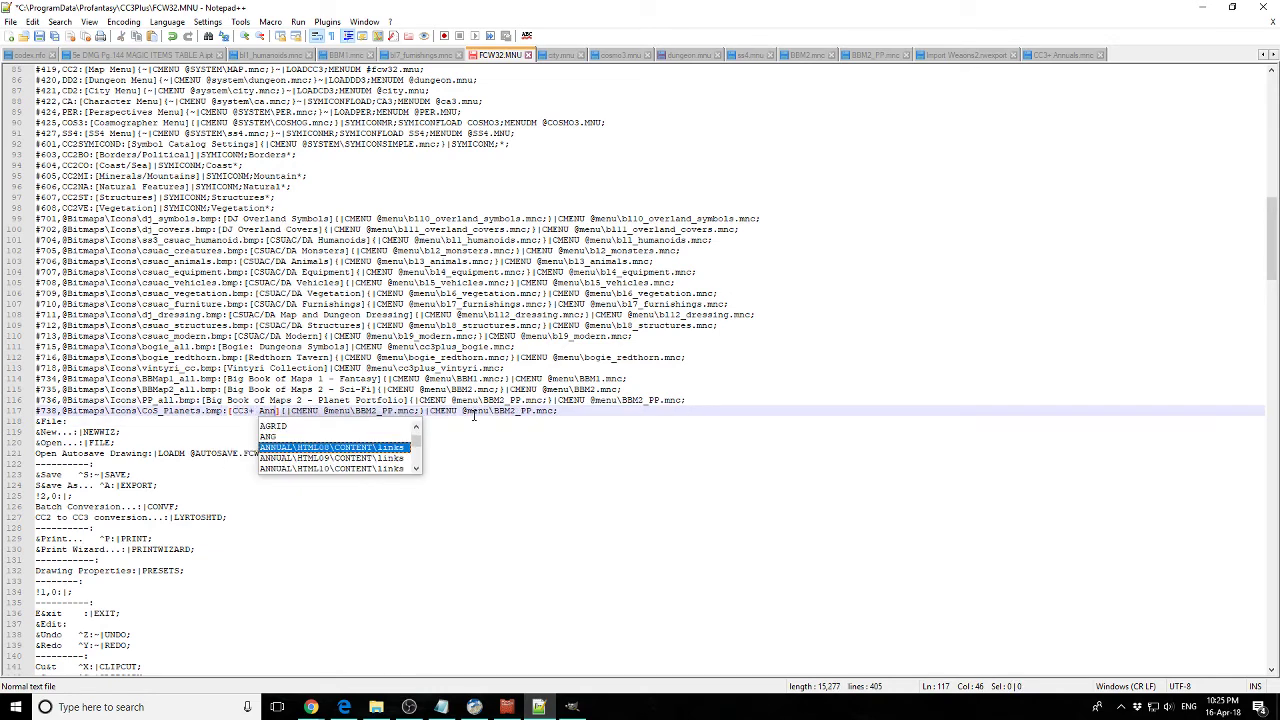
{"action": "type", "text": "uals"}
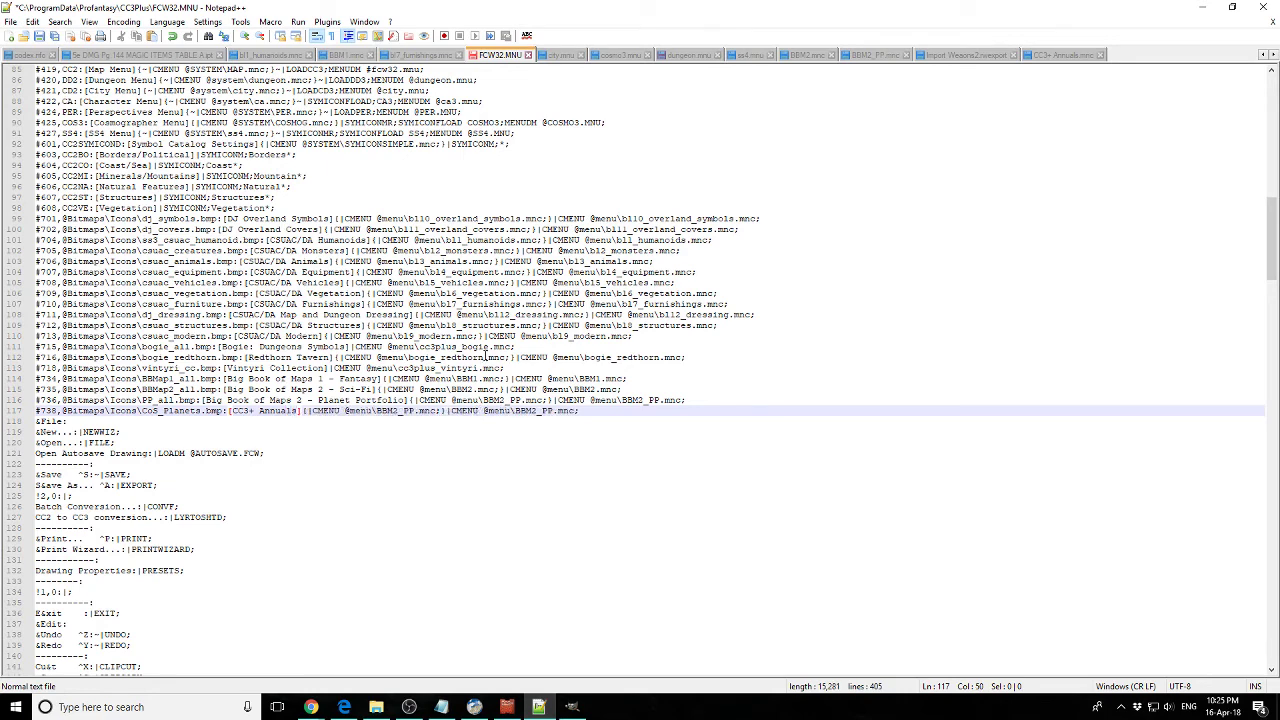
{"action": "left_click", "coordinate": [486, 357]}
- Switch to File Explorer, open the CC3Plus\menu folder and copy the file name CC3+ Annuals.mnc
{"action": "left_click", "coordinate": [376, 707]}
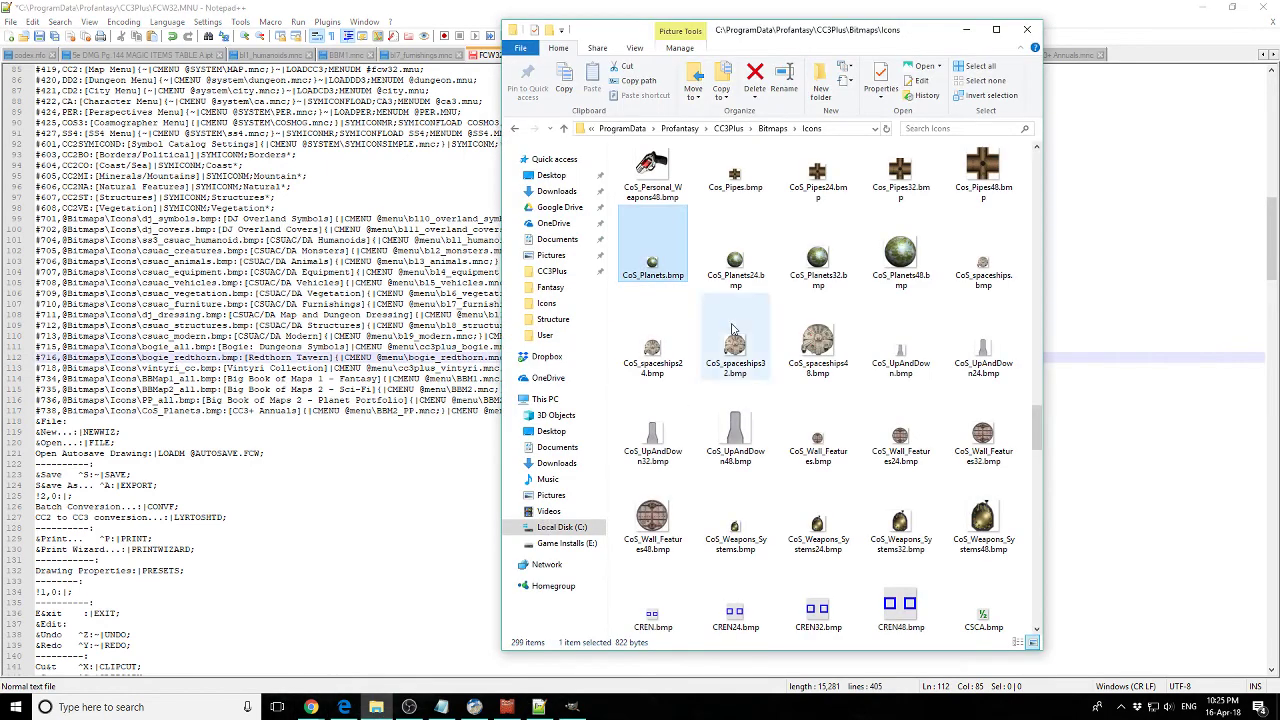
{"action": "left_click", "coordinate": [774, 129]}
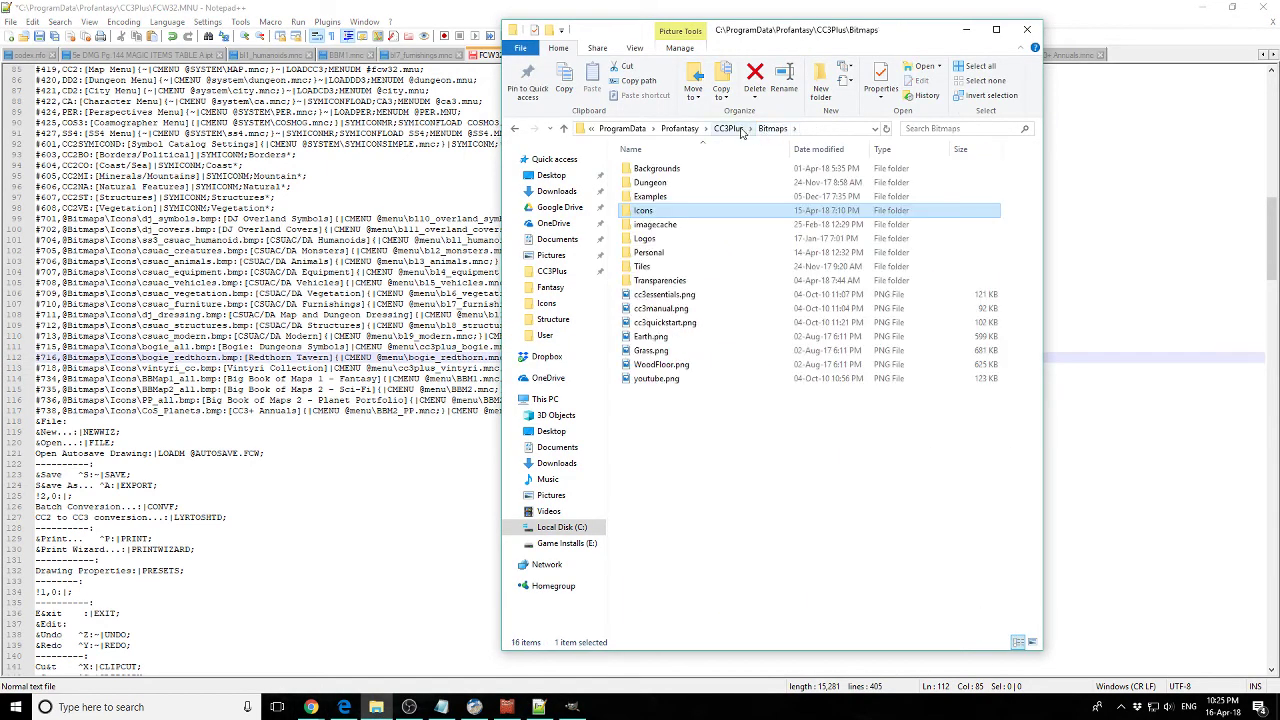
{"action": "left_click", "coordinate": [731, 129]}
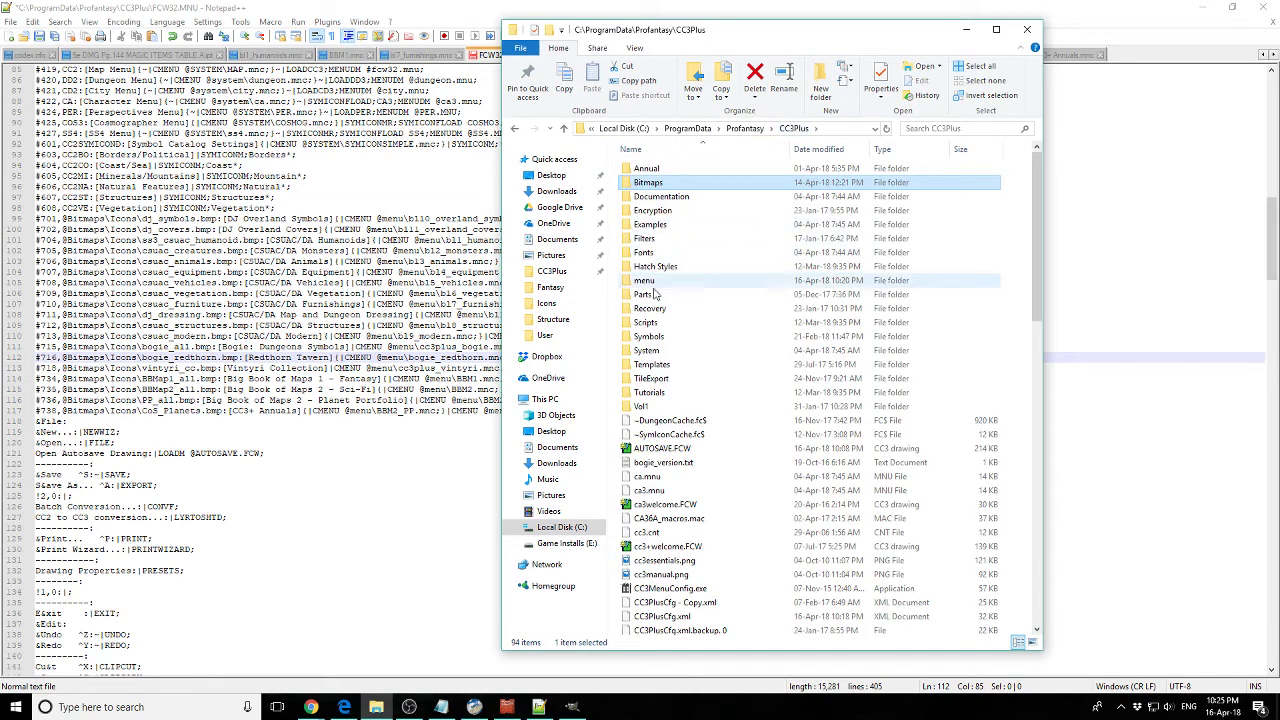
{"action": "double_click", "coordinate": [668, 278]}
{"action": "scroll", "coordinate": [668, 270], "scroll_direction": "down", "scroll_amount": 1}
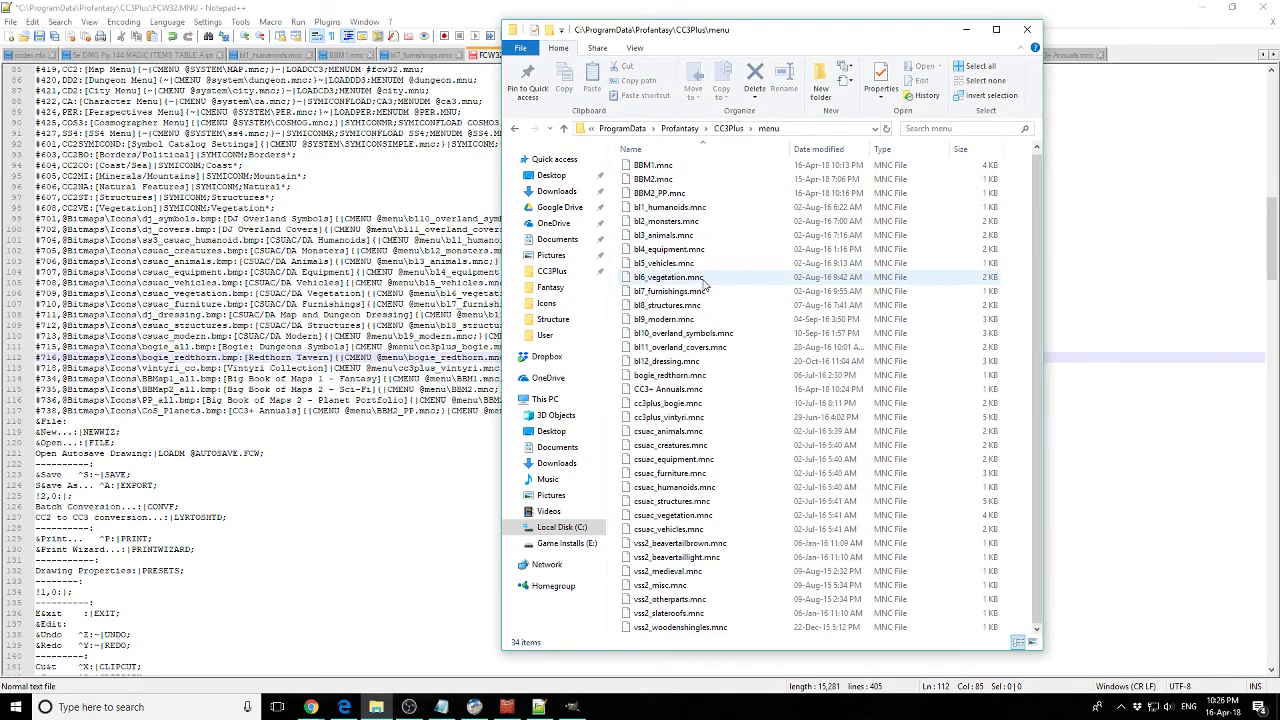
{"action": "left_click", "coordinate": [690, 389]}
{"action": "left_click", "coordinate": [690, 389]}
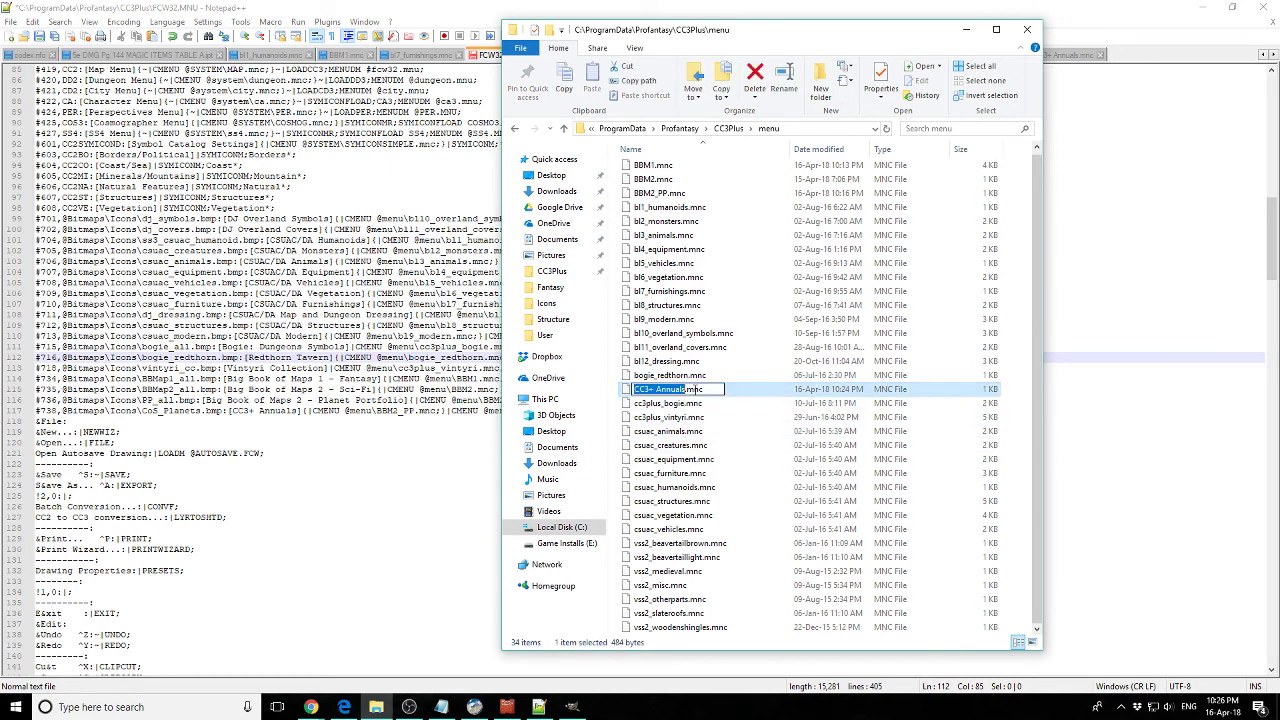
{"action": "key", "text": "Return"}
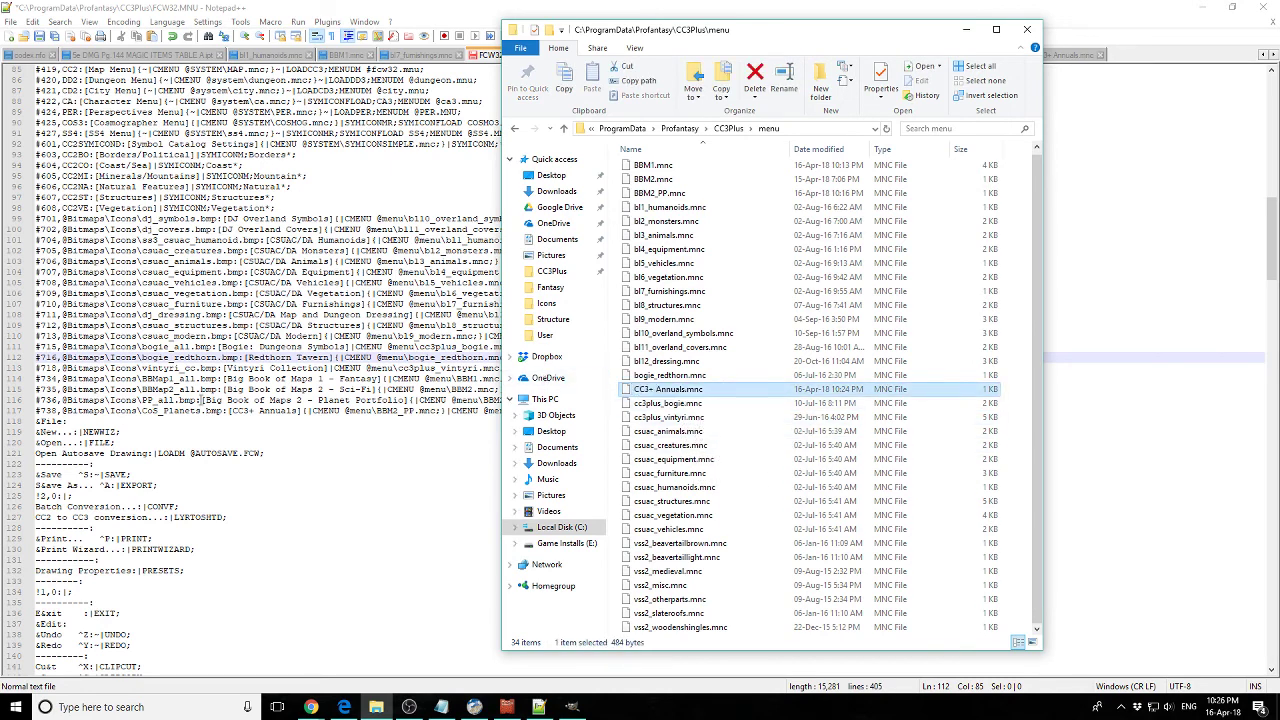
- Replace both BBM2_PP.mnc references in the #738 line of FCW32.MNU with CC3+ Annuals.mnc and save the file
{"action": "left_click", "coordinate": [441, 416]}
{"action": "left_click_drag", "start_coordinate": [440, 411], "coordinate": [380, 410]}
{"action": "type", "text": "CC3+ Annuals.mnc"}
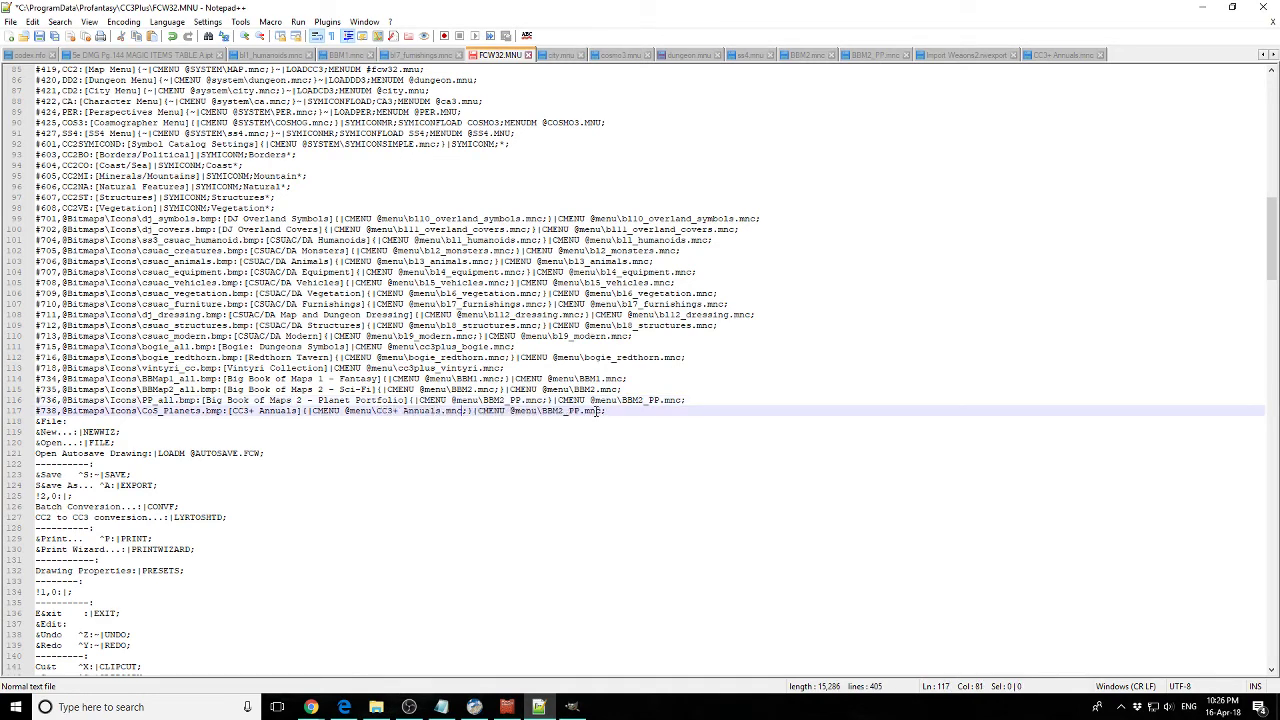
{"action": "left_click_drag", "start_coordinate": [600, 411], "coordinate": [541, 411]}
{"action": "type", "text": "CC3+ Annuals.mnc"}
{"action": "left_click", "coordinate": [525, 346]}
{"action": "left_click", "coordinate": [39, 35]}
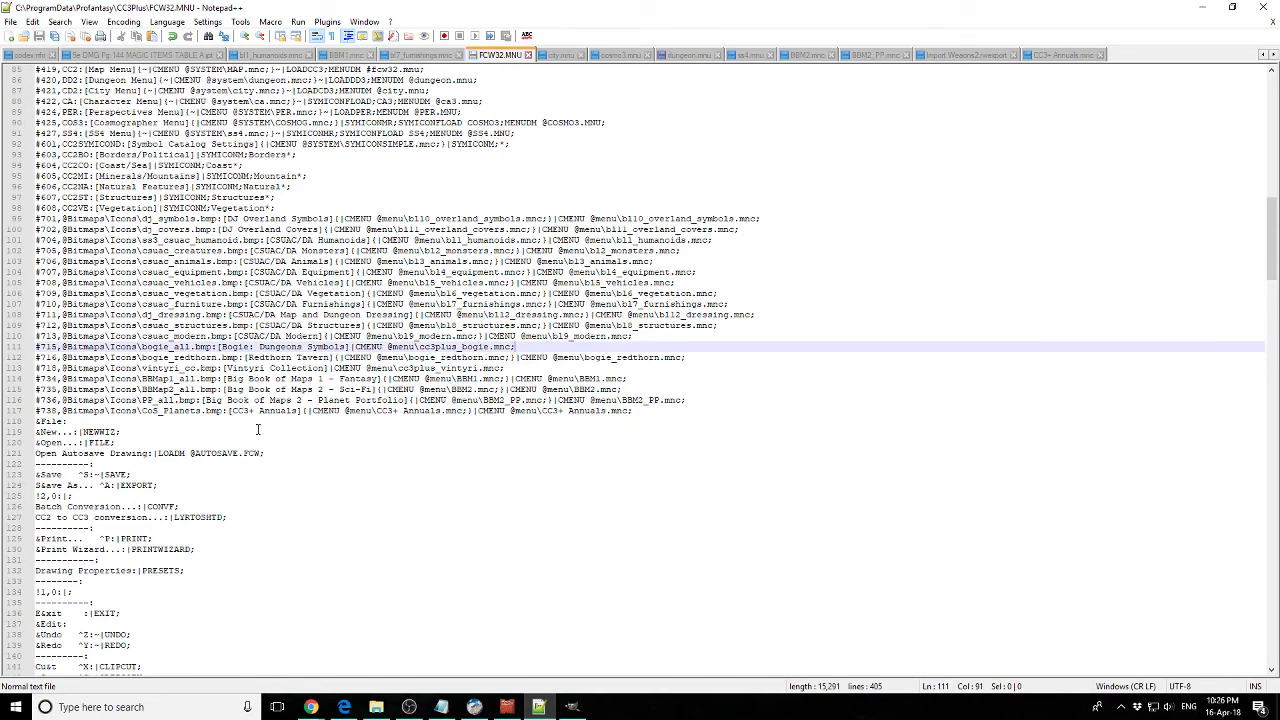
- Switch to Campaign Cartographer 3+, reload the Map Menu and test the CC3+ Annuals icon with the 1930s Overland and Alyssa Faden Overland catalogs
{"action": "key", "text": "alt+Tab"}
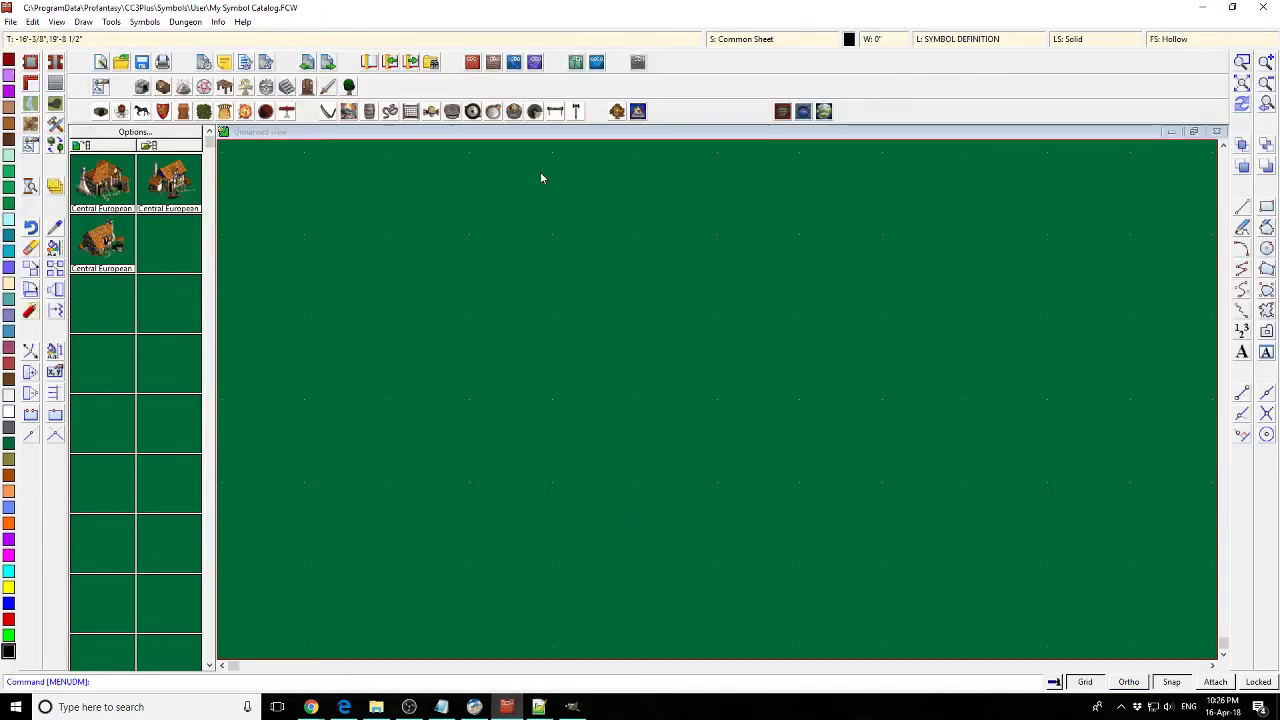
{"action": "left_click", "coordinate": [468, 66]}
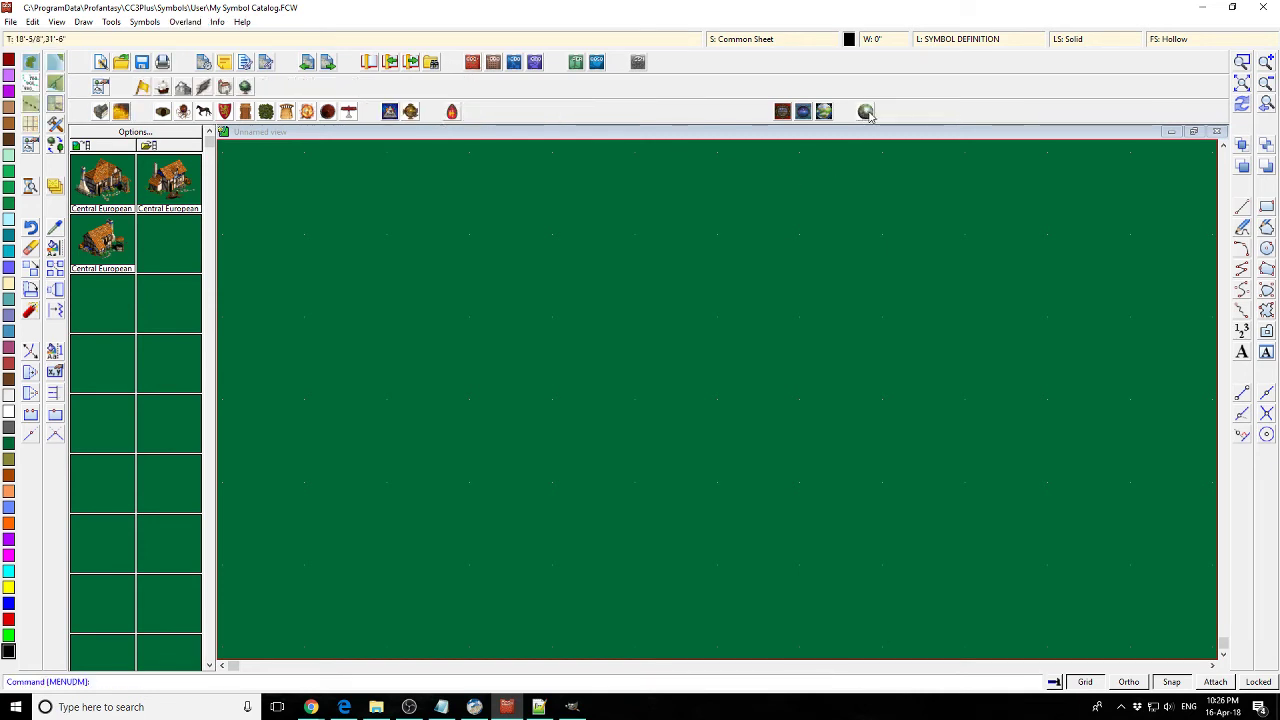
{"action": "left_click", "coordinate": [866, 112]}
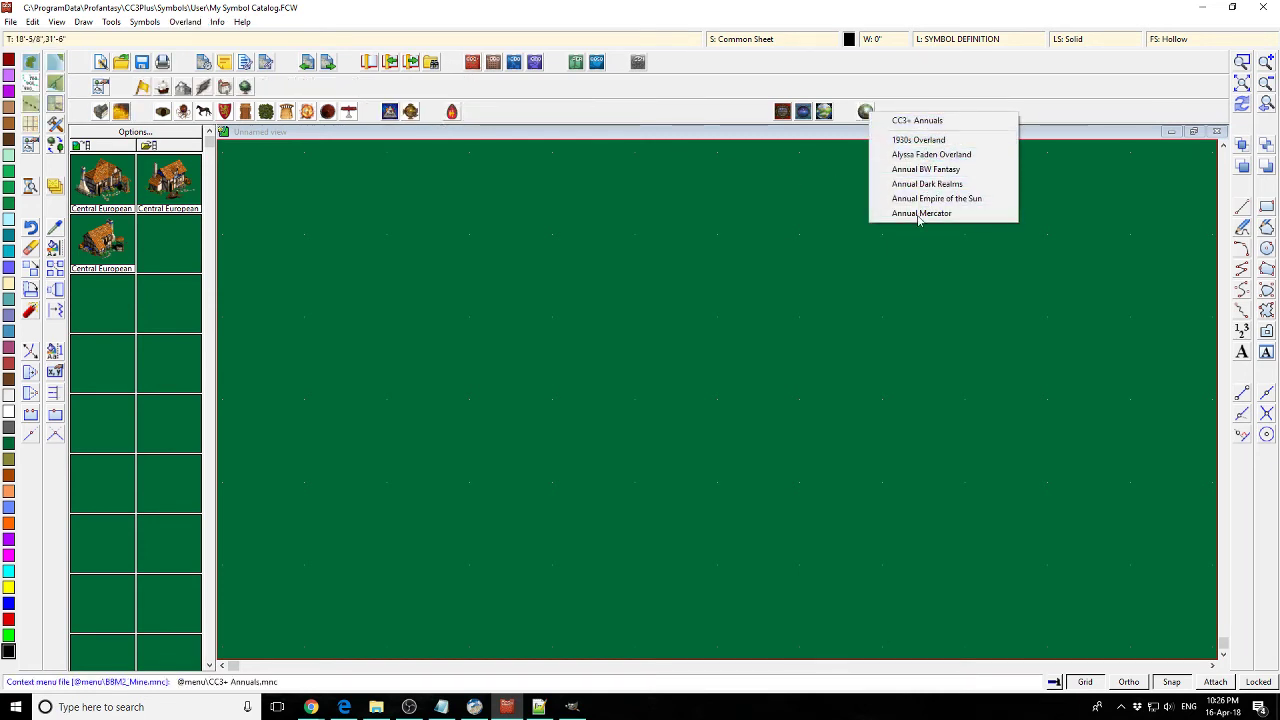
{"action": "left_click", "coordinate": [922, 141]}
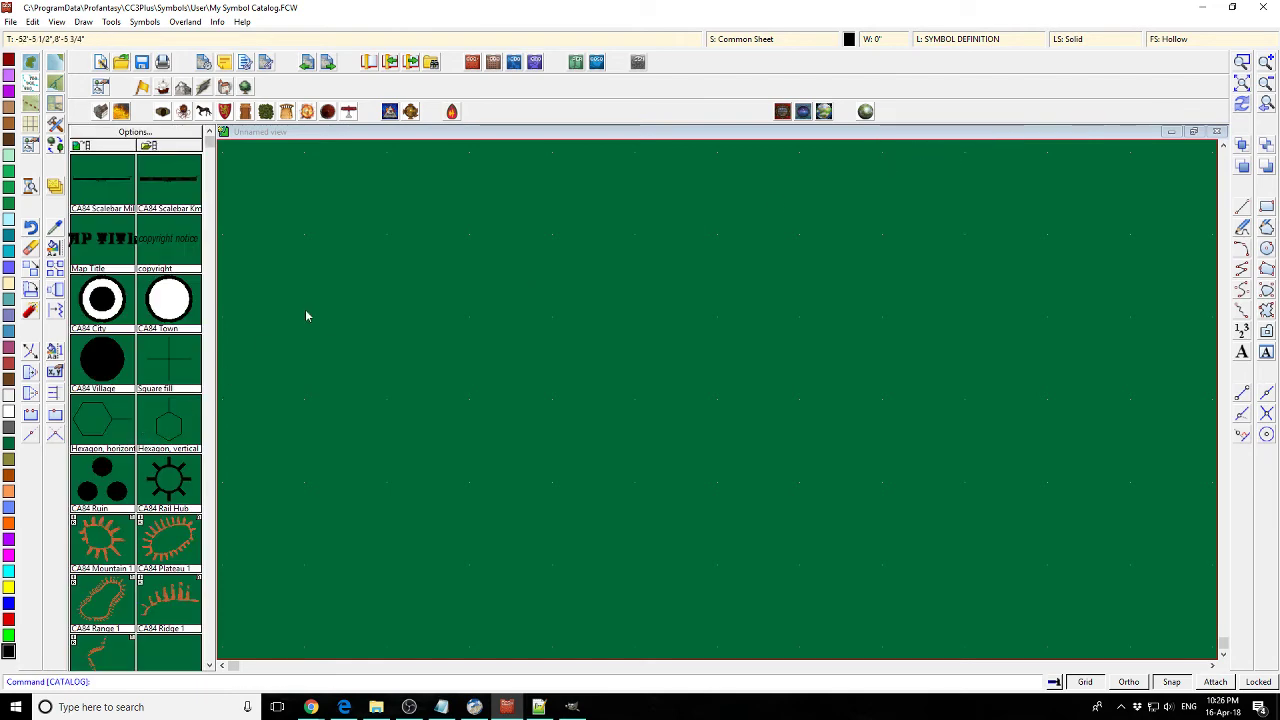
{"action": "left_click", "coordinate": [866, 111]}
{"action": "left_click", "coordinate": [922, 156]}
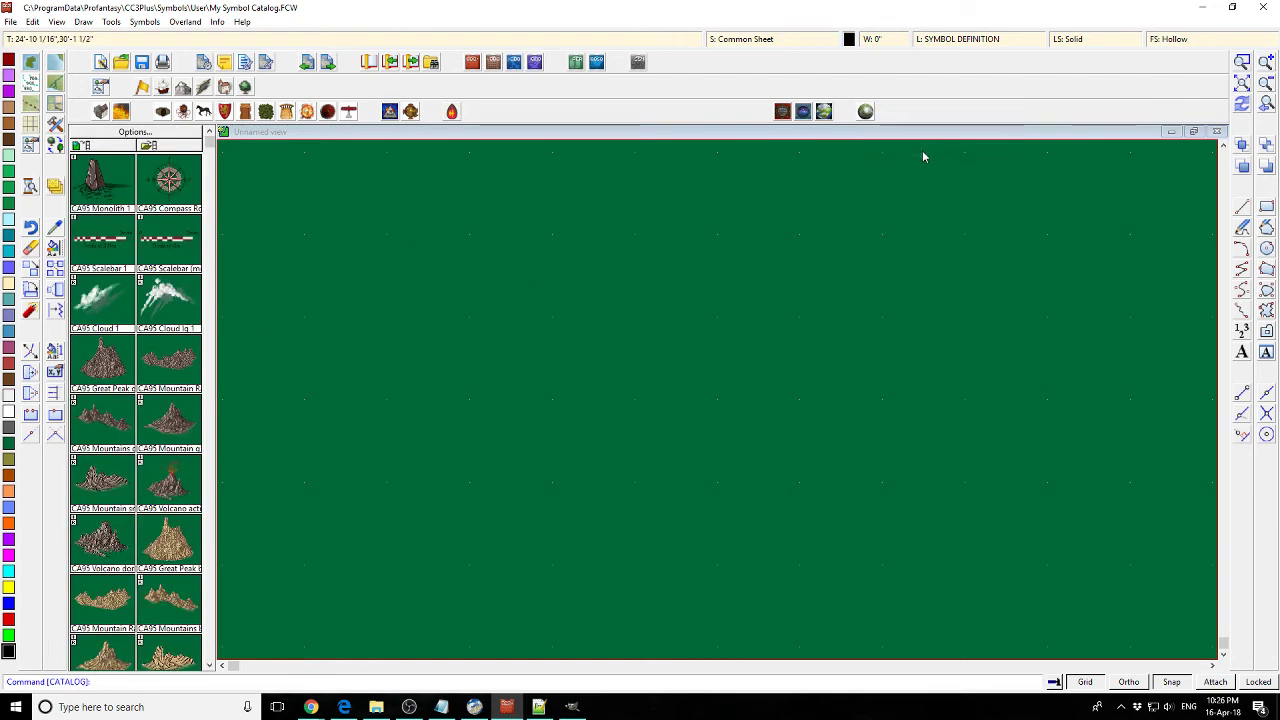
- Expand the symbol catalog area and view the Annual Dark Realms, Empire of the Sun, Mercator and BW Fantasy catalogs
{"action": "left_click", "coordinate": [148, 145]}
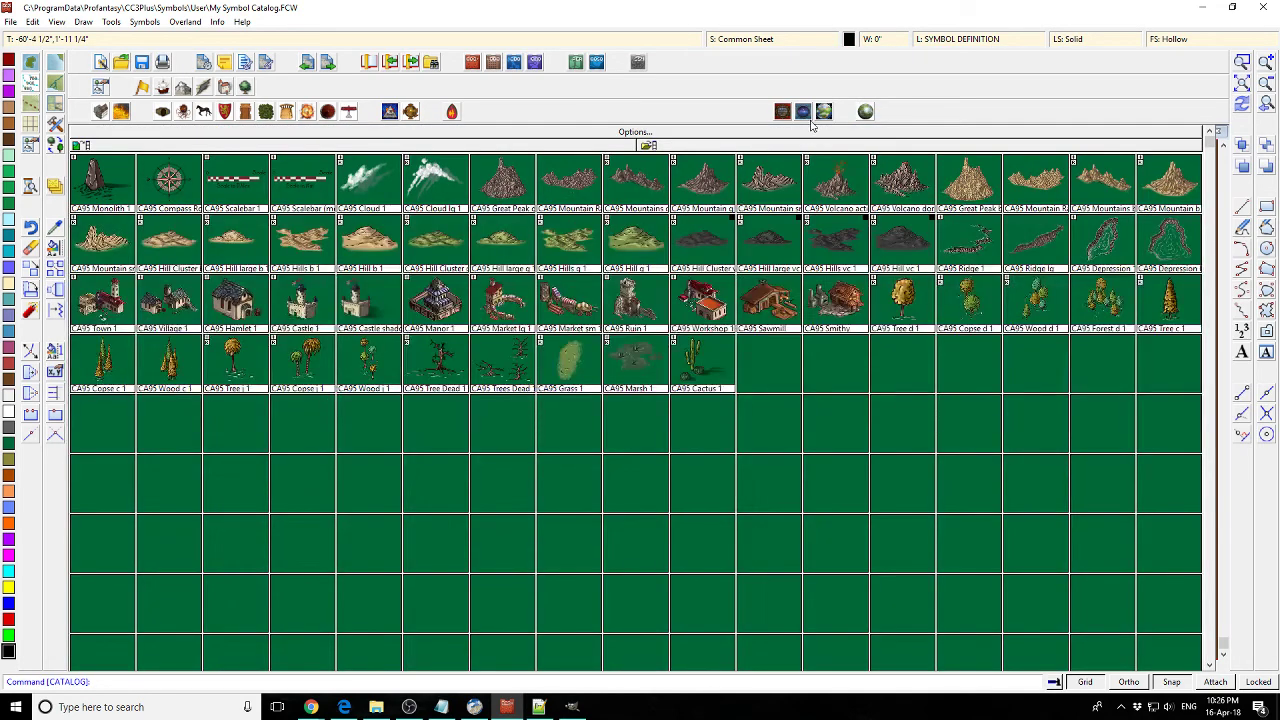
{"action": "left_click", "coordinate": [866, 111]}
{"action": "left_click", "coordinate": [922, 185]}
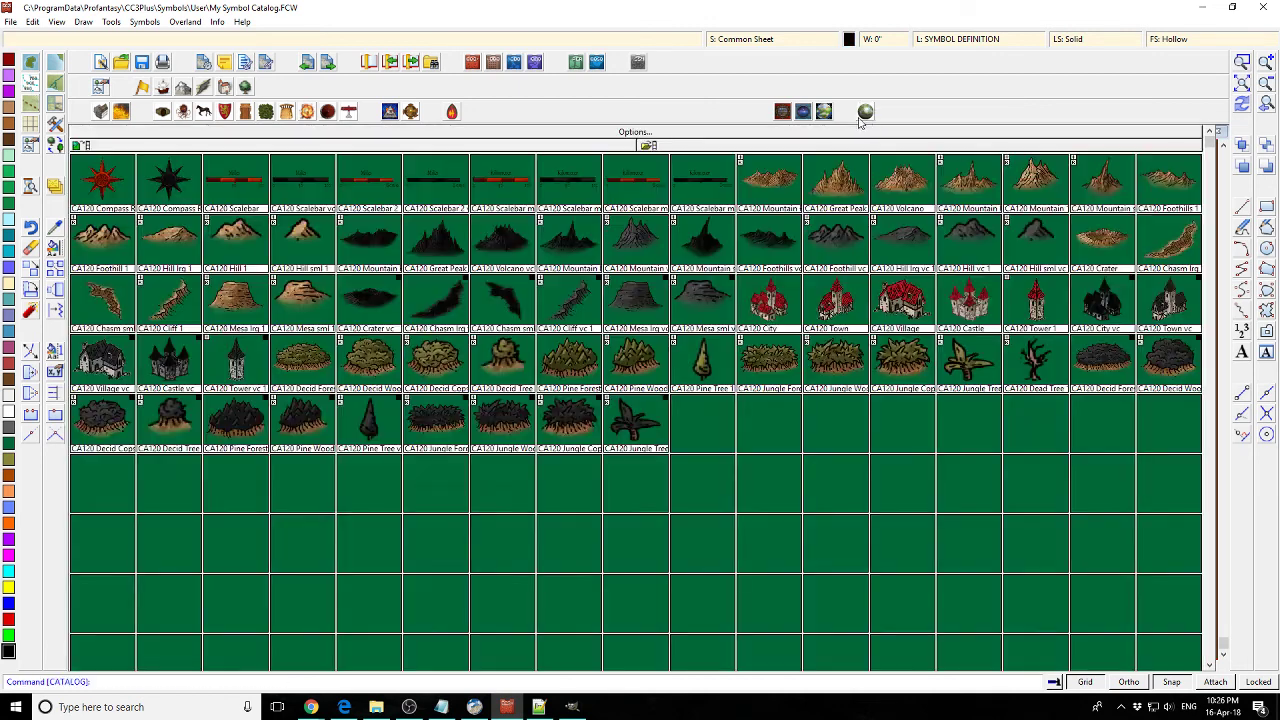
{"action": "left_click", "coordinate": [866, 111]}
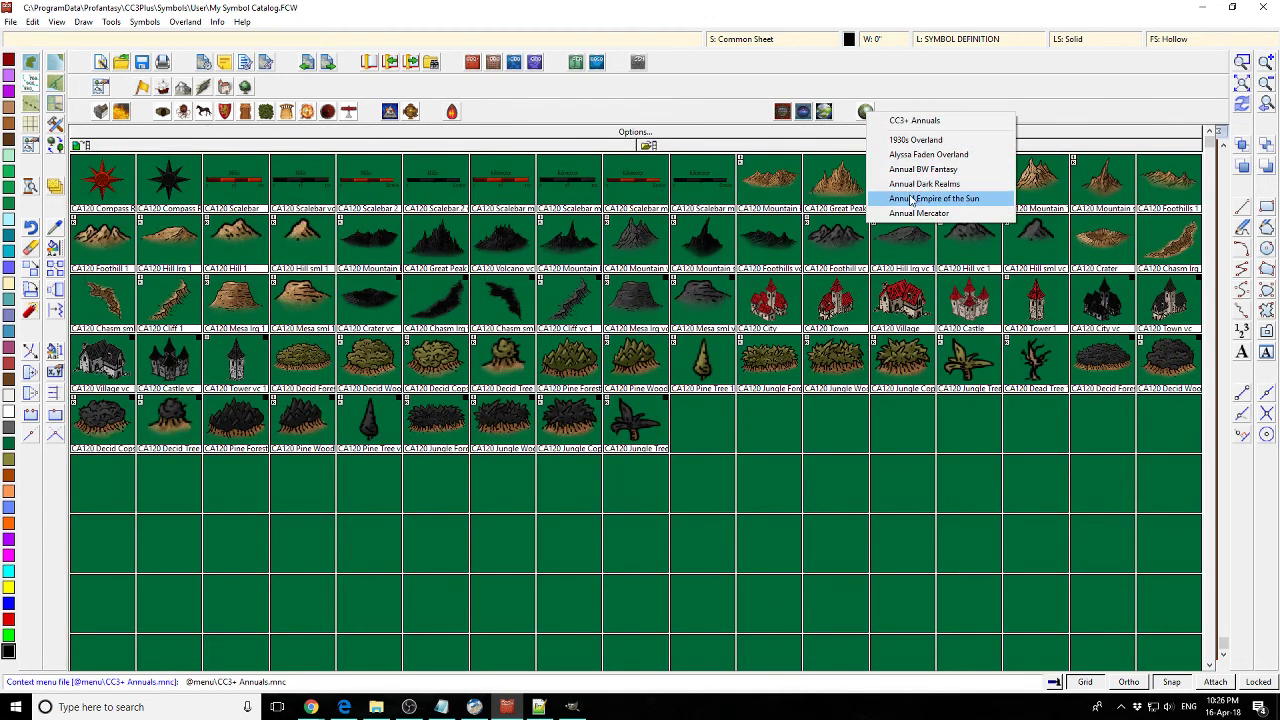
{"action": "left_click", "coordinate": [912, 199]}
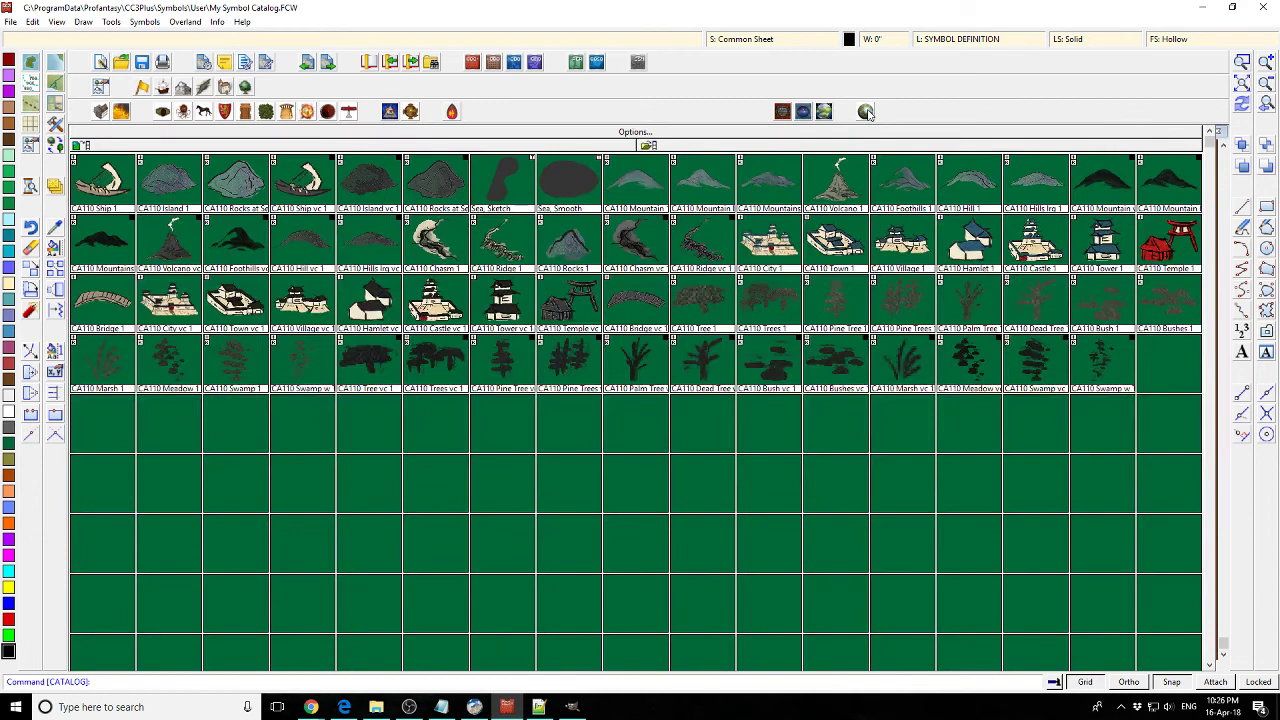
{"action": "left_click", "coordinate": [866, 111]}
{"action": "left_click", "coordinate": [905, 210]}
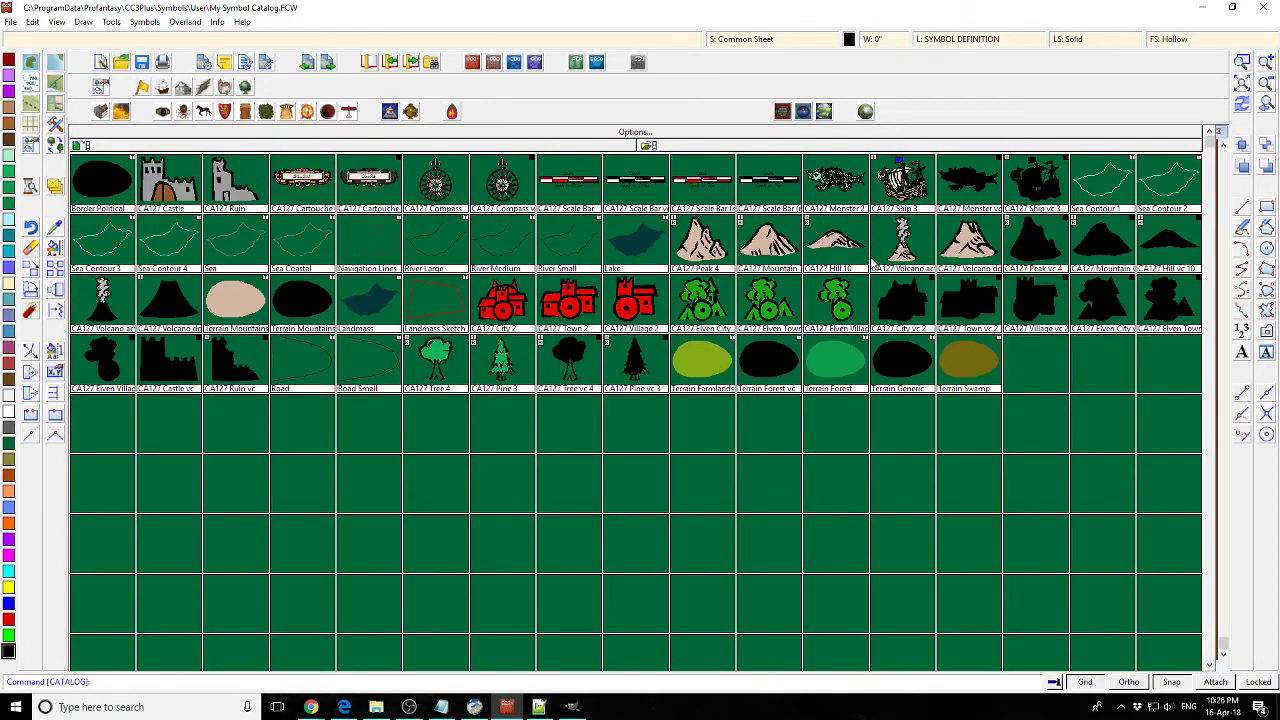
{"action": "left_click", "coordinate": [867, 112]}
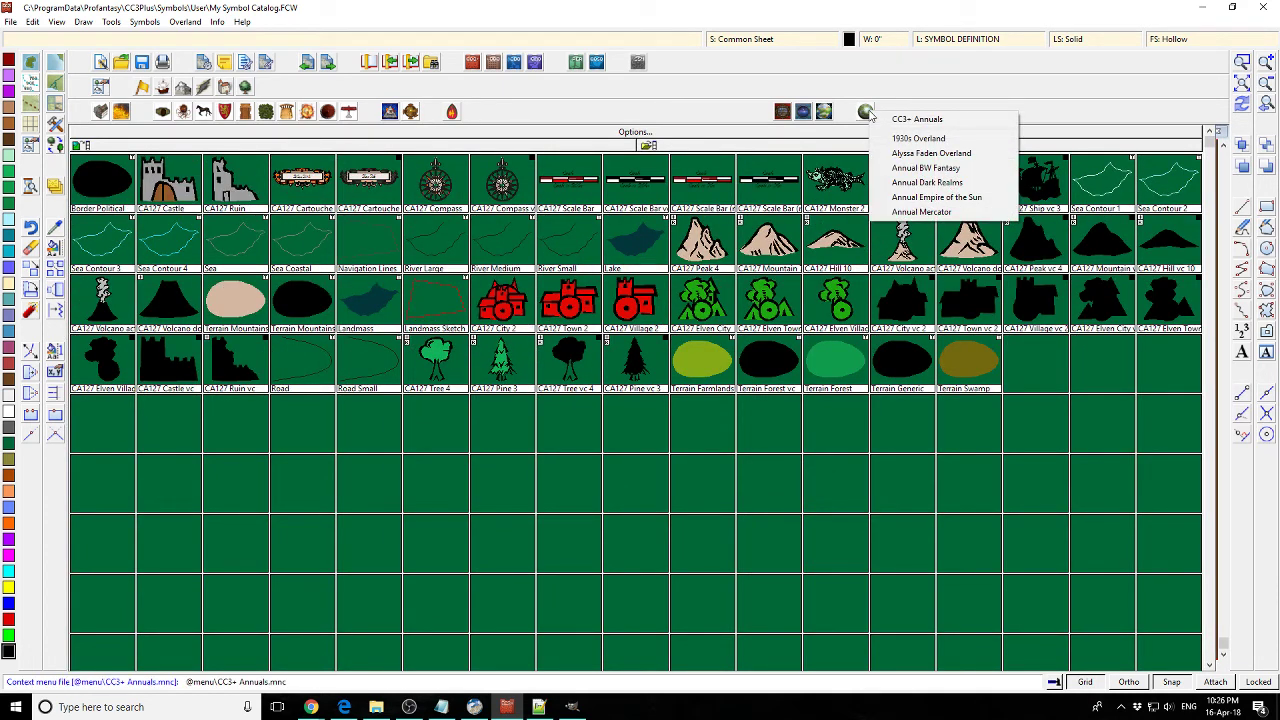
{"action": "left_click", "coordinate": [883, 93]}
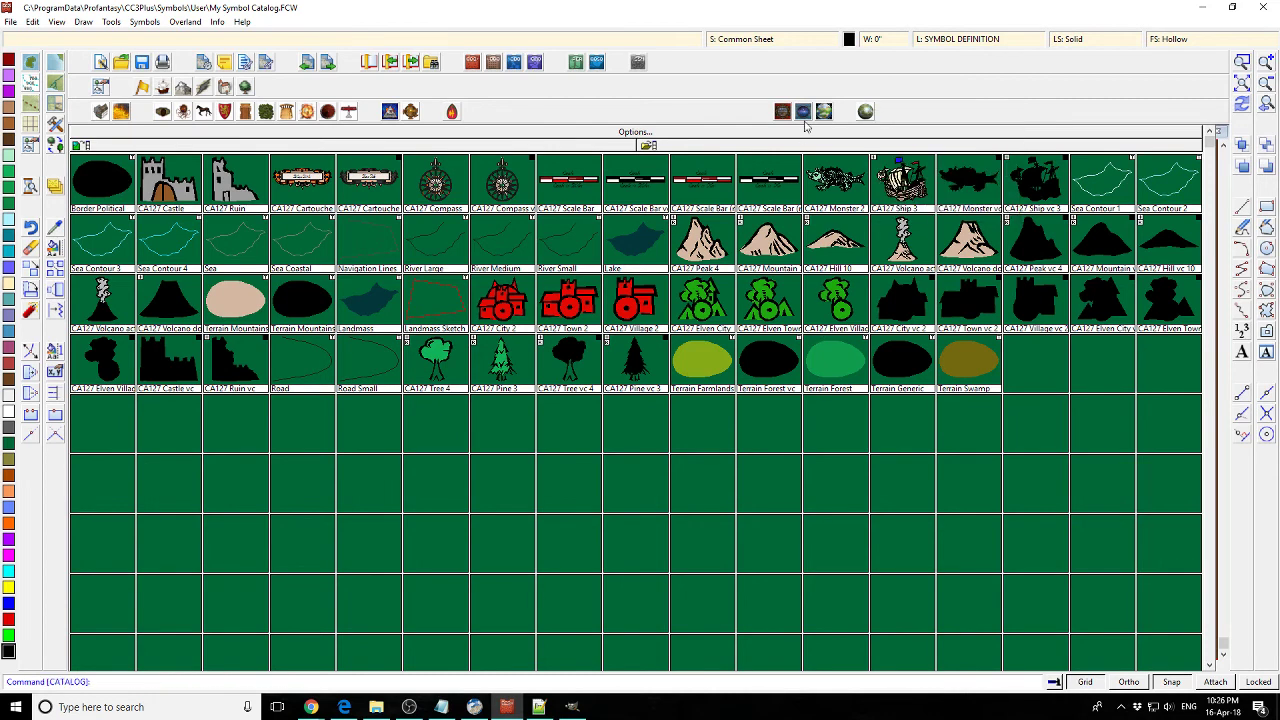
{"action": "left_click", "coordinate": [866, 111]}
{"action": "left_click", "coordinate": [924, 168]}
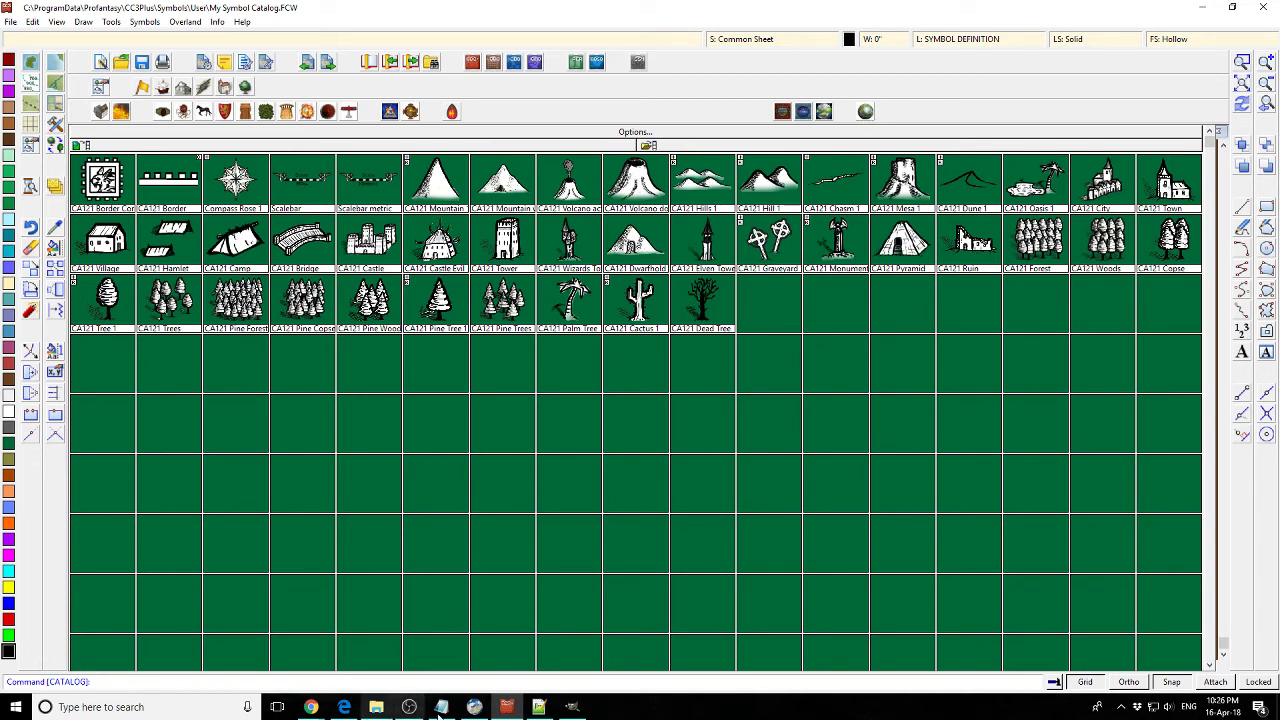
- Switch to Notepad++, copy the #738 line from FCW32.MNU, add it below the #736 line in city.mnu and save
{"action": "left_click", "coordinate": [538, 707]}
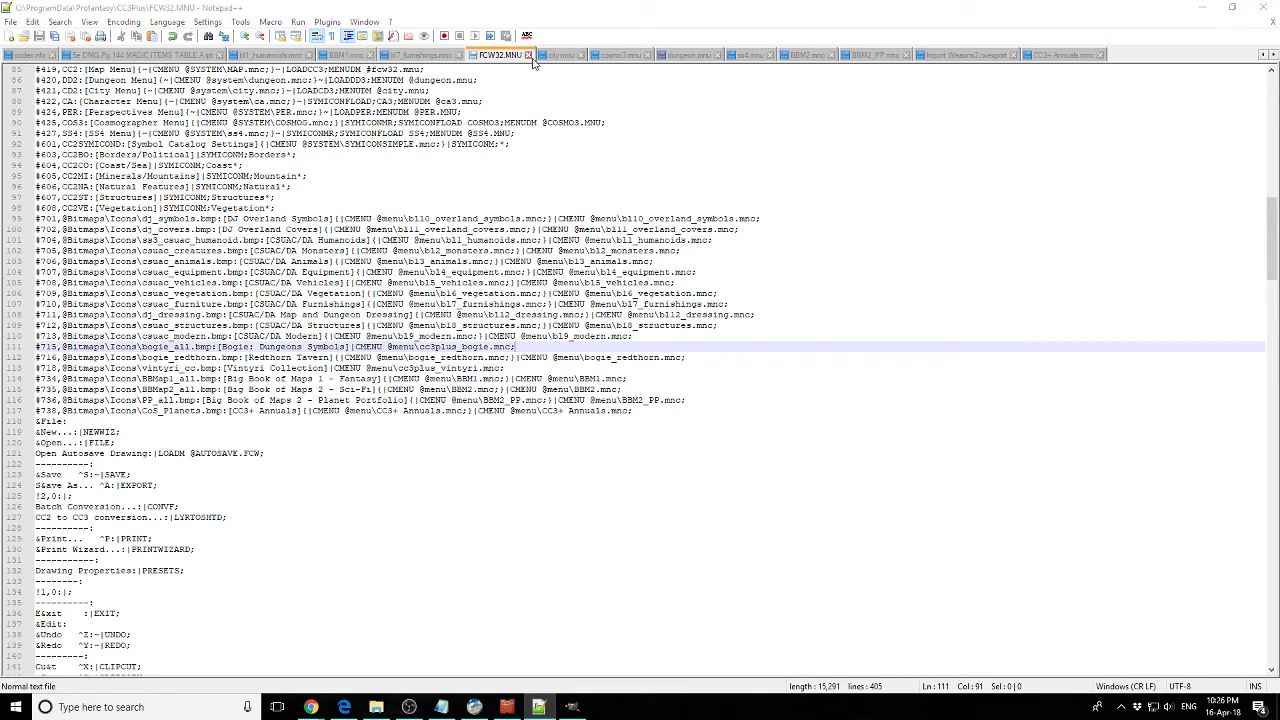
{"action": "left_click", "coordinate": [584, 58]}
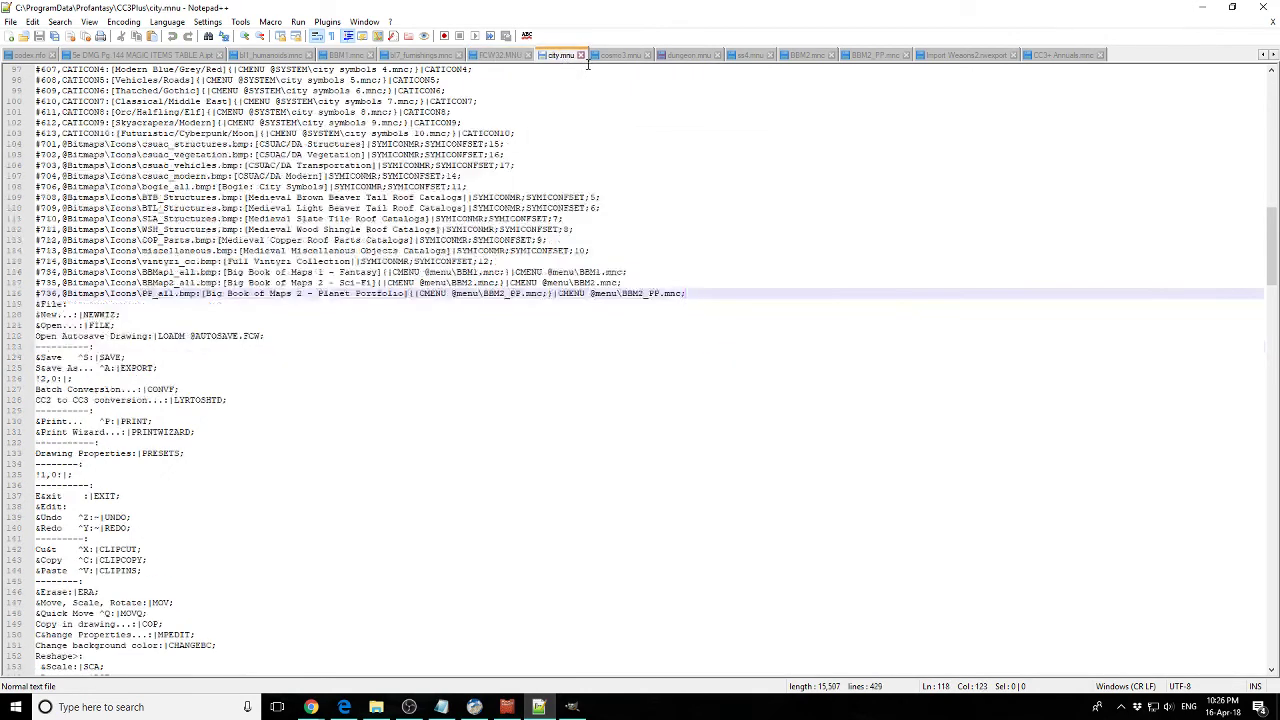
{"action": "left_click", "coordinate": [500, 55]}
{"action": "left_click_drag", "start_coordinate": [660, 415], "coordinate": [12, 415]}
{"action": "left_click", "coordinate": [561, 58]}
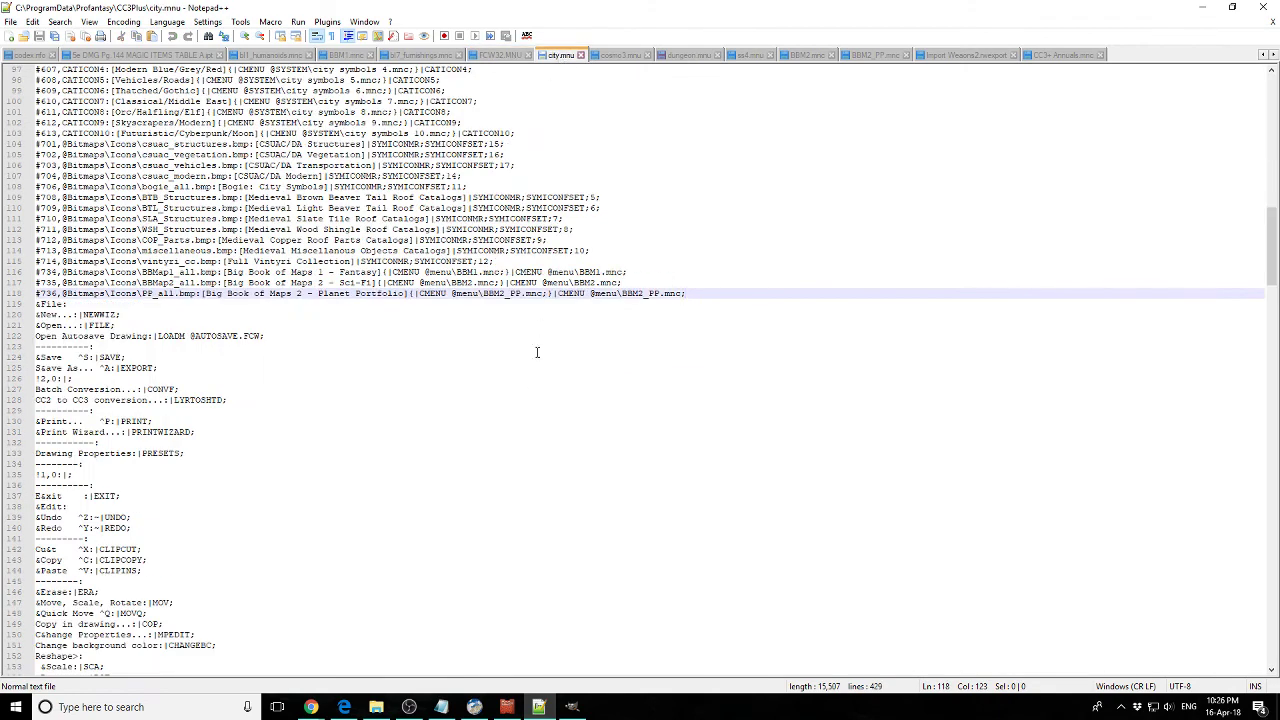
{"action": "key", "text": "Return"}
{"action": "type", "text": "#738,@Bitmaps\\Icons\\CC3_Planets.bmp:[CC3+ Annuals]|{CMENU @menu\\CC3+ Annuals.mnc;}|CMENU @menu\\CC3+ Annuals.mnc;"}
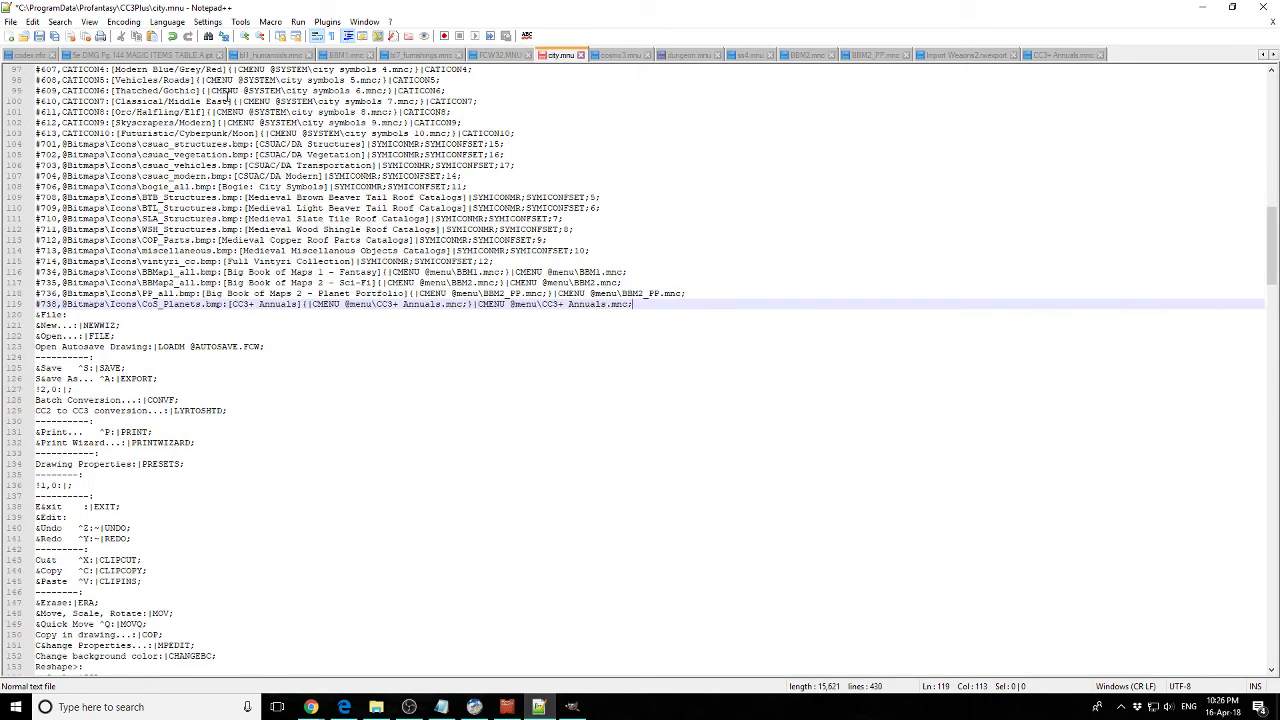
{"action": "key", "text": "ctrl+s"}
- Add the copied #738 CC3+ Annuals line below the #736 line in cosmo3.mnu and save the file
{"action": "left_click", "coordinate": [618, 55]}
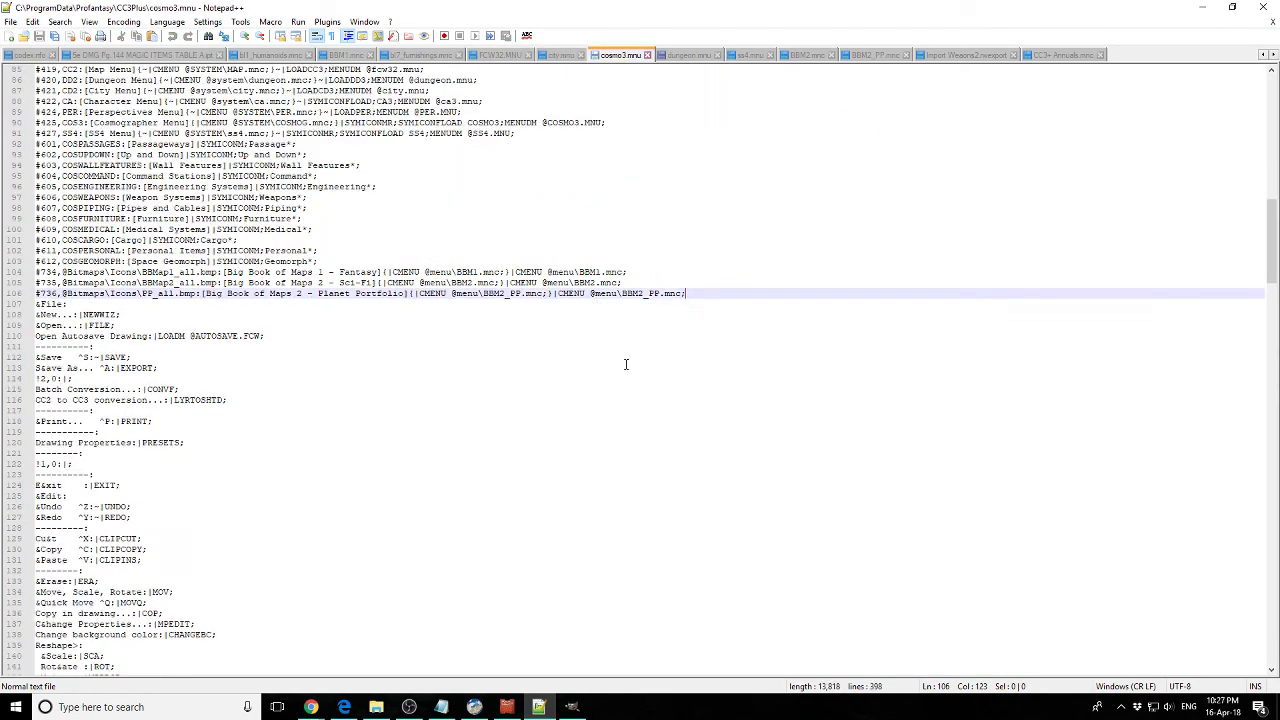
{"action": "key", "text": "Return"}
{"action": "type", "text": "#738,@Bitmaps\\Icons\\CC3_Planets.bmp:[CC3+ Annuals]{|CMENU @menu\\CC3+ Annuals.mnc;}|CMENU @menu\\CC3+ Annuals.mnc;"}
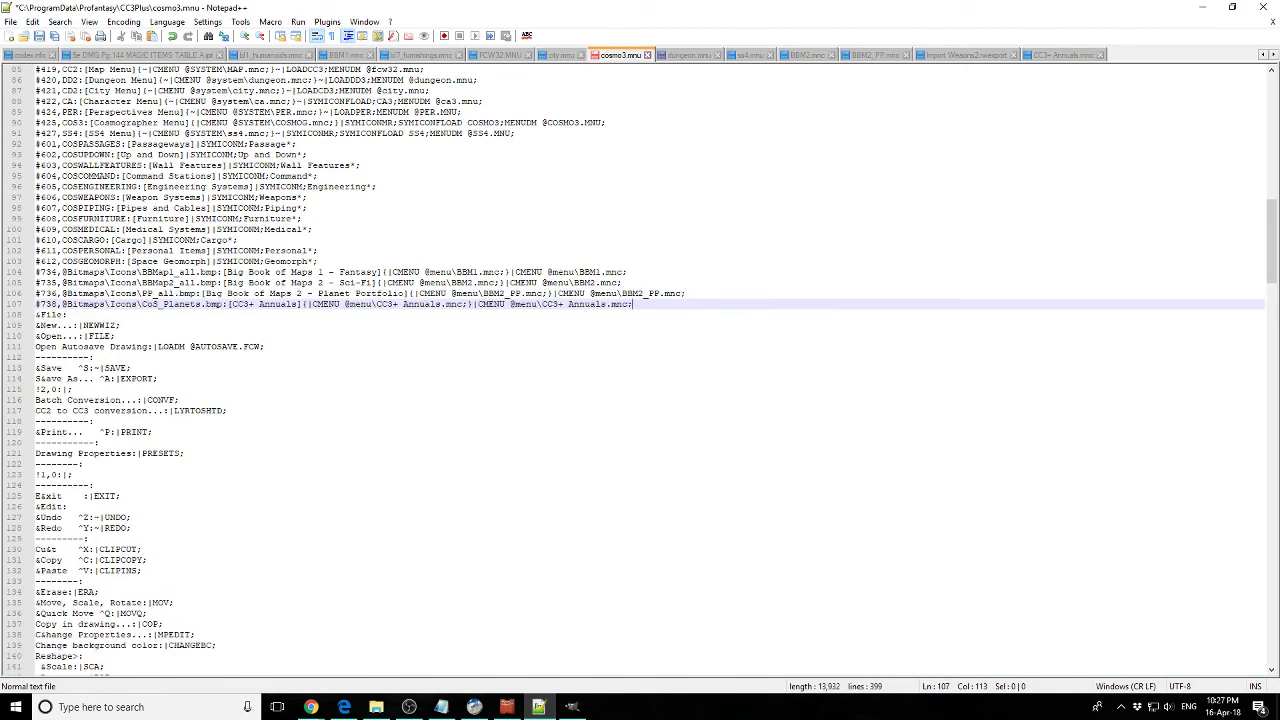
{"action": "left_click", "coordinate": [39, 36]}
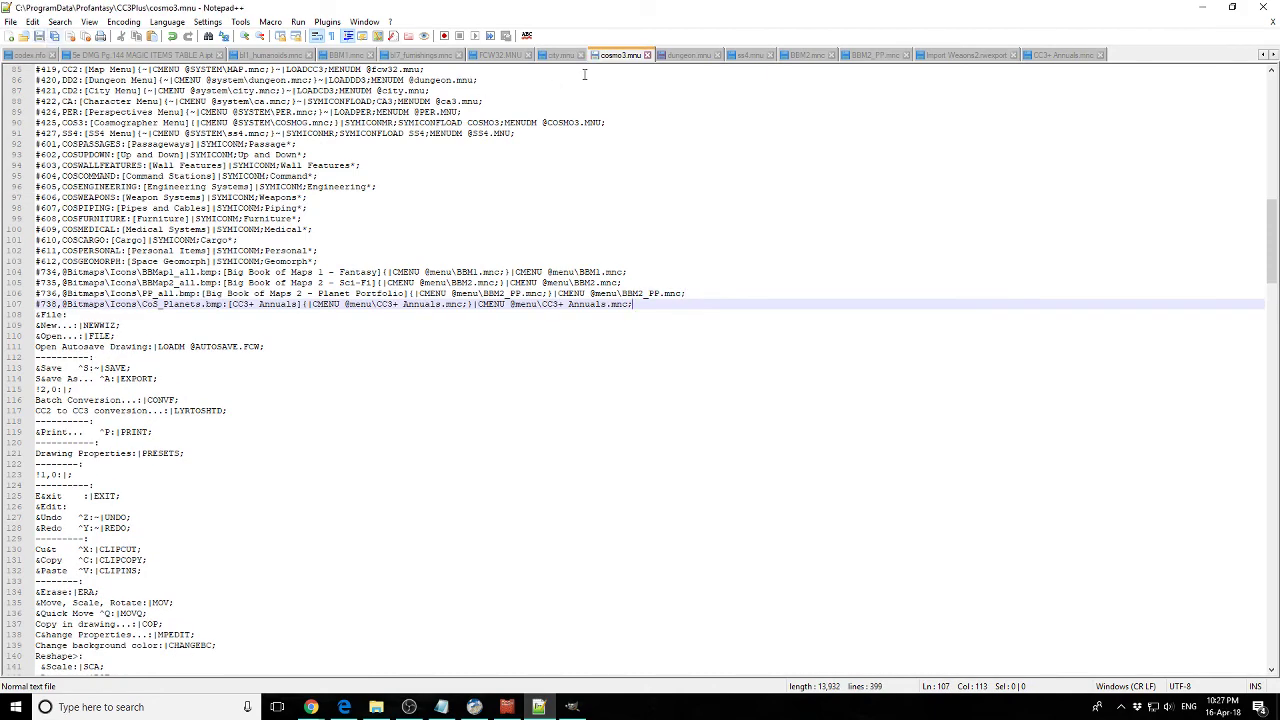
- Add the copied #738 CC3+ Annuals line below the #736 line in dungeon.mnu and save the file
{"action": "left_click", "coordinate": [690, 55]}
{"action": "left_click", "coordinate": [701, 508]}
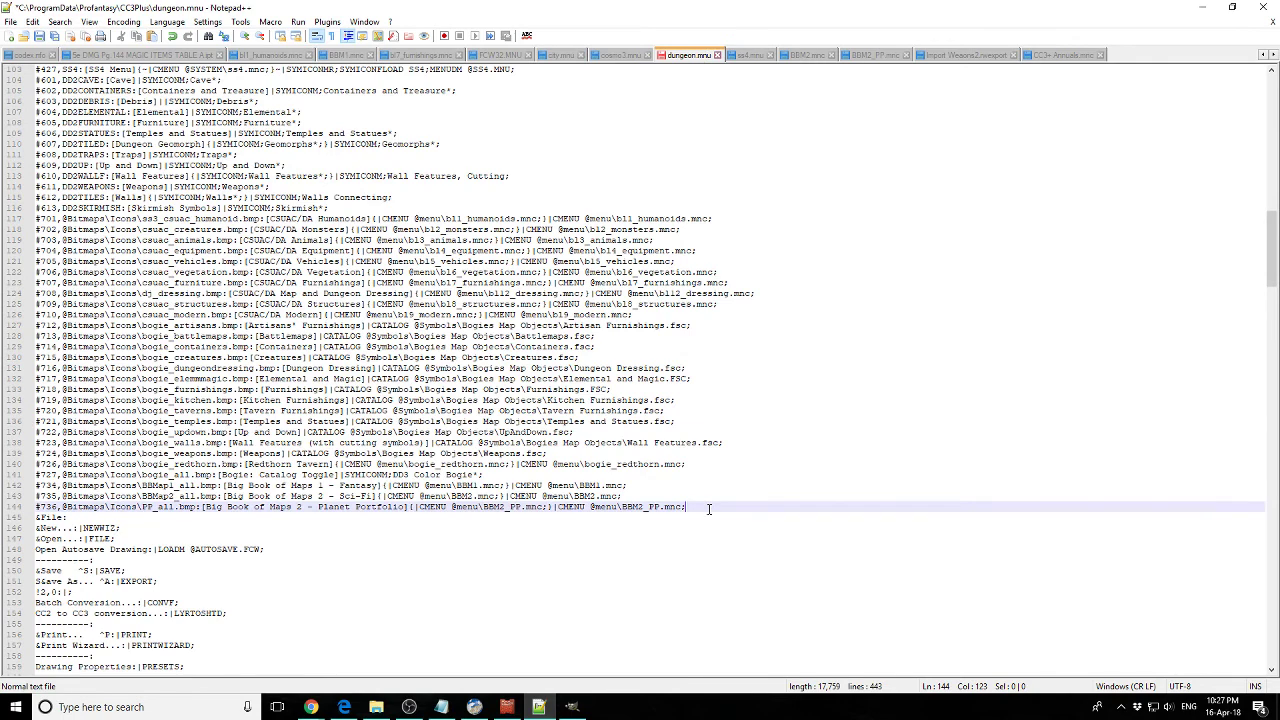
{"action": "key", "text": "Return"}
{"action": "type", "text": "#738,@Bitmaps\\Icons\\CC3_Planets.bmp:[CC3+ Annuals]|{CMENU @menu\\CC3+ Annuals.mnc;}|CMENU @menu\\CC3+ Annuals.mnc;"}
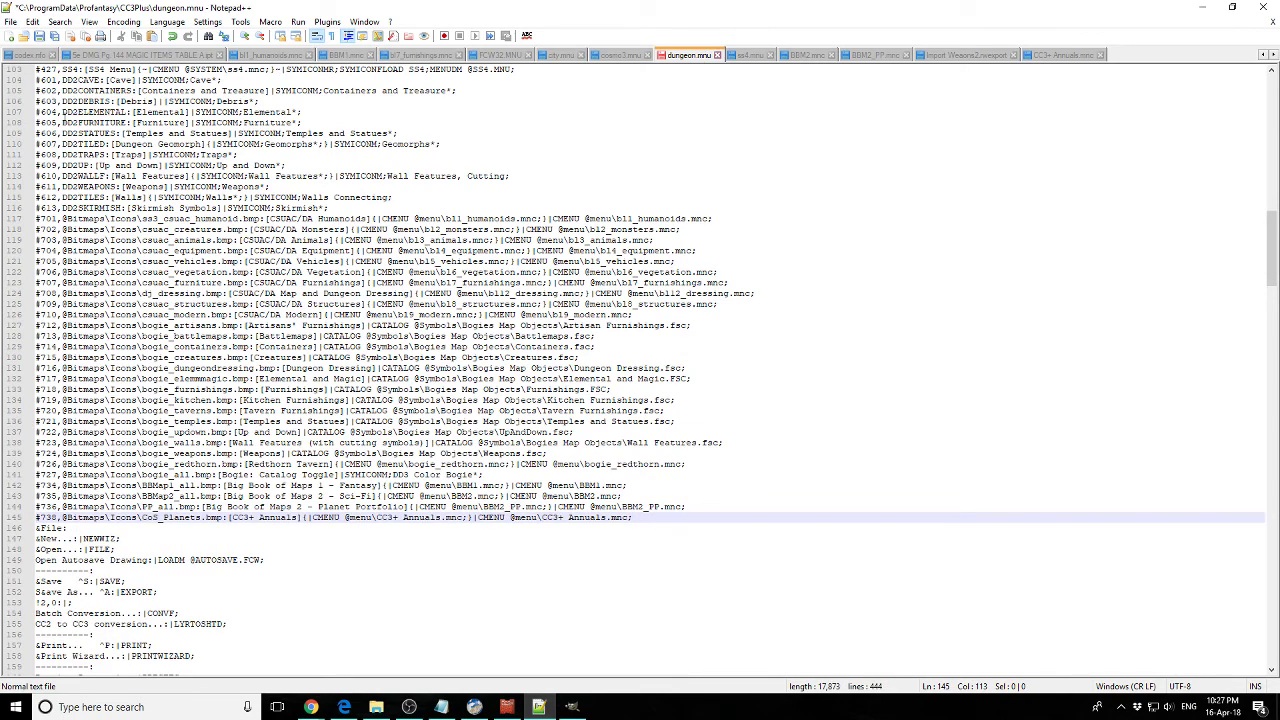
{"action": "left_click", "coordinate": [39, 36]}
- Add the copied #738 CC3+ Annuals line below the #736 line in ss4.mnu and save the file
{"action": "left_click", "coordinate": [748, 55]}
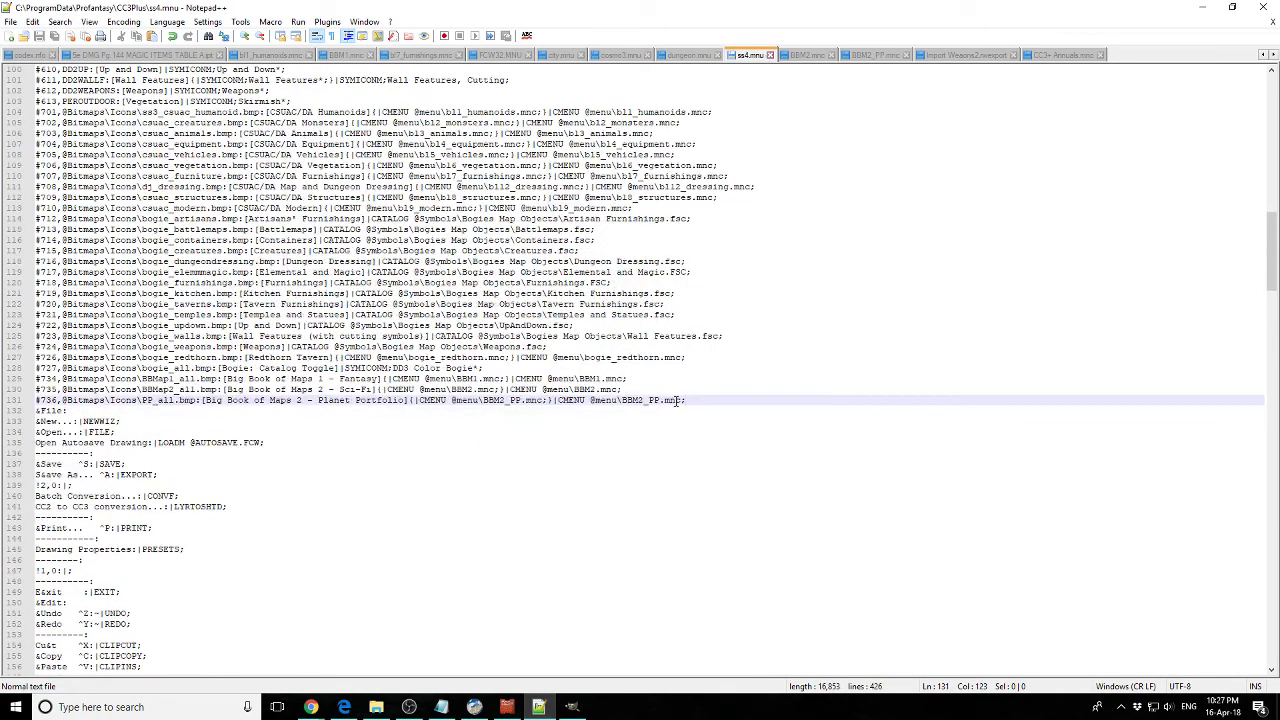
{"action": "key", "text": "Return"}
{"action": "type", "text": "#738,@Bitmaps\\Icons\\CC3_Planets.bmp:[CC3+ Annuals]|{CMENU @menu\\CC3+ Annuals.mnc;}|CMENU @menu\\CC3+ Annuals.mnc;"}
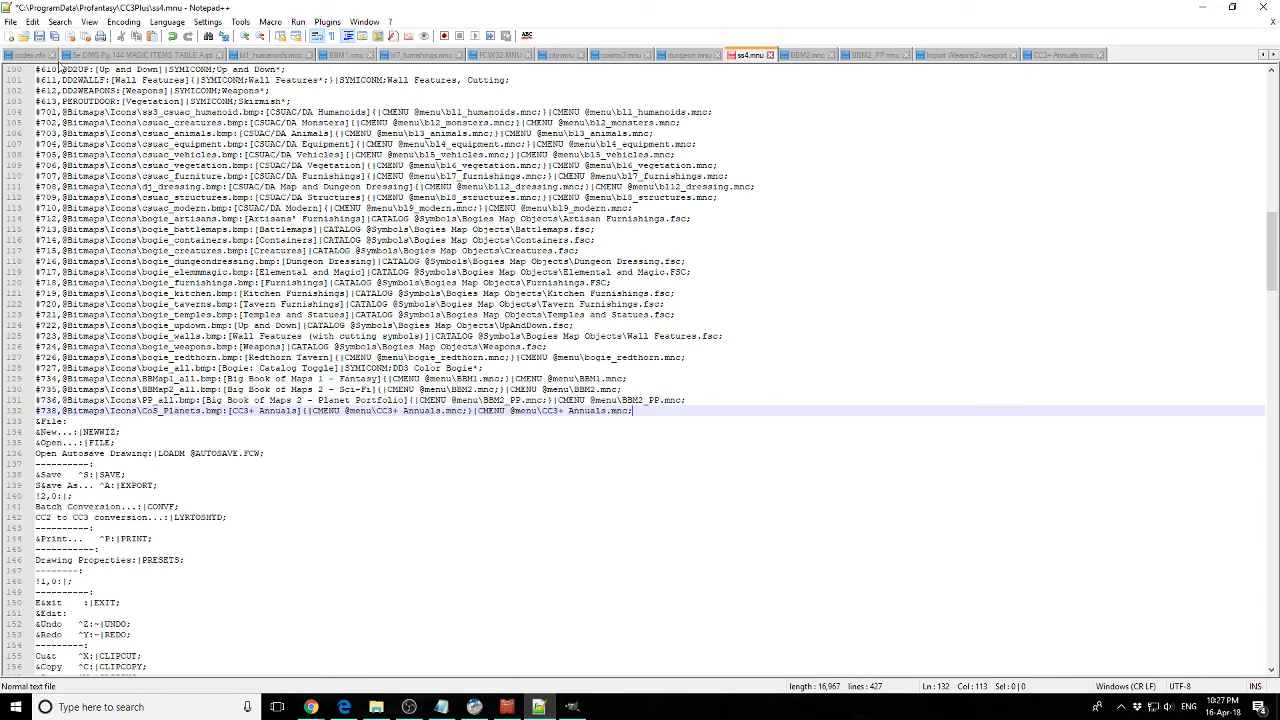
{"action": "left_click", "coordinate": [39, 36]}
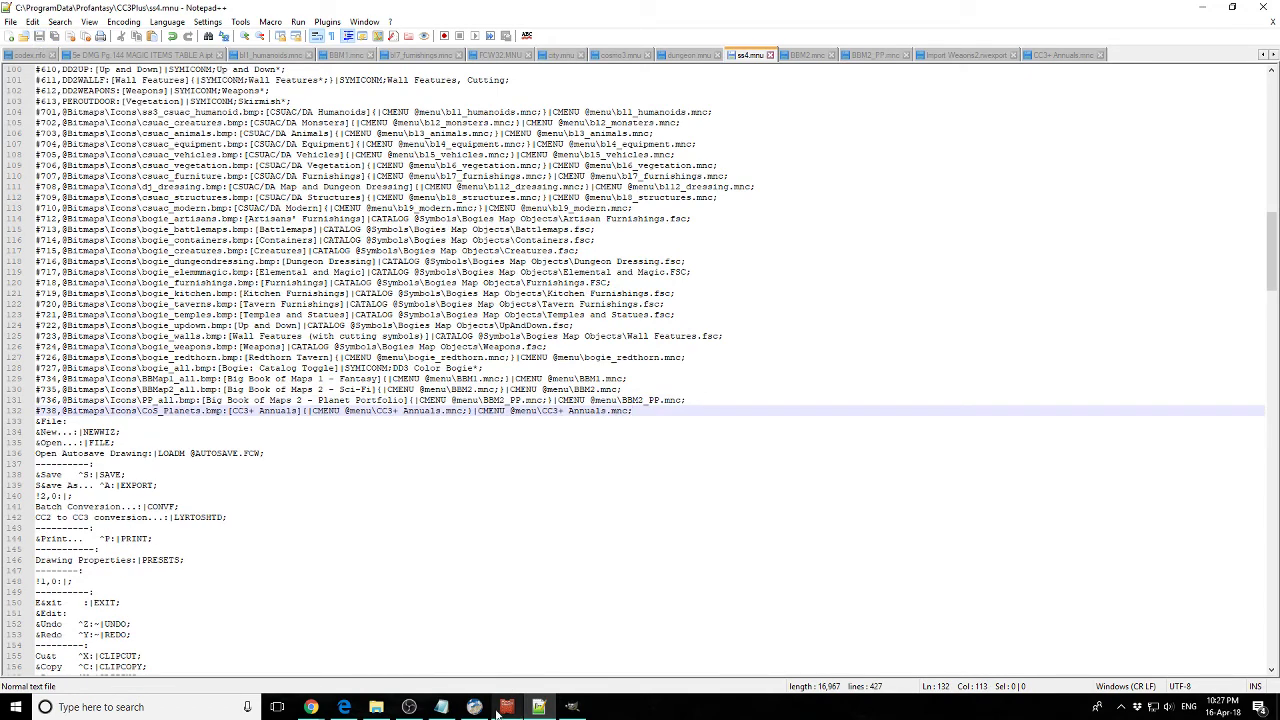
- Switch to Campaign Cartographer 3+, cycle through the add-on menus and check the CC3+ Annuals icon in the Dungeon Menu
{"action": "left_click", "coordinate": [507, 708]}
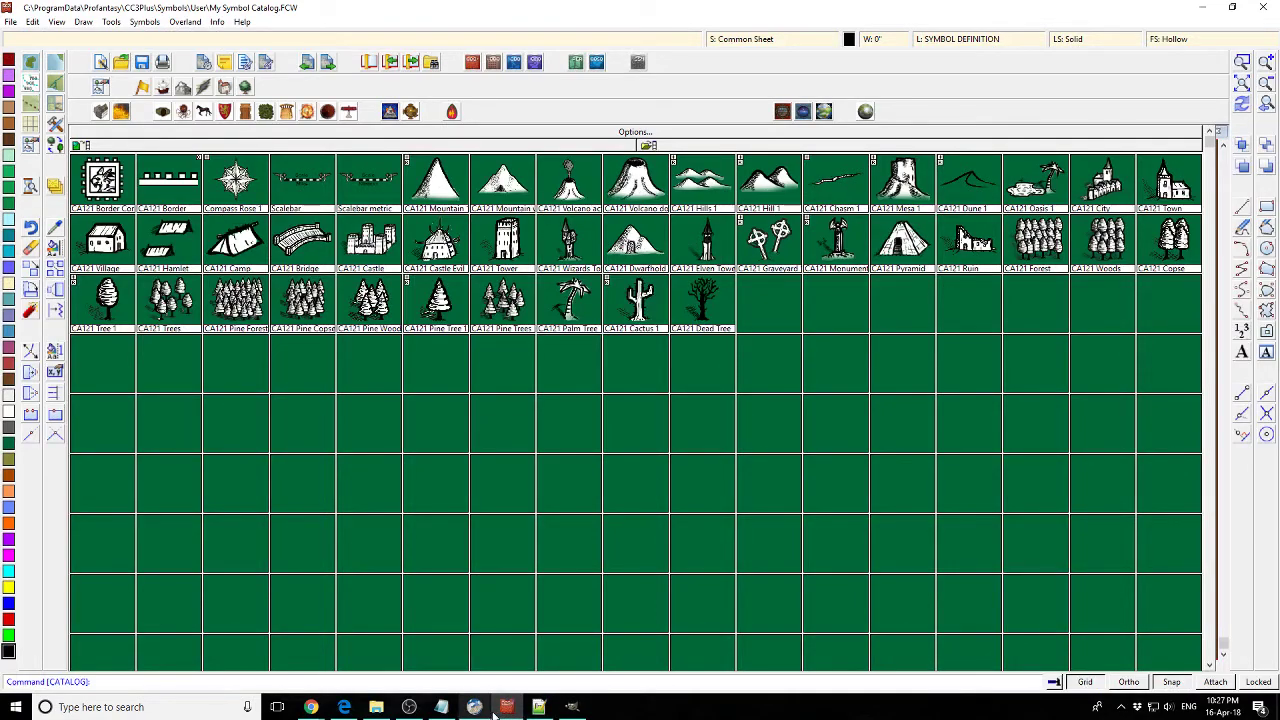
{"action": "left_click", "coordinate": [476, 63]}
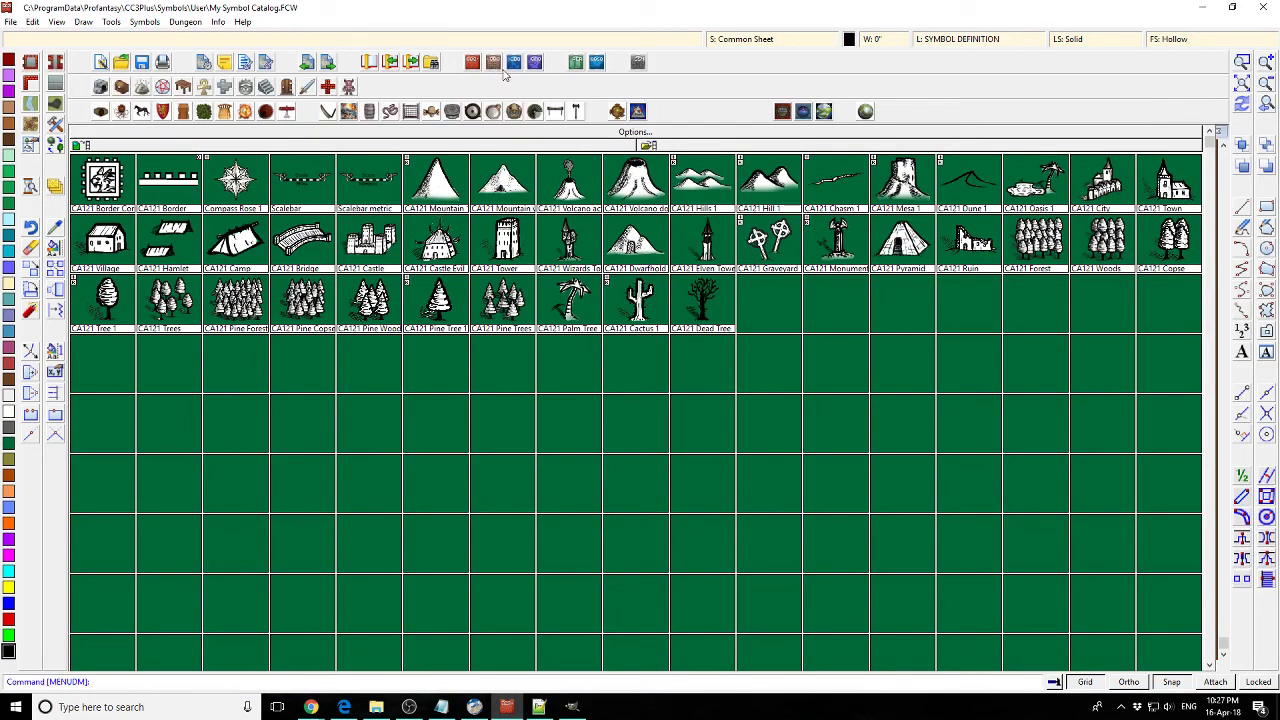
{"action": "left_click", "coordinate": [534, 62]}
{"action": "left_click", "coordinate": [514, 62]}
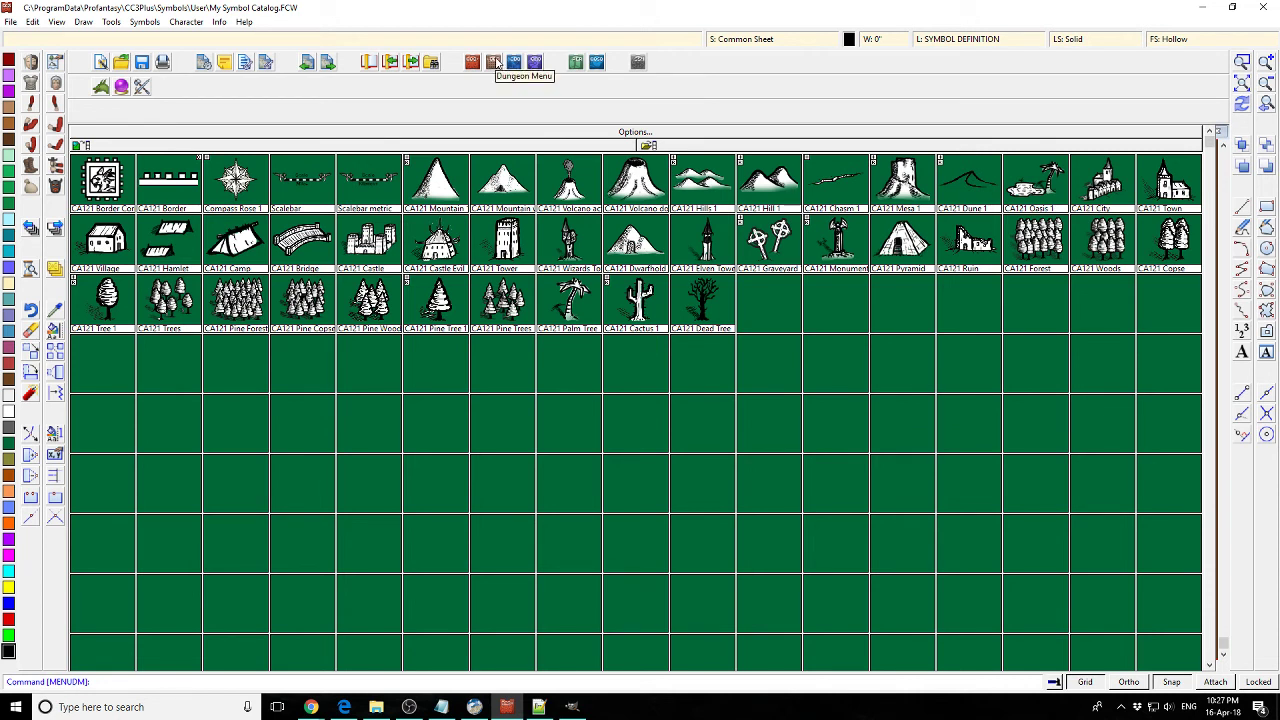
{"action": "left_click", "coordinate": [497, 63]}
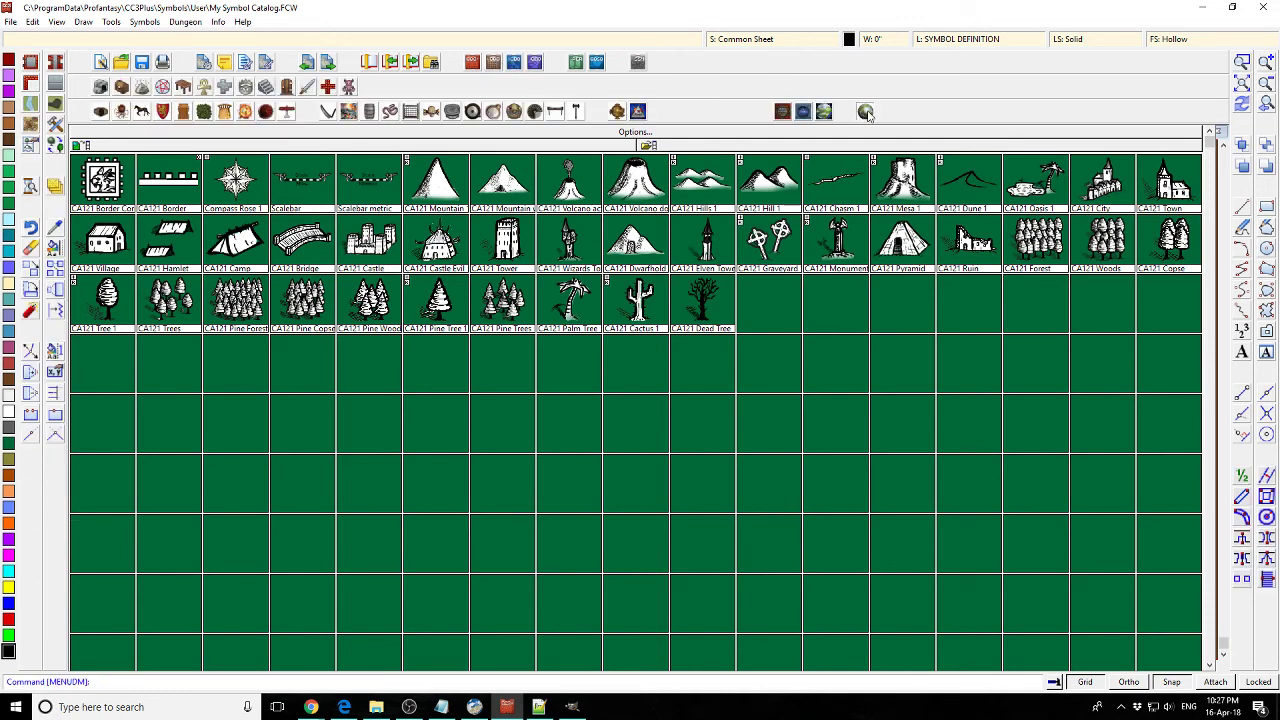
{"action": "left_click", "coordinate": [865, 112]}
{"action": "left_click", "coordinate": [891, 117]}
{"action": "left_click", "coordinate": [409, 706]}
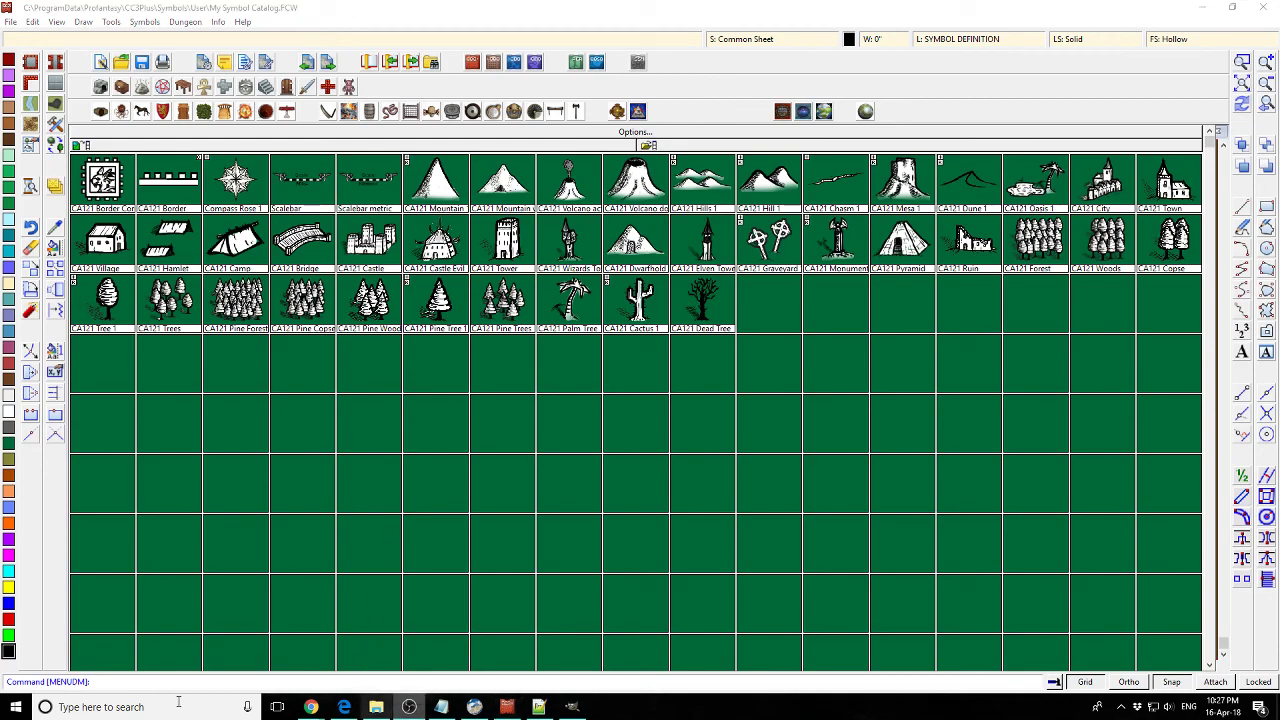